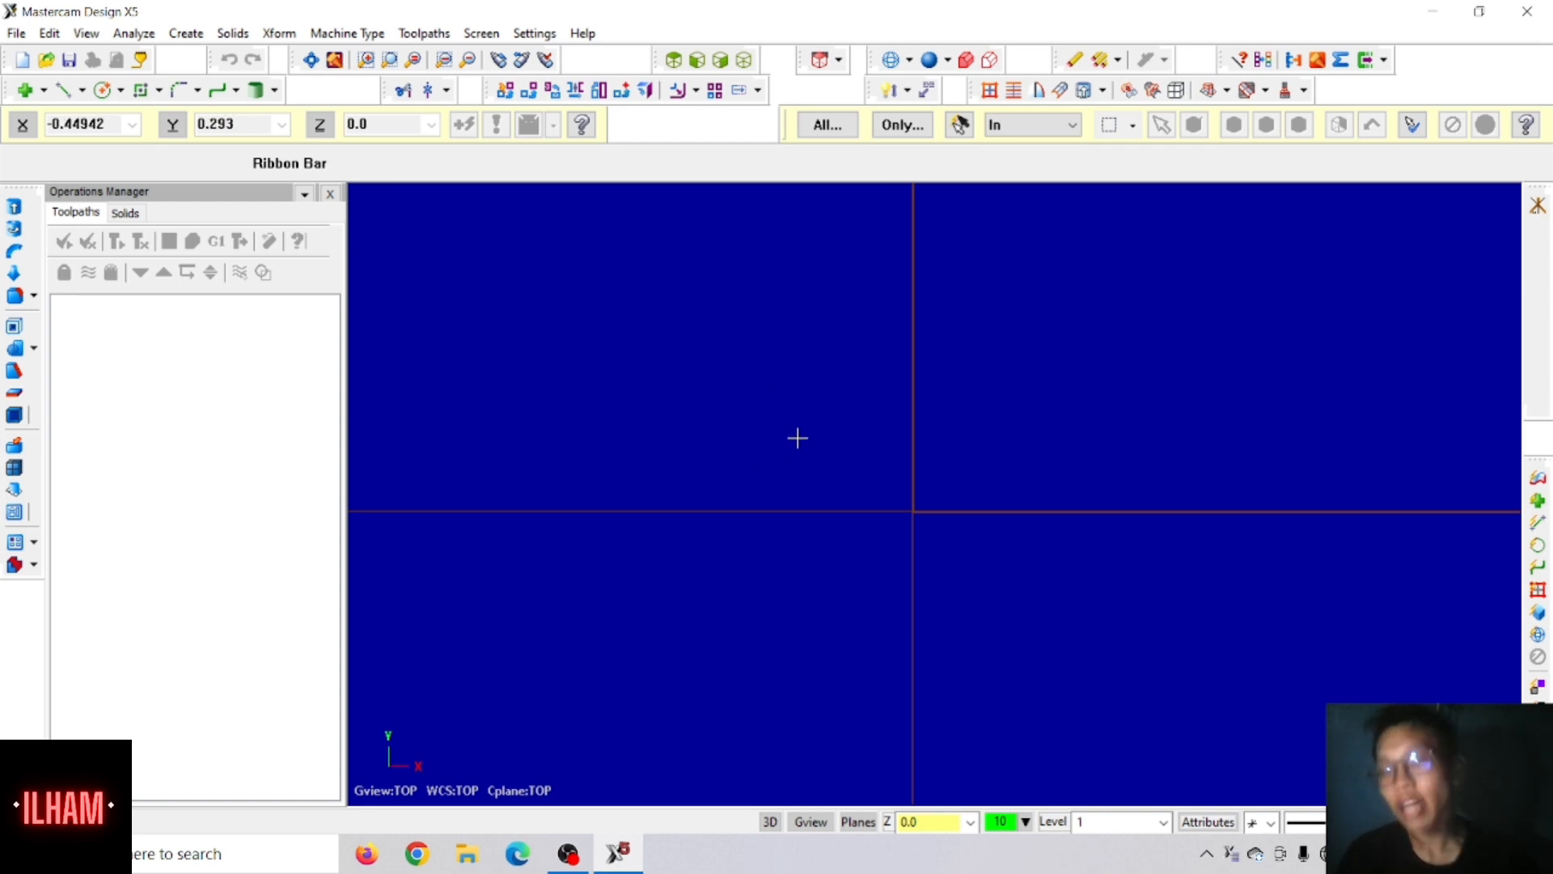
# Step: Draw a rectangle 4 wide and 4 high with its first corner at the origin
pyautogui.click(139, 91)
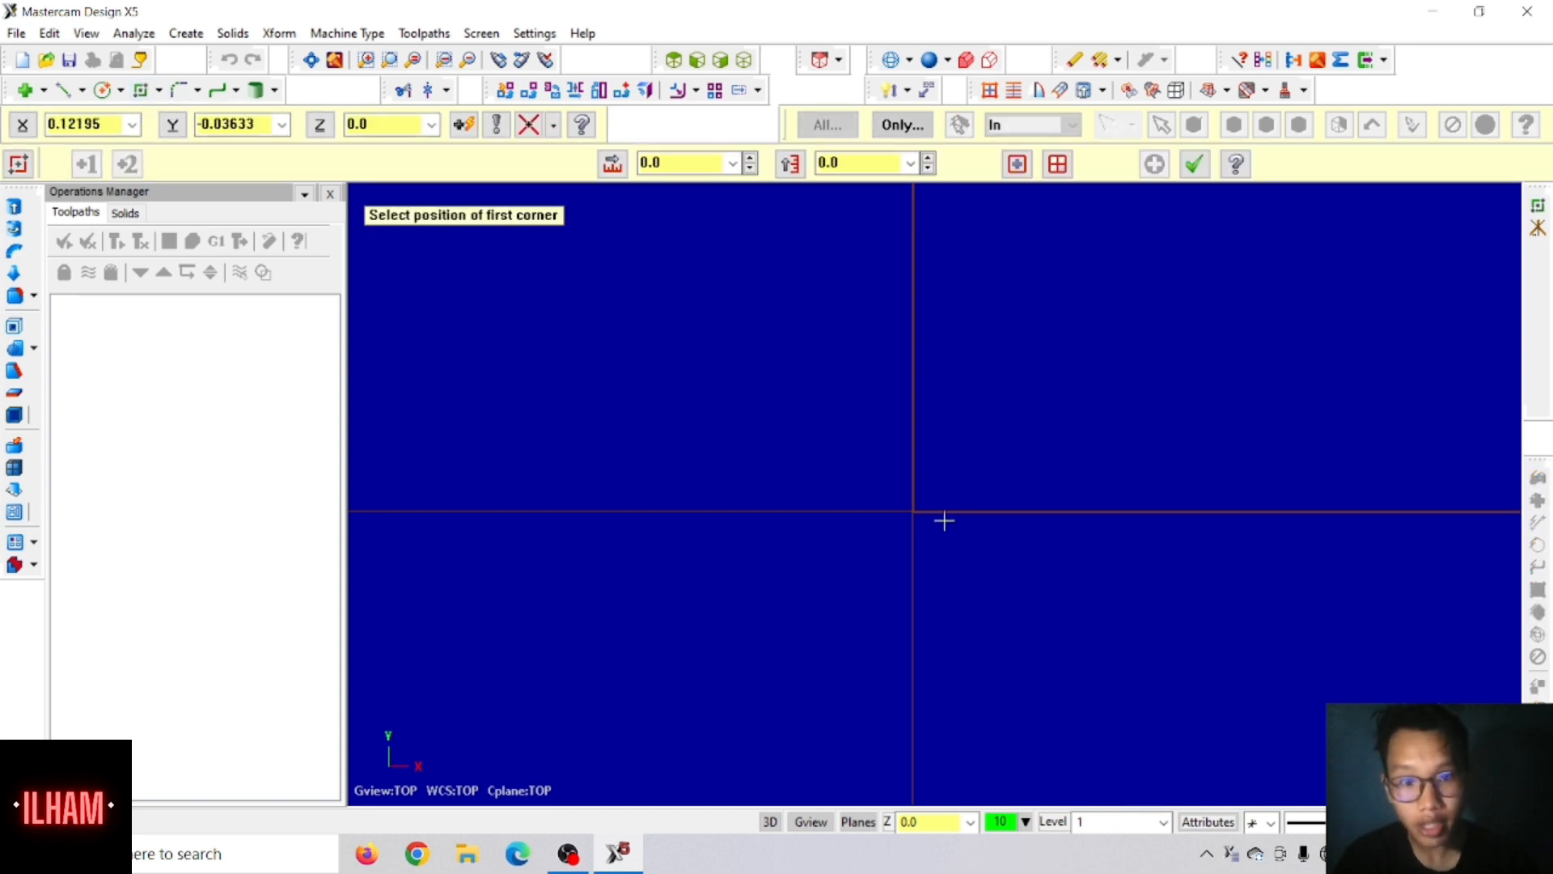
pyautogui.click(911, 513)
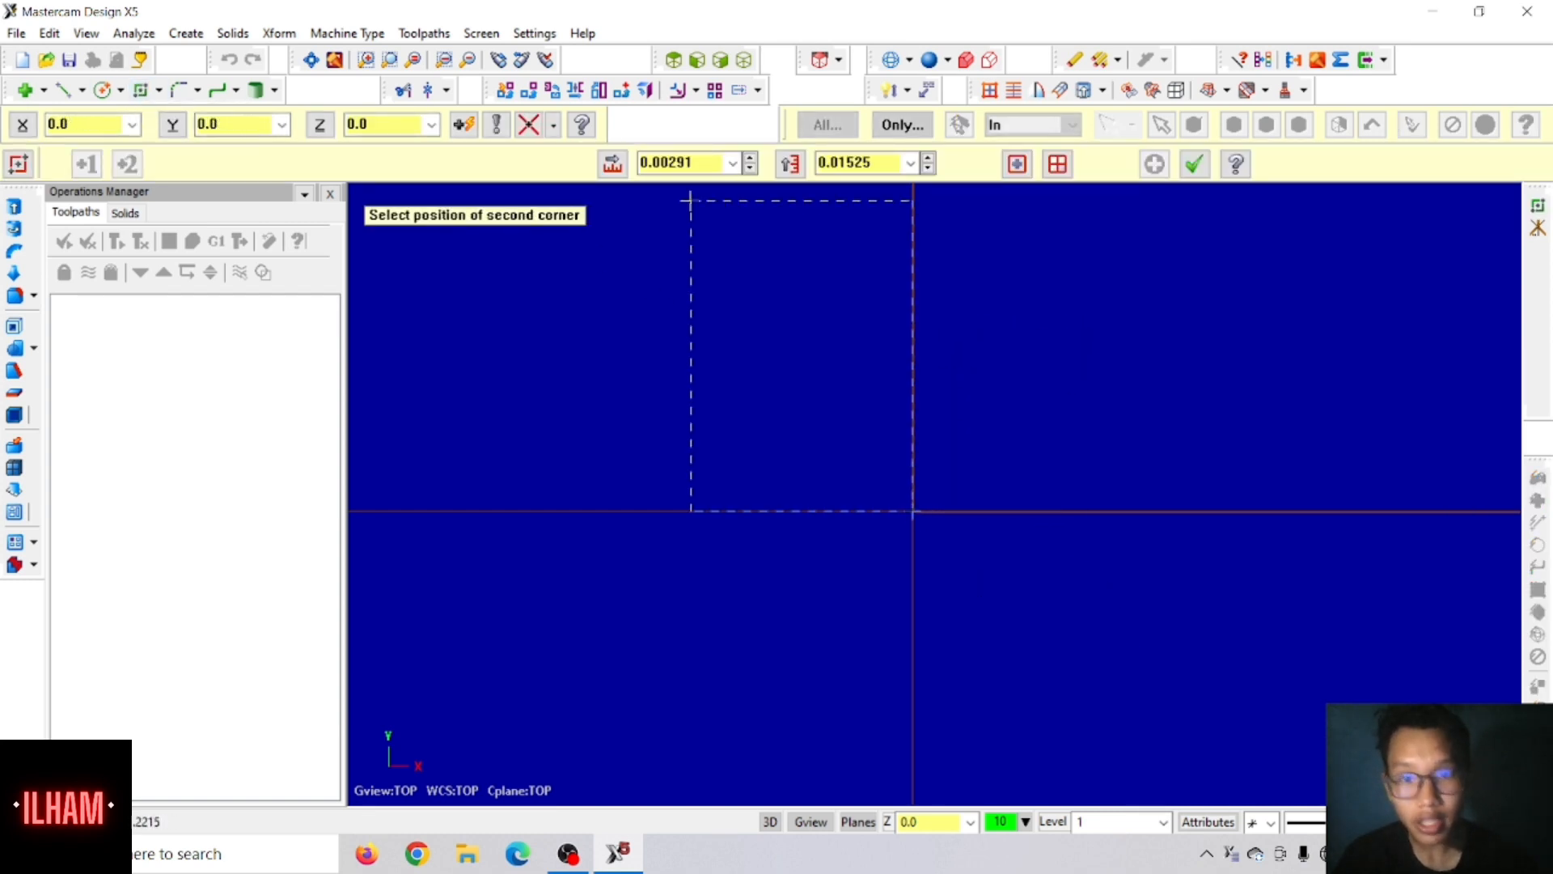
pyautogui.click(681, 164)
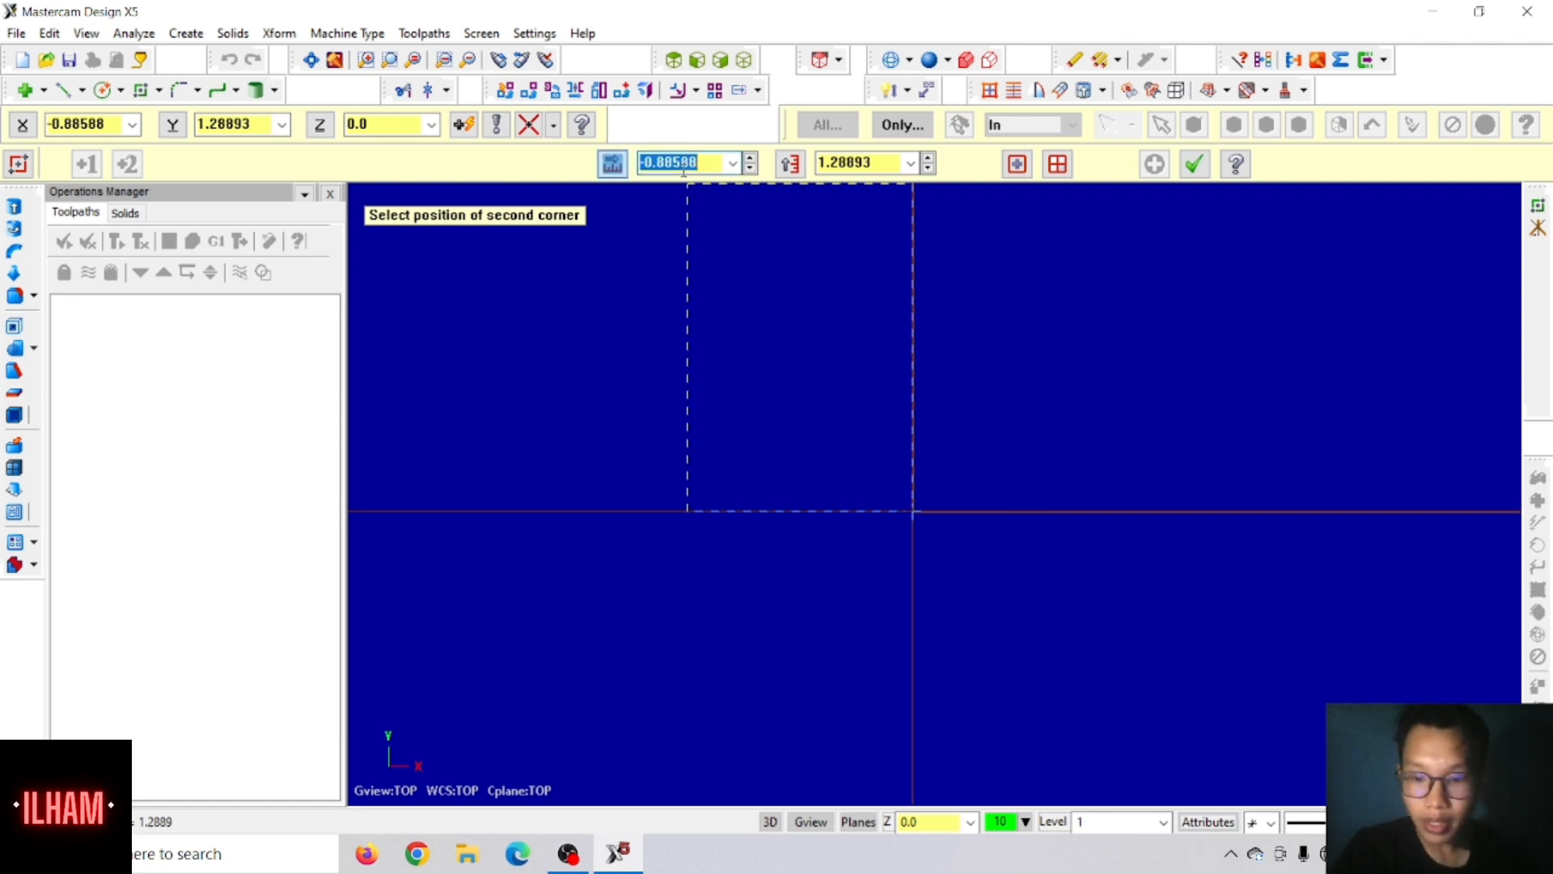
pyautogui.write('4')
pyautogui.click(848, 160)
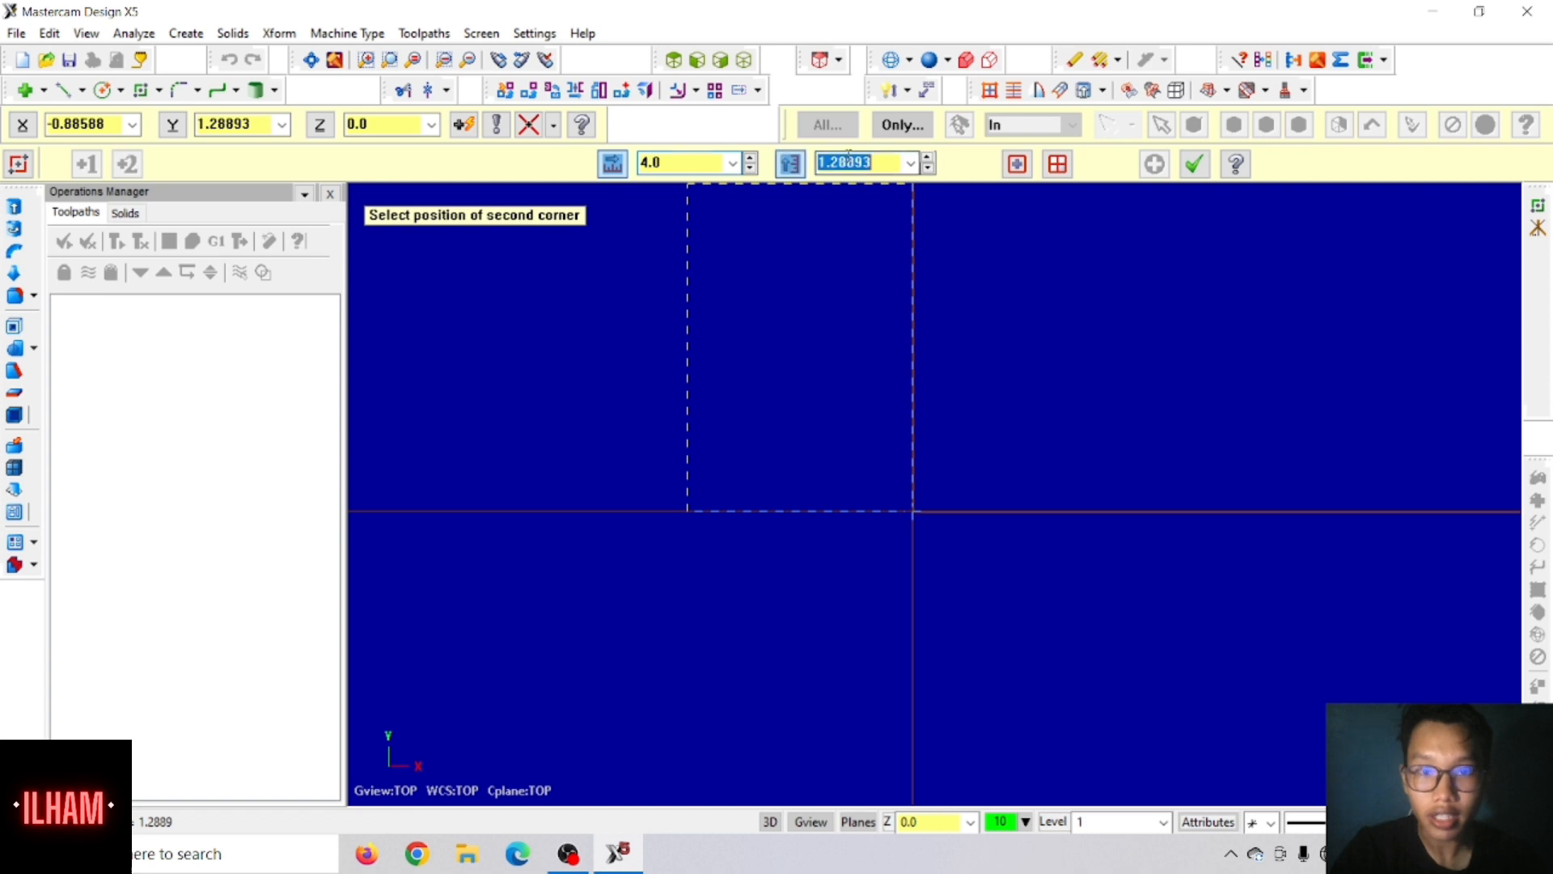
pyautogui.write('4')
pyautogui.press('Return')
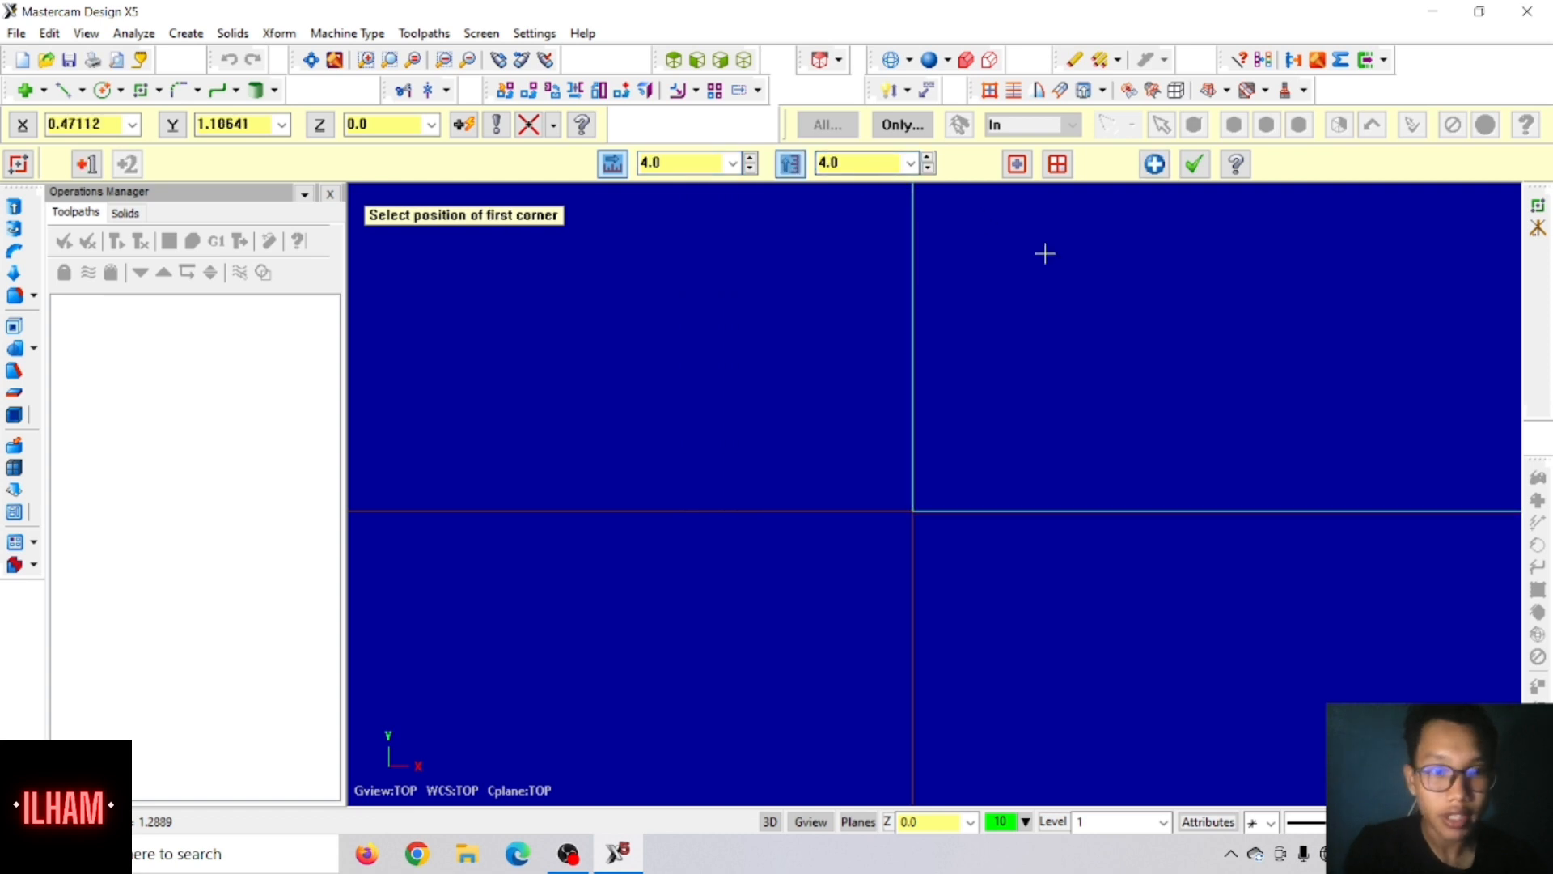
pyautogui.click(310, 59)
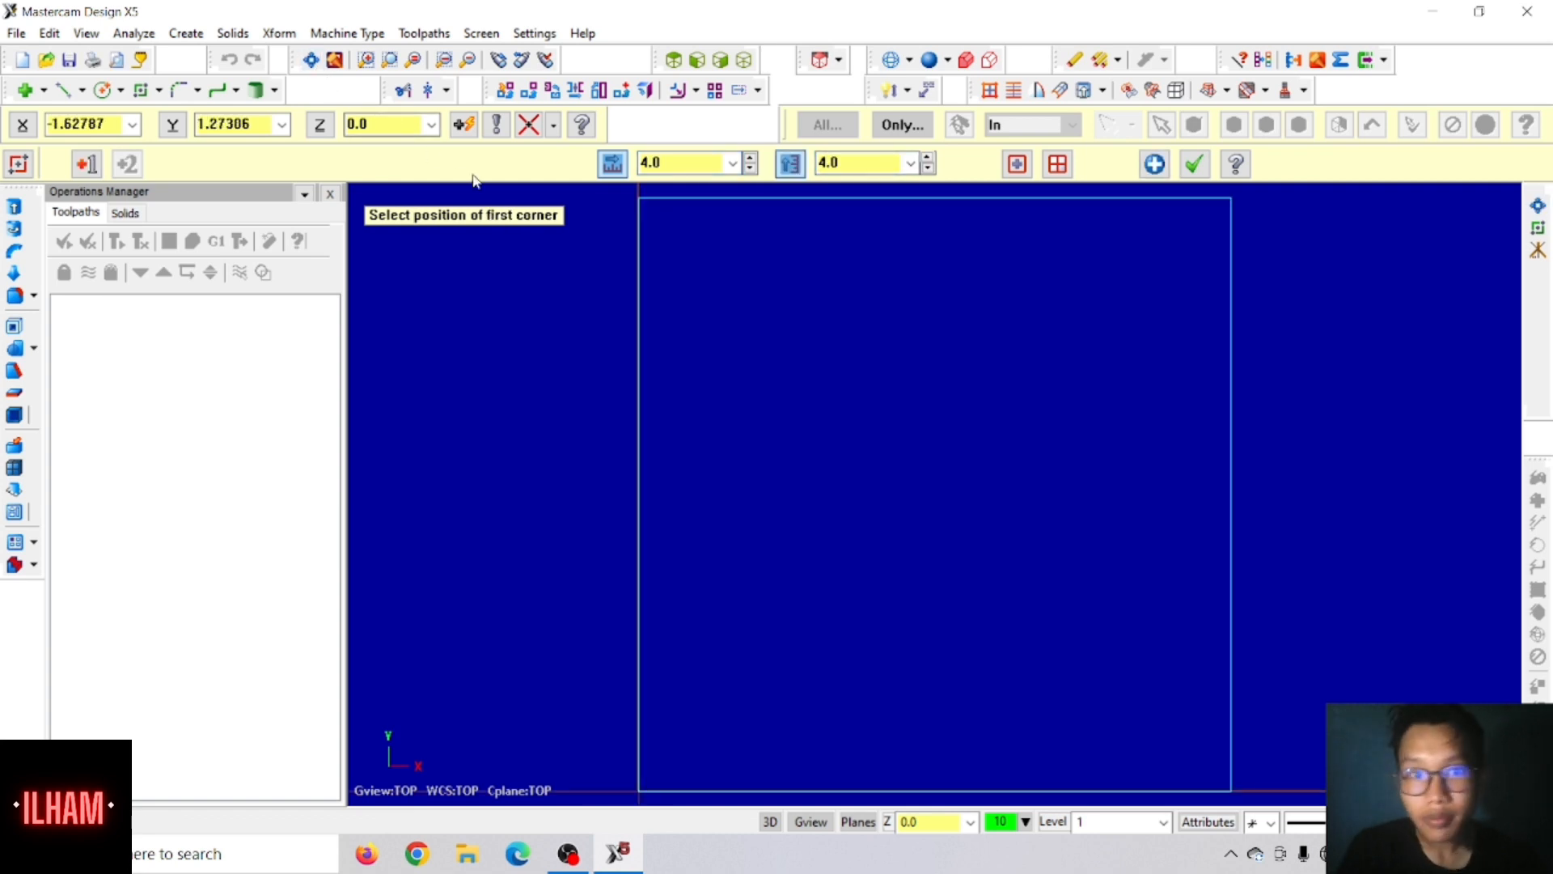
pyautogui.scroll(-3, 686, 298)
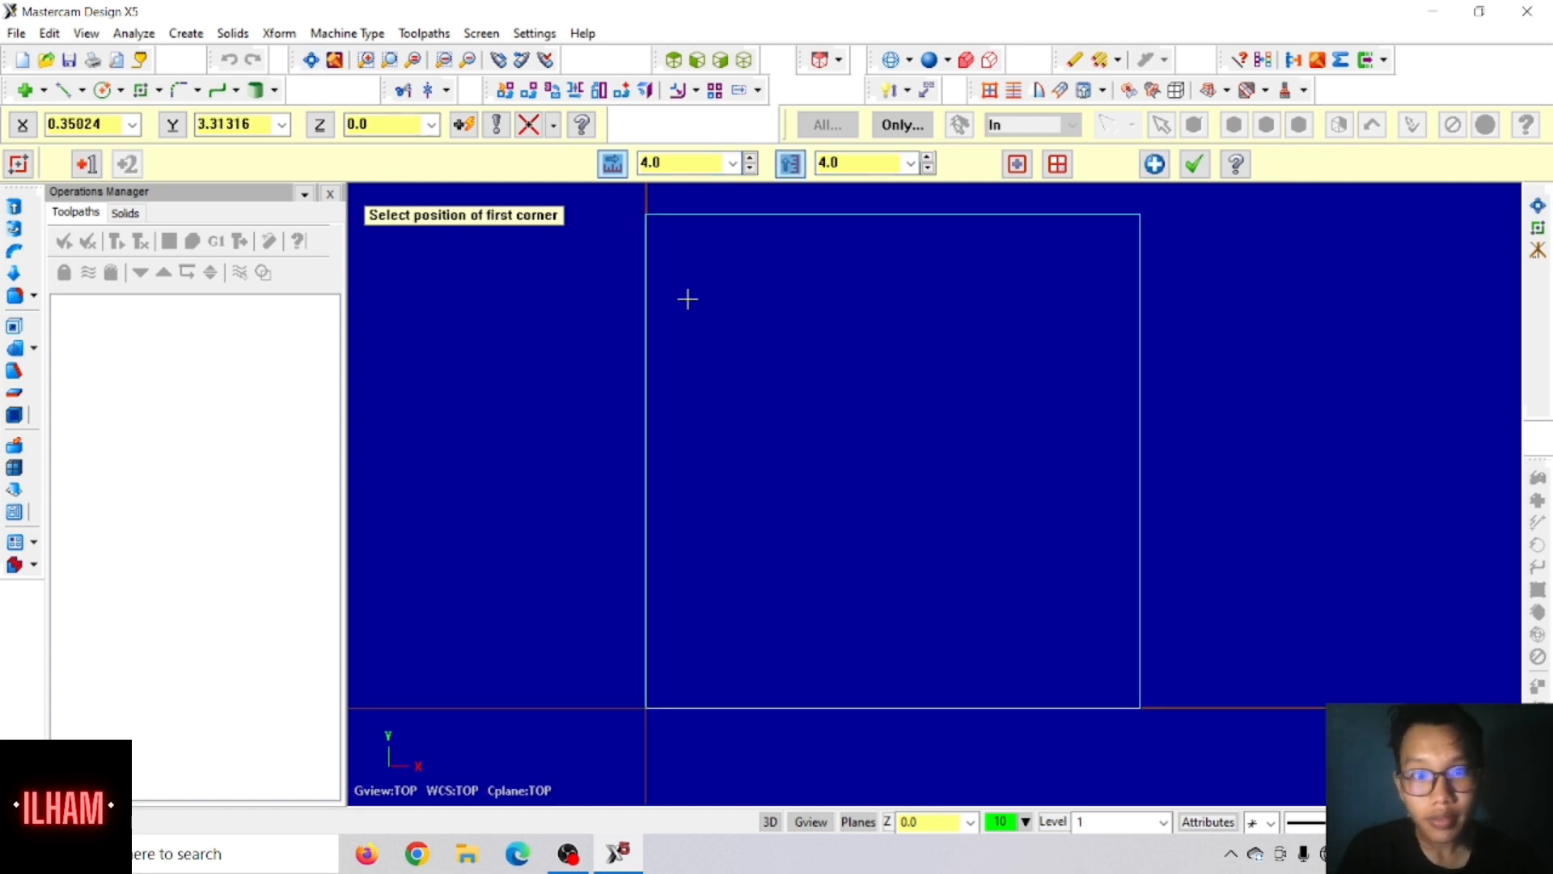
pyautogui.click(1194, 164)
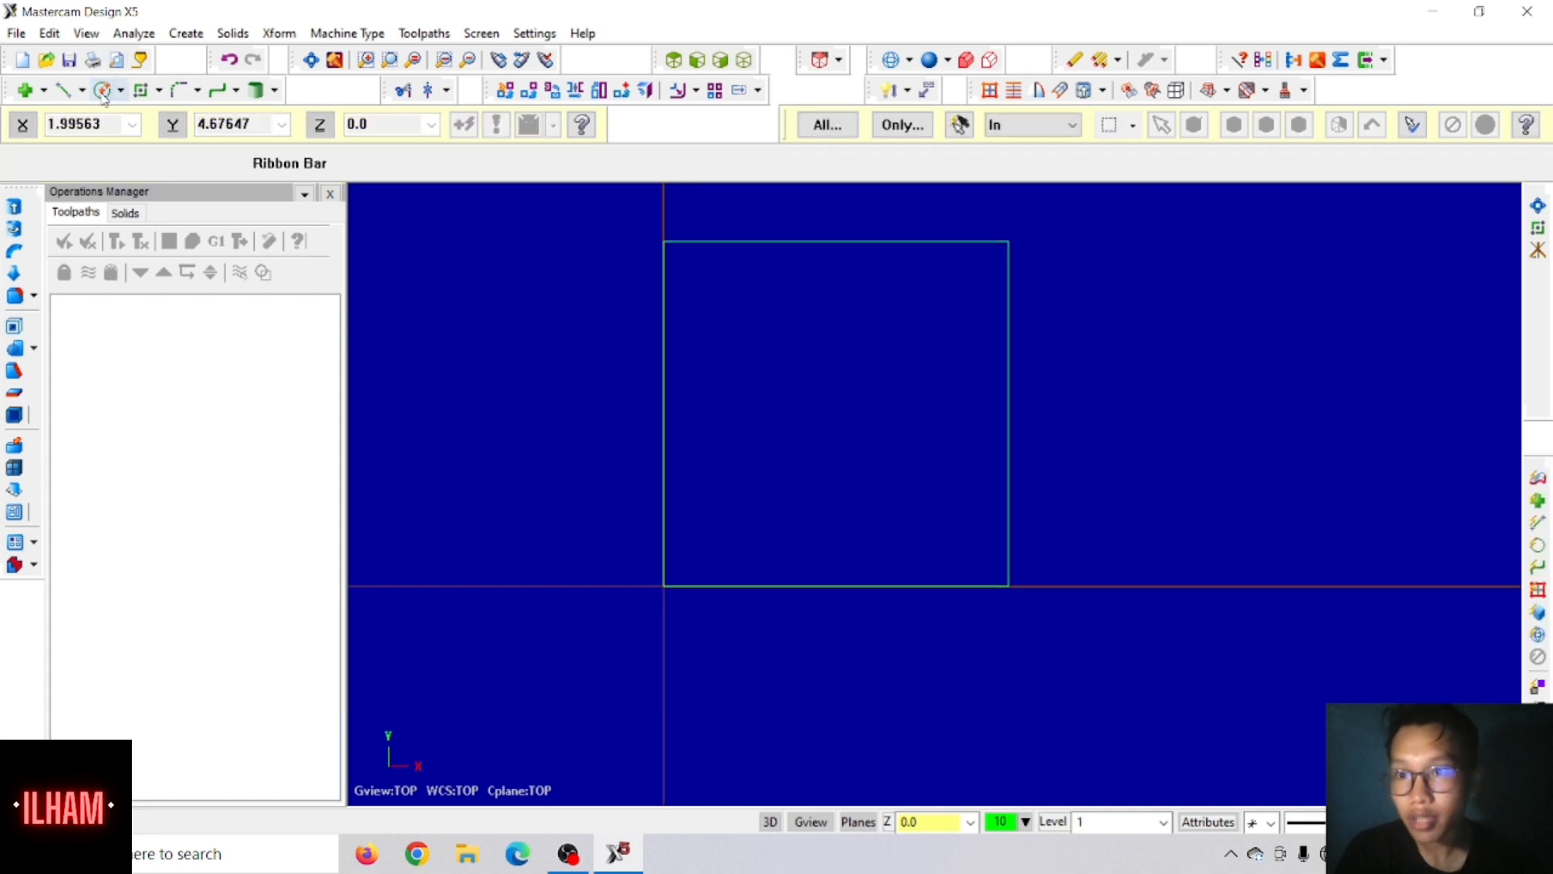
# Step: Draw a circle of diameter 3/8 inside the square, centred at X 0.5, Y 0.5
pyautogui.click(102, 90)
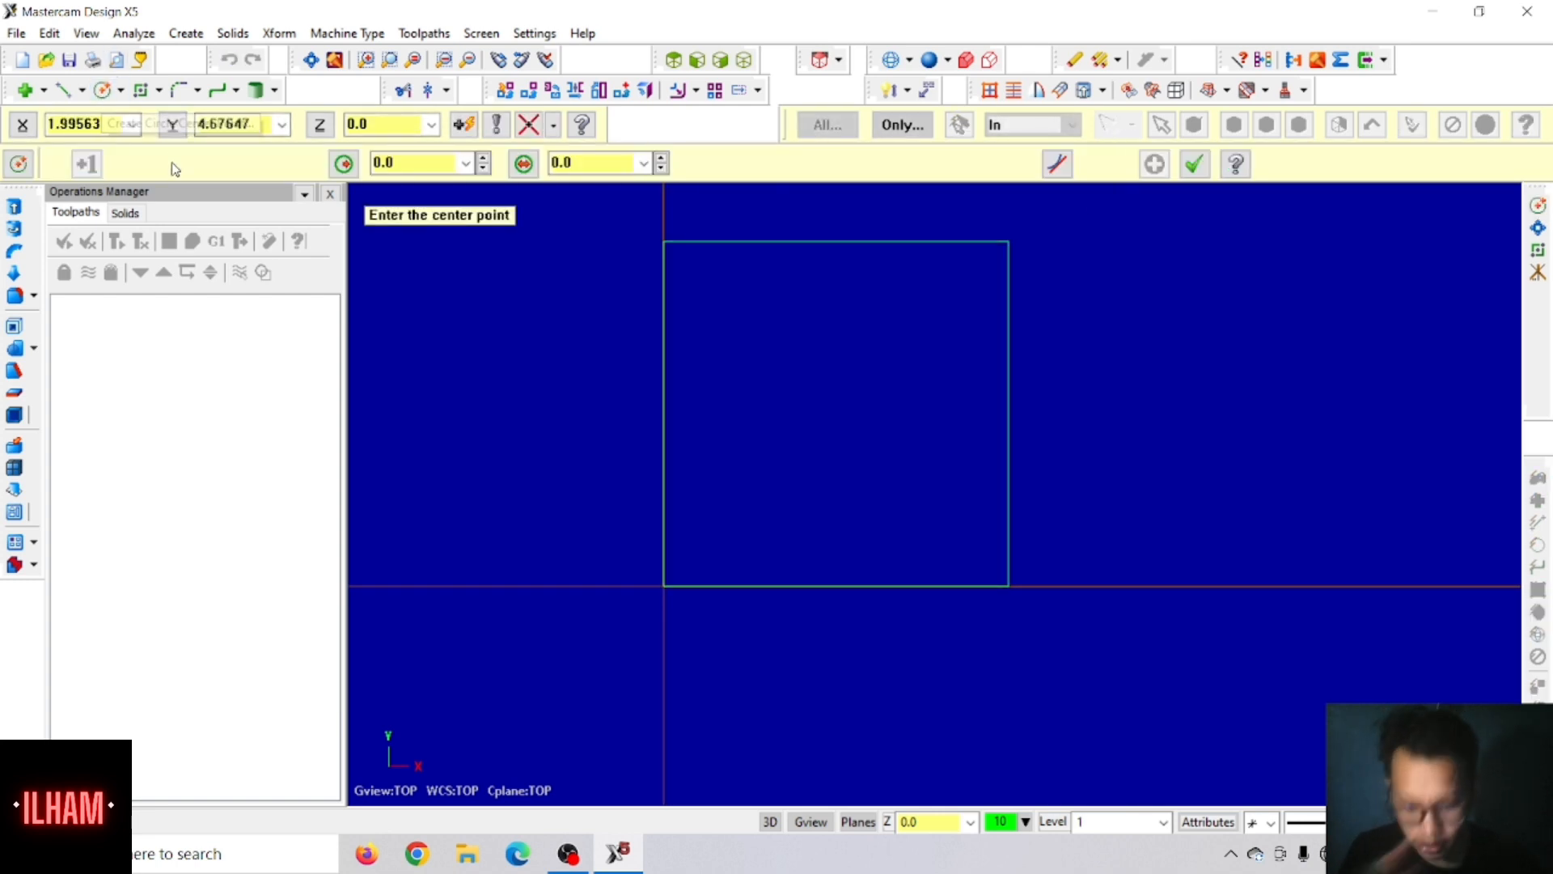
pyautogui.click(73, 124)
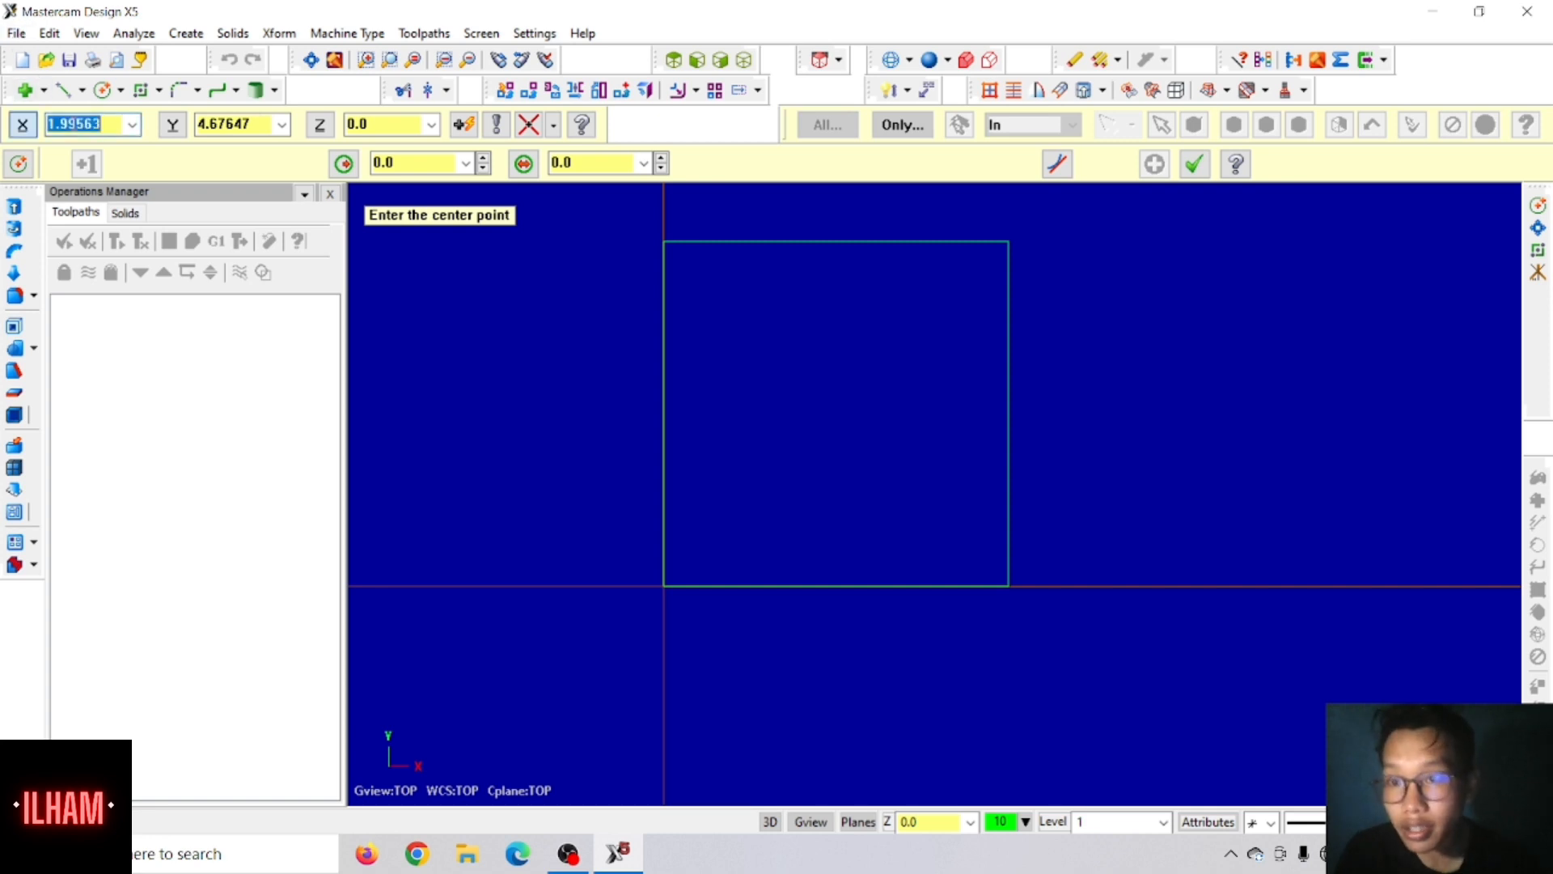
pyautogui.write('.5')
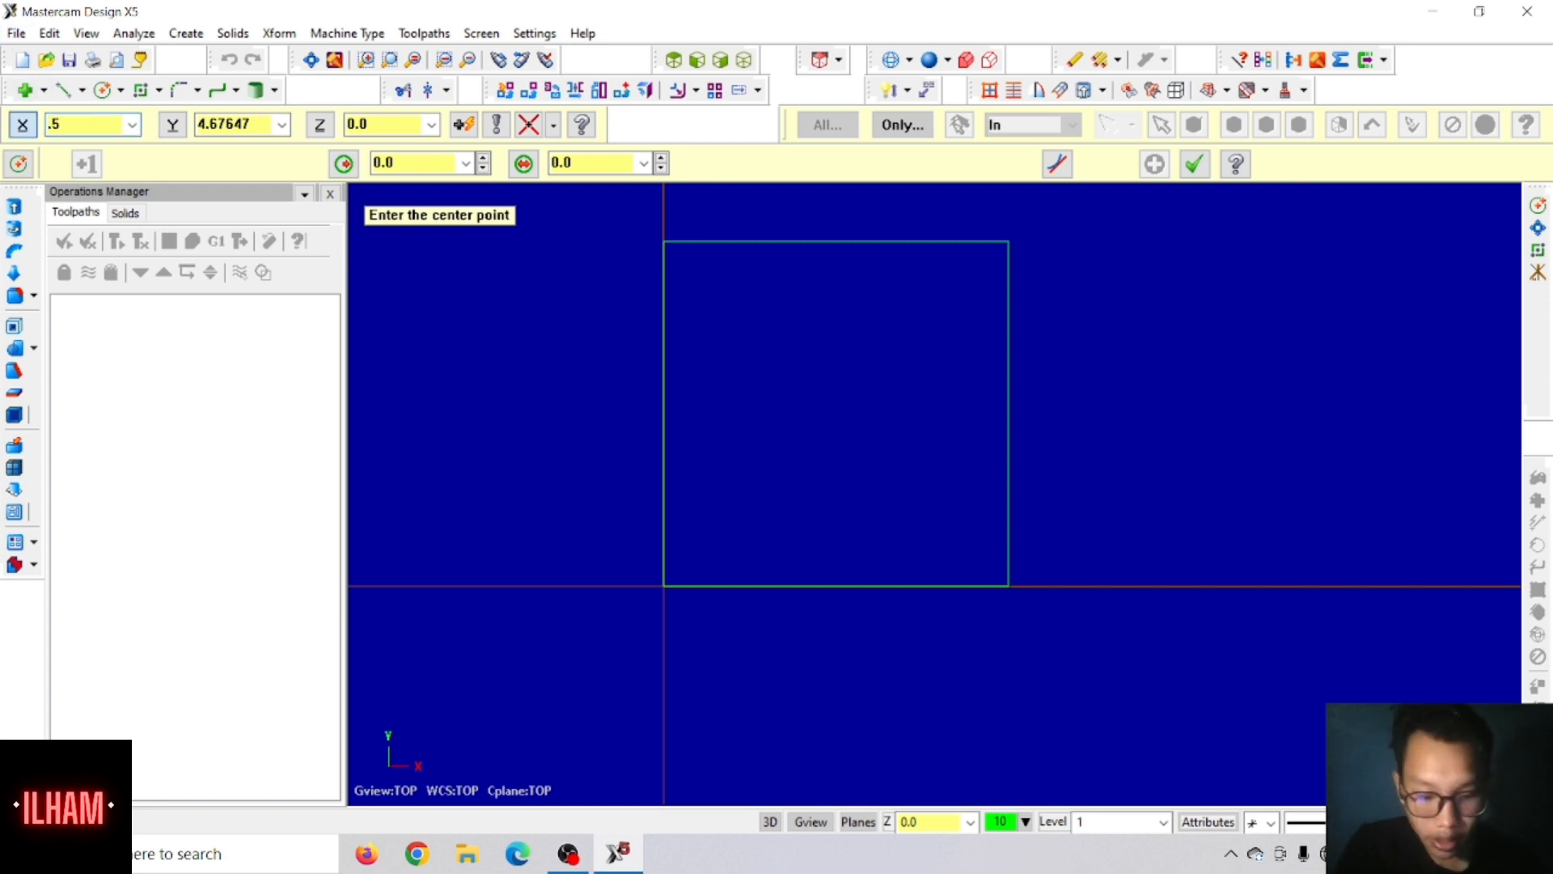
pyautogui.press('Tab')
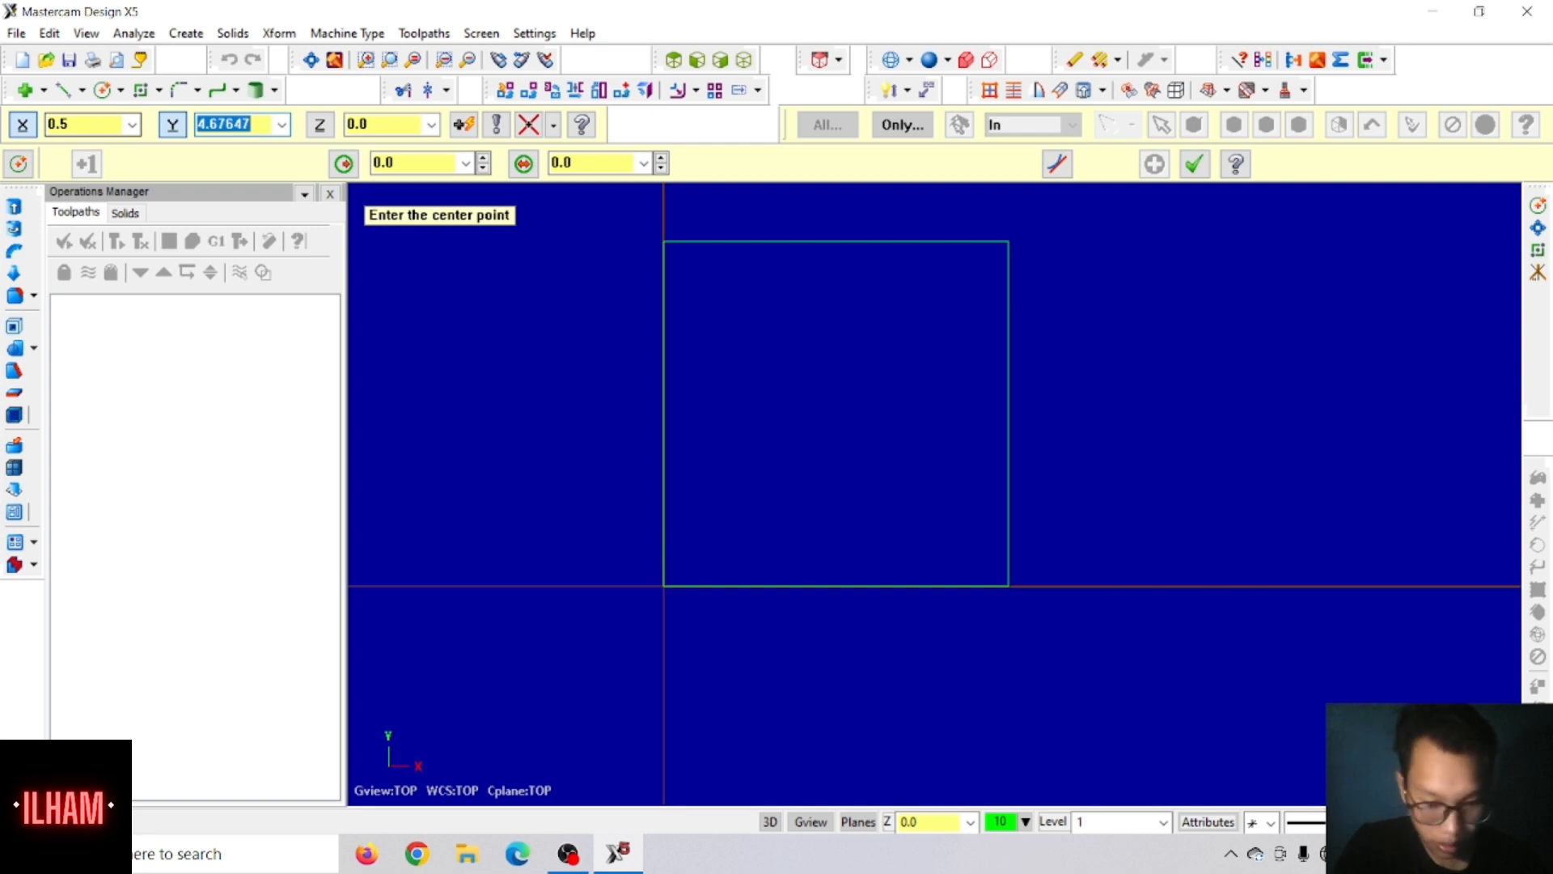
pyautogui.write('.5')
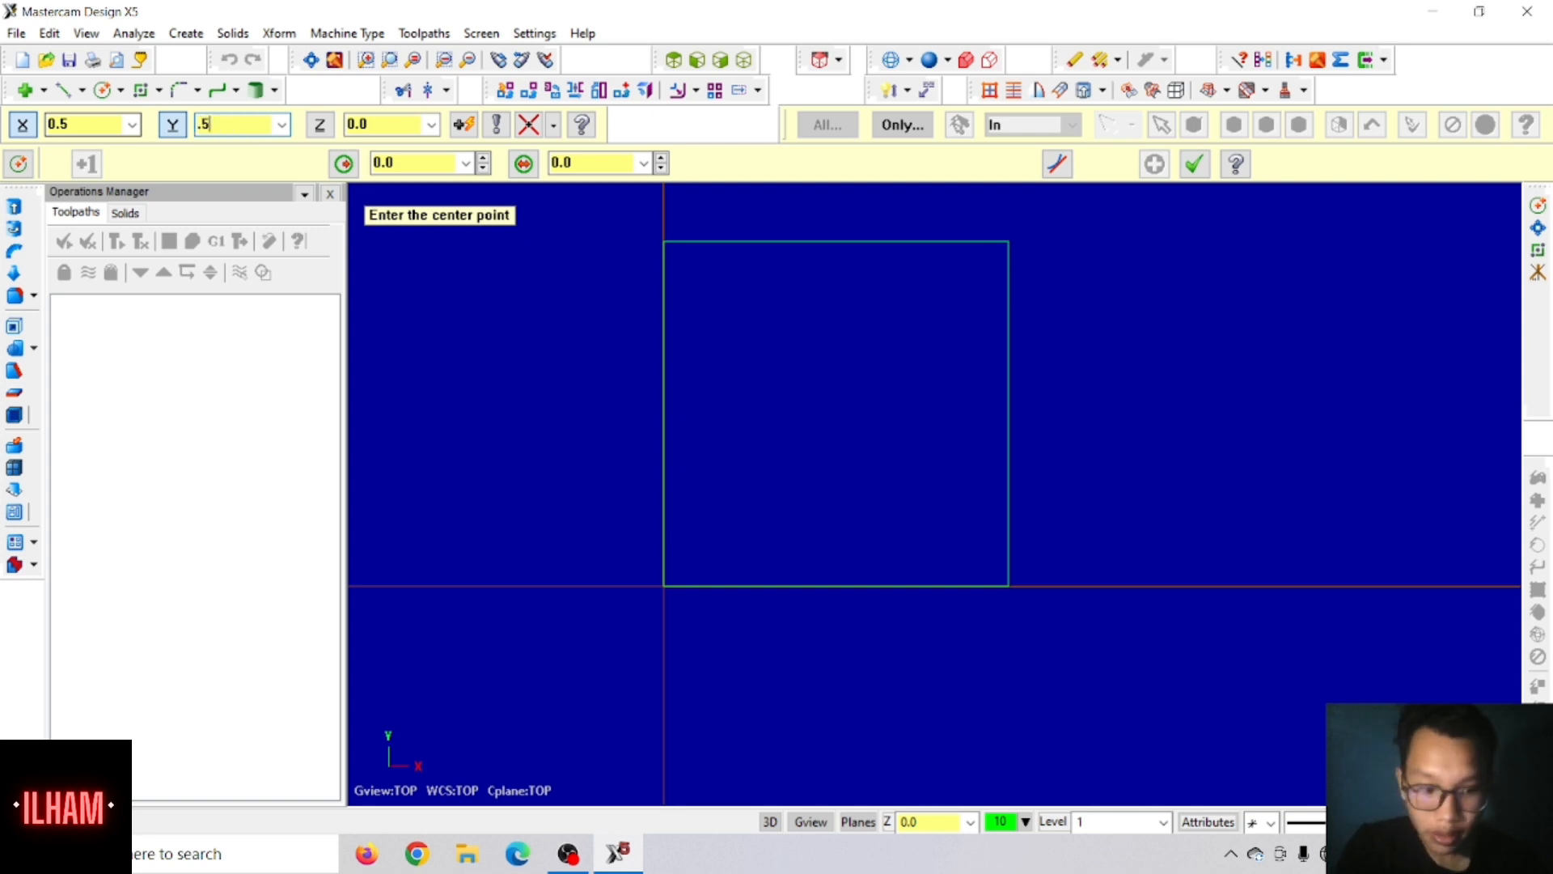
pyautogui.press('Return')
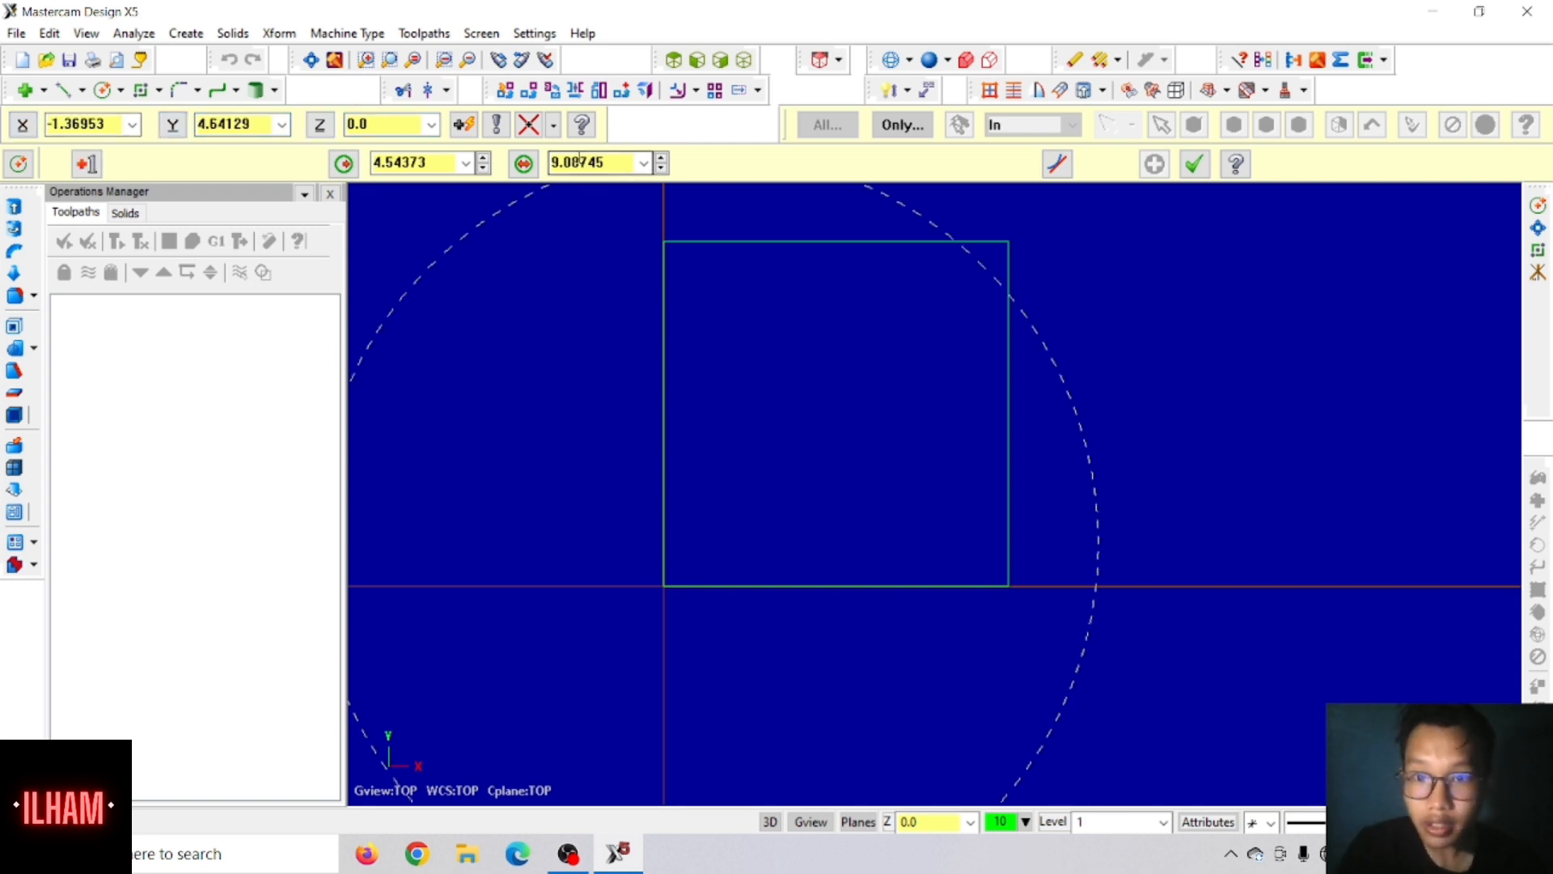
pyautogui.click(579, 164)
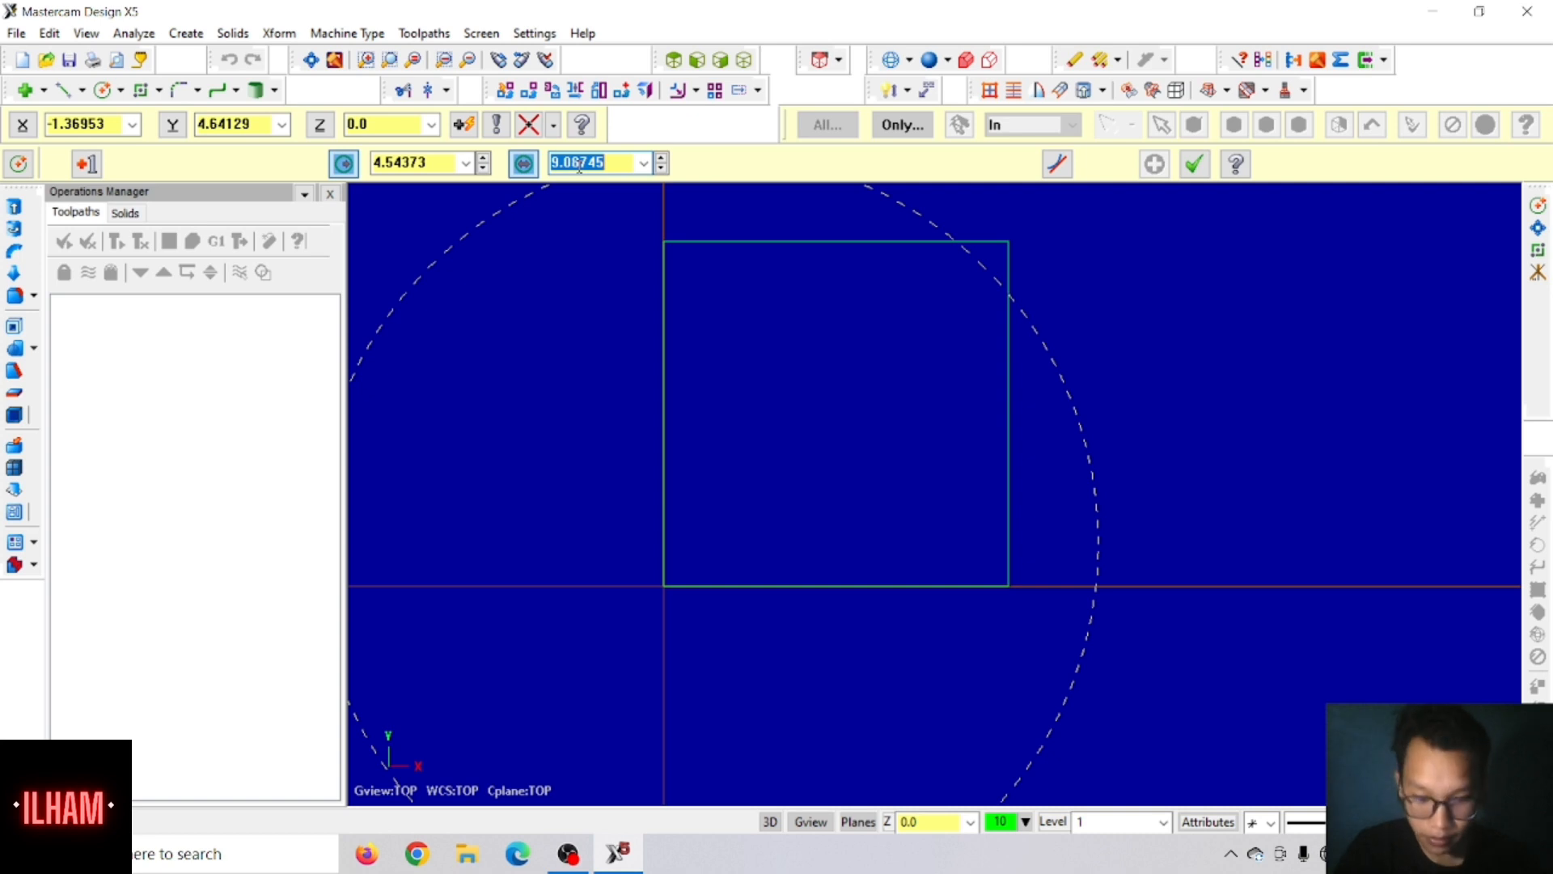
pyautogui.write('3/8')
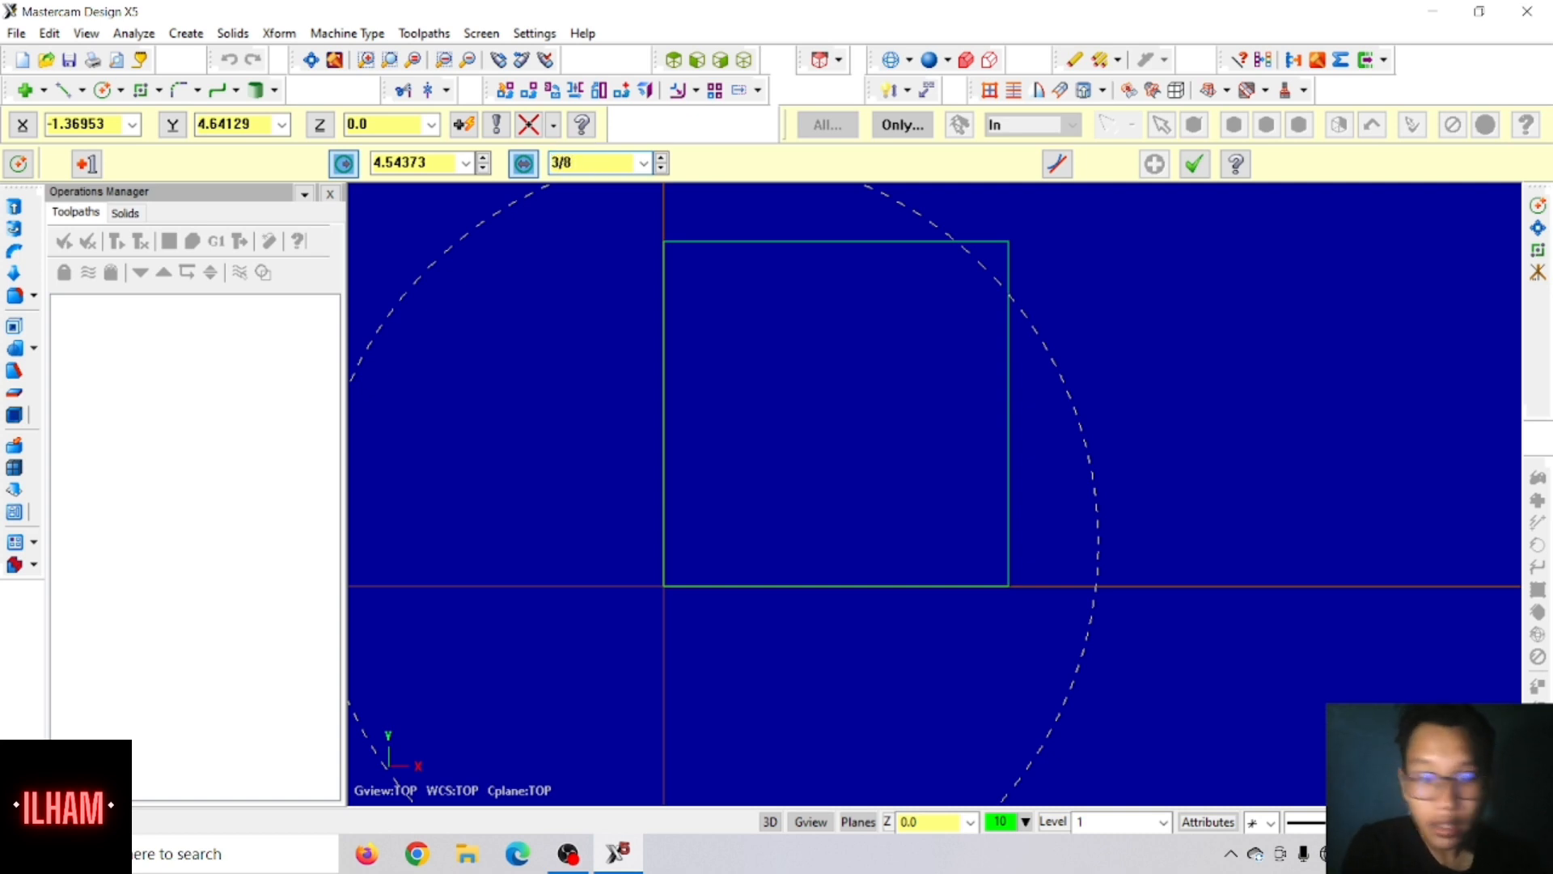
pyautogui.press('Return')
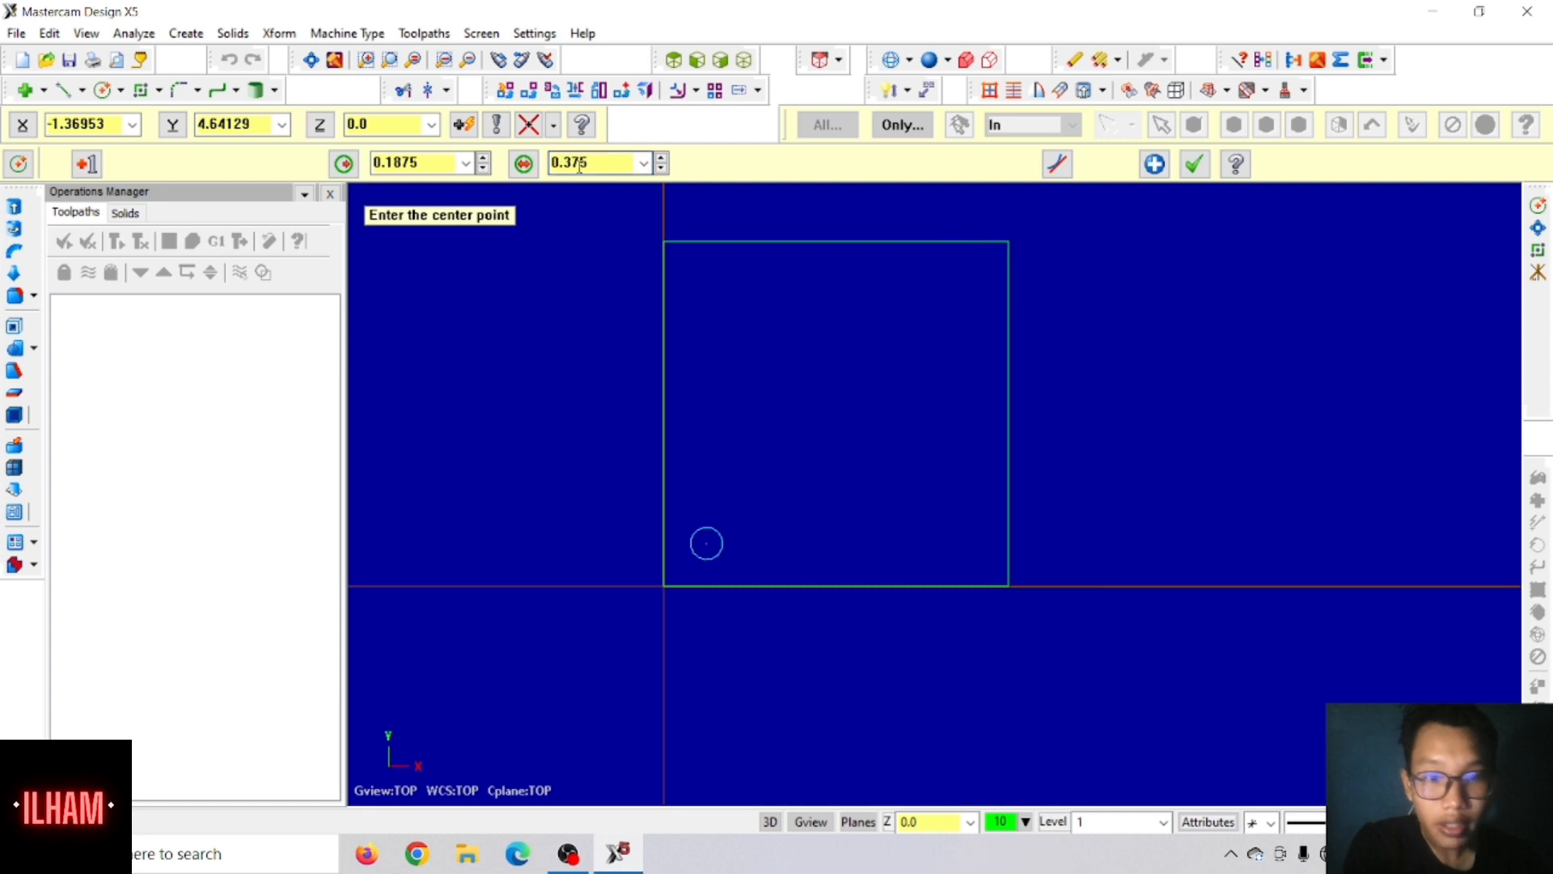
pyautogui.click(1194, 166)
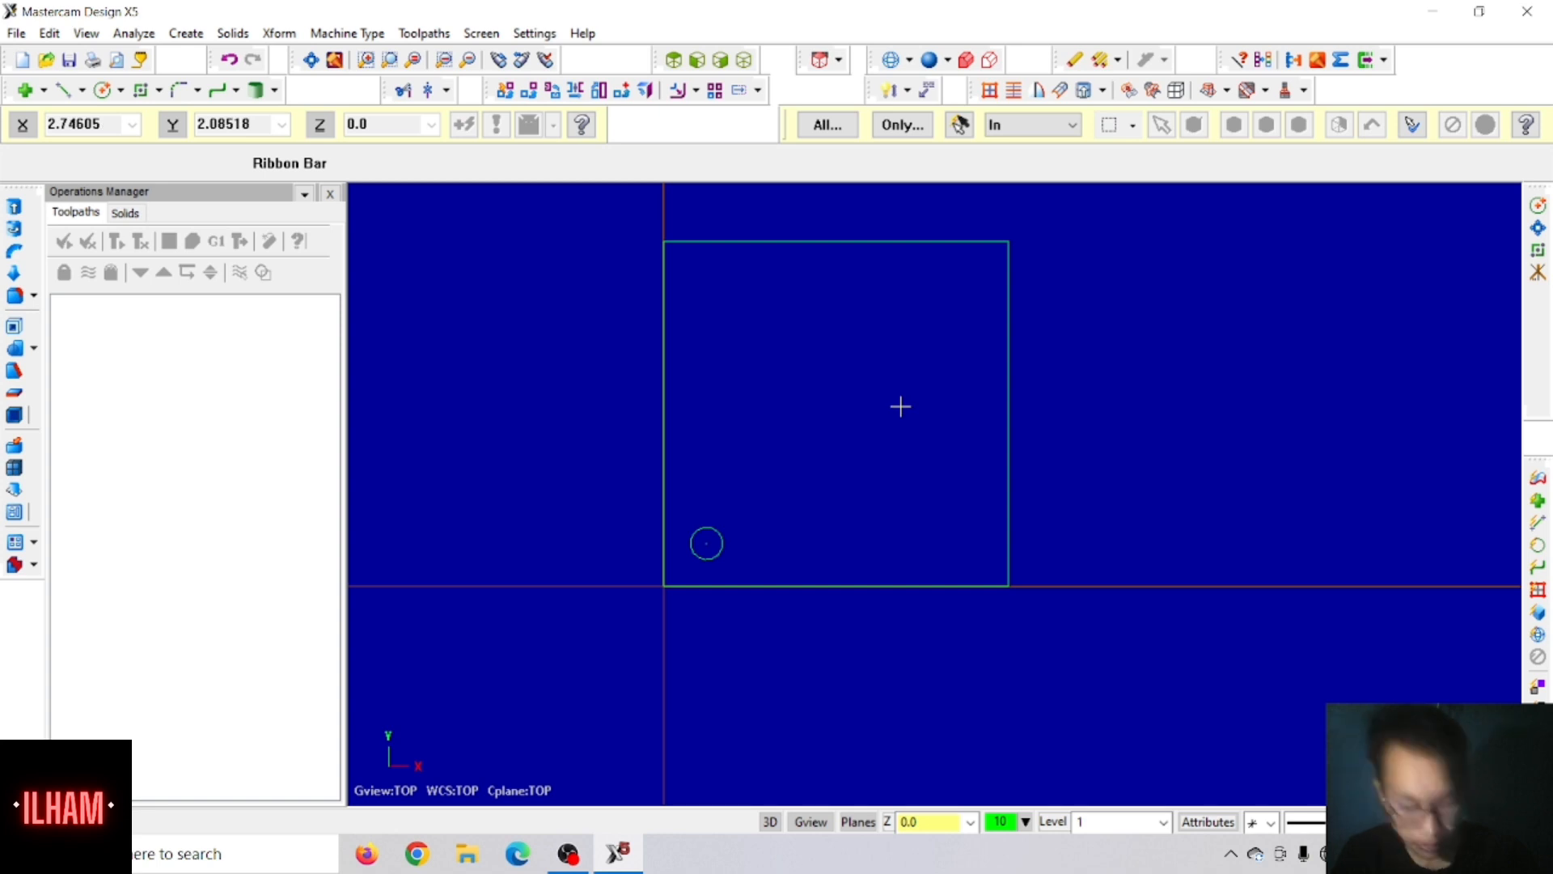
# Step: Set up a Rotate of the small circle with 3 copies about the square's centre at X 4/2, Y 4/2
pyautogui.click(711, 533)
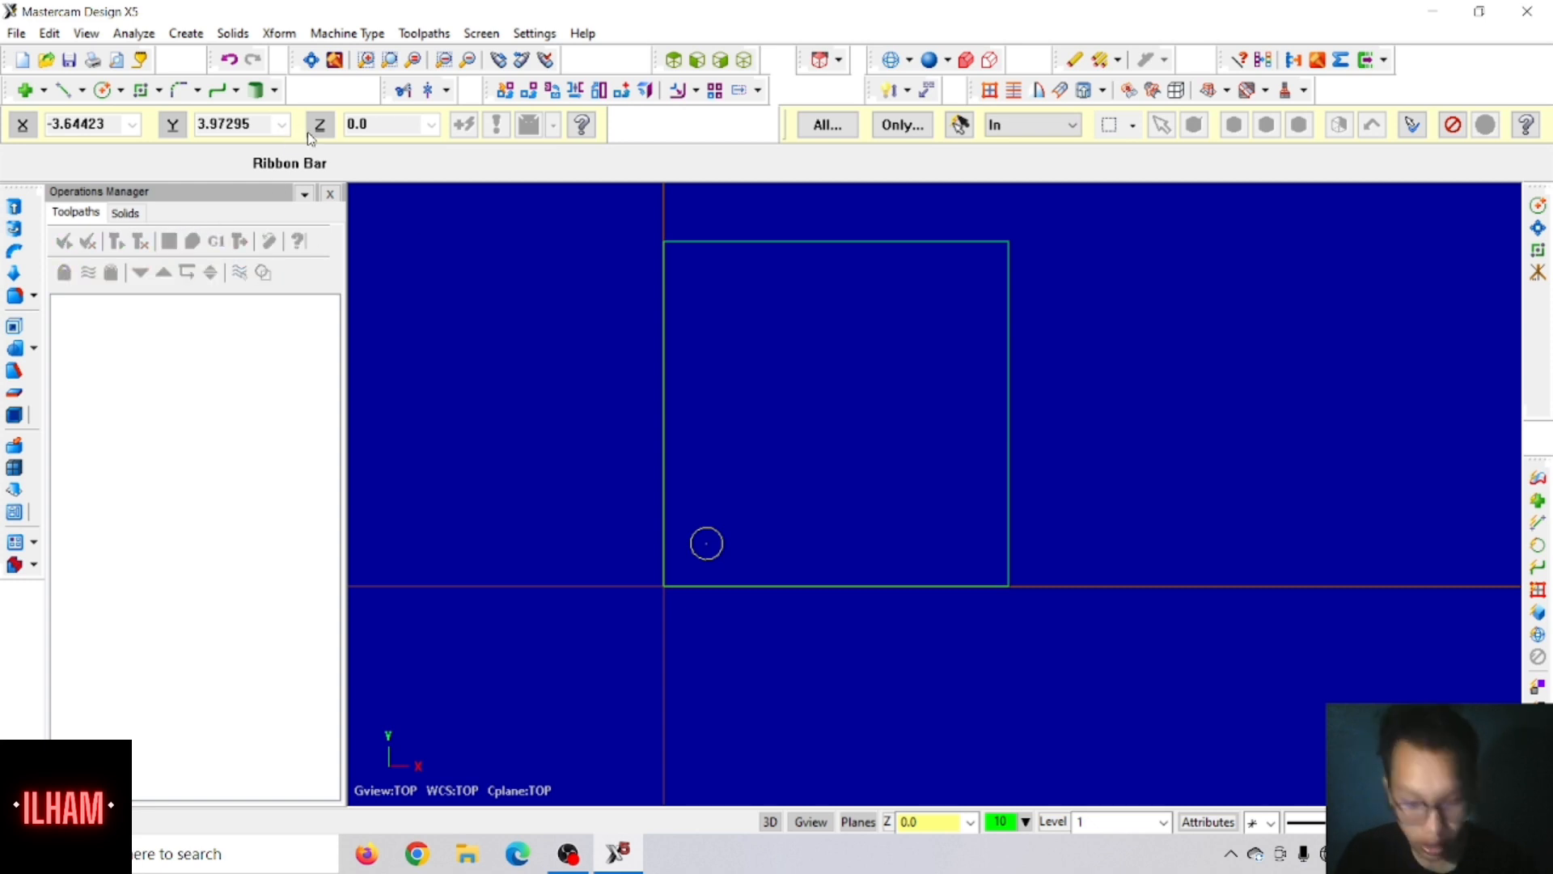
pyautogui.click(551, 90)
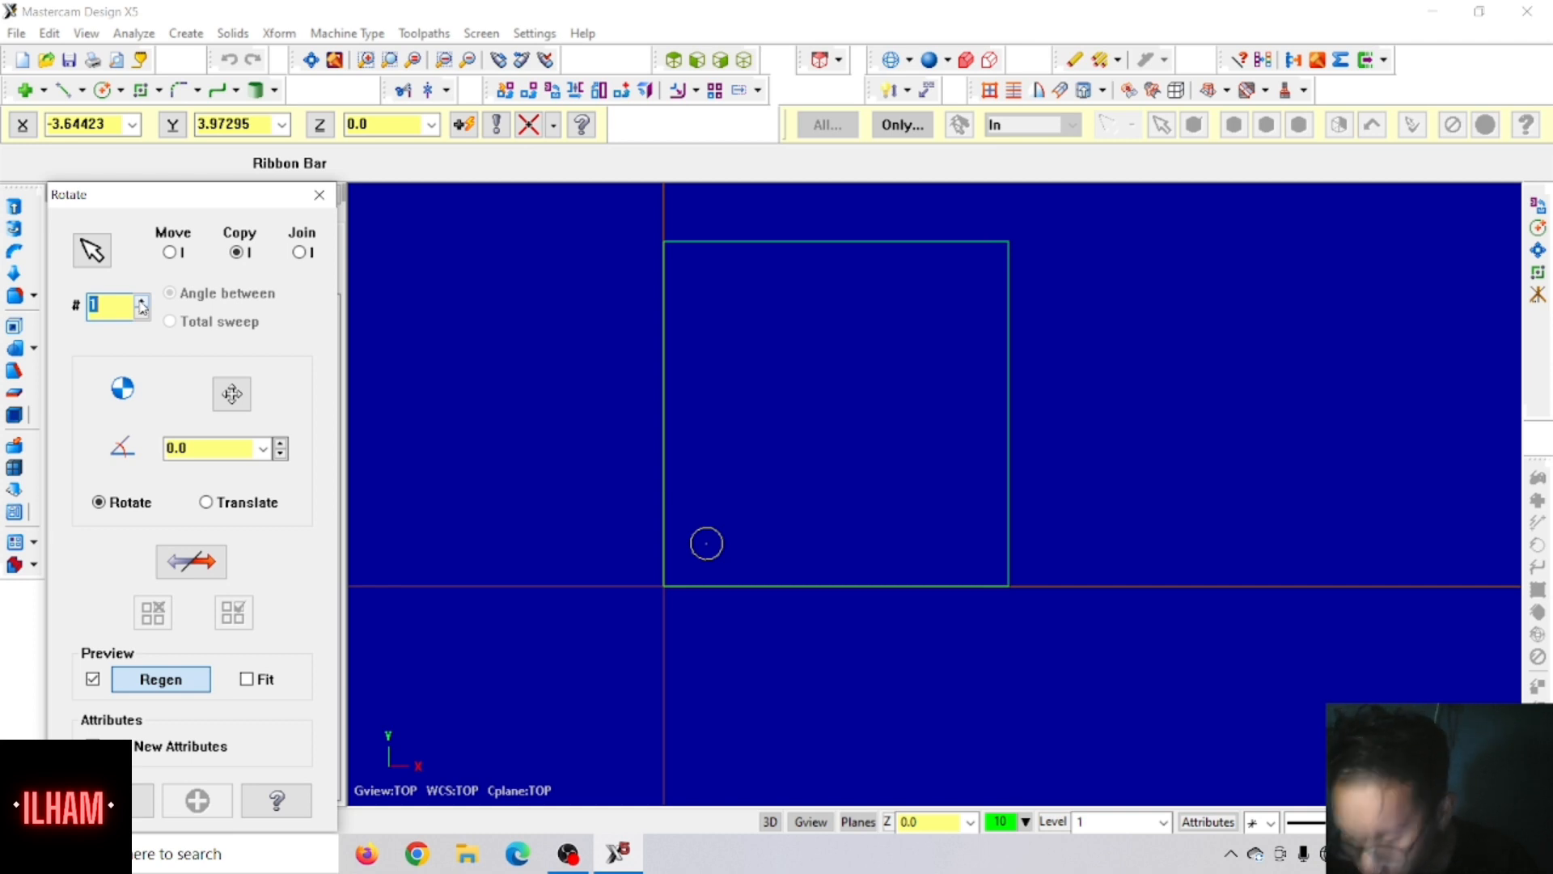
pyautogui.click(142, 301)
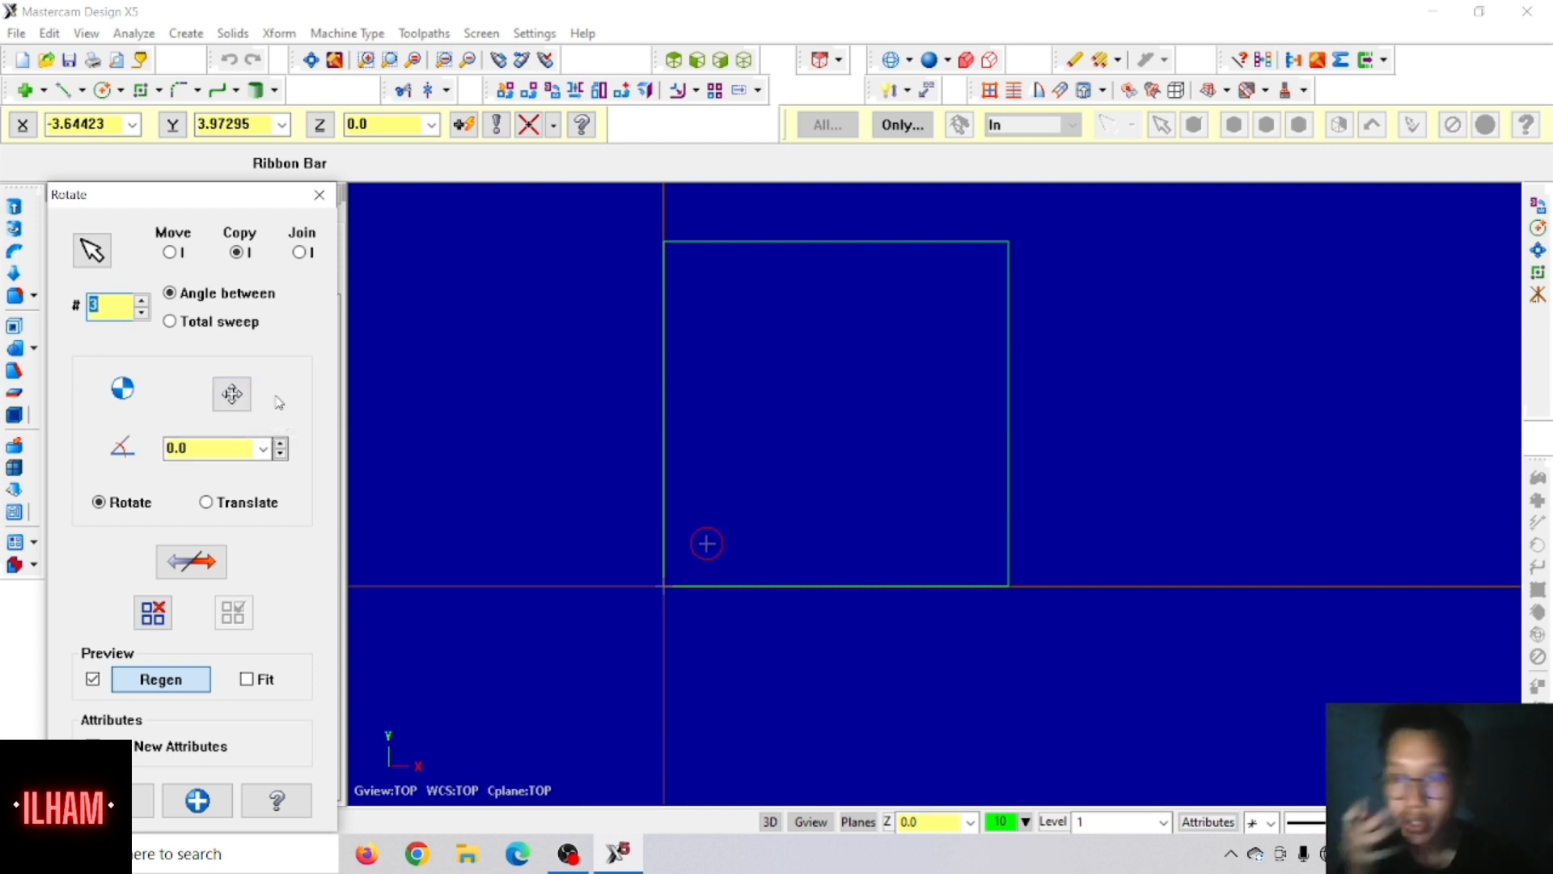
pyautogui.click(230, 394)
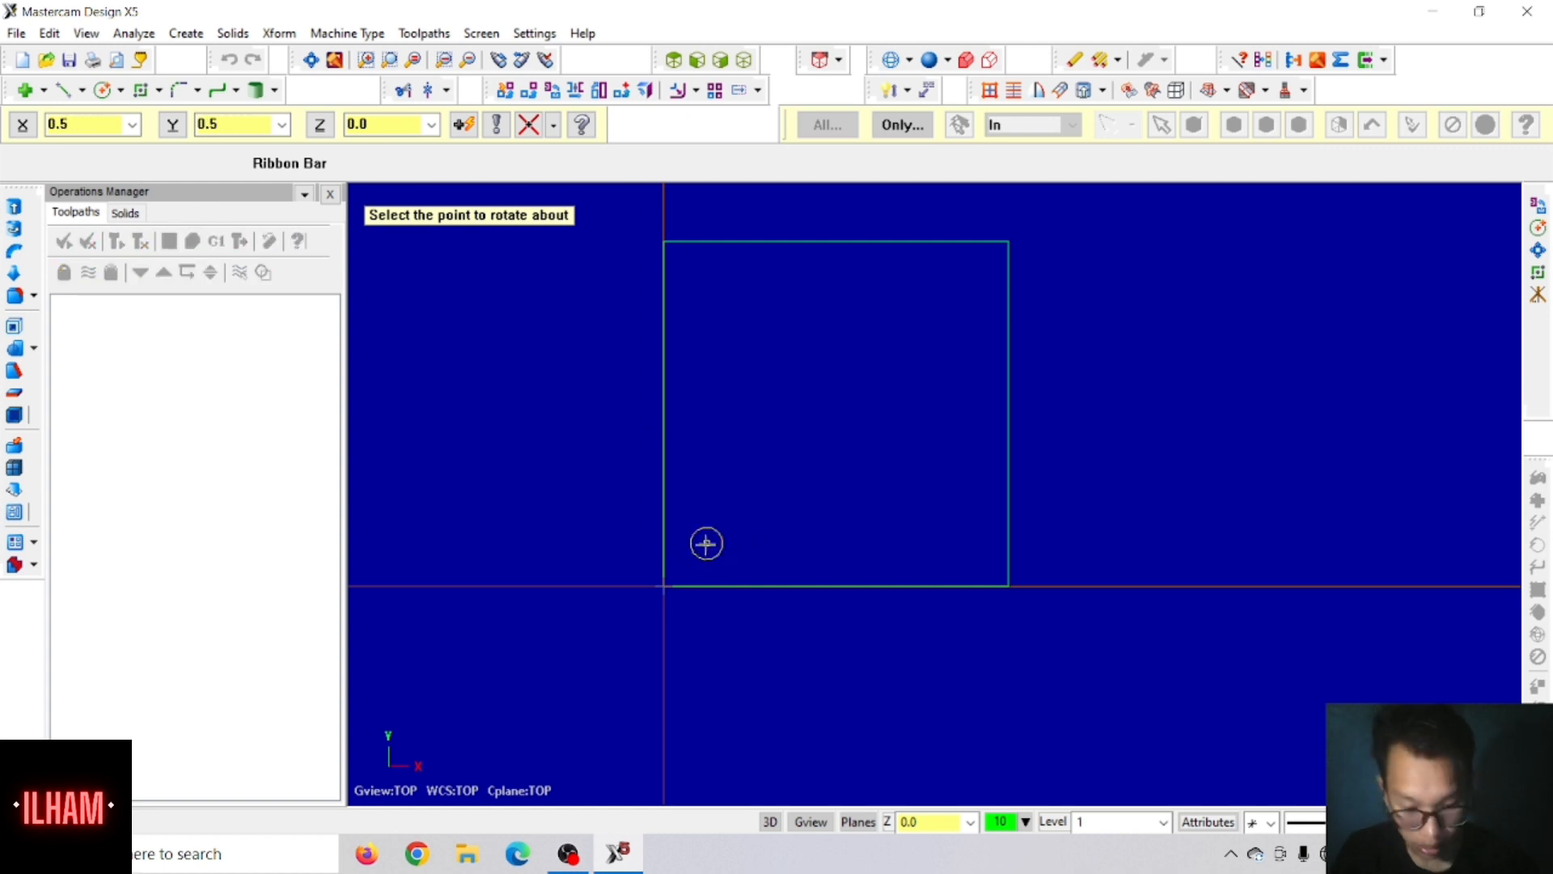
pyautogui.click(81, 125)
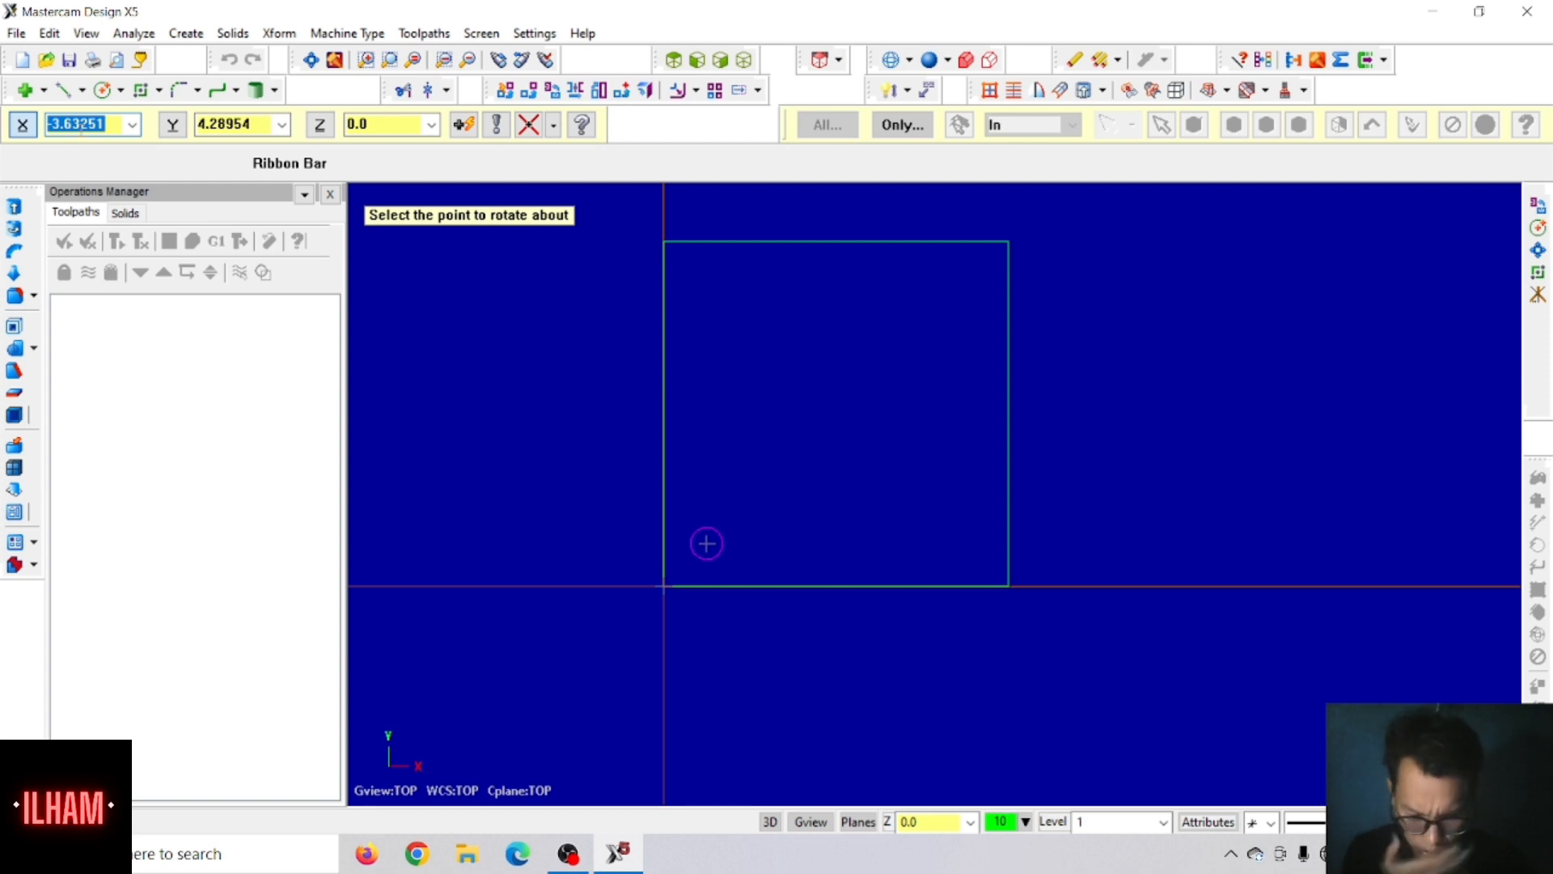
pyautogui.write('4')
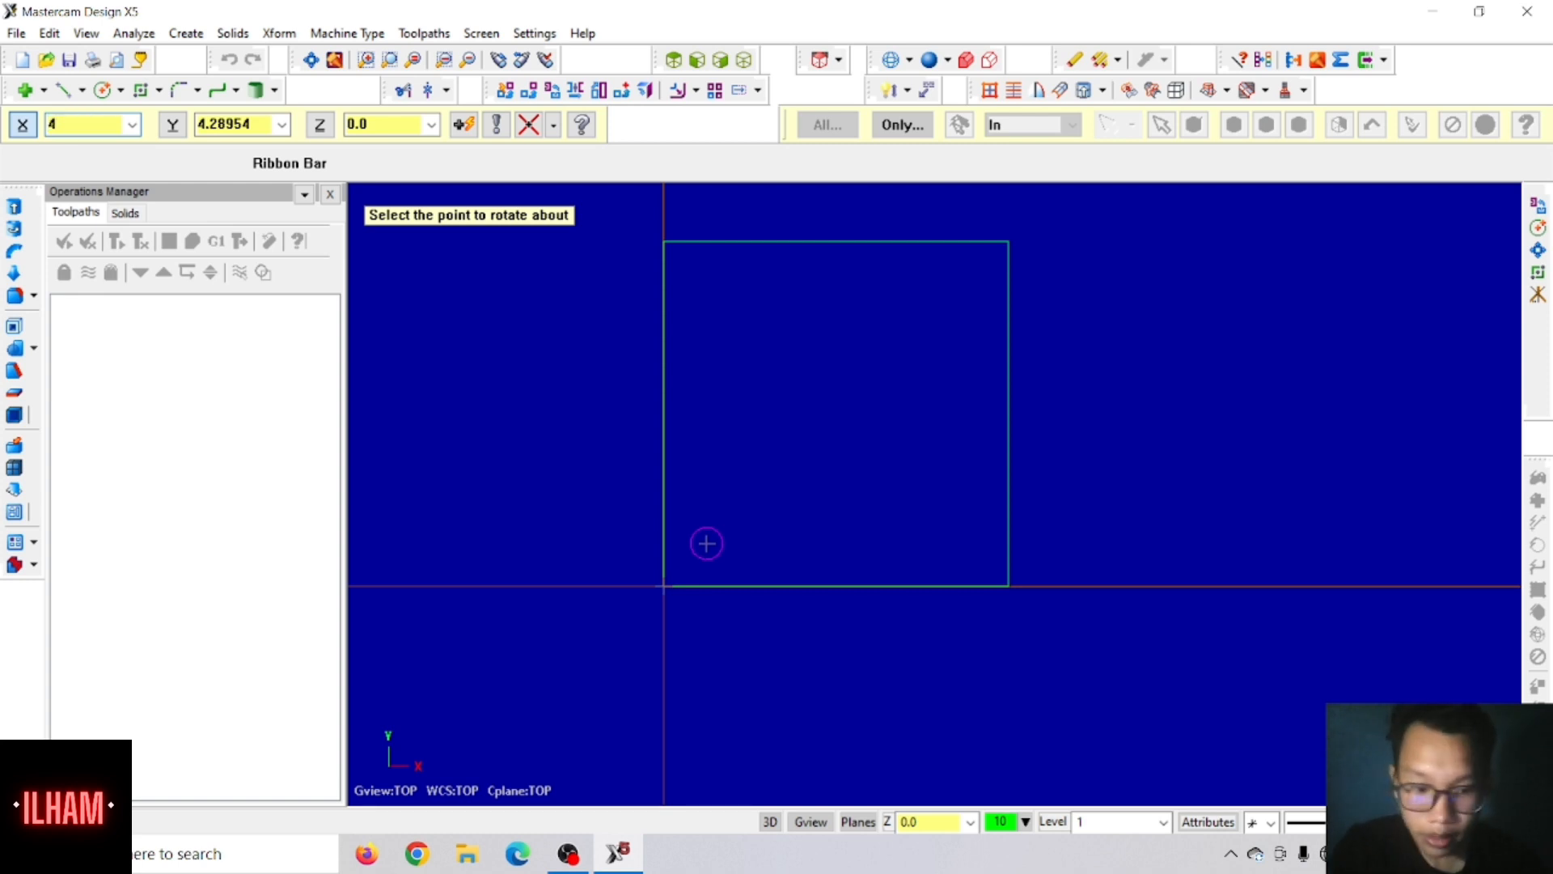
pyautogui.write('/2')
pyautogui.press('Tab')
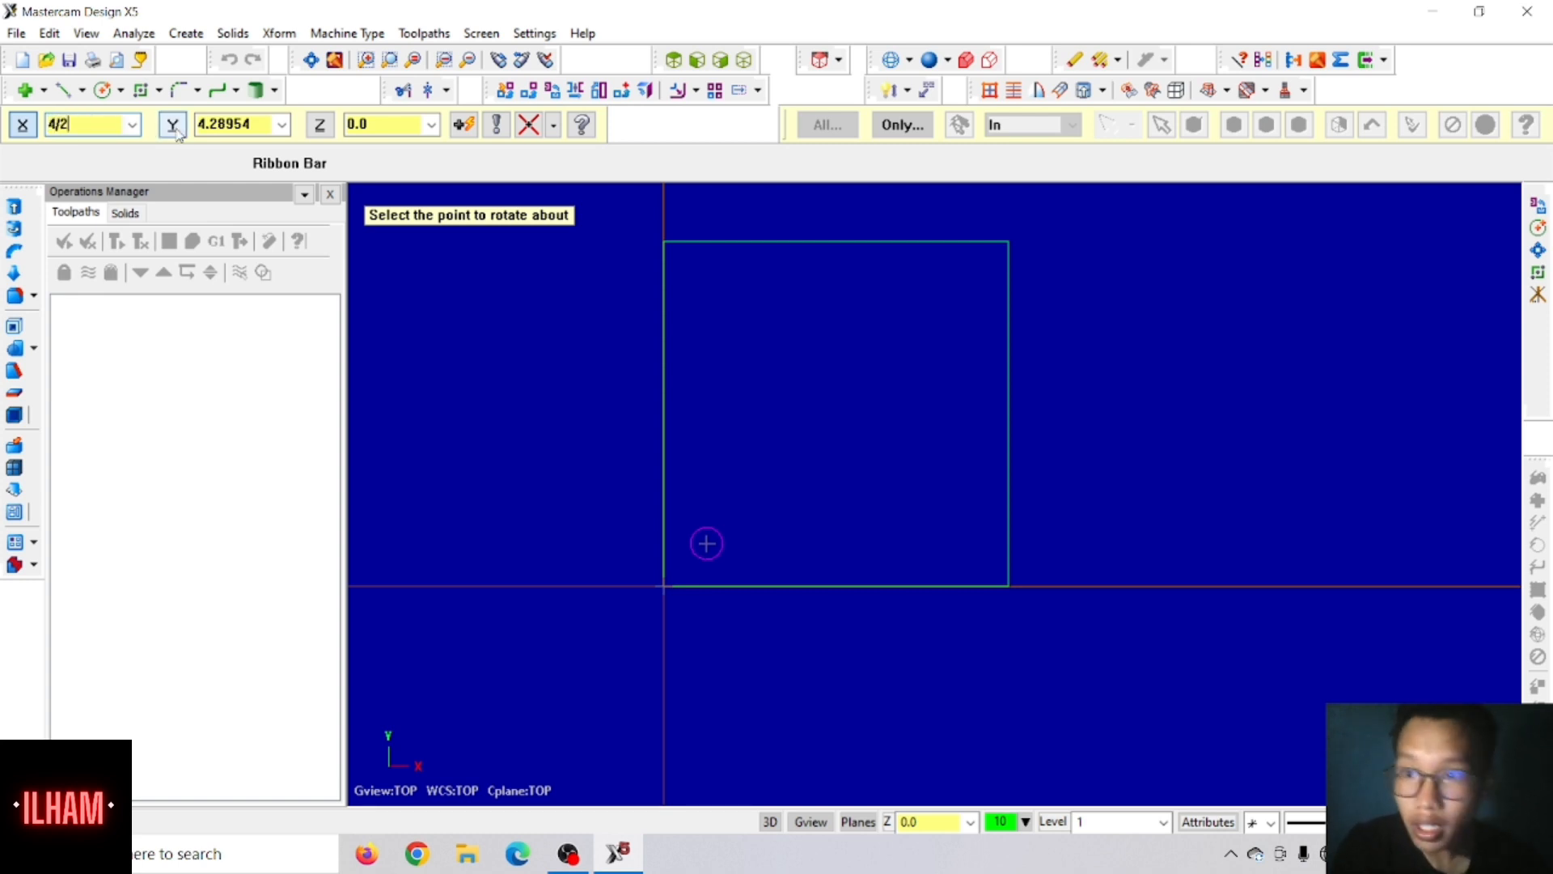
pyautogui.write('4/2')
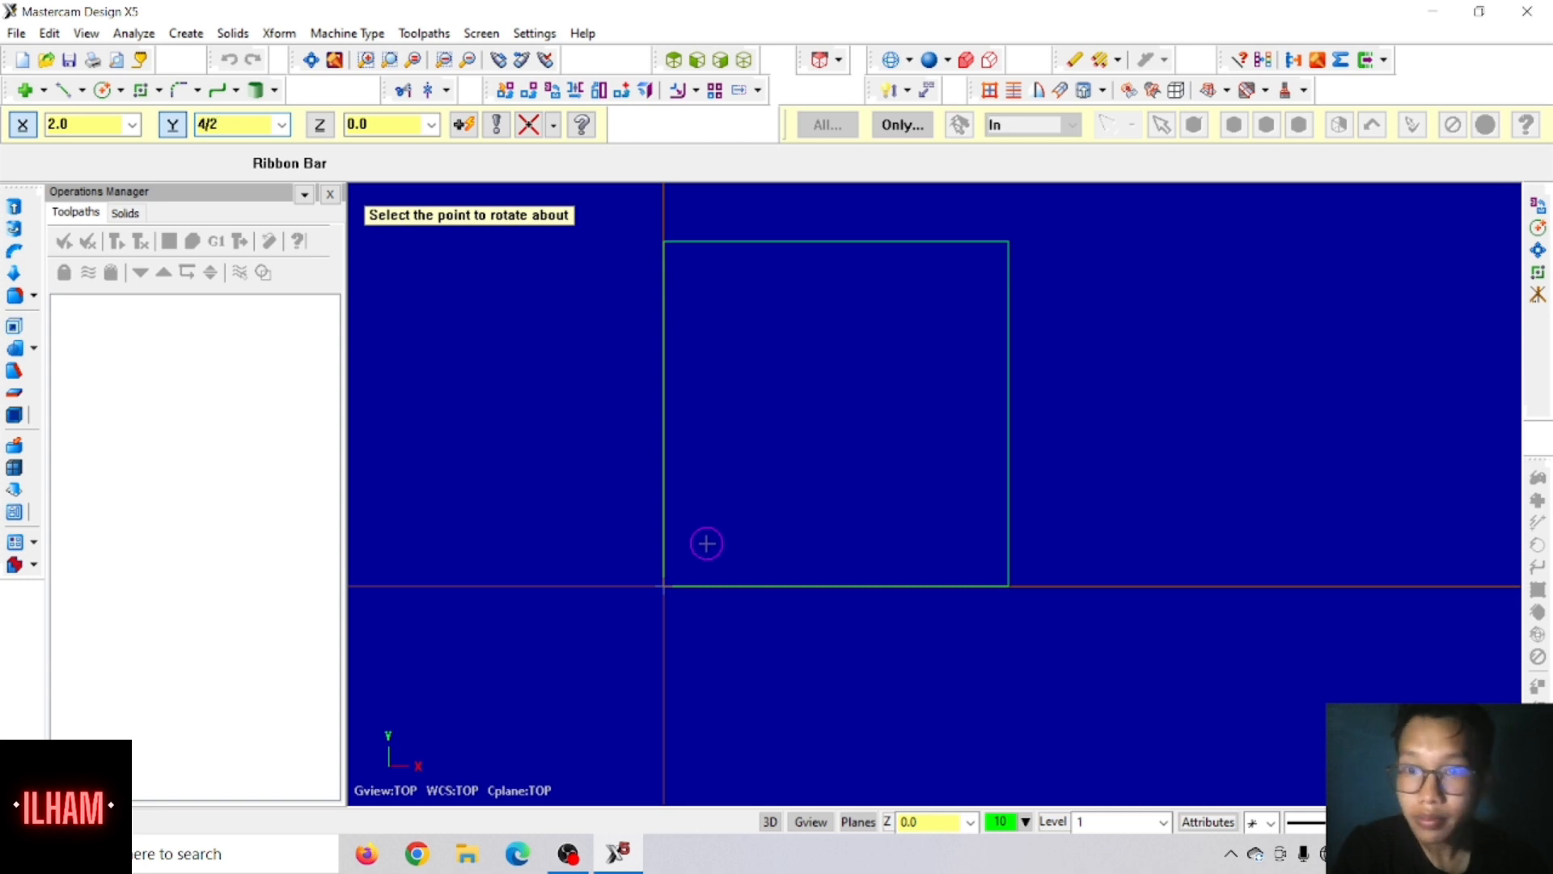
pyautogui.press('Return')
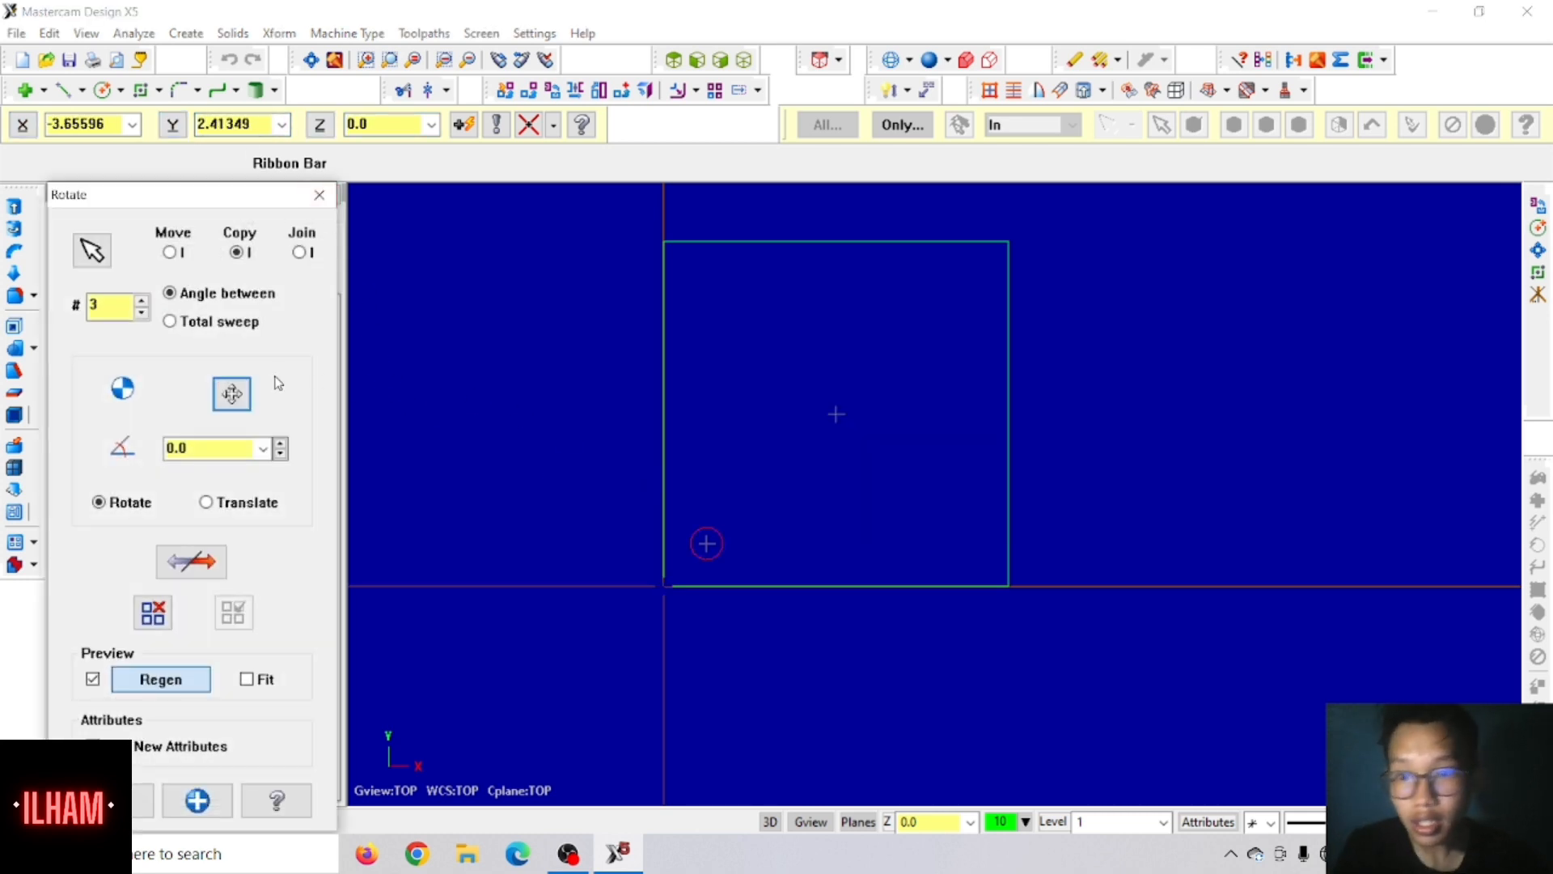
# Step: Set the angle between the rotated copies to 90 degrees and apply the rotation
pyautogui.moveTo(212, 451); pyautogui.dragTo(151, 451)
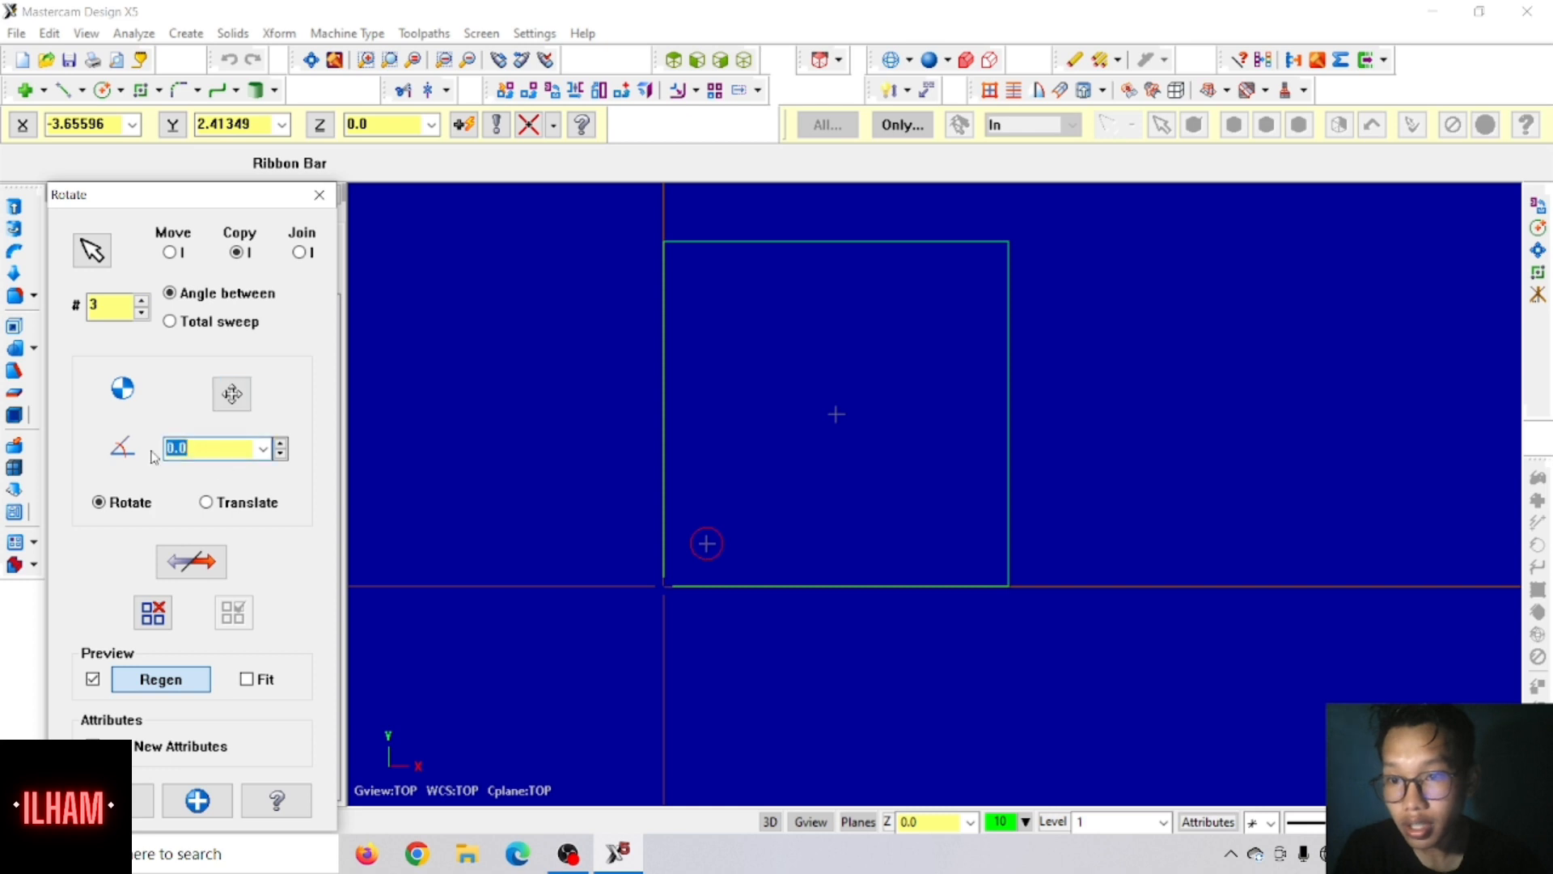
pyautogui.write('90')
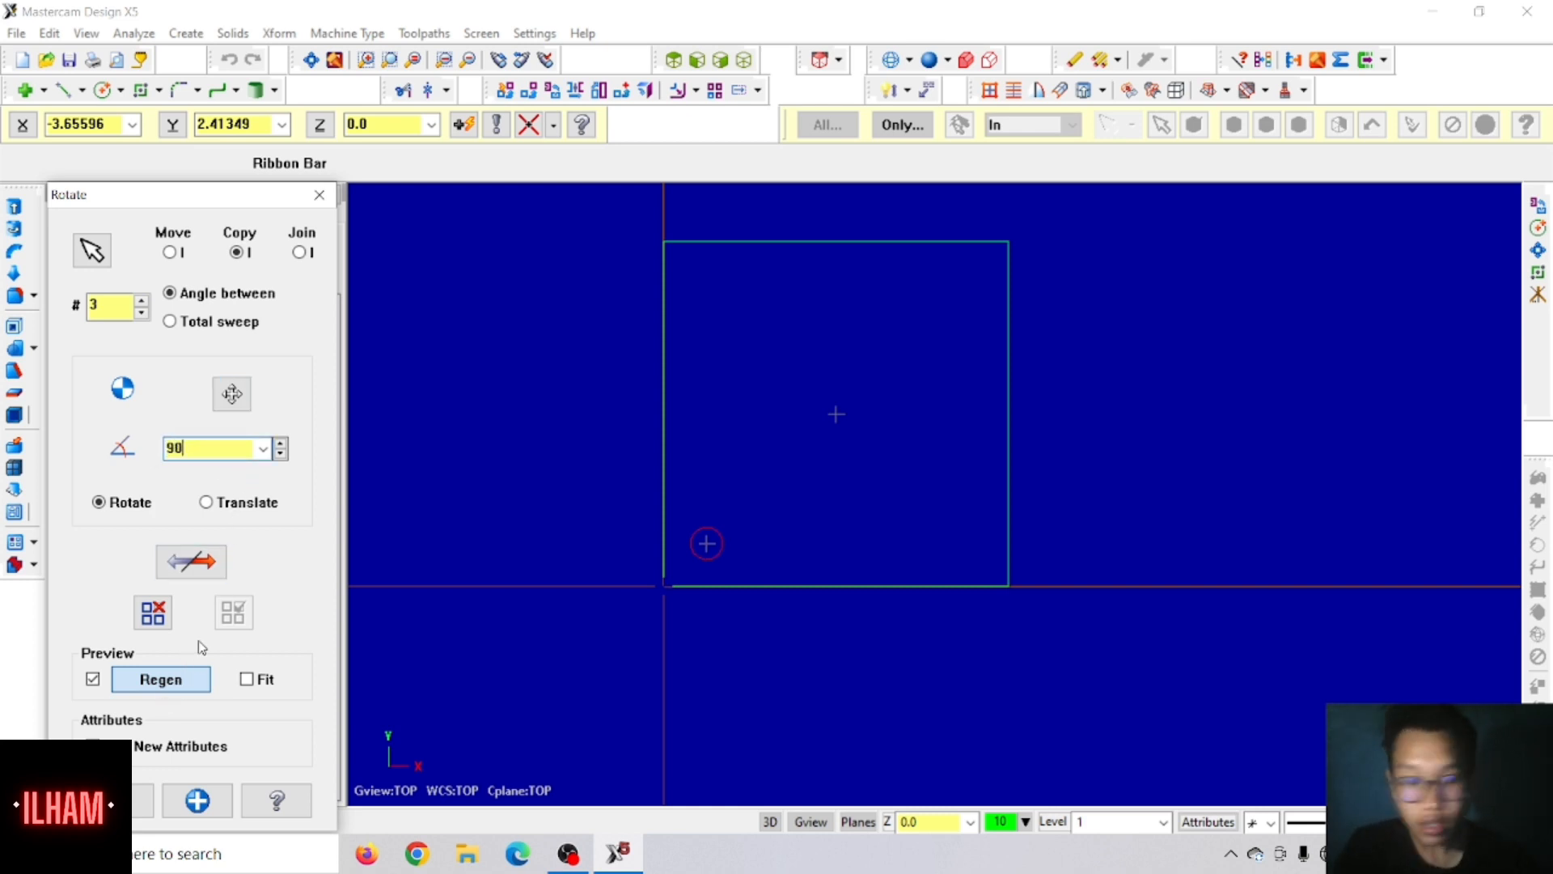
pyautogui.press('Return')
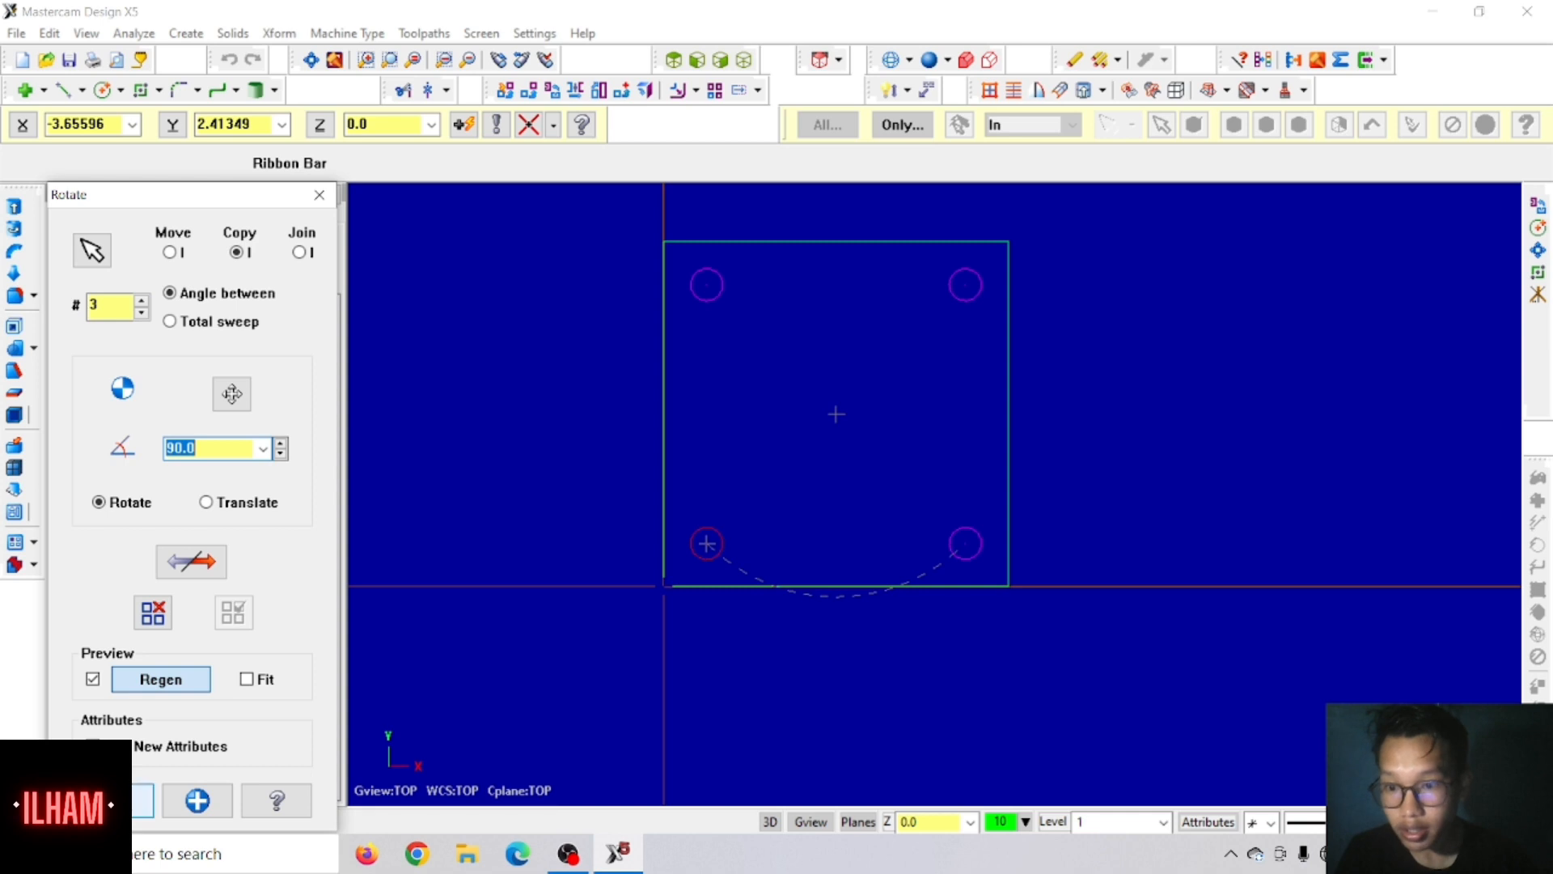
pyautogui.click(142, 801)
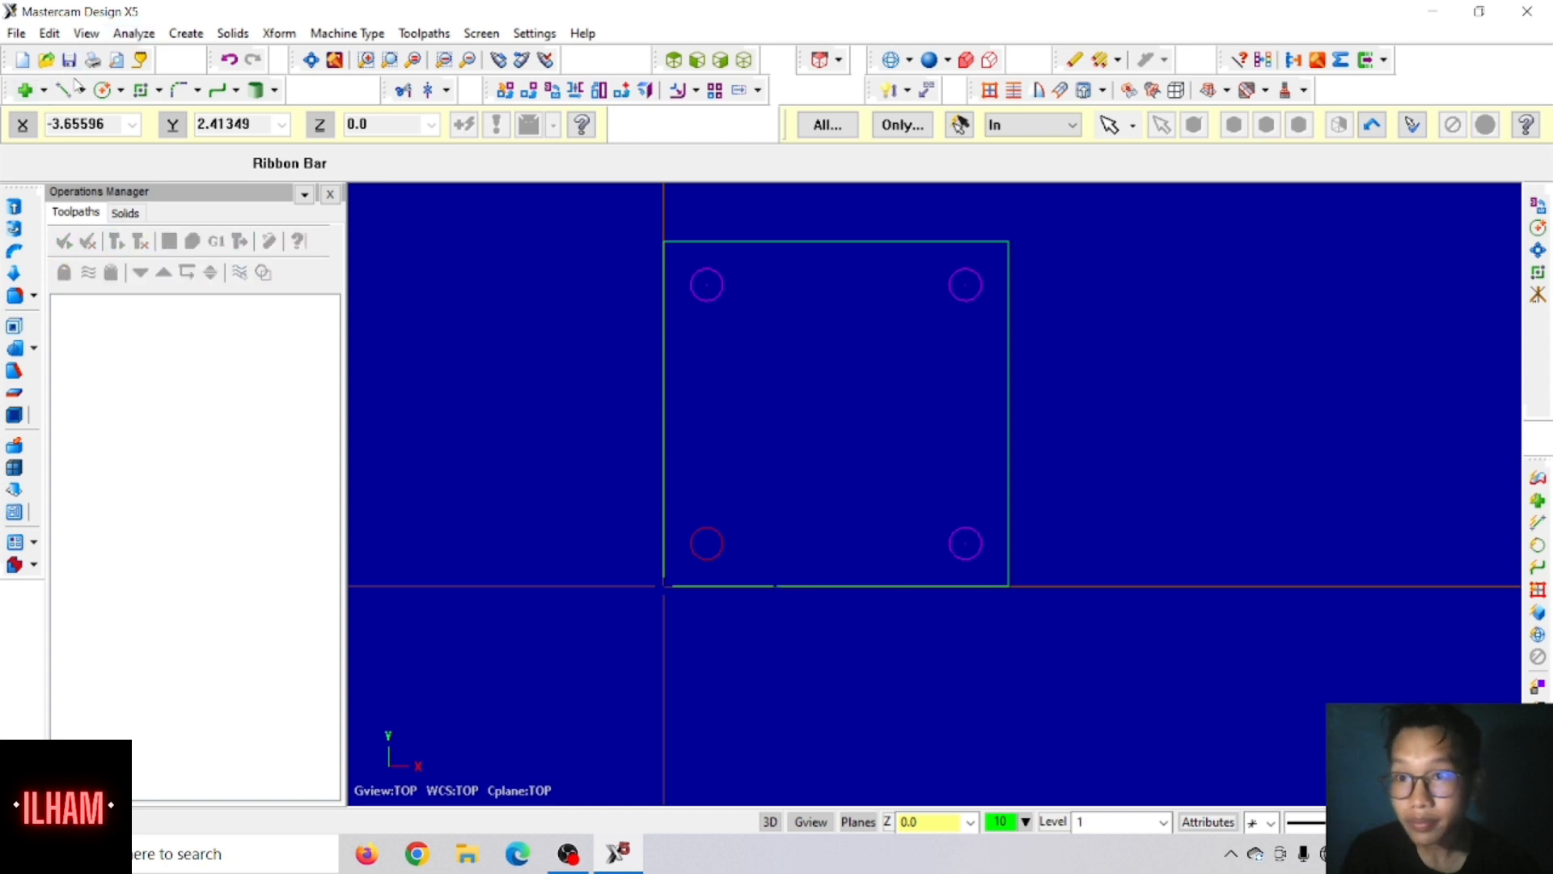
# Step: Draw a circle of diameter 0.5 centred at X 0.5, Y 1.125, above the plate's lower-left hole
pyautogui.click(102, 90)
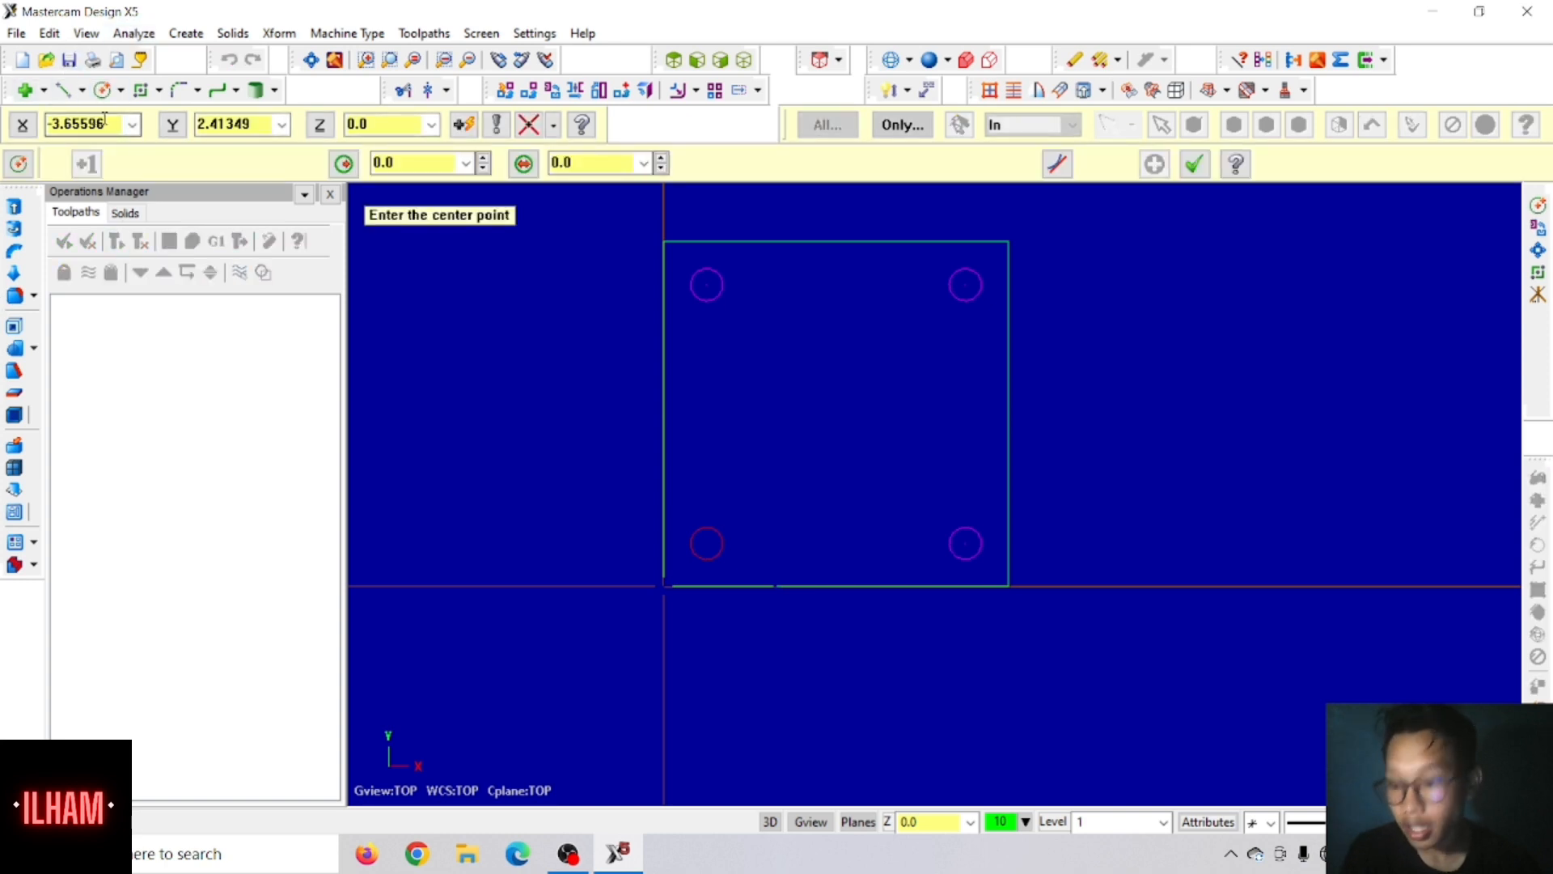
pyautogui.click(107, 121)
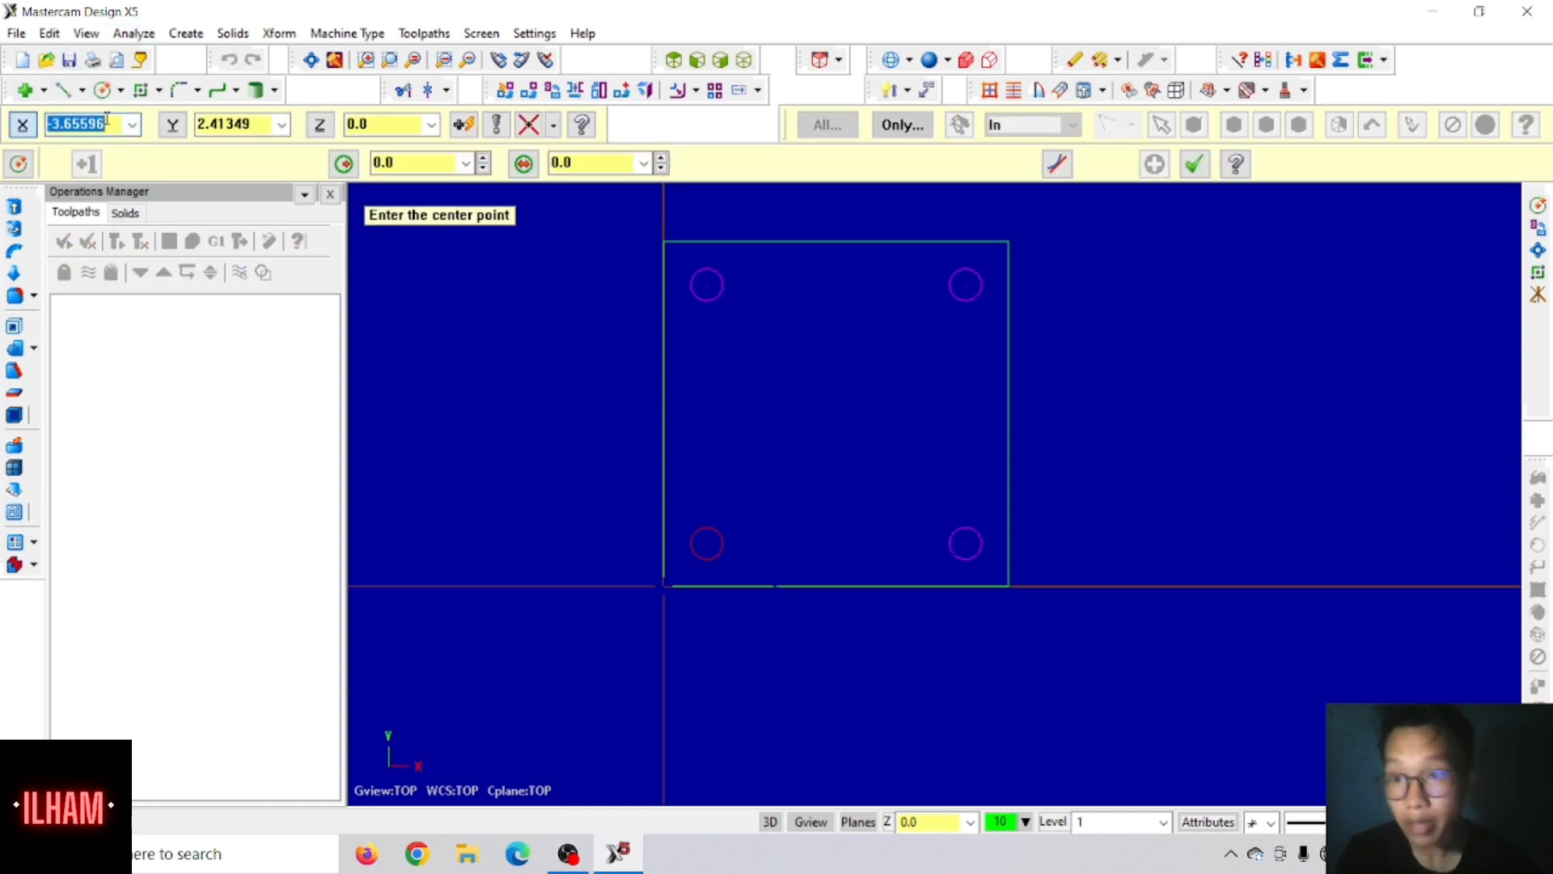
pyautogui.write('.5')
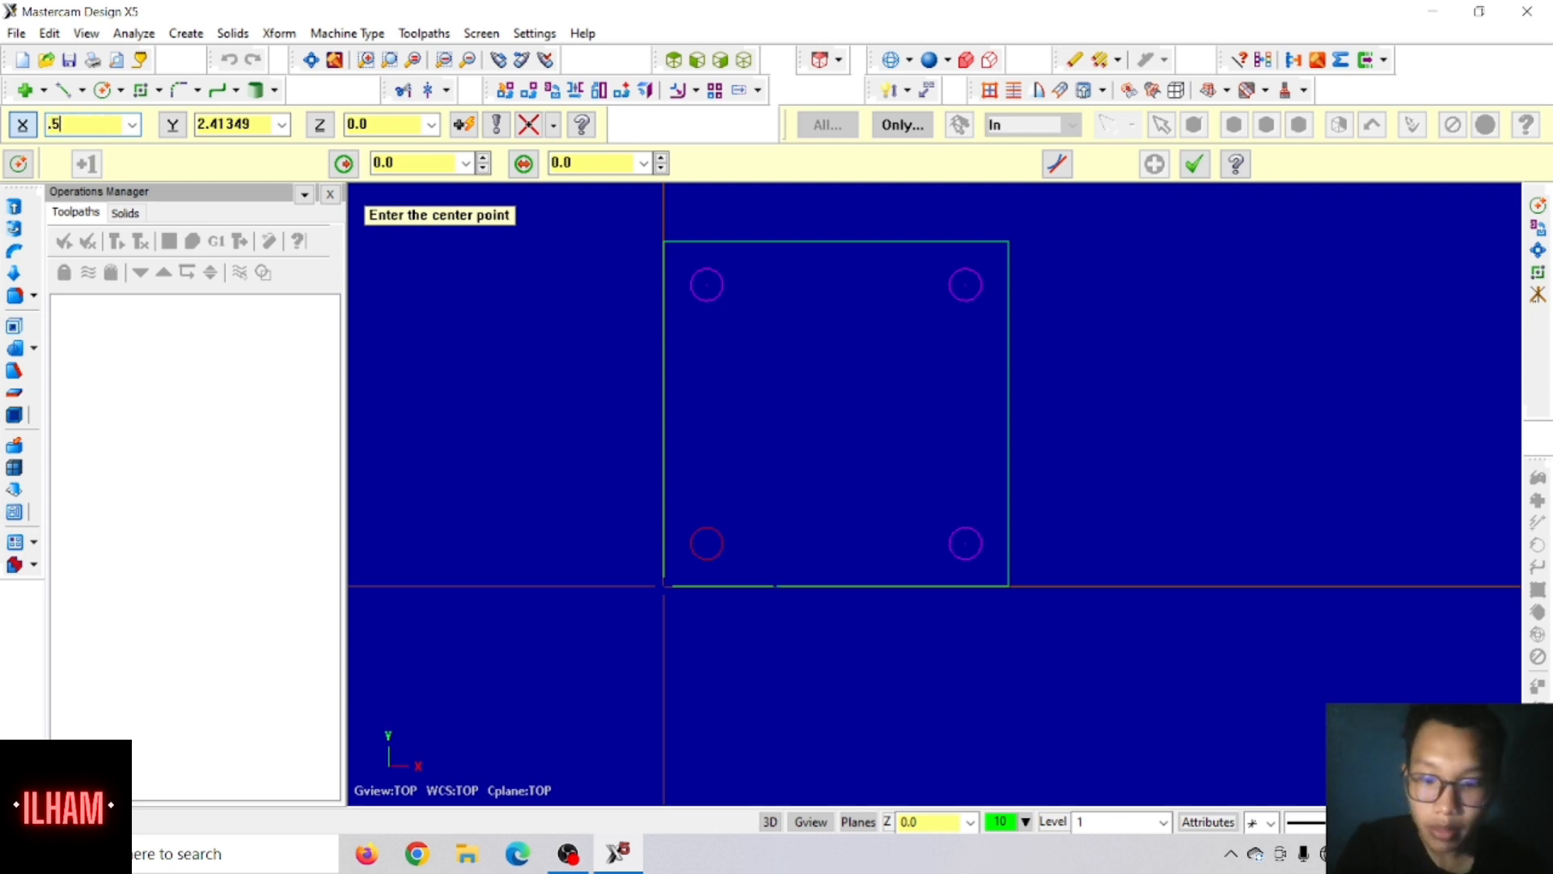
pyautogui.press('Tab')
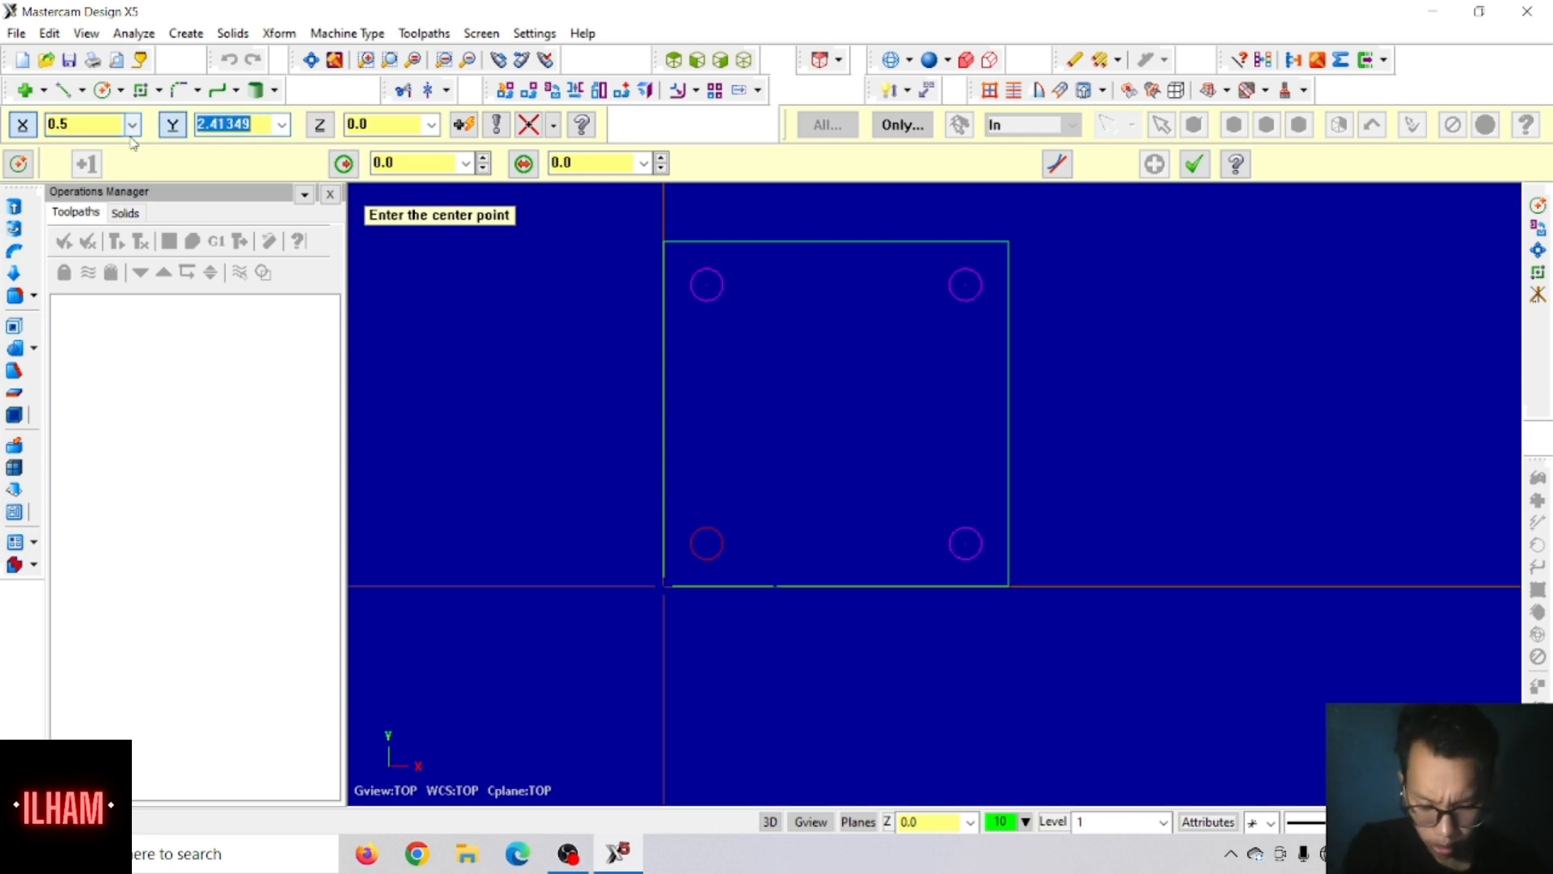
pyautogui.write('1.125')
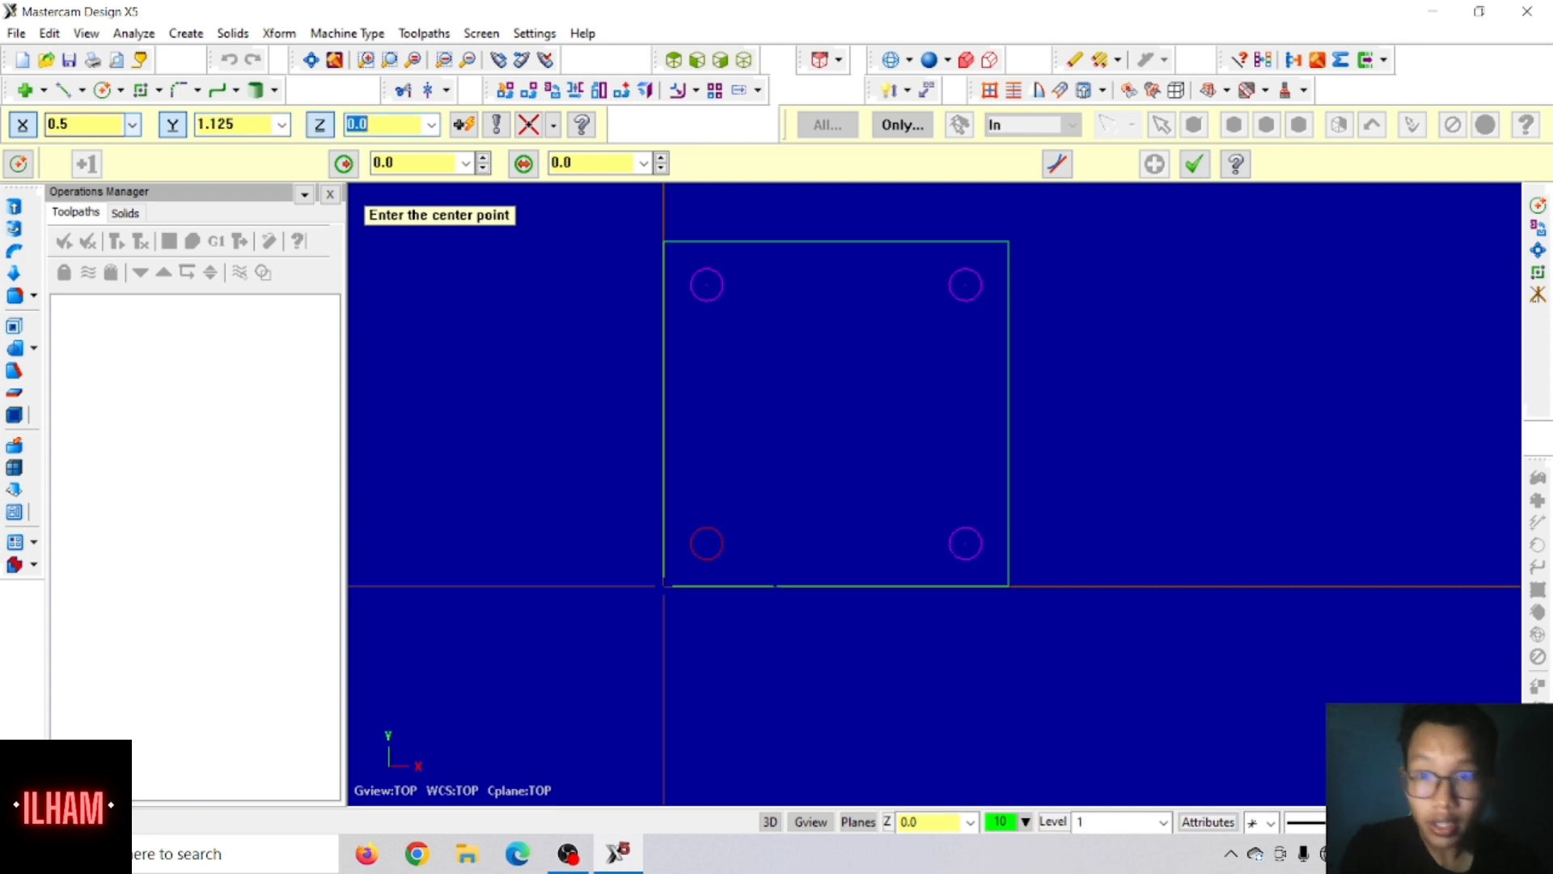
pyautogui.press('Return')
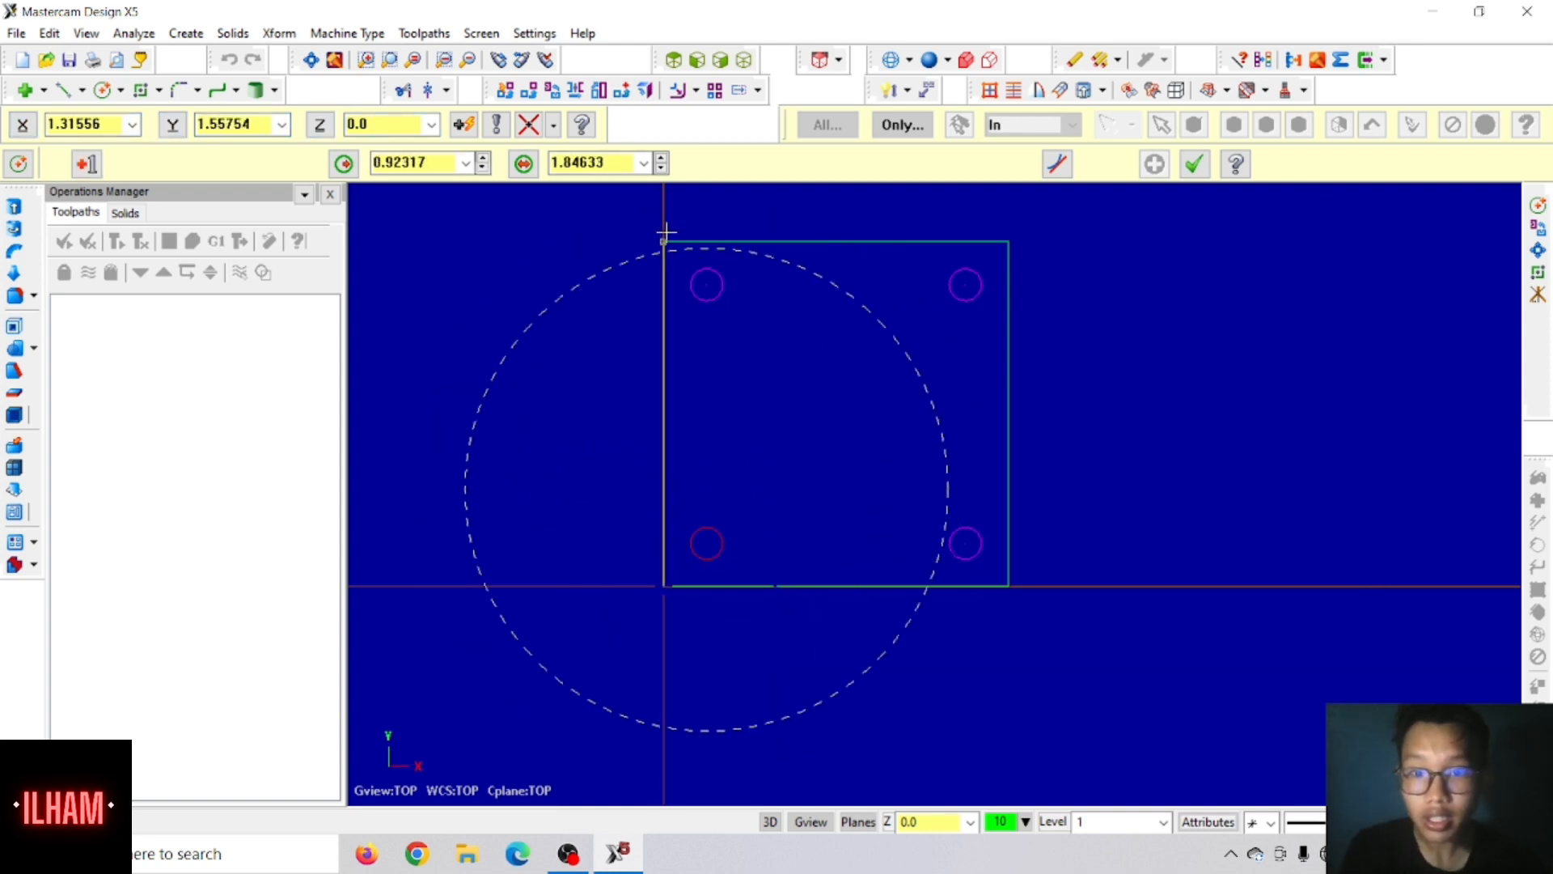
pyautogui.click(621, 168)
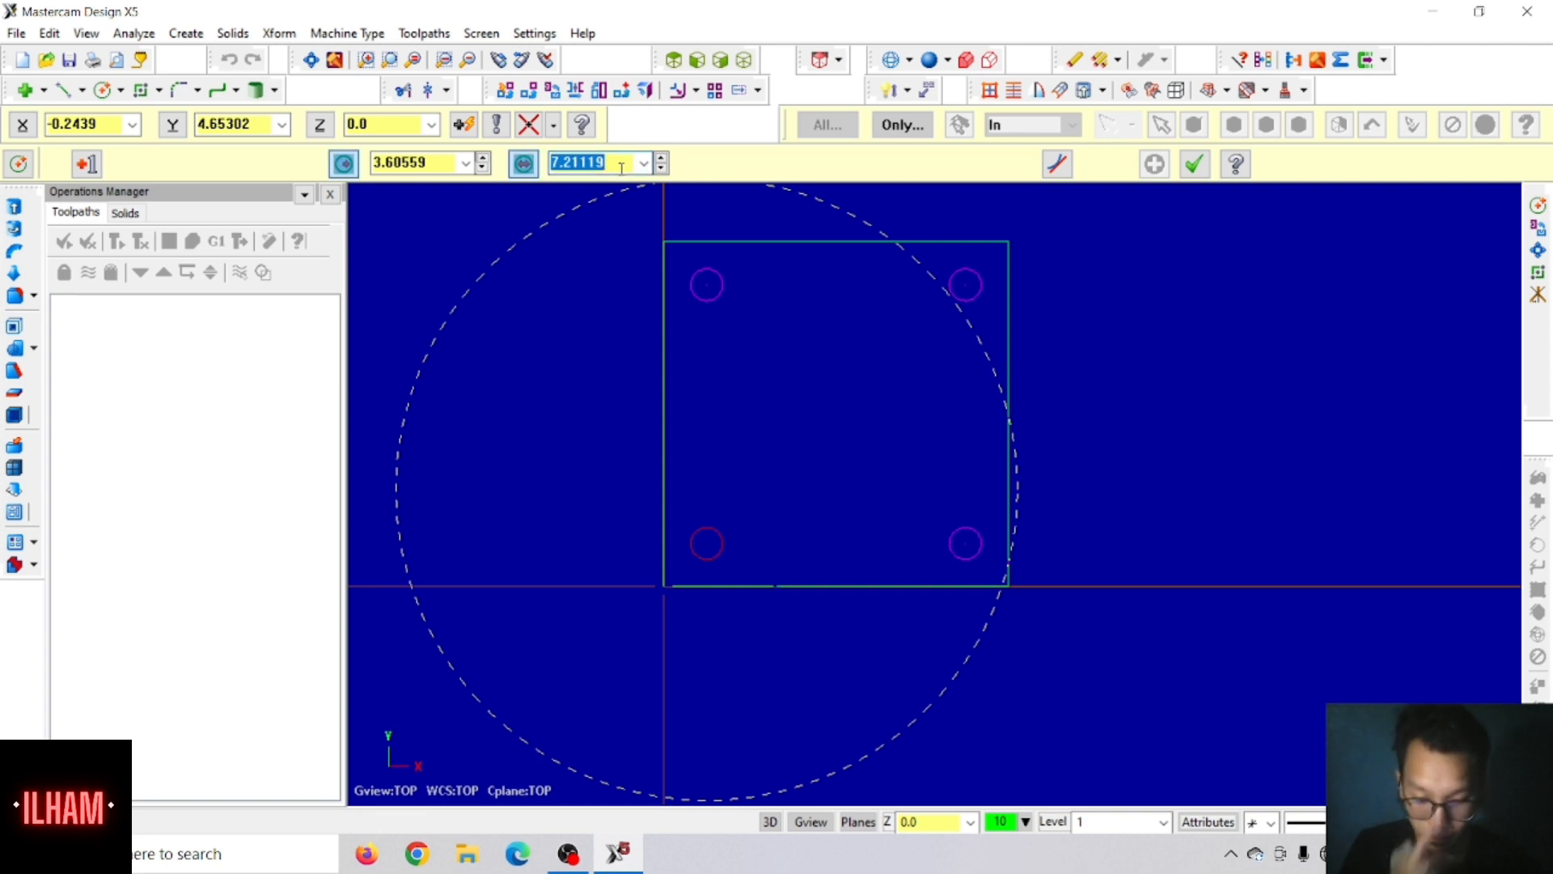
pyautogui.press('BackSpace')
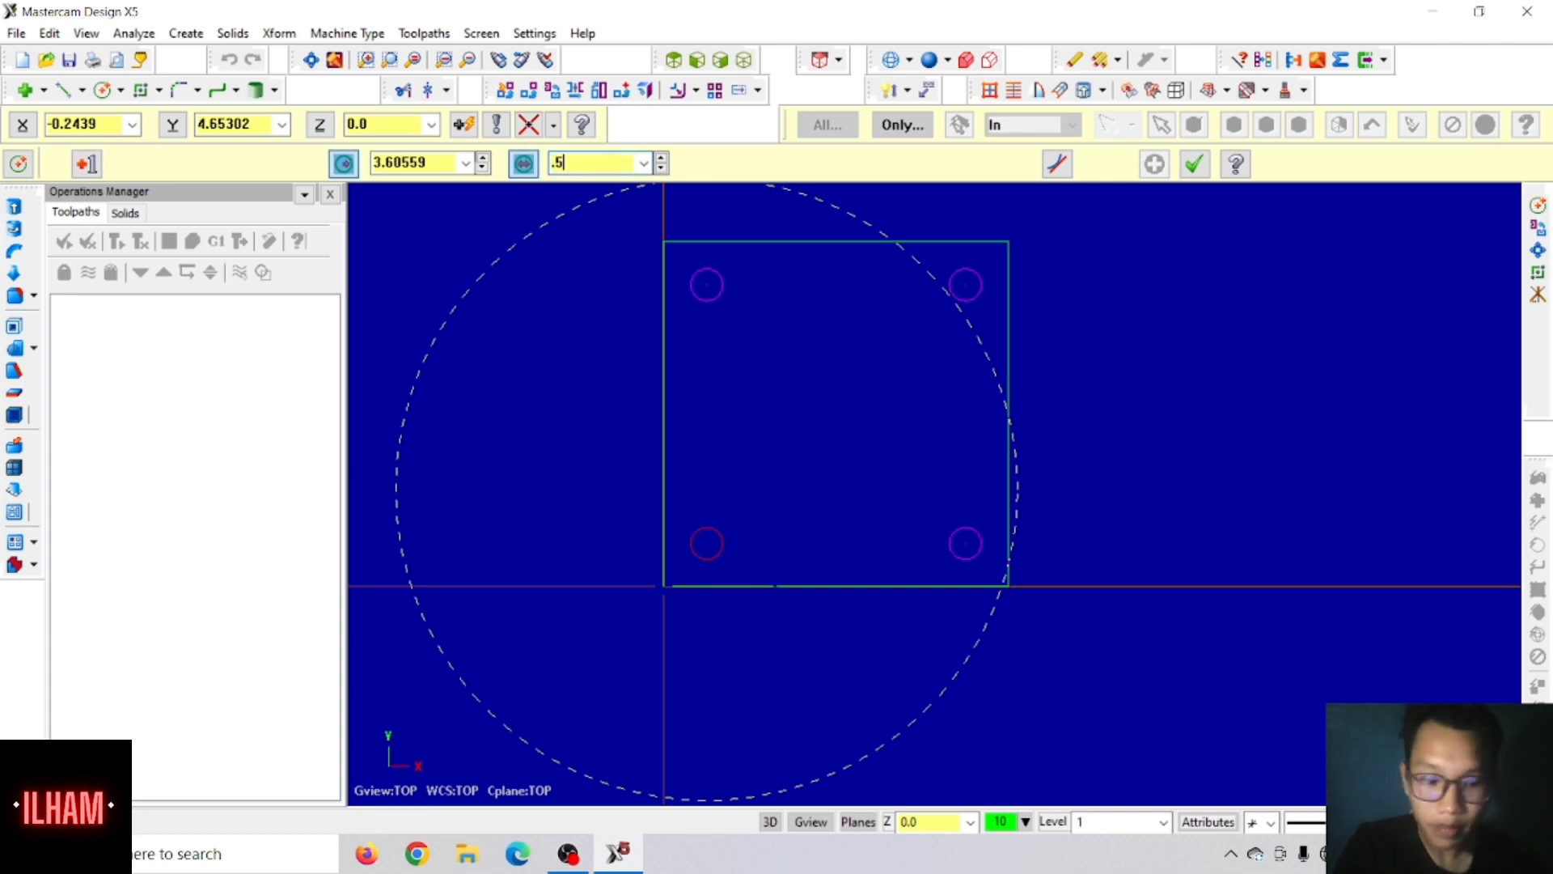
pyautogui.write('.5')
pyautogui.press('Return')
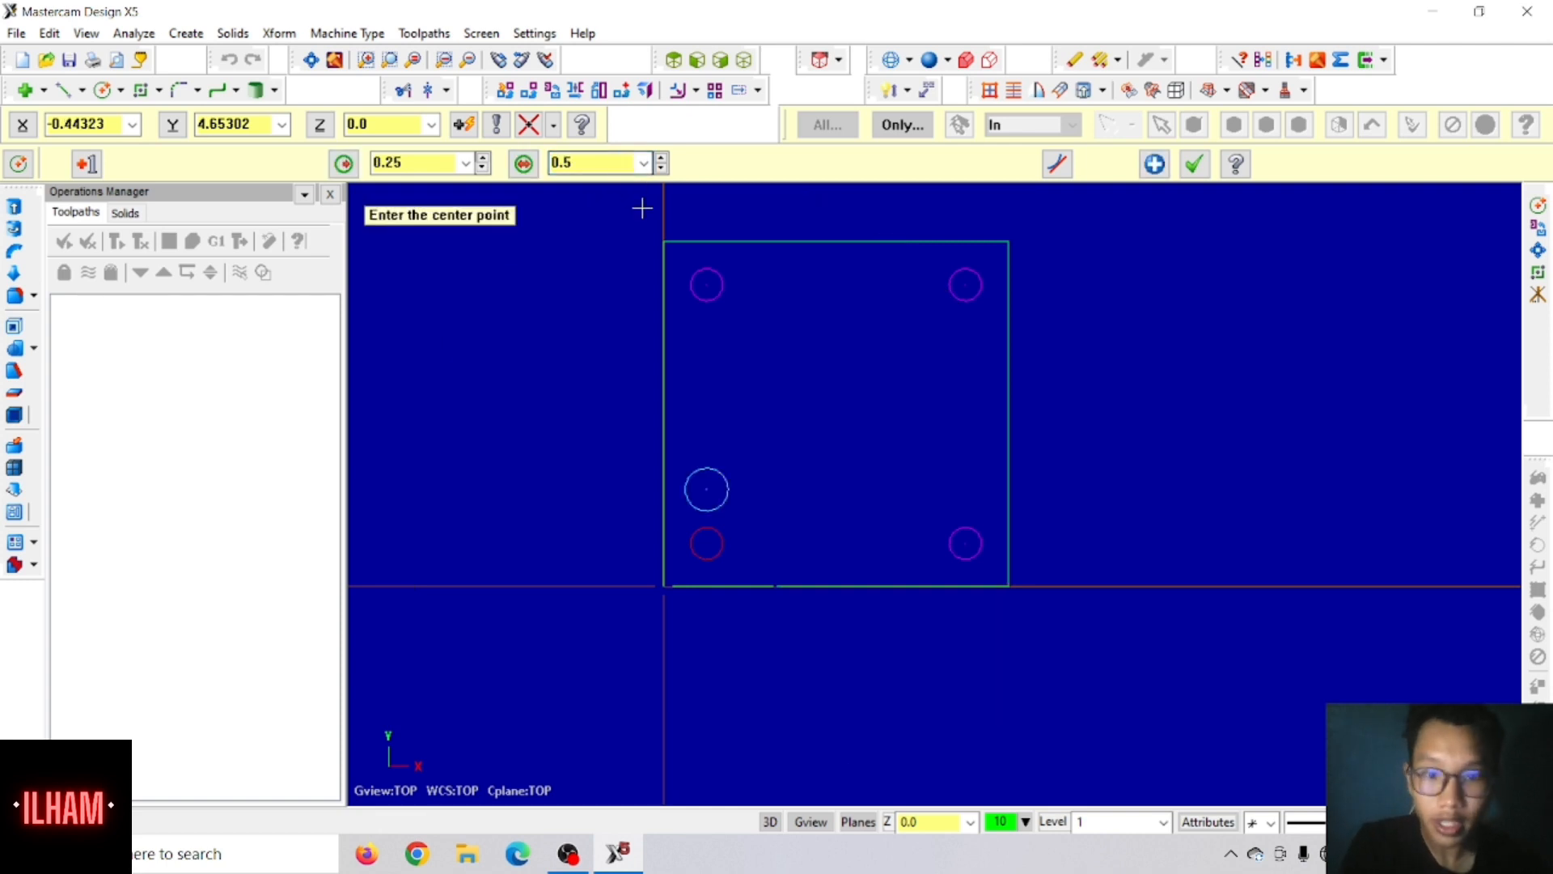
pyautogui.click(713, 466)
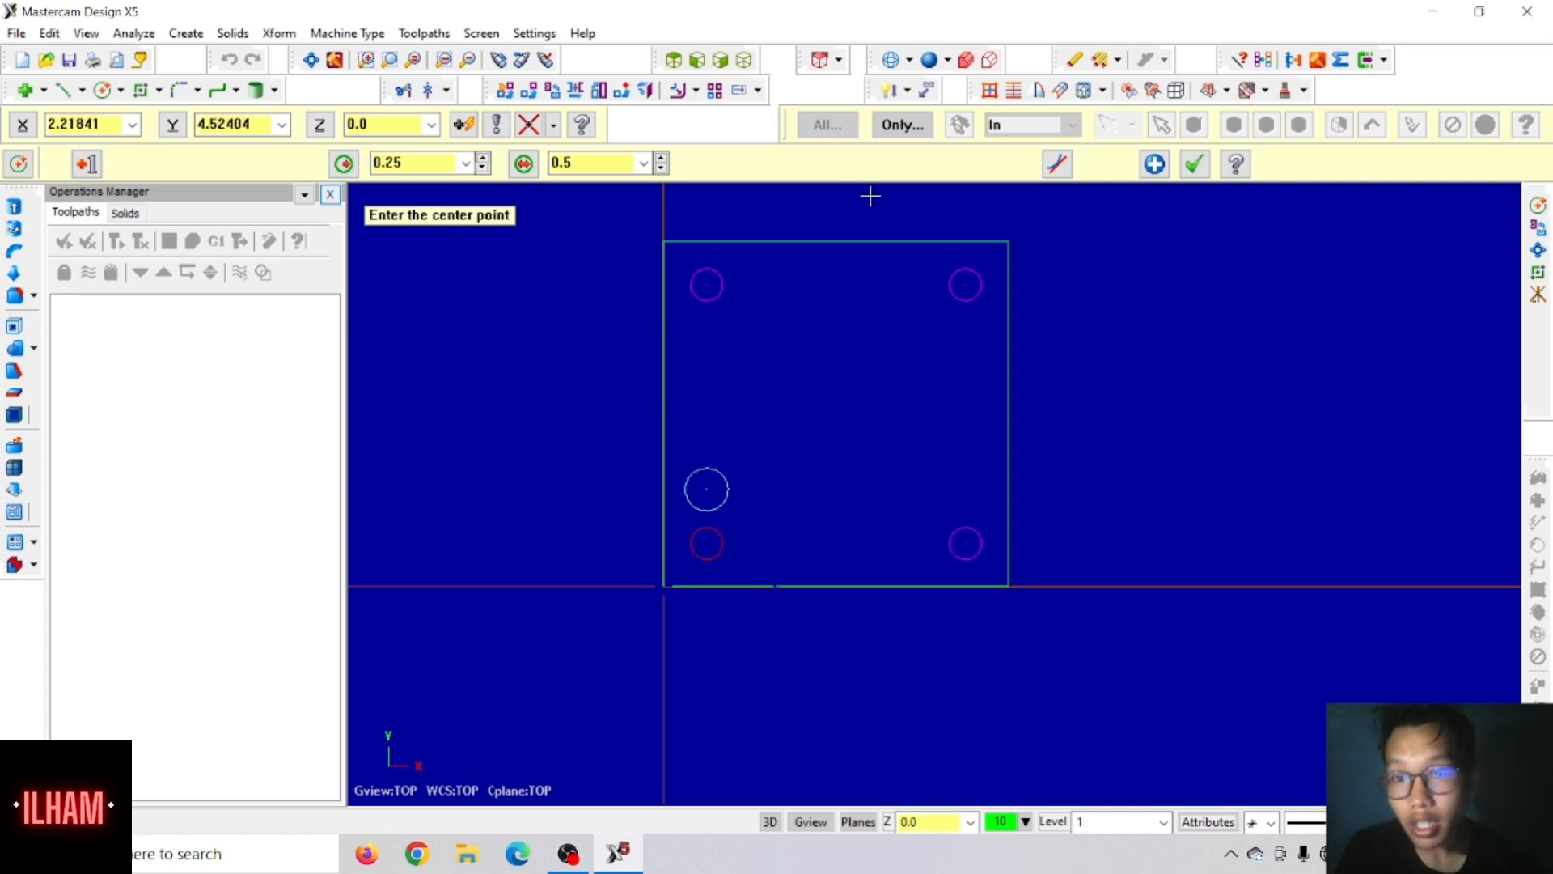
pyautogui.click(1194, 164)
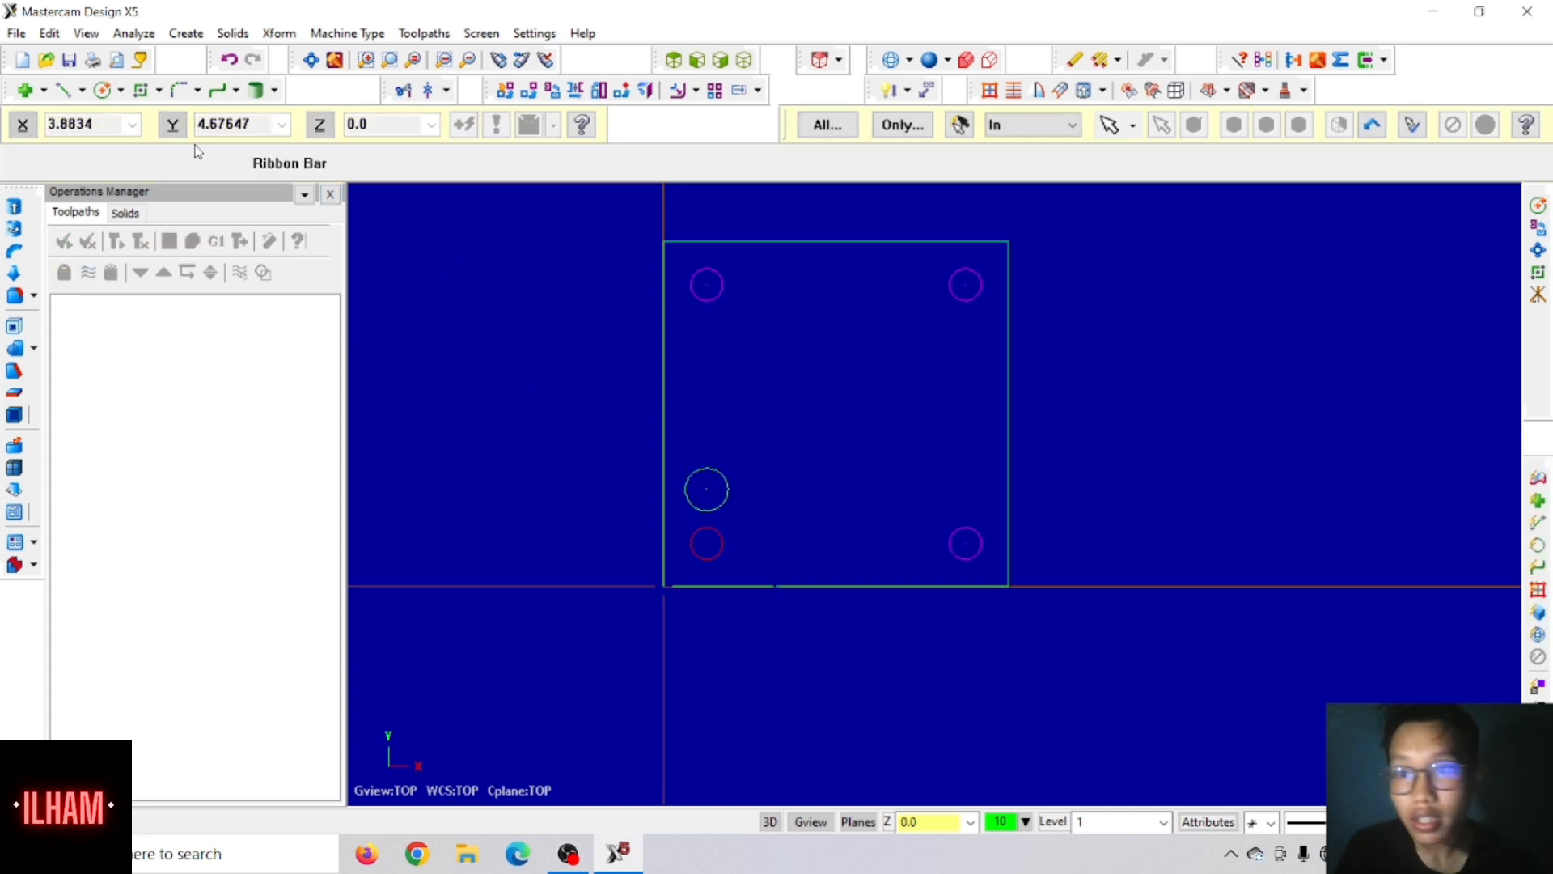
# Step: Draw two horizontal lines, about 0.92 and 0.87 long, from the 0.5 circle's top and bottom points out past the plate's left edge
pyautogui.click(61, 90)
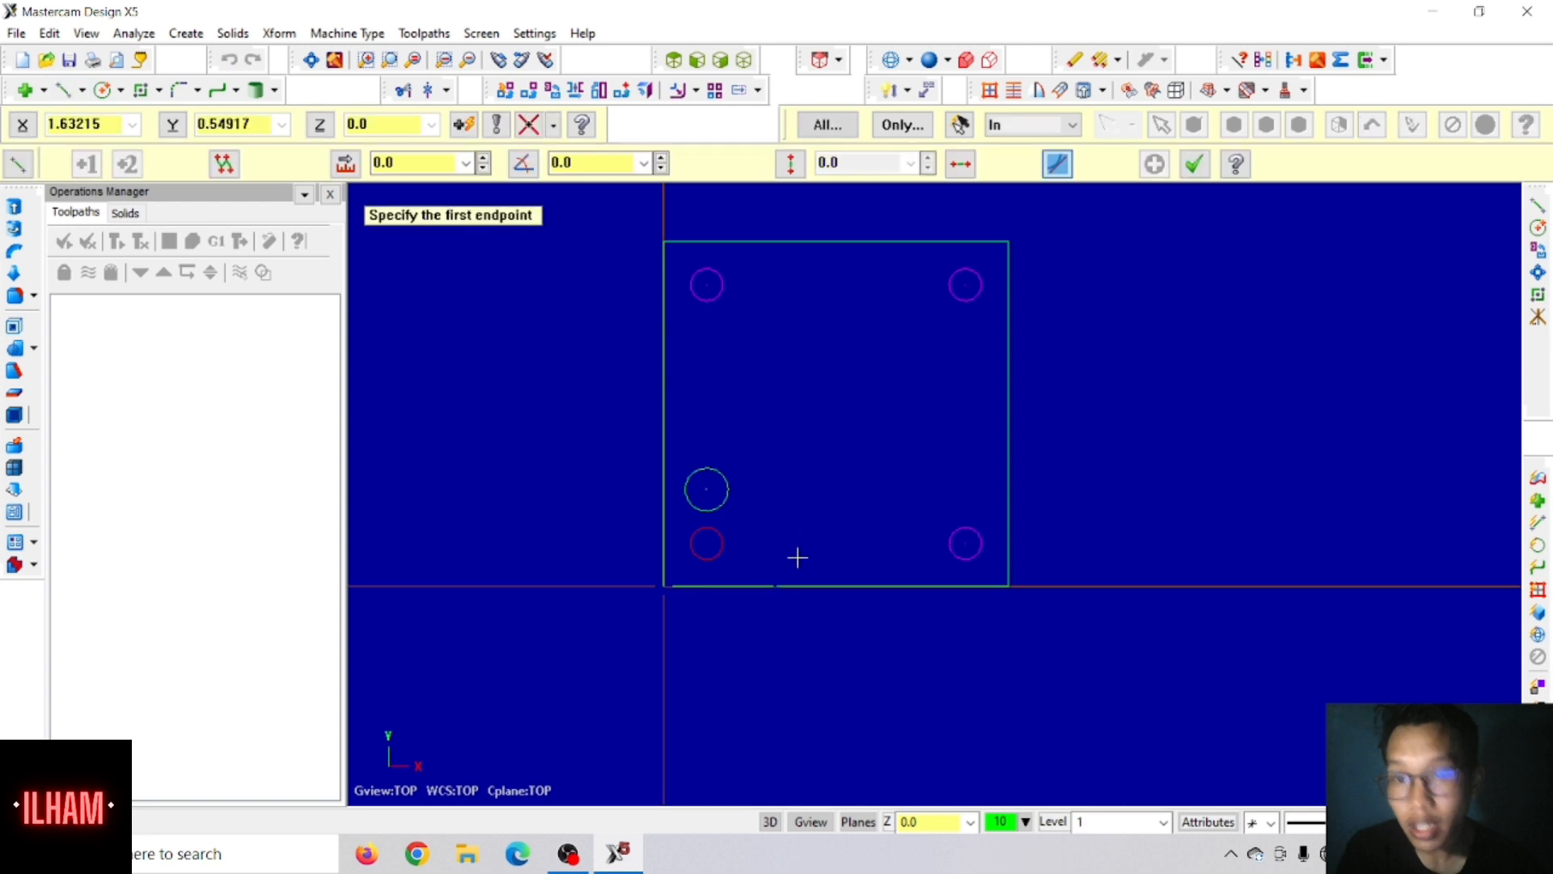
pyautogui.click(708, 469)
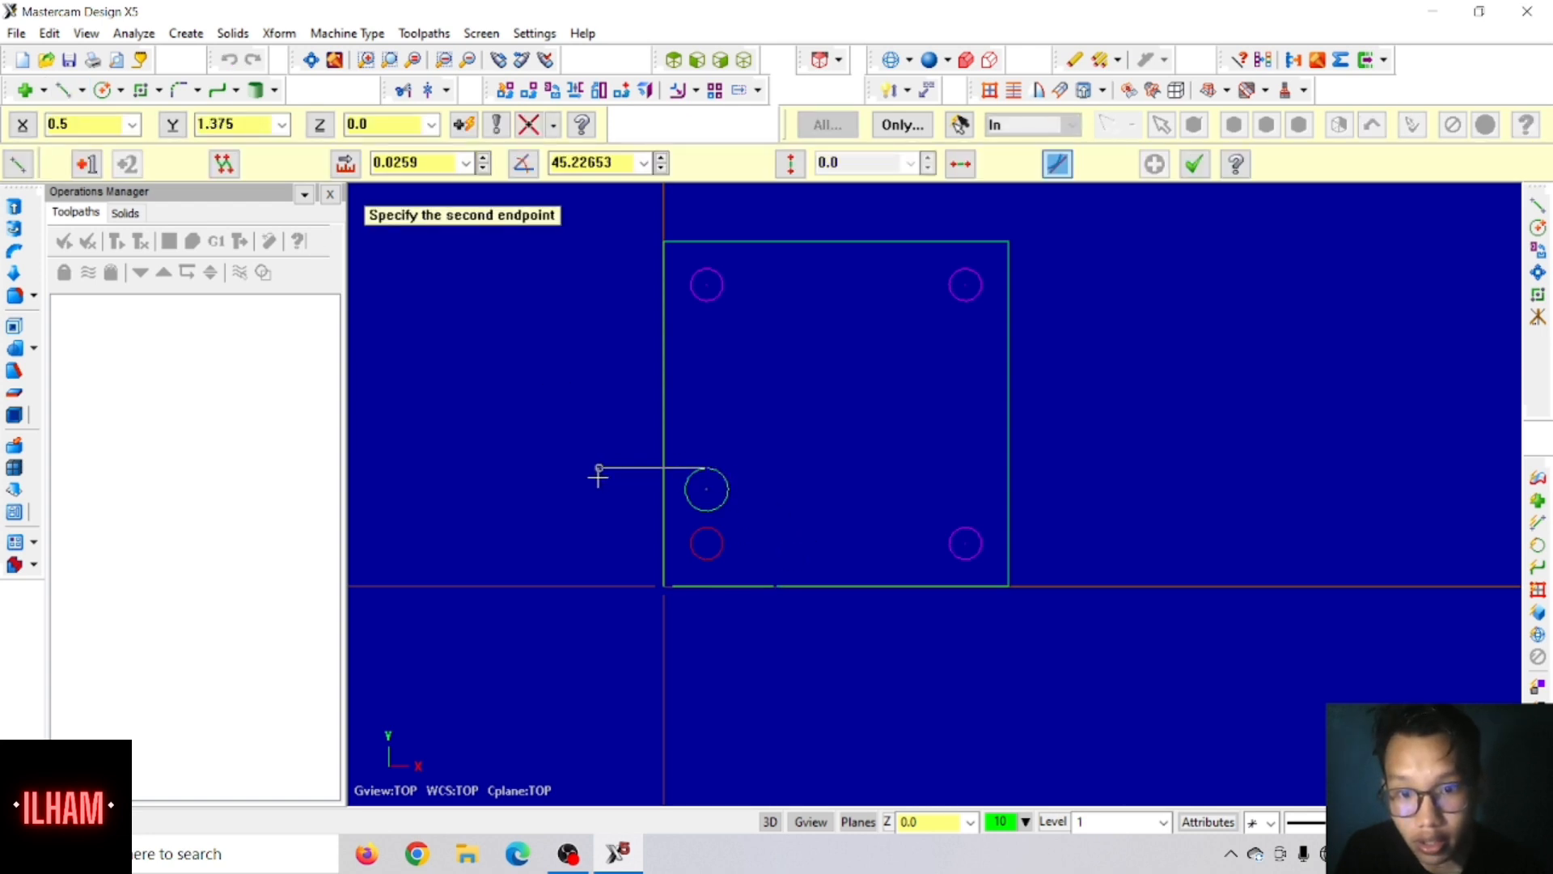
pyautogui.click(627, 469)
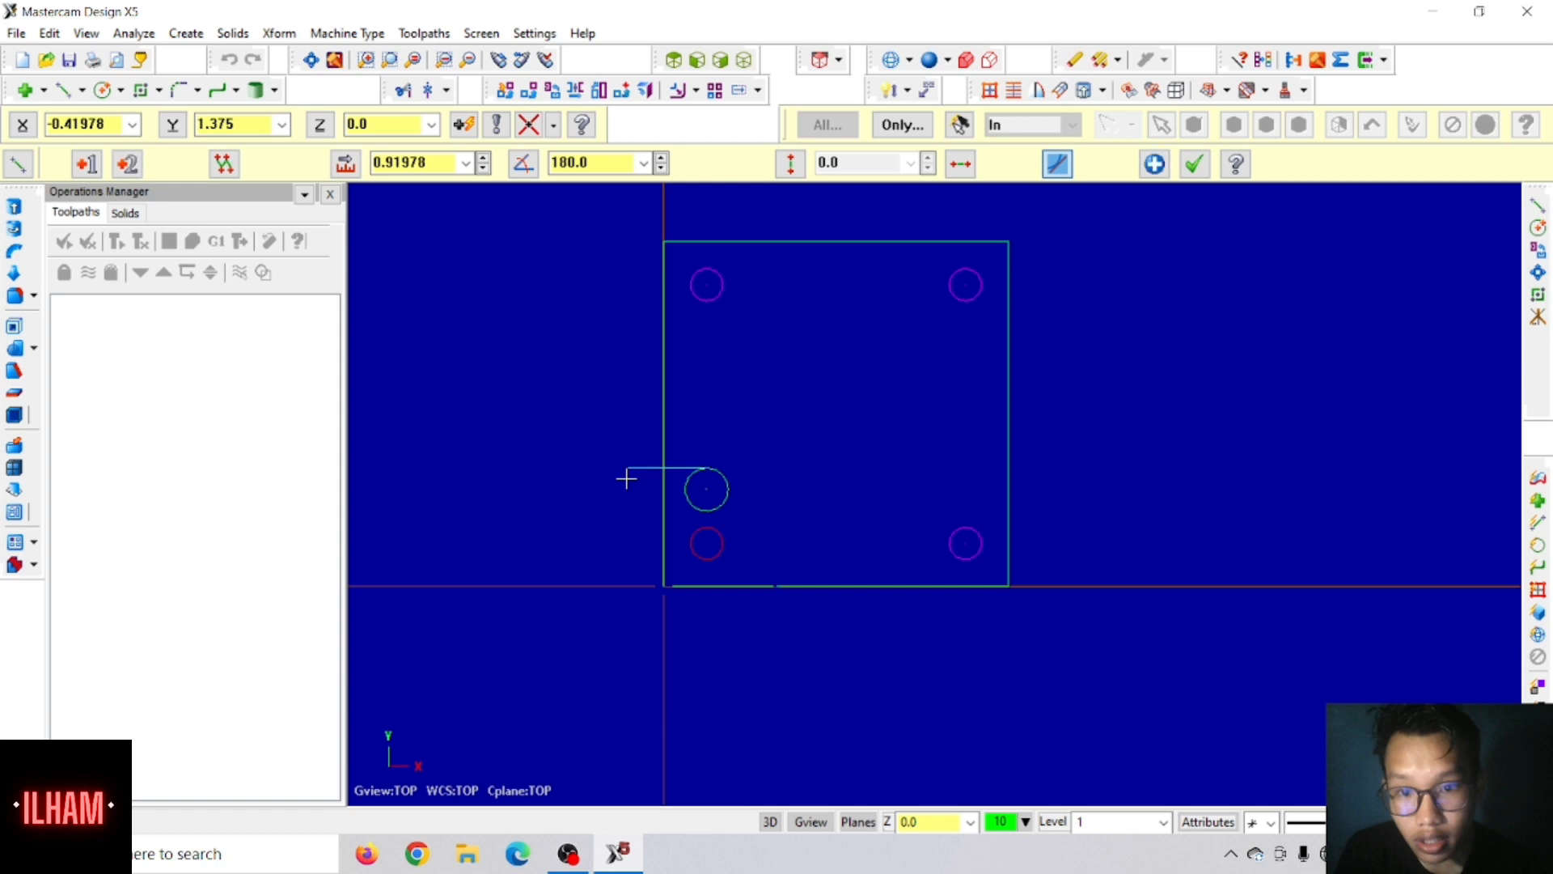
pyautogui.click(708, 511)
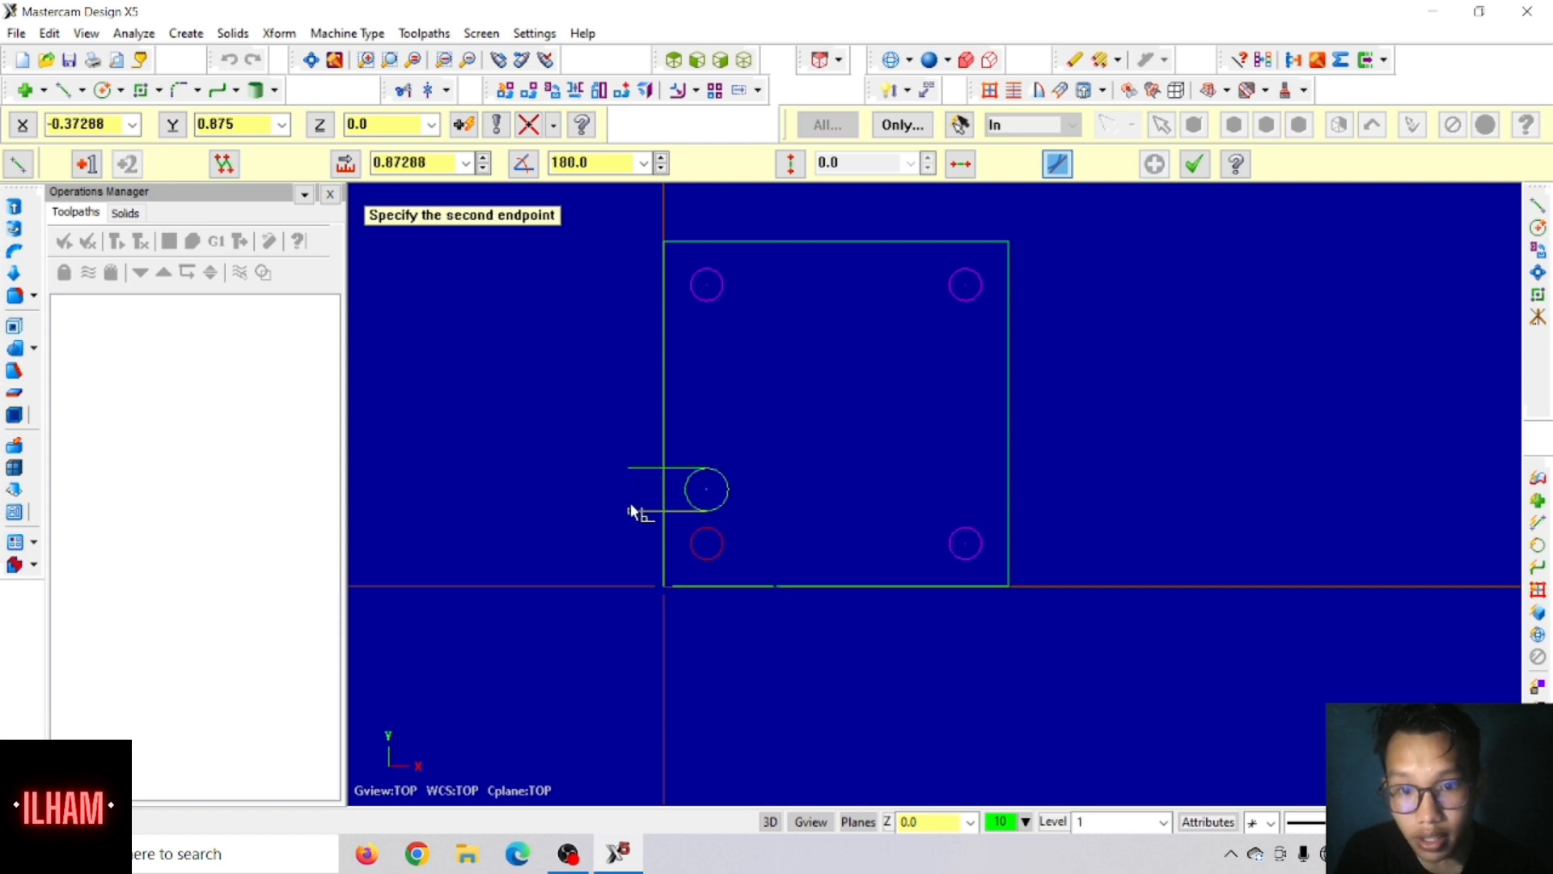
pyautogui.click(631, 511)
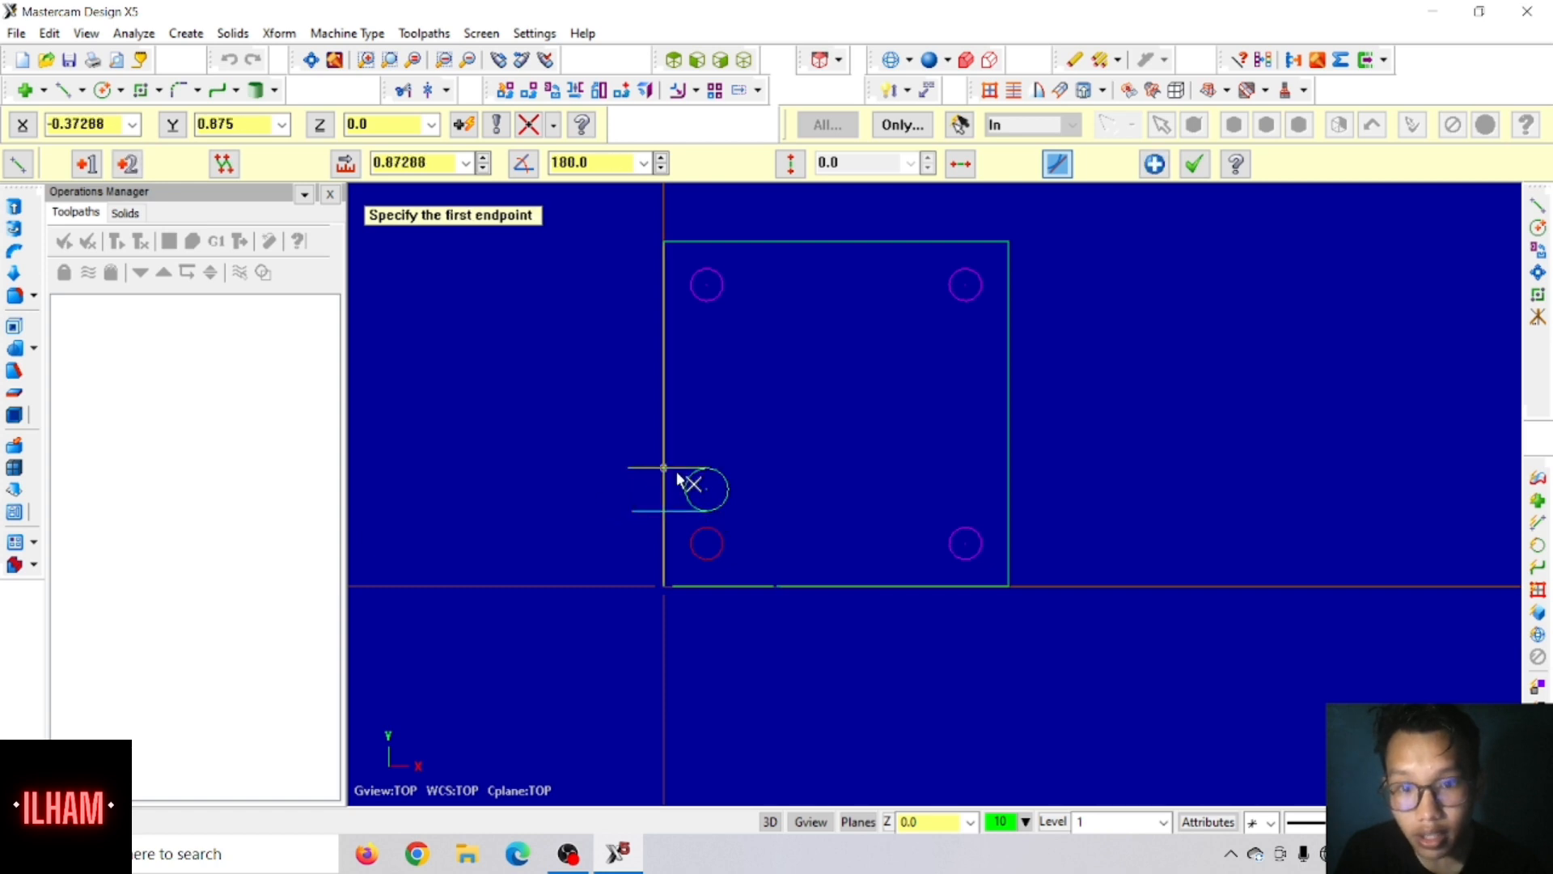
pyautogui.click(1194, 164)
# Step: Trim with Divide/Delete the 0.5 circle's left half, both line ends outside the plate and the plate edge across the slot opening
pyautogui.click(403, 90)
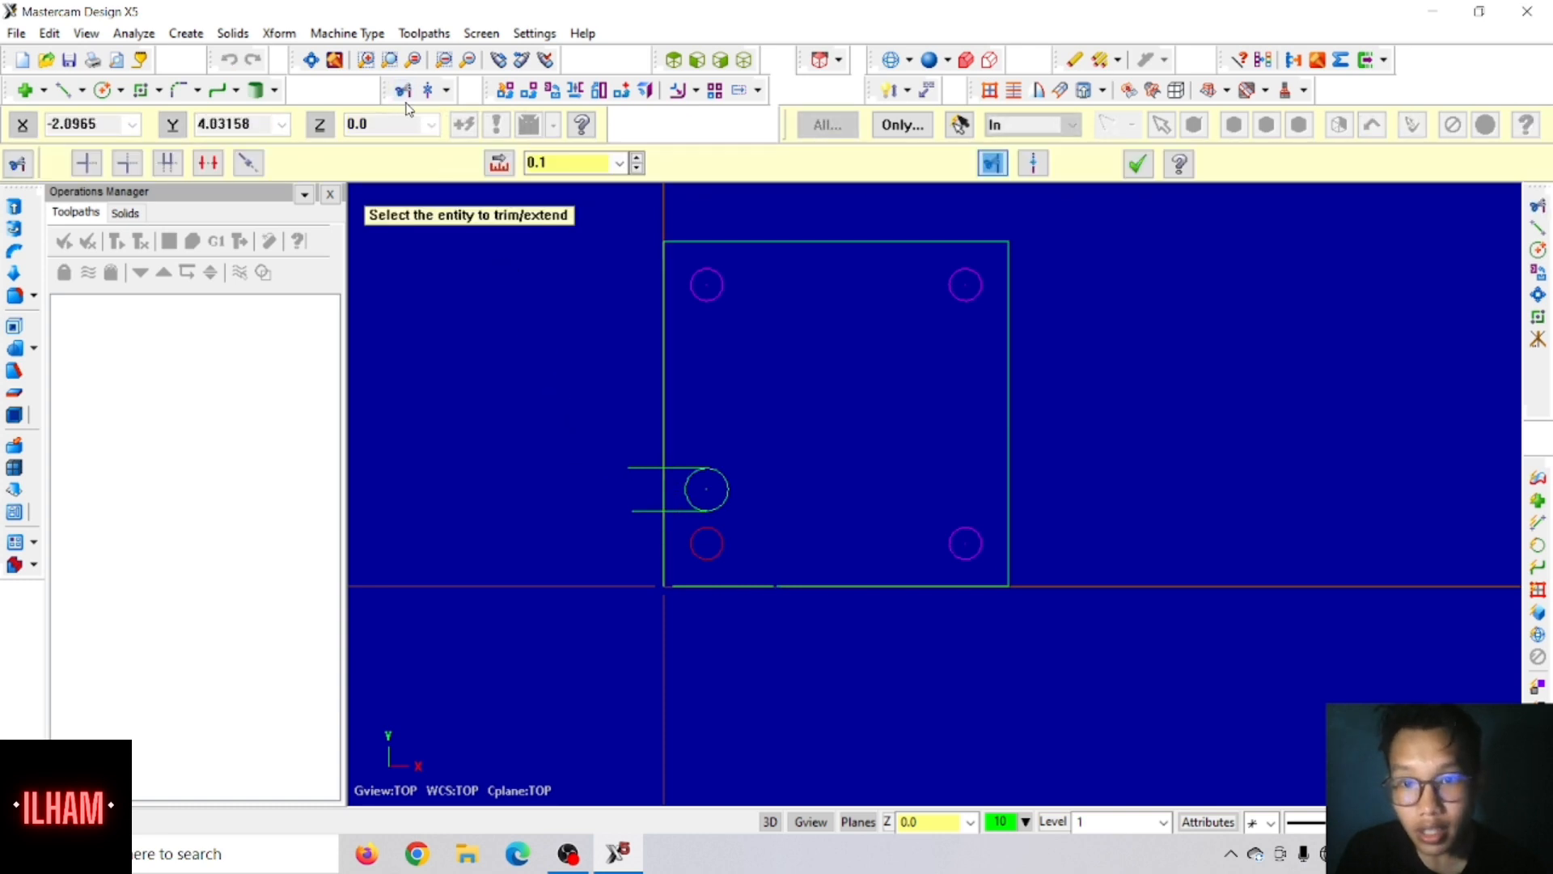
pyautogui.click(210, 163)
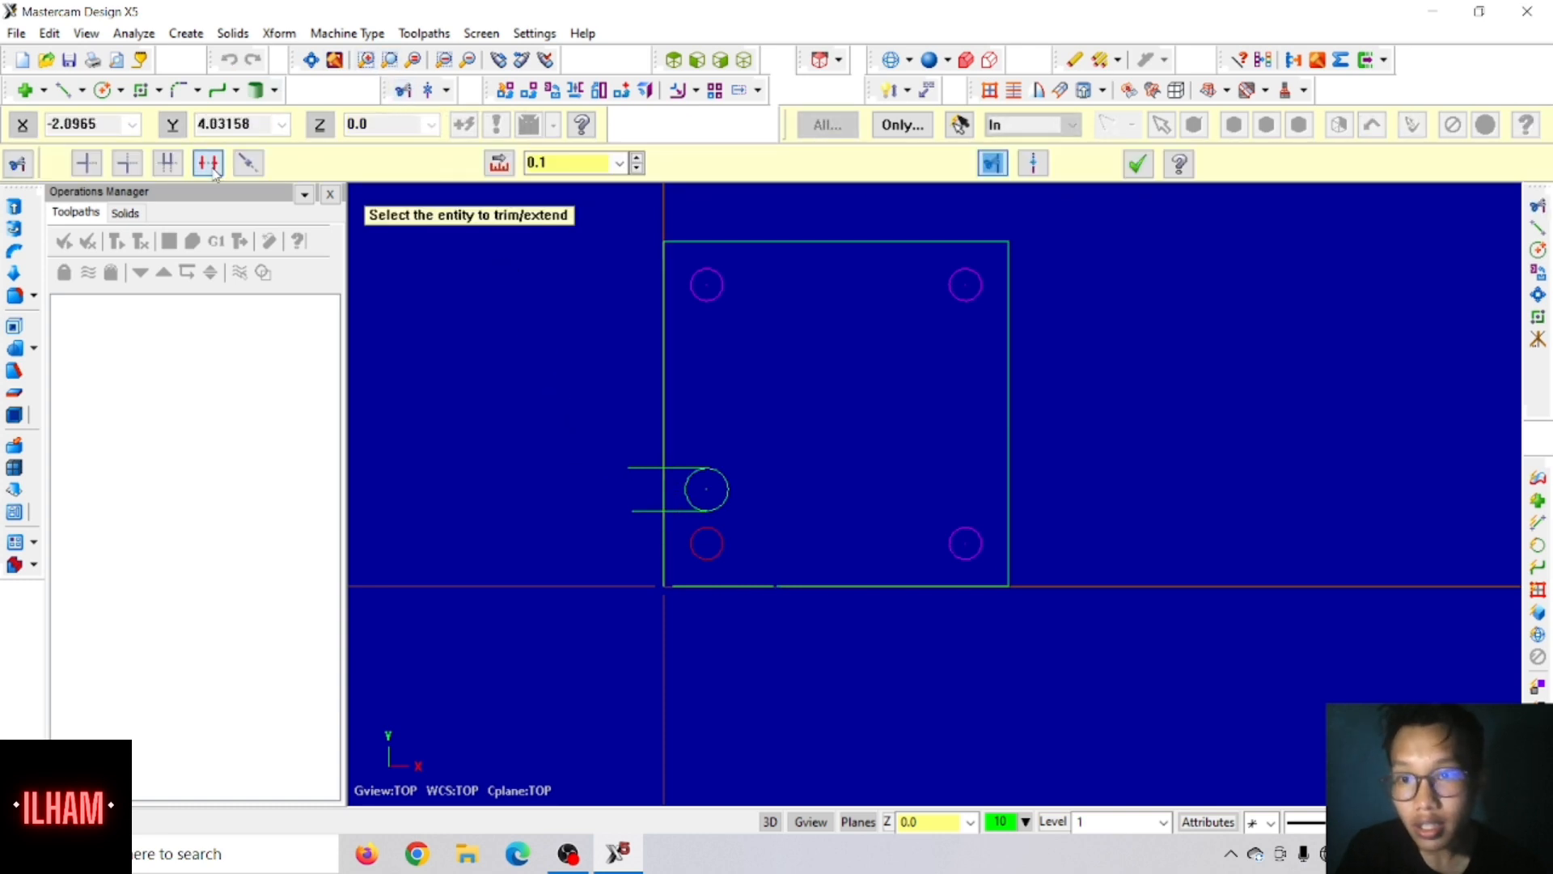
pyautogui.click(686, 489)
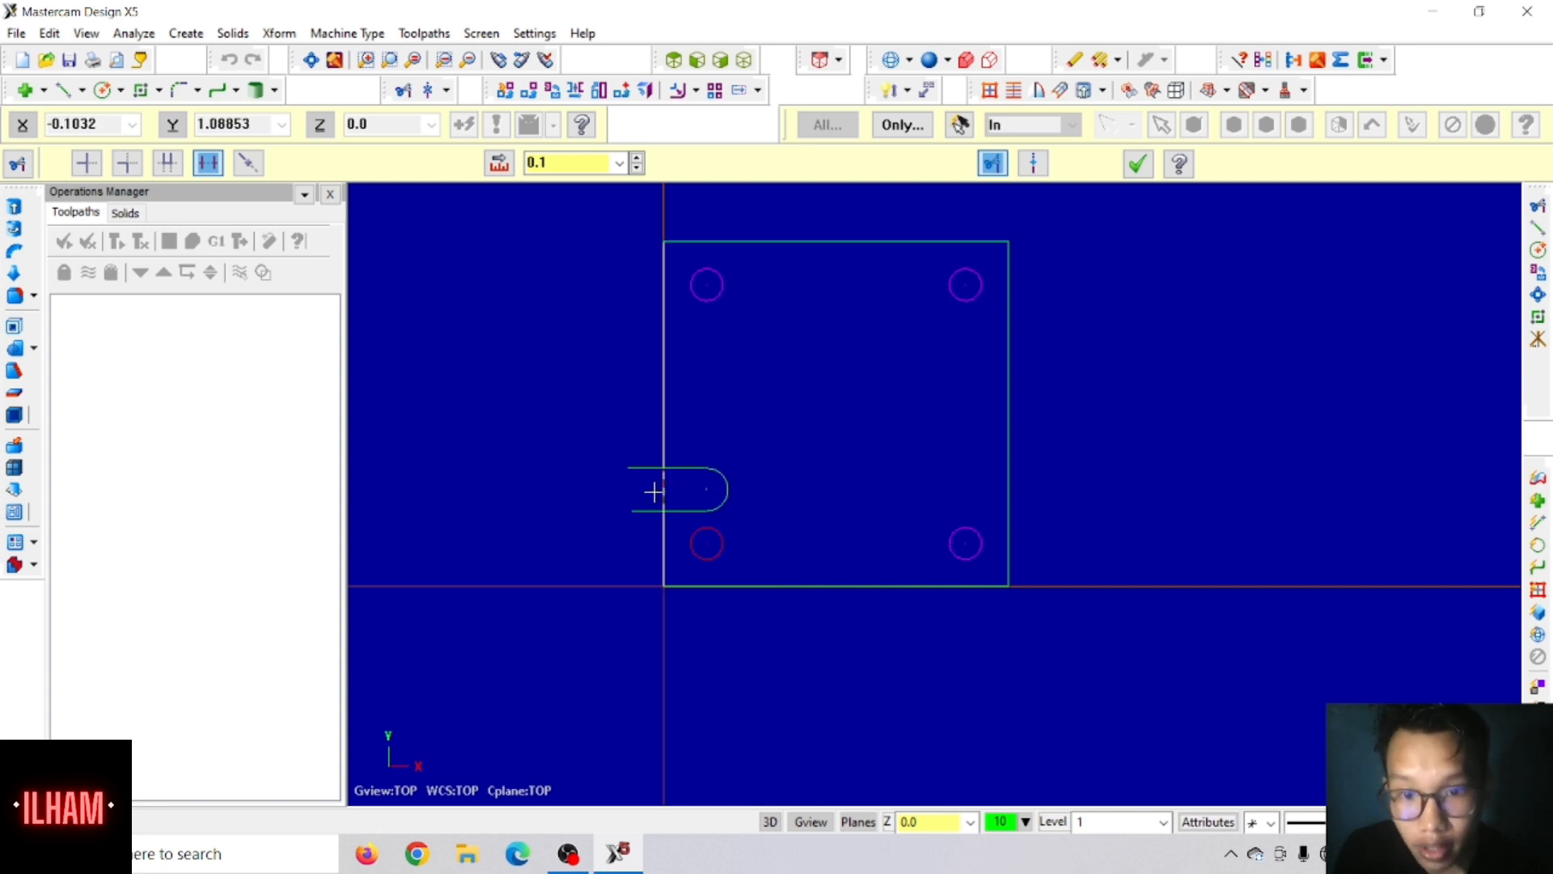
pyautogui.click(644, 469)
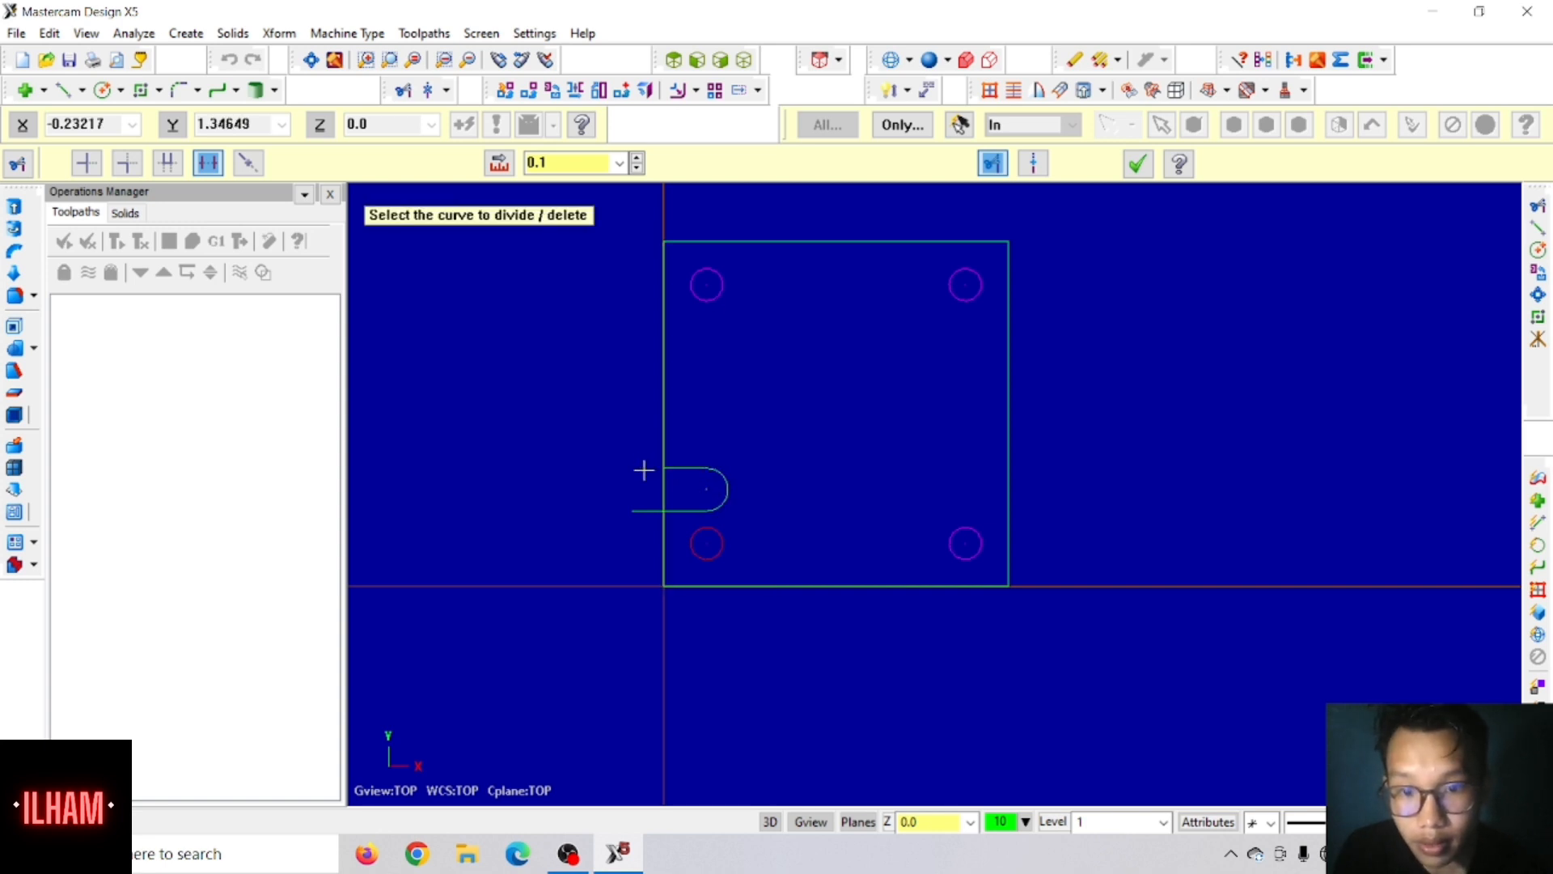
pyautogui.click(642, 510)
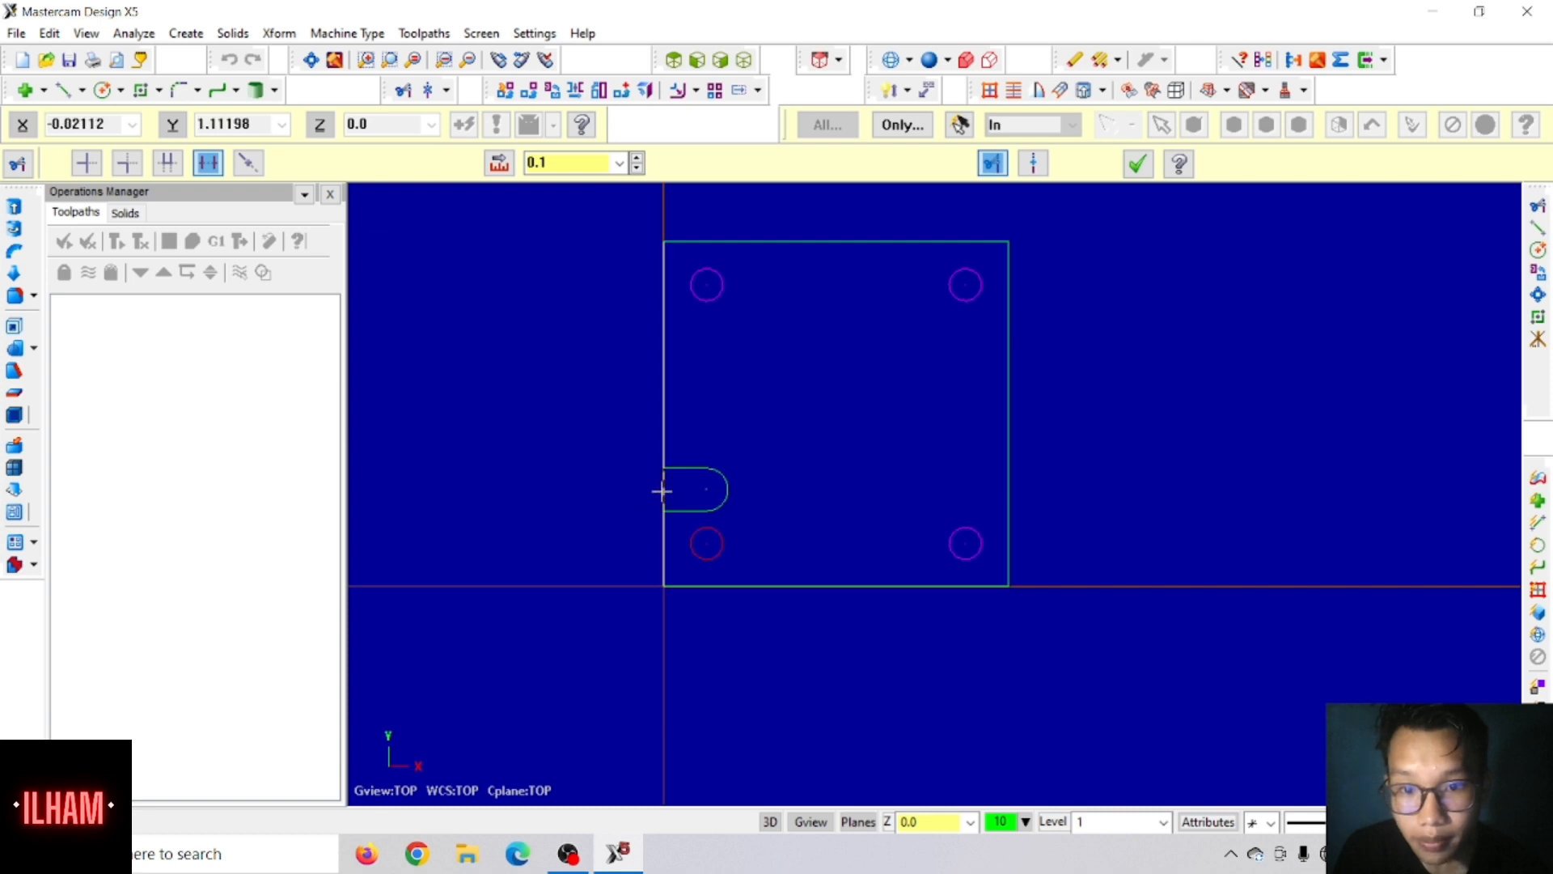
pyautogui.click(662, 491)
pyautogui.scroll(1, 684, 507)
pyautogui.scroll(-1, 683, 507)
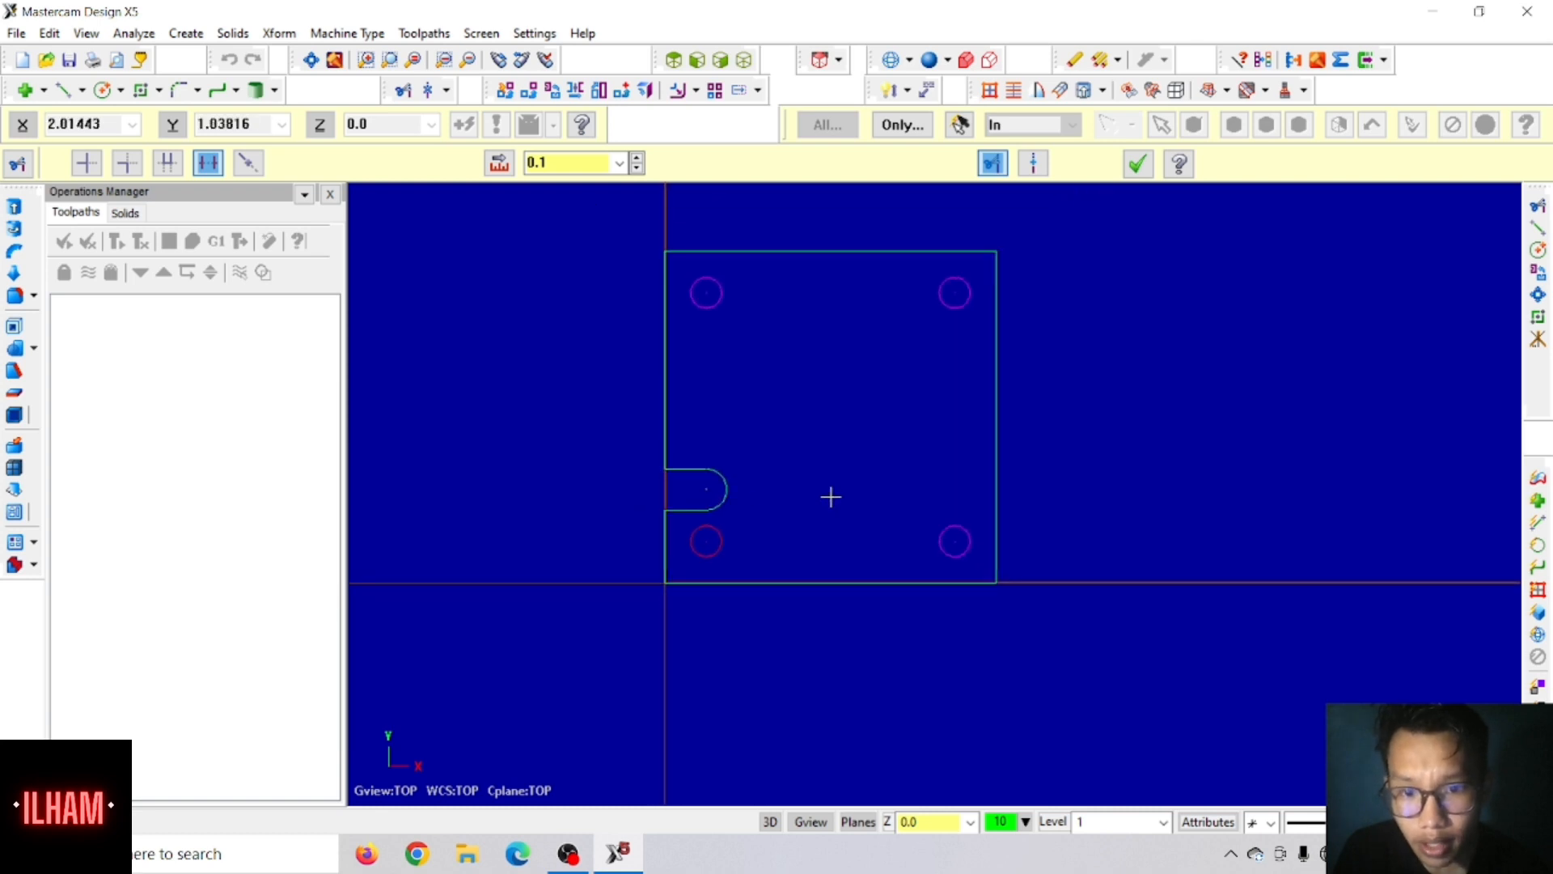
pyautogui.scroll(3, 817, 486)
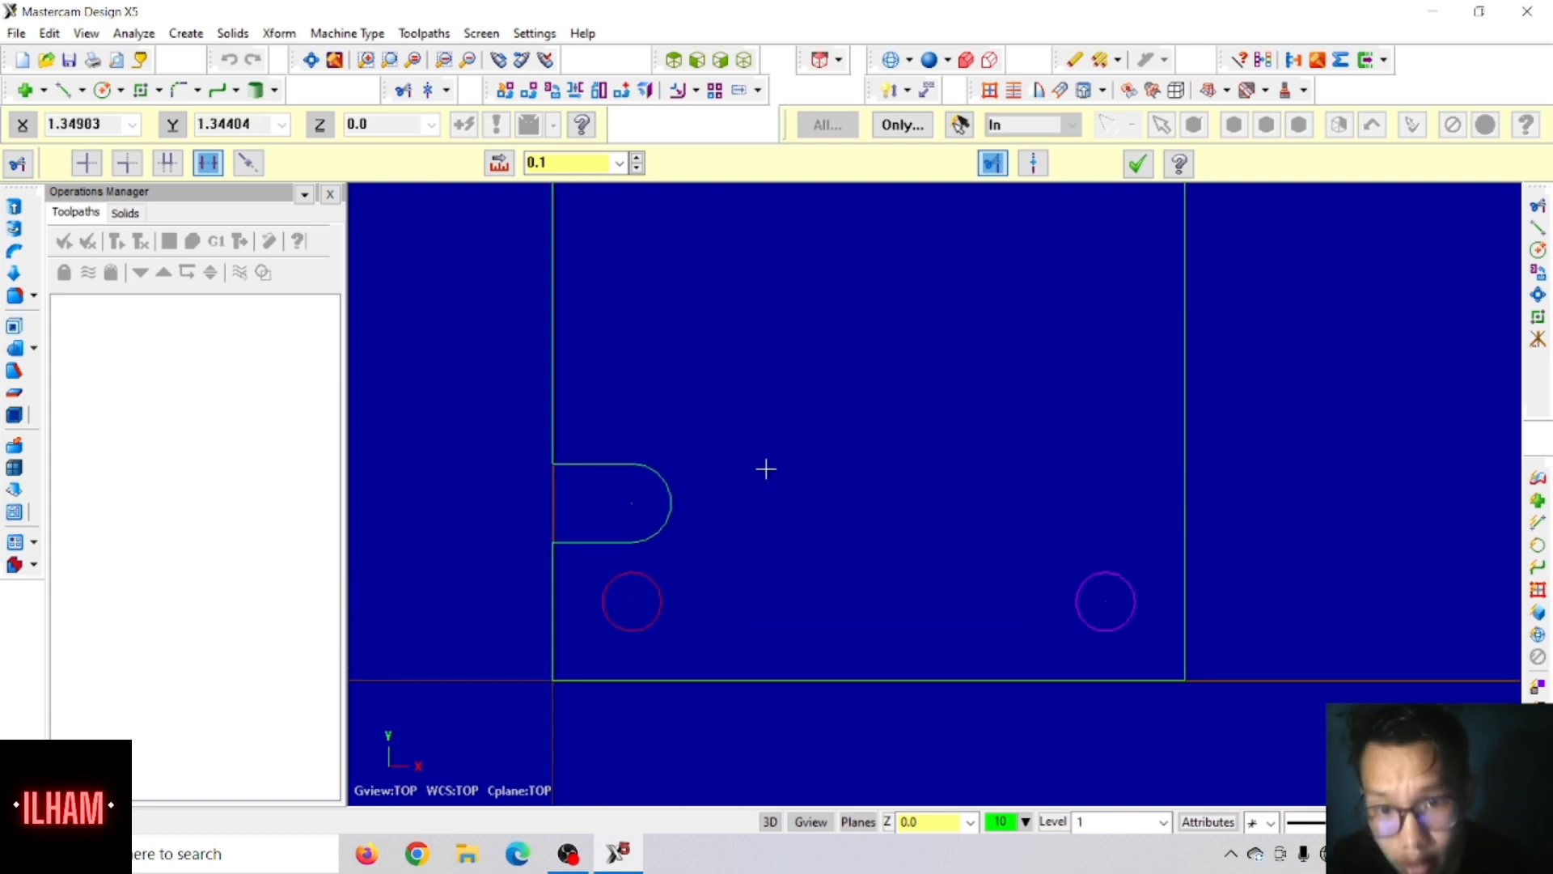
pyautogui.scroll(-1, 743, 470)
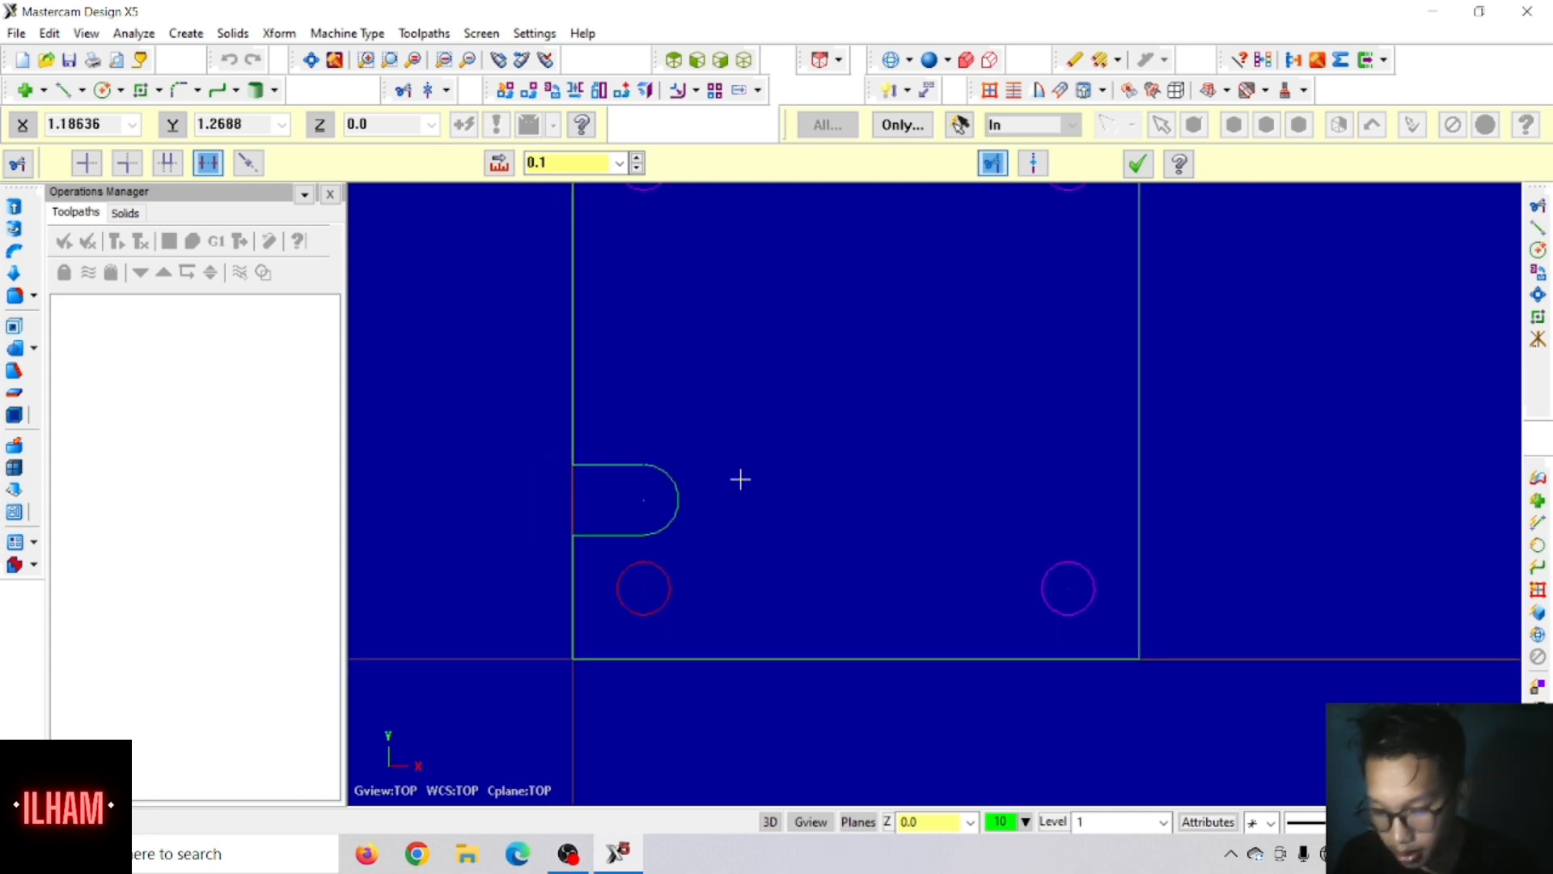
pyautogui.scroll(-2, 744, 477)
pyautogui.scroll(-1, 894, 381)
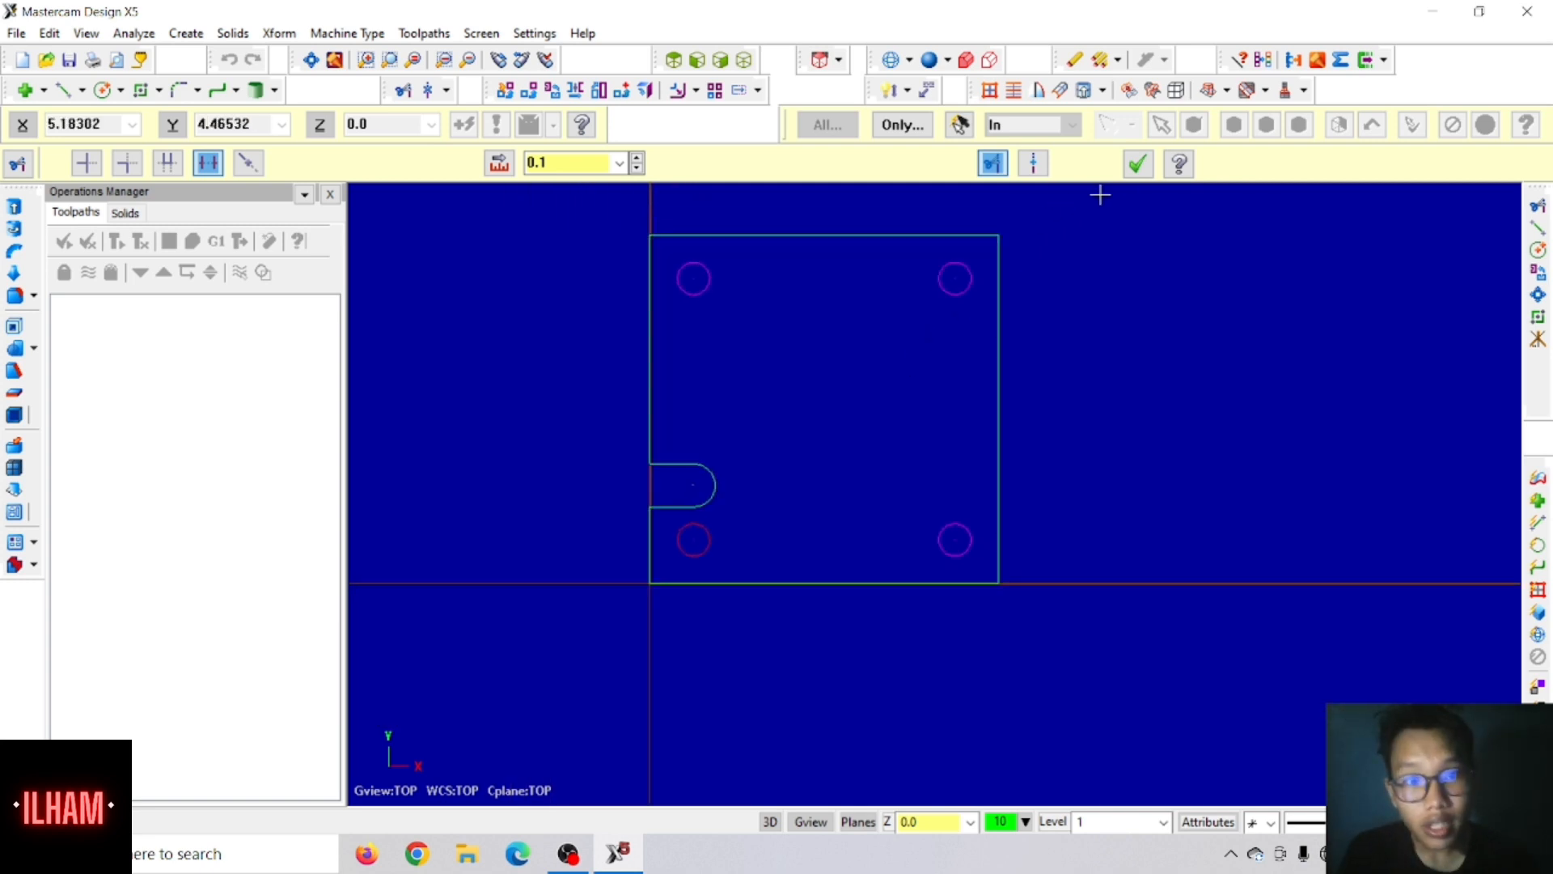
pyautogui.click(1137, 164)
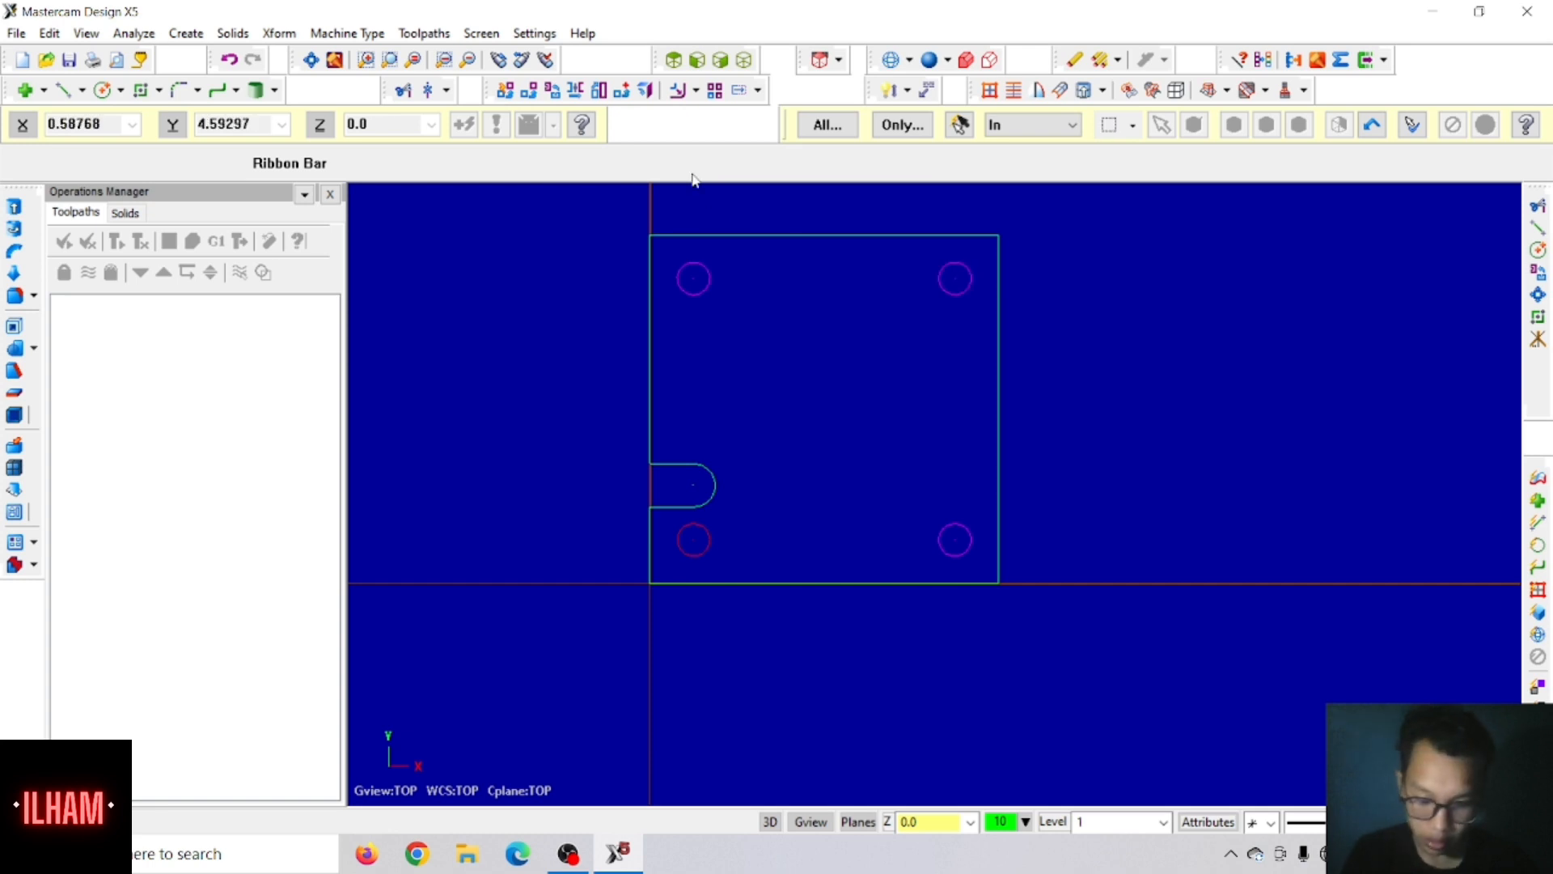
# Step: Draw a circle of diameter 1.25 centred at X 1.5, Y 2.5 inside the plate
pyautogui.click(101, 91)
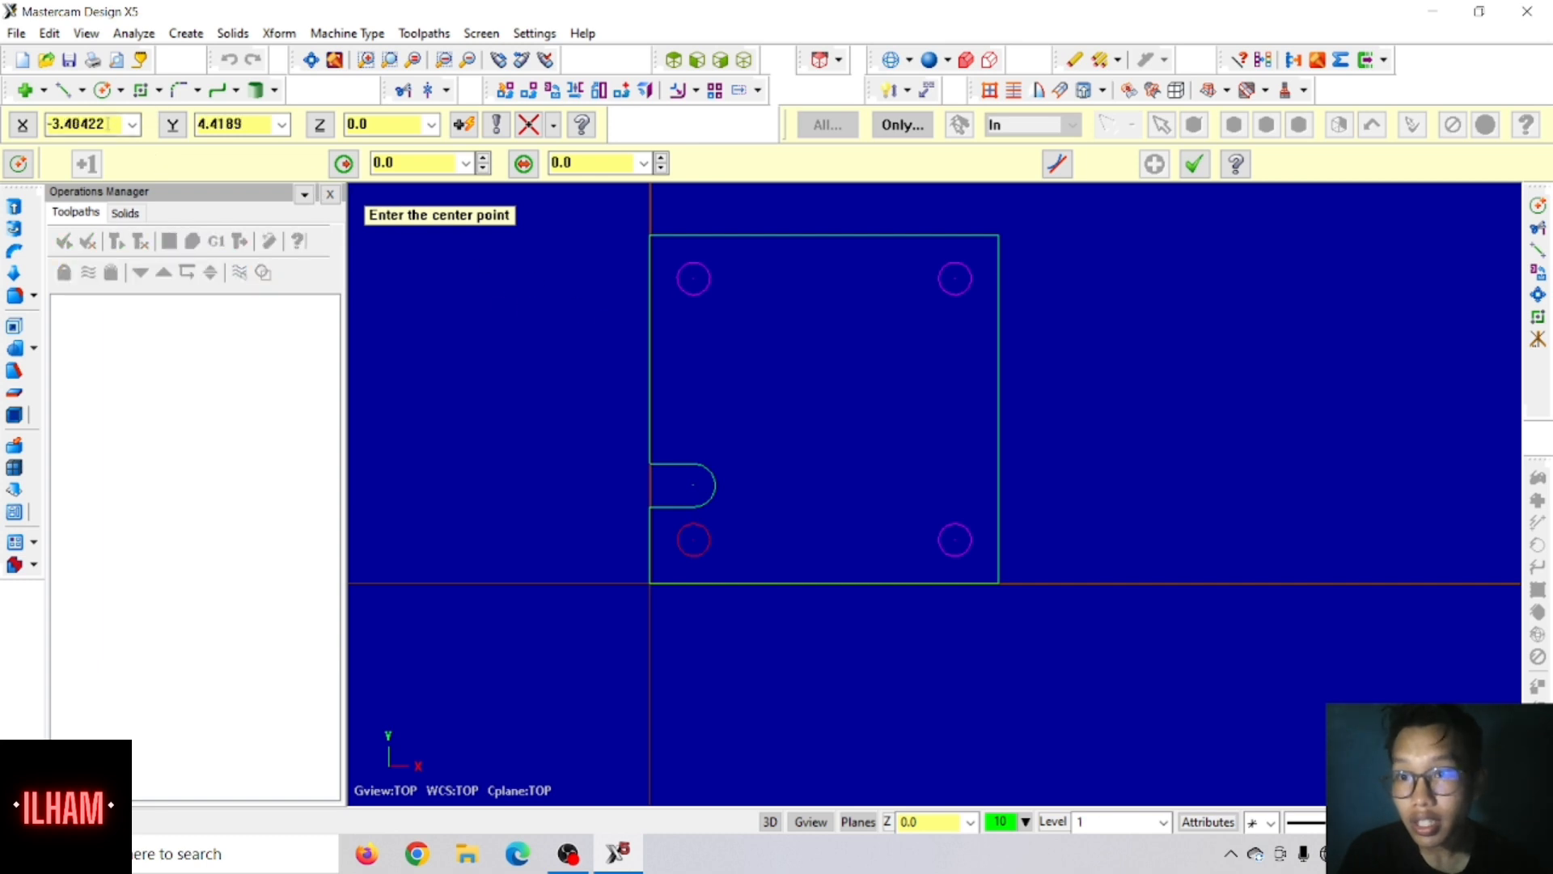
pyautogui.click(104, 126)
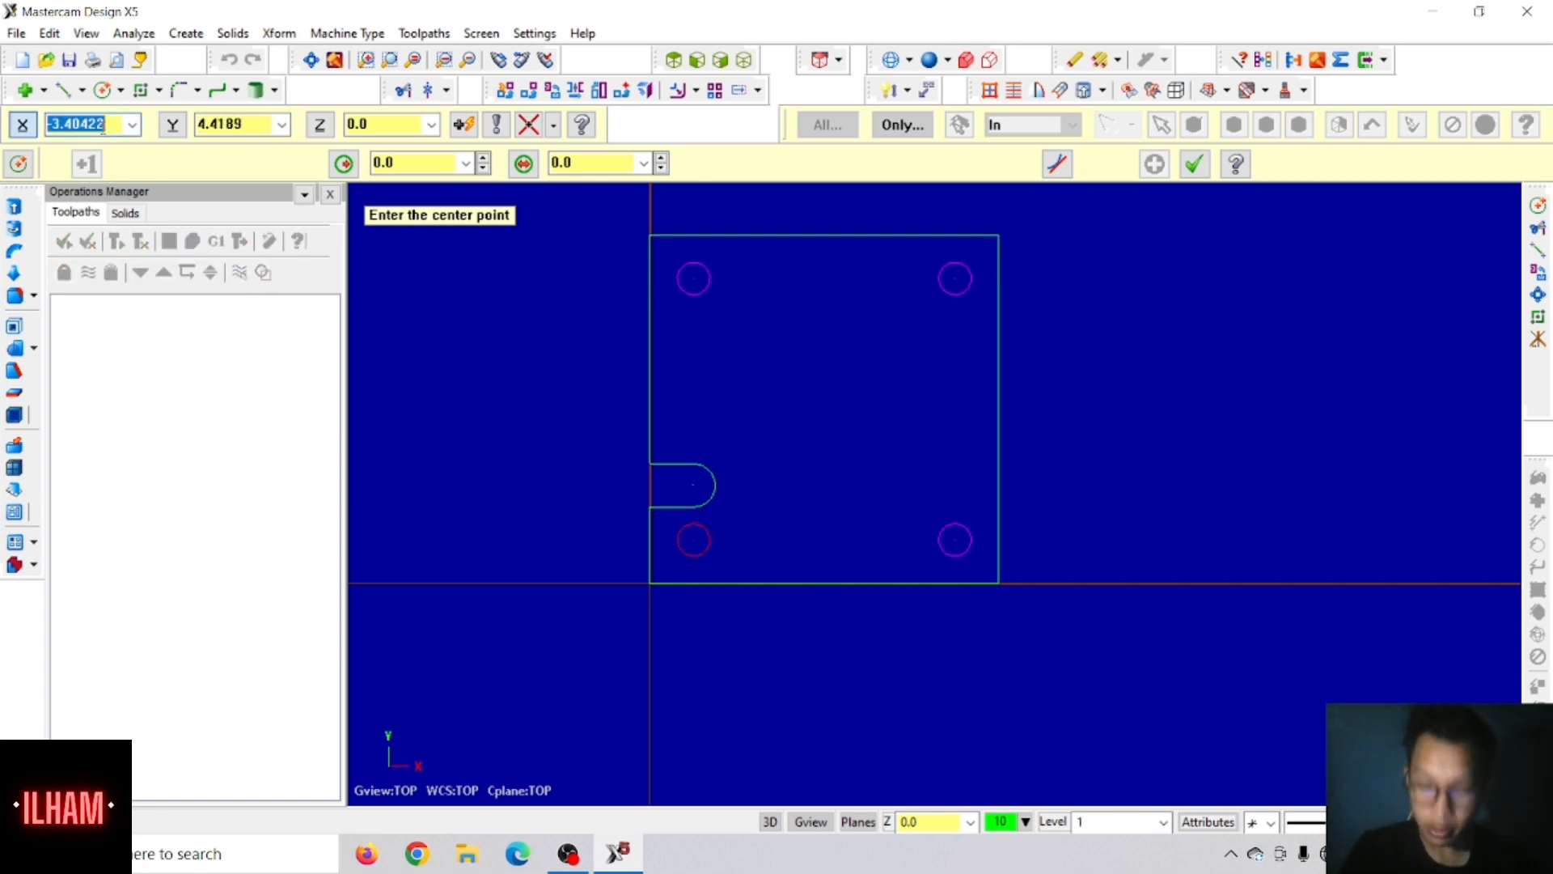
pyautogui.write('1.5')
pyautogui.press('Tab')
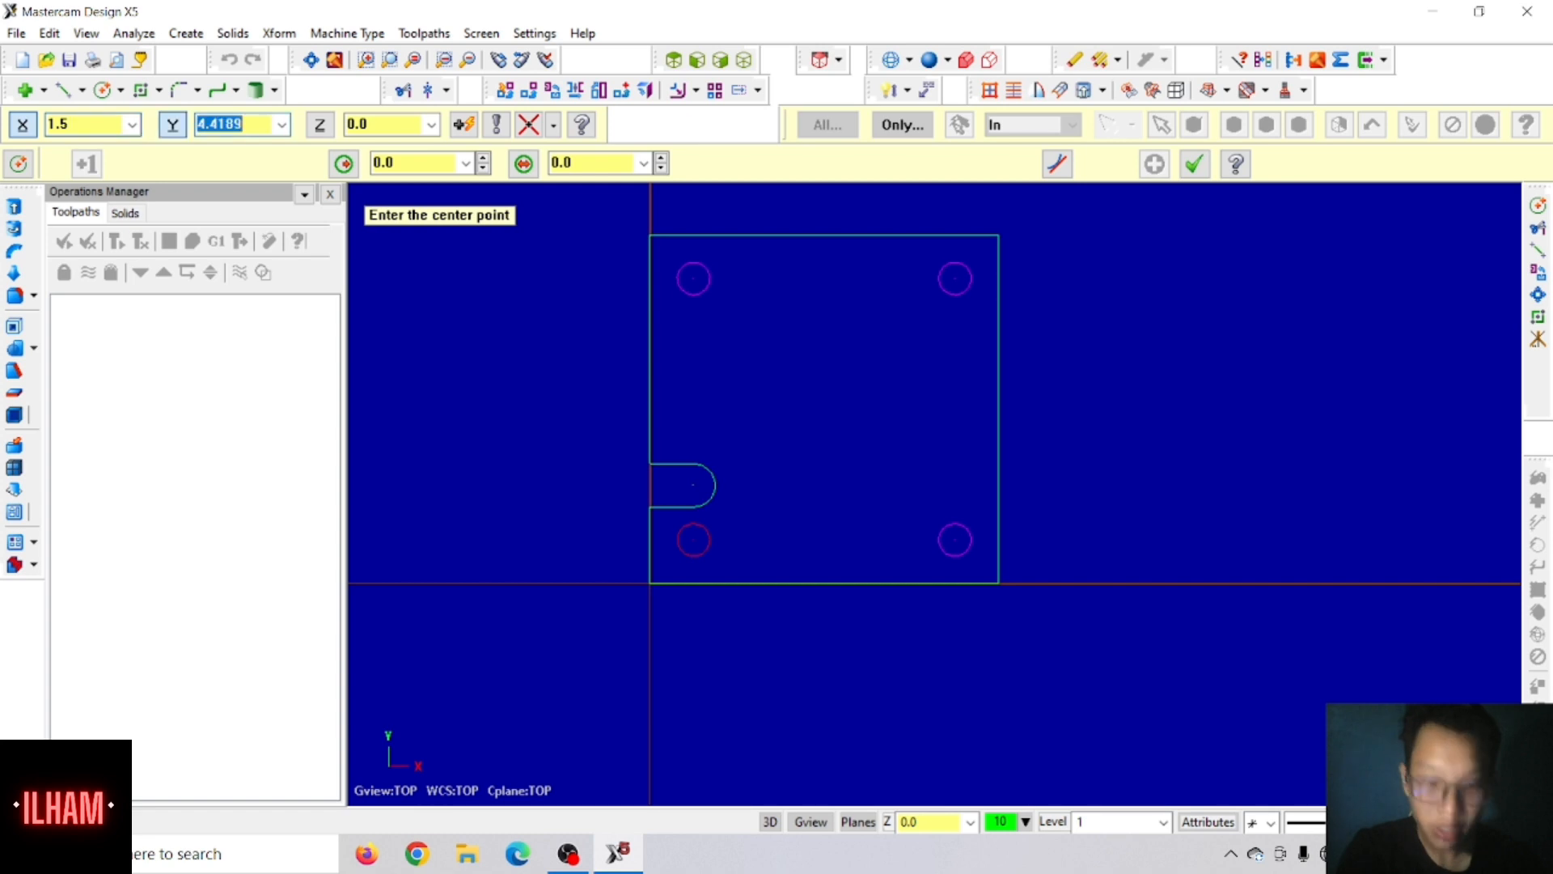
pyautogui.write('4')
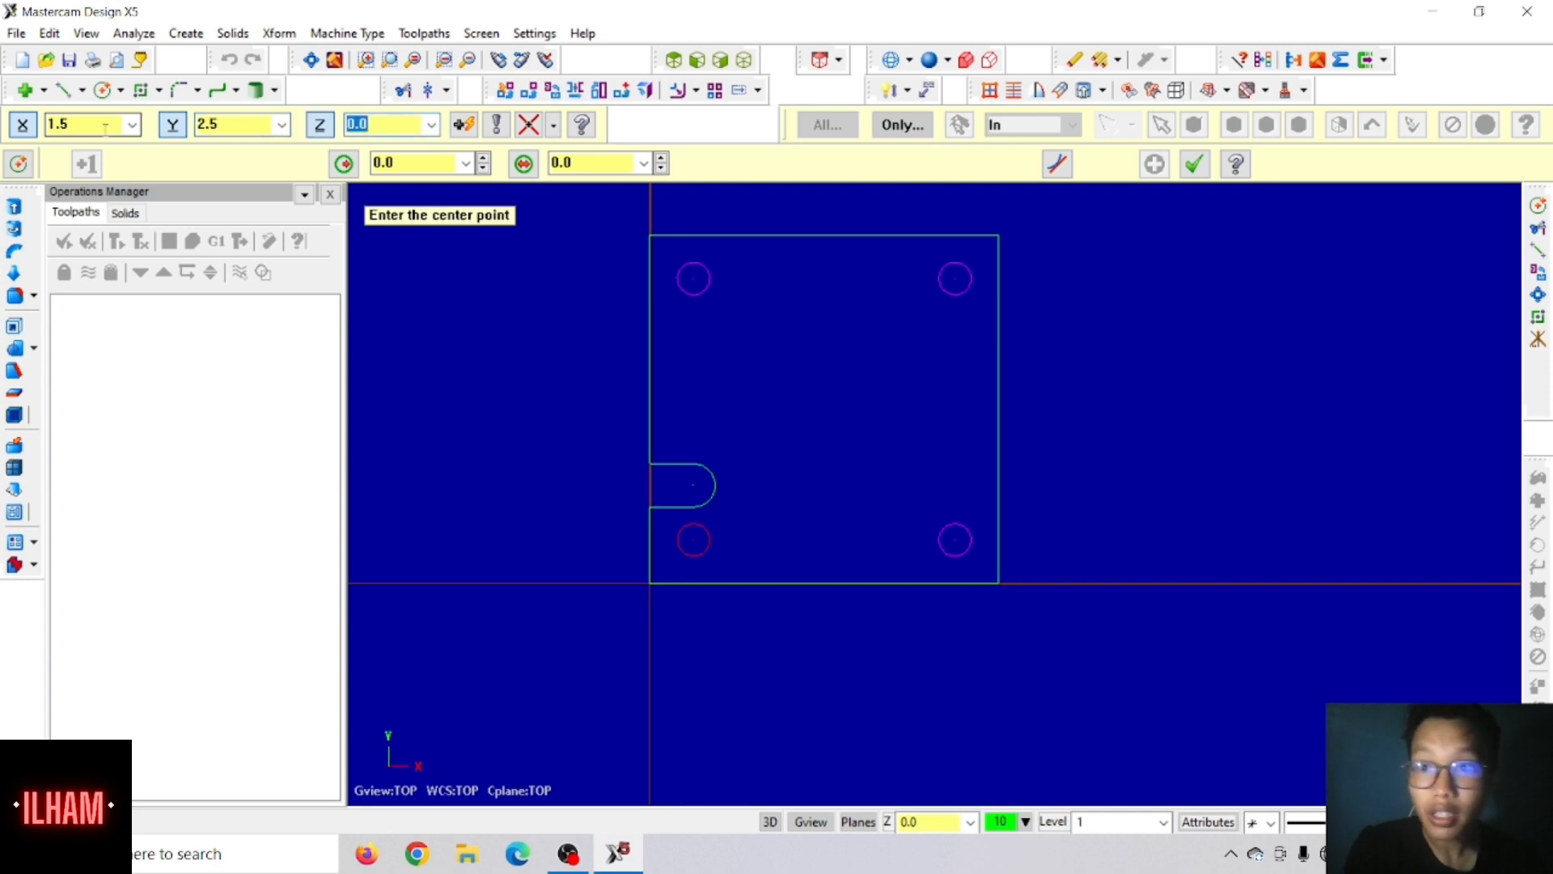
pyautogui.press('Return')
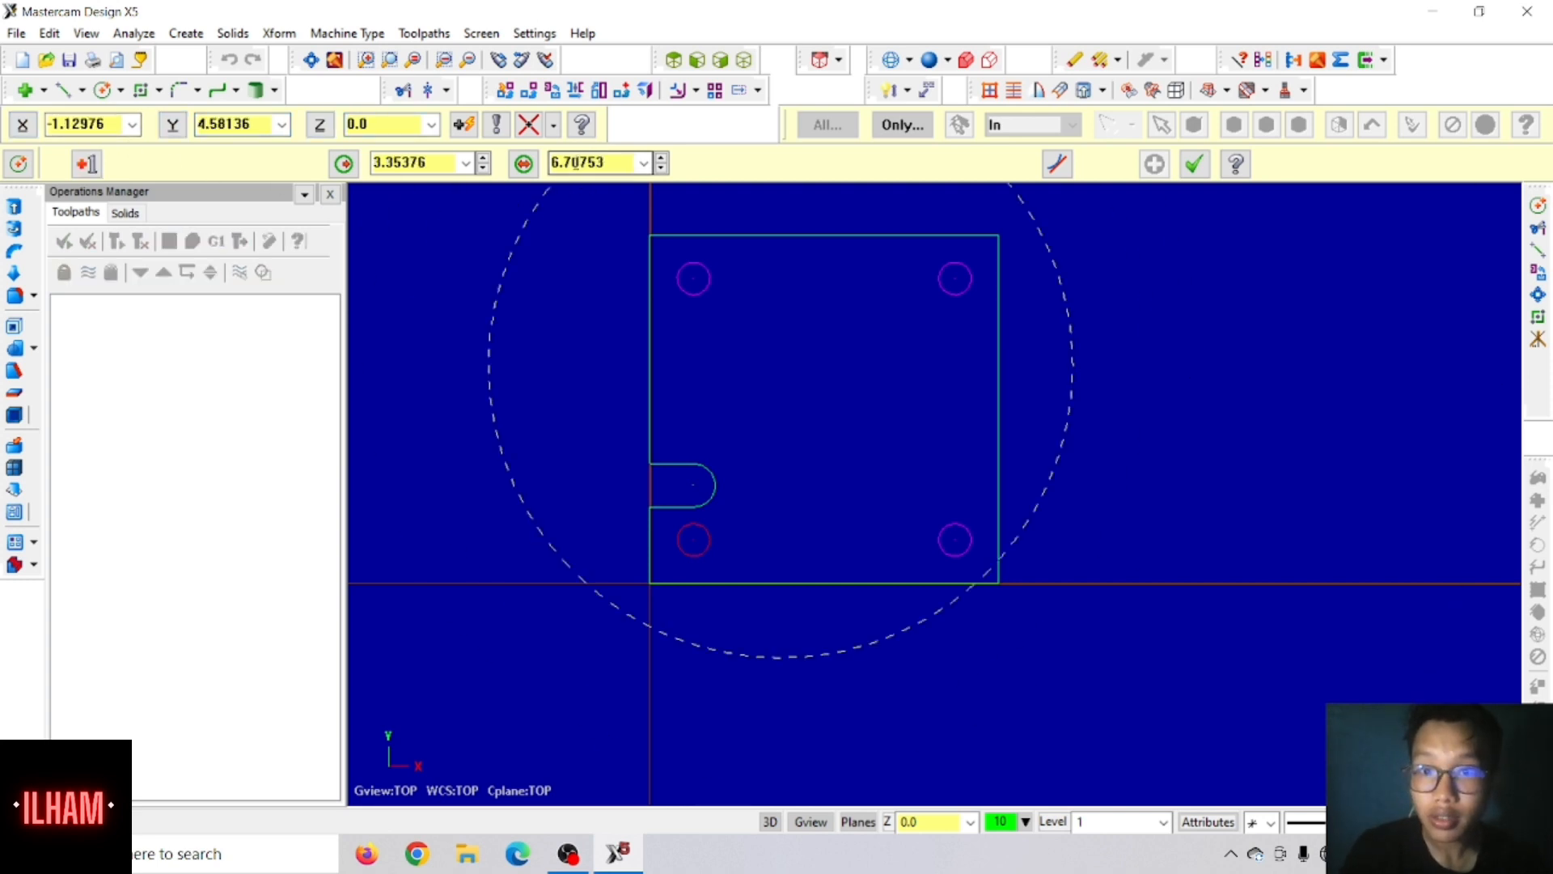
pyautogui.click(576, 163)
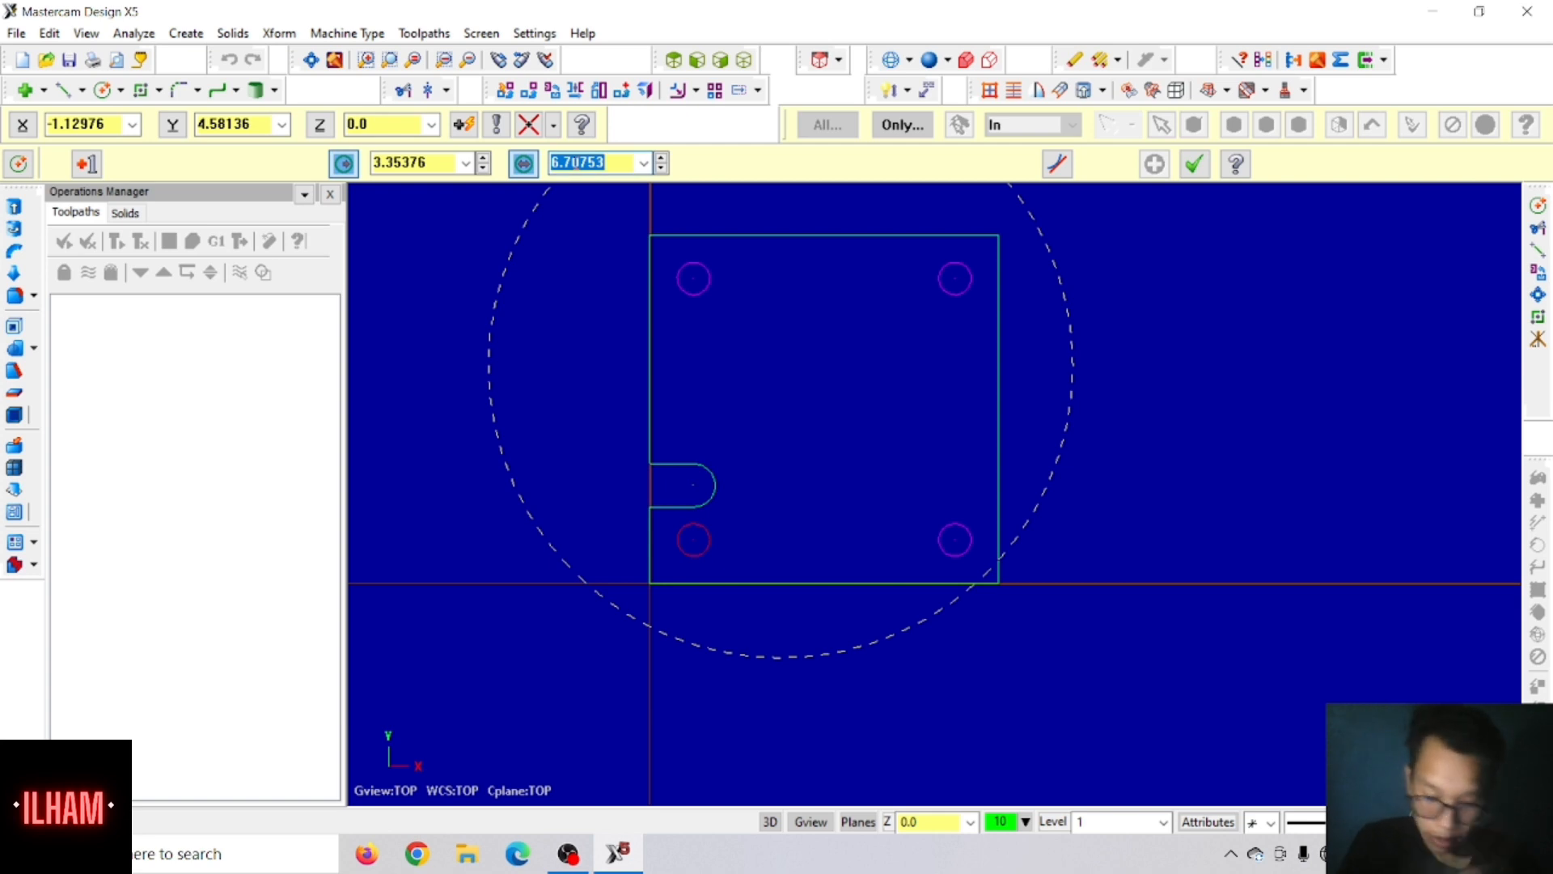
pyautogui.write('1.25')
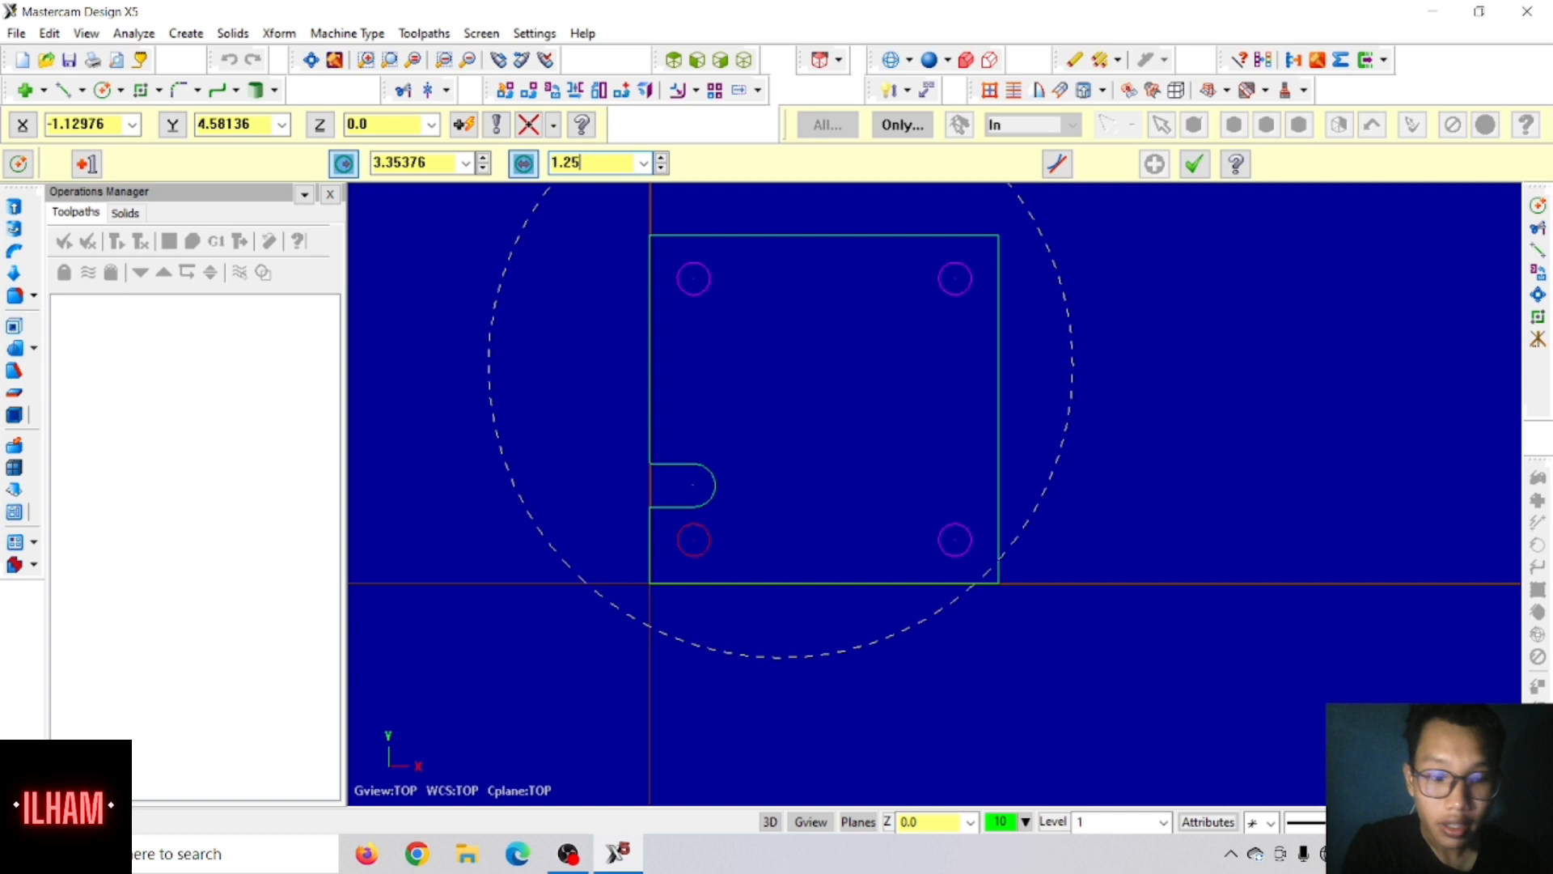
pyautogui.press('Return')
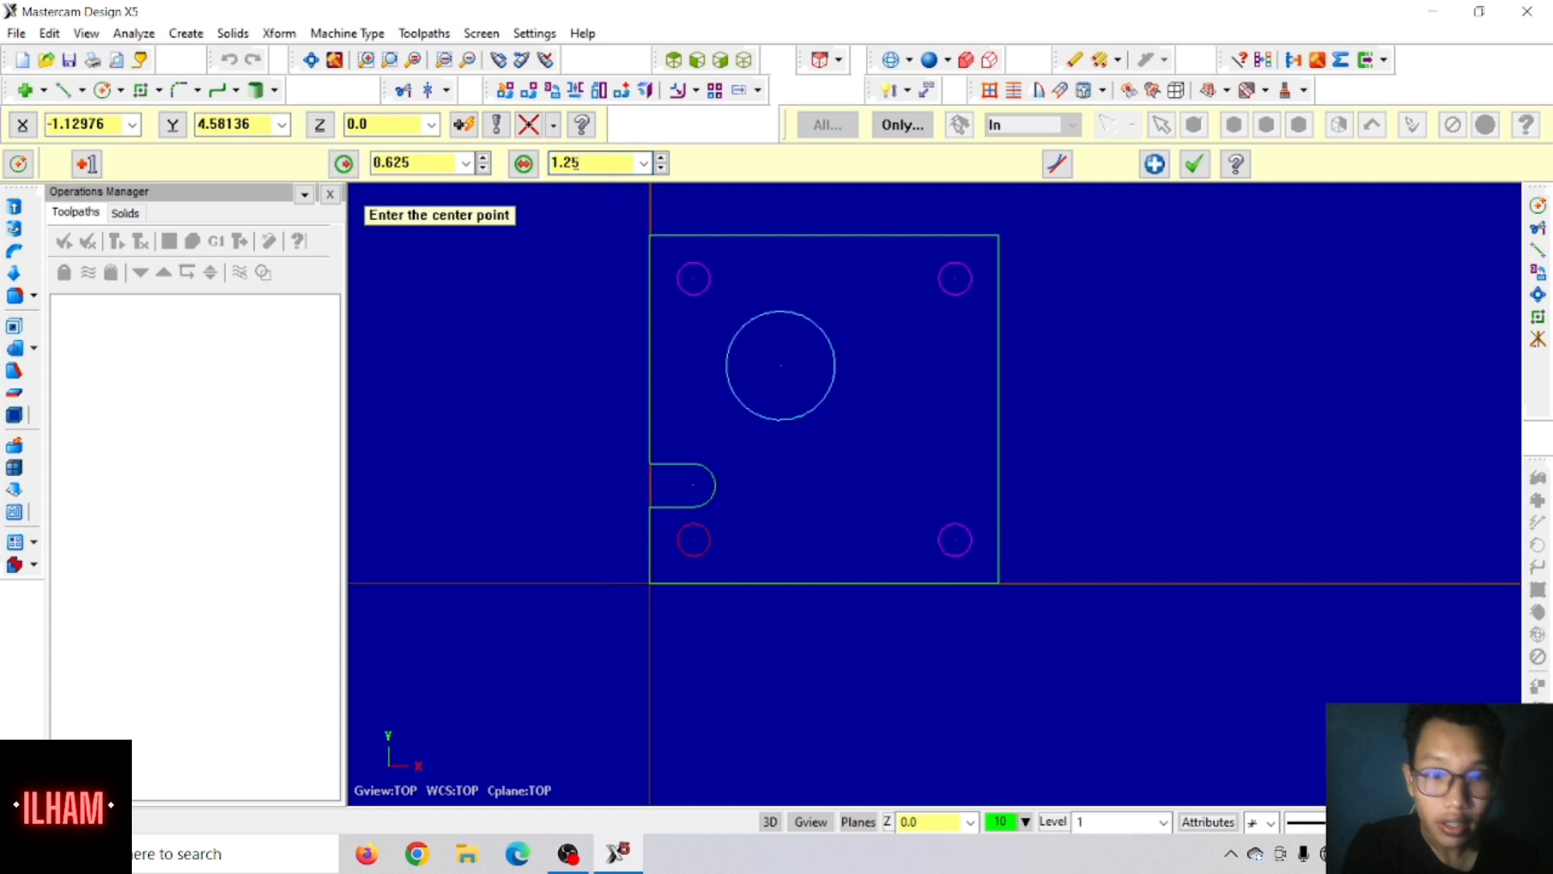
pyautogui.click(1157, 166)
# Step: Draw a circle of diameter 2 concentric with the 1.25 circle inside the plate
pyautogui.click(782, 365)
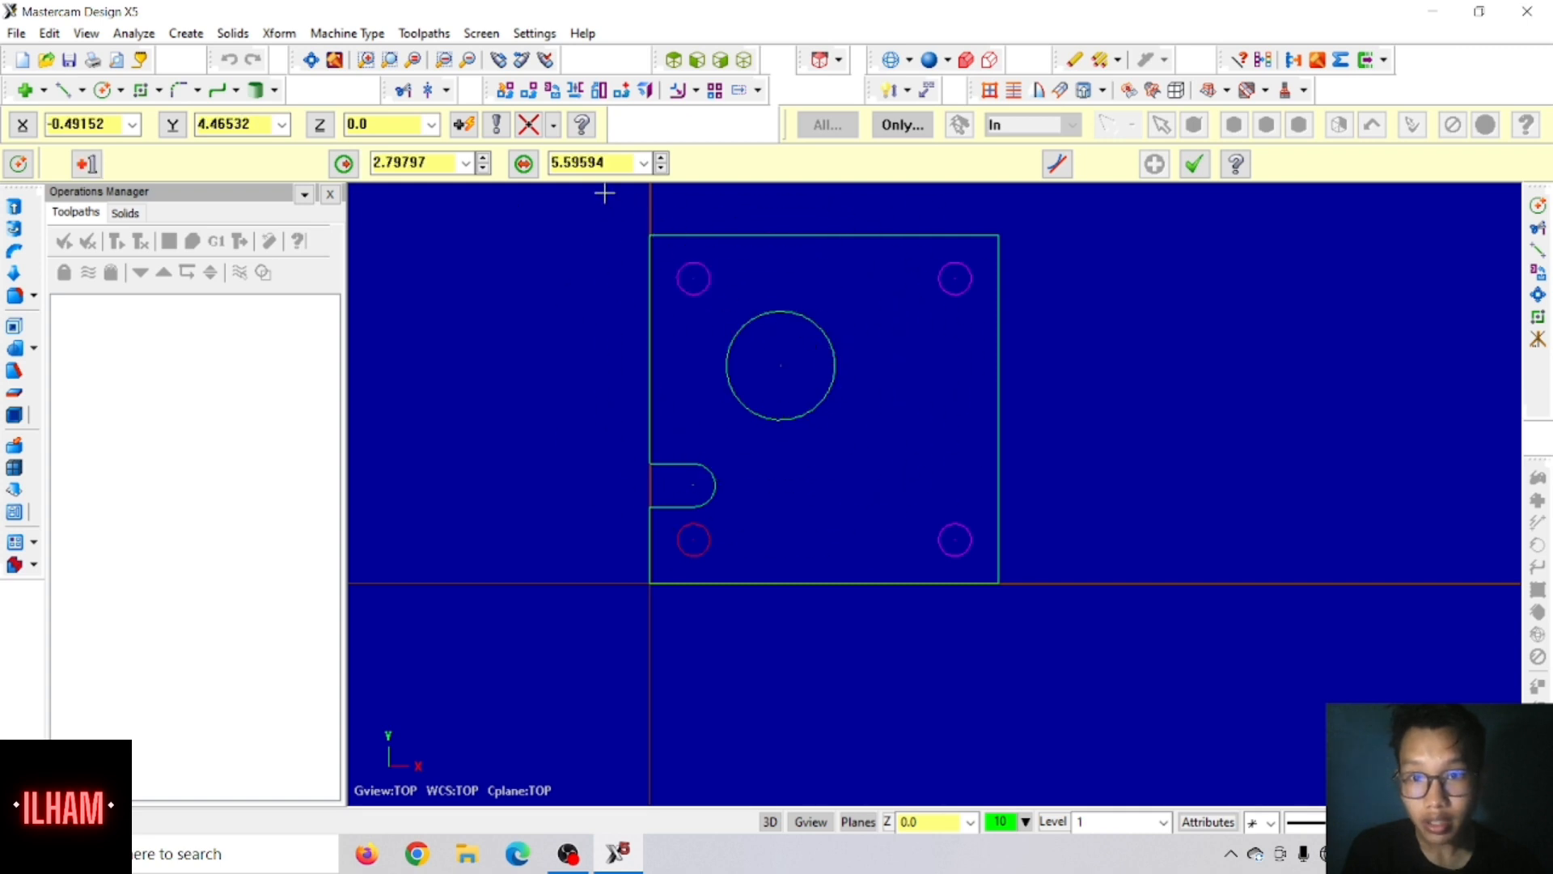
pyautogui.click(591, 162)
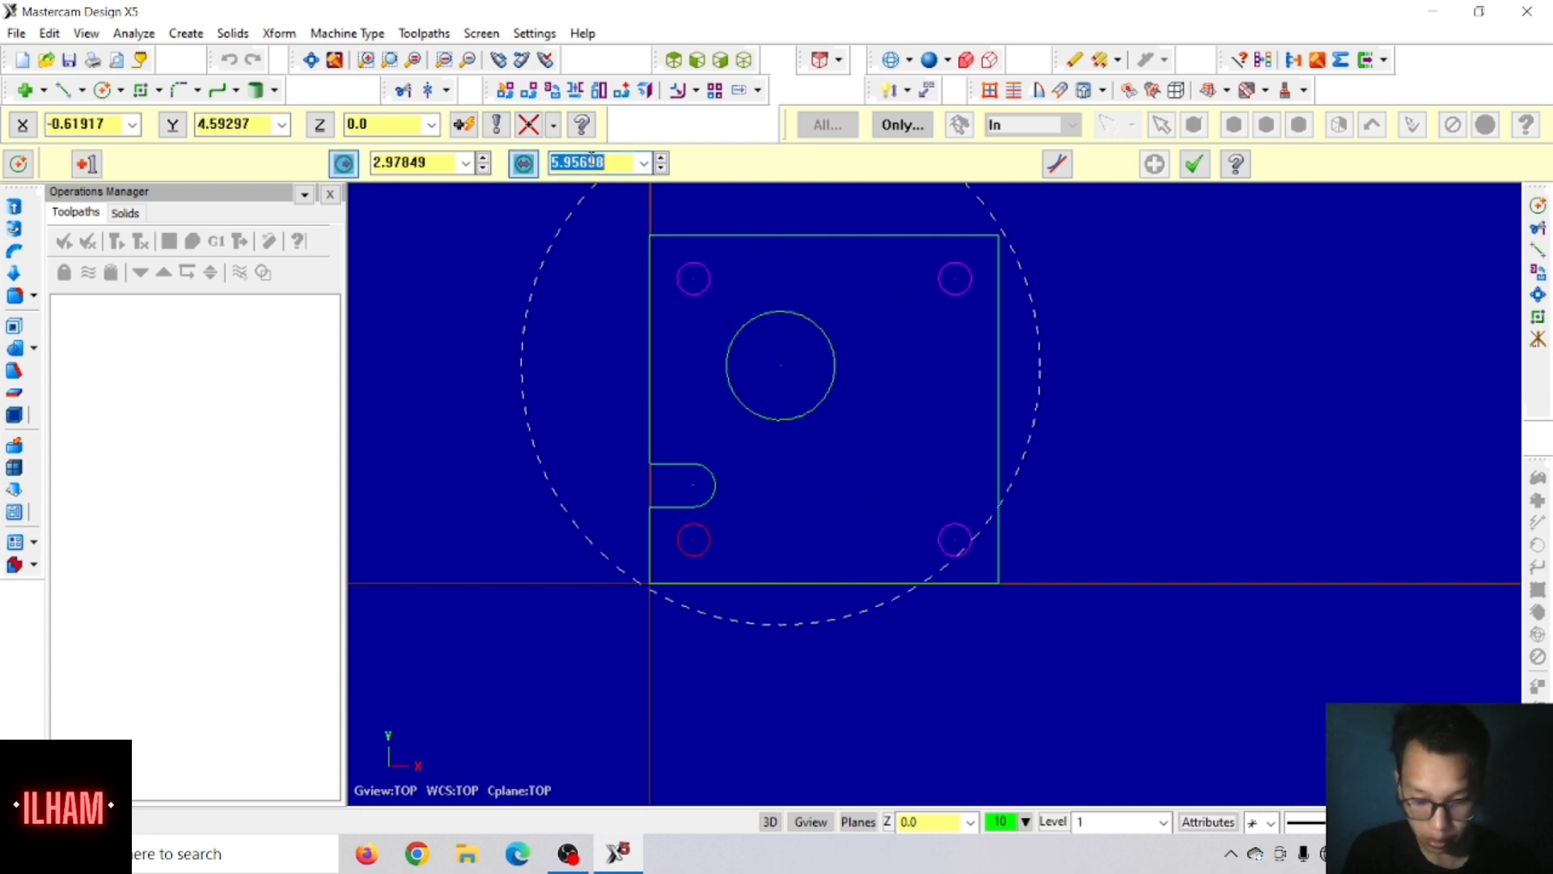
pyautogui.write('2')
pyautogui.press('Return')
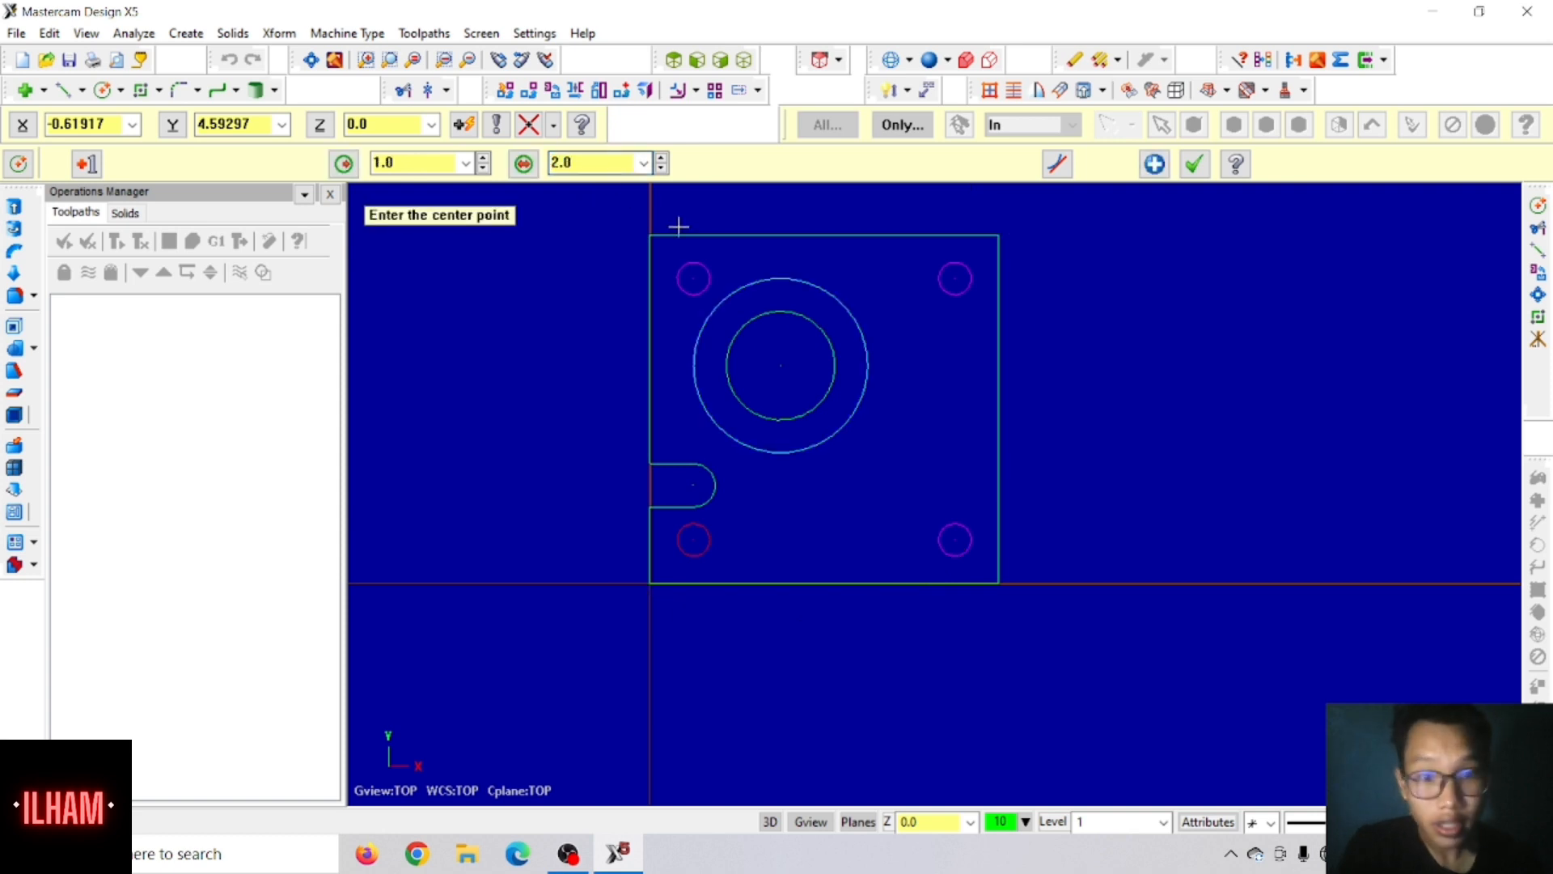
pyautogui.click(1199, 173)
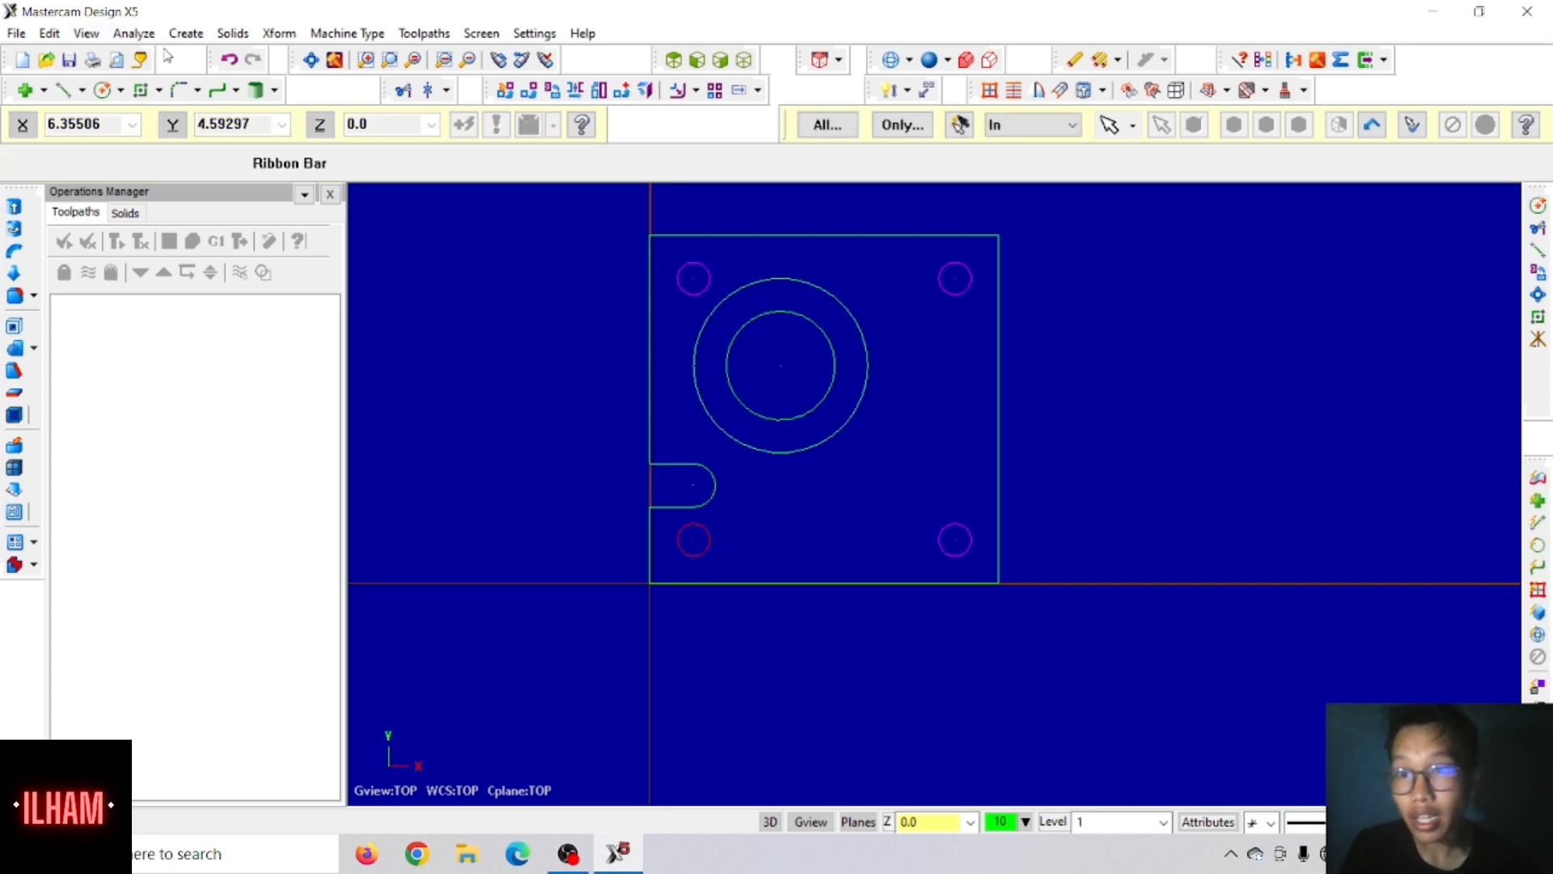
# Step: Place a bolt circle centred on the two concentric circles and set its radius to 0.8125
pyautogui.click(185, 33)
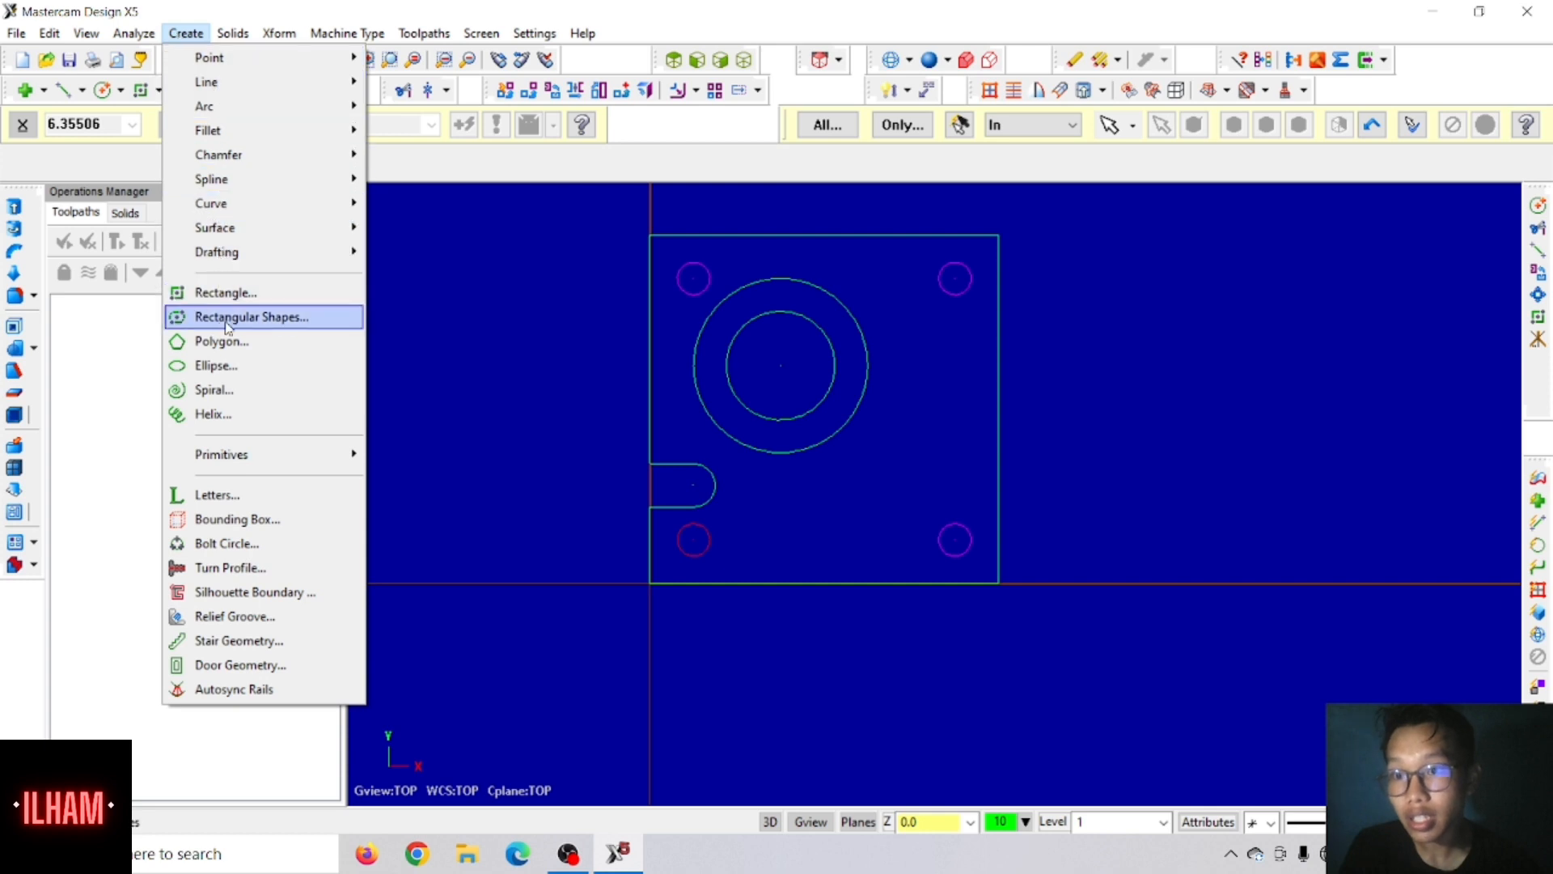
pyautogui.click(239, 544)
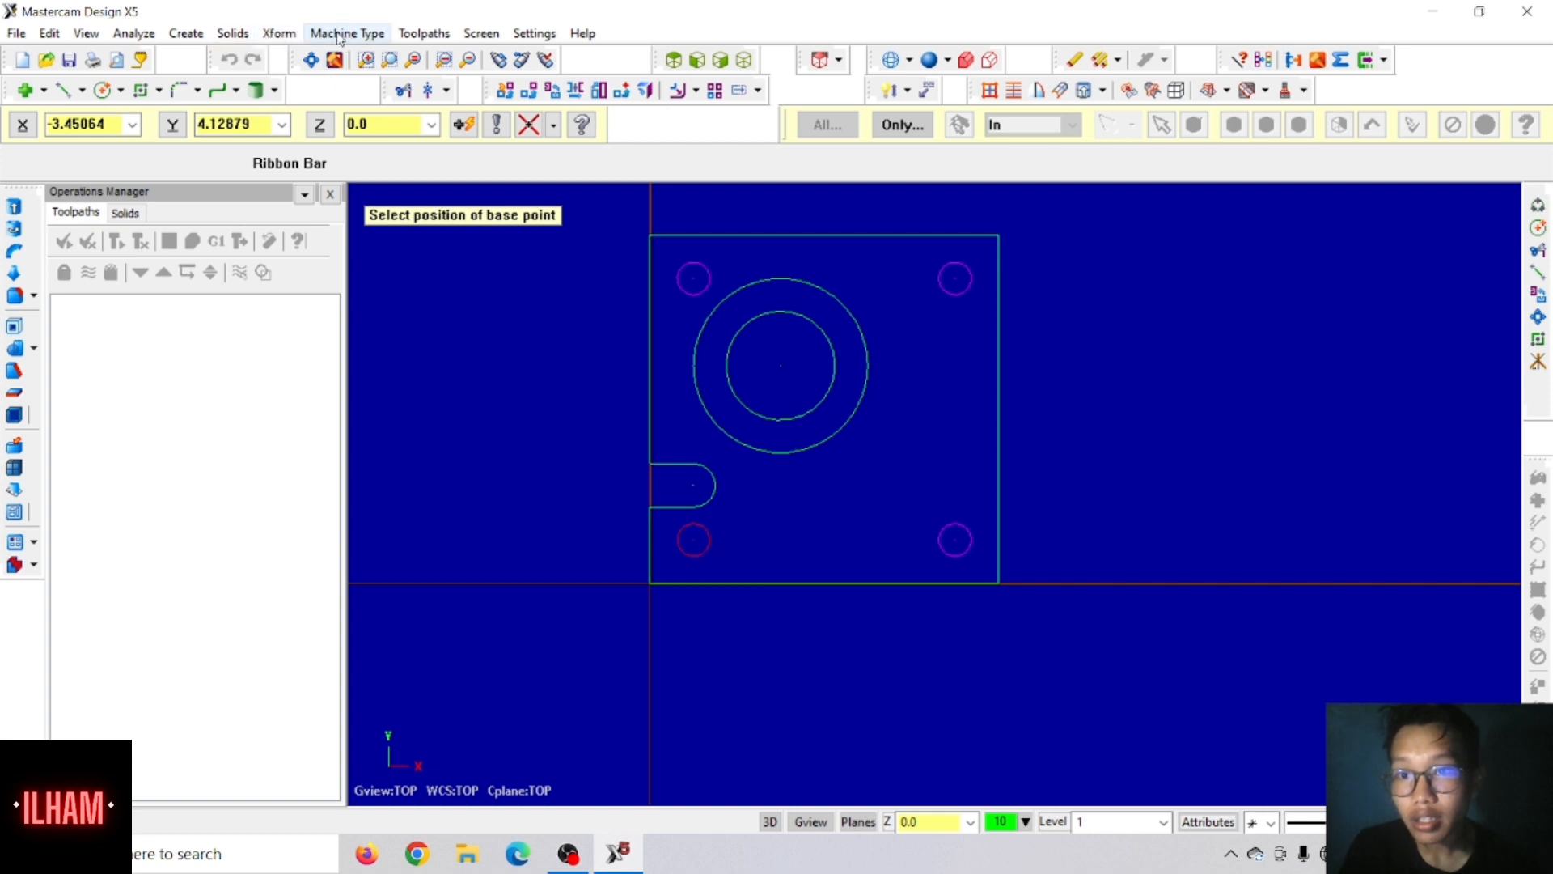
pyautogui.click(186, 33)
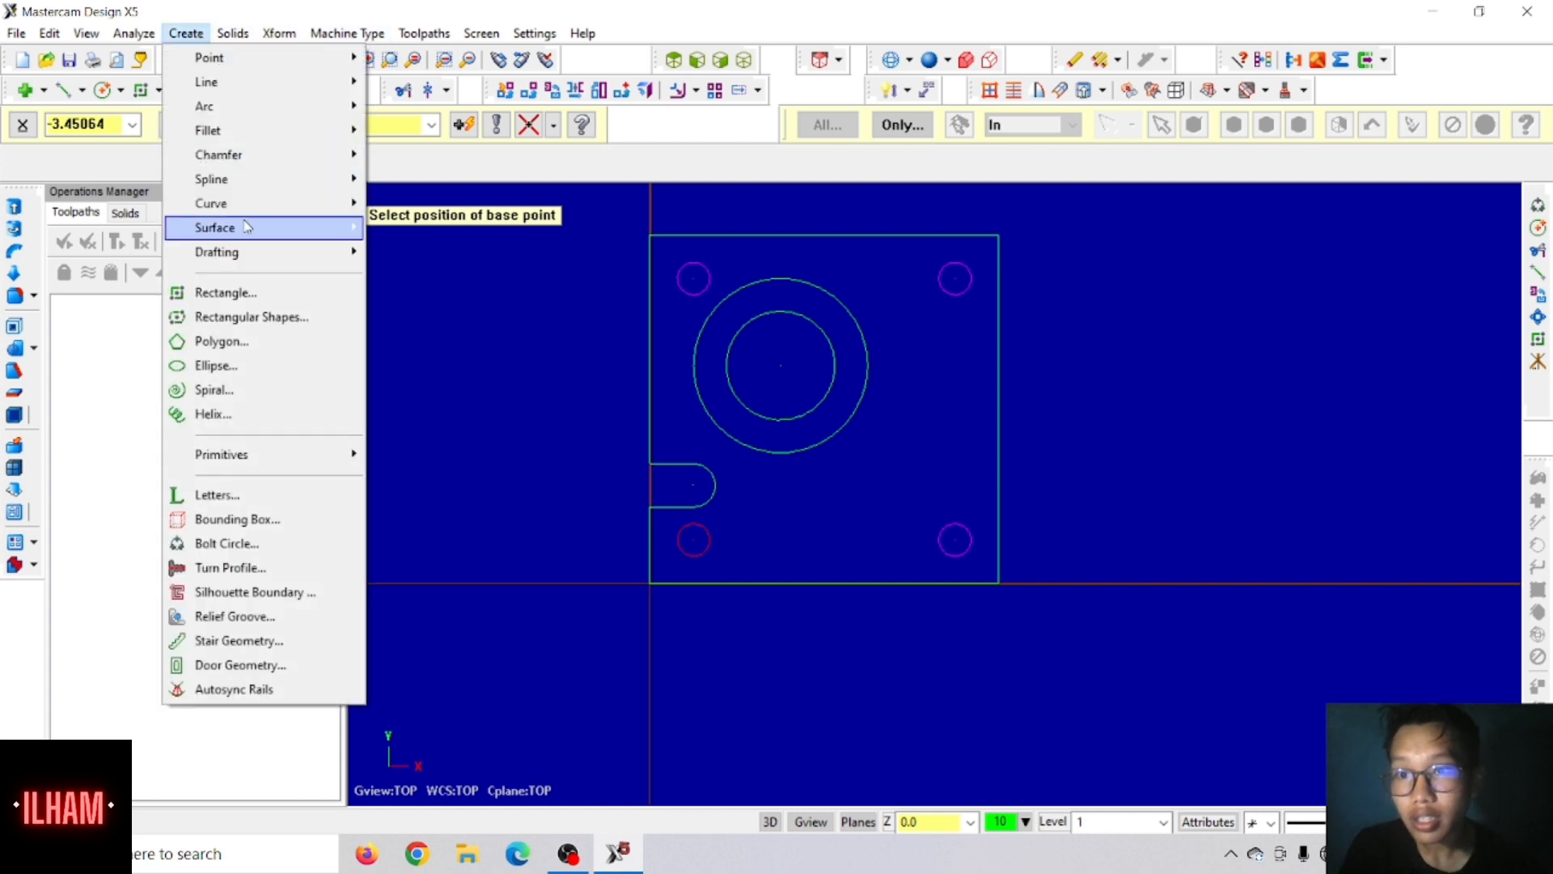
pyautogui.click(281, 551)
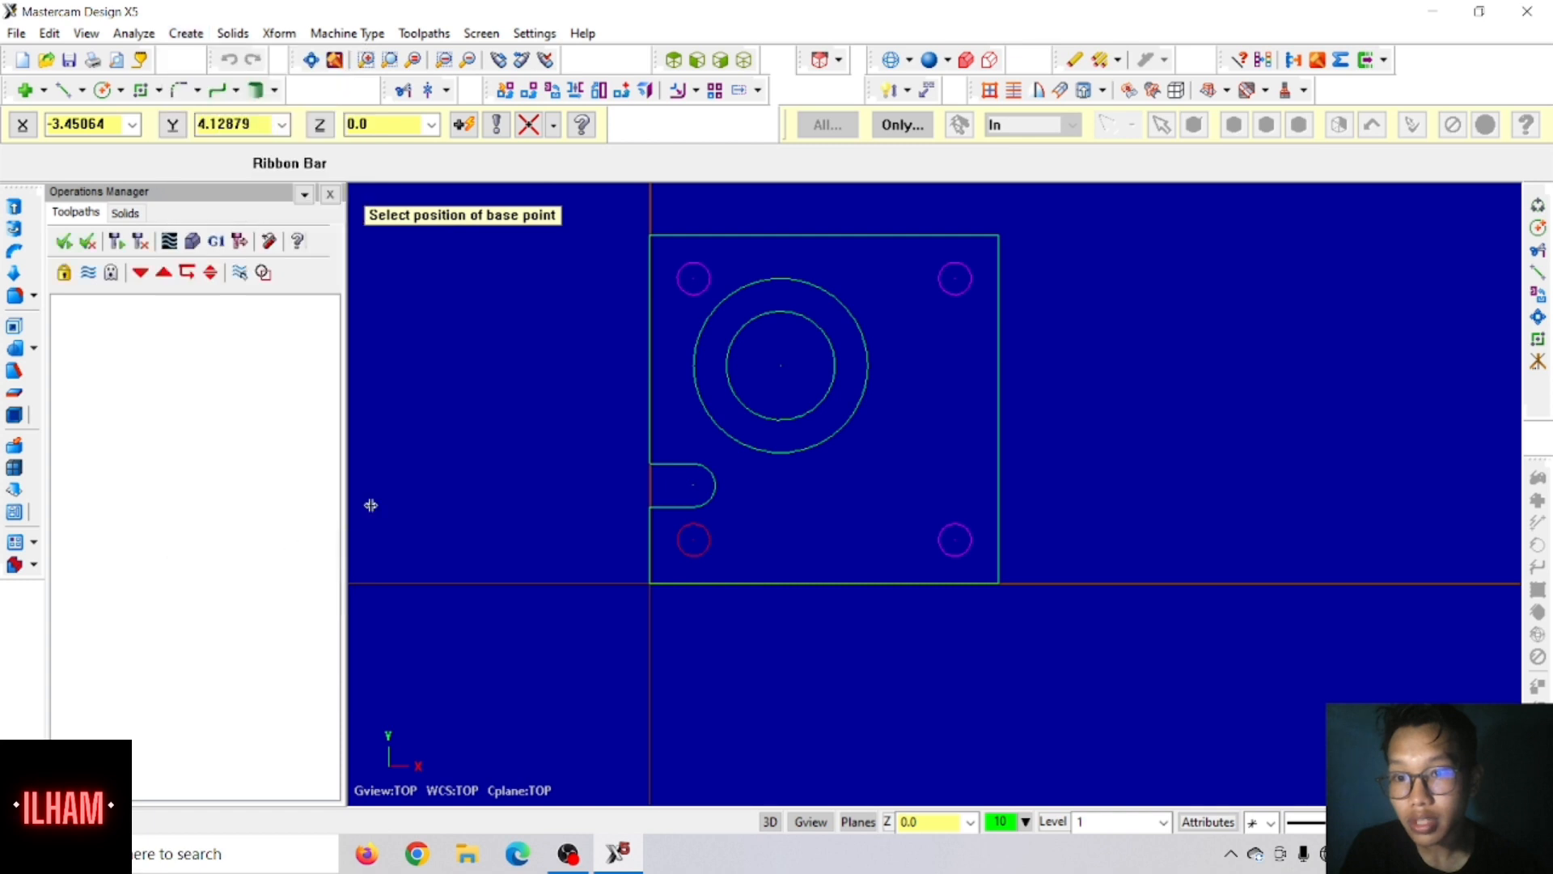
pyautogui.click(781, 366)
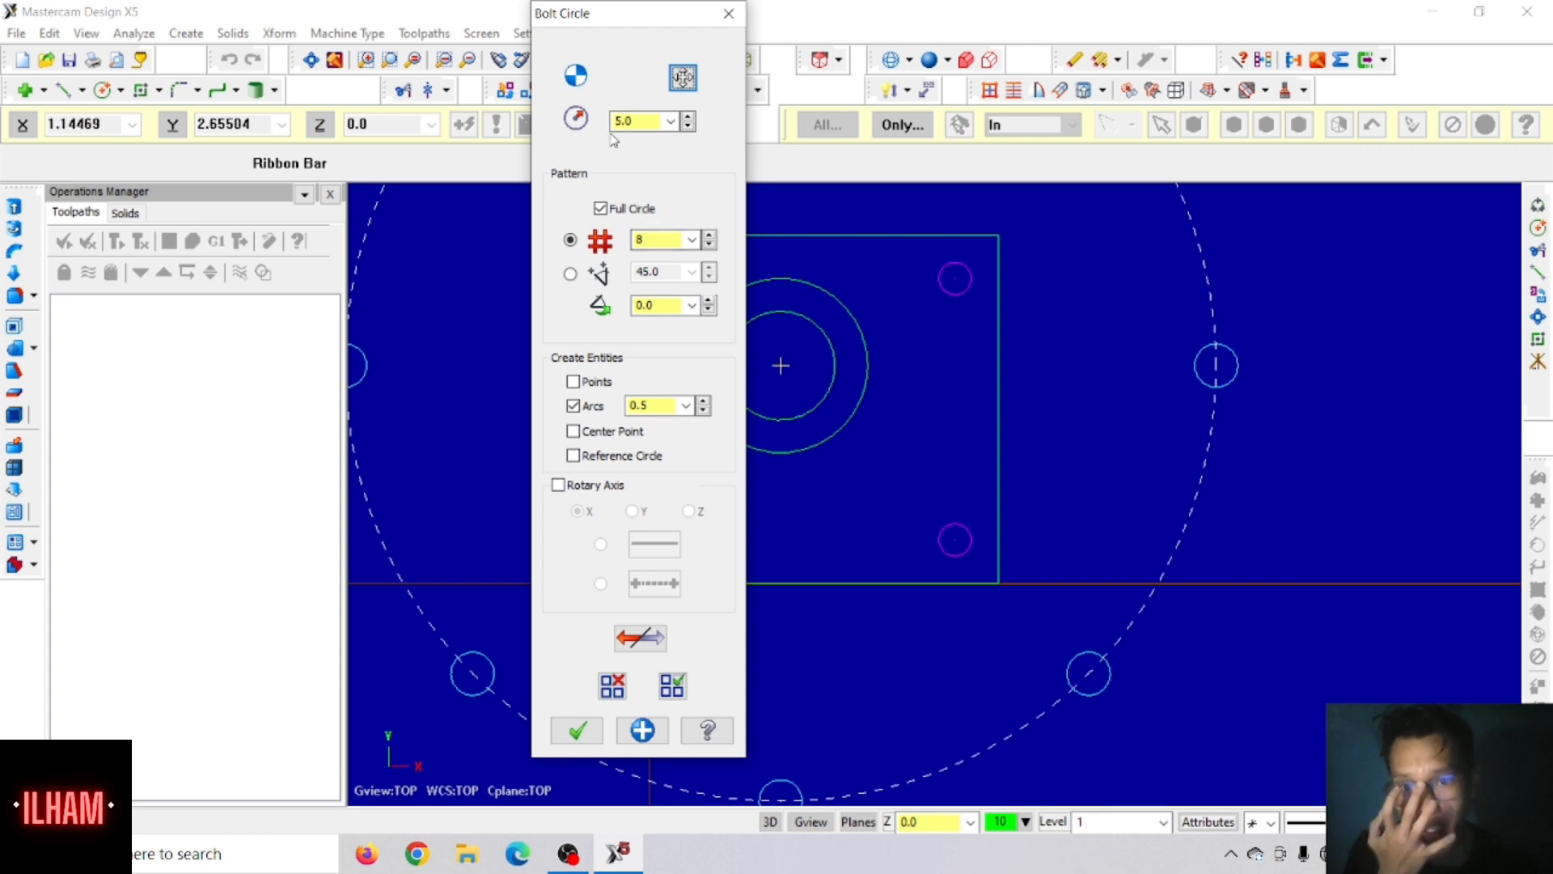
pyautogui.click(637, 121)
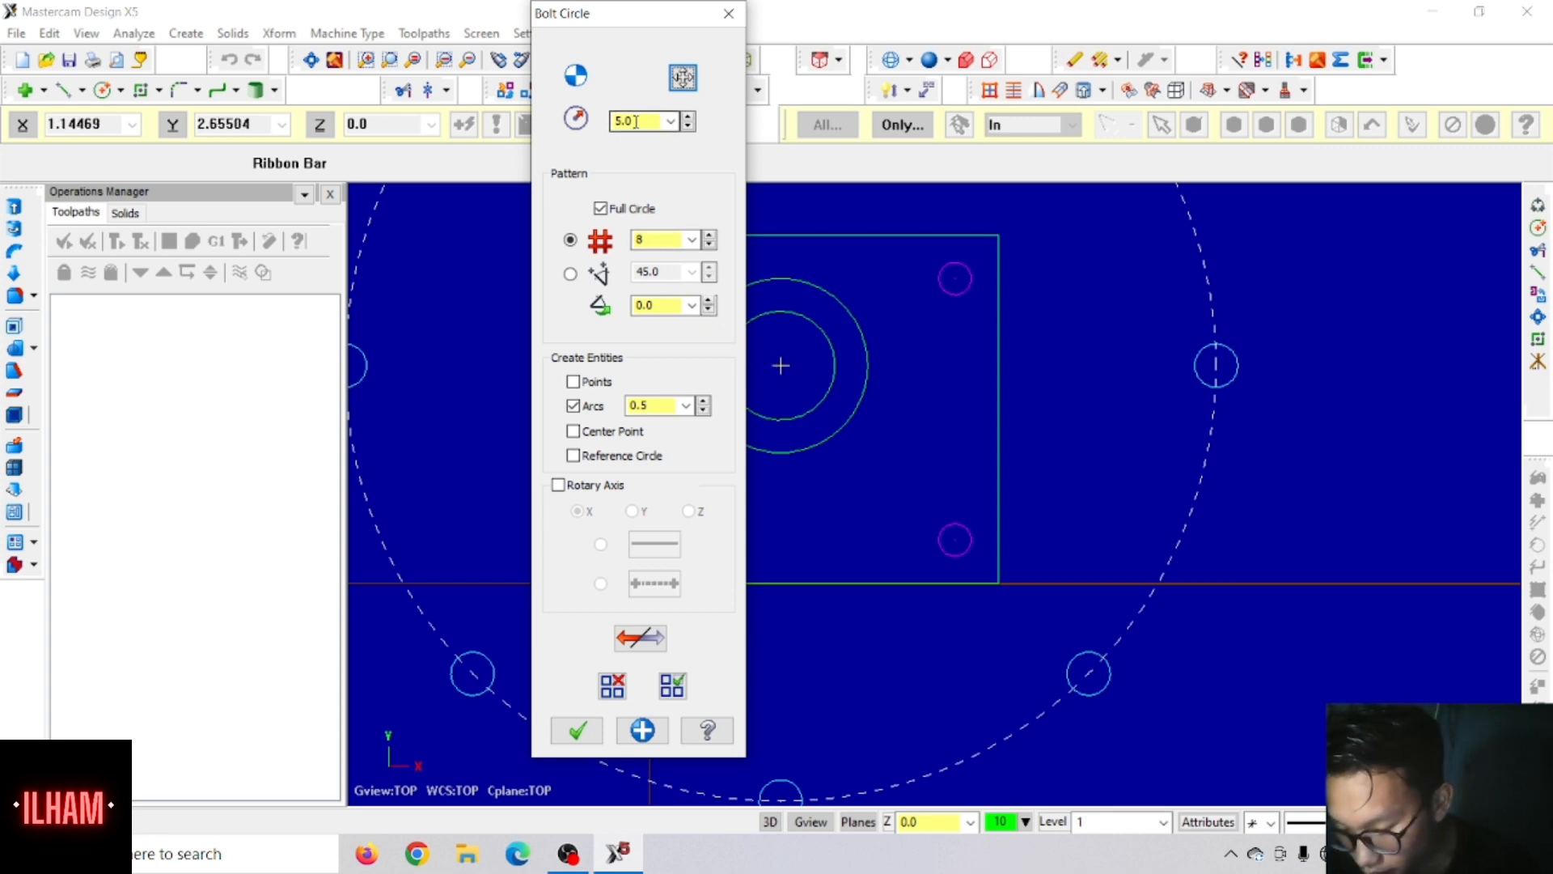
pyautogui.moveTo(650, 119); pyautogui.dragTo(611, 129)
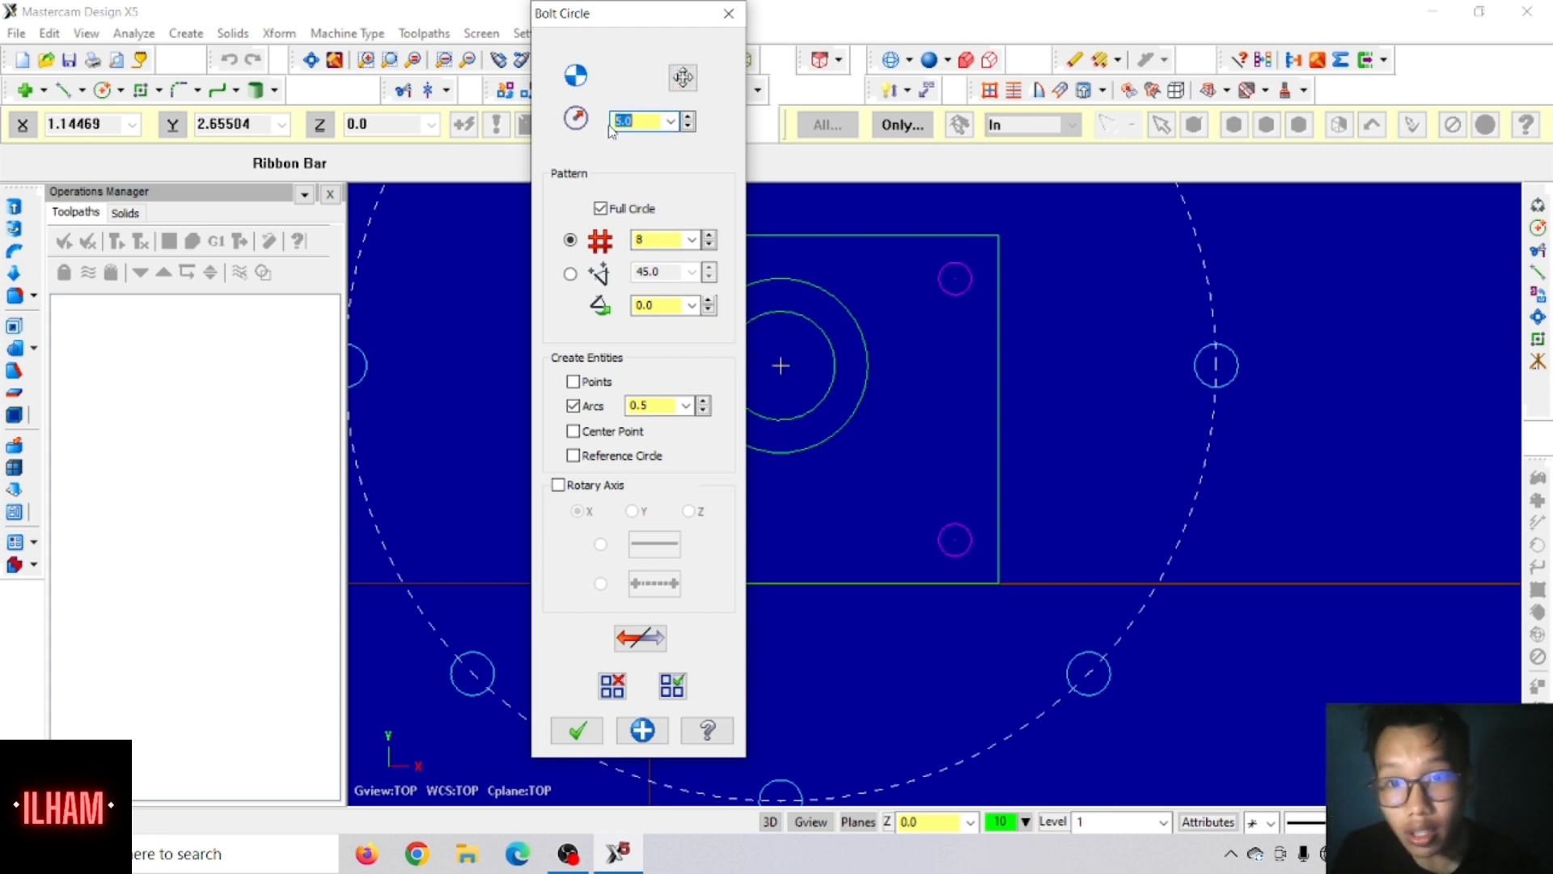
pyautogui.write('.')
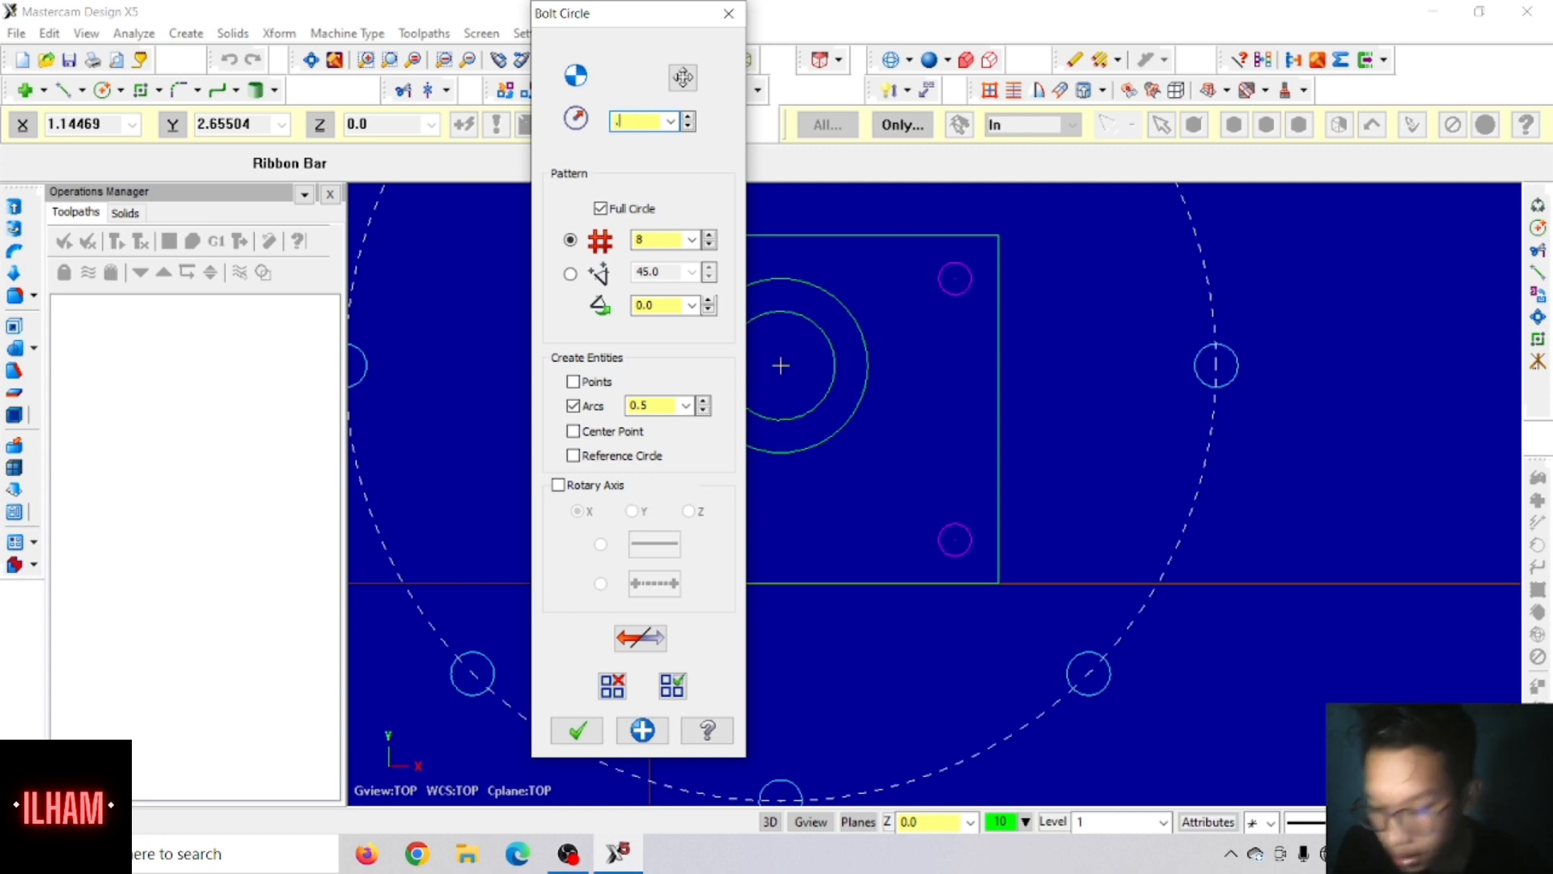
pyautogui.write('81')
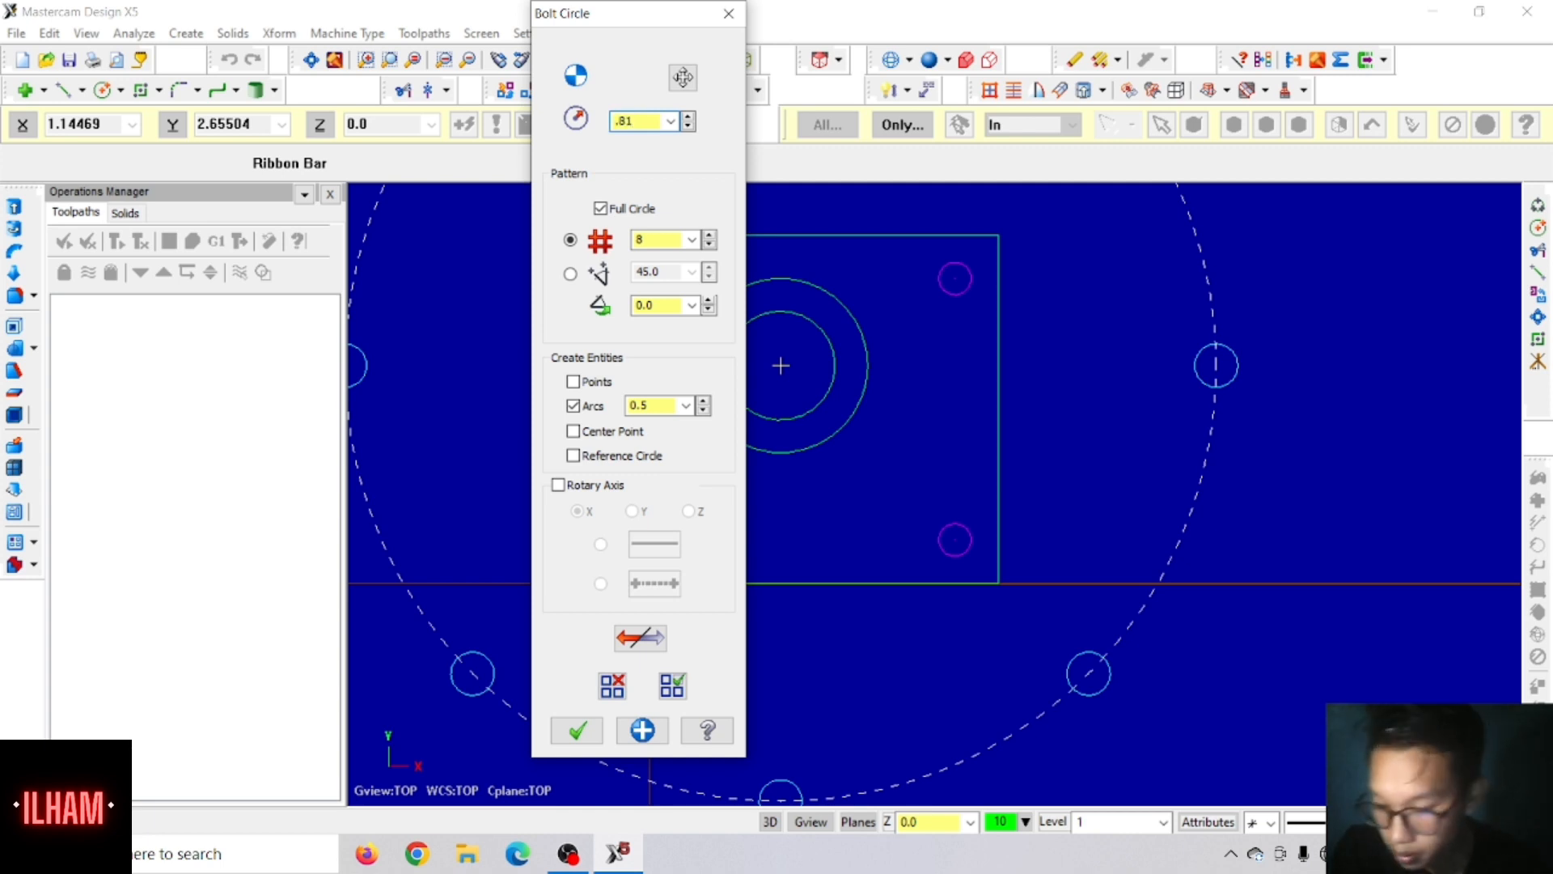
pyautogui.write('25')
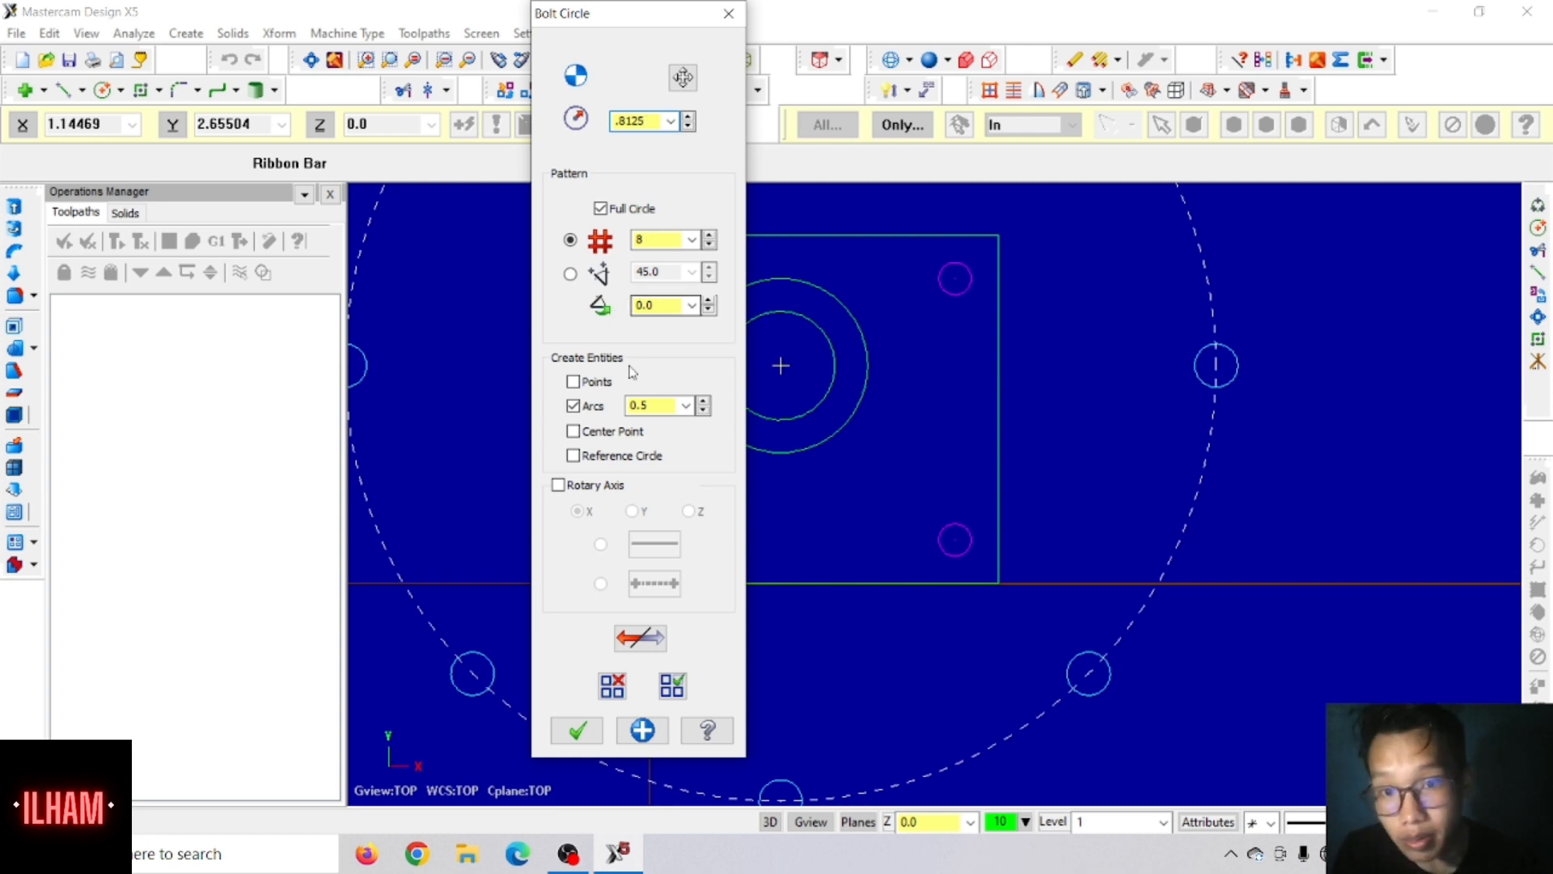
# Step: Set the bolt circle's arc diameter to 0.1875 and create the full-circle pattern of 8 holes
pyautogui.doubleClick(653, 405)
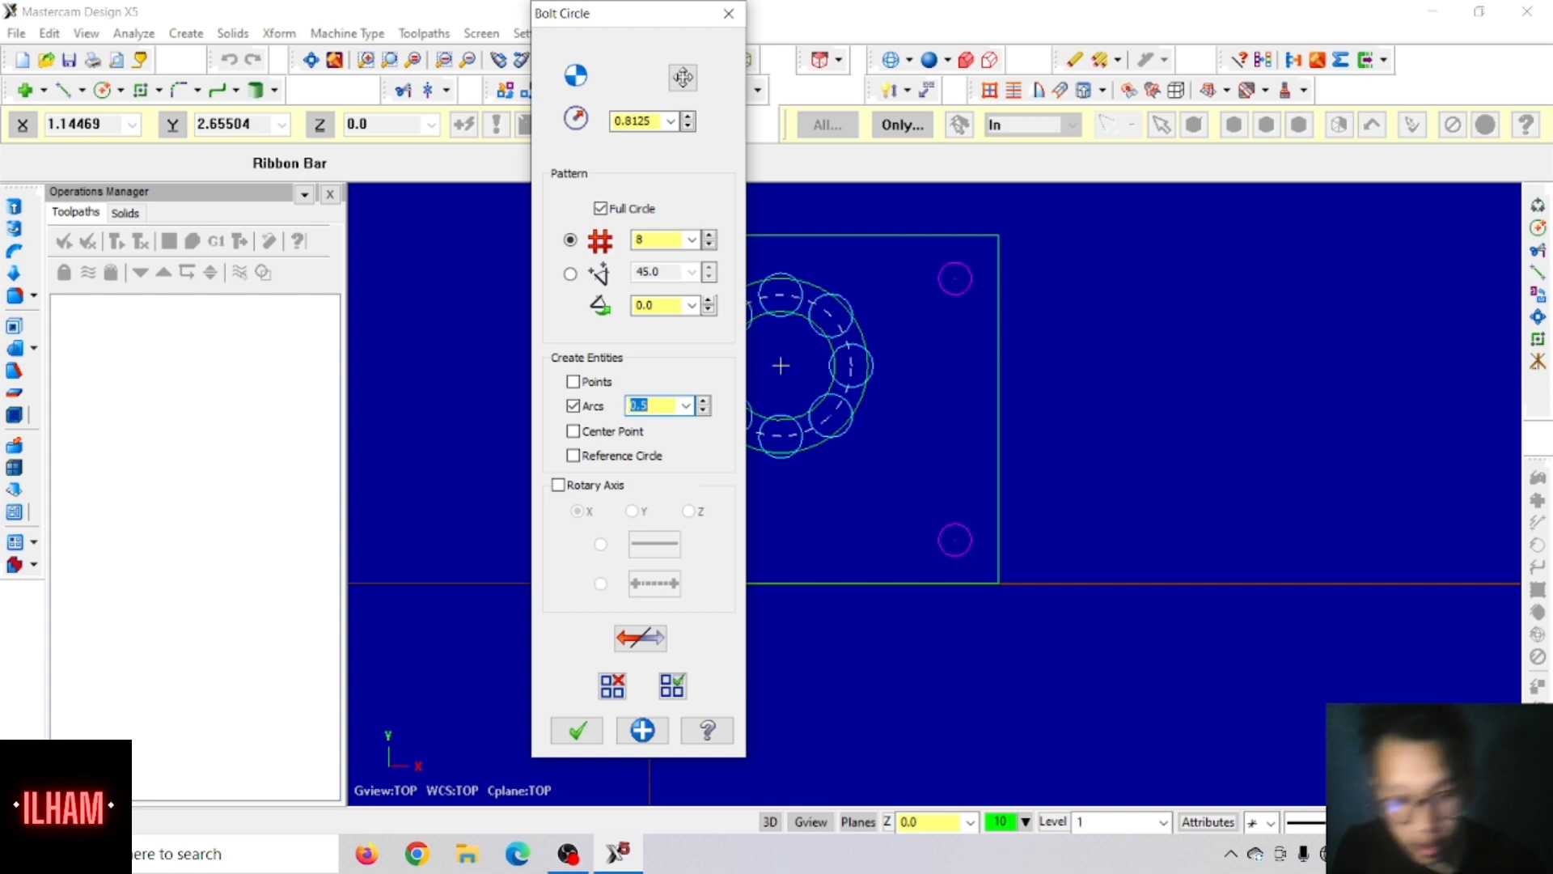
pyautogui.write('.1')
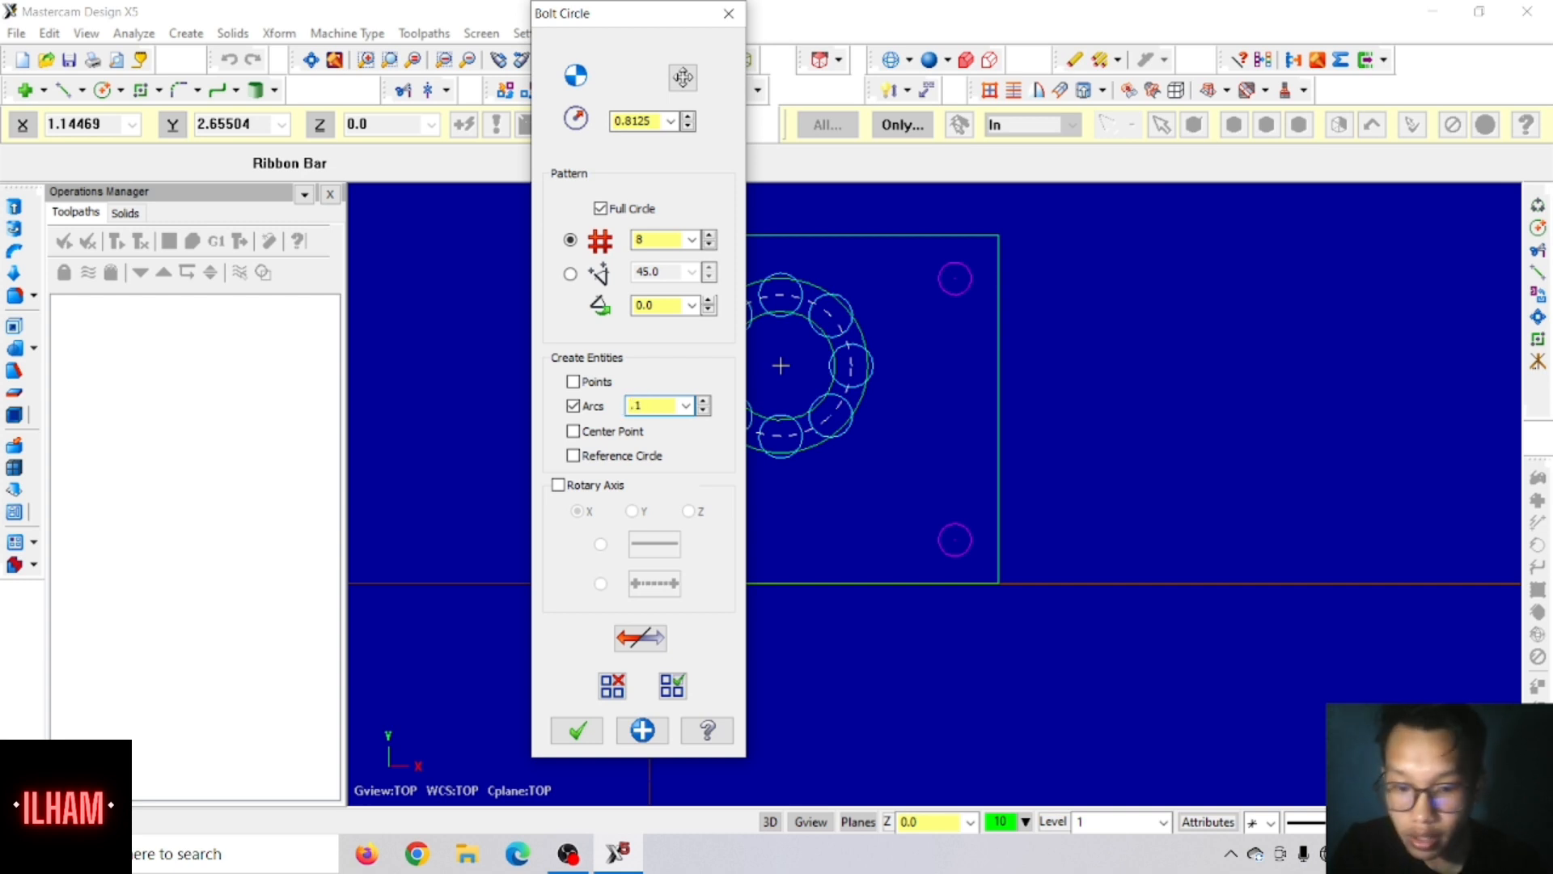
pyautogui.write('875')
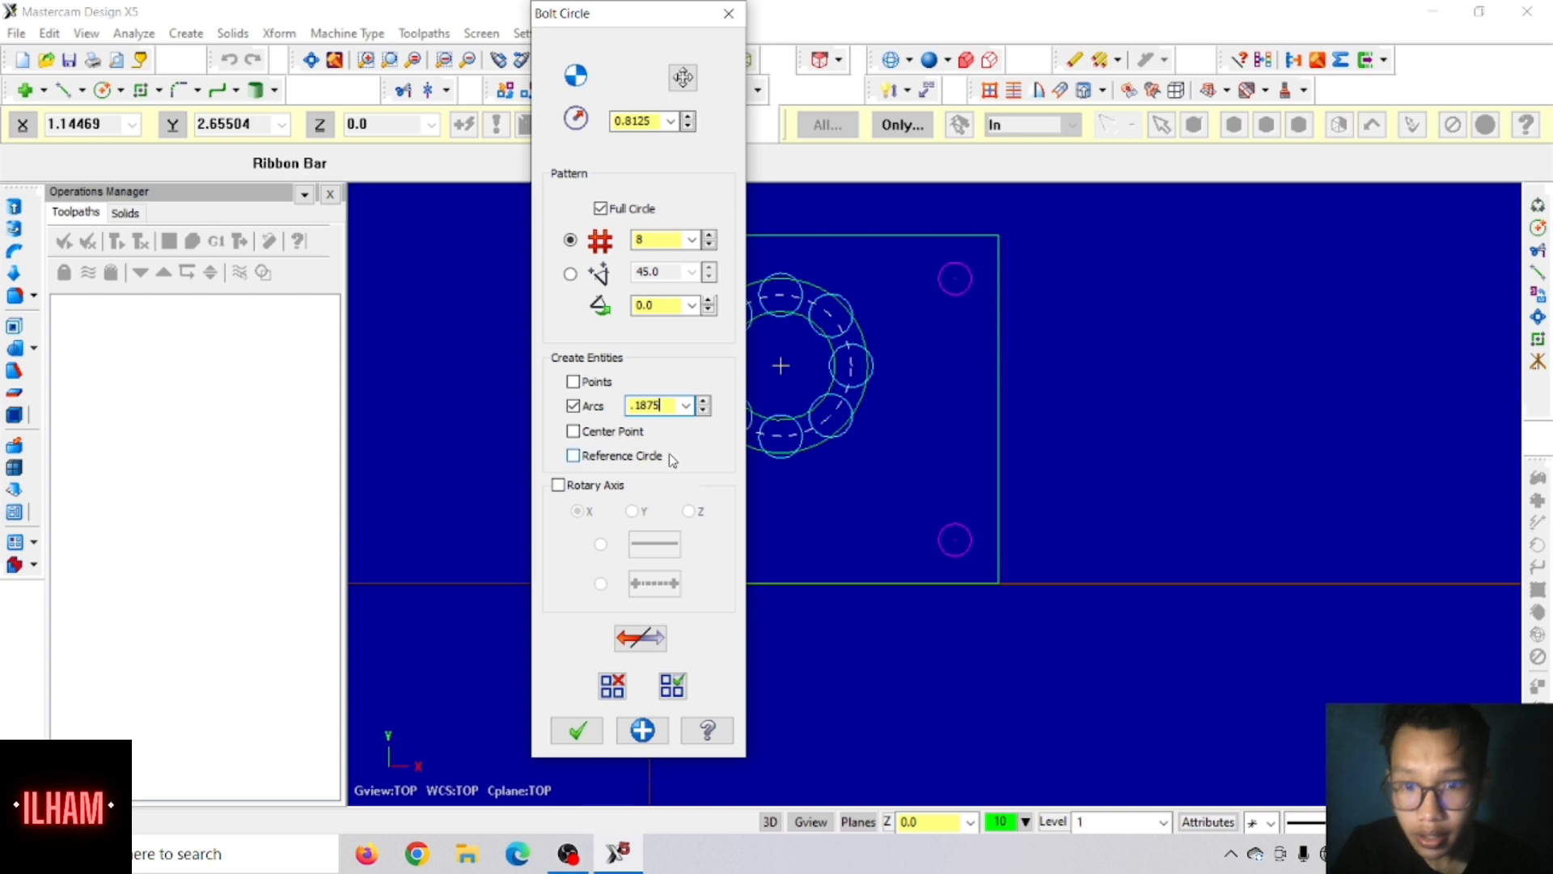
pyautogui.press('Tab')
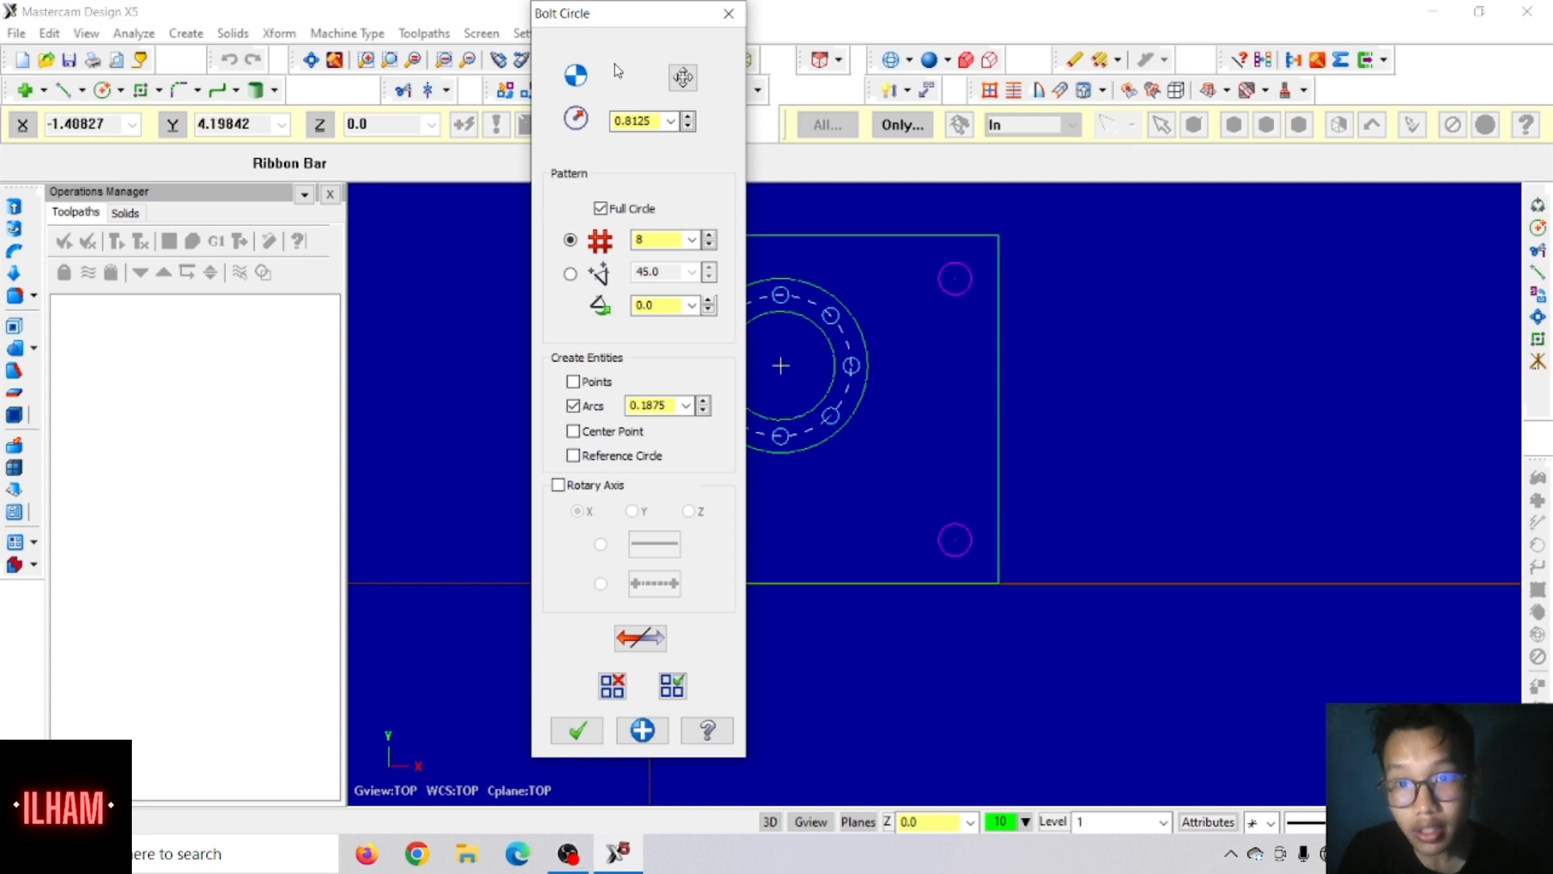
pyautogui.moveTo(639, 19); pyautogui.dragTo(249, 53)
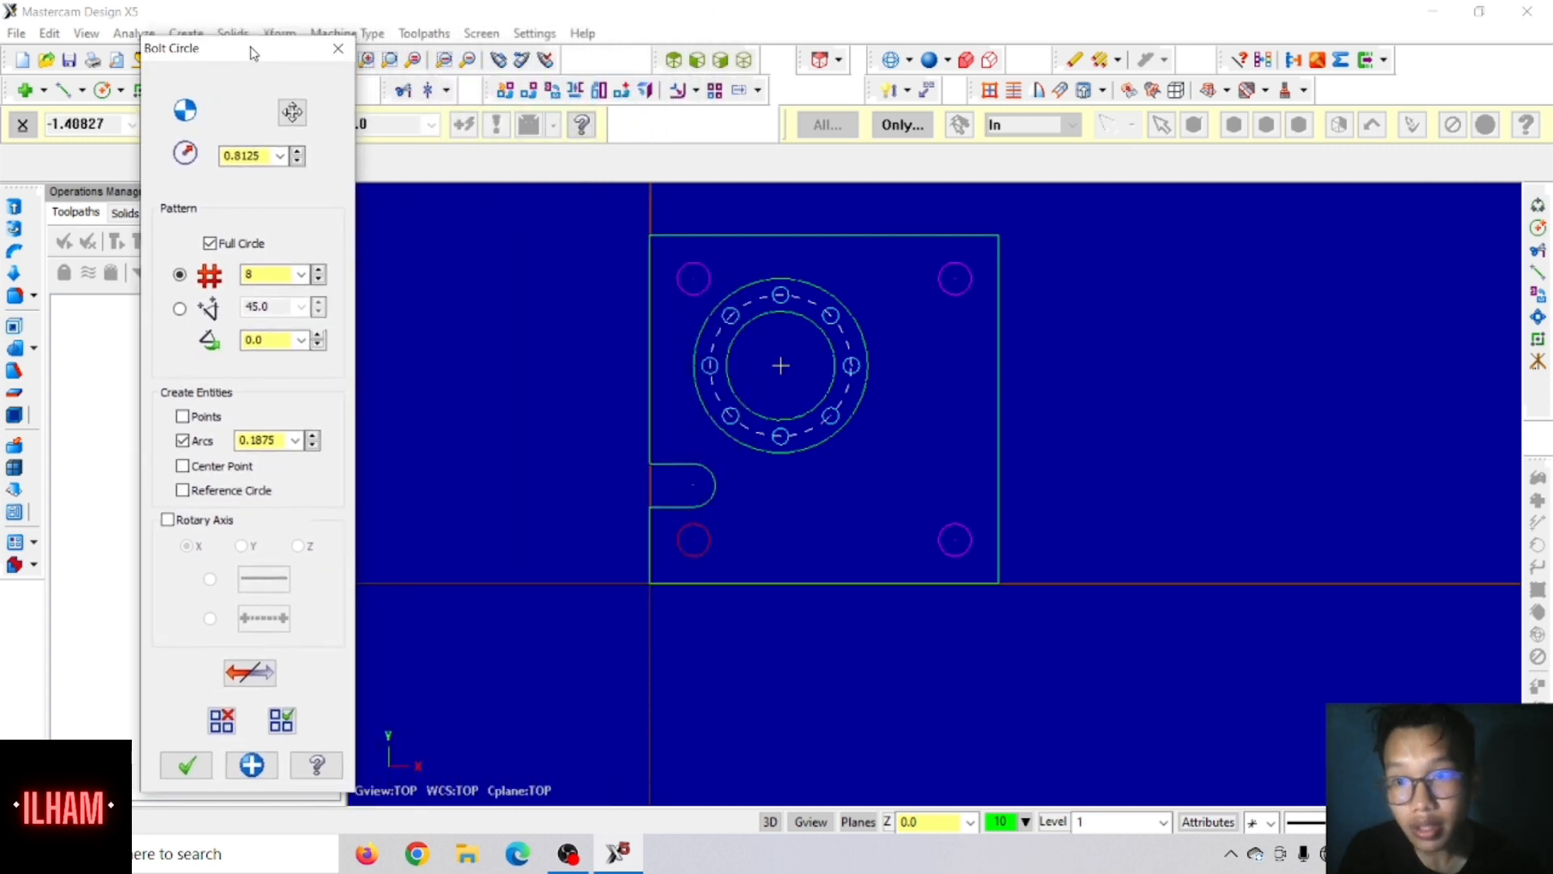
pyautogui.click(183, 765)
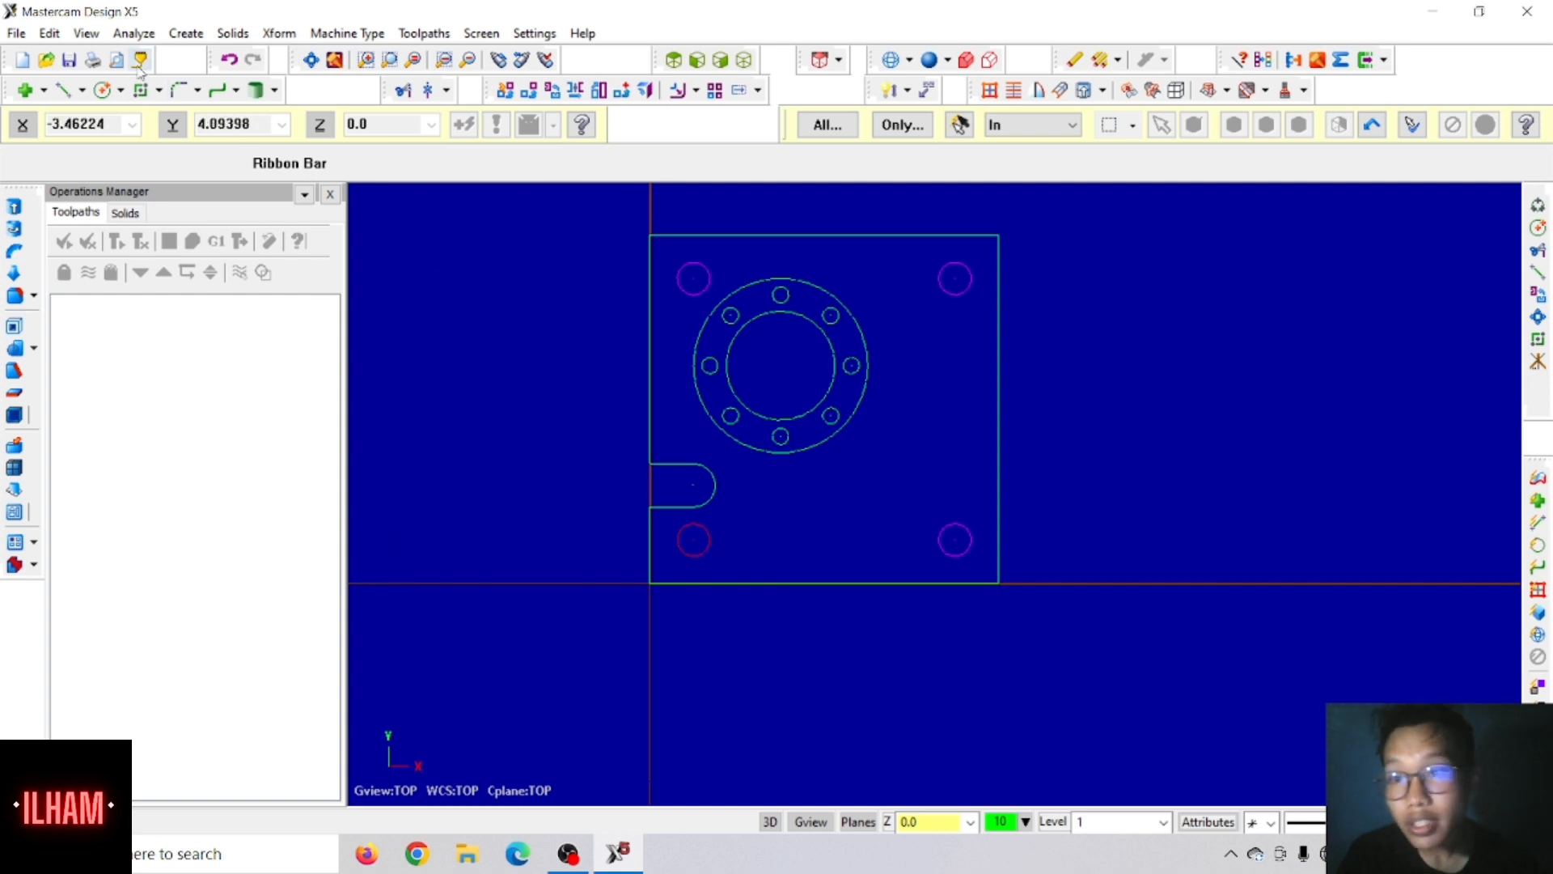
# Step: Draw a circle of diameter 0.5 centred at X 4-.5 and Y 4-1.25, below the plate's upper-right hole
pyautogui.click(103, 90)
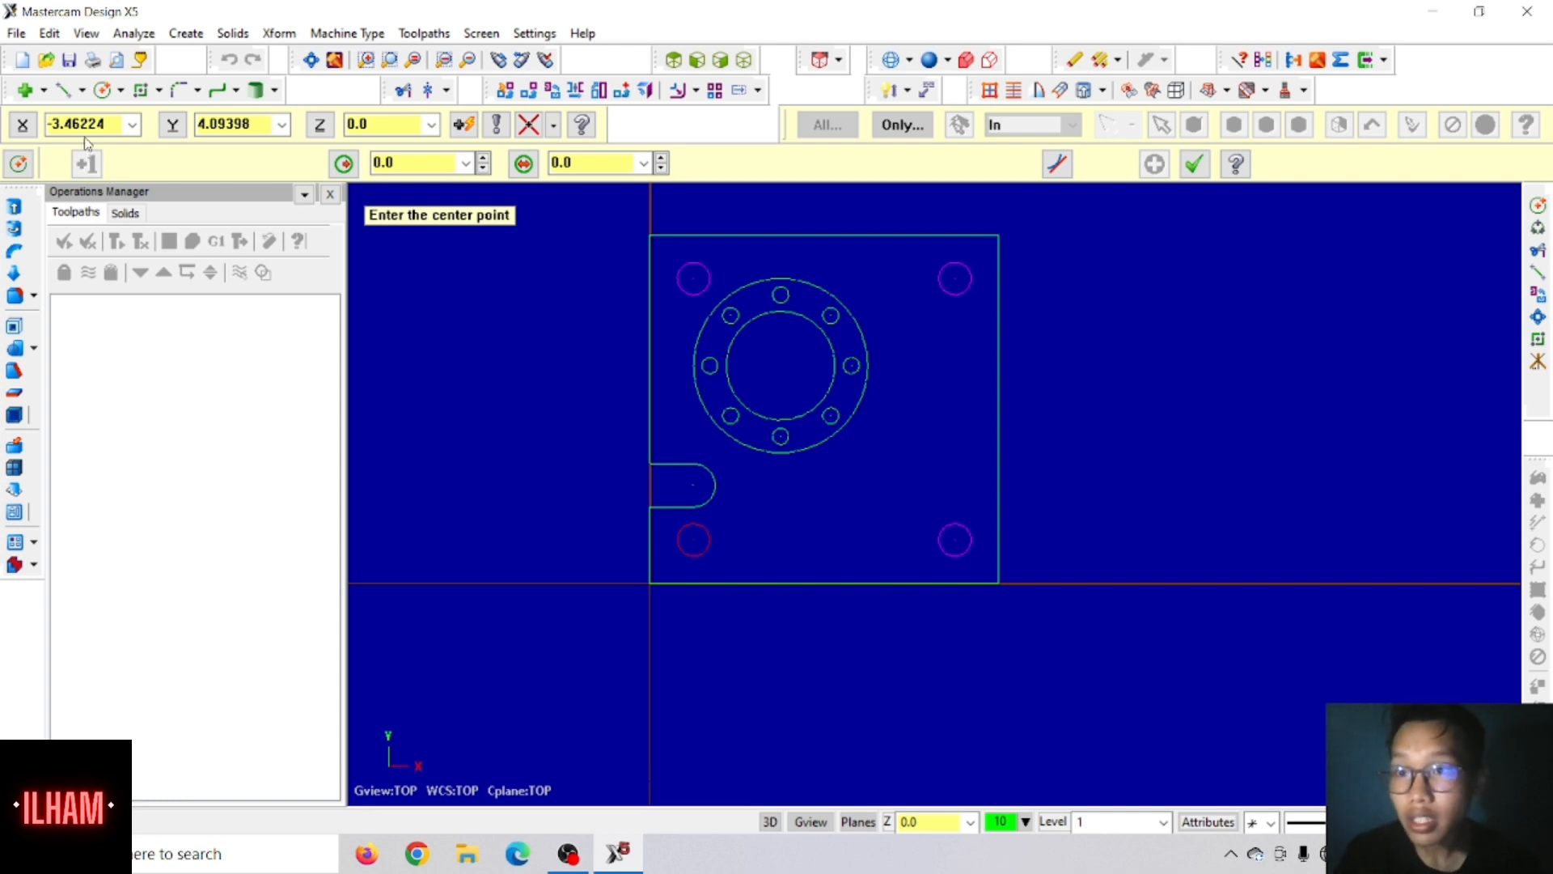
pyautogui.click(22, 124)
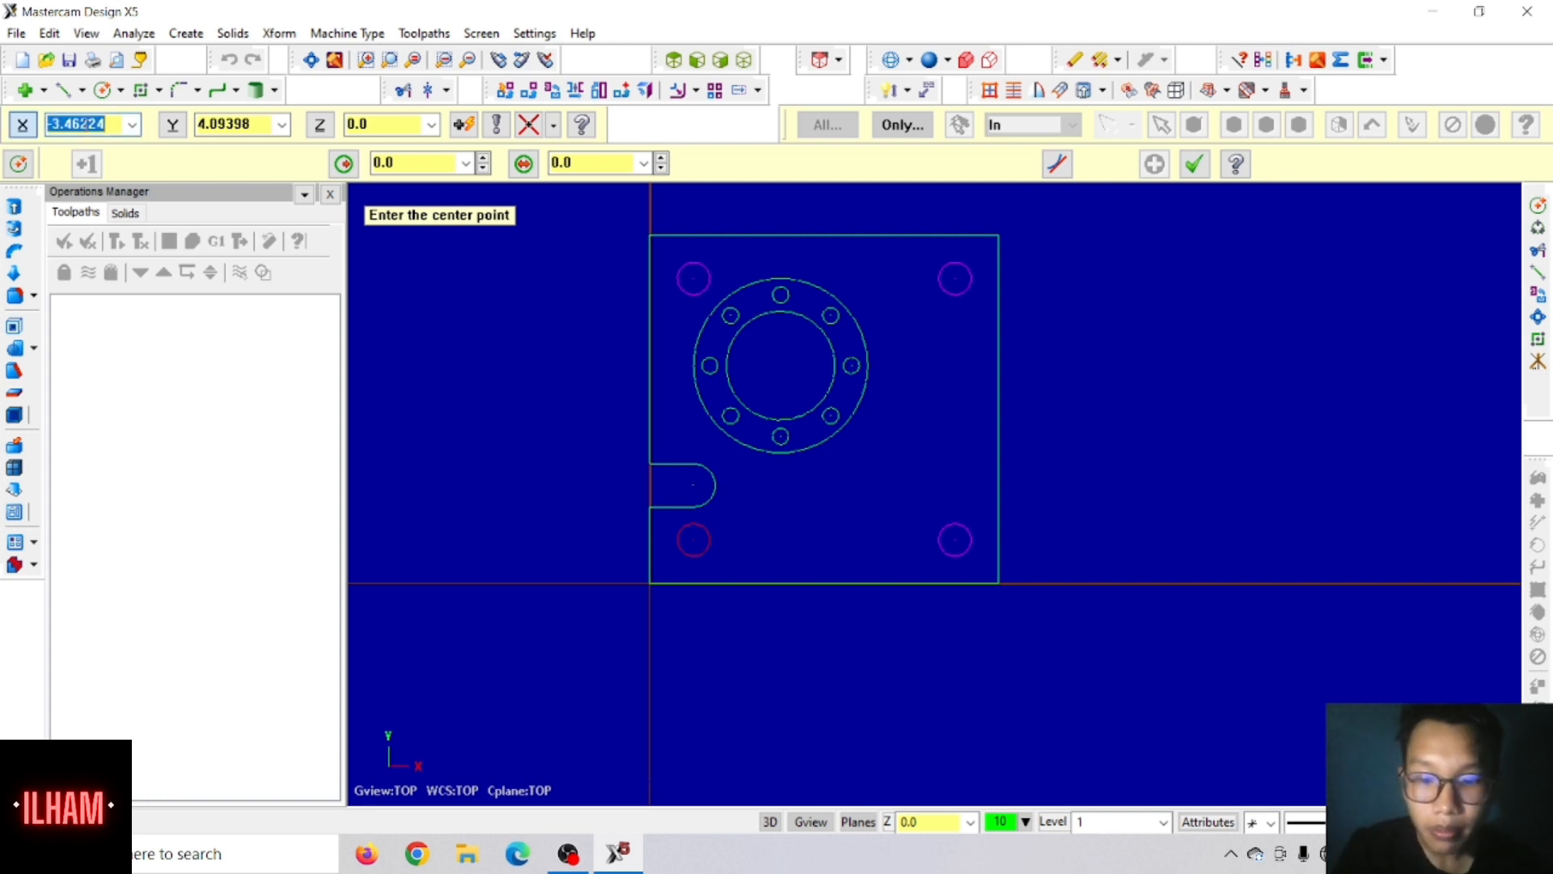
pyautogui.write('4')
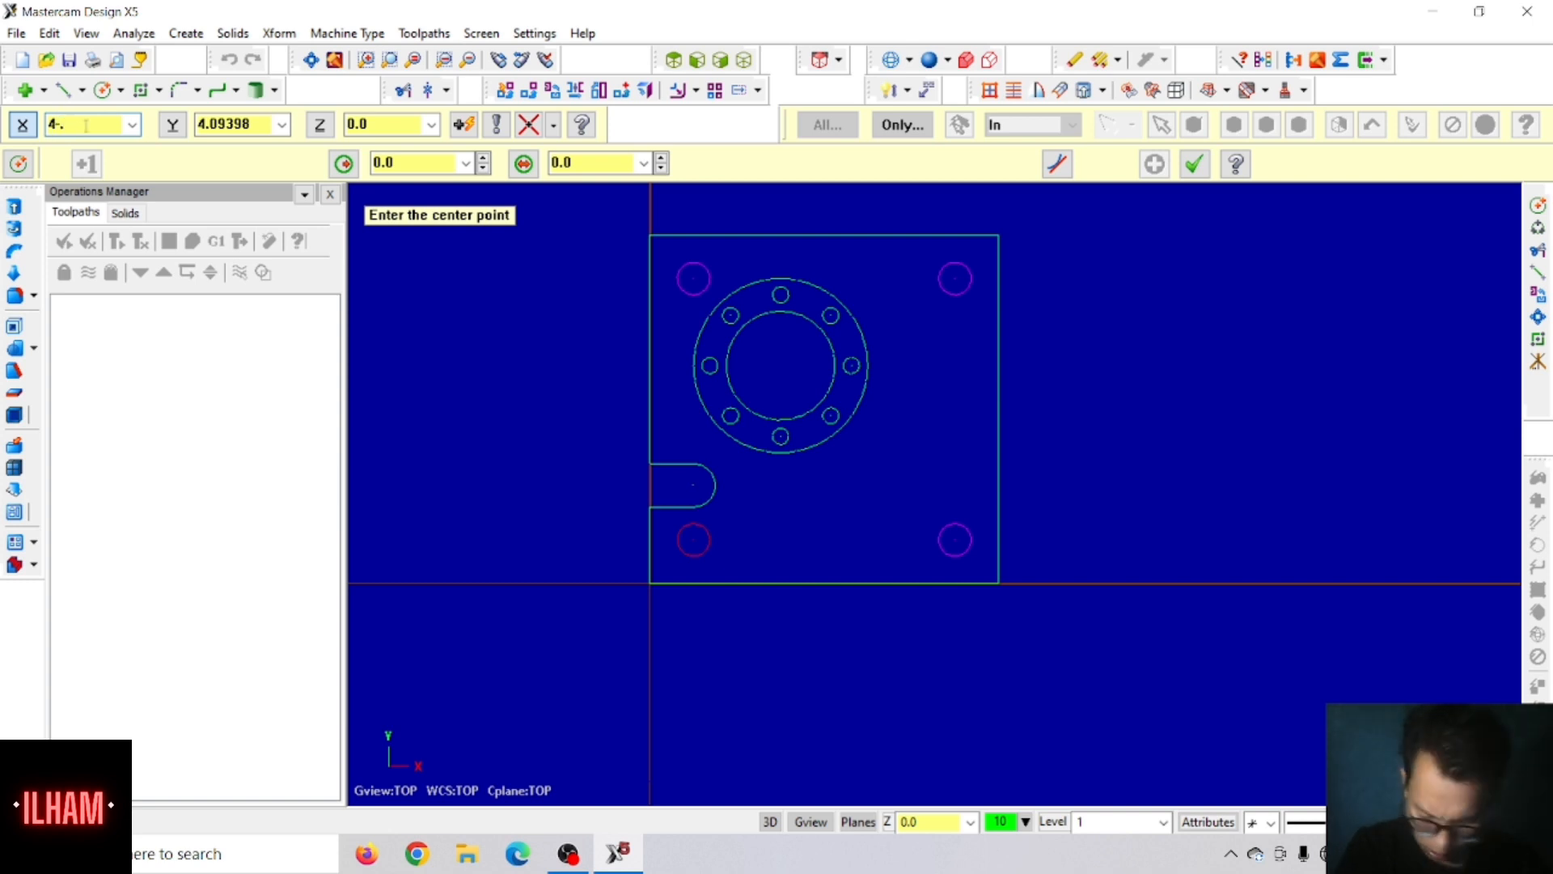
pyautogui.write('.5')
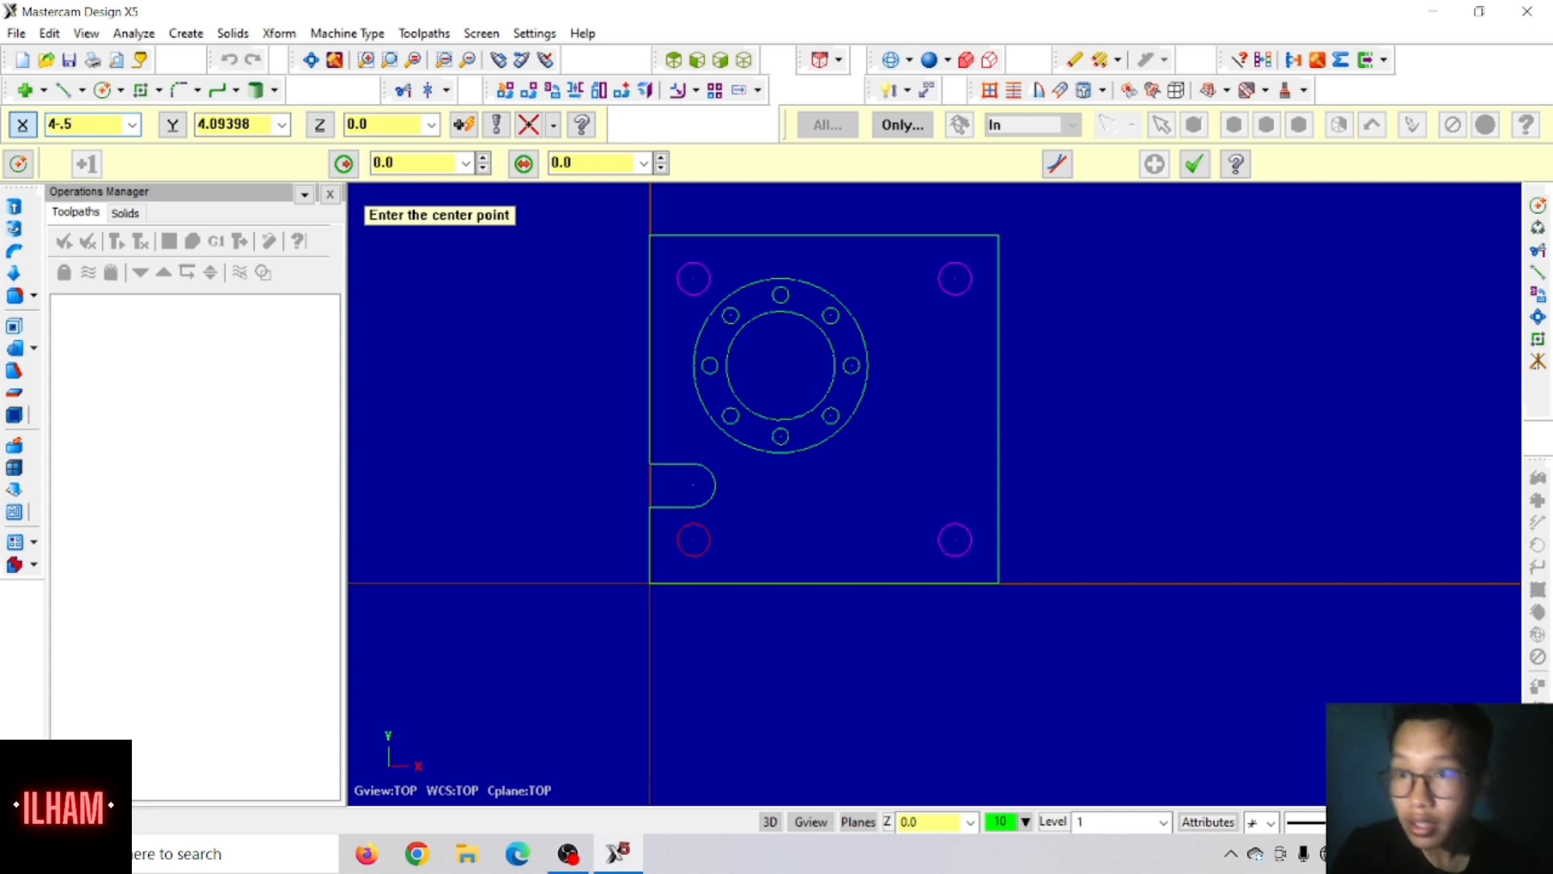
pyautogui.press('Tab')
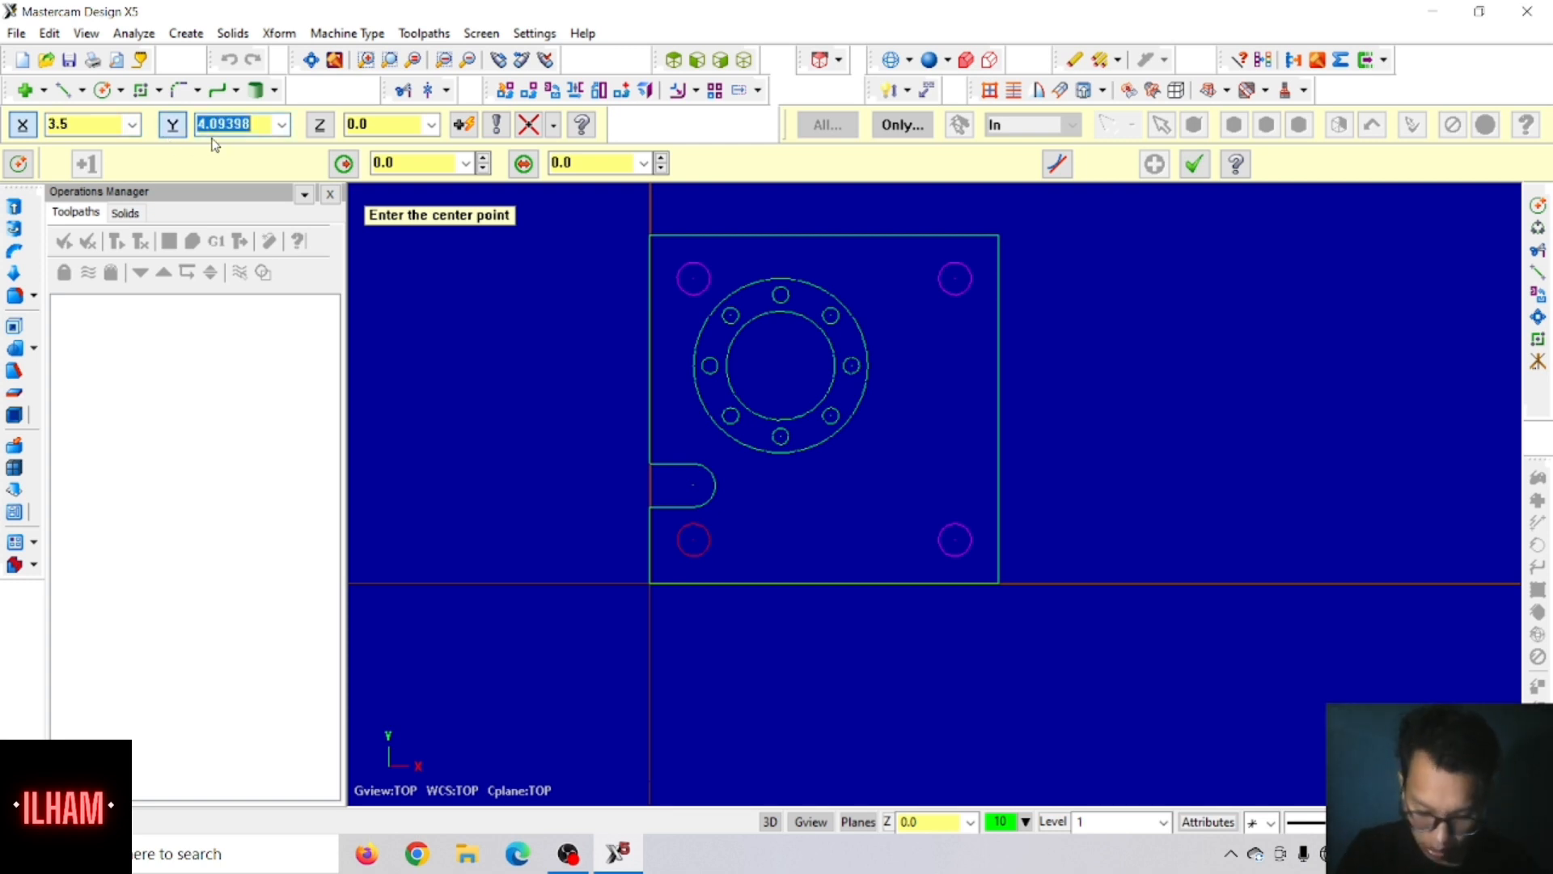
pyautogui.write('4')
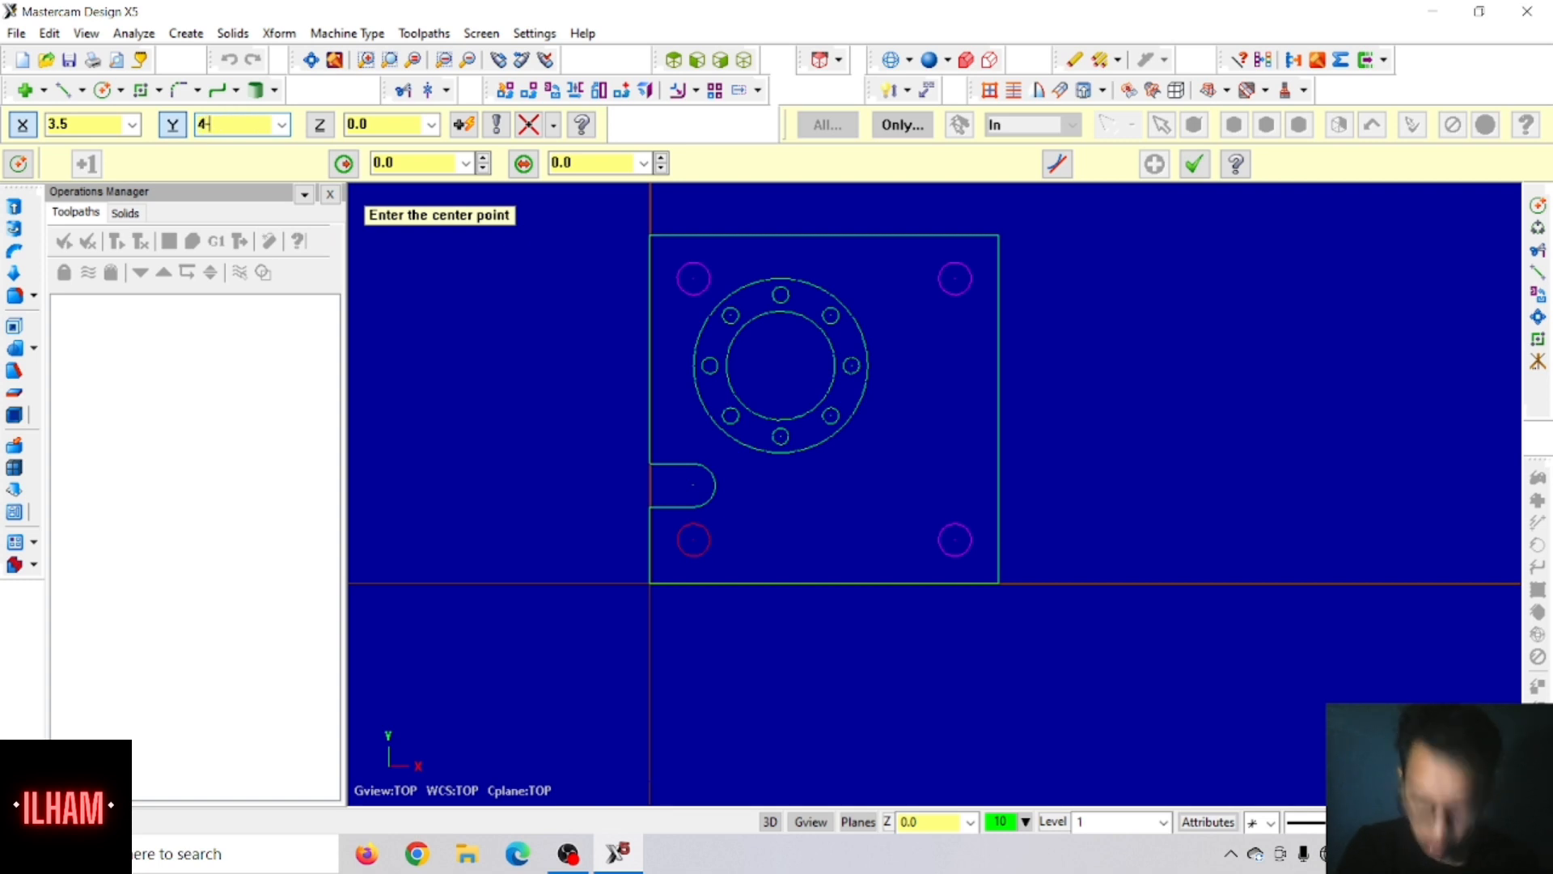
pyautogui.write('-1.25')
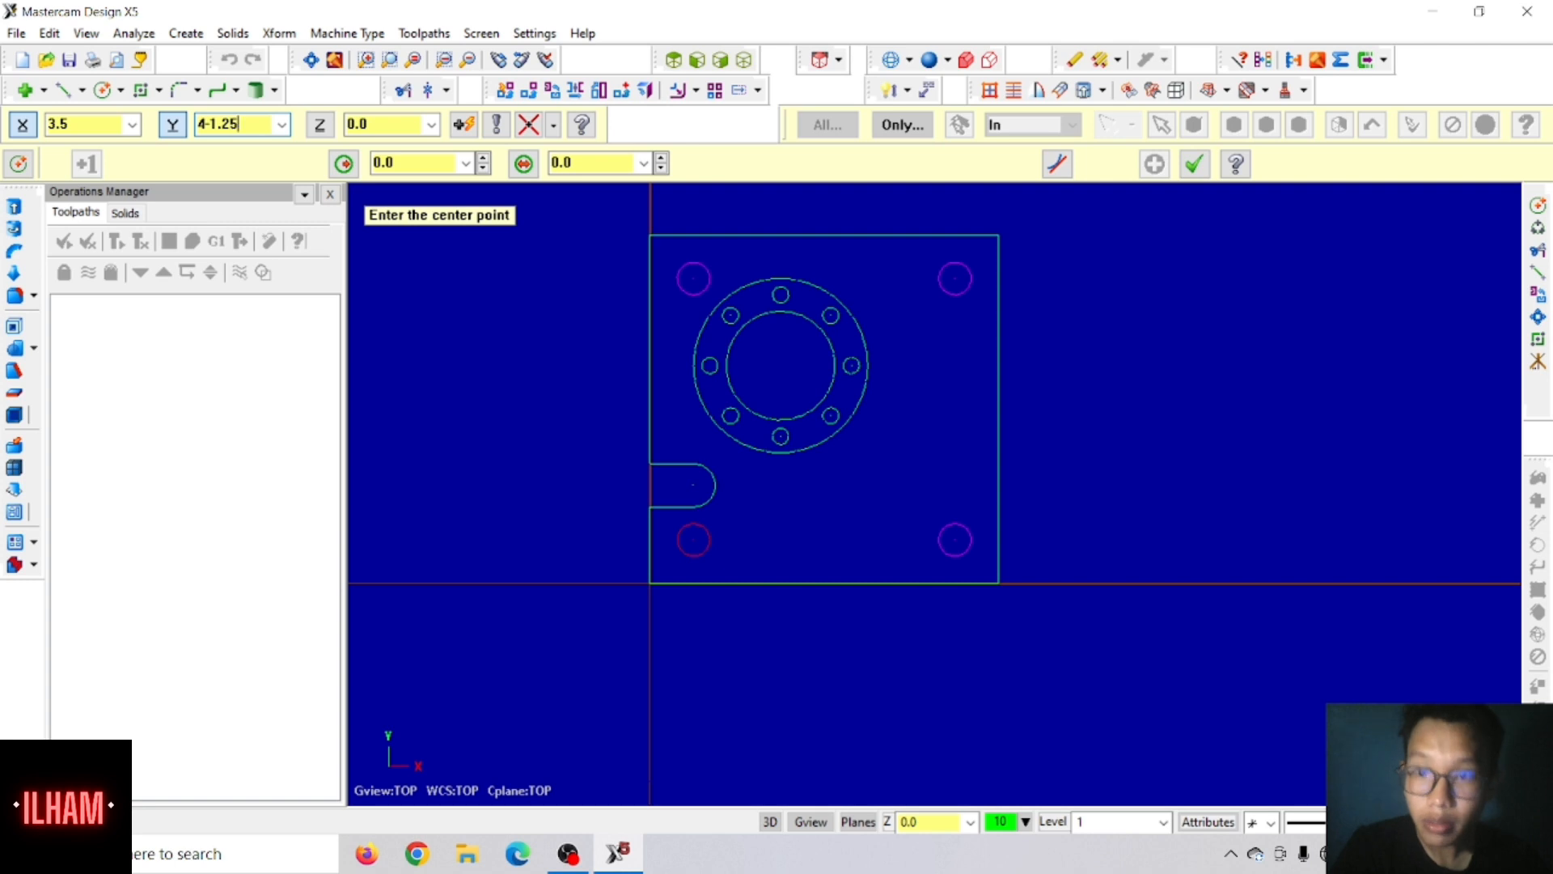
pyautogui.press('Tab')
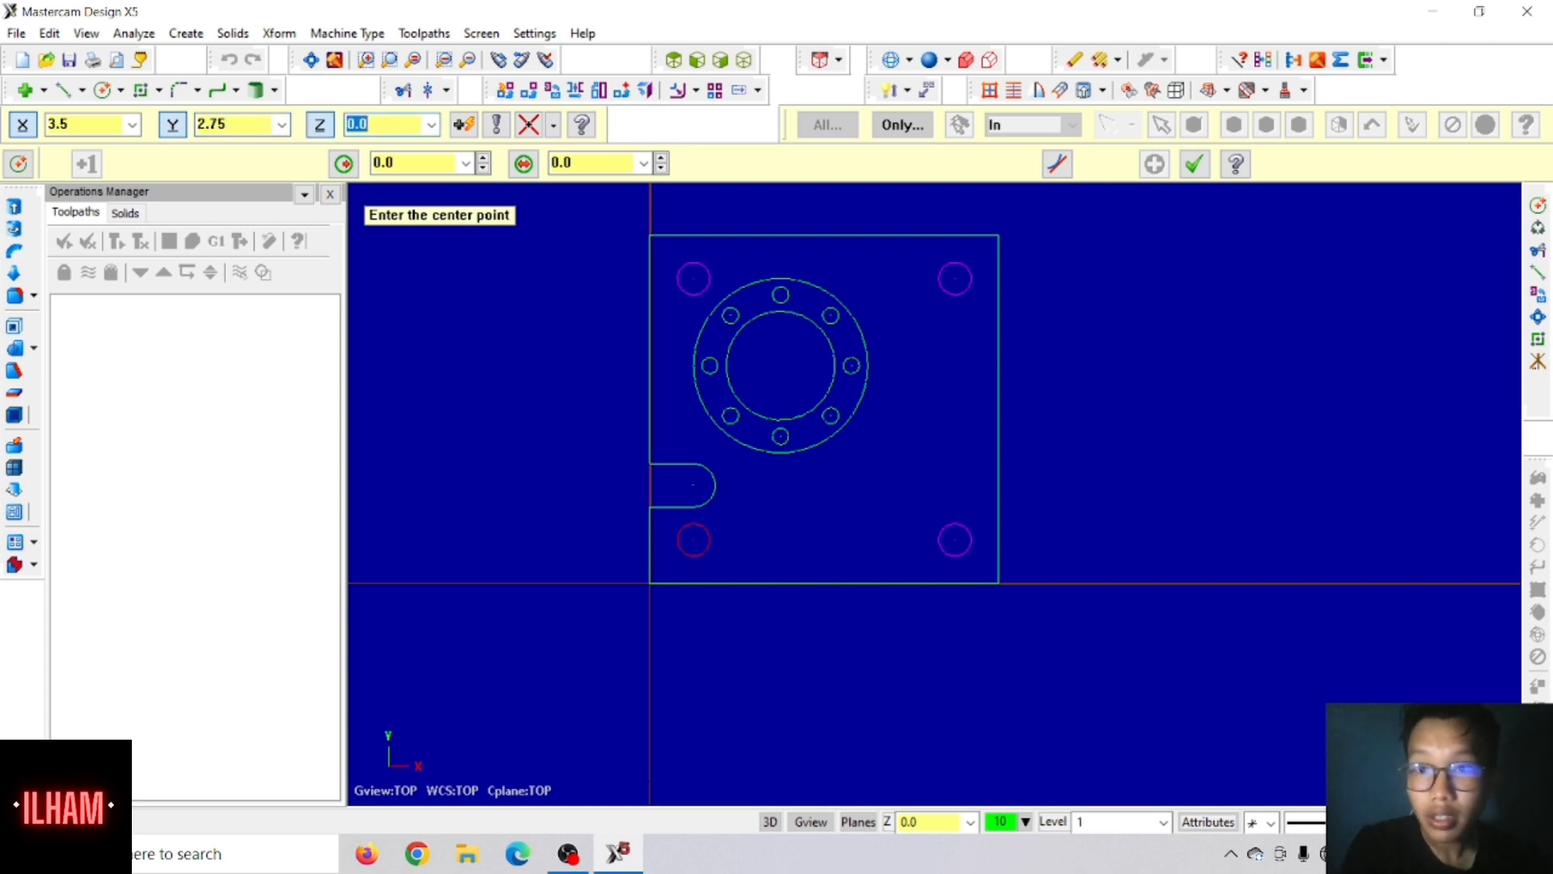
pyautogui.press('Return')
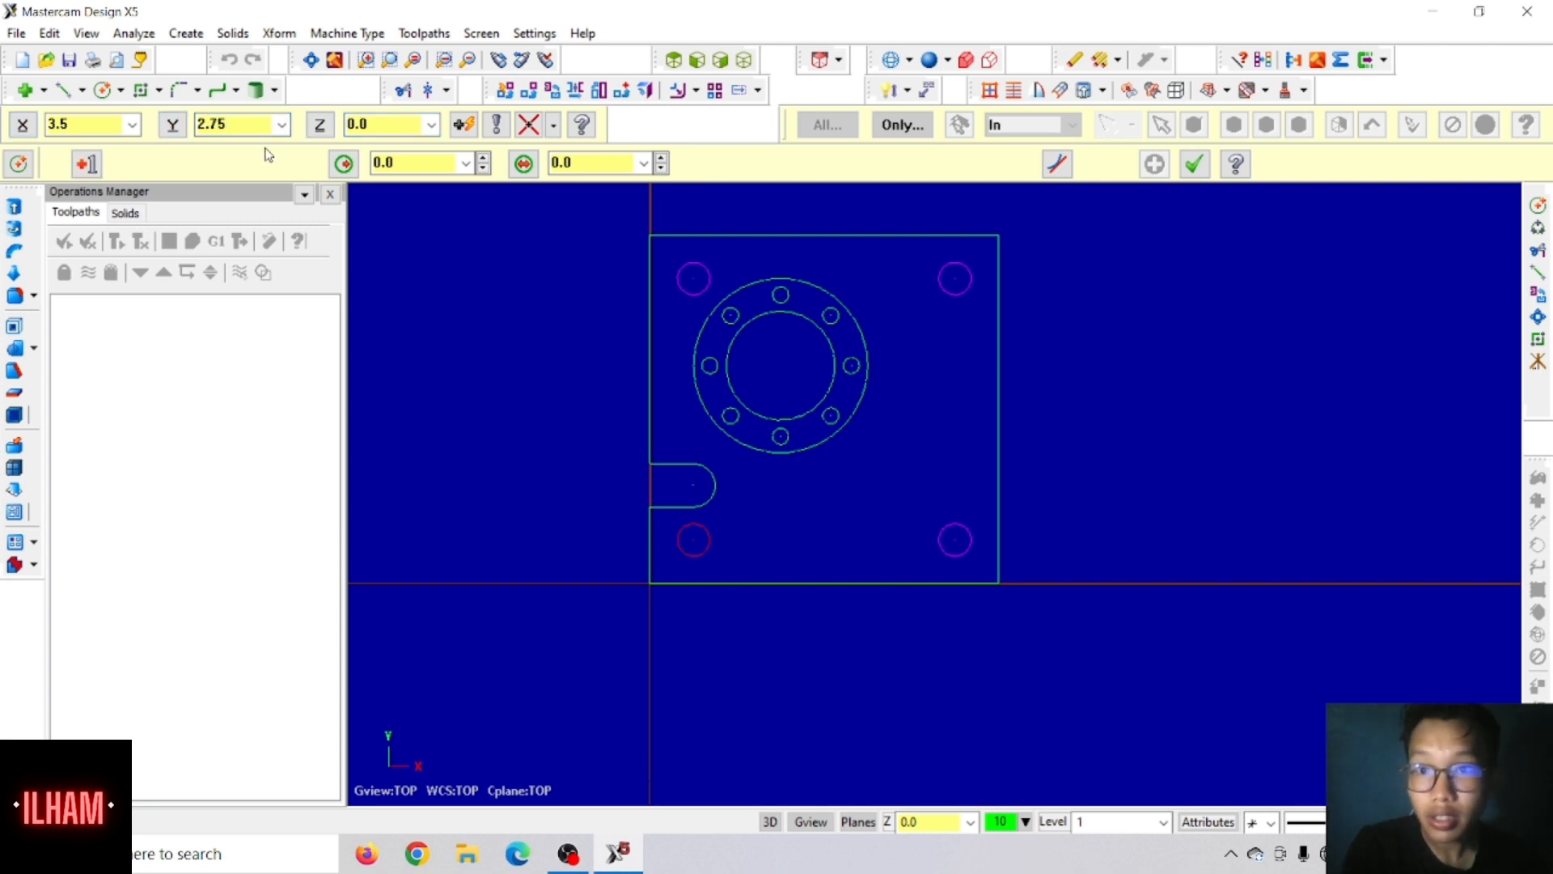
pyautogui.click(580, 165)
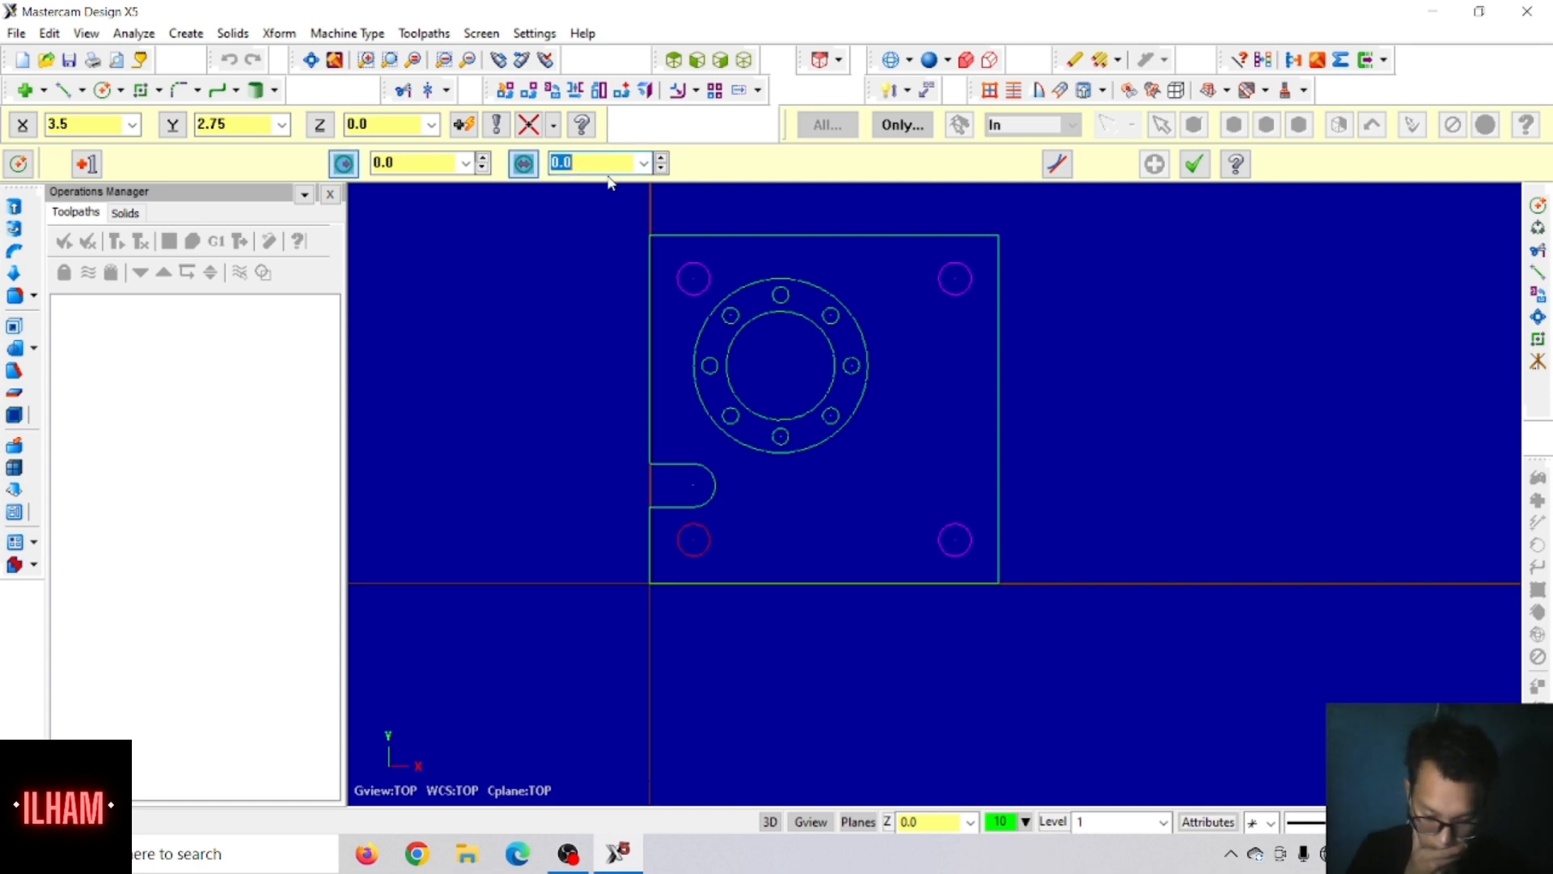
pyautogui.write('0.5')
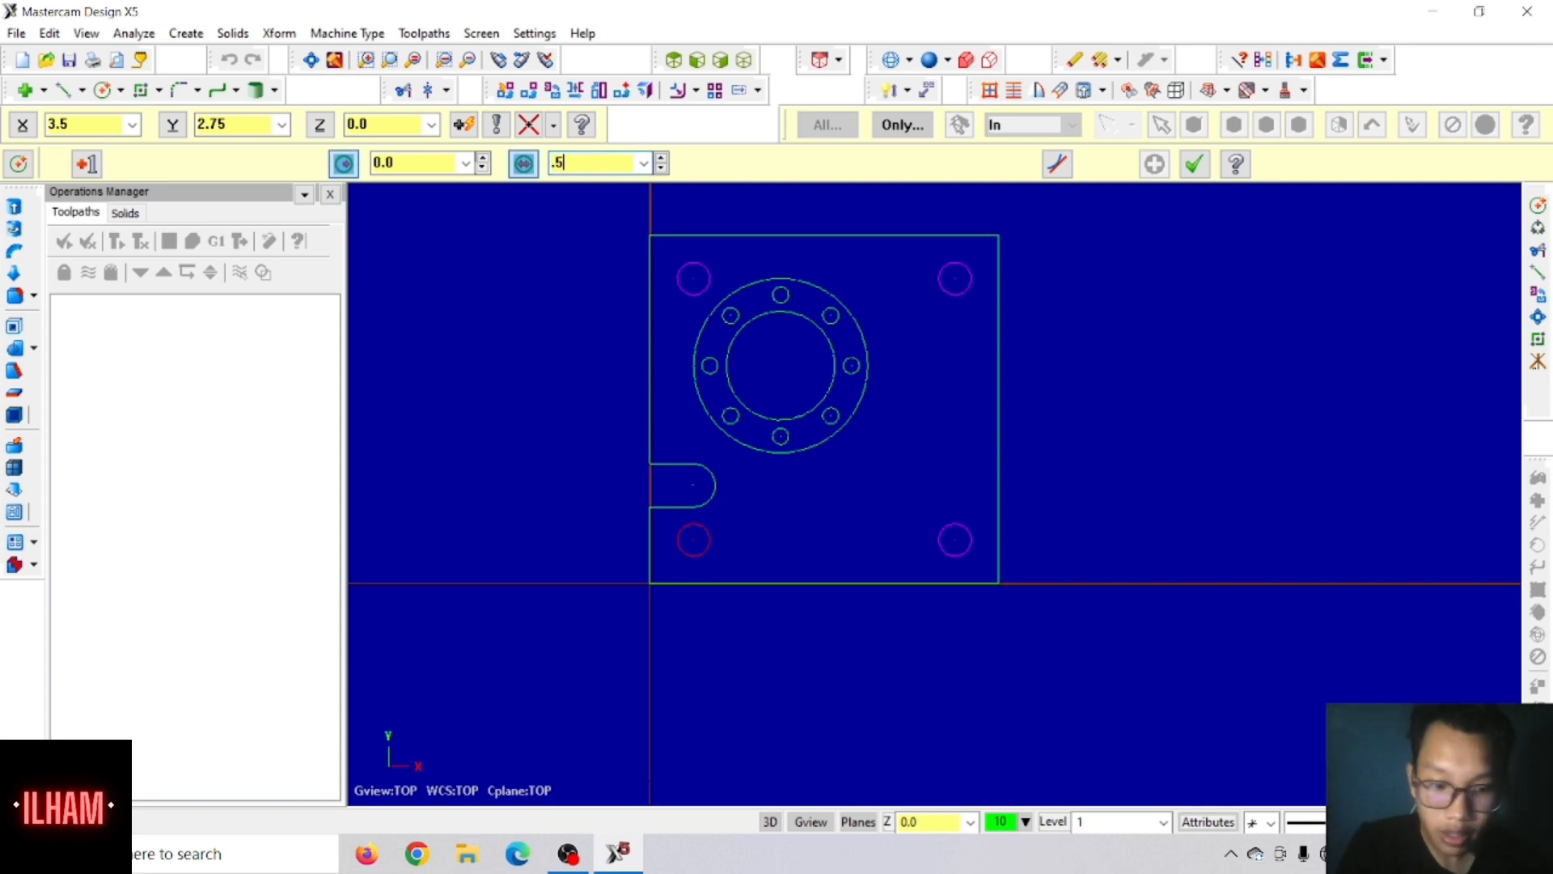
pyautogui.press('Return')
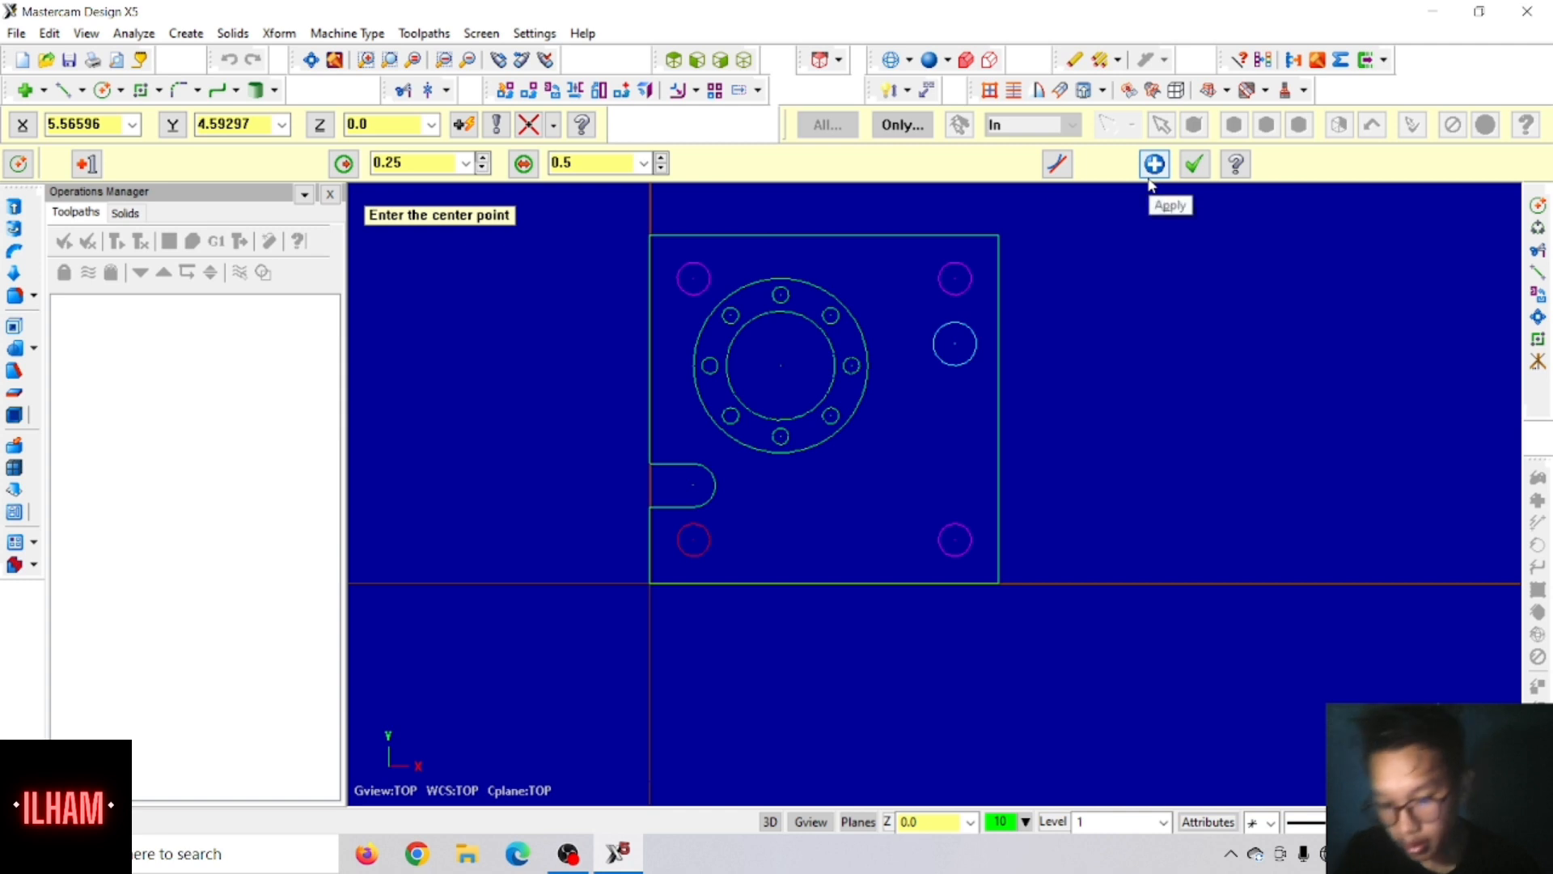
pyautogui.click(1194, 164)
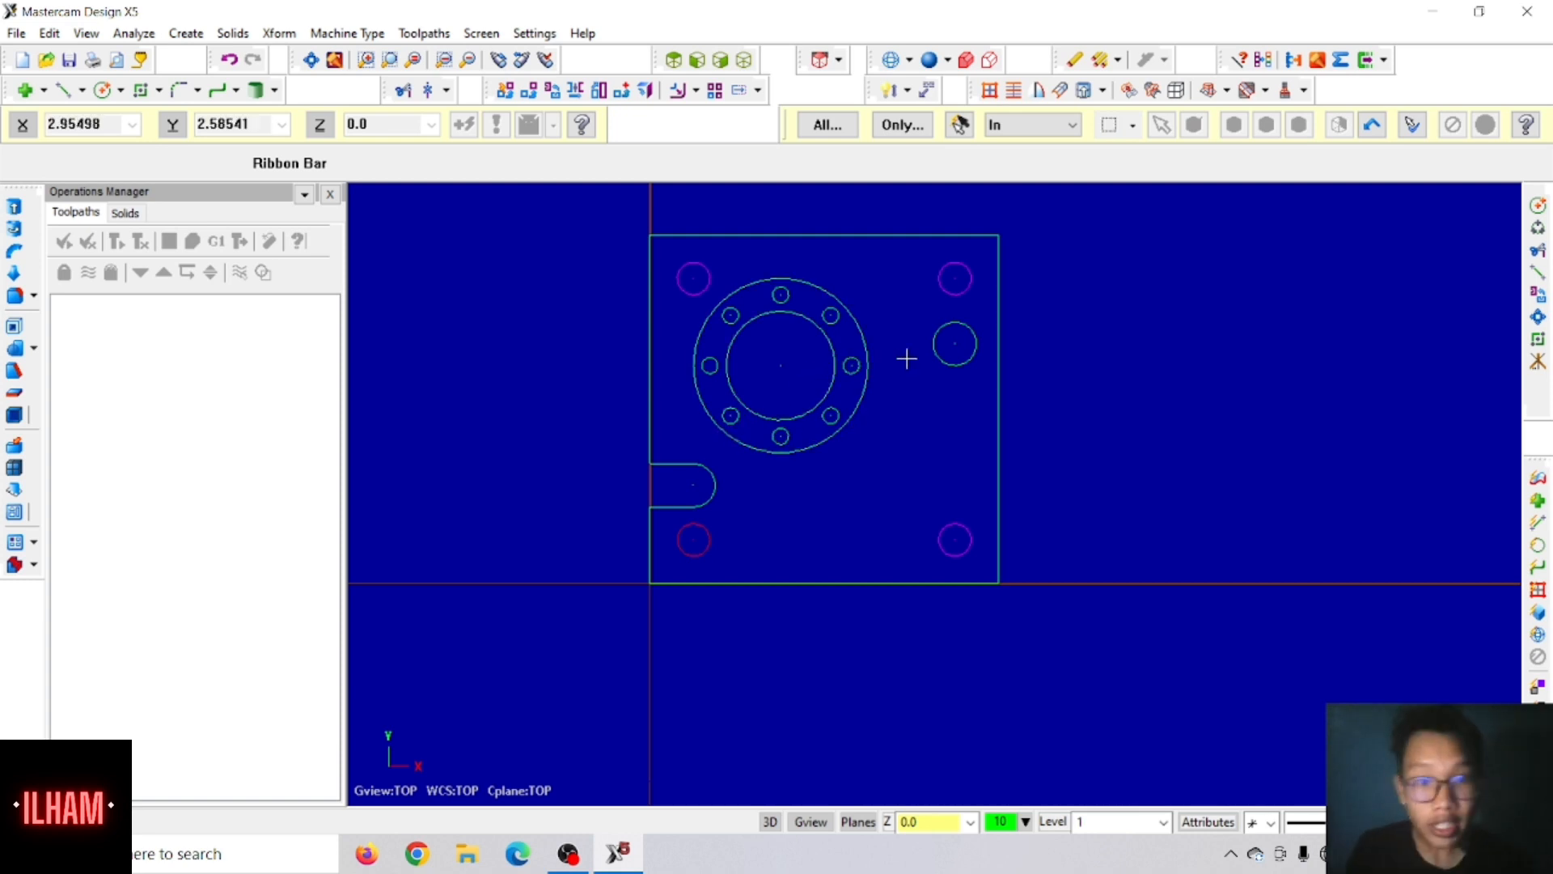
# Step: Copy the 0.5-diameter circle 1.46 downward along Y with Translate, reversing the direction so the copy lies inside the plate
pyautogui.click(933, 339)
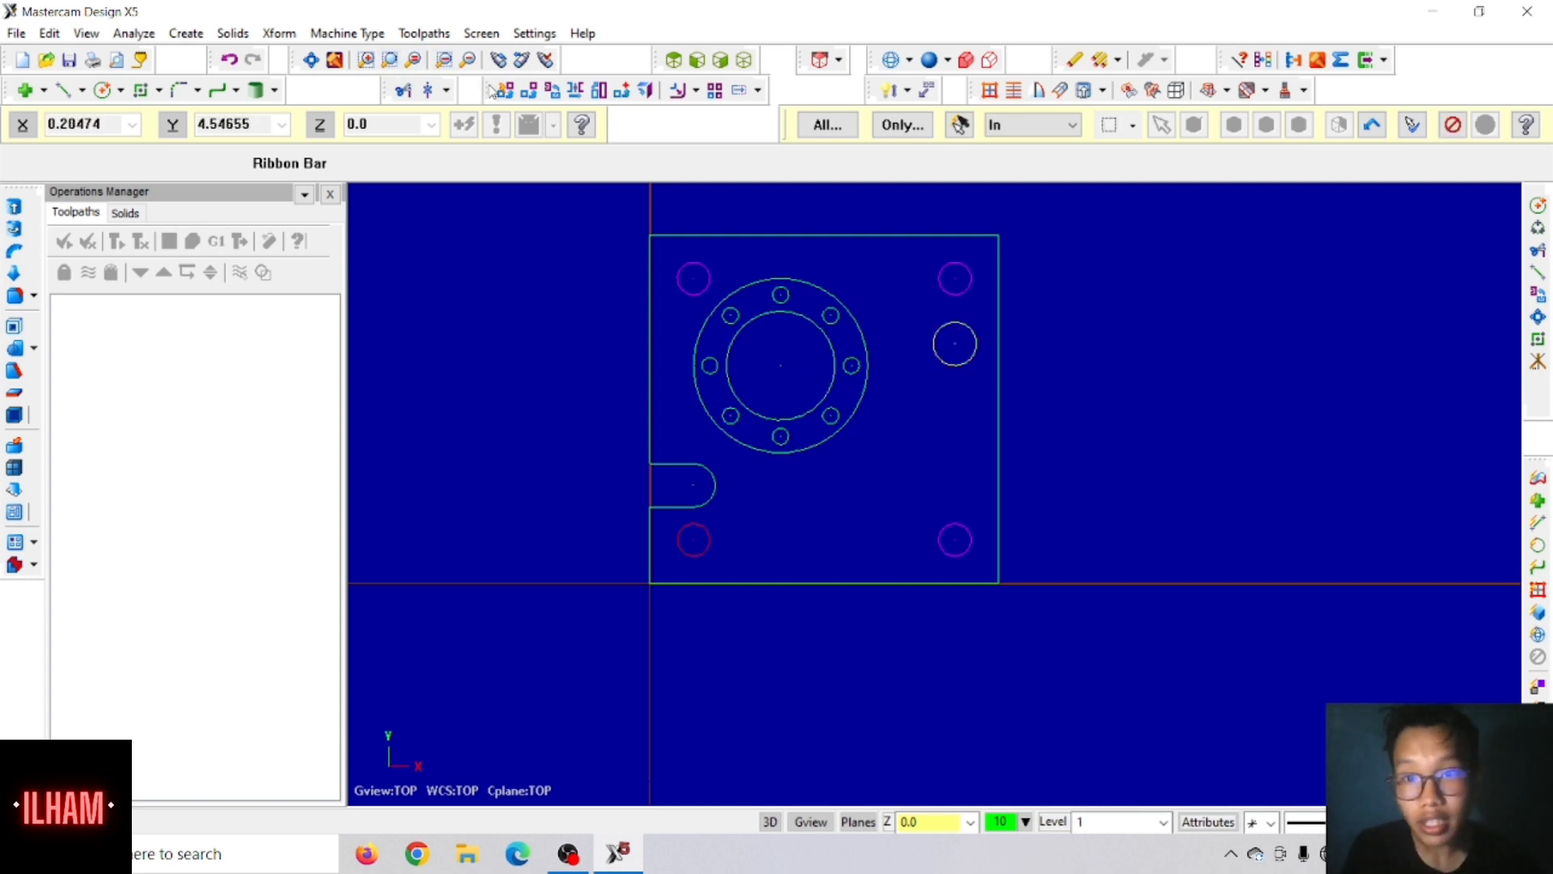
pyautogui.click(525, 95)
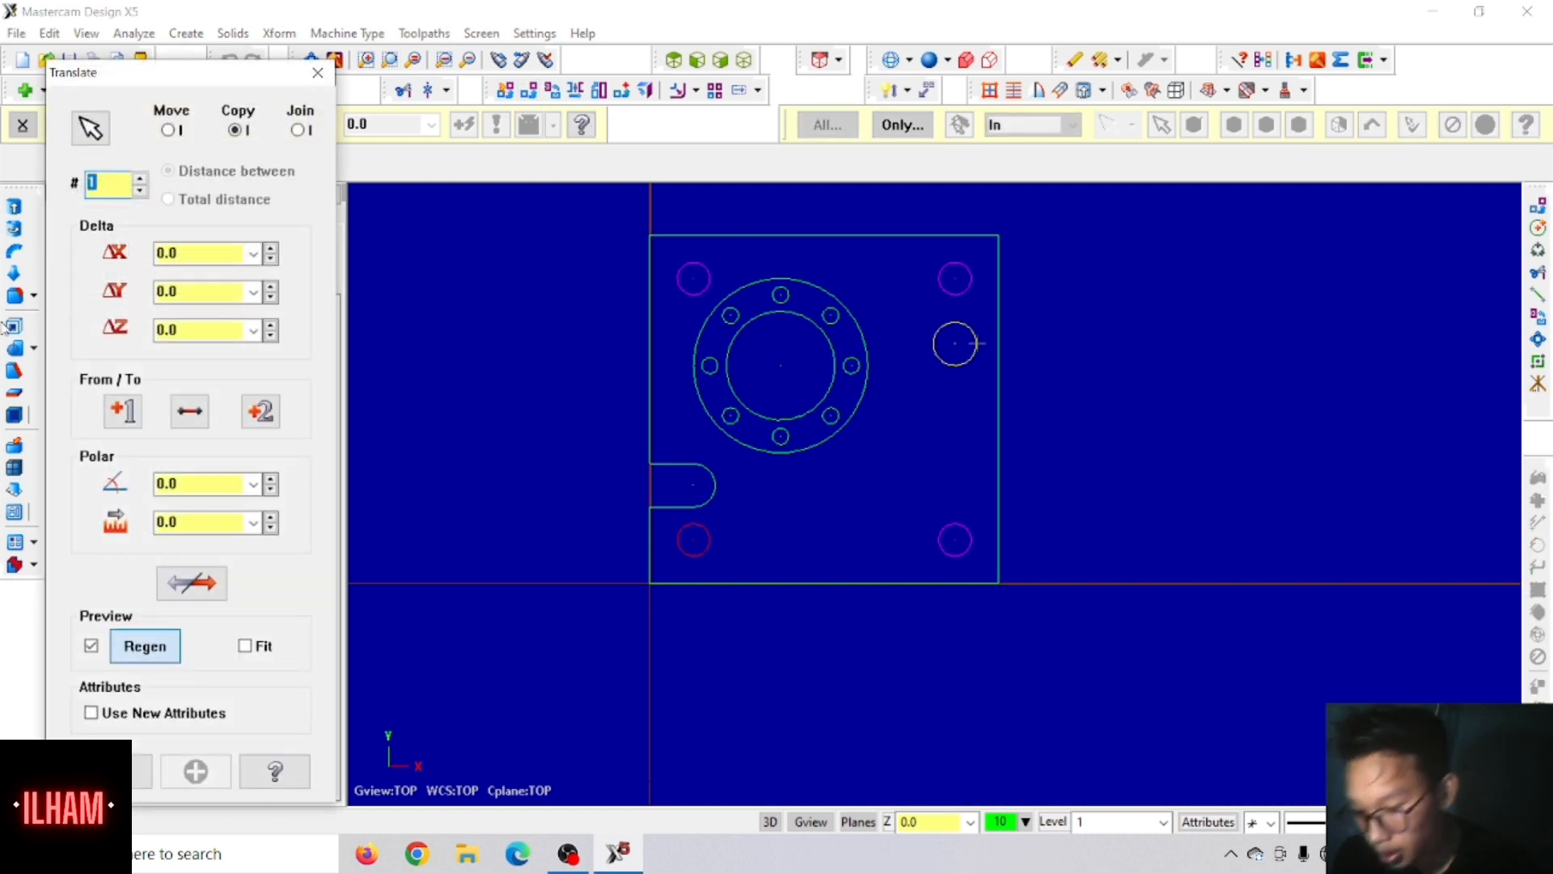
pyautogui.click(172, 293)
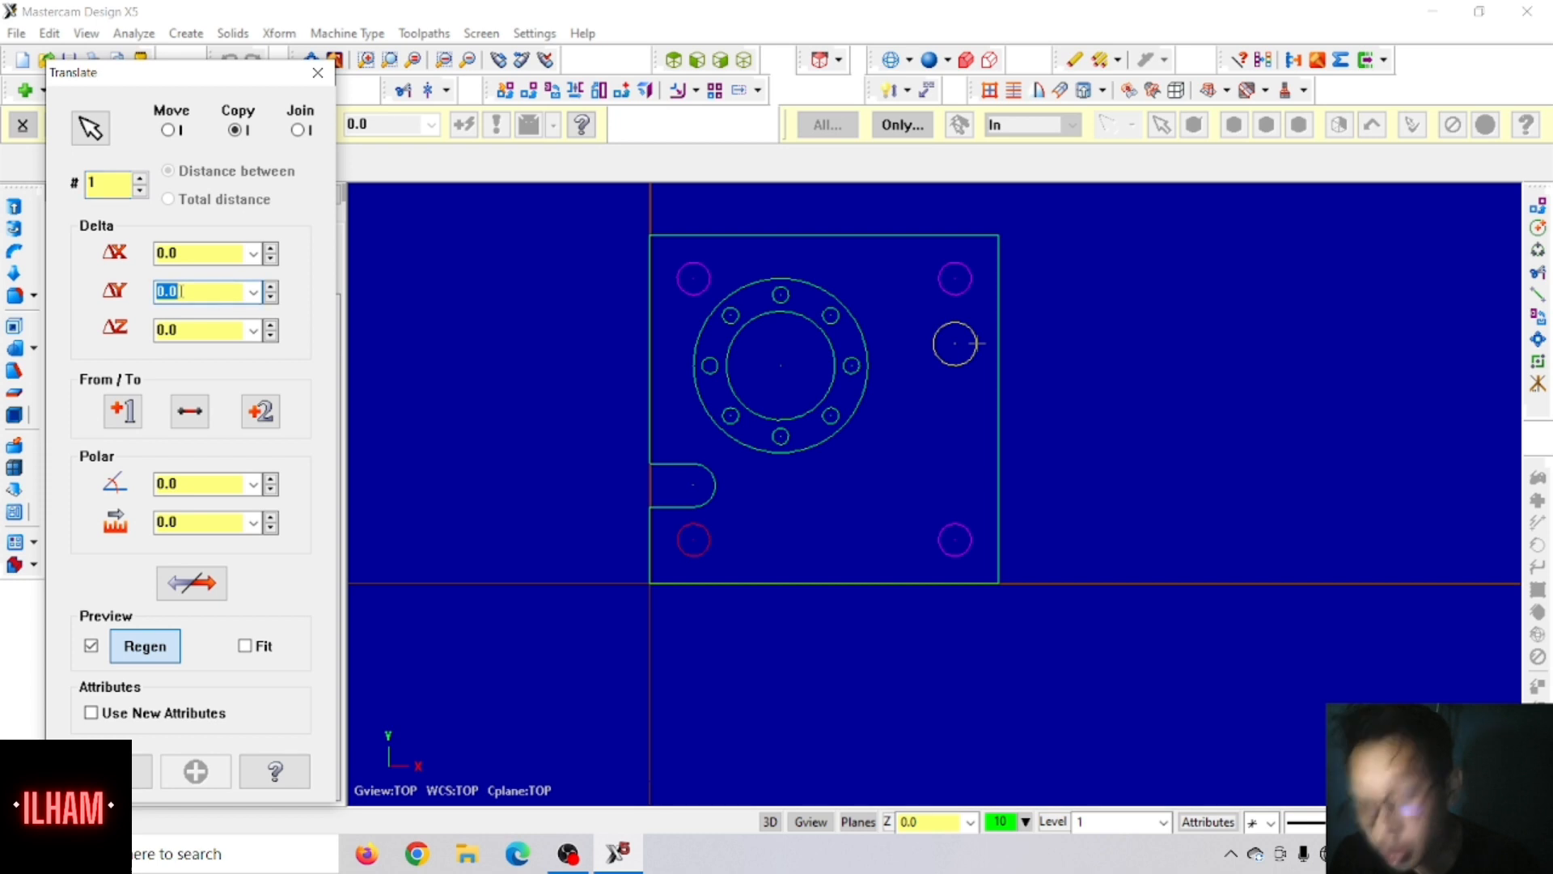
pyautogui.write('1.46')
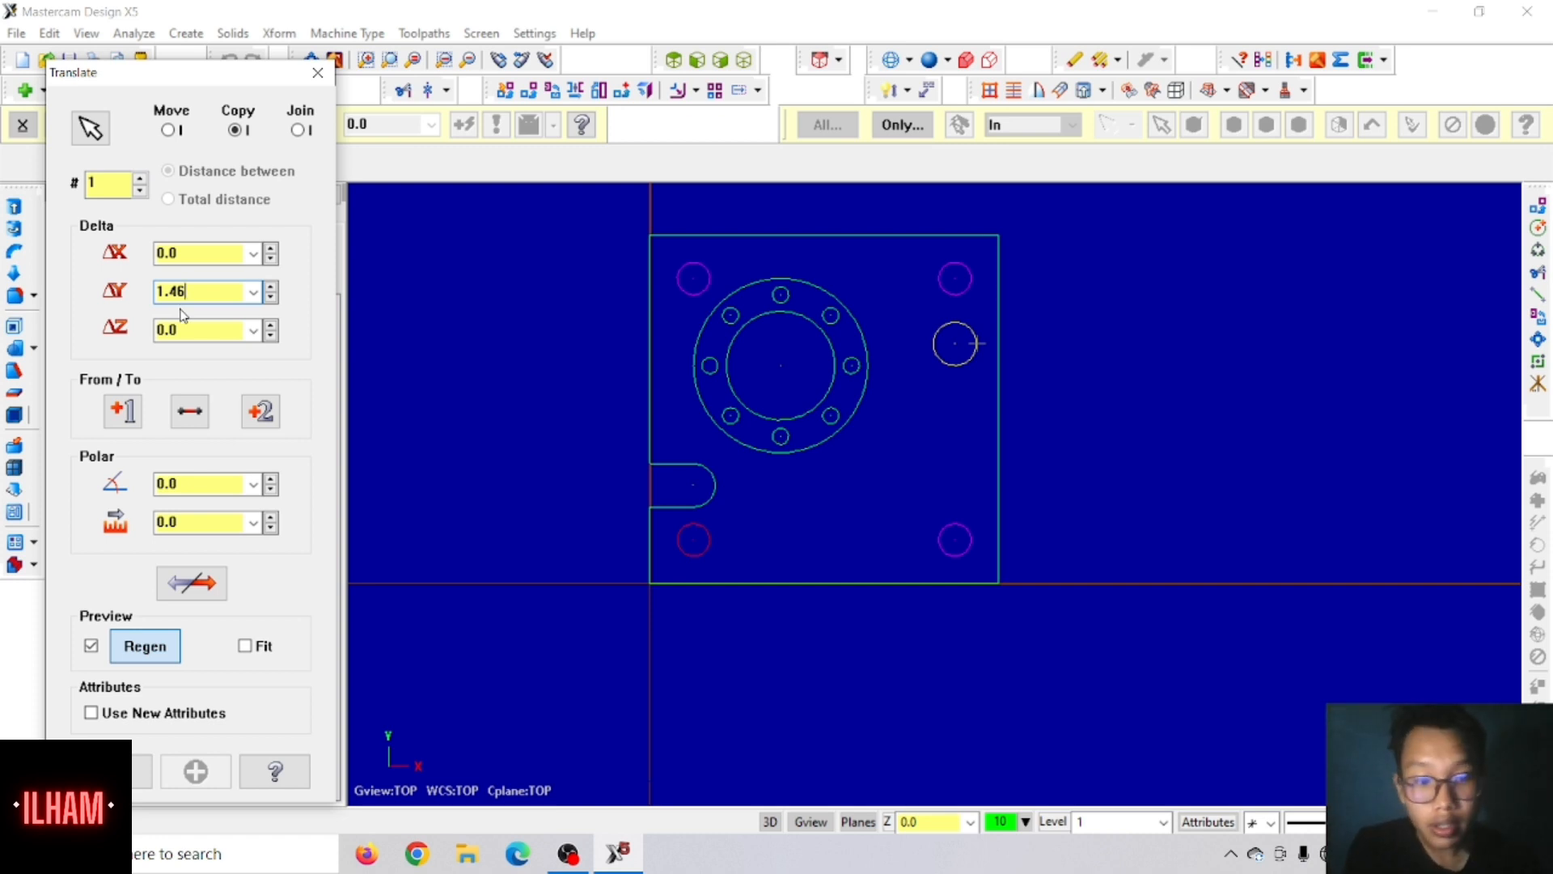
pyautogui.press('Return')
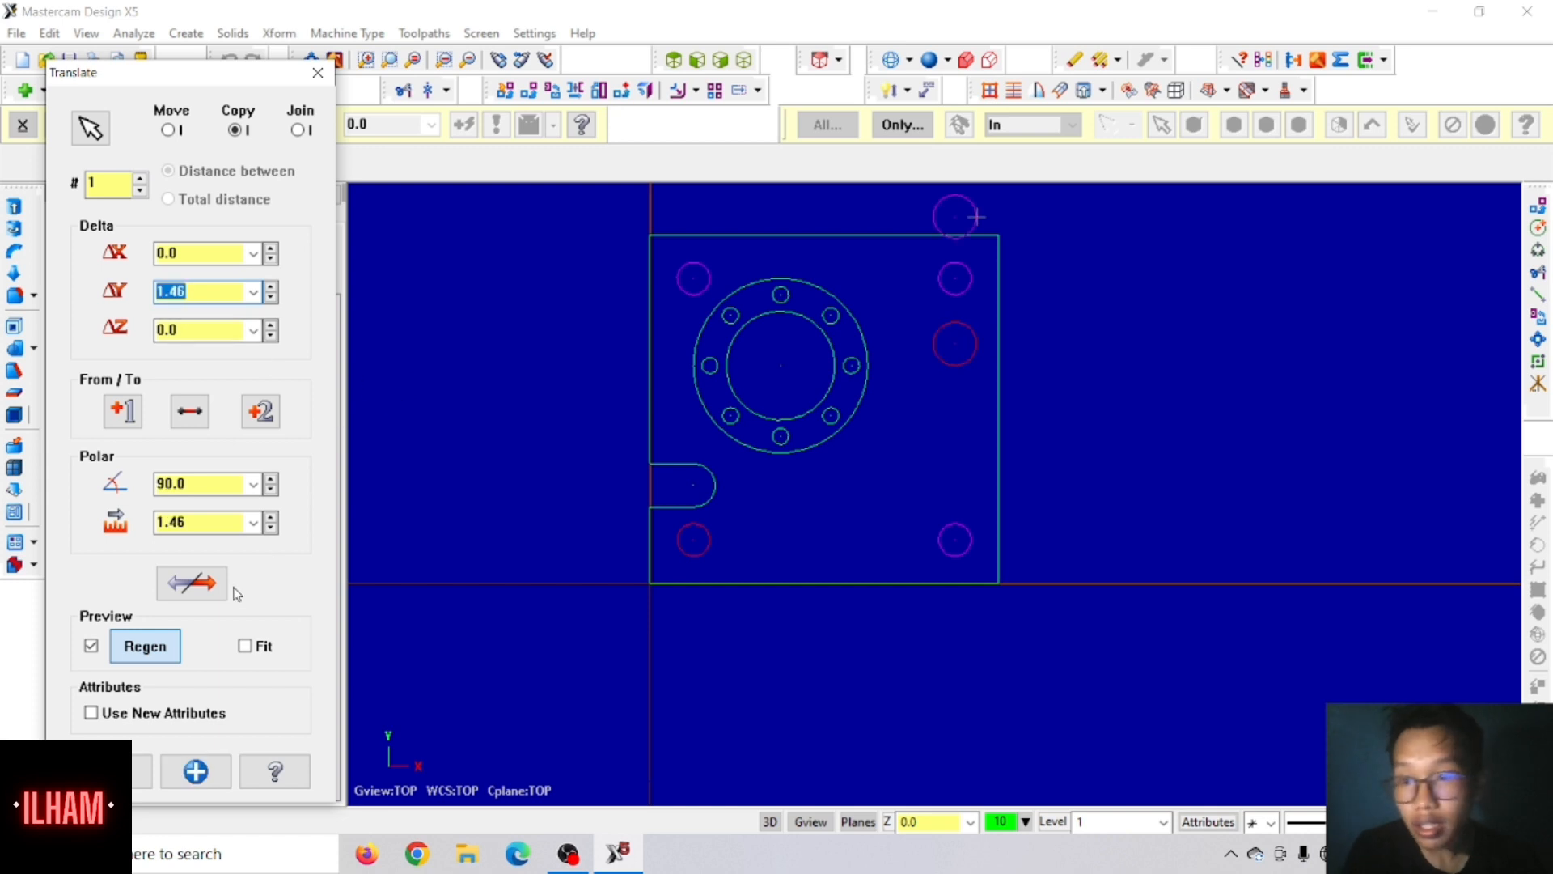
pyautogui.click(207, 590)
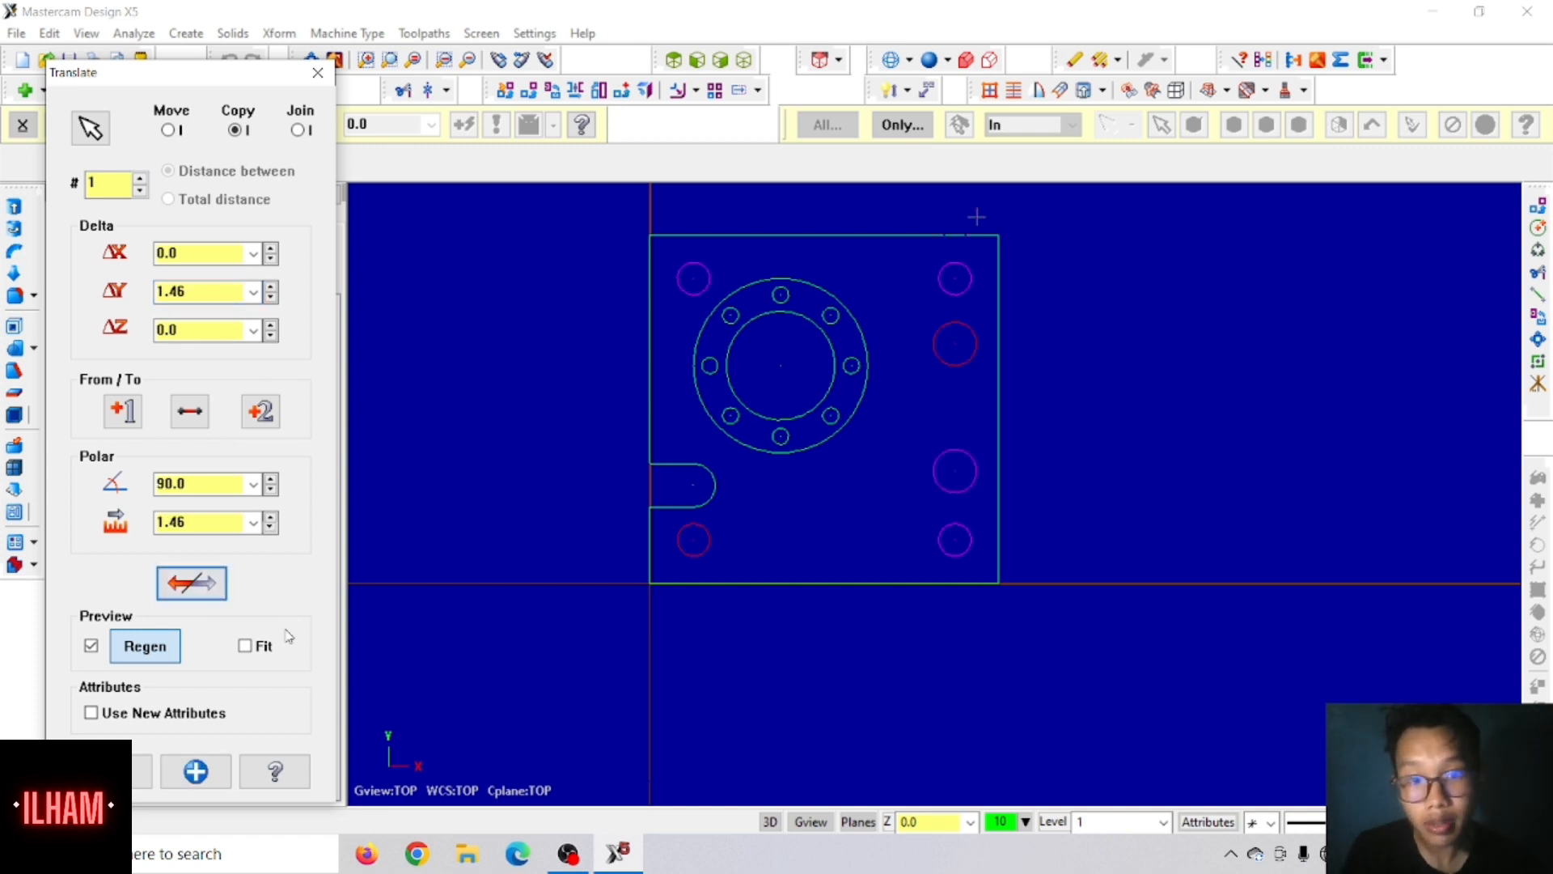
pyautogui.click(123, 776)
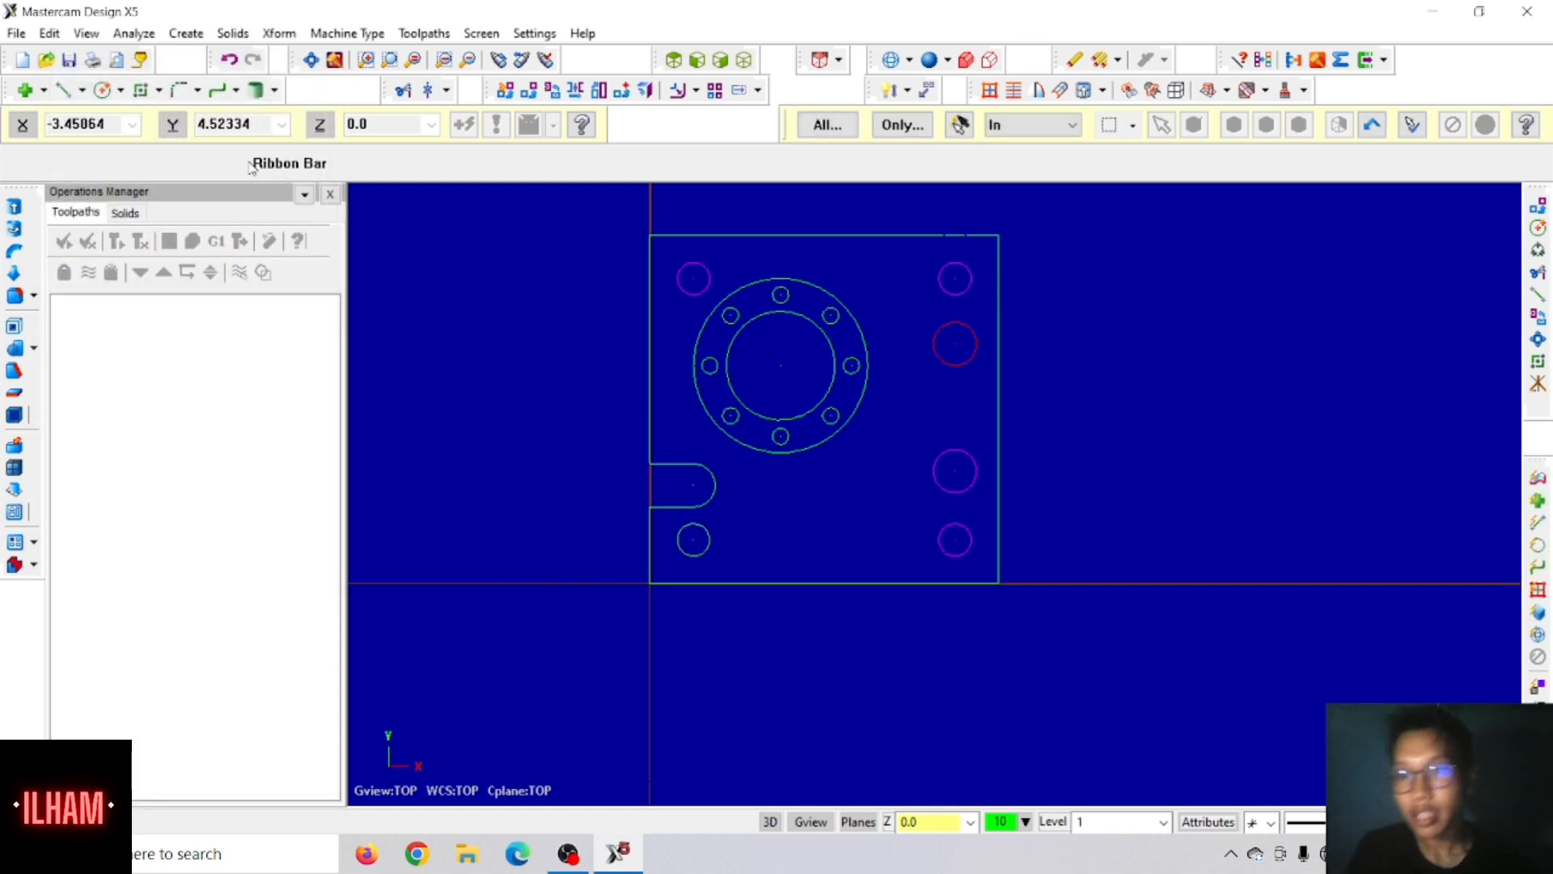
# Step: Draw a 1.5-long line at 45 degrees tangent to the upper 0.5 circle, keeping the half towards the concentric circles
pyautogui.click(65, 94)
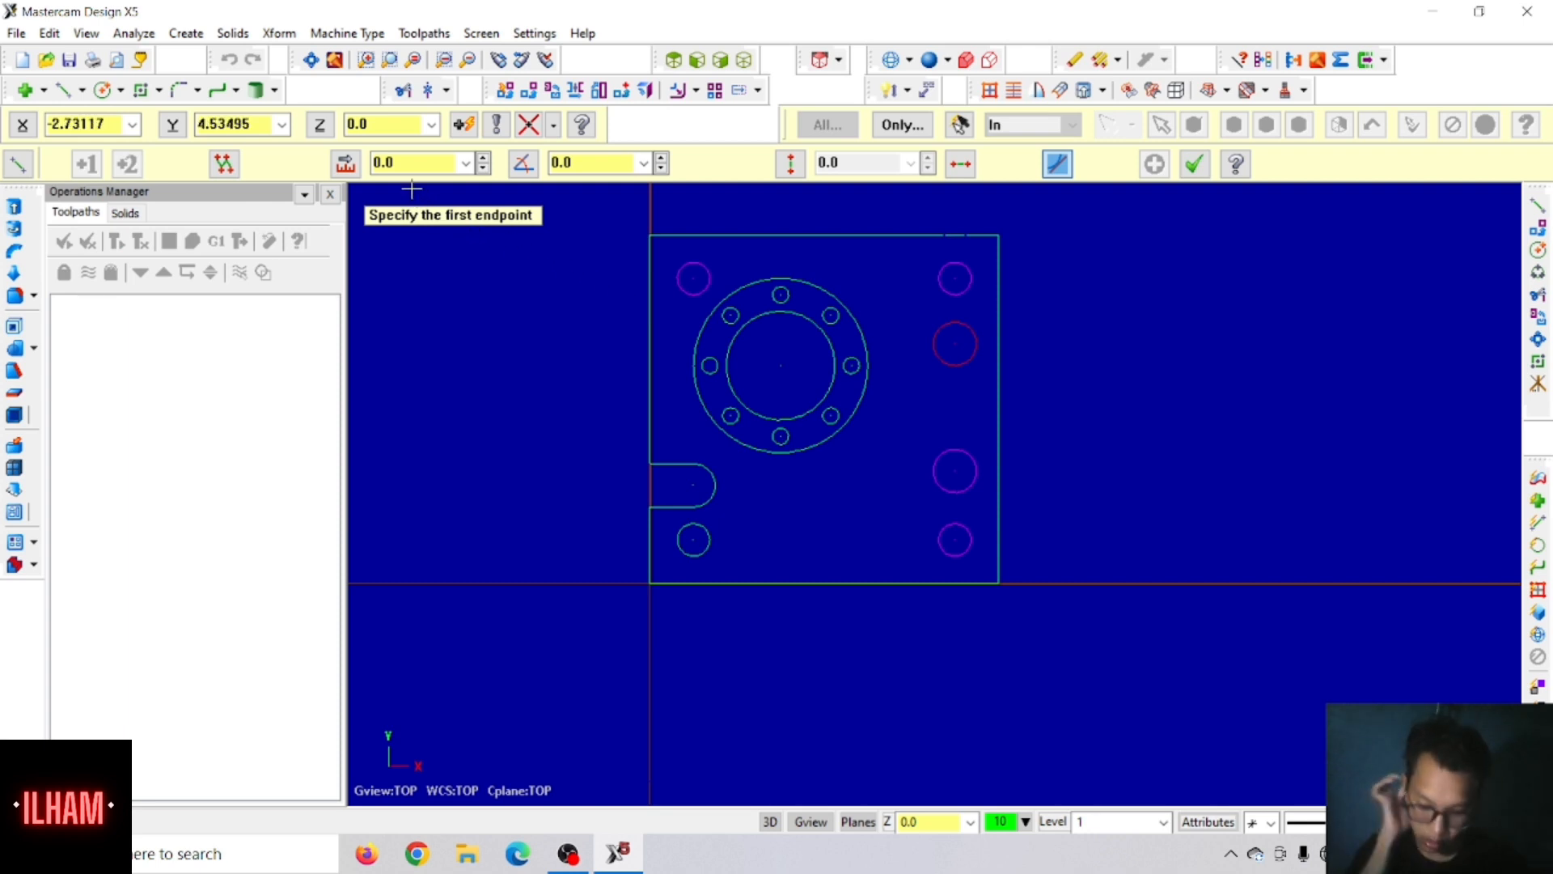
pyautogui.click(408, 163)
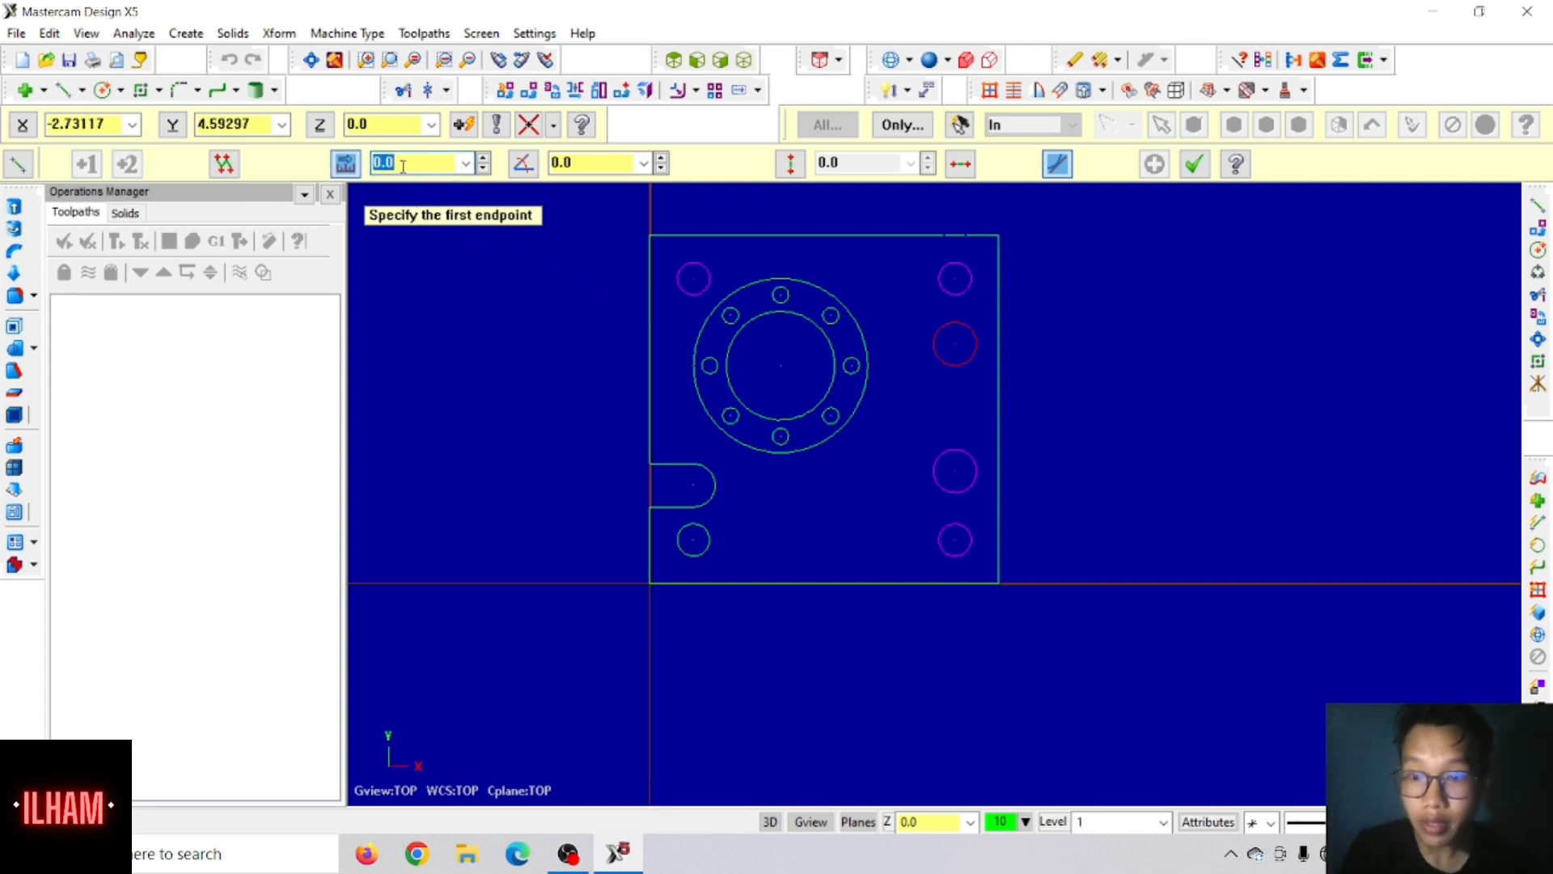
pyautogui.write('1.5')
pyautogui.click(582, 163)
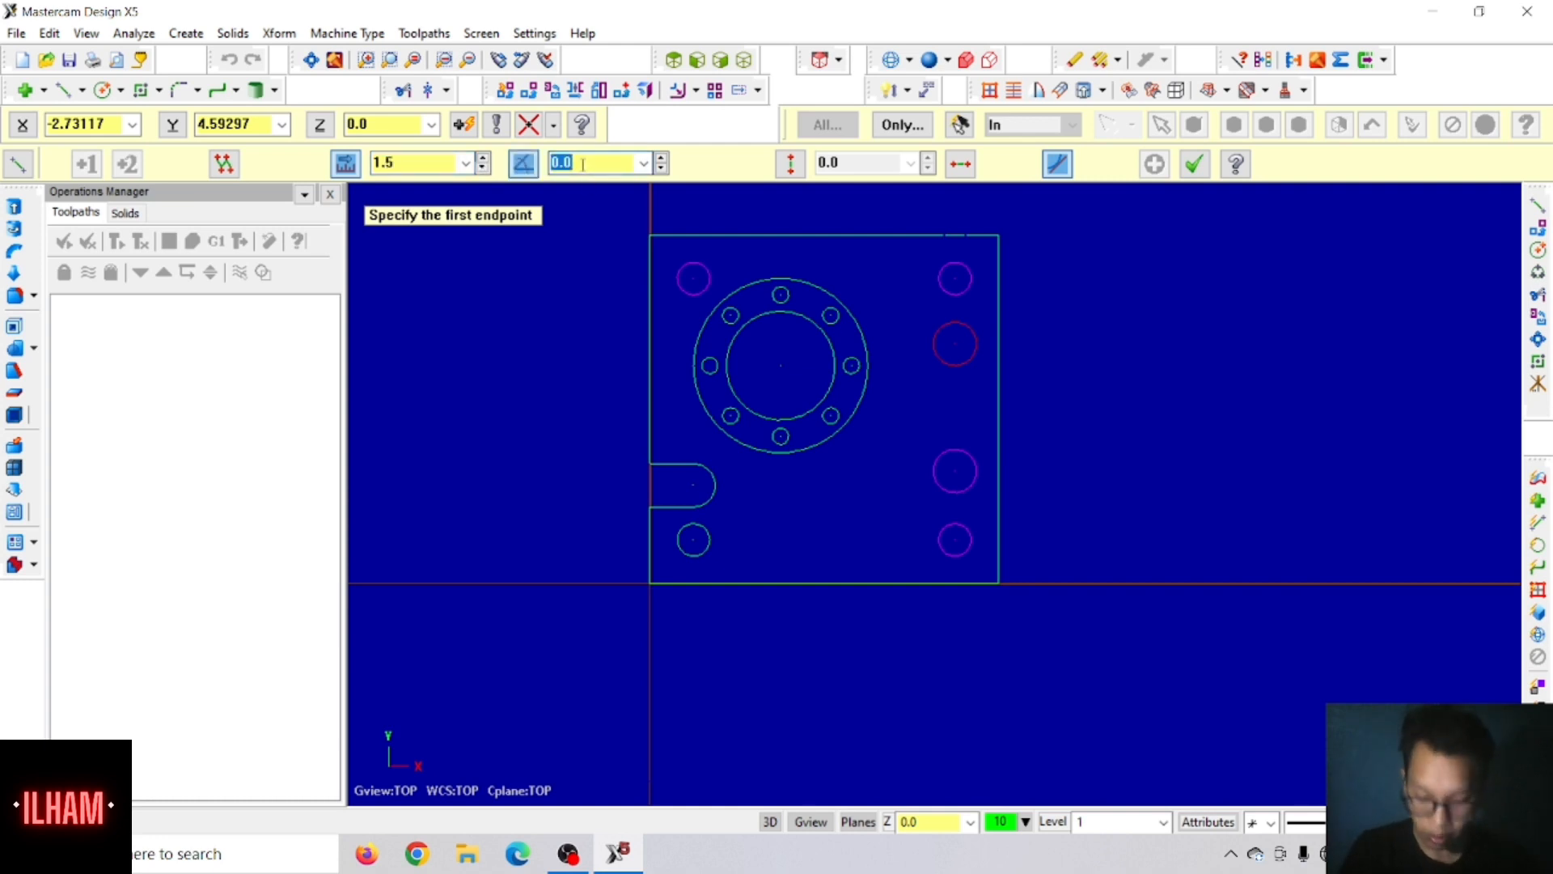
pyautogui.write('45')
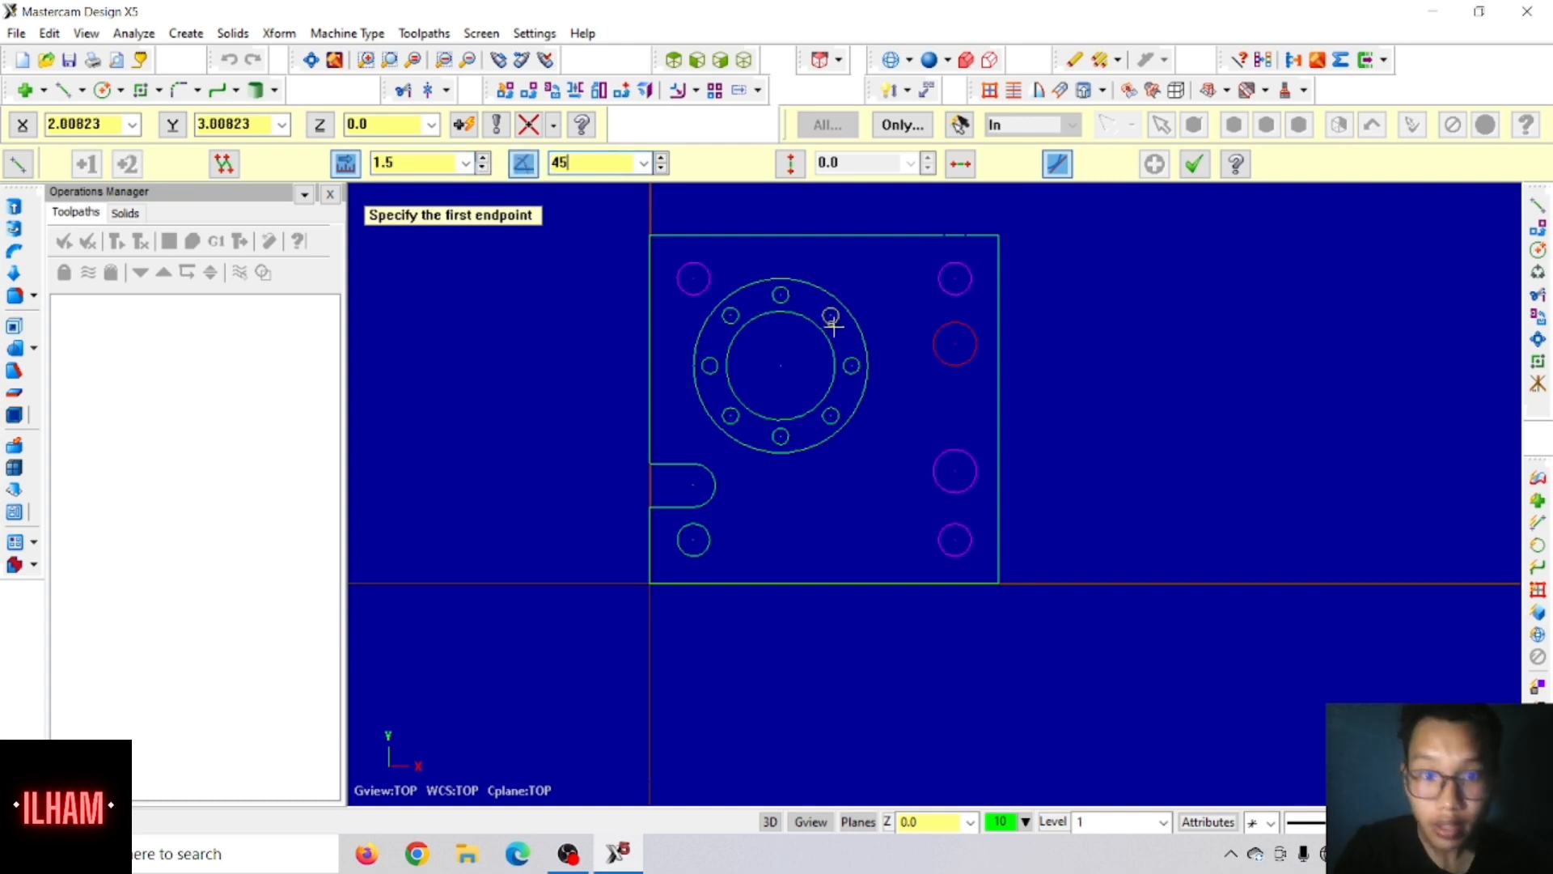
pyautogui.click(941, 323)
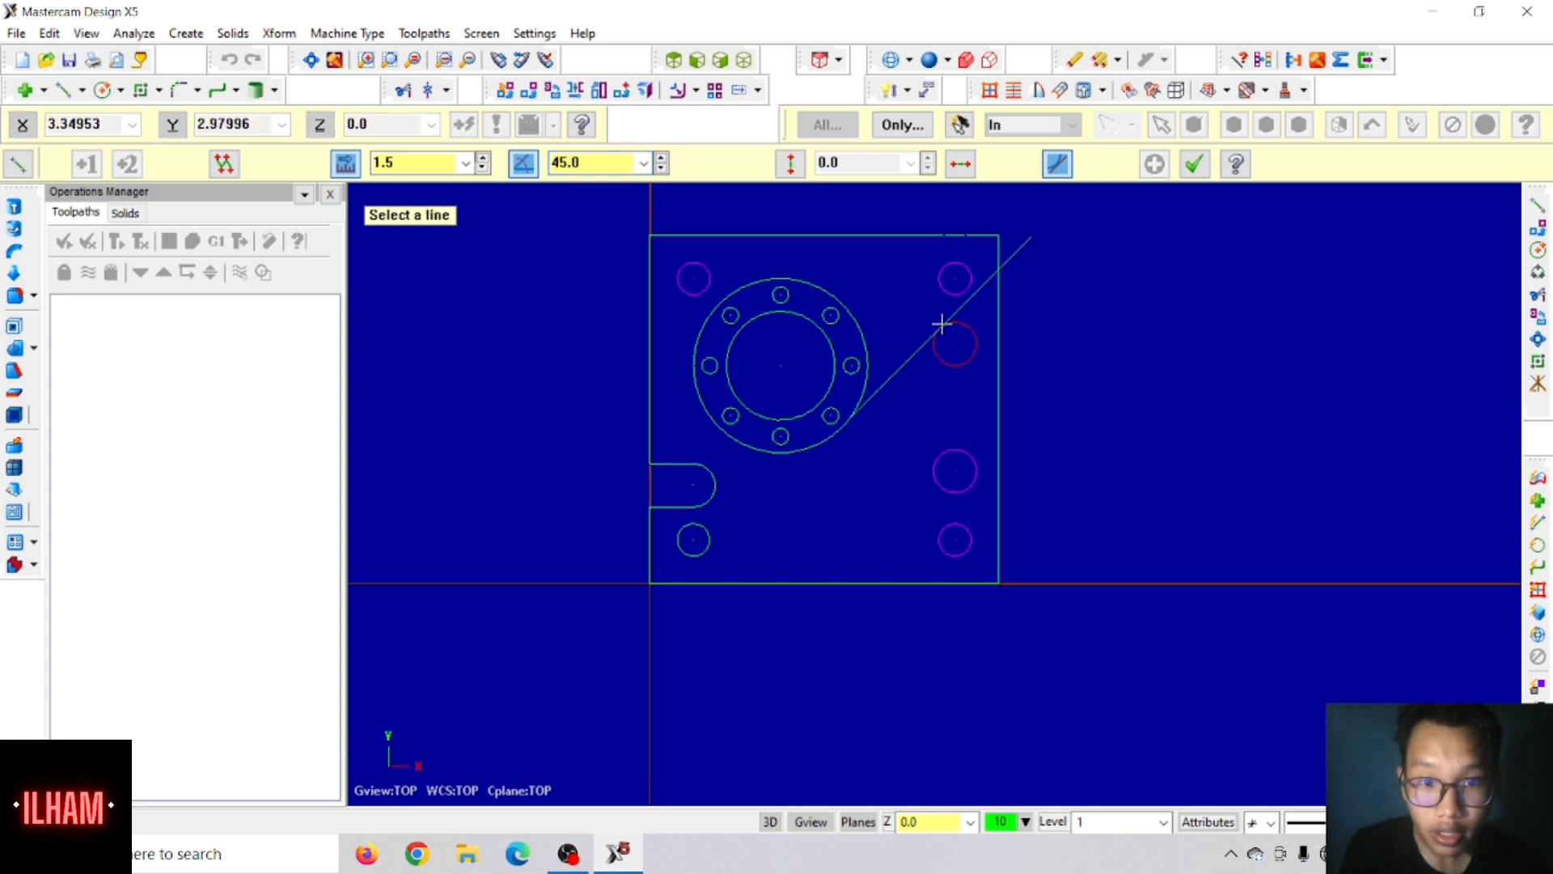
pyautogui.click(910, 364)
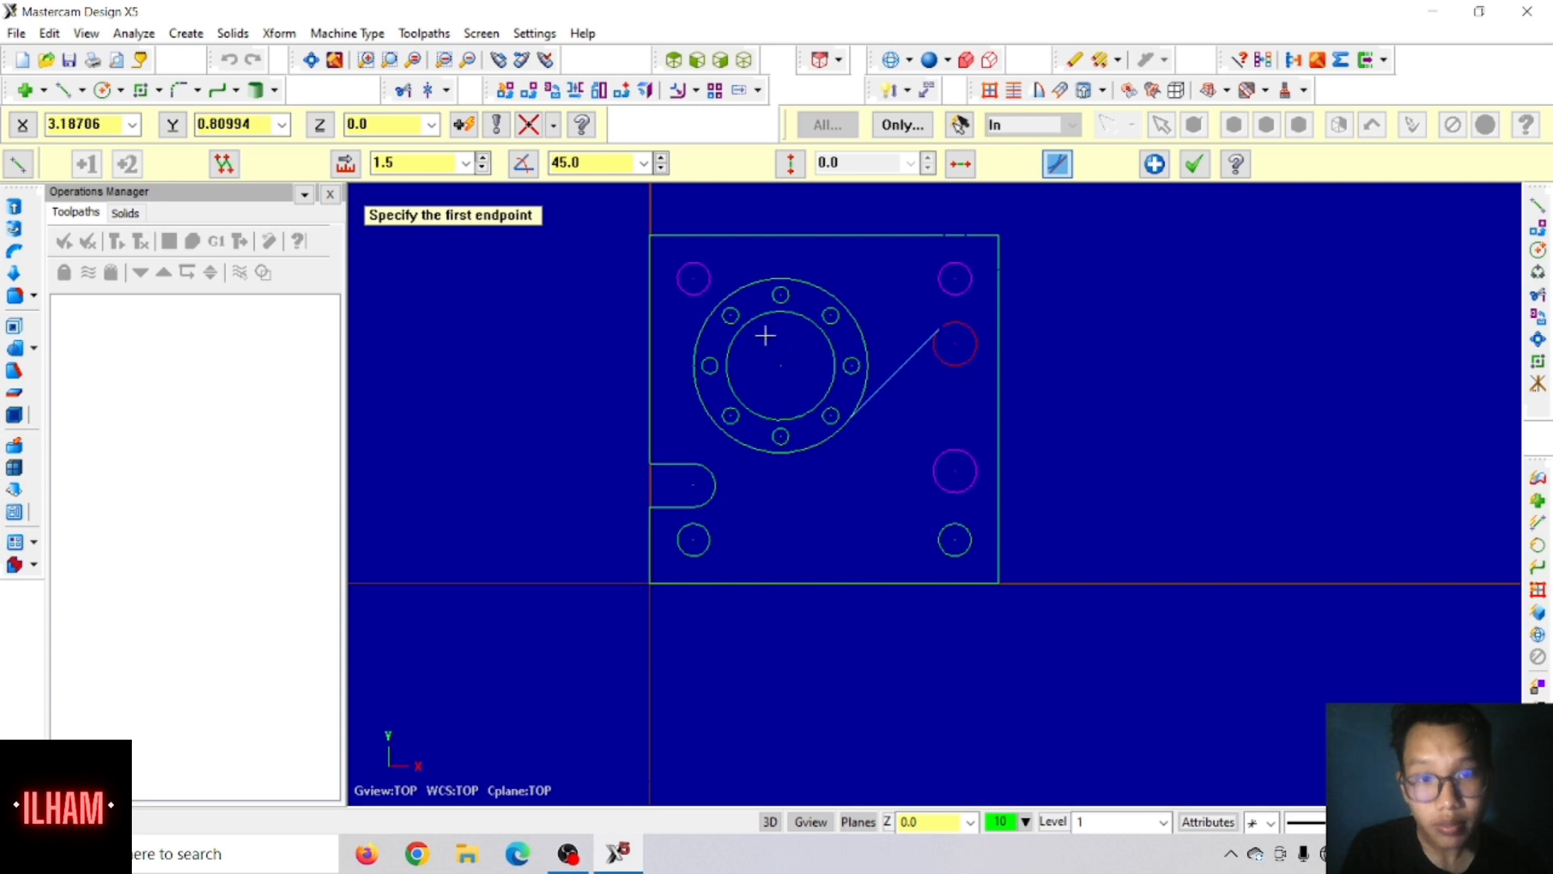
pyautogui.click(1192, 165)
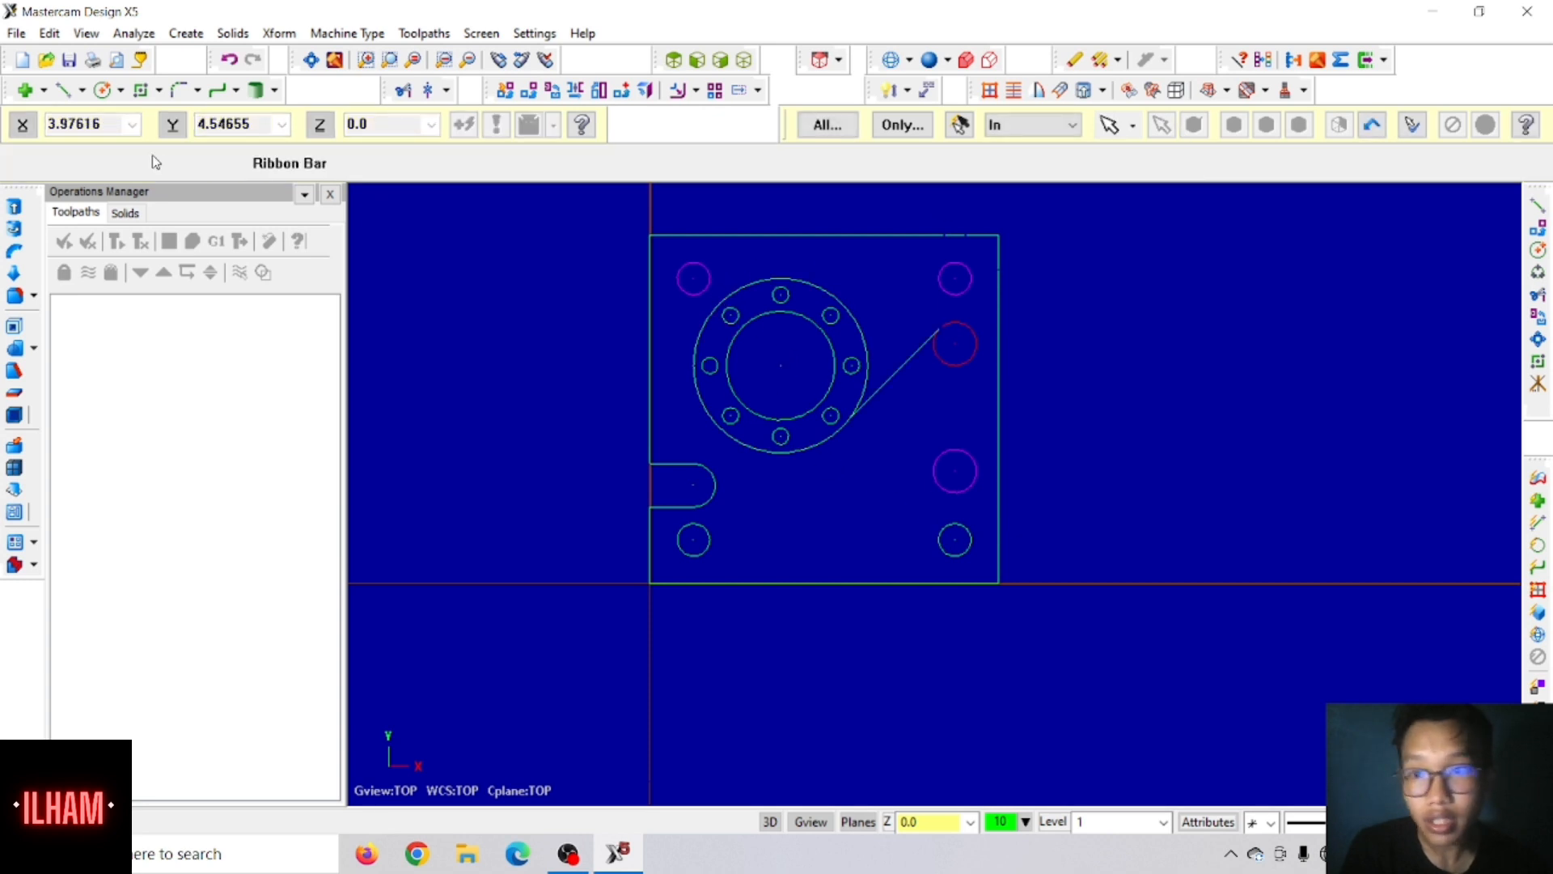
# Step: Draw a 1.5-long line at 135 degrees tangent to the lower 0.5 circle, keeping the half towards the concentric circles
pyautogui.click(64, 93)
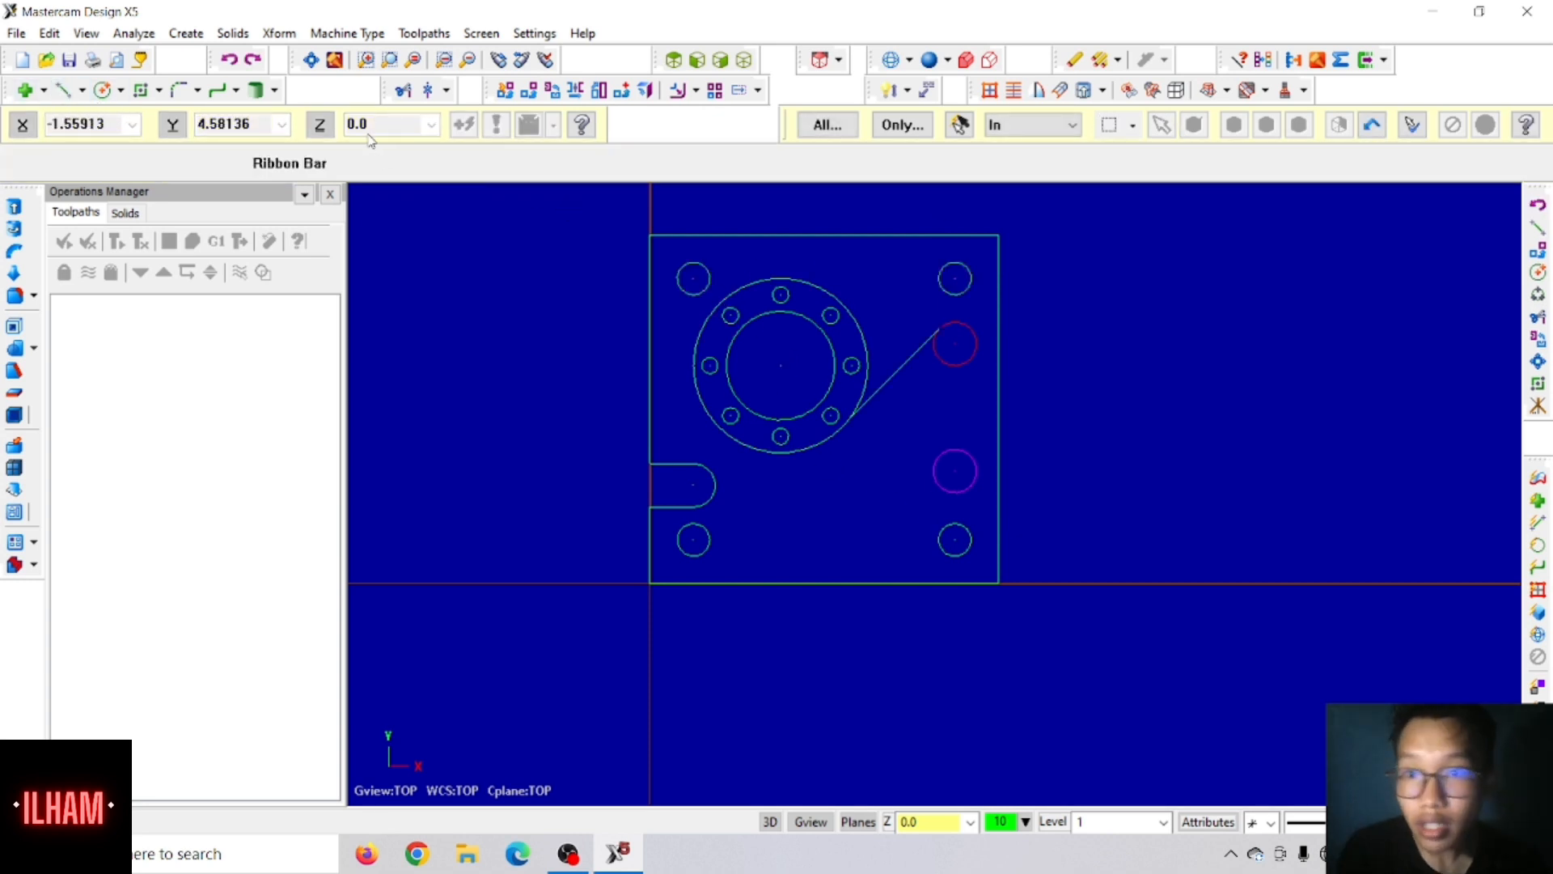
pyautogui.click(64, 90)
pyautogui.click(431, 165)
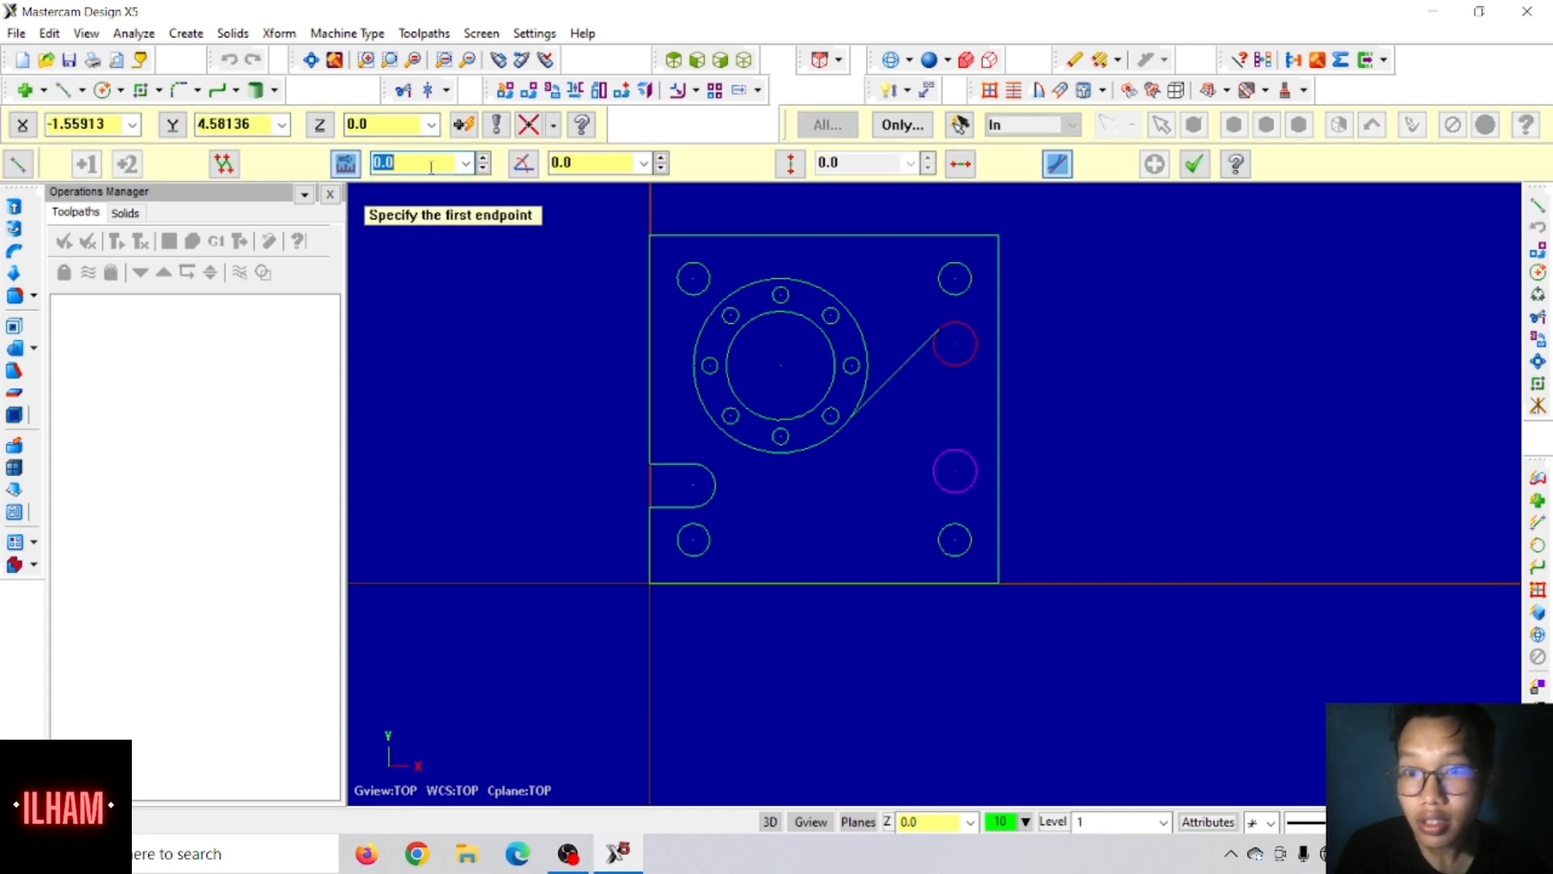
pyautogui.write('1.5')
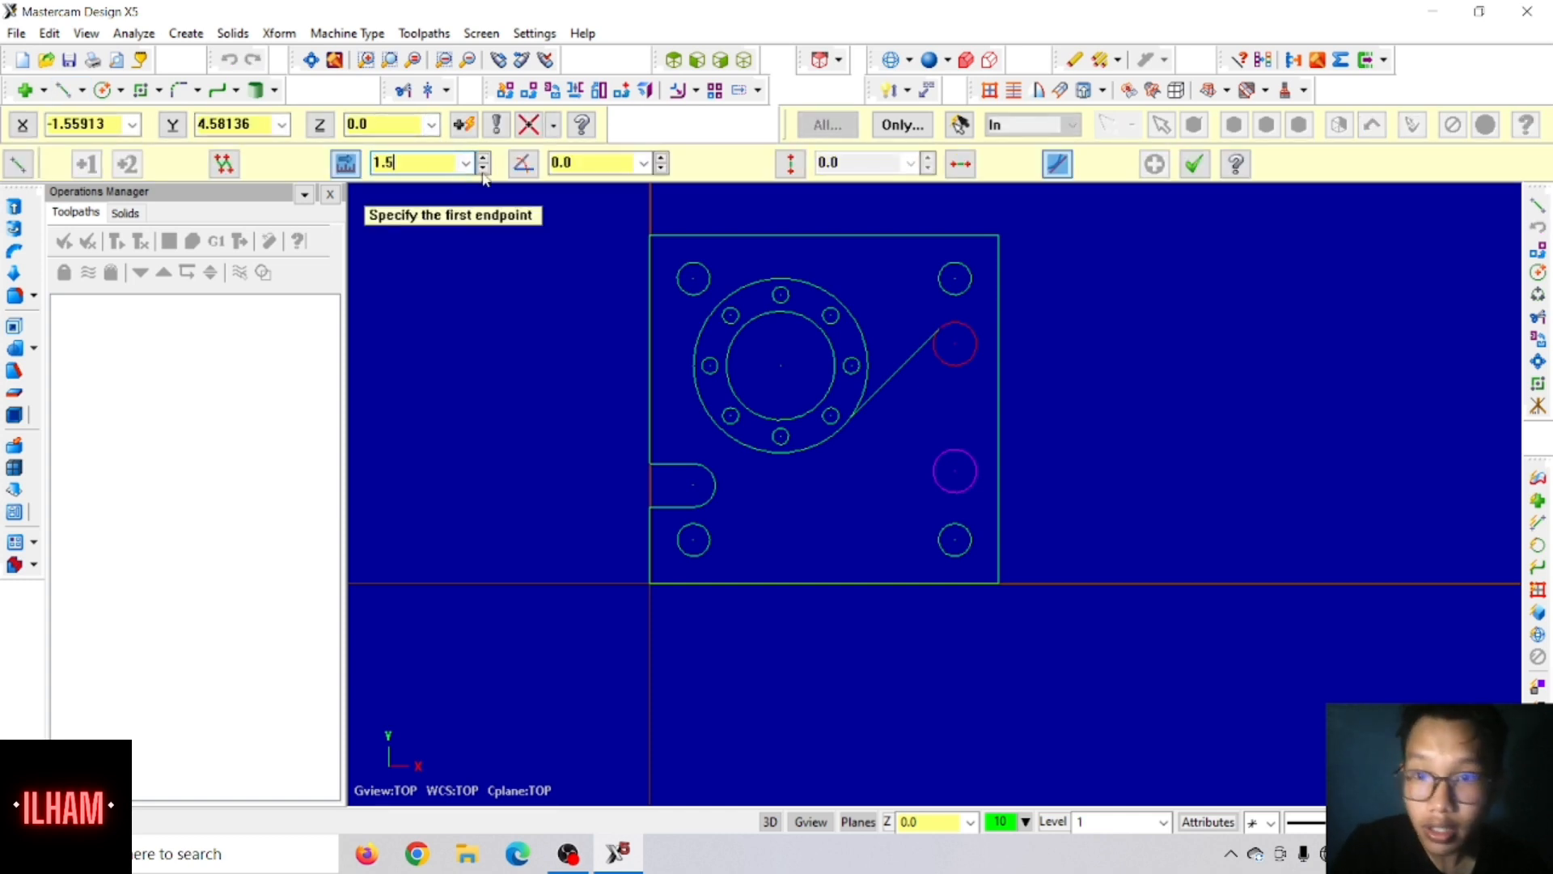
pyautogui.click(579, 164)
pyautogui.write('135')
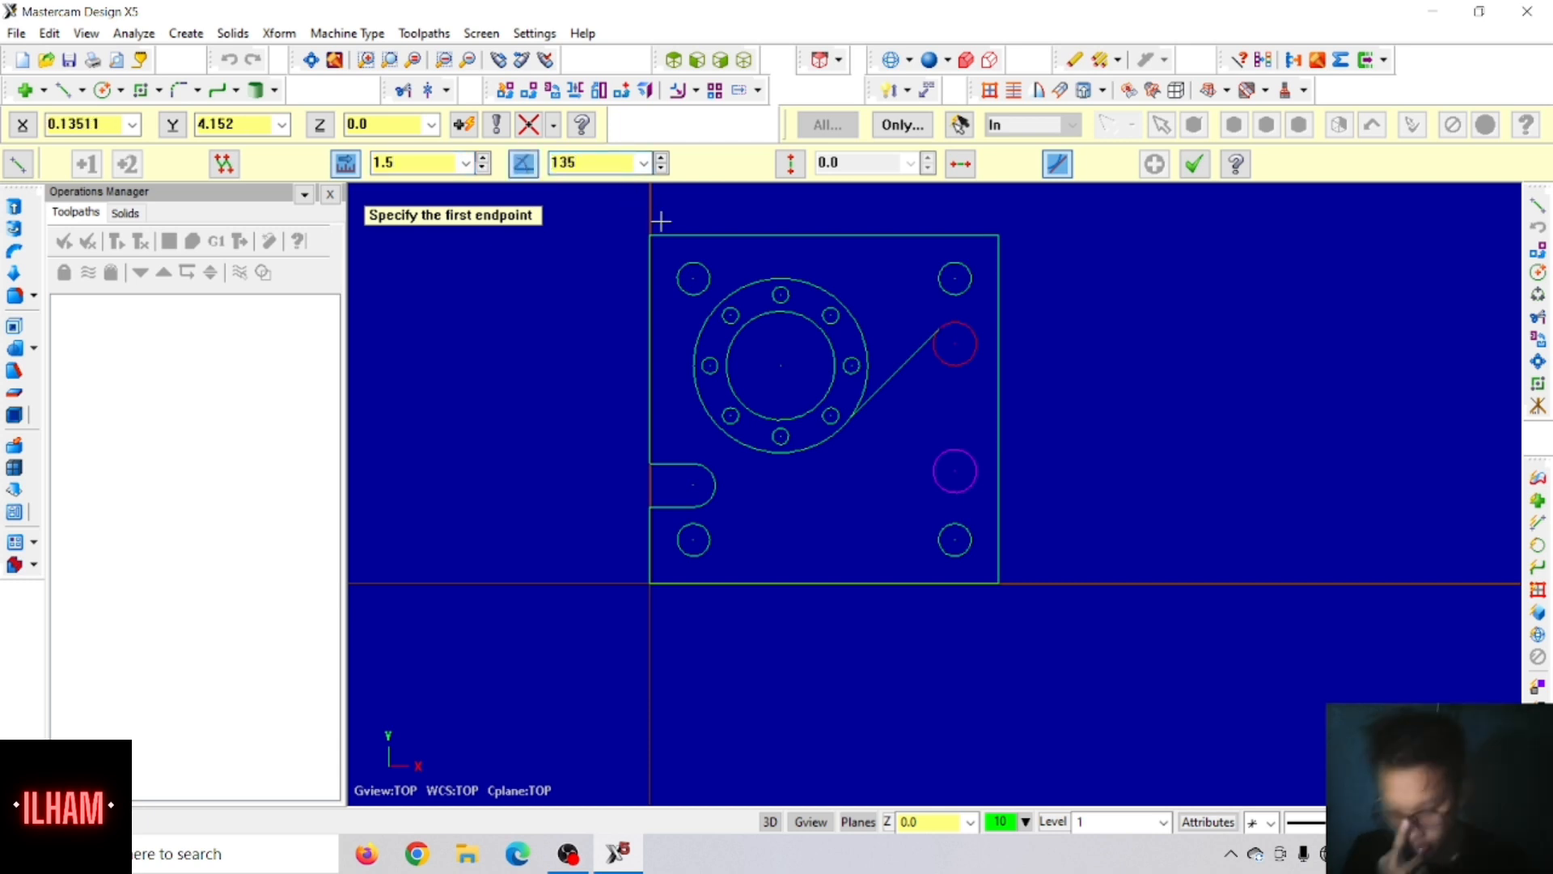
pyautogui.click(925, 478)
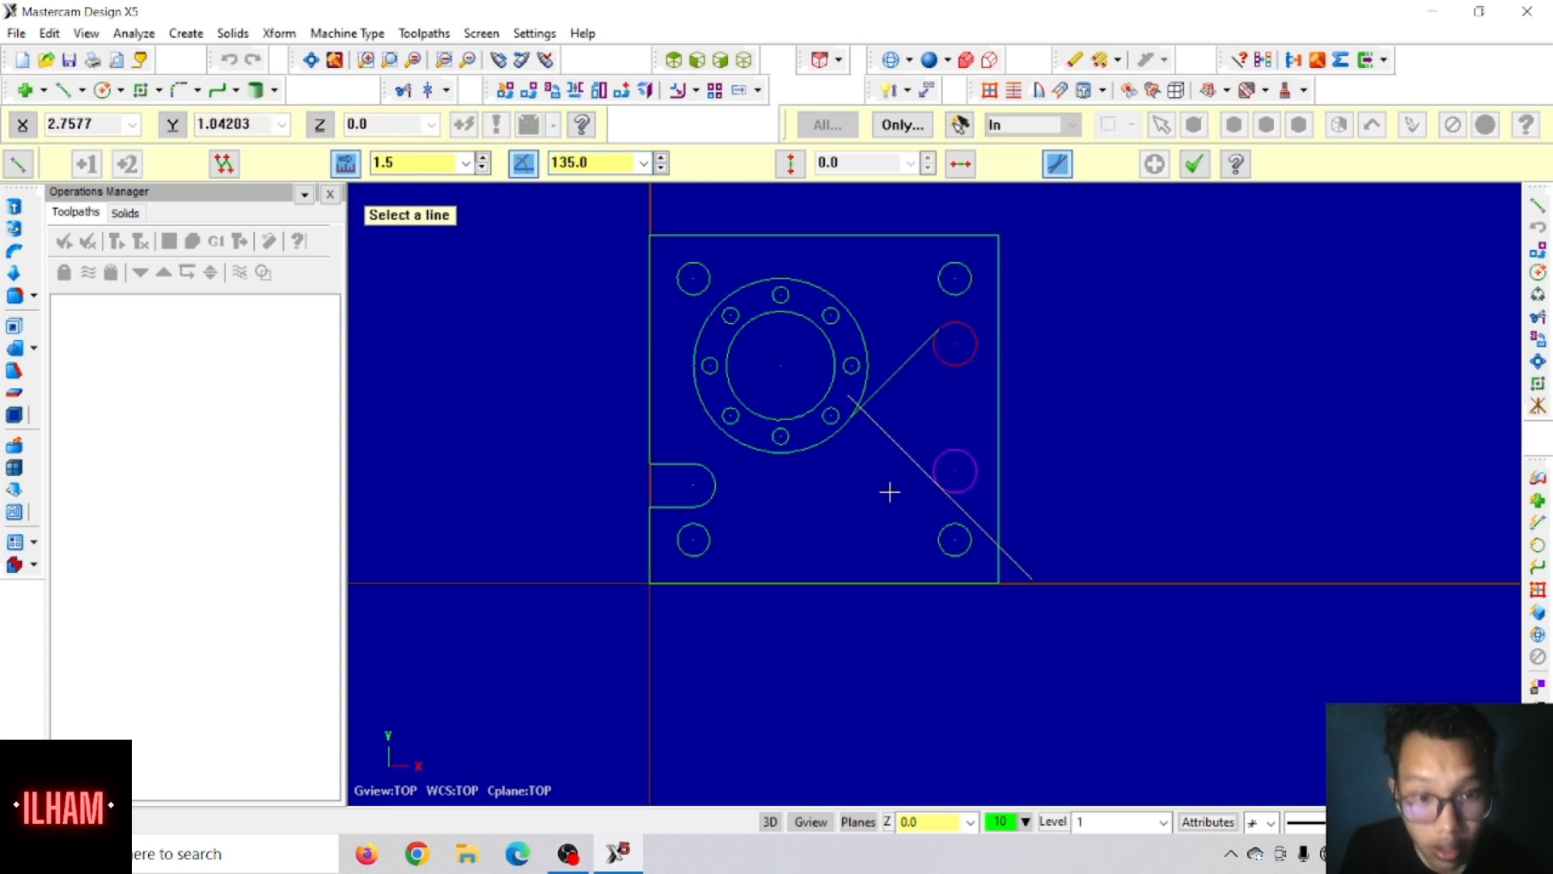
pyautogui.click(892, 447)
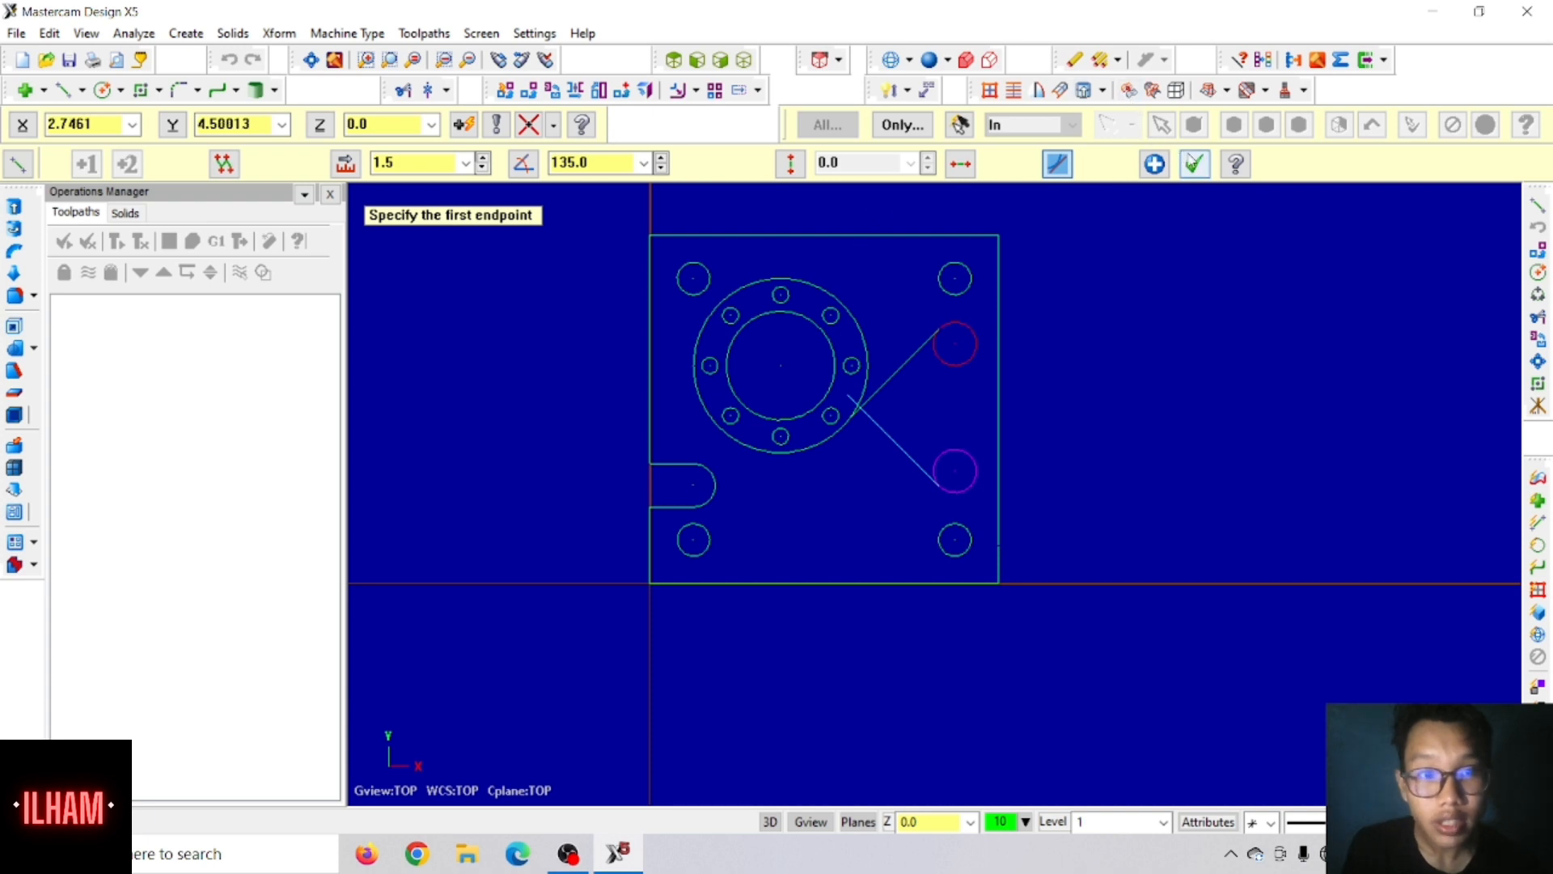
pyautogui.click(1194, 164)
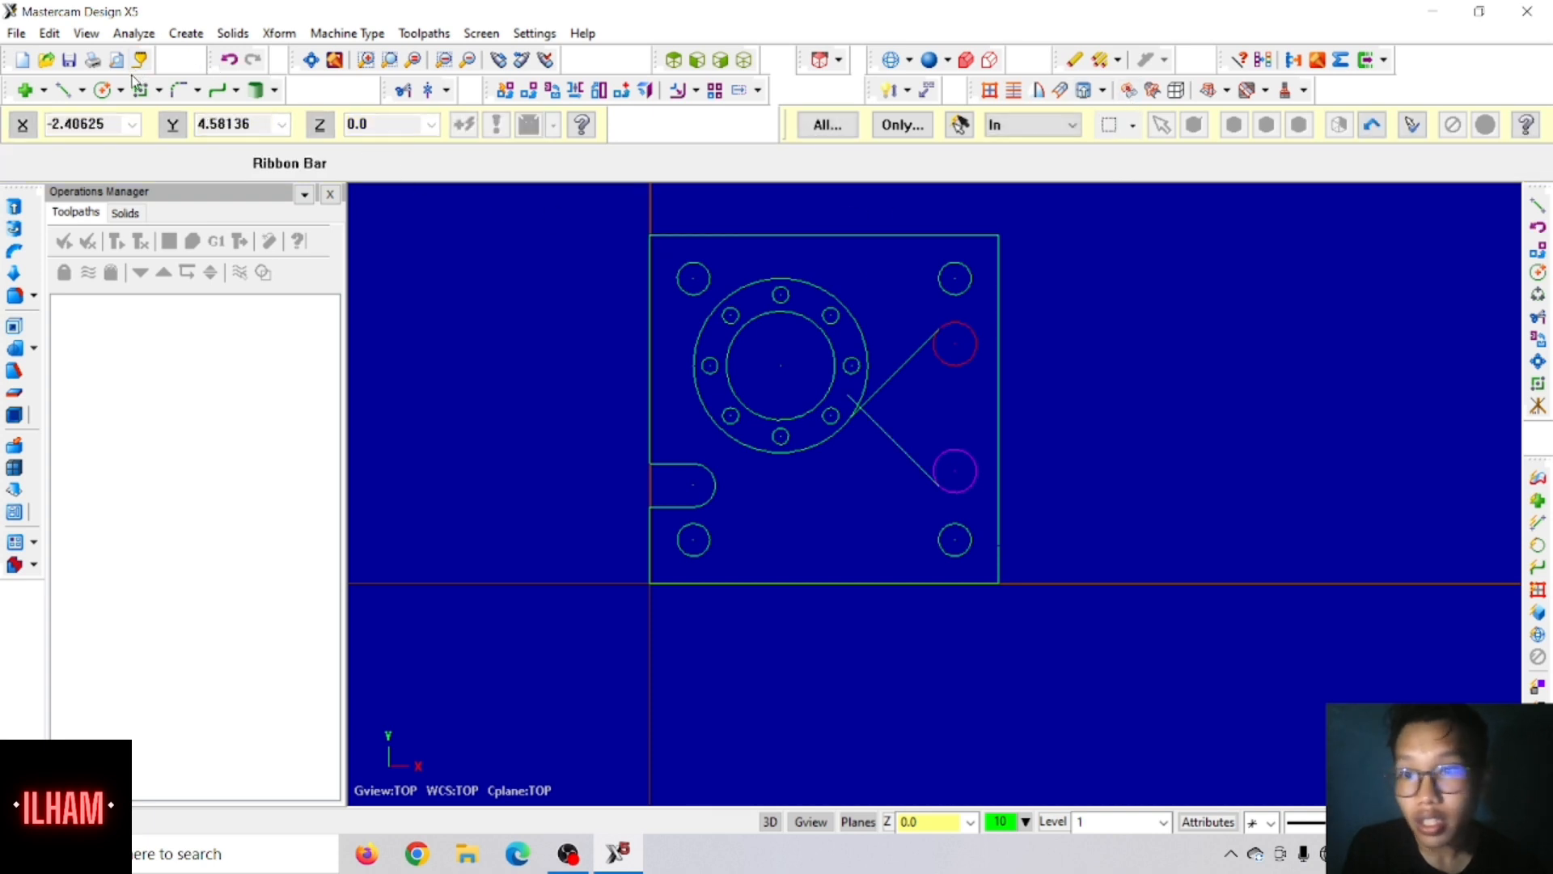
# Step: Draw a vertical line joining the right-hand quadrant points of the two 0.5 circles
pyautogui.click(62, 89)
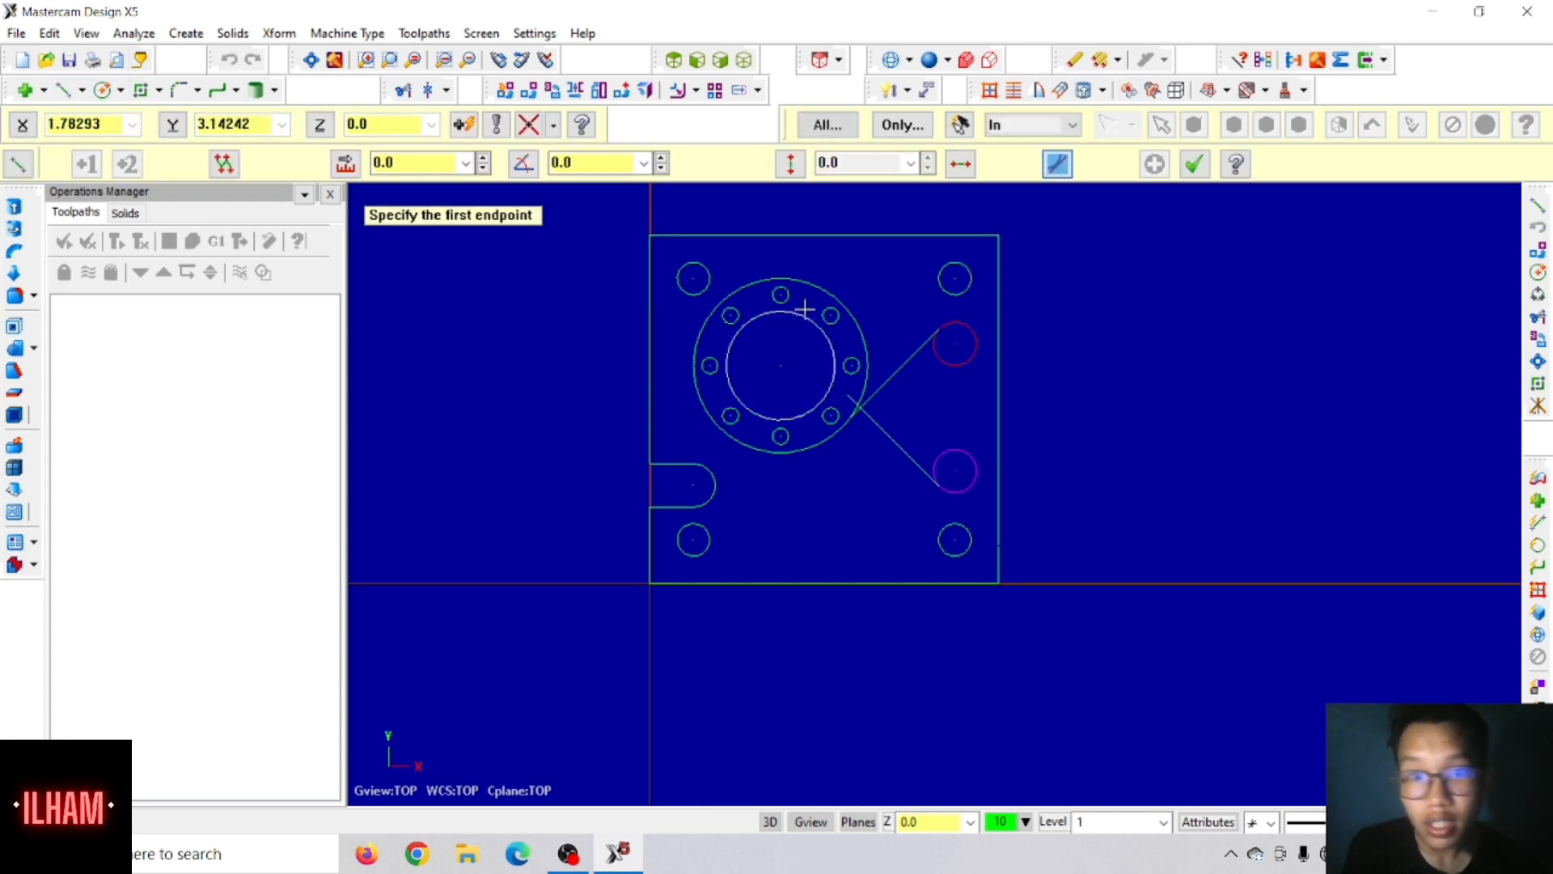
pyautogui.click(979, 344)
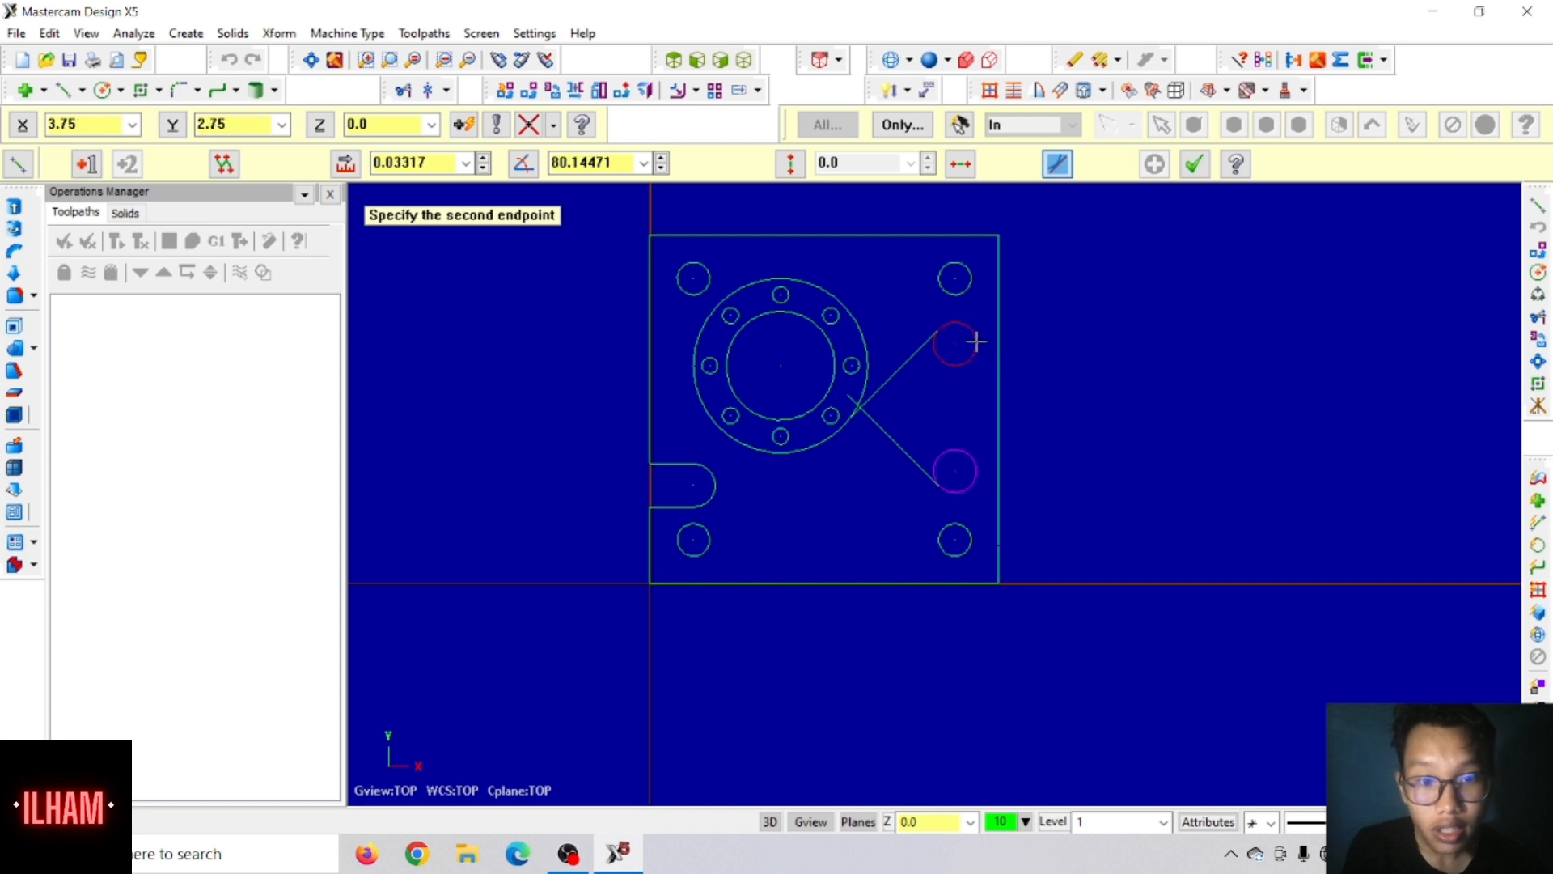
pyautogui.click(978, 476)
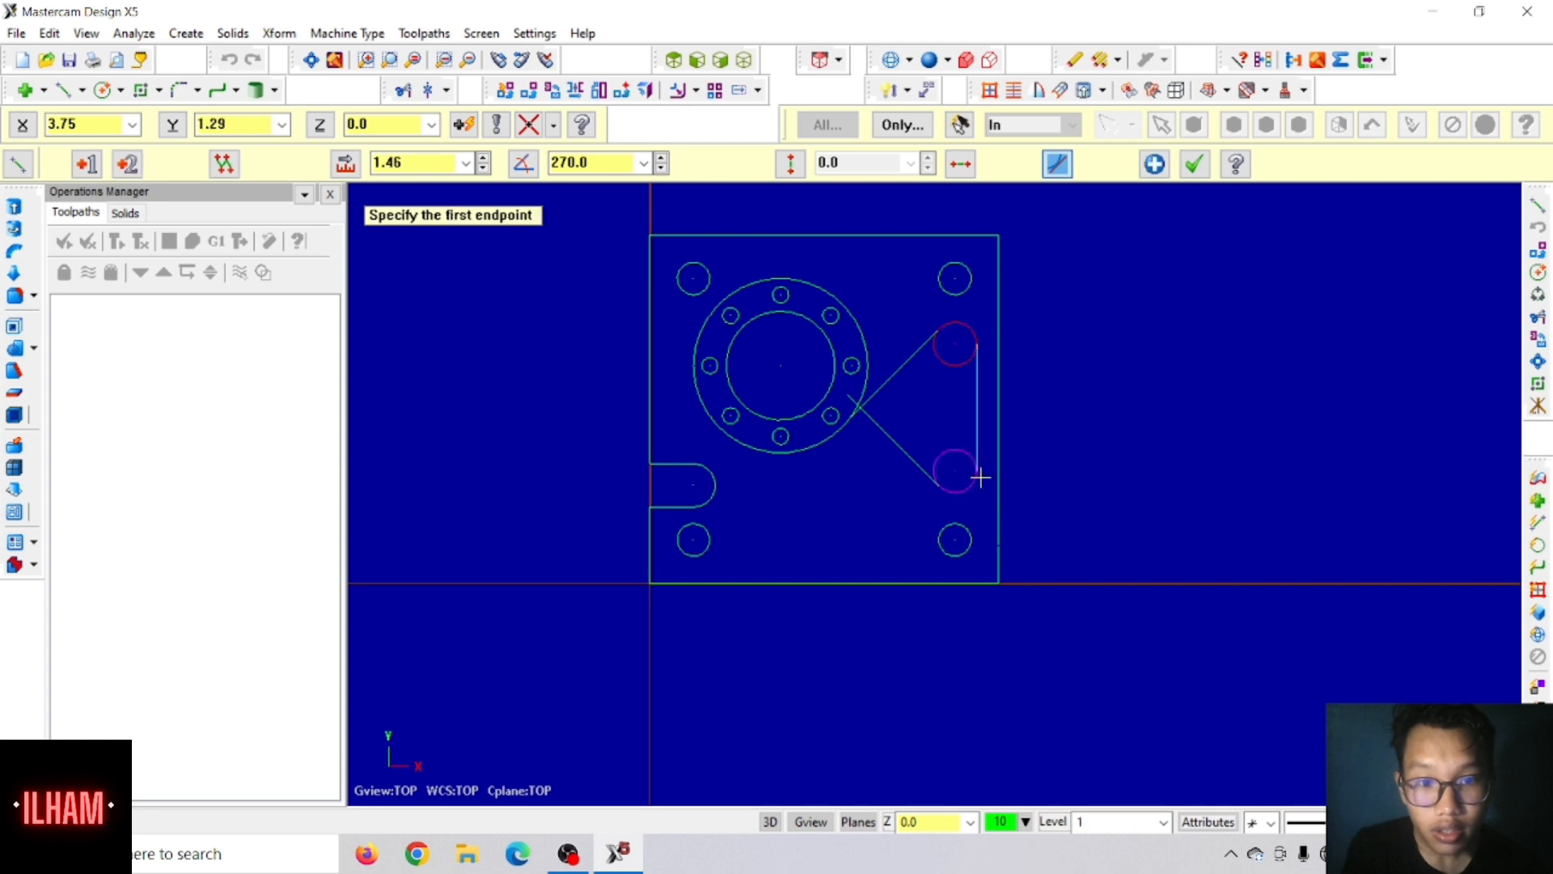
pyautogui.click(1197, 170)
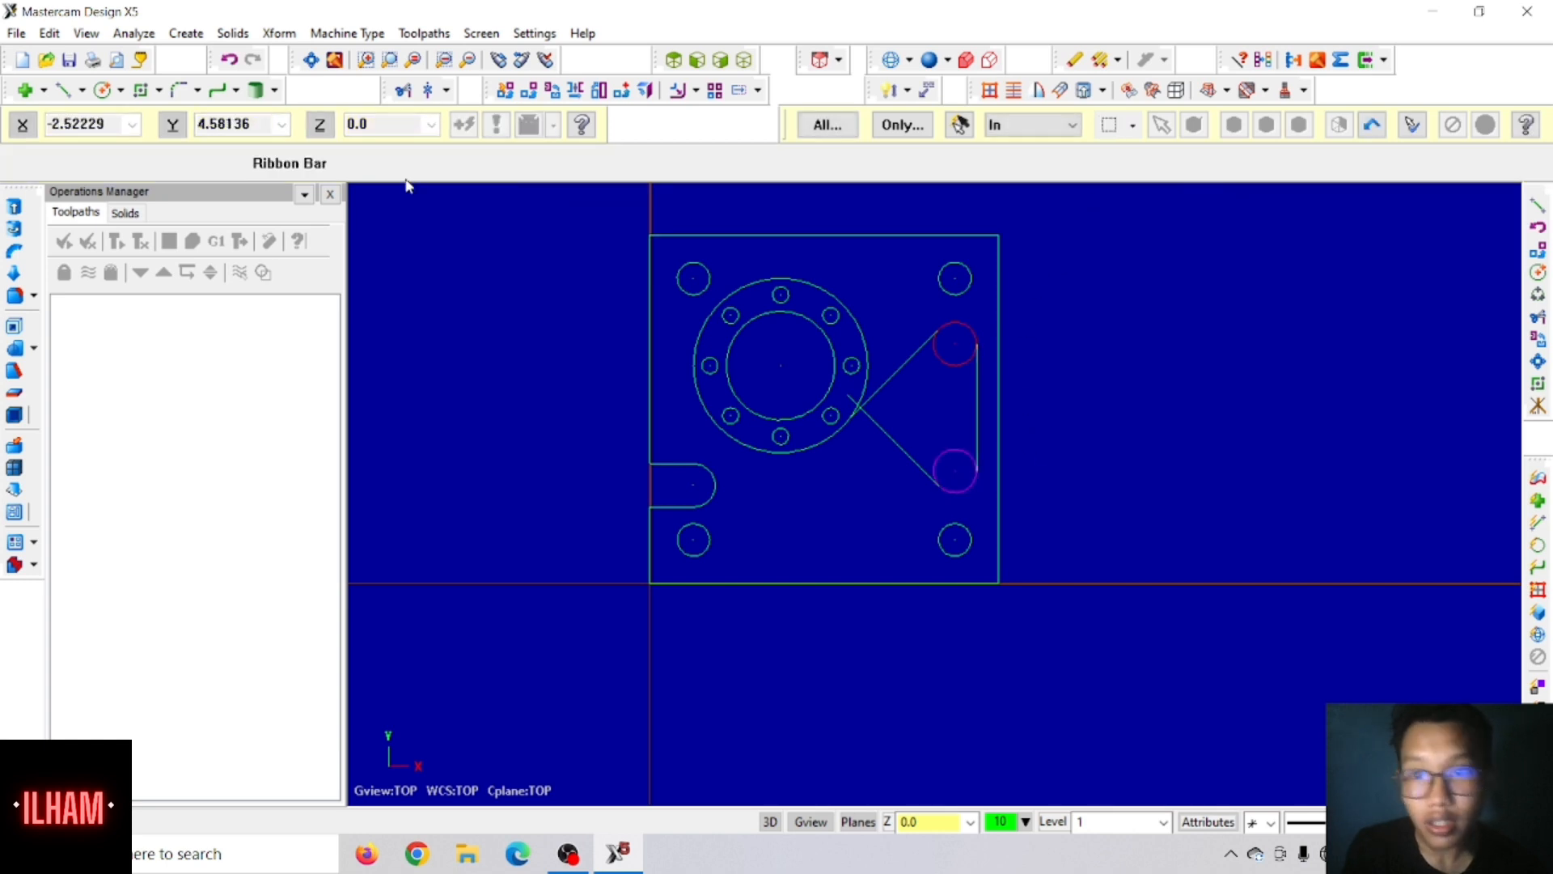
# Step: Fillet the corner between the two angled lines with a radius of 0.25
pyautogui.click(182, 92)
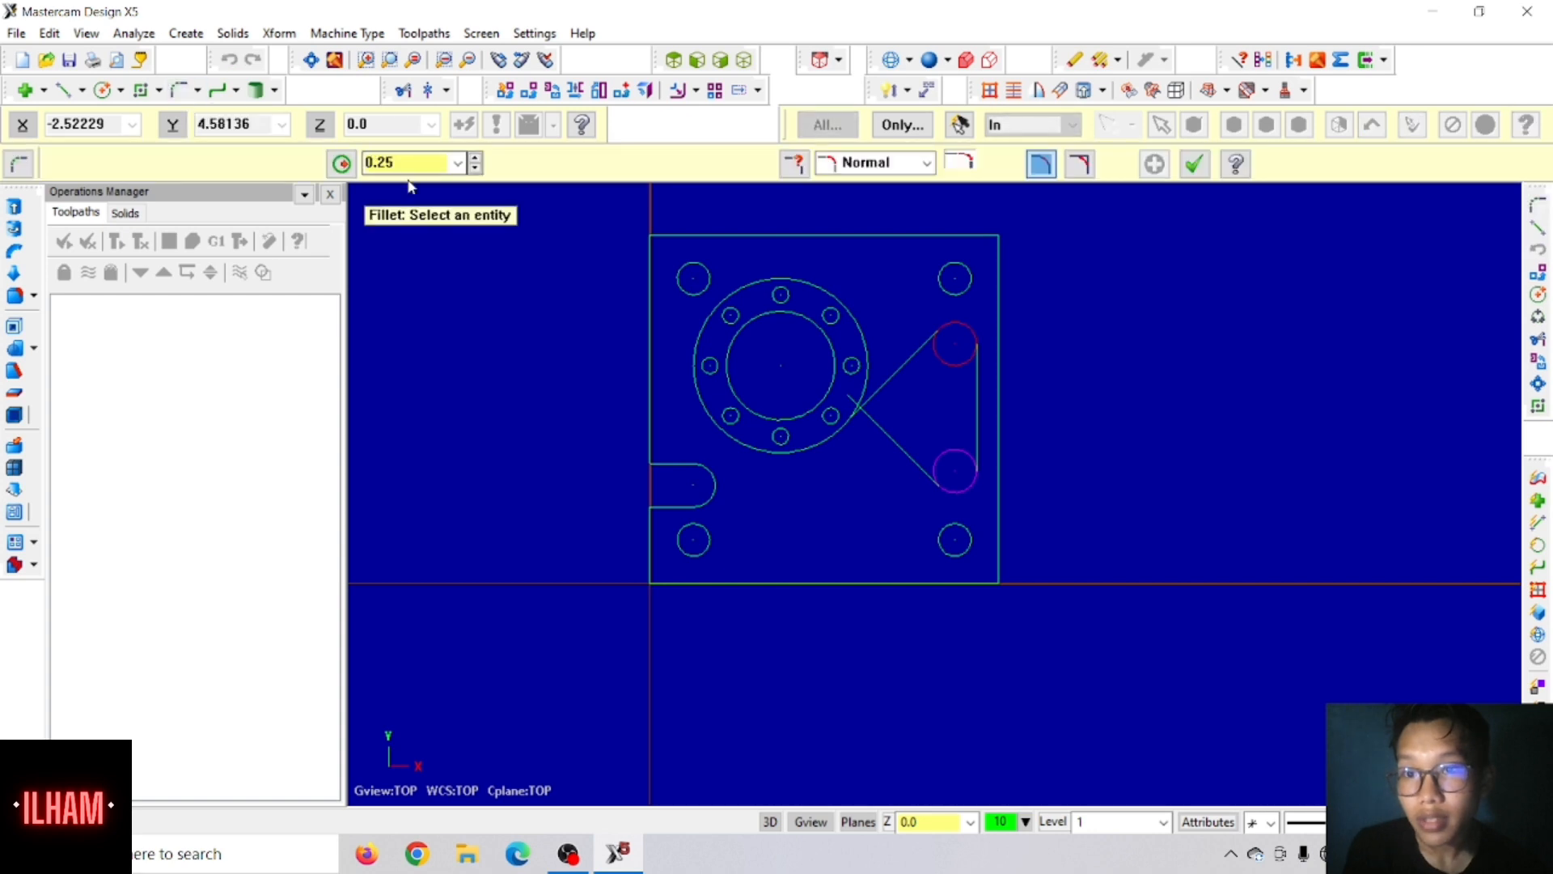
pyautogui.click(899, 369)
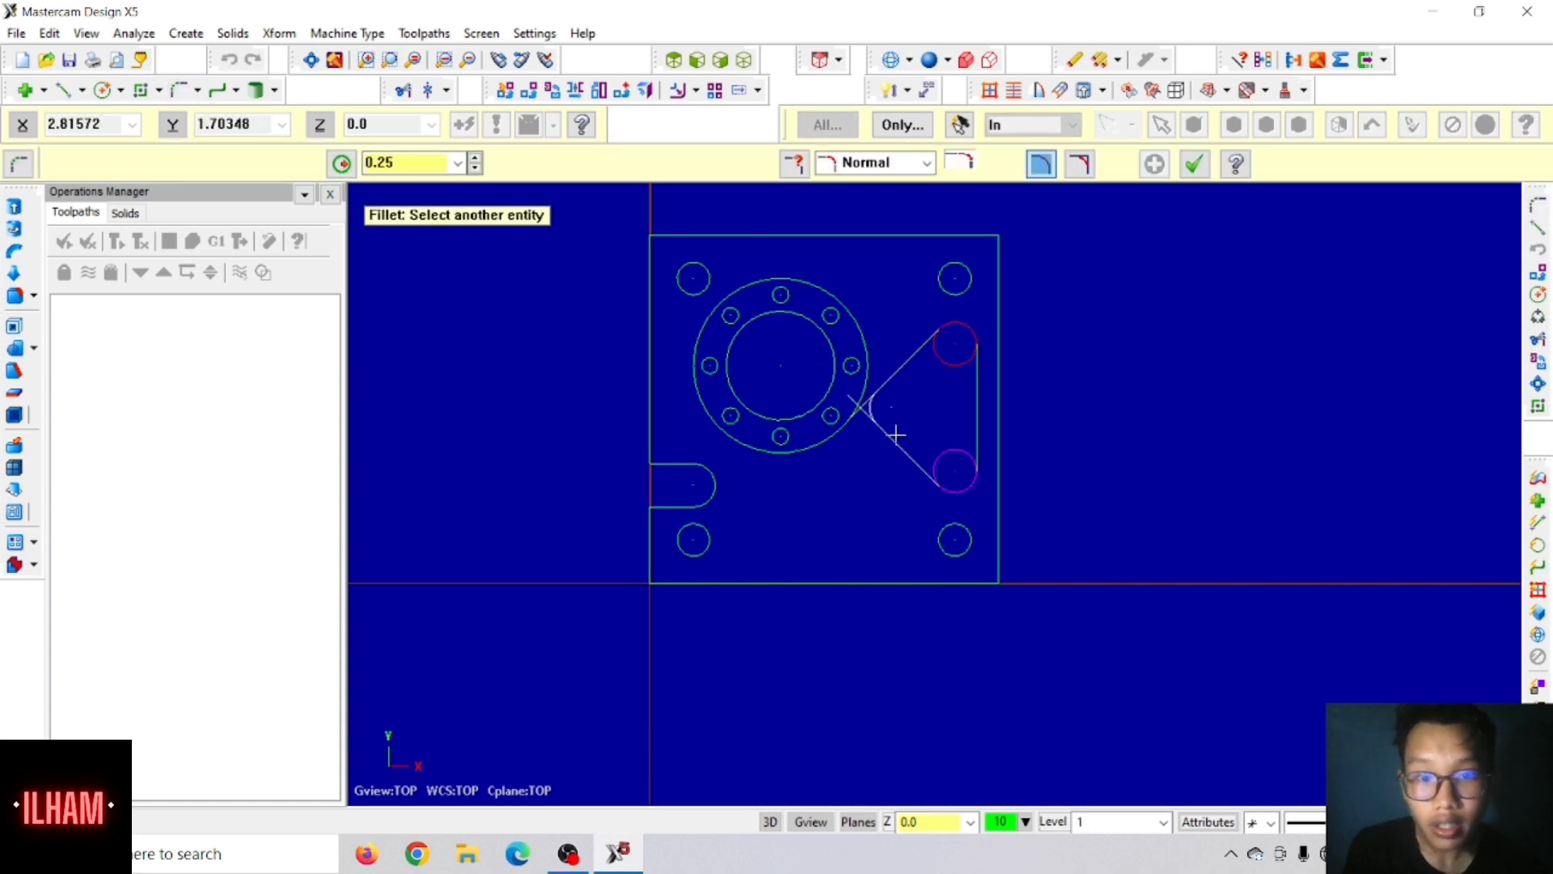
pyautogui.click(895, 437)
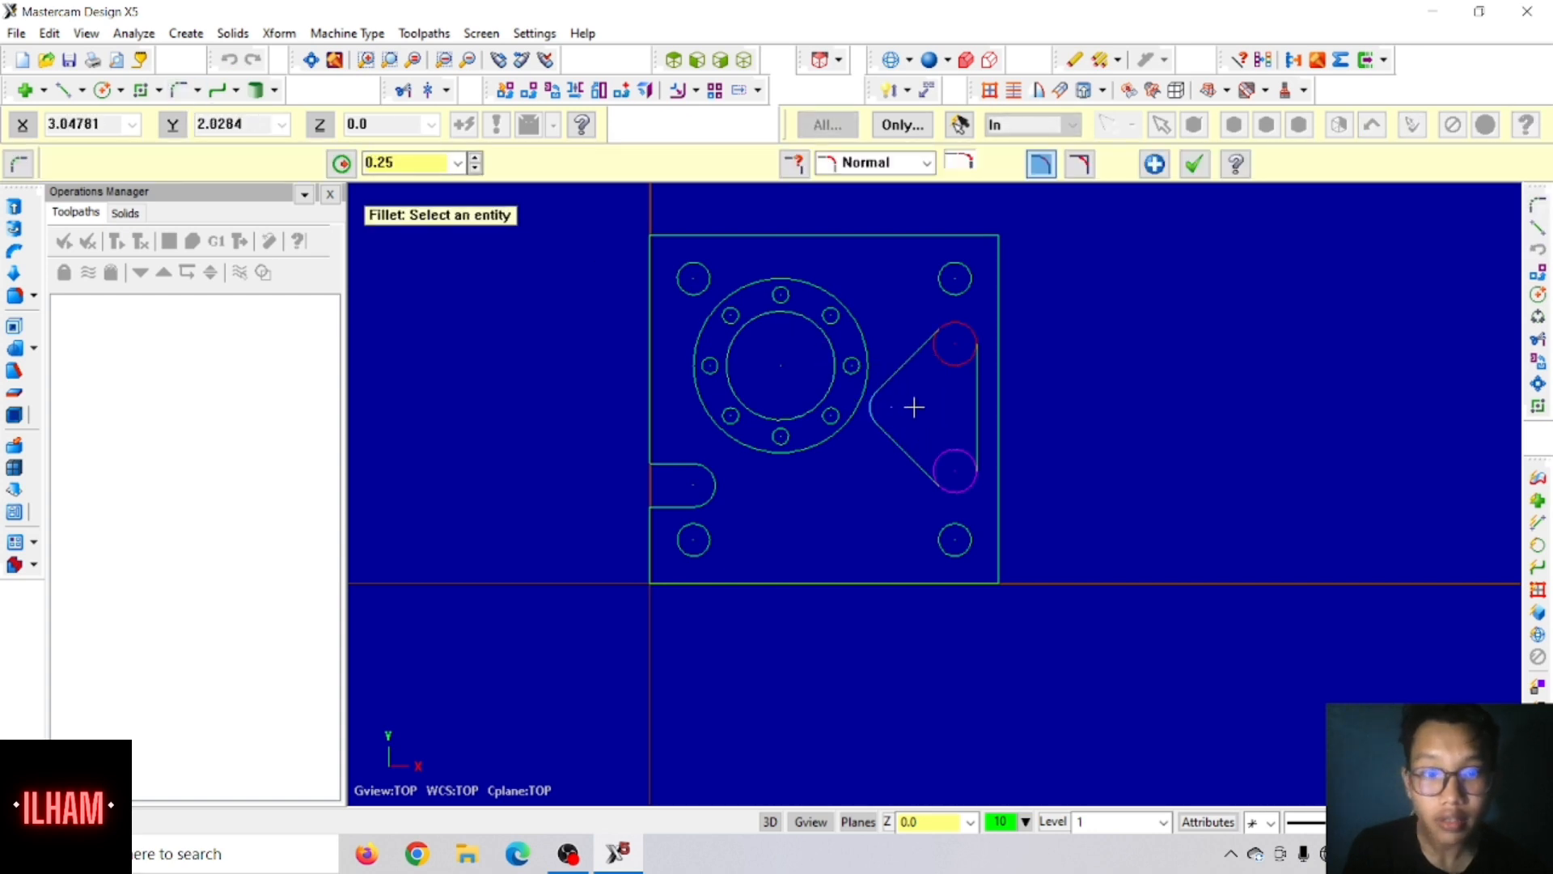
pyautogui.click(1194, 164)
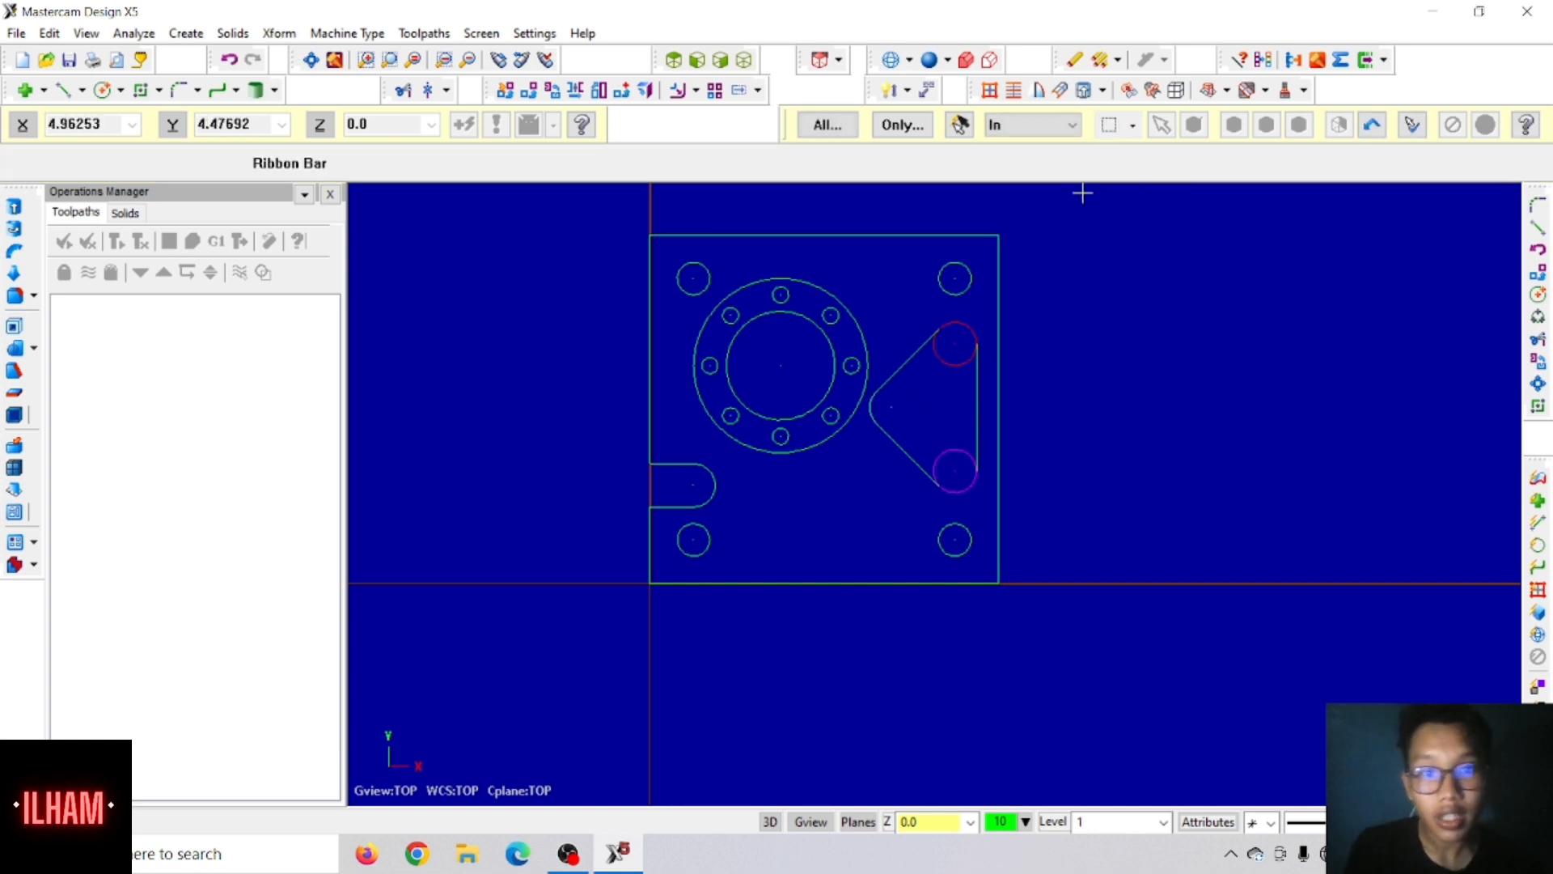
# Step: Divide away the inner arcs of both 0.5 circles, leaving a closed rounded triangular outline
pyautogui.click(397, 90)
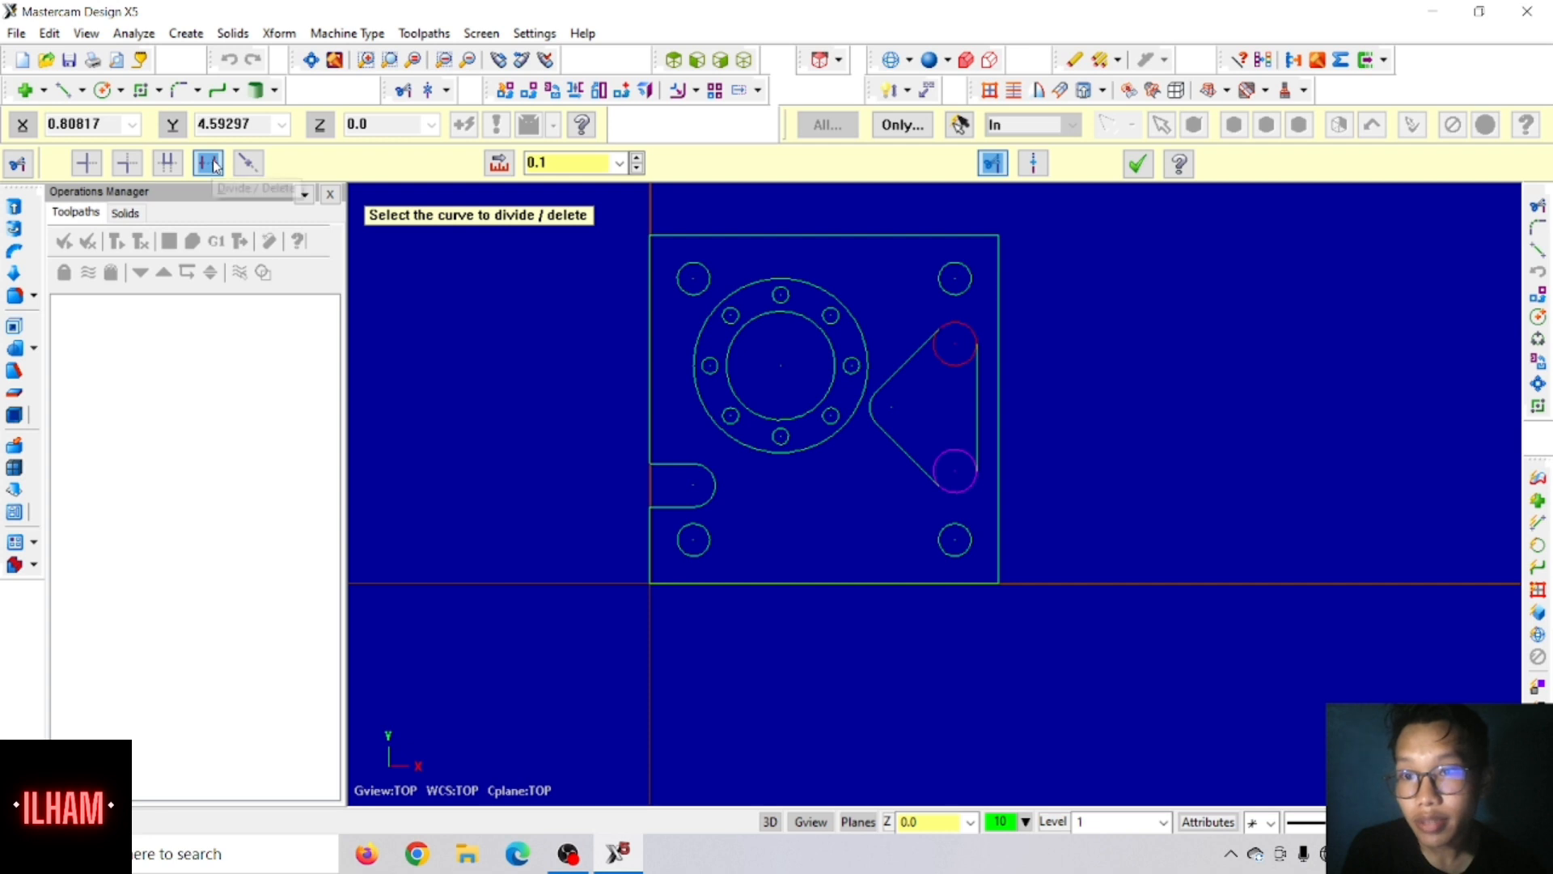
pyautogui.click(953, 367)
pyautogui.click(949, 447)
pyautogui.scroll(5, 949, 456)
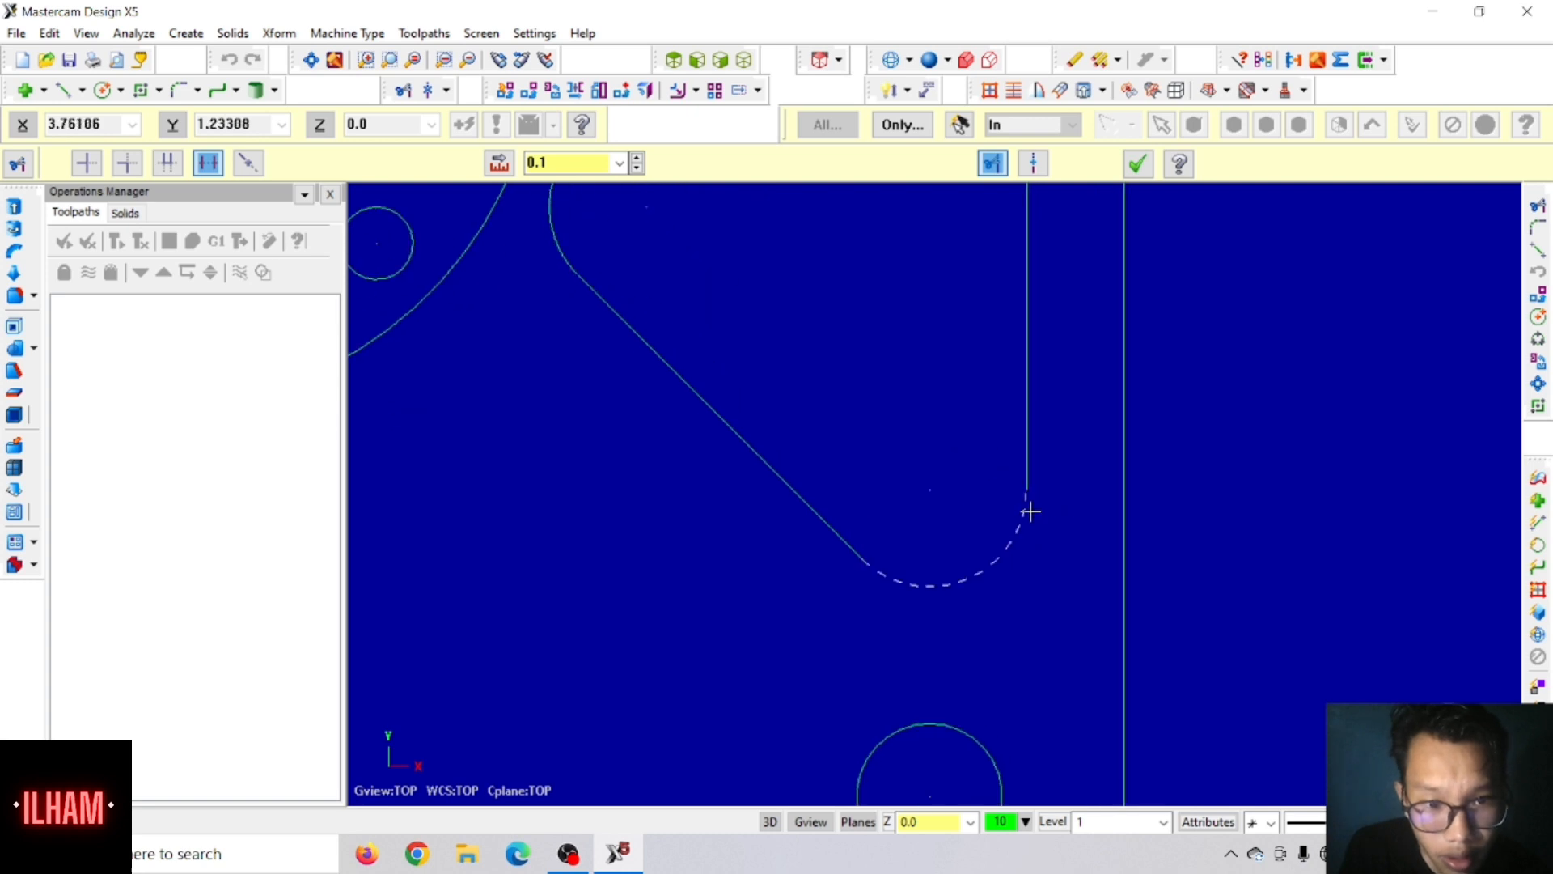
pyautogui.scroll(-2, 910, 551)
pyautogui.scroll(-3, 929, 479)
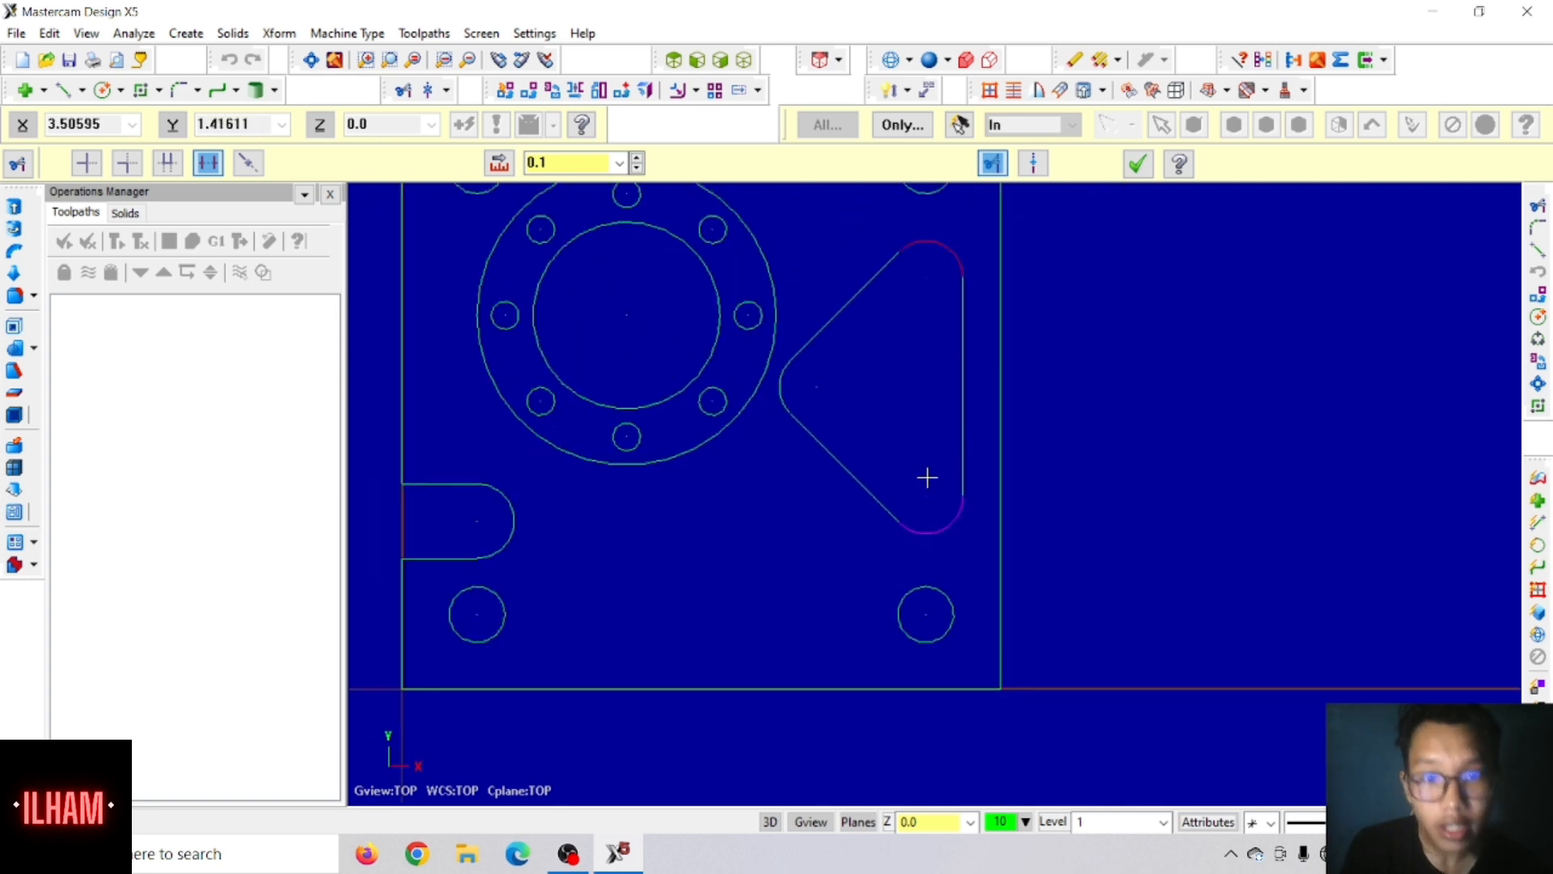
pyautogui.click(1139, 162)
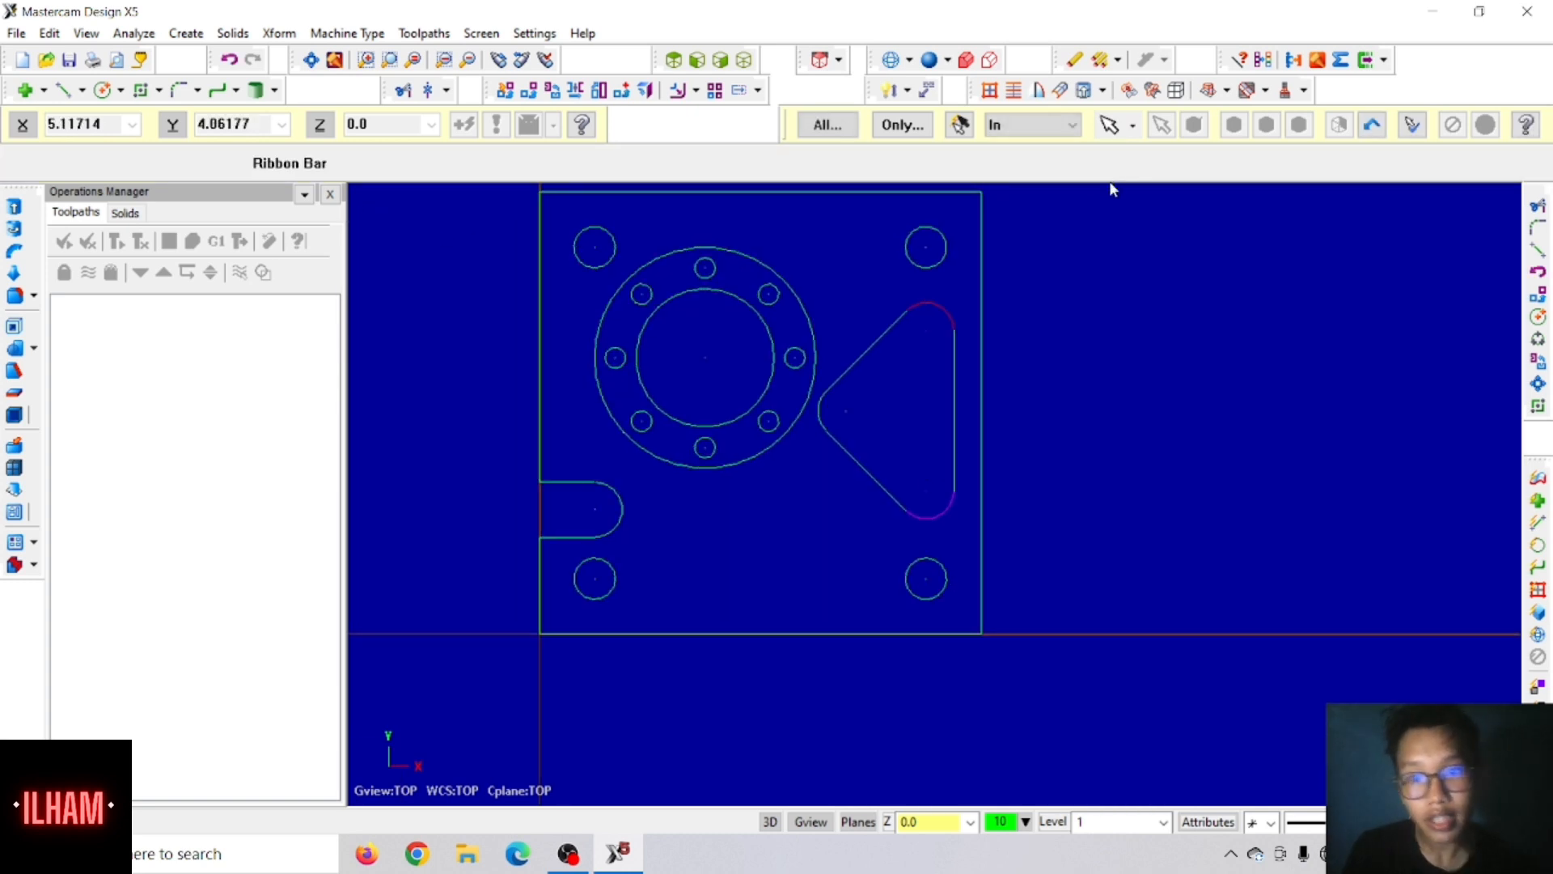
# Step: Copy the rounded triangular outline by translating it from its upper arc centre to X 2.75 (4-1.25), Y 0.5
pyautogui.scroll(-1, 870, 255)
pyautogui.moveTo(920, 323); pyautogui.dragTo(902, 538)
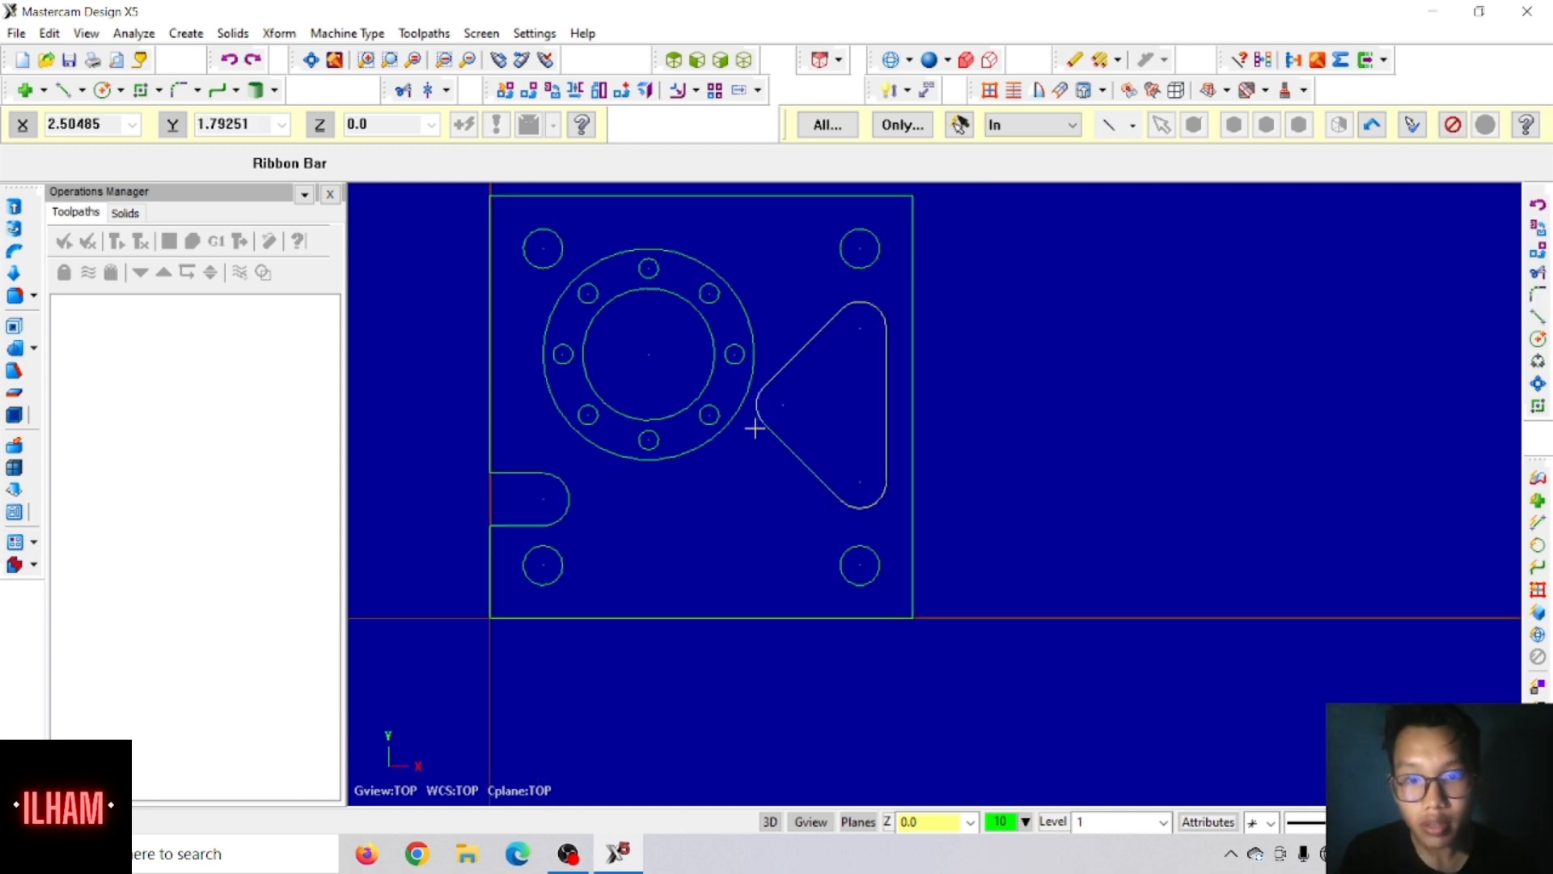
pyautogui.scroll(-1, 862, 427)
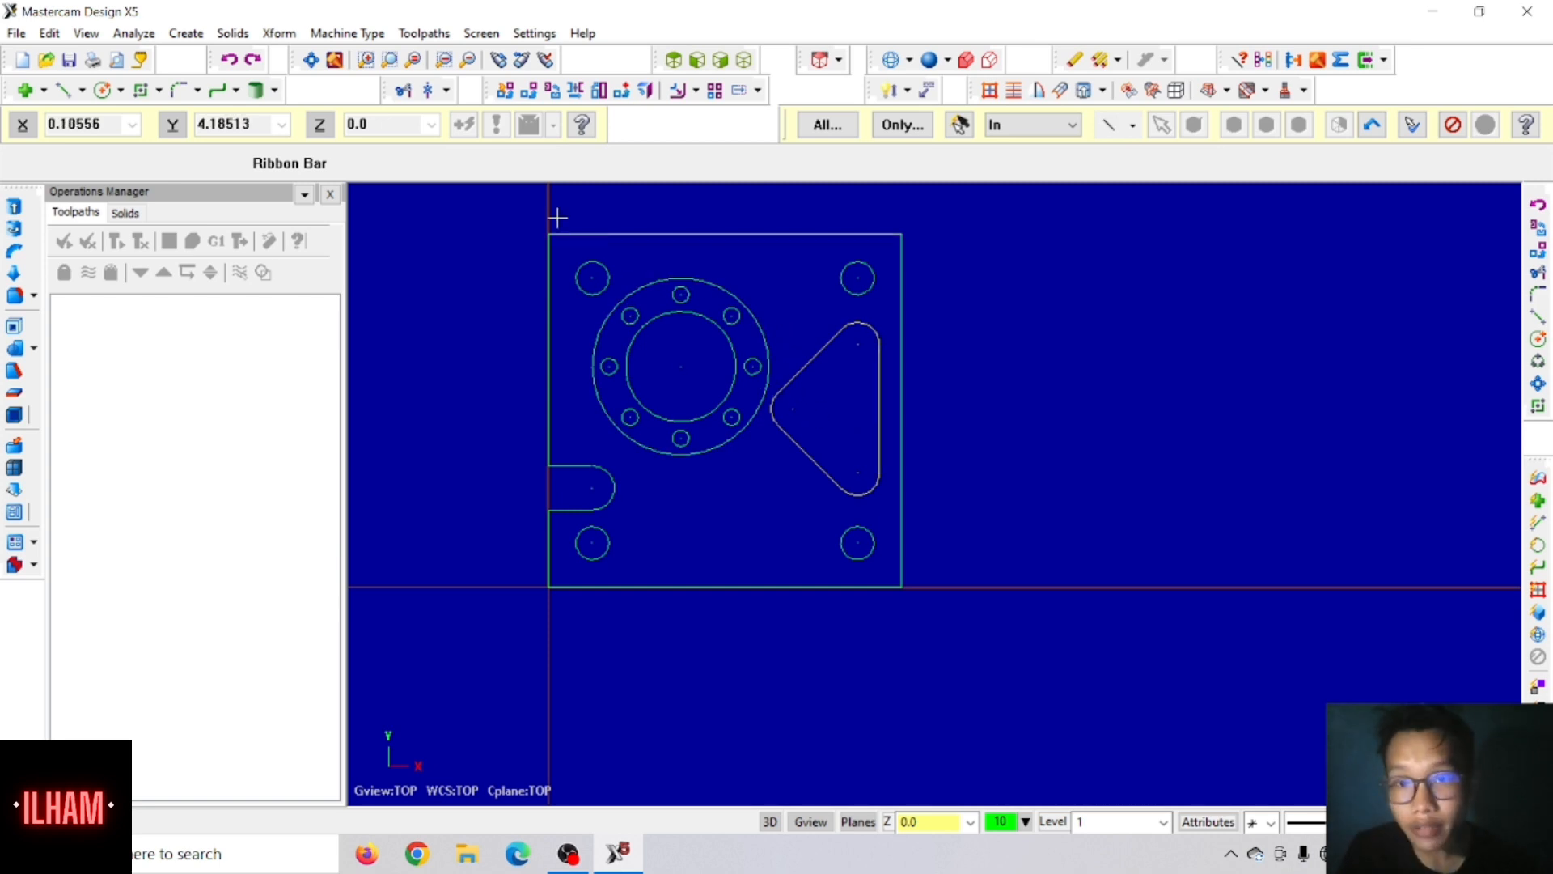
pyautogui.click(529, 91)
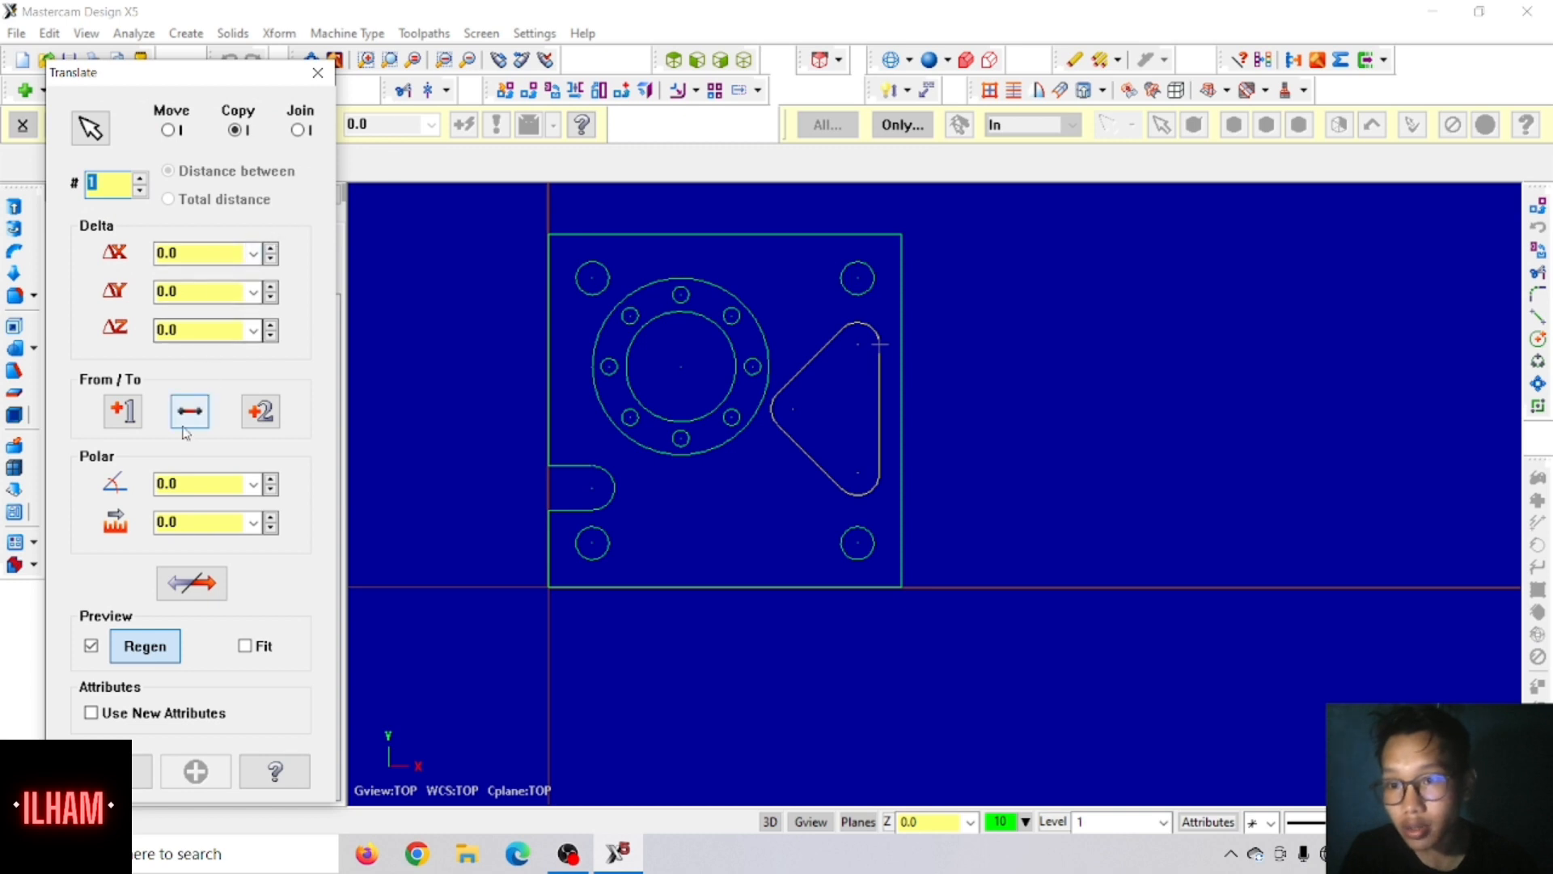
pyautogui.click(120, 415)
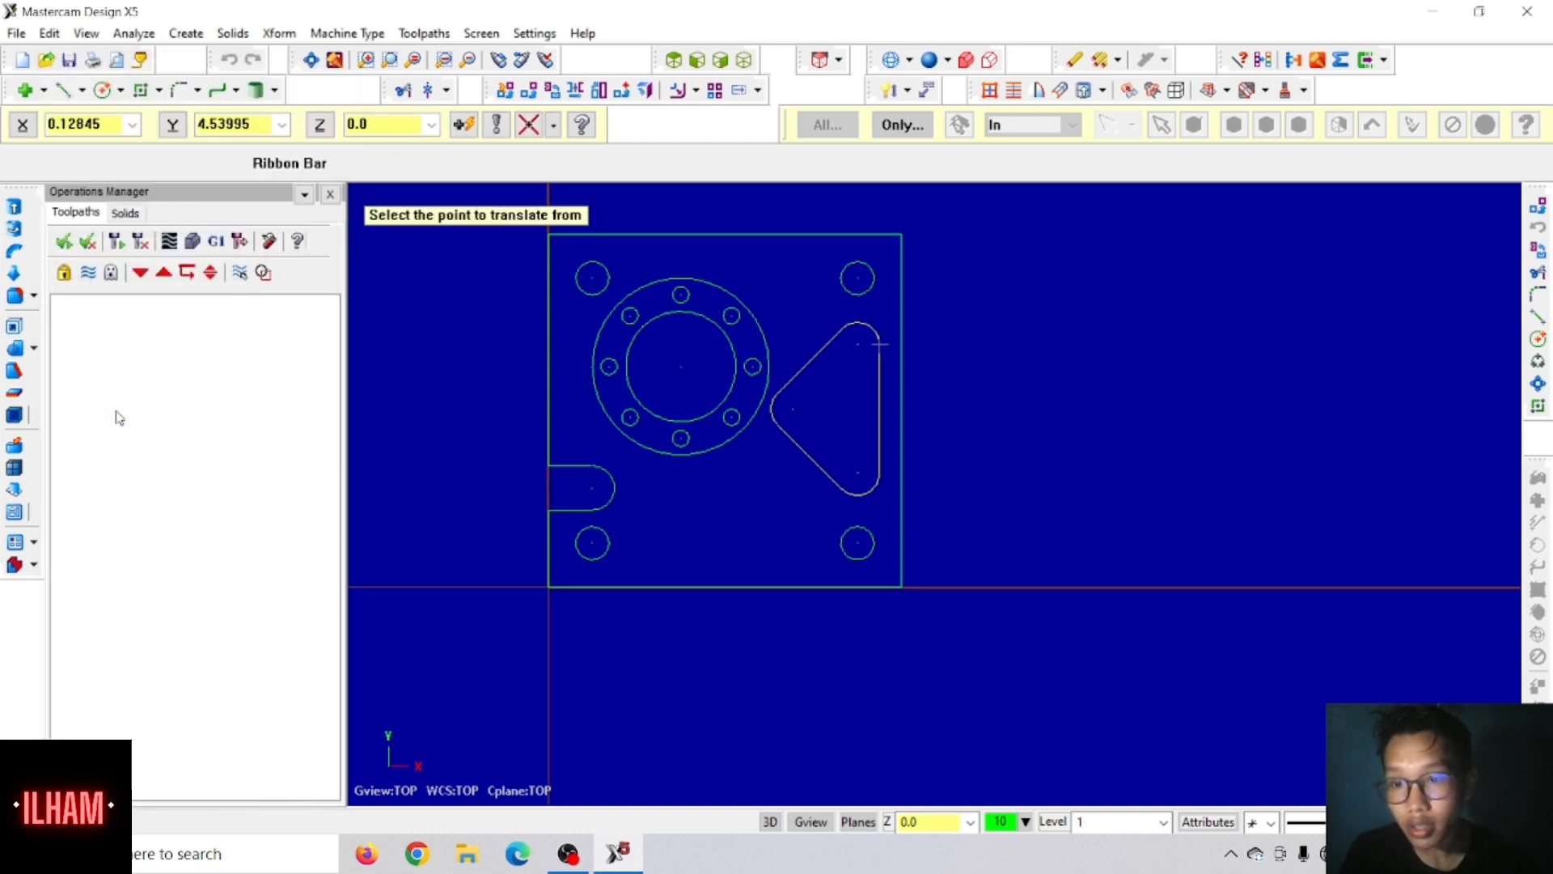
pyautogui.click(856, 343)
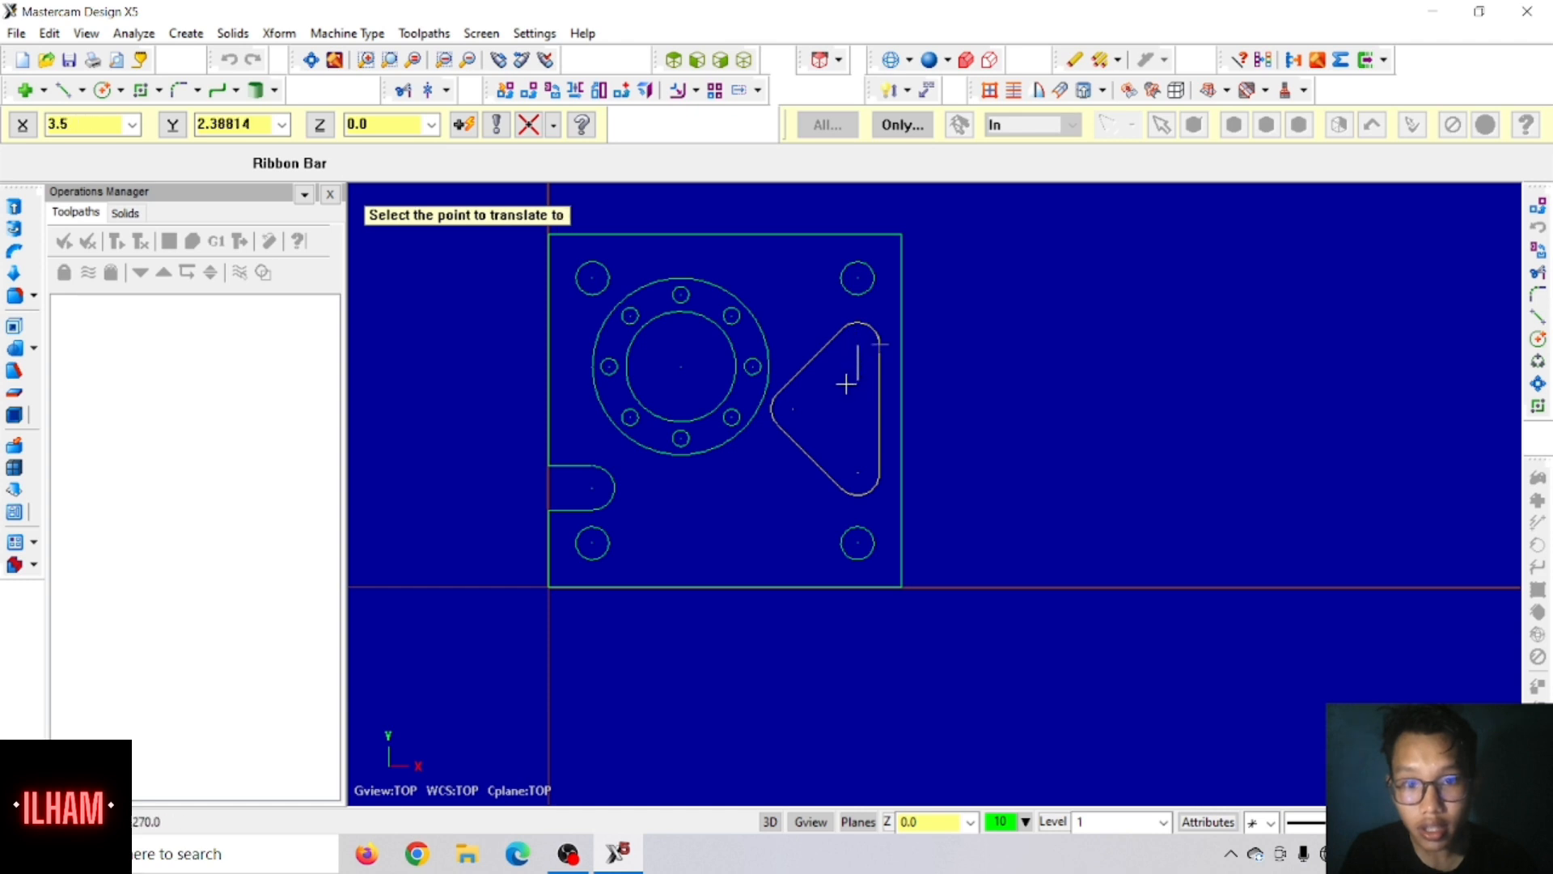
pyautogui.click(22, 123)
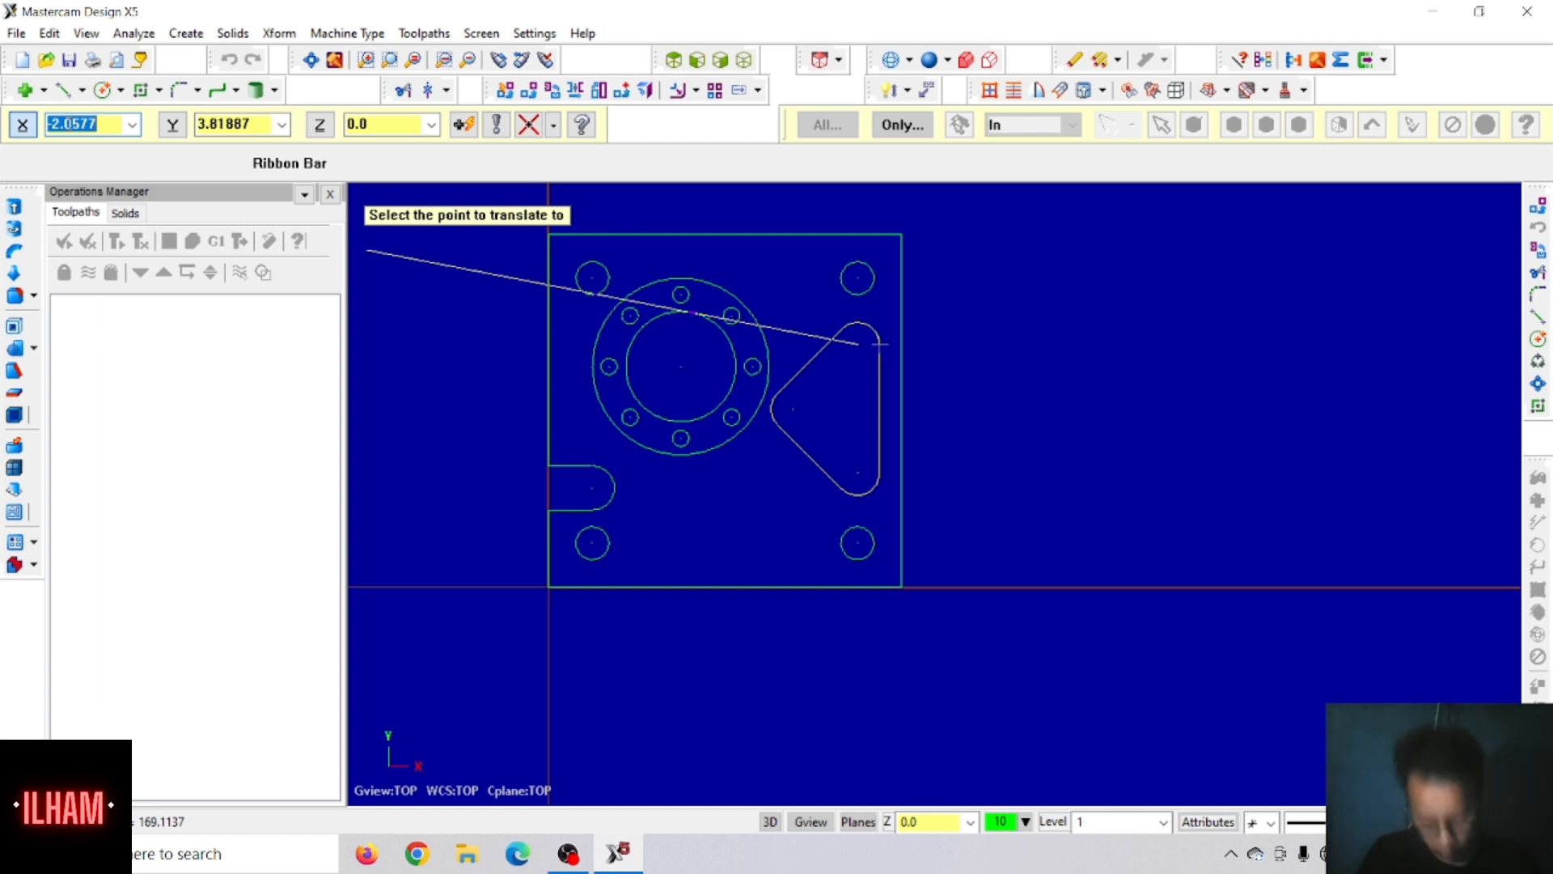
pyautogui.write('4-1.25')
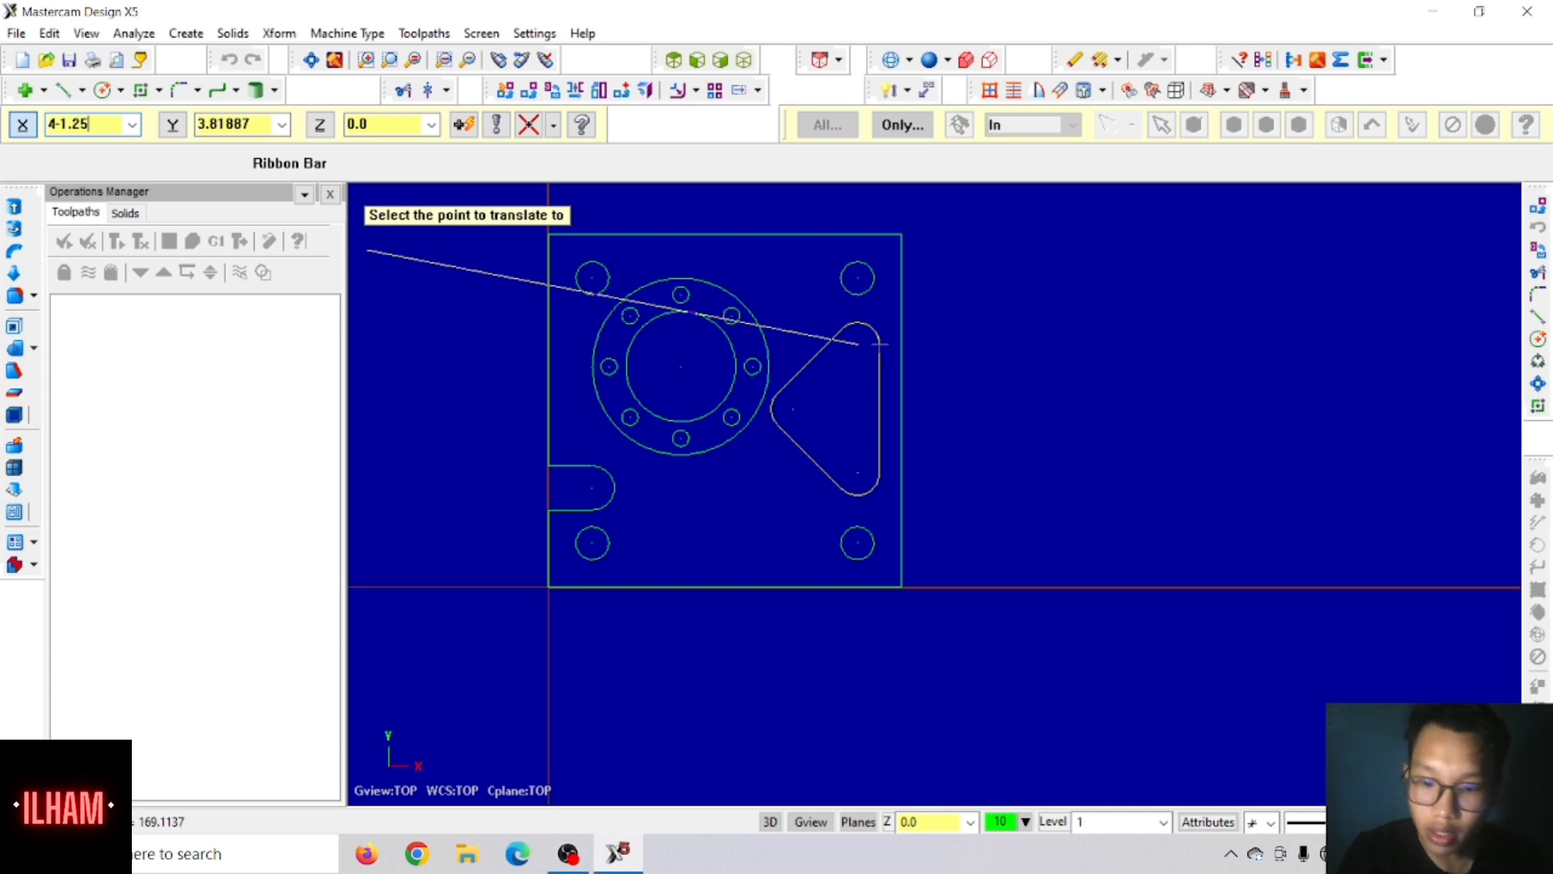
pyautogui.press('Tab')
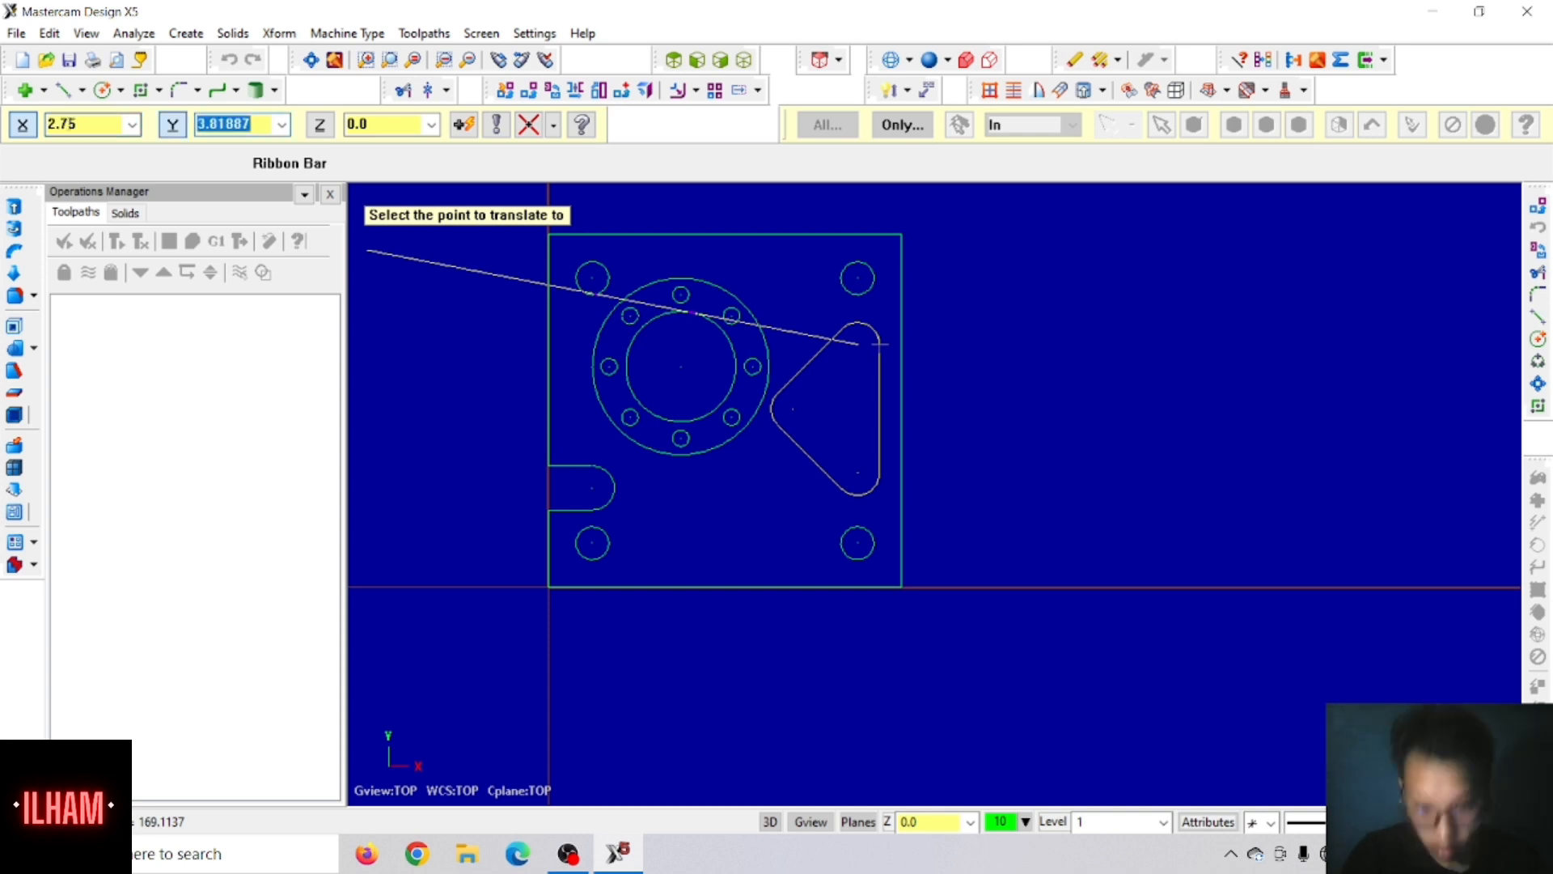
pyautogui.write('0')
pyautogui.write('.75')
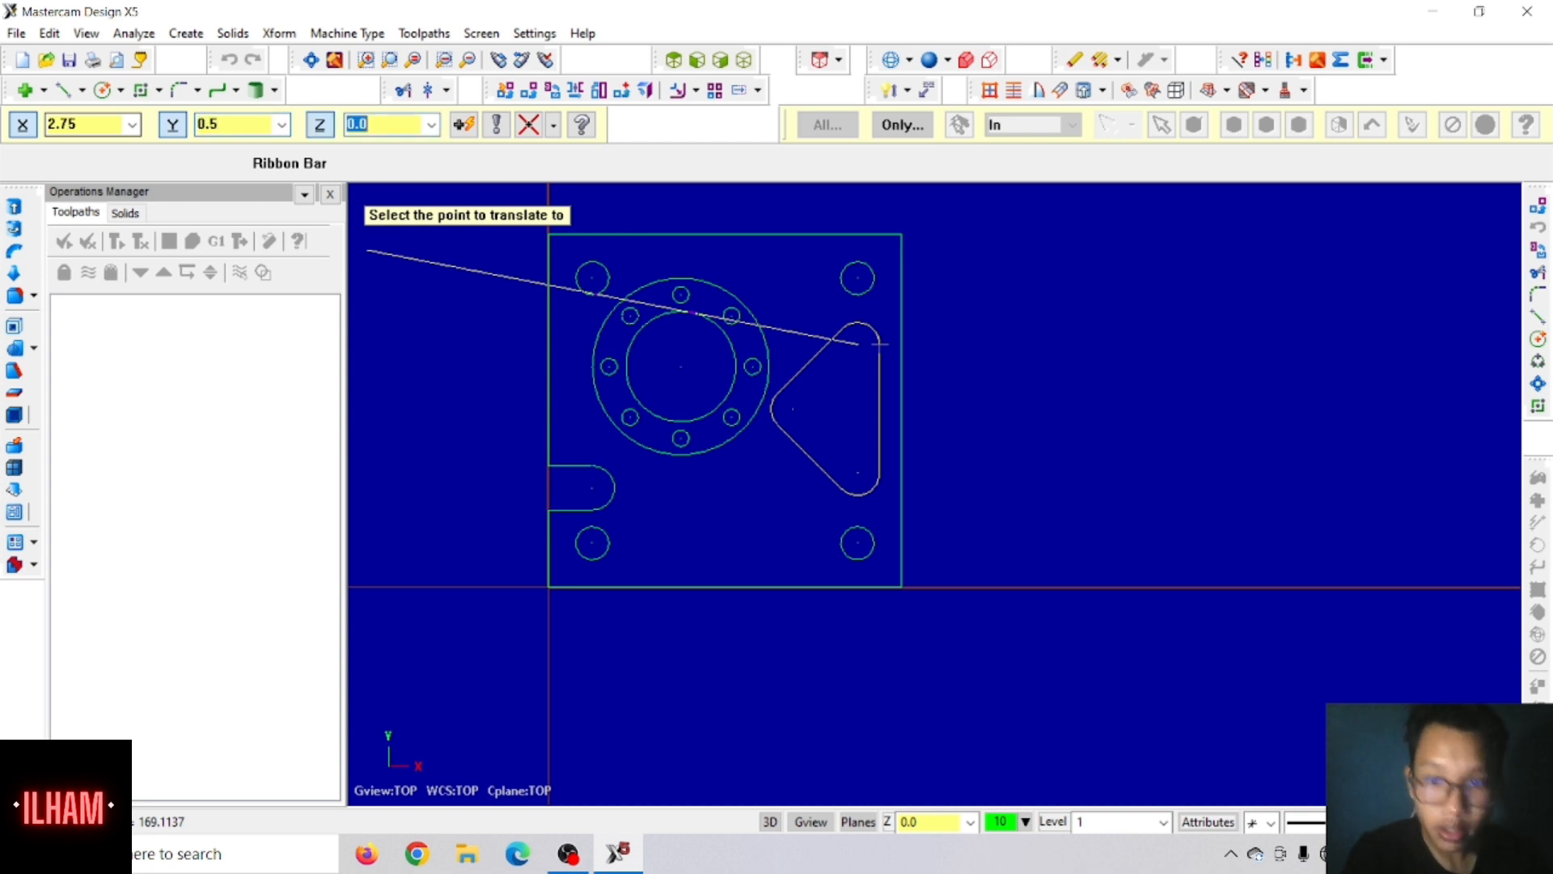
pyautogui.press('Return')
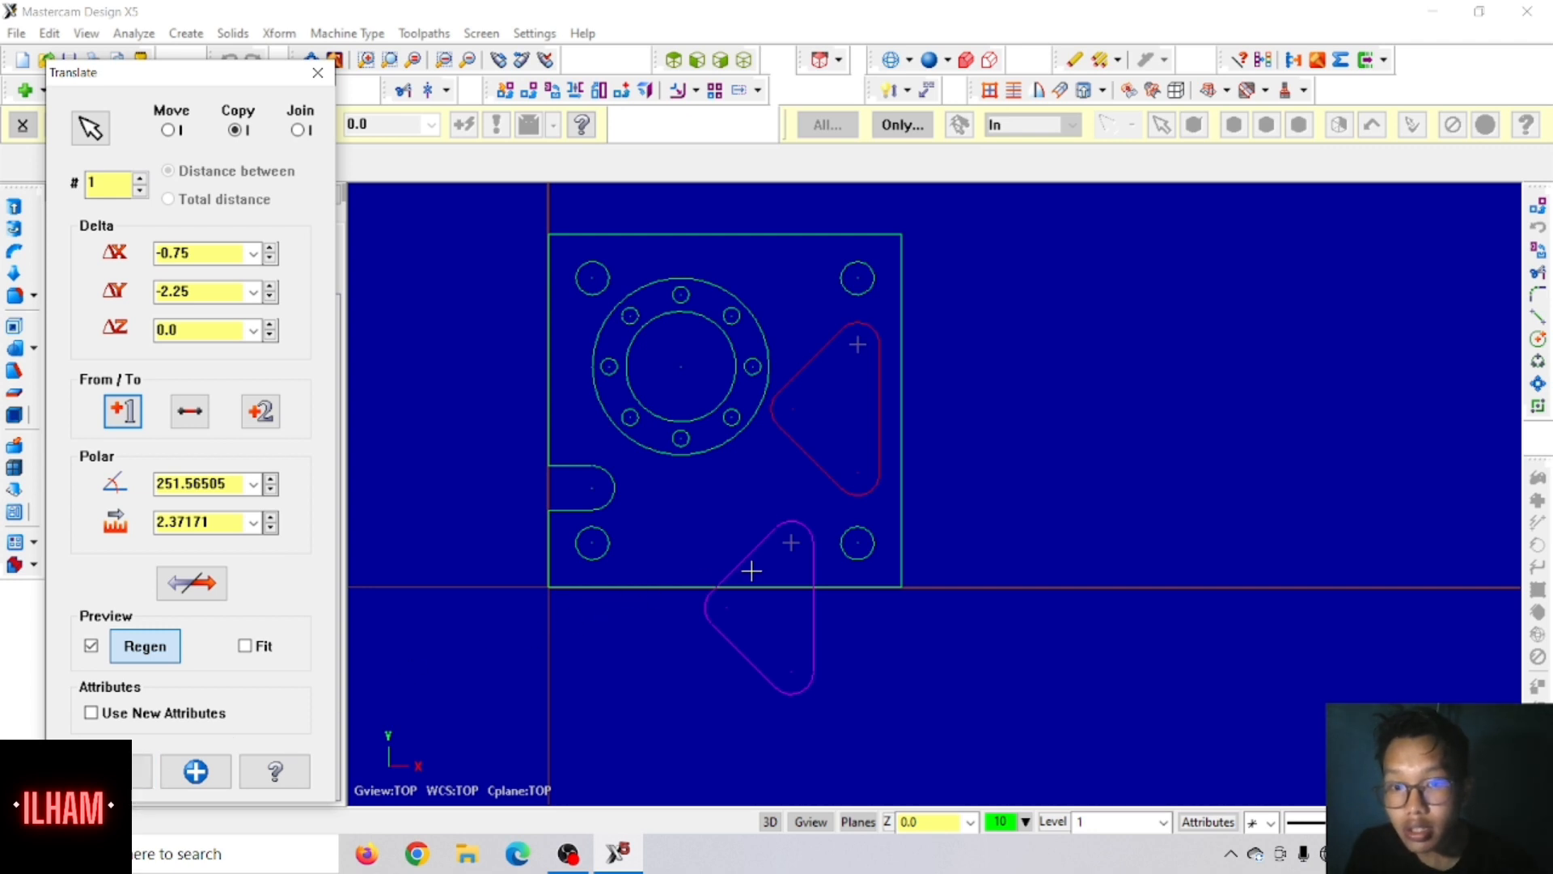
pyautogui.hotkey('alt', 'Tab')
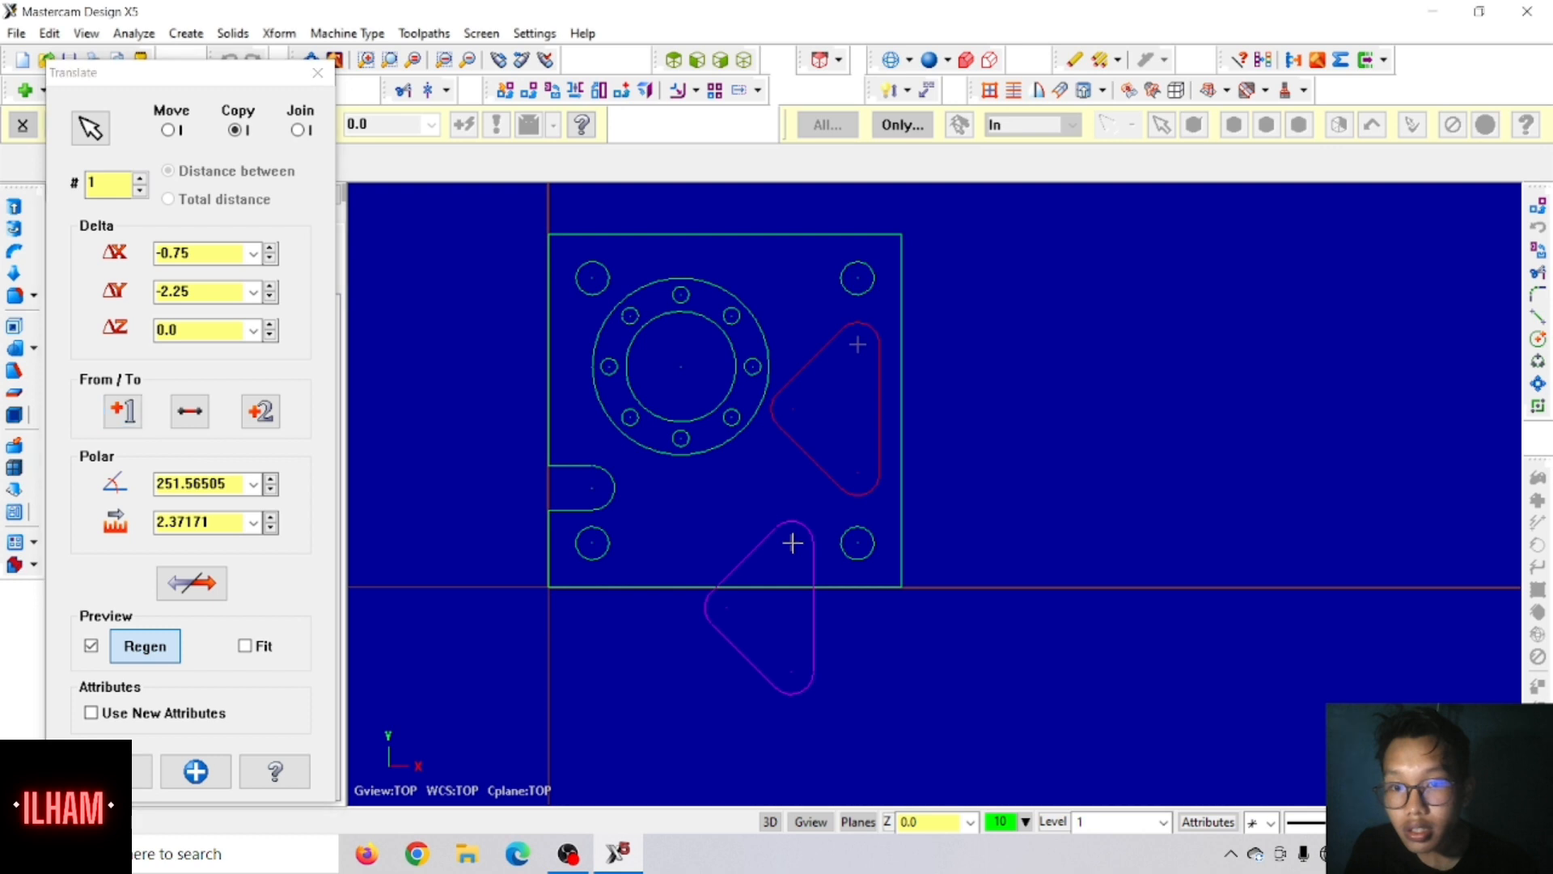
pyautogui.click(141, 769)
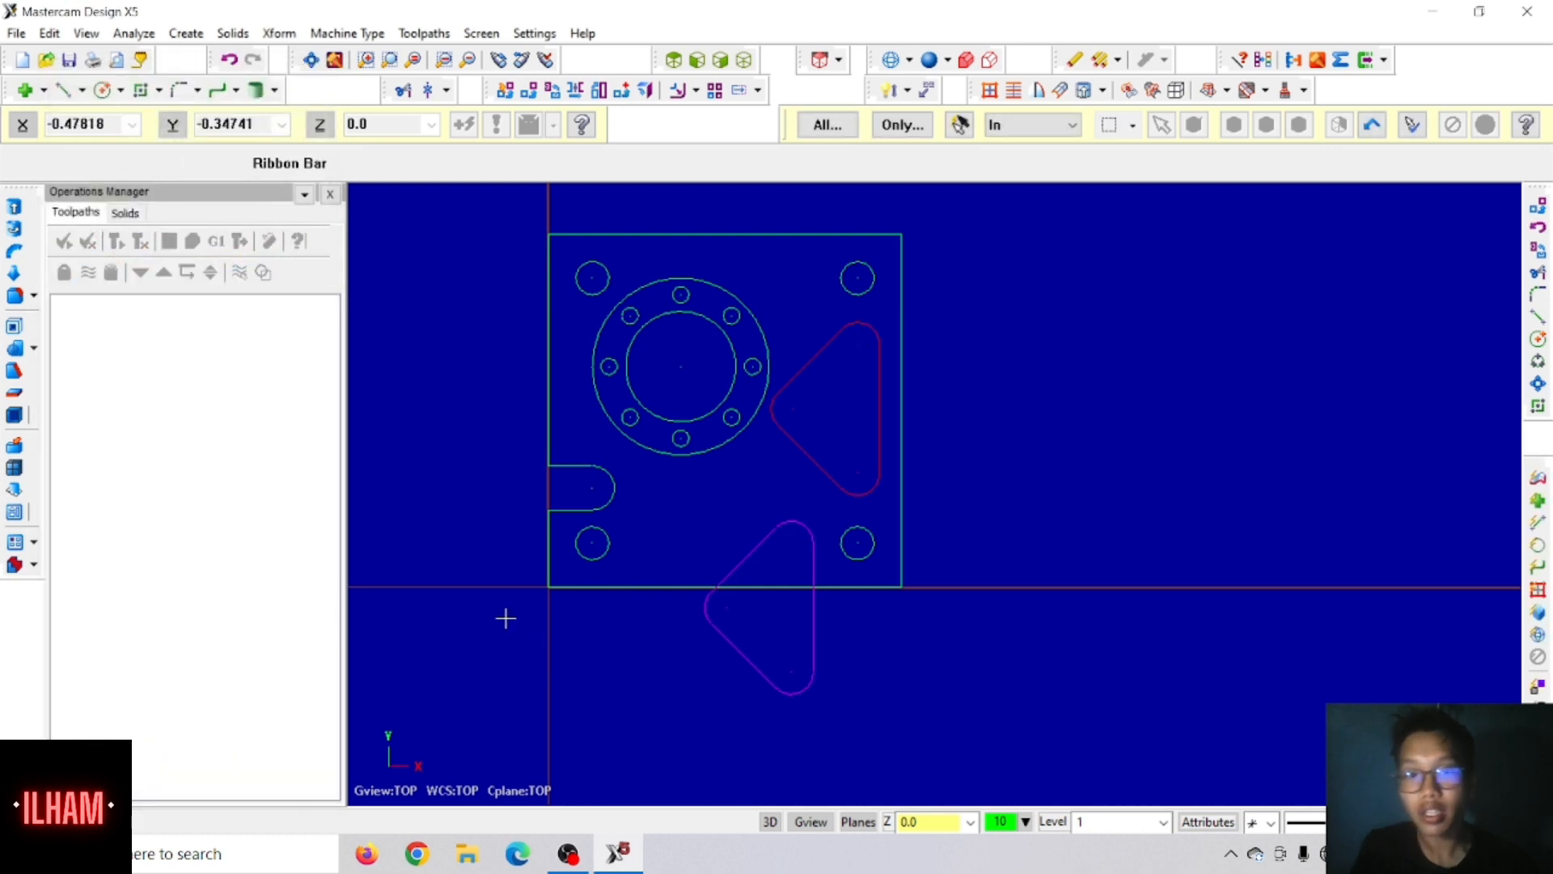
pyautogui.moveTo(680, 508); pyautogui.dragTo(824, 722)
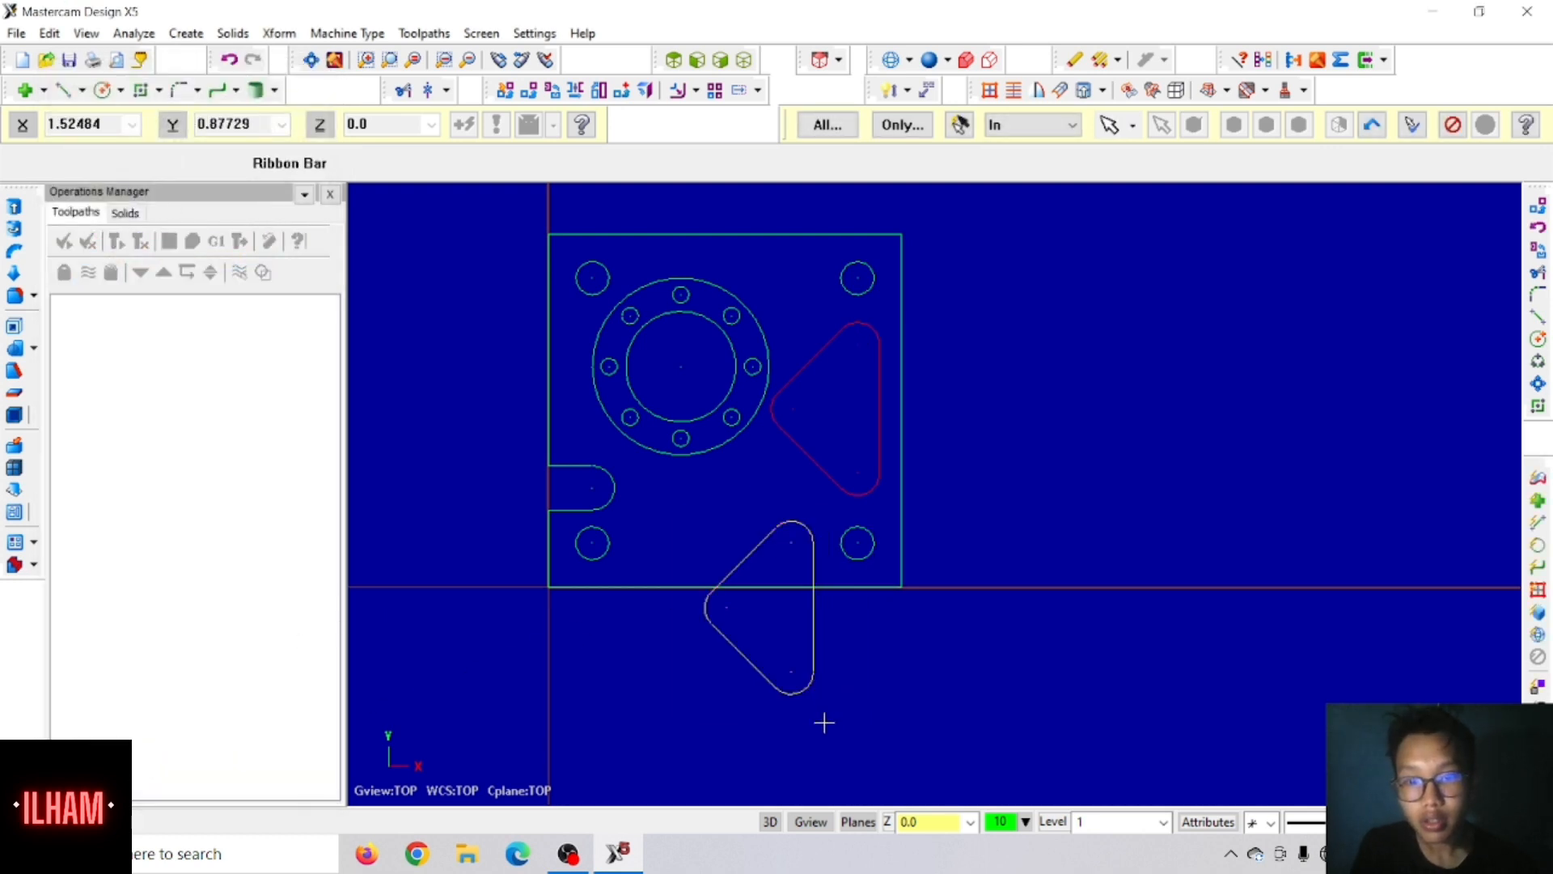
pyautogui.click(515, 92)
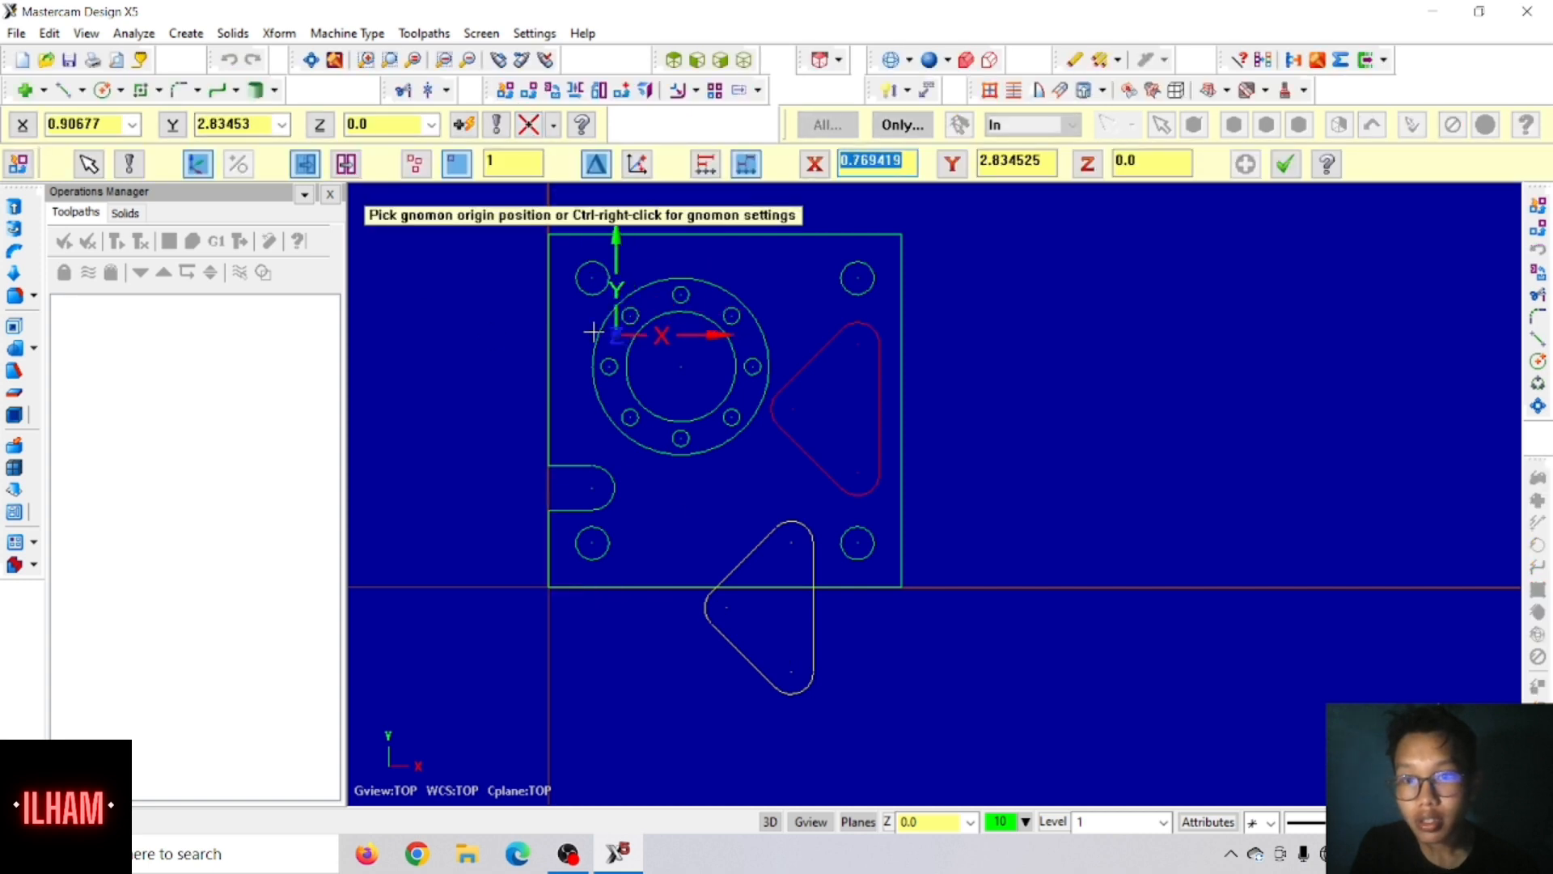
pyautogui.press('Escape')
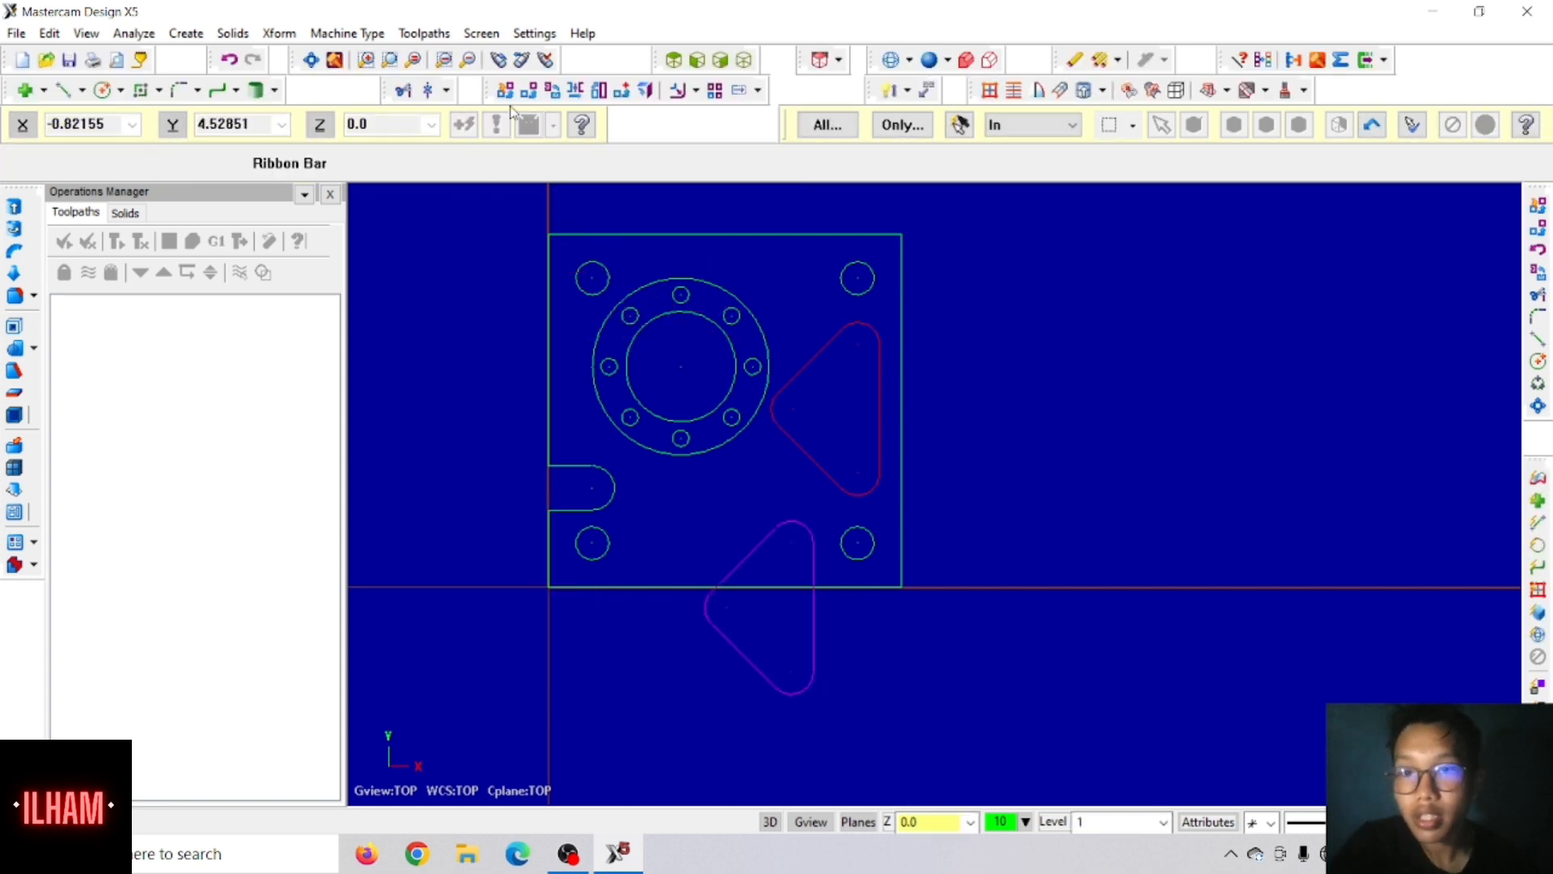
# Step: Rotate the copied triangular outline 90 degrees clockwise about its upper arc centre, moving it instead of copying
pyautogui.moveTo(708, 515); pyautogui.dragTo(819, 718)
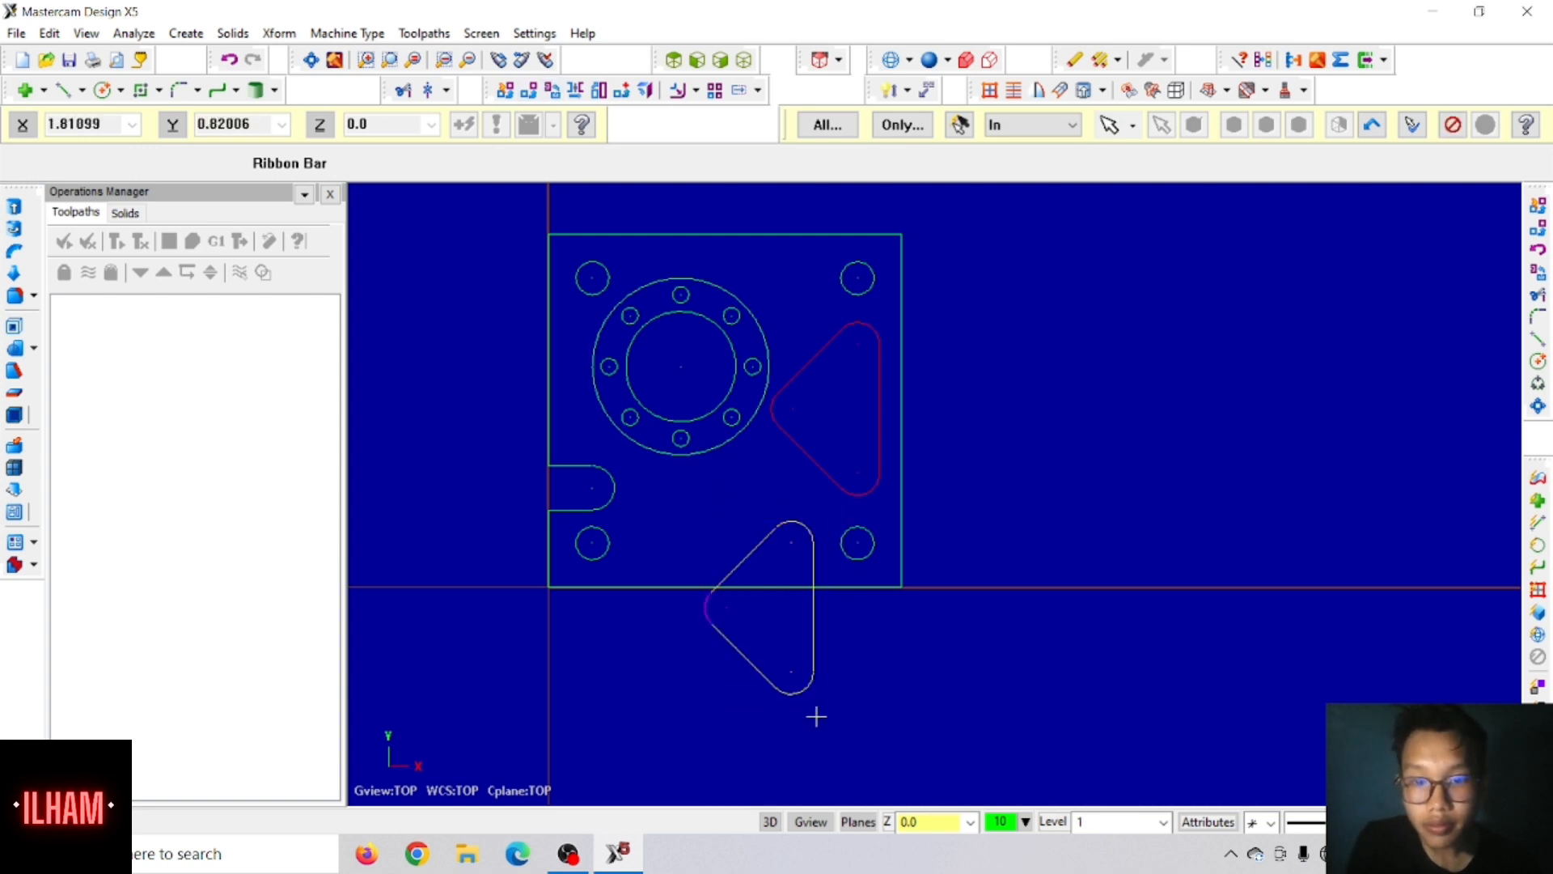
pyautogui.click(694, 608)
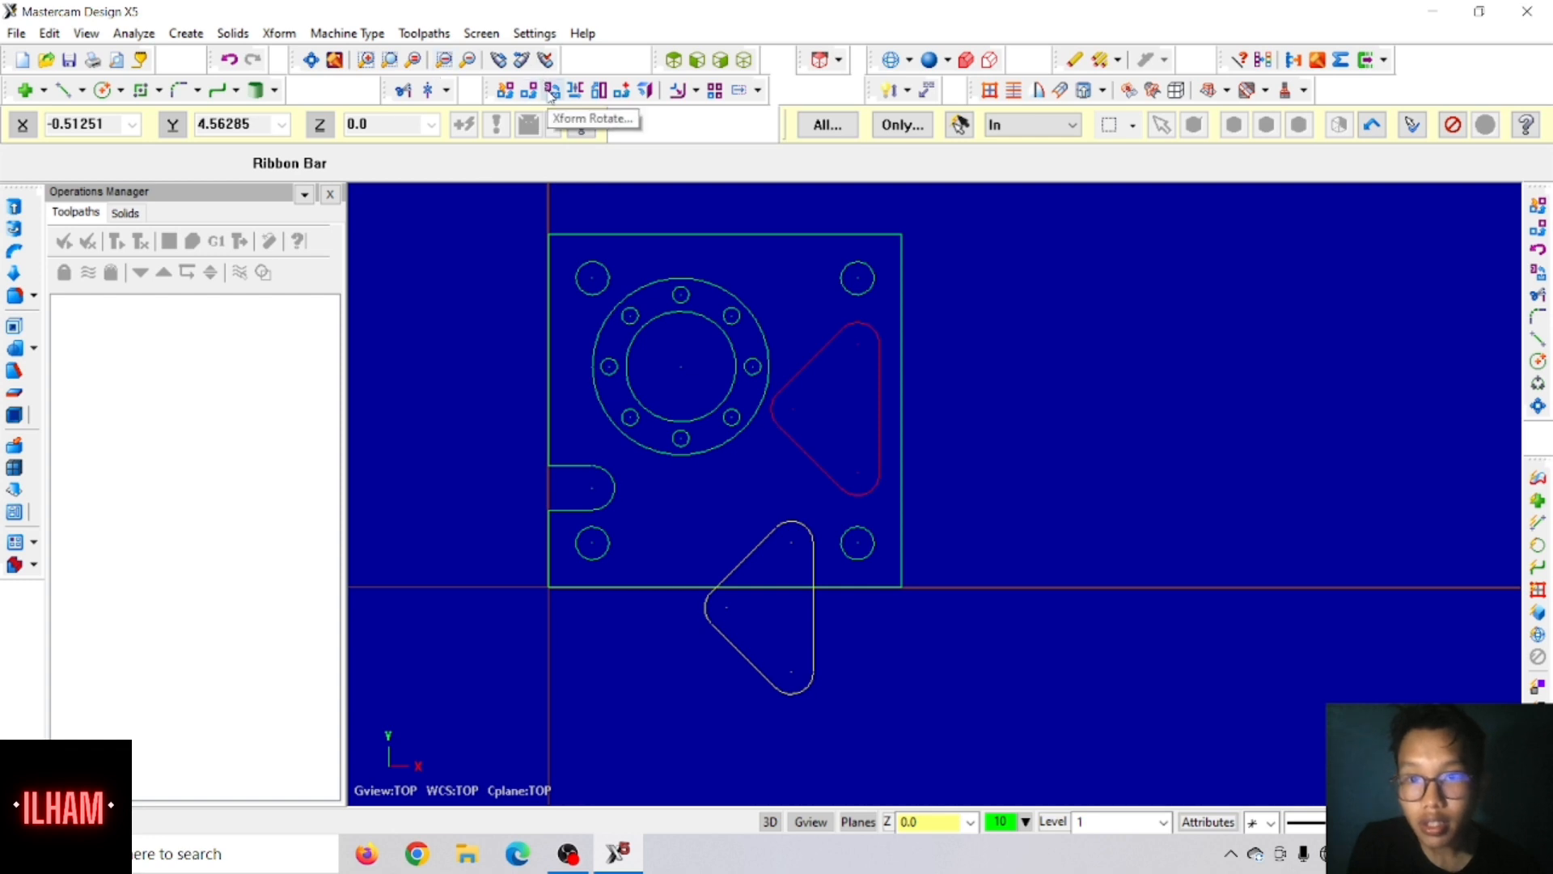
pyautogui.click(552, 91)
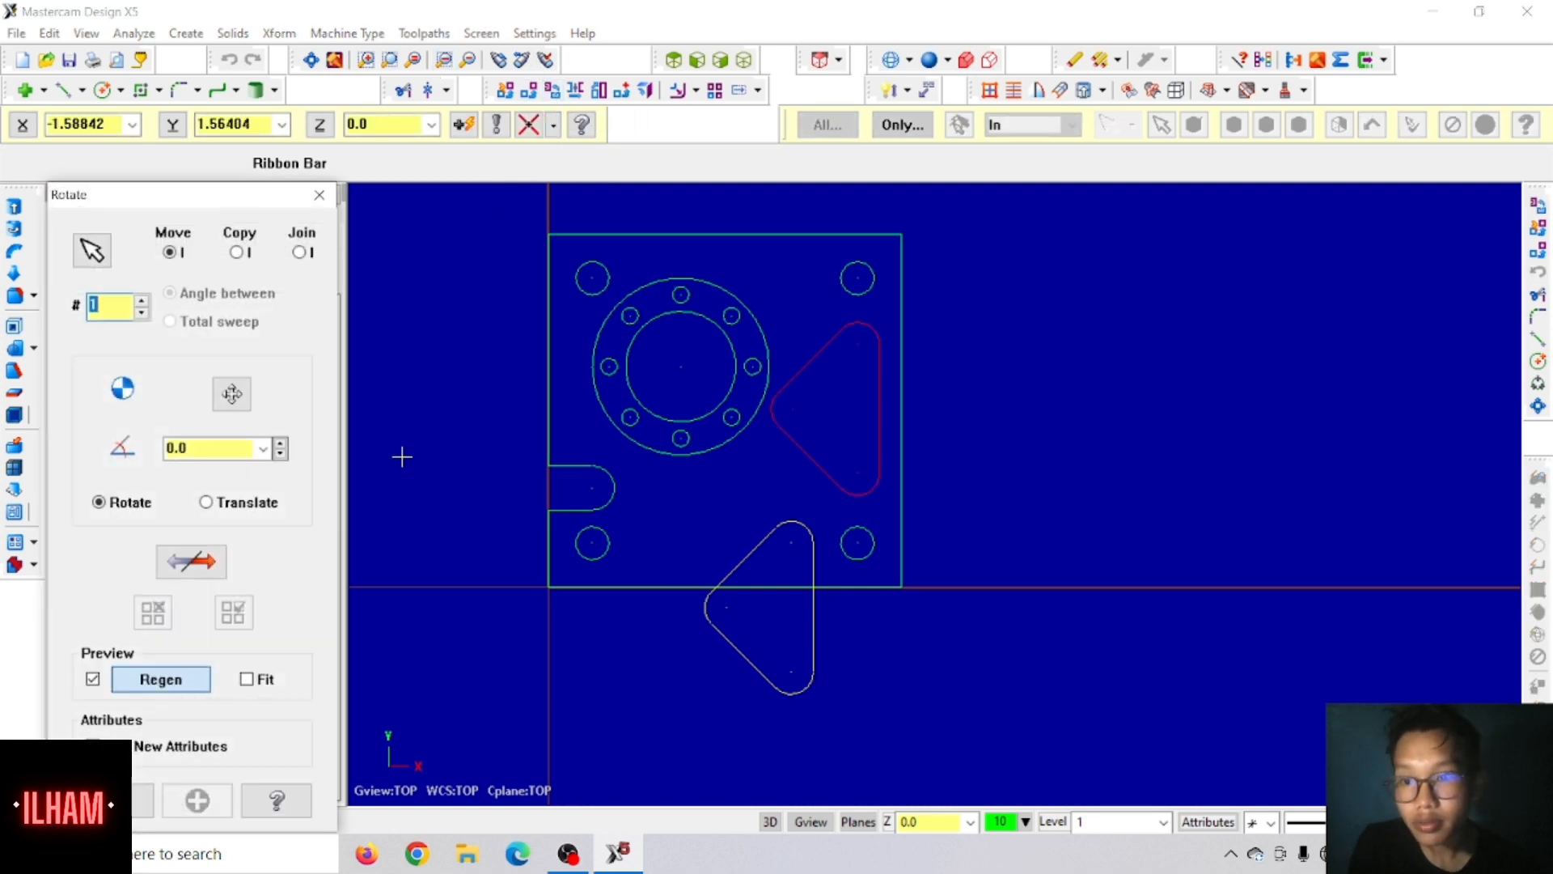
pyautogui.click(232, 396)
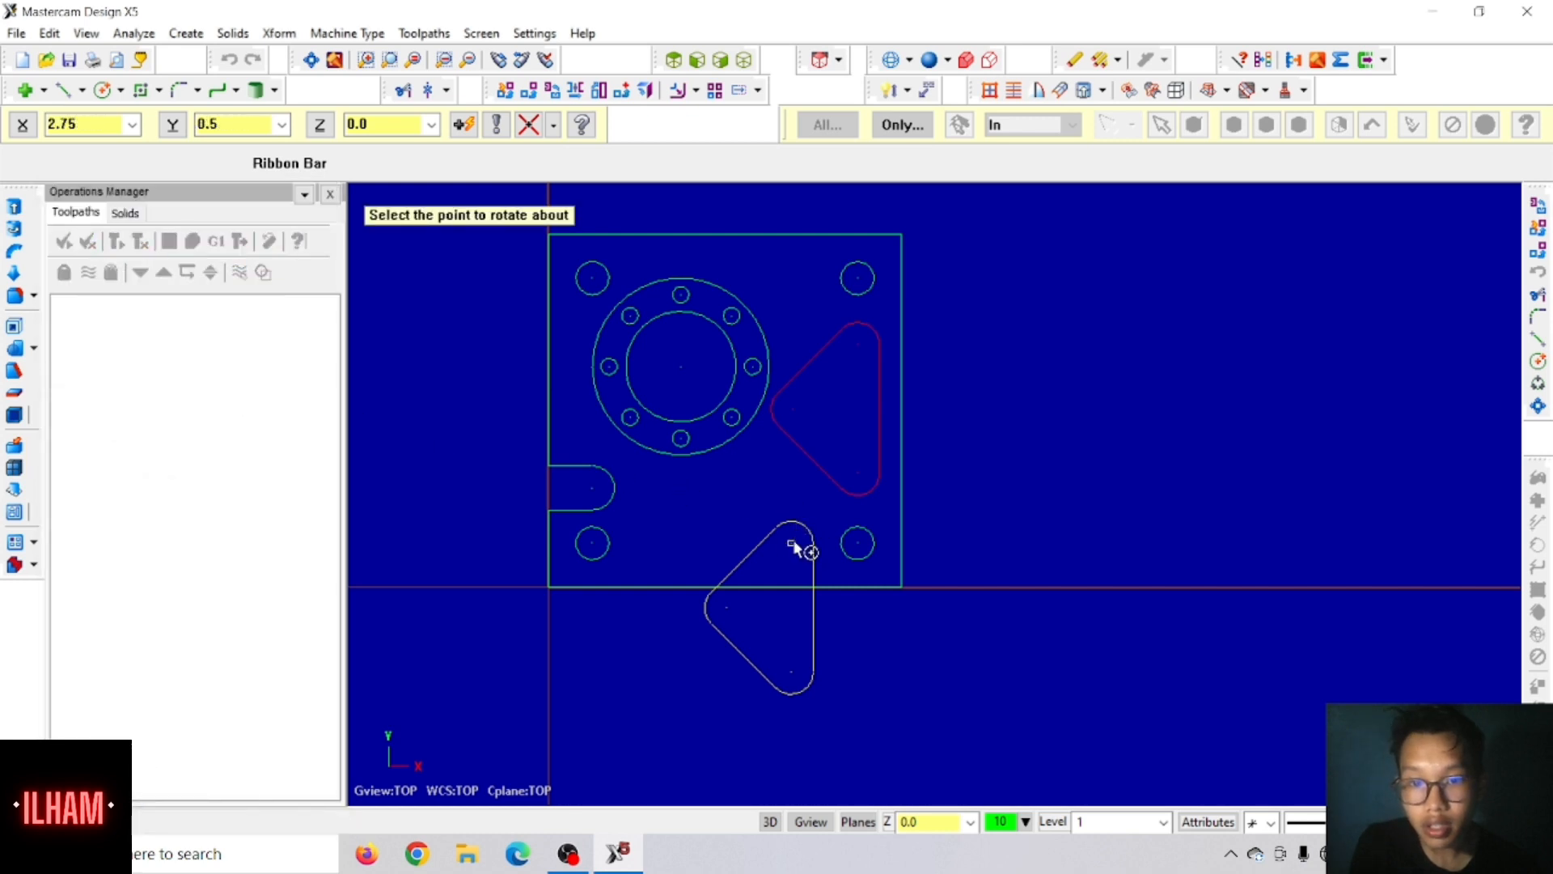
pyautogui.click(794, 548)
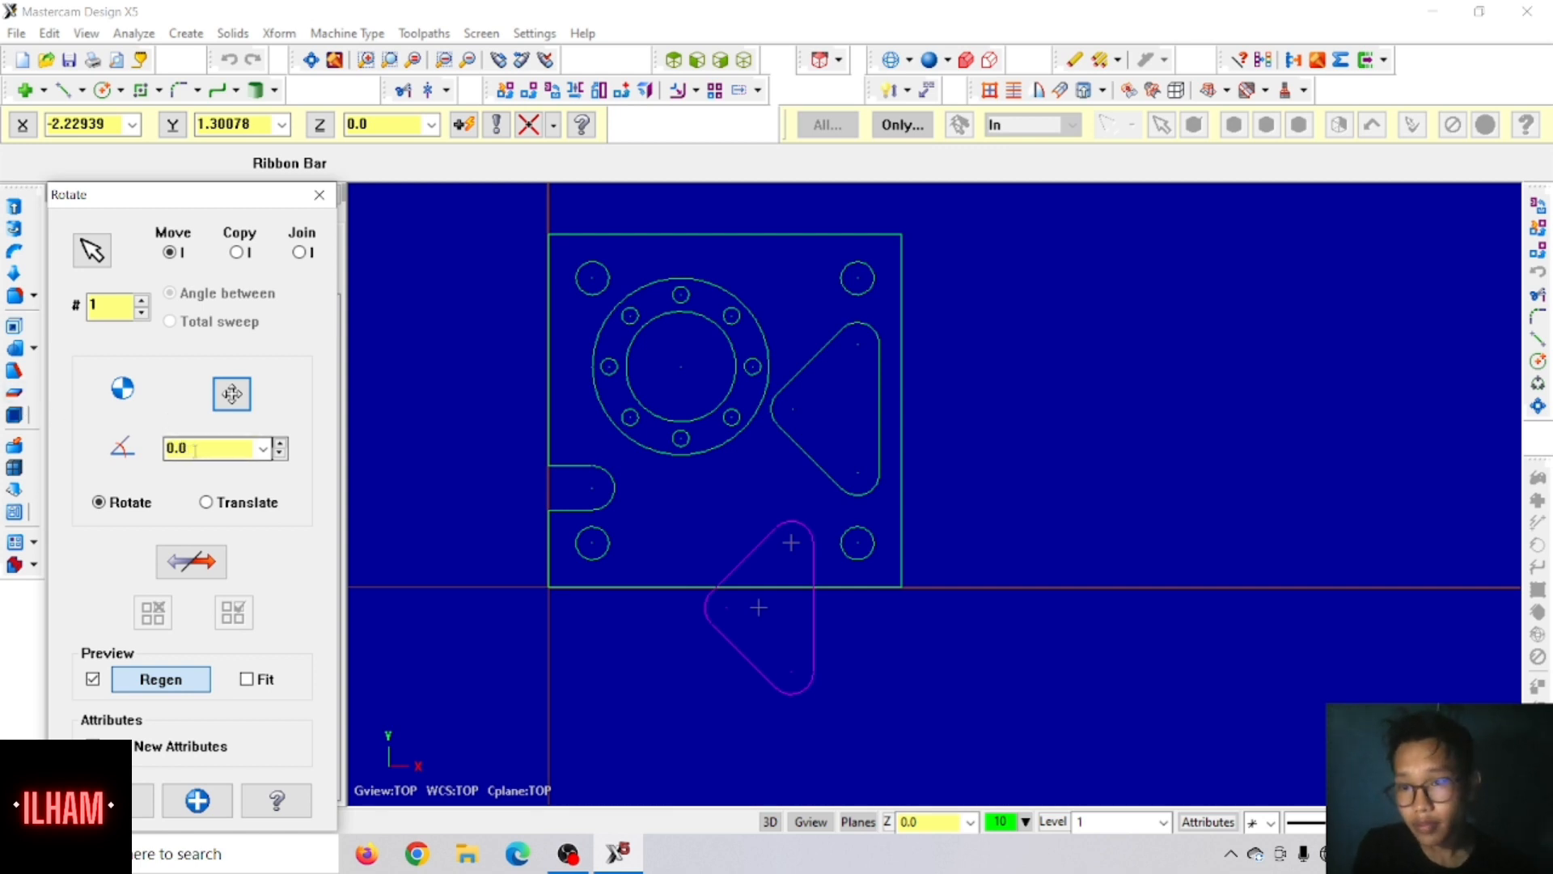
pyautogui.moveTo(197, 448); pyautogui.dragTo(166, 456)
pyautogui.write('90')
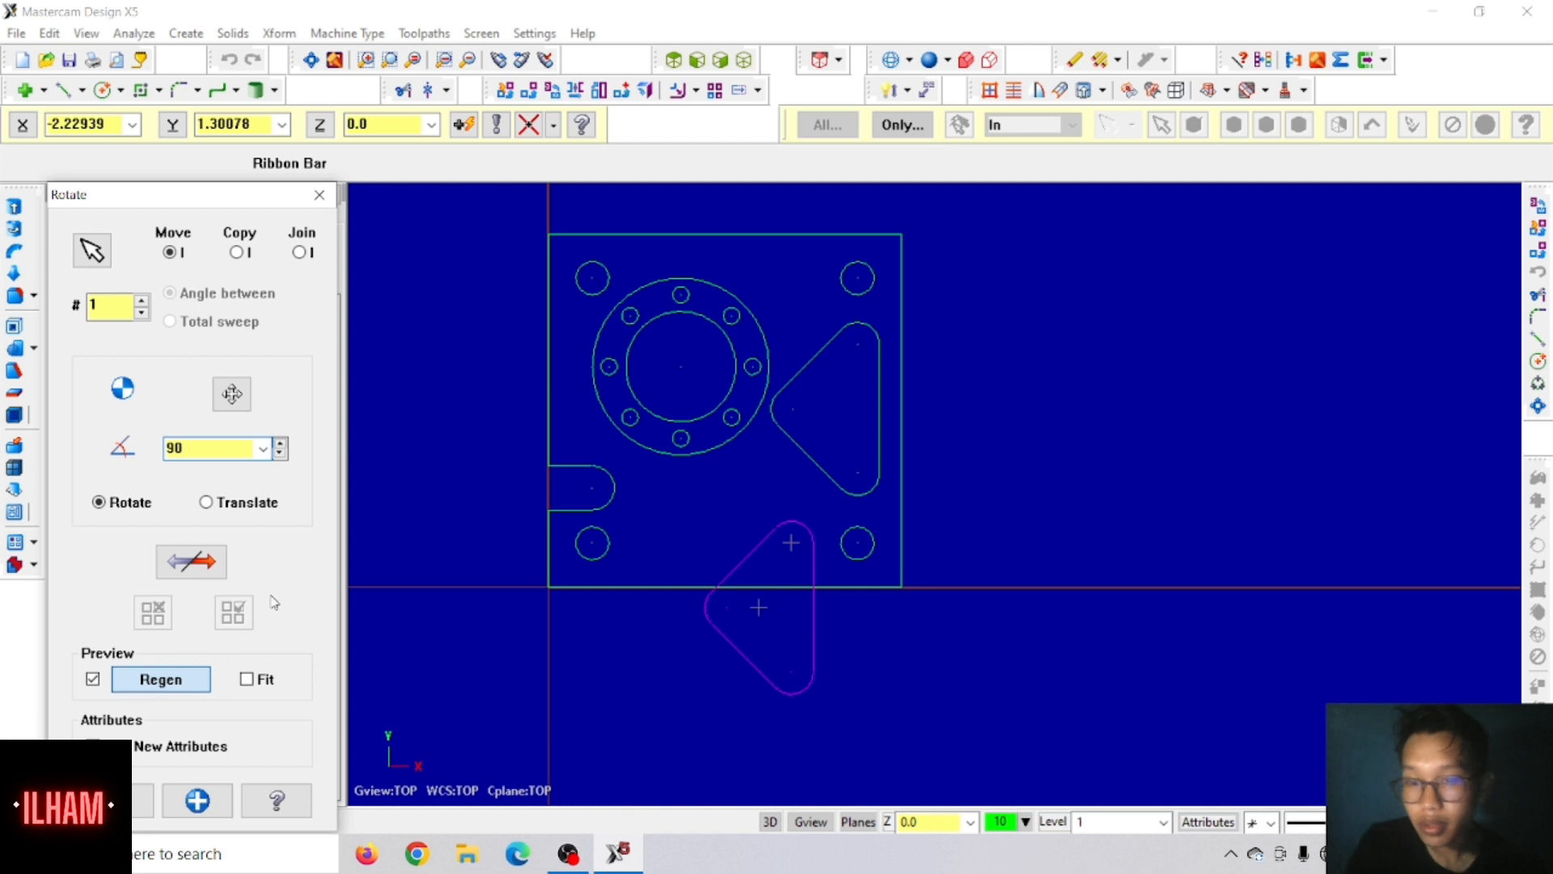
pyautogui.press('Return')
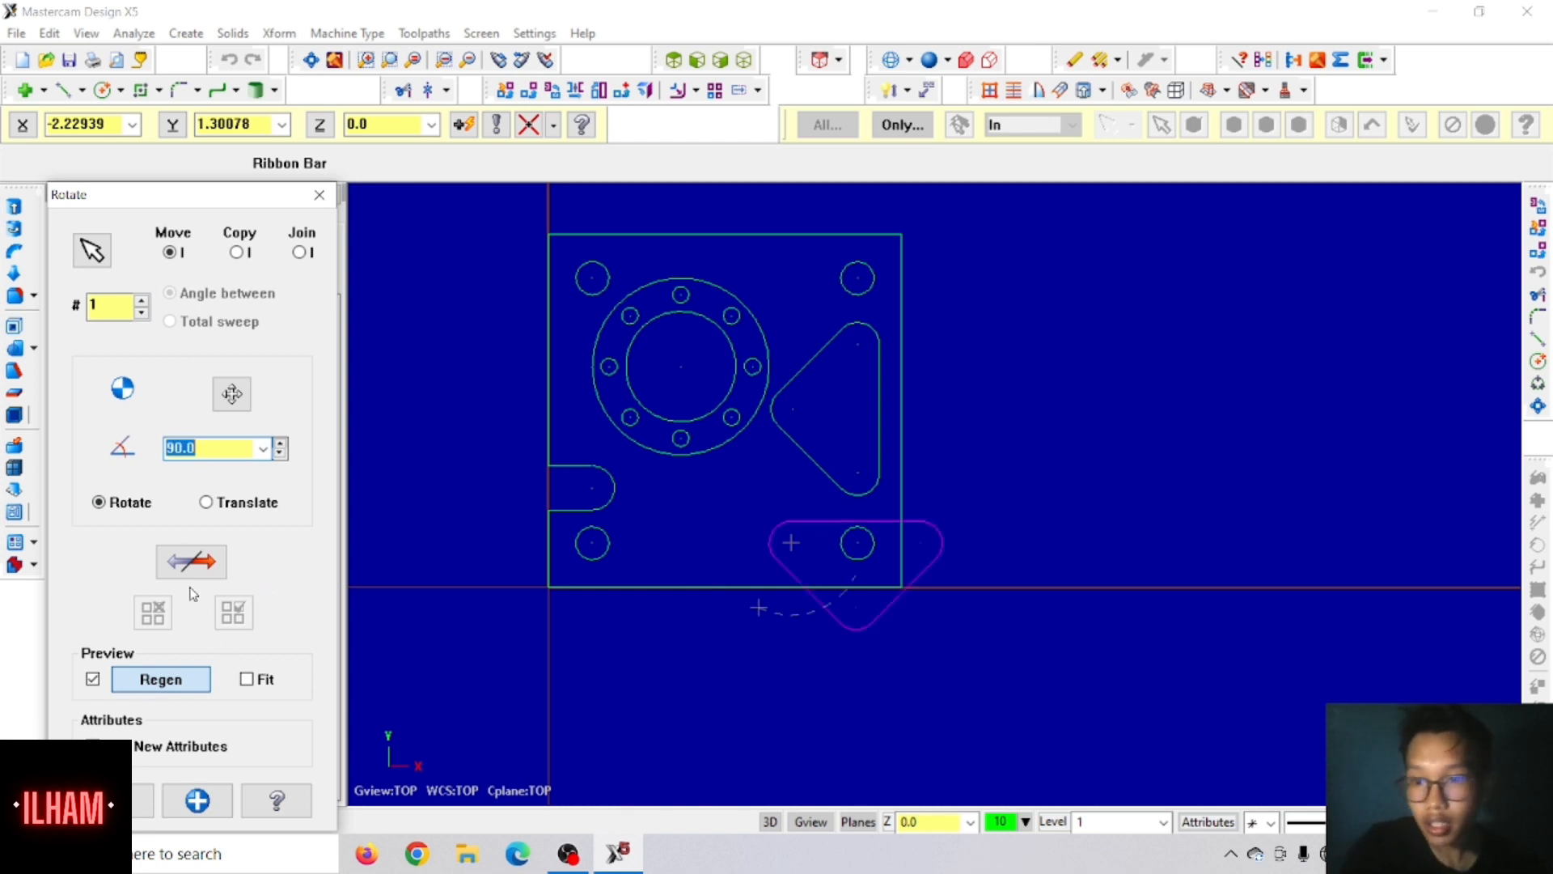
pyautogui.click(192, 561)
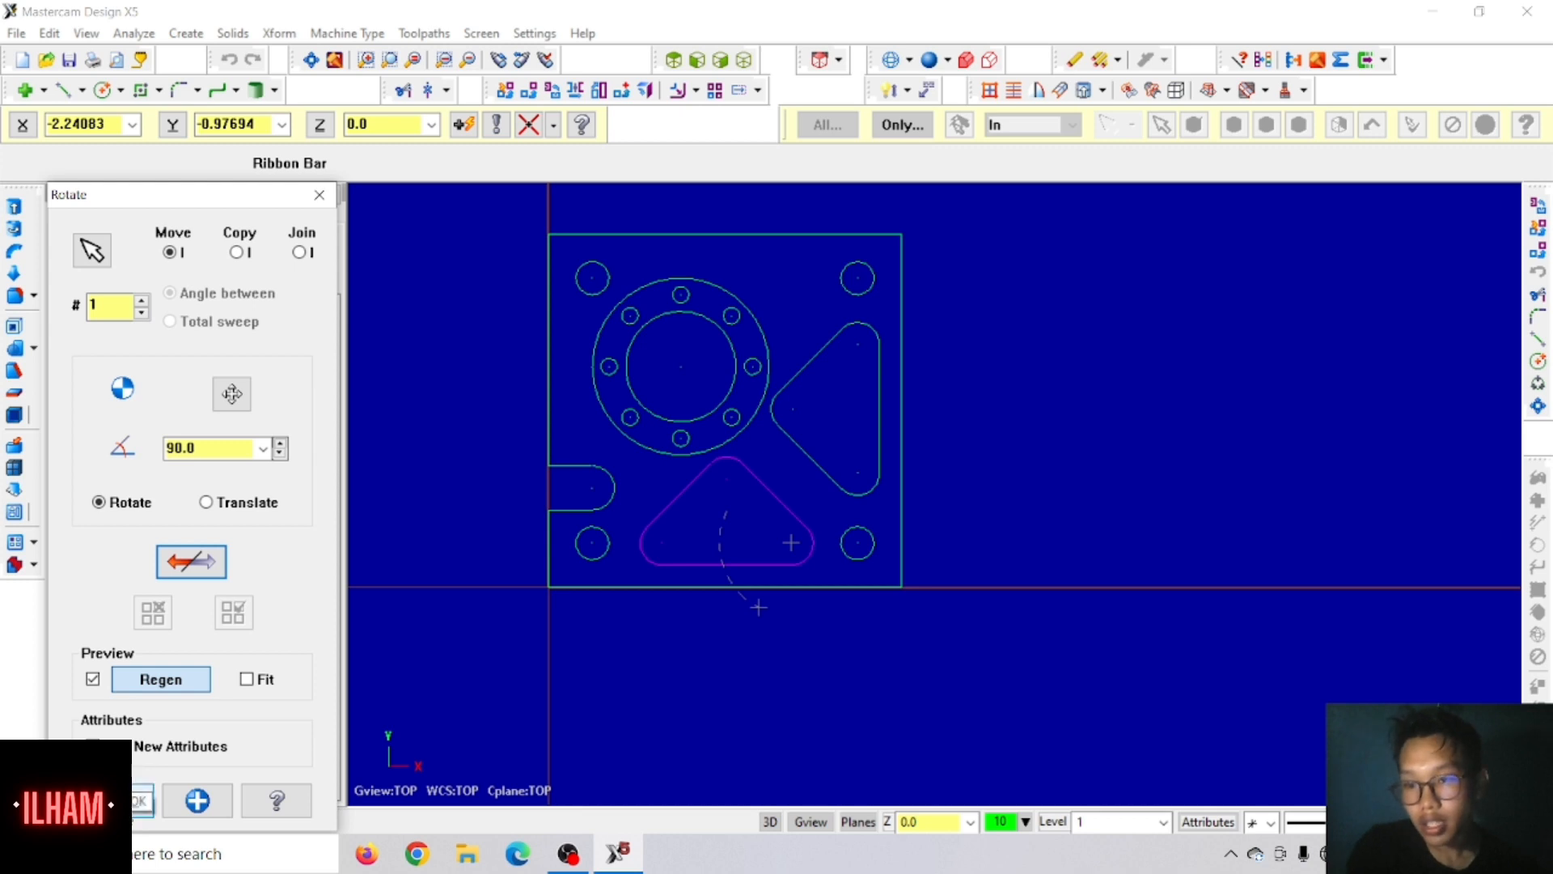
pyautogui.click(142, 801)
# Step: Clear the transform colours from the geometry and switch to the isometric view
pyautogui.scroll(-1, 546, 668)
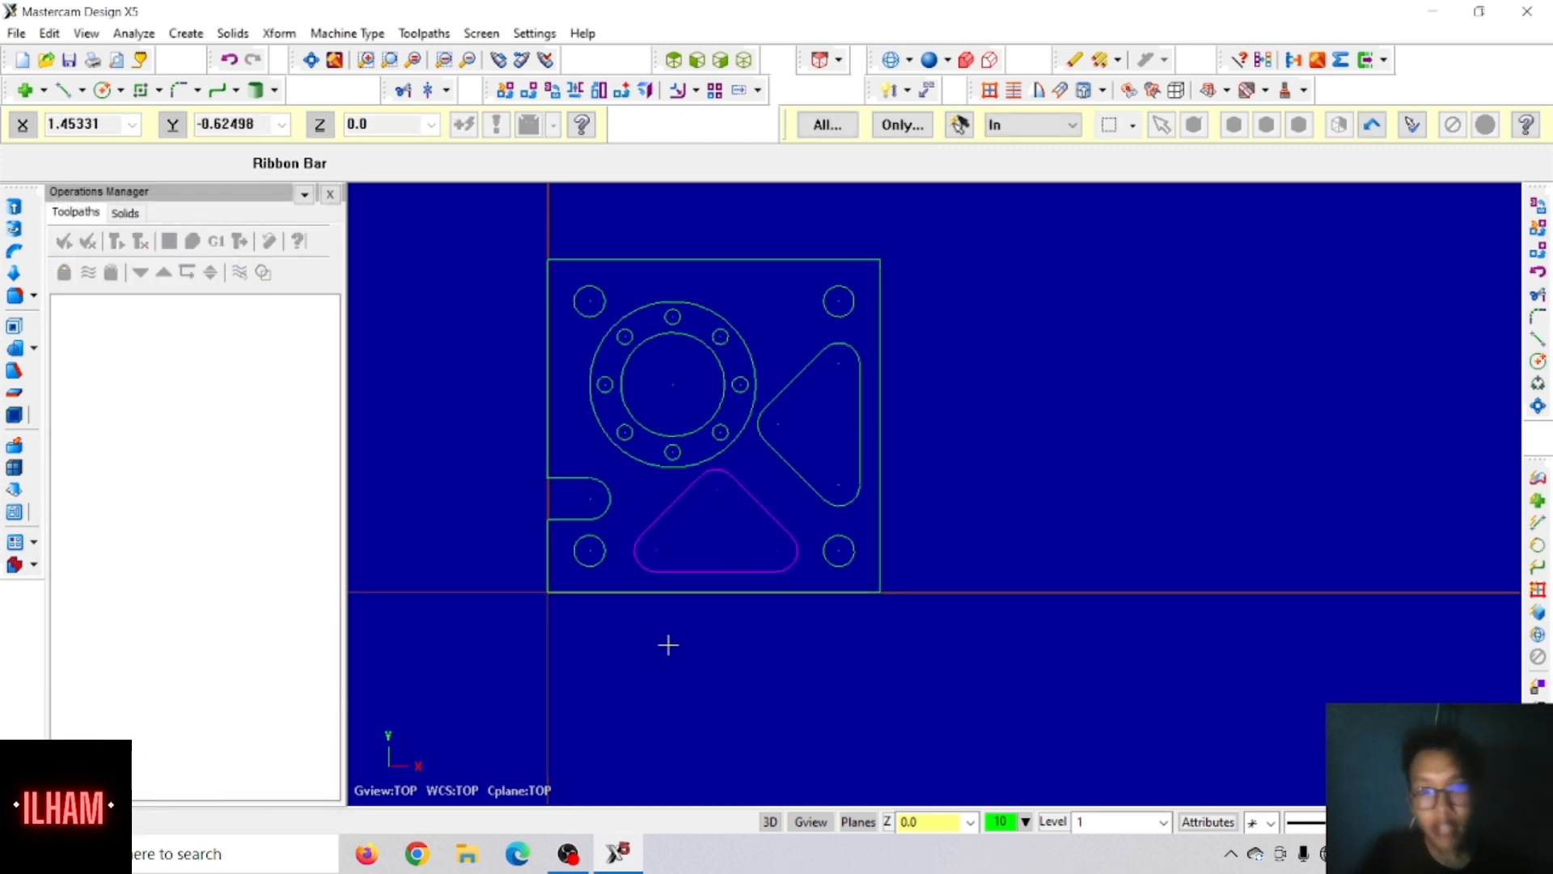
pyautogui.scroll(4, 701, 580)
pyautogui.scroll(-2, 864, 476)
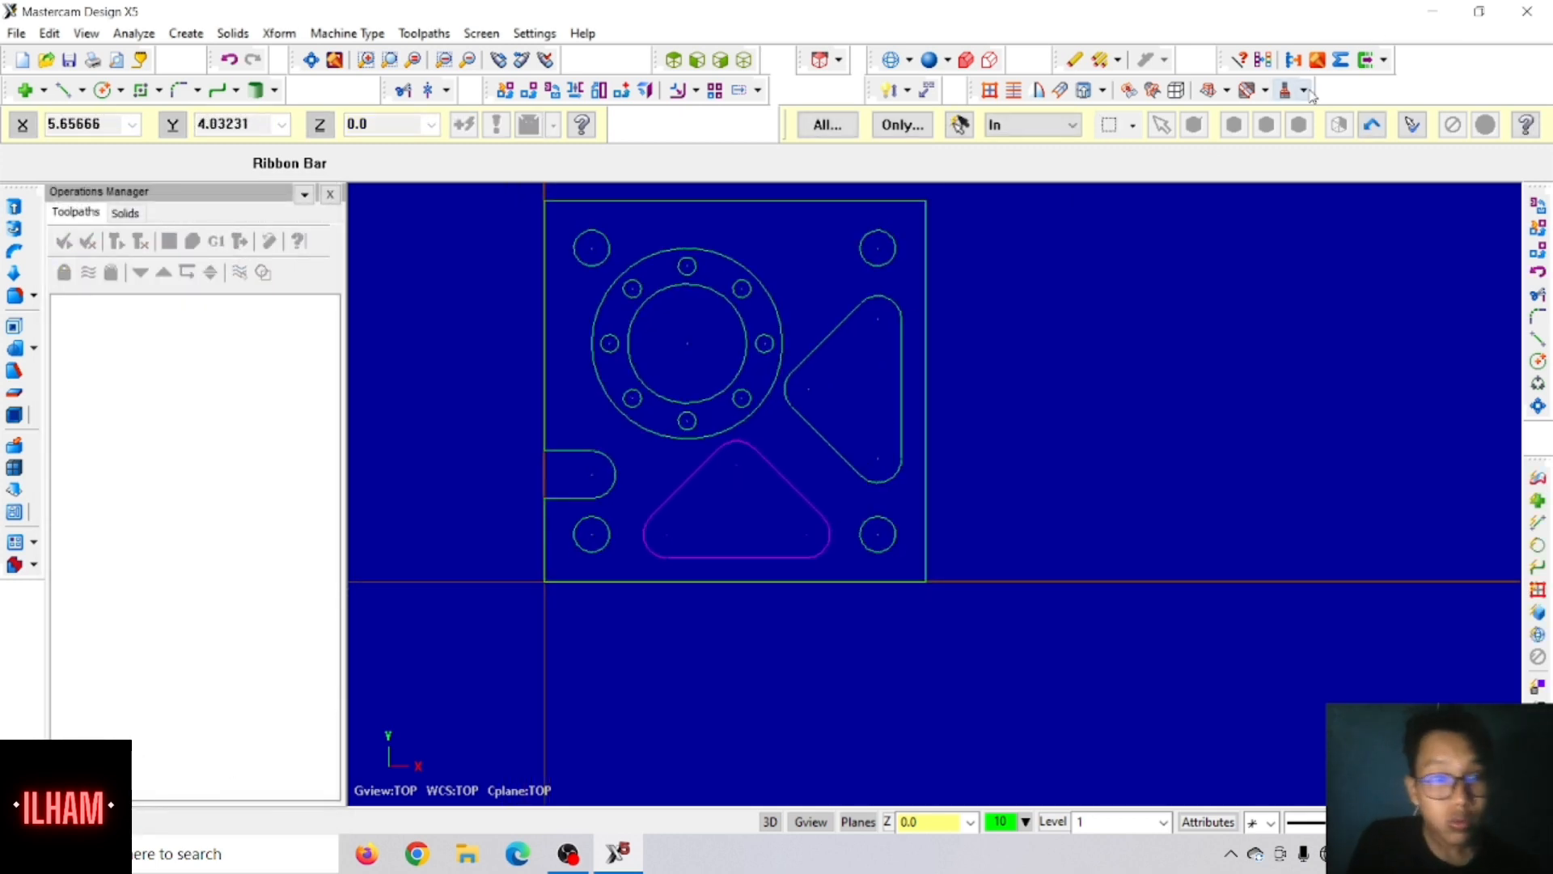
pyautogui.click(1263, 63)
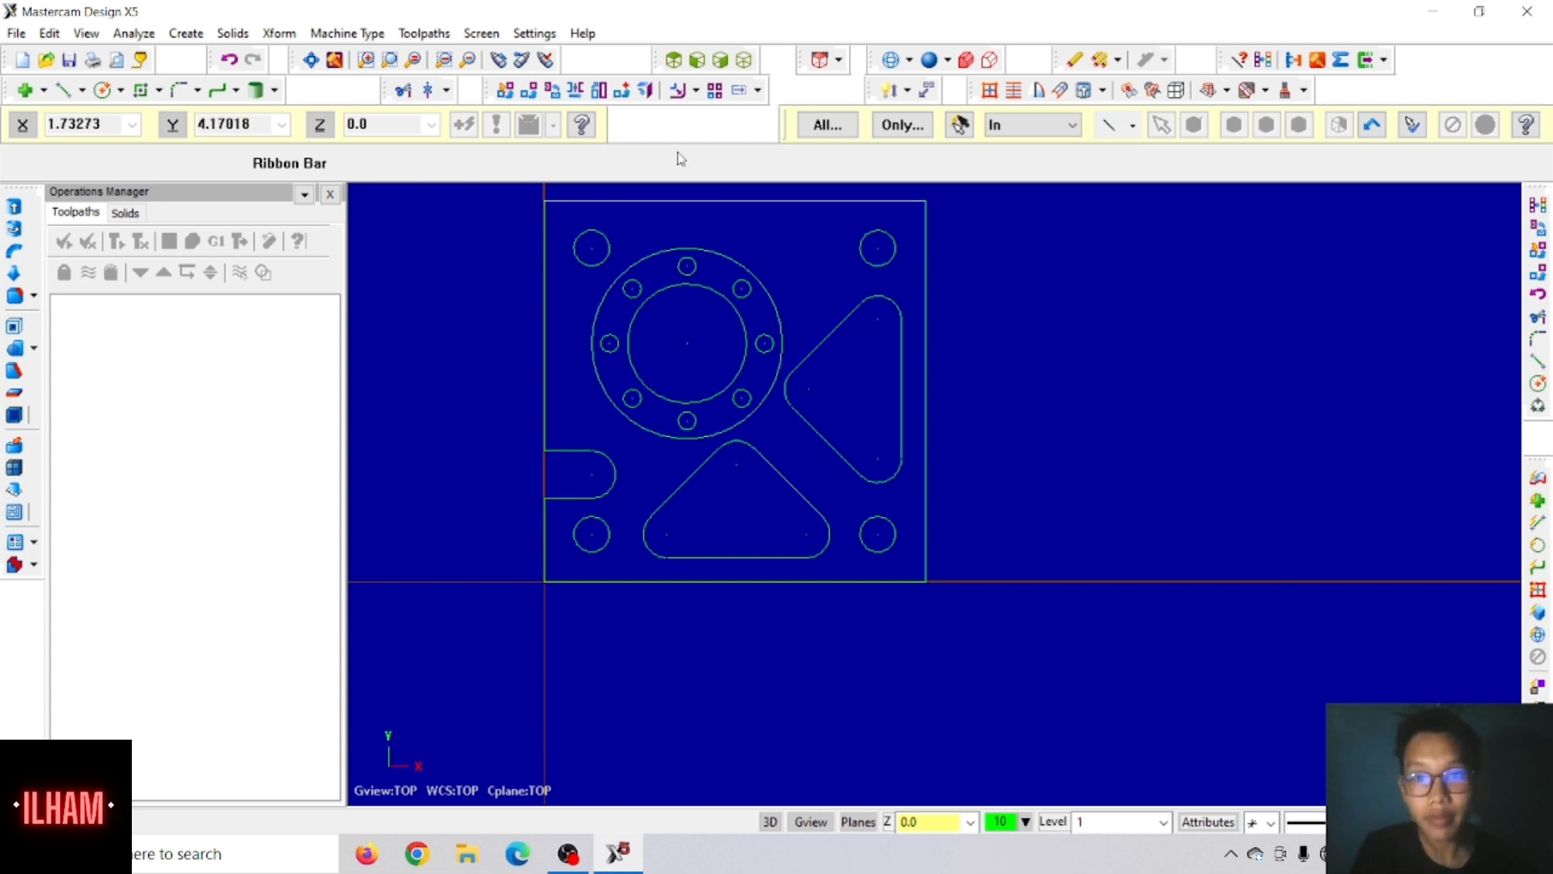
pyautogui.click(745, 60)
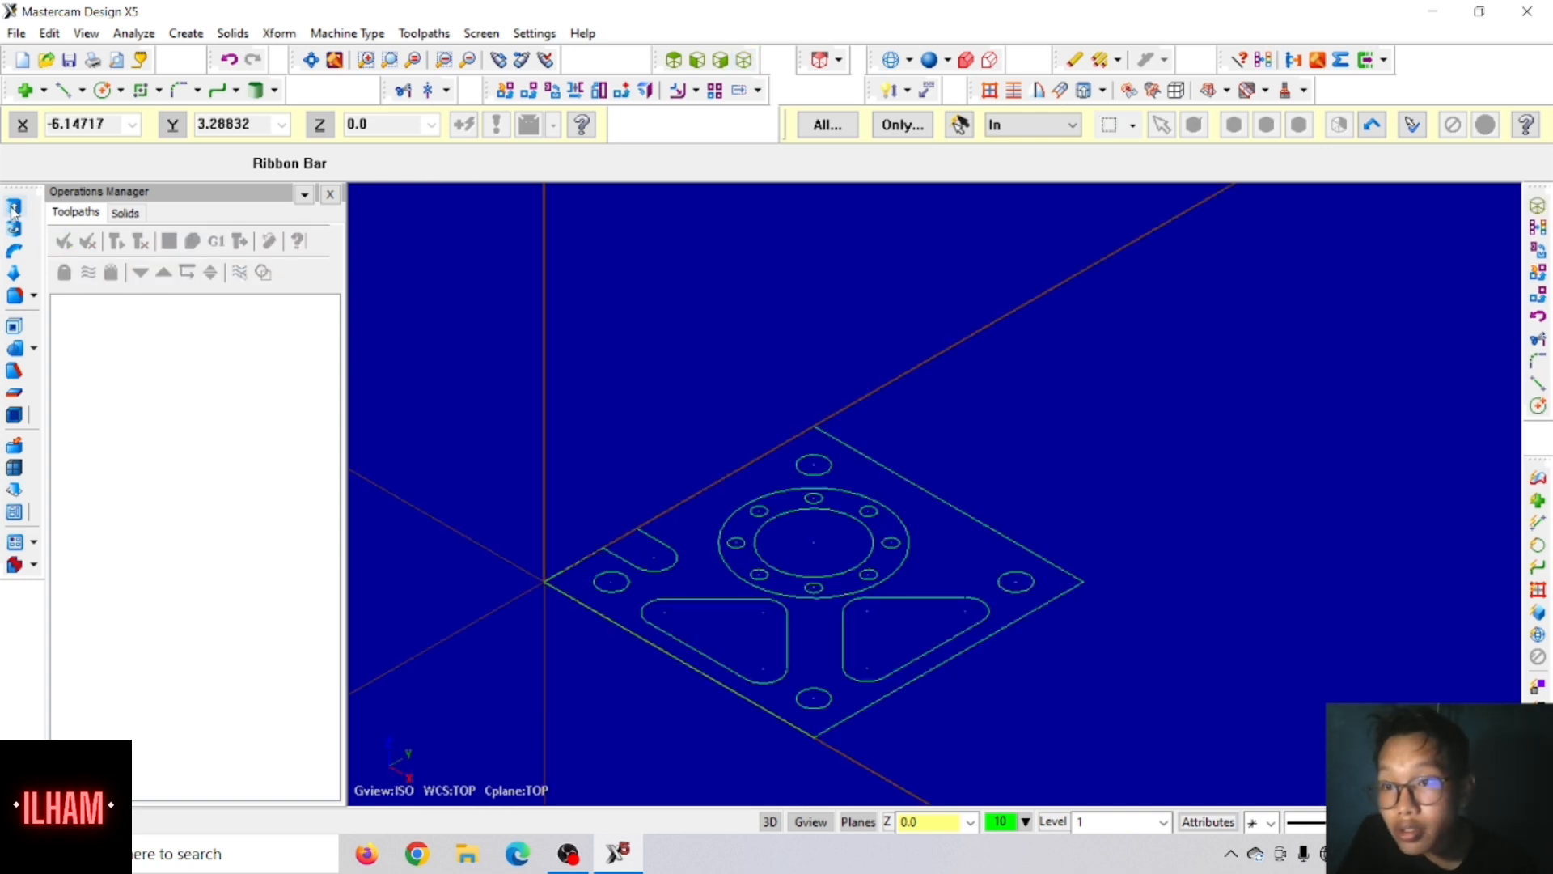
pyautogui.click(16, 227)
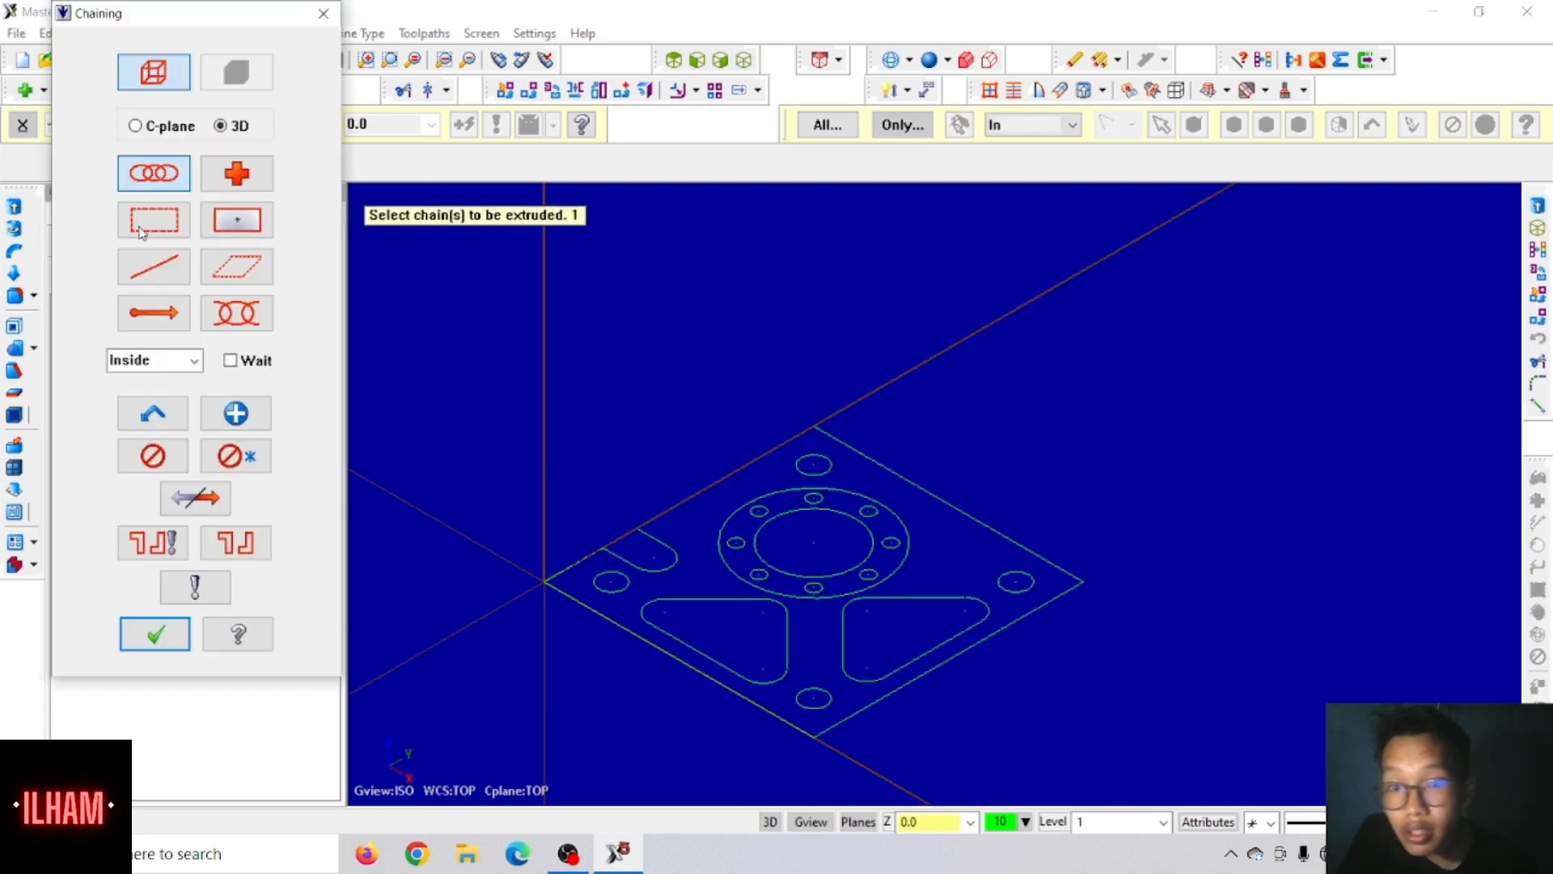
pyautogui.click(610, 627)
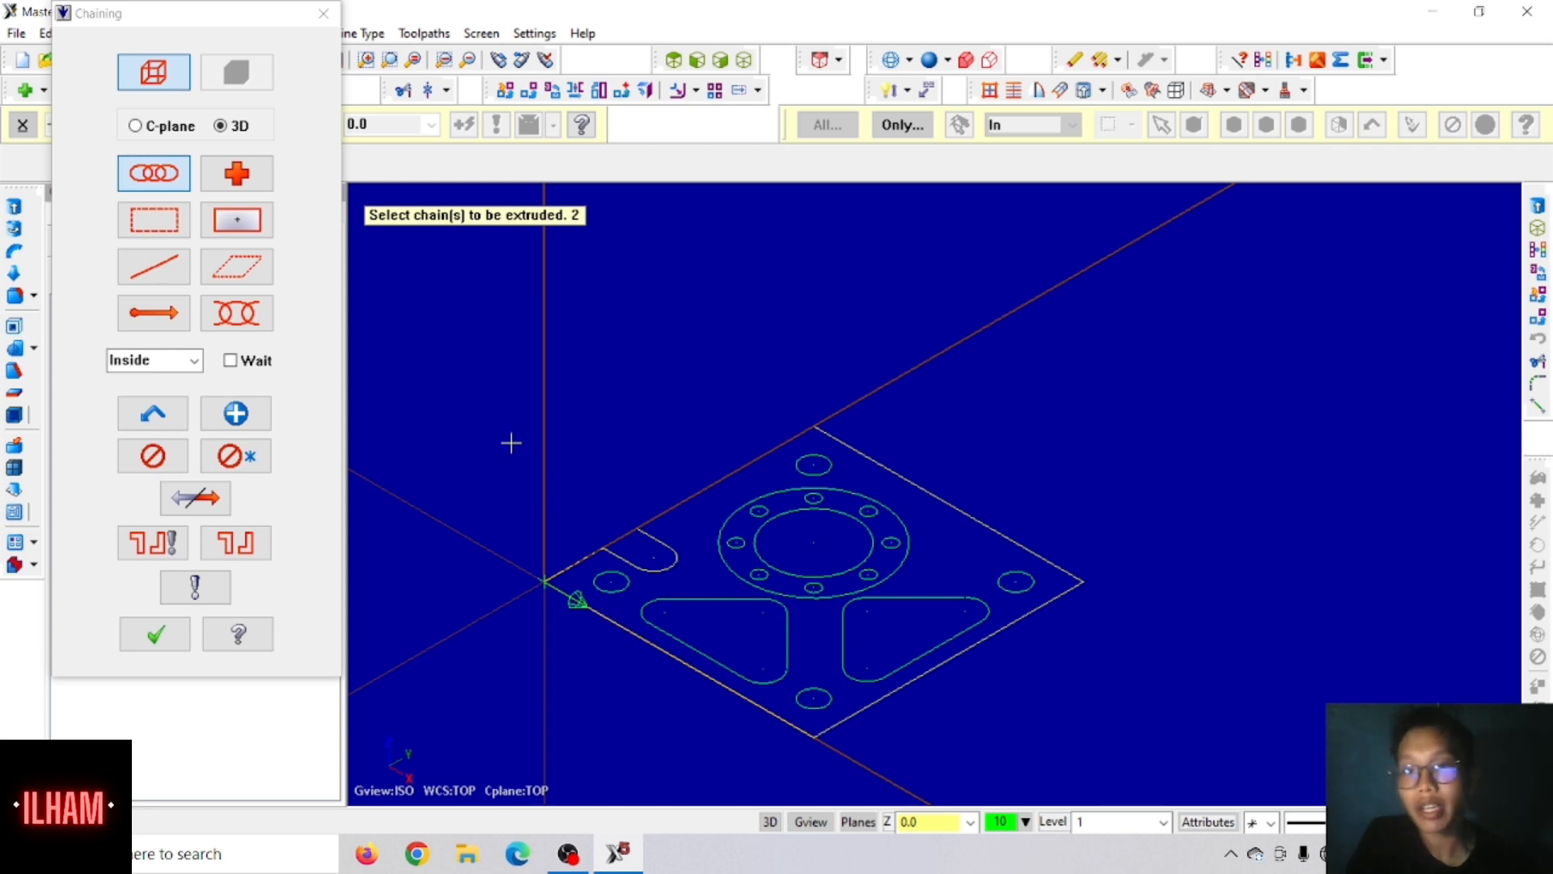
pyautogui.click(324, 14)
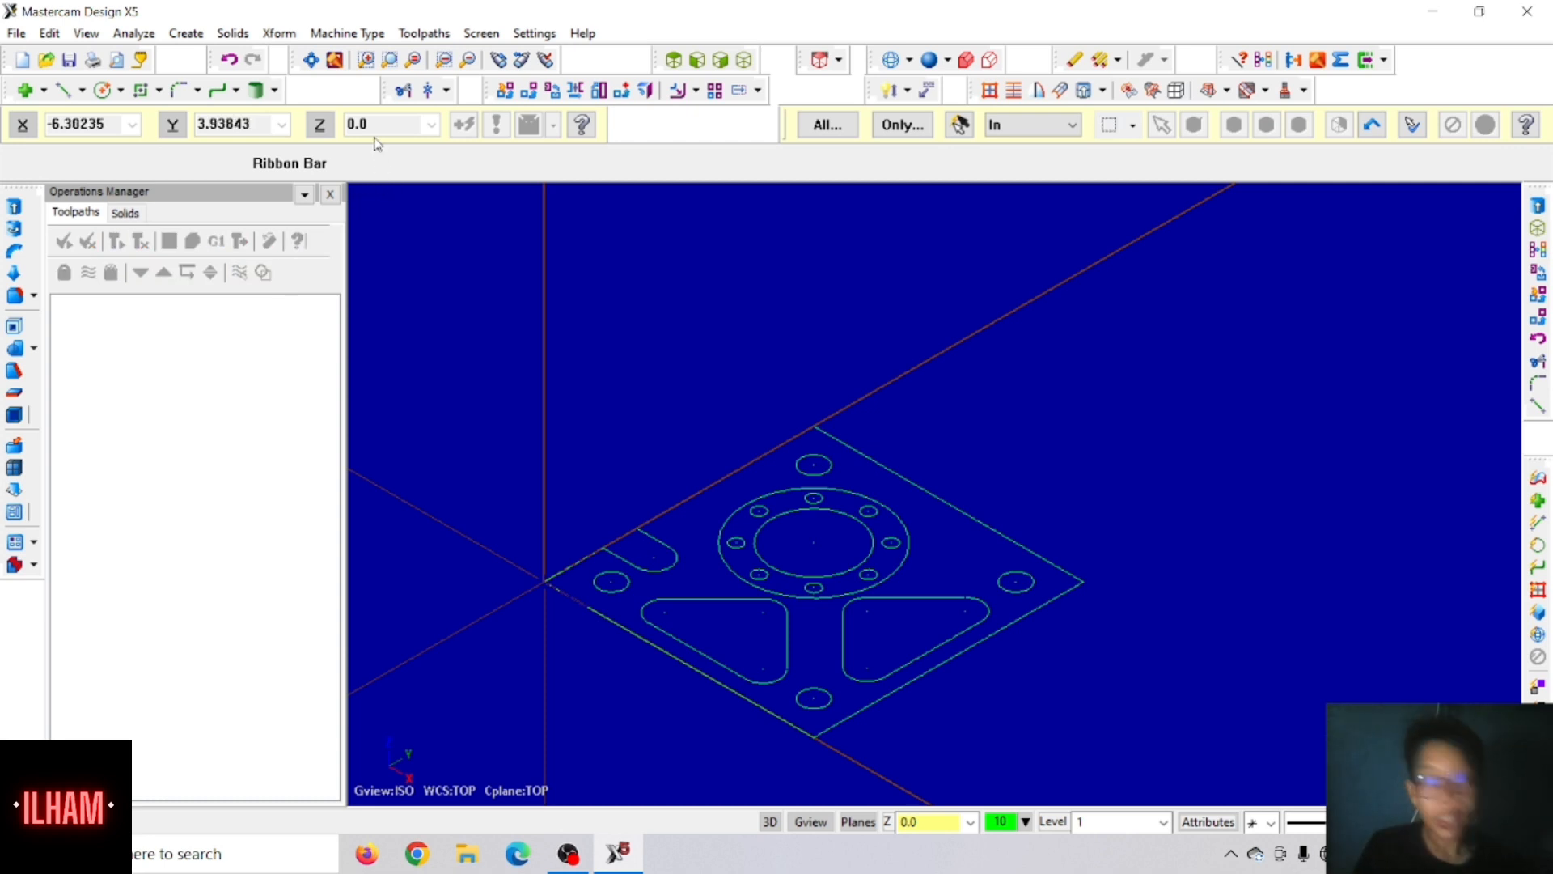
# Step: Set the machine type to the default mill
pyautogui.click(366, 36)
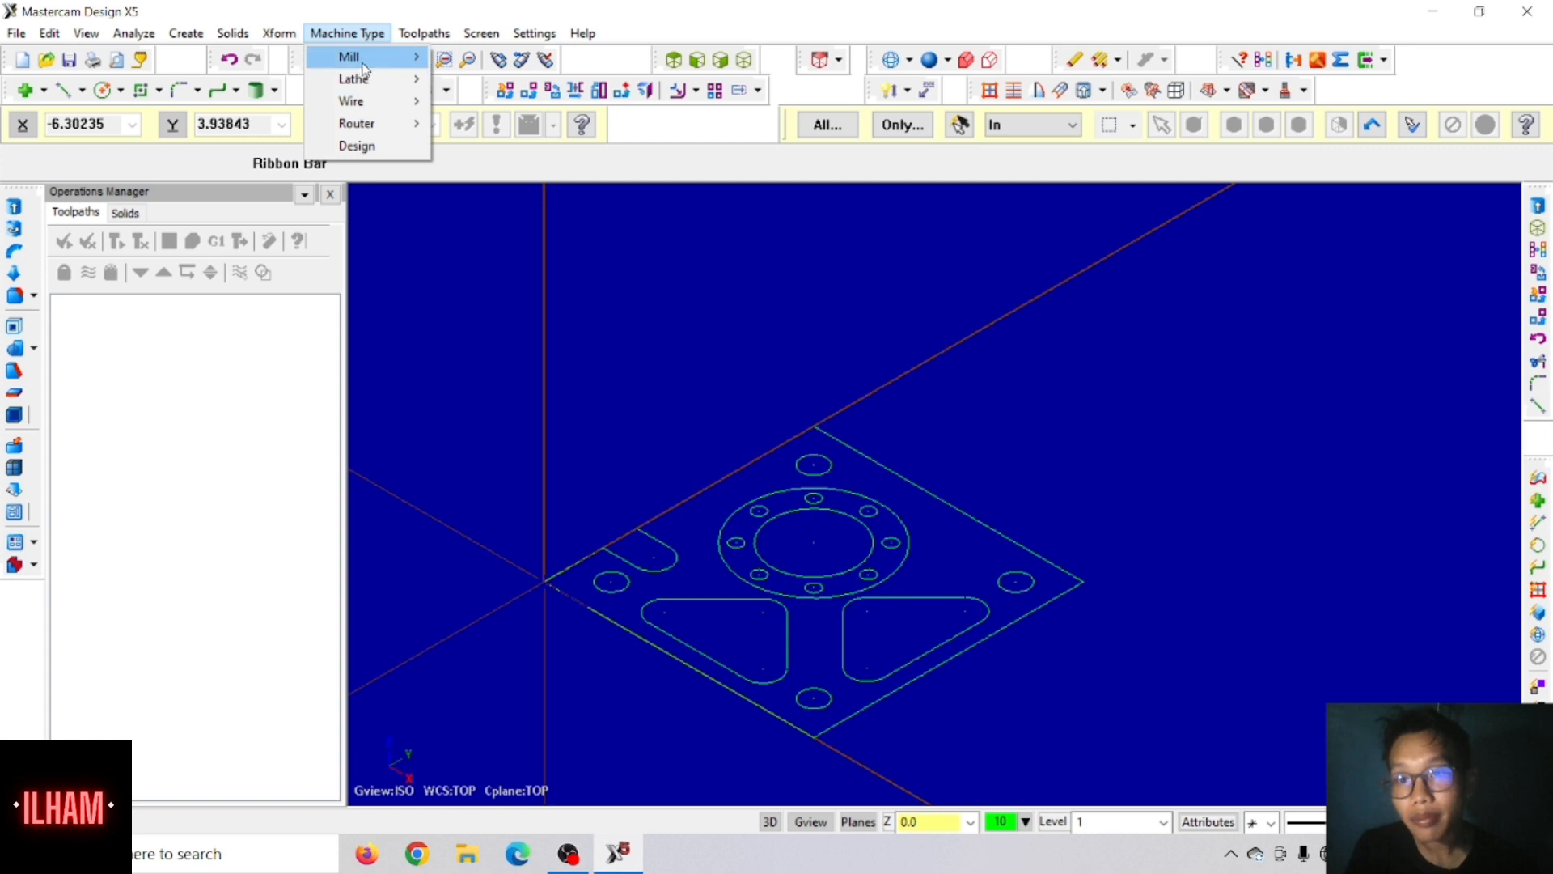
pyautogui.moveTo(465, 41)
pyautogui.moveTo(347, 33)
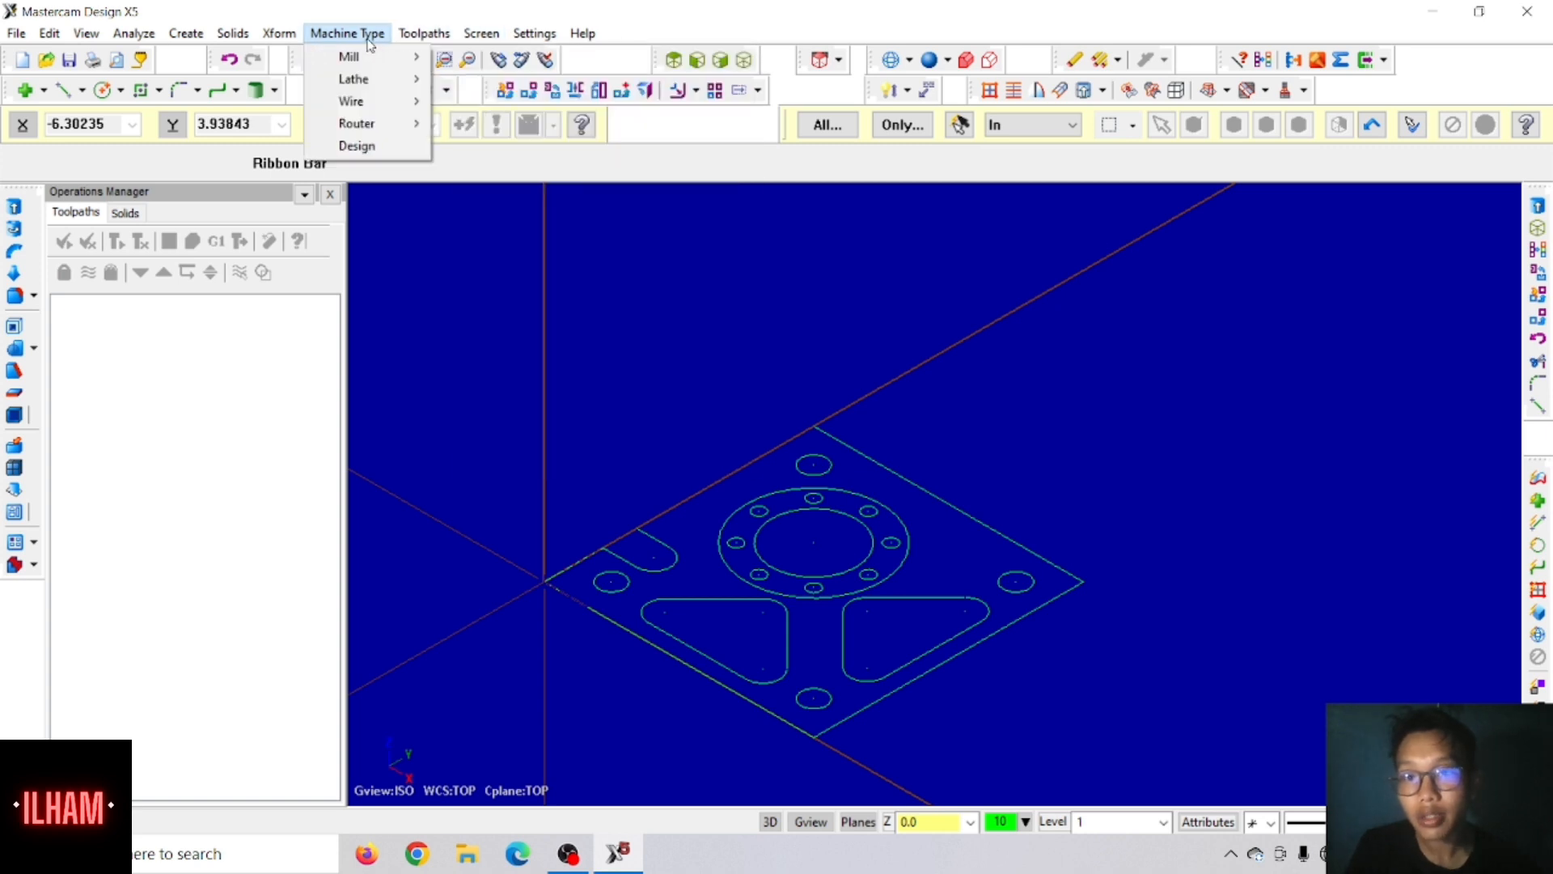
pyautogui.moveTo(385, 55)
pyautogui.click(477, 57)
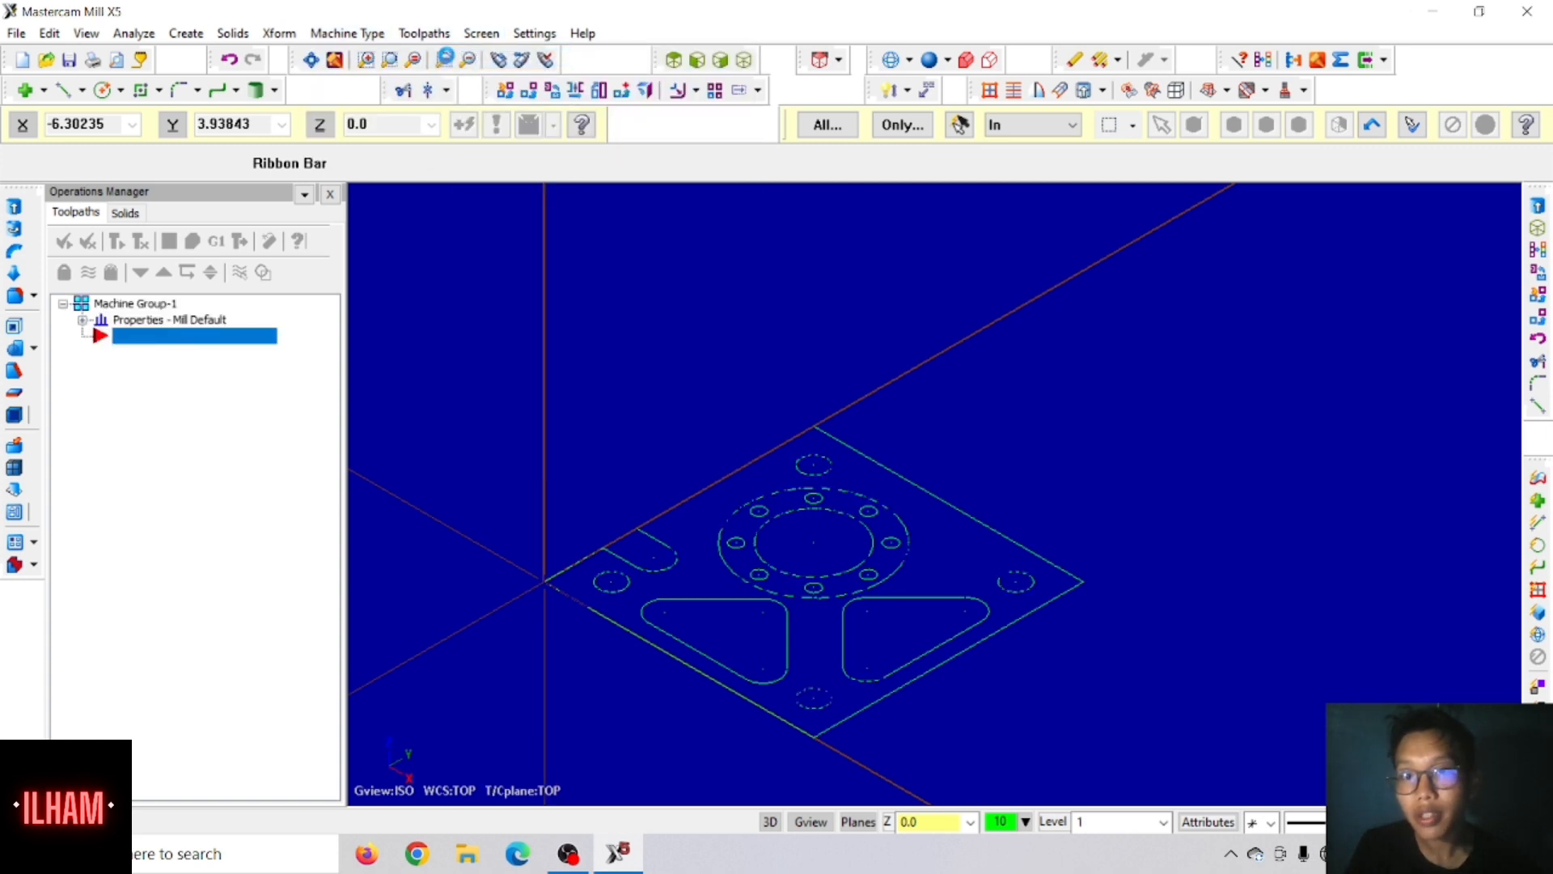
# Step: Review the file properties of the mill machine group
pyautogui.click(82, 322)
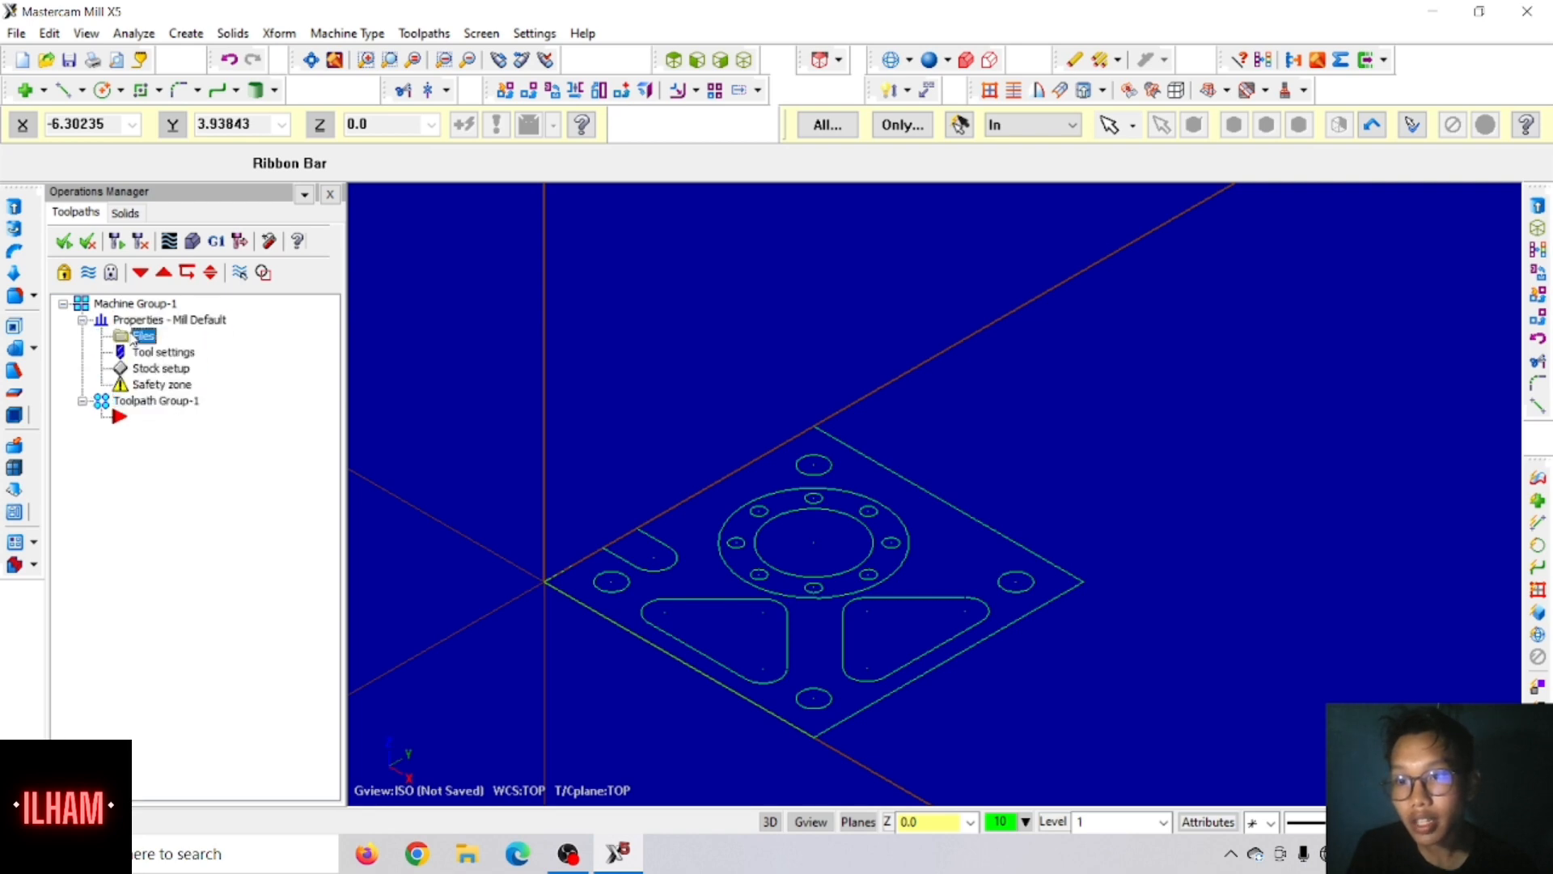
pyautogui.click(134, 336)
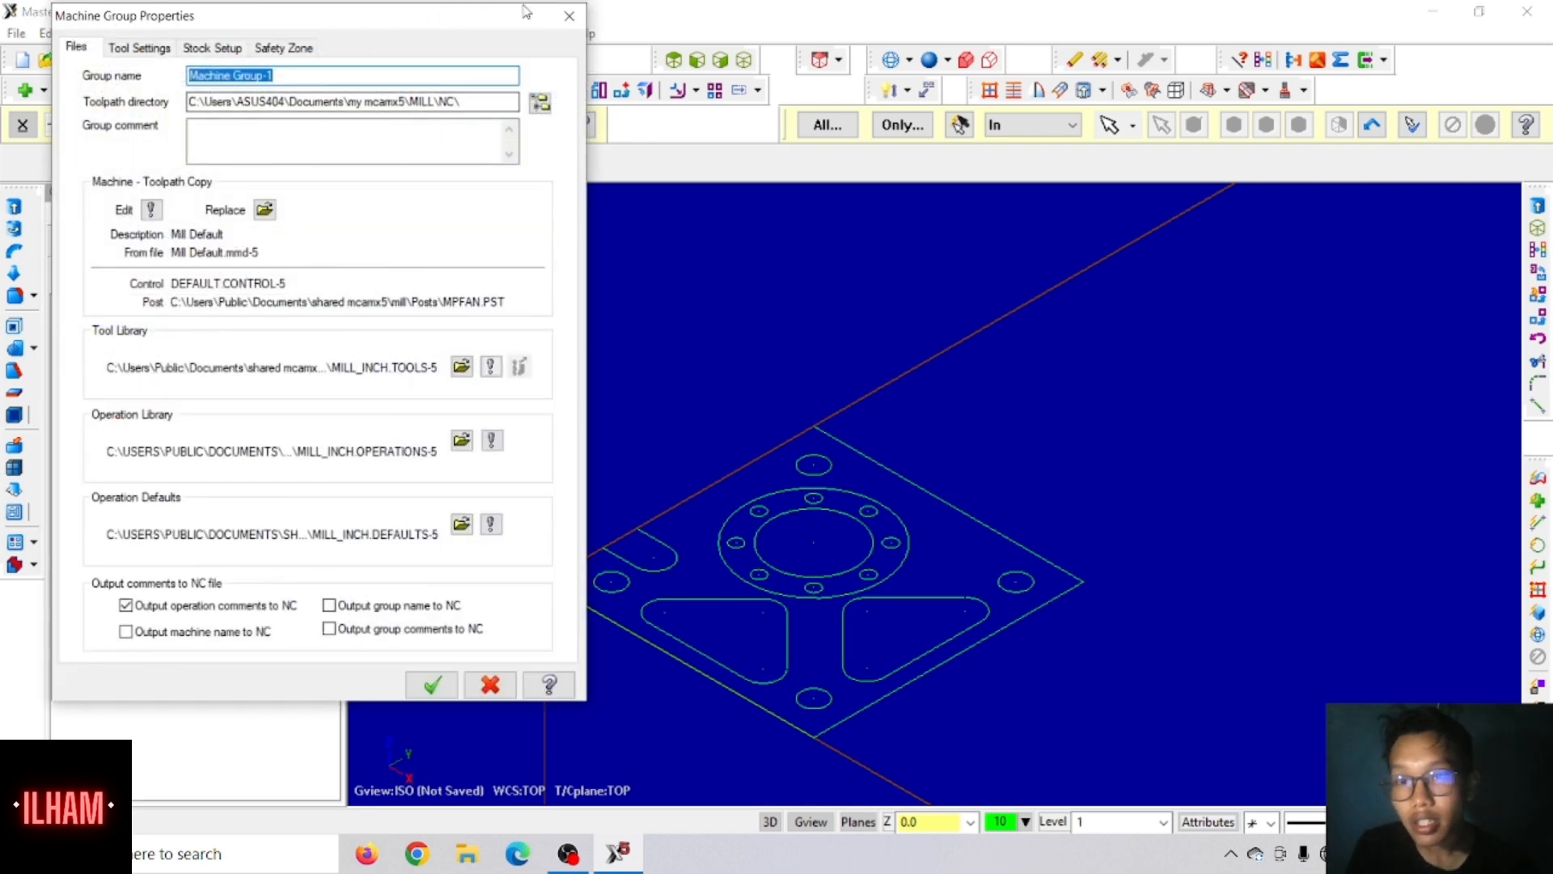
pyautogui.click(570, 15)
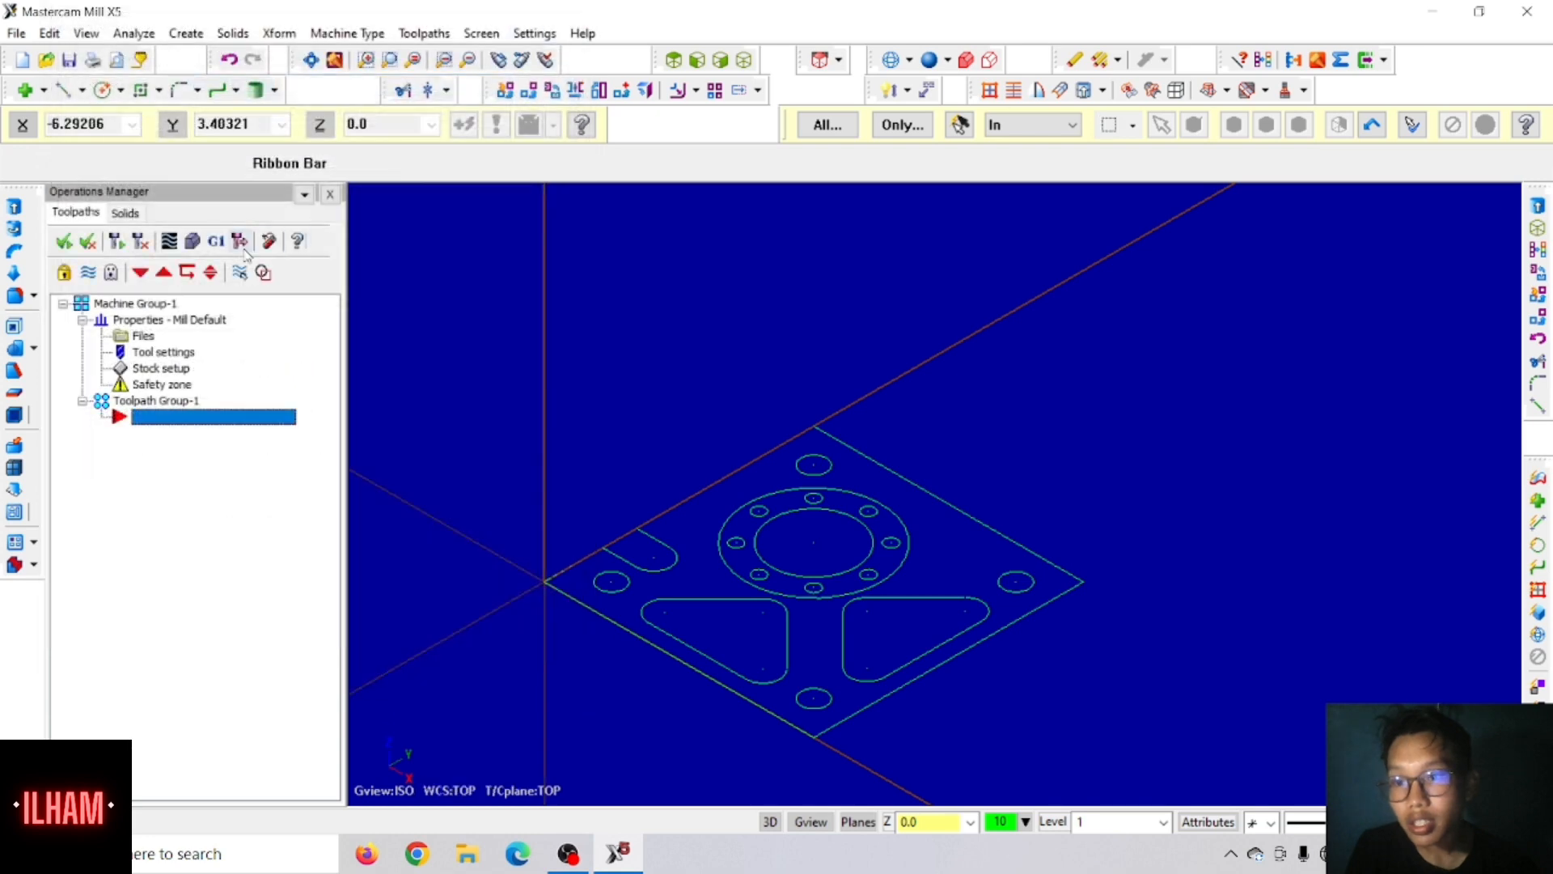
# Step: Set the machine group's program number to 7 and enable sequential tool numbering and duplicate tool number warnings
pyautogui.click(163, 352)
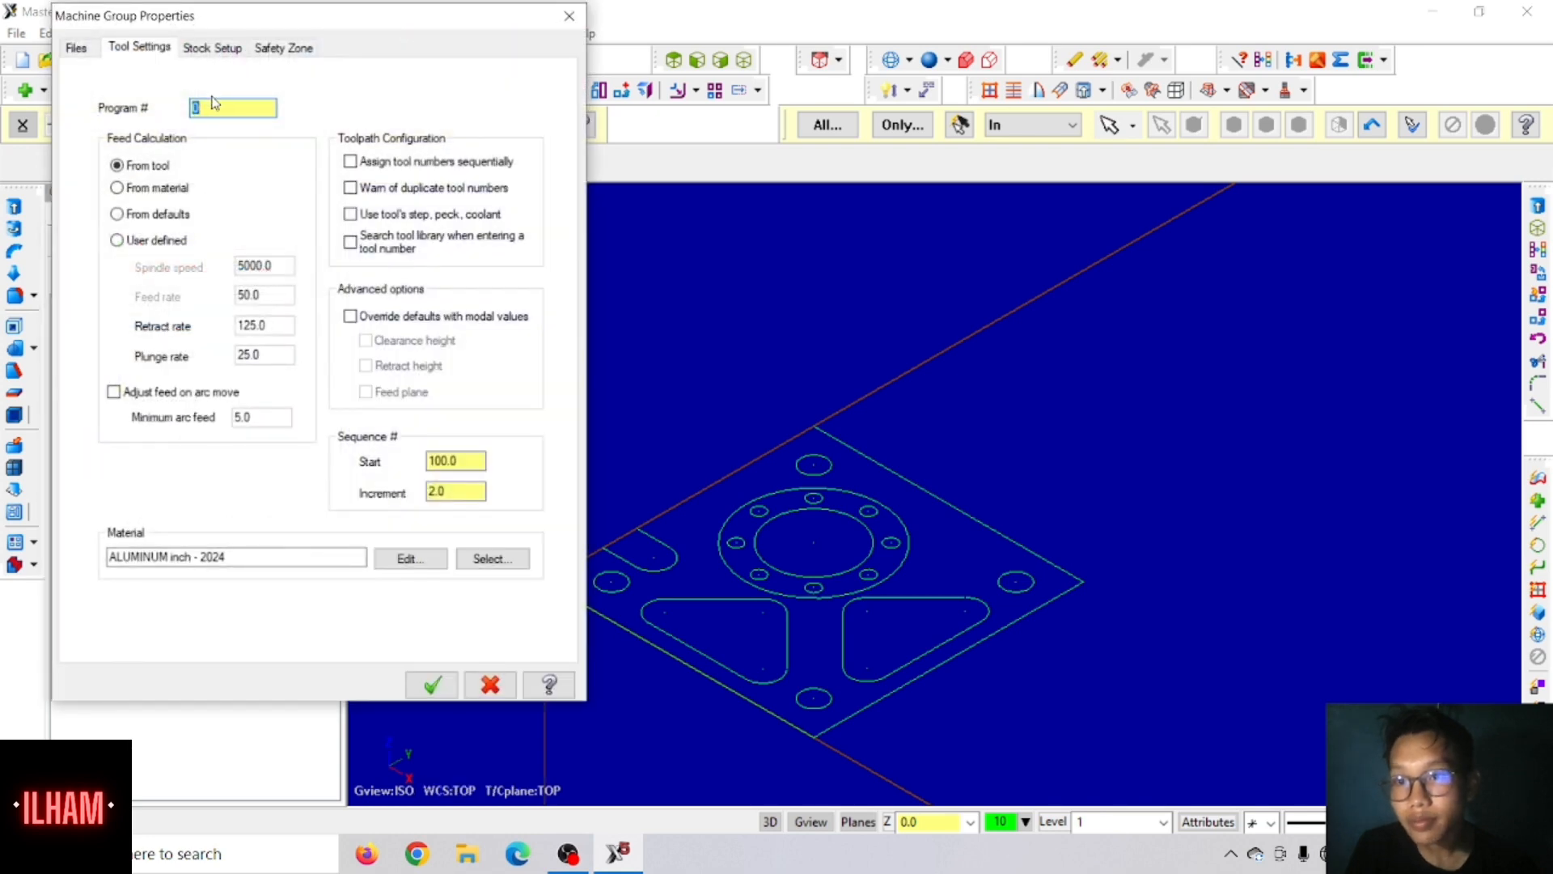
pyautogui.write('7')
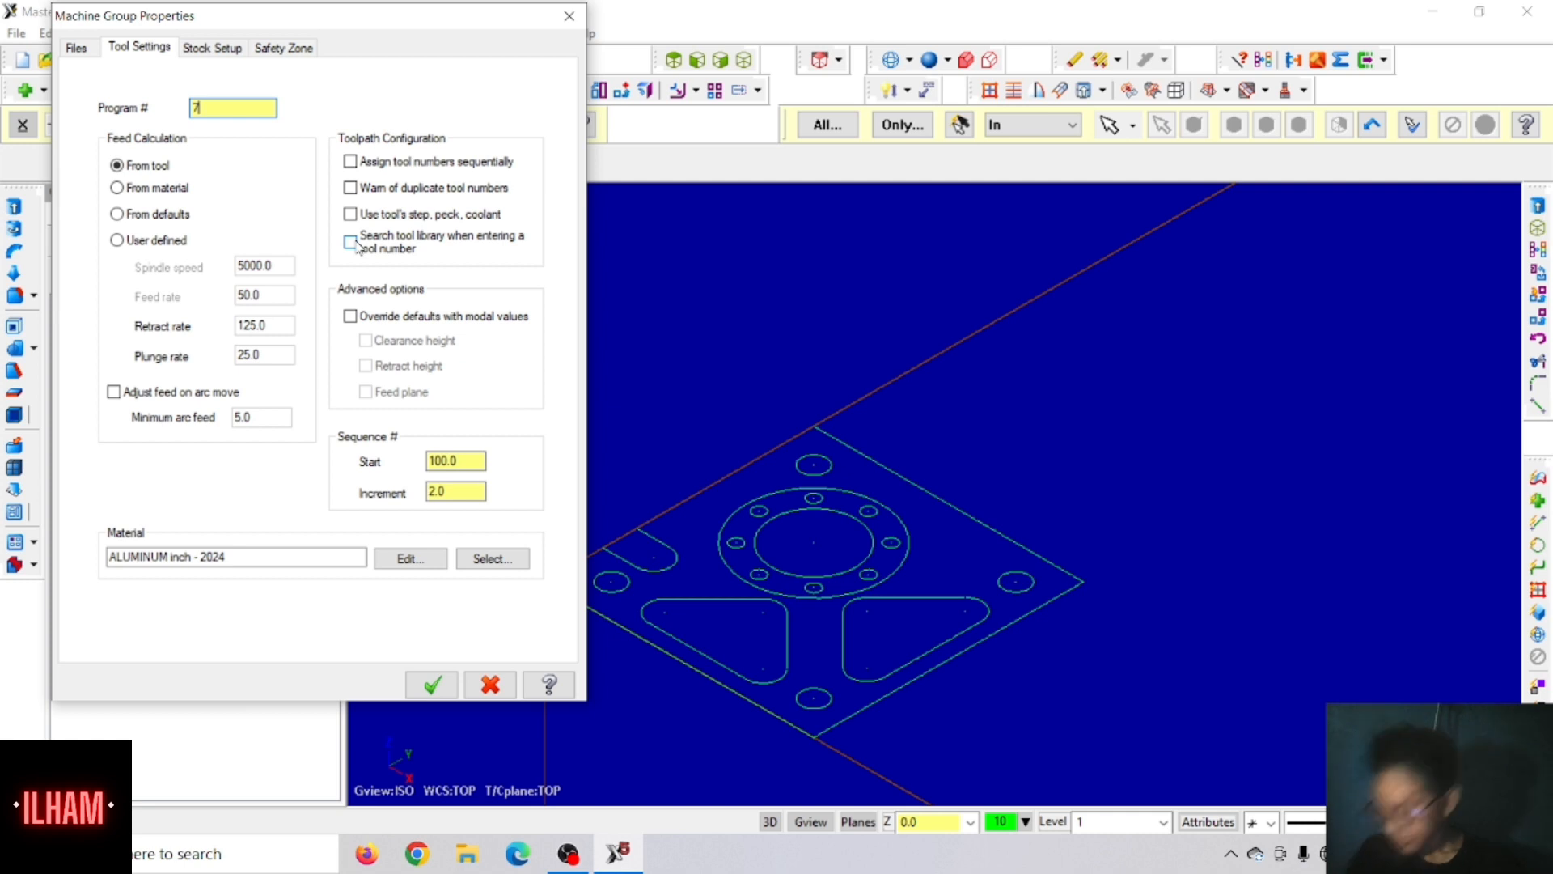
pyautogui.click(377, 161)
pyautogui.click(377, 191)
# Step: Override the defaults with modal values for clearance height, retract height and feed plane
pyautogui.click(377, 317)
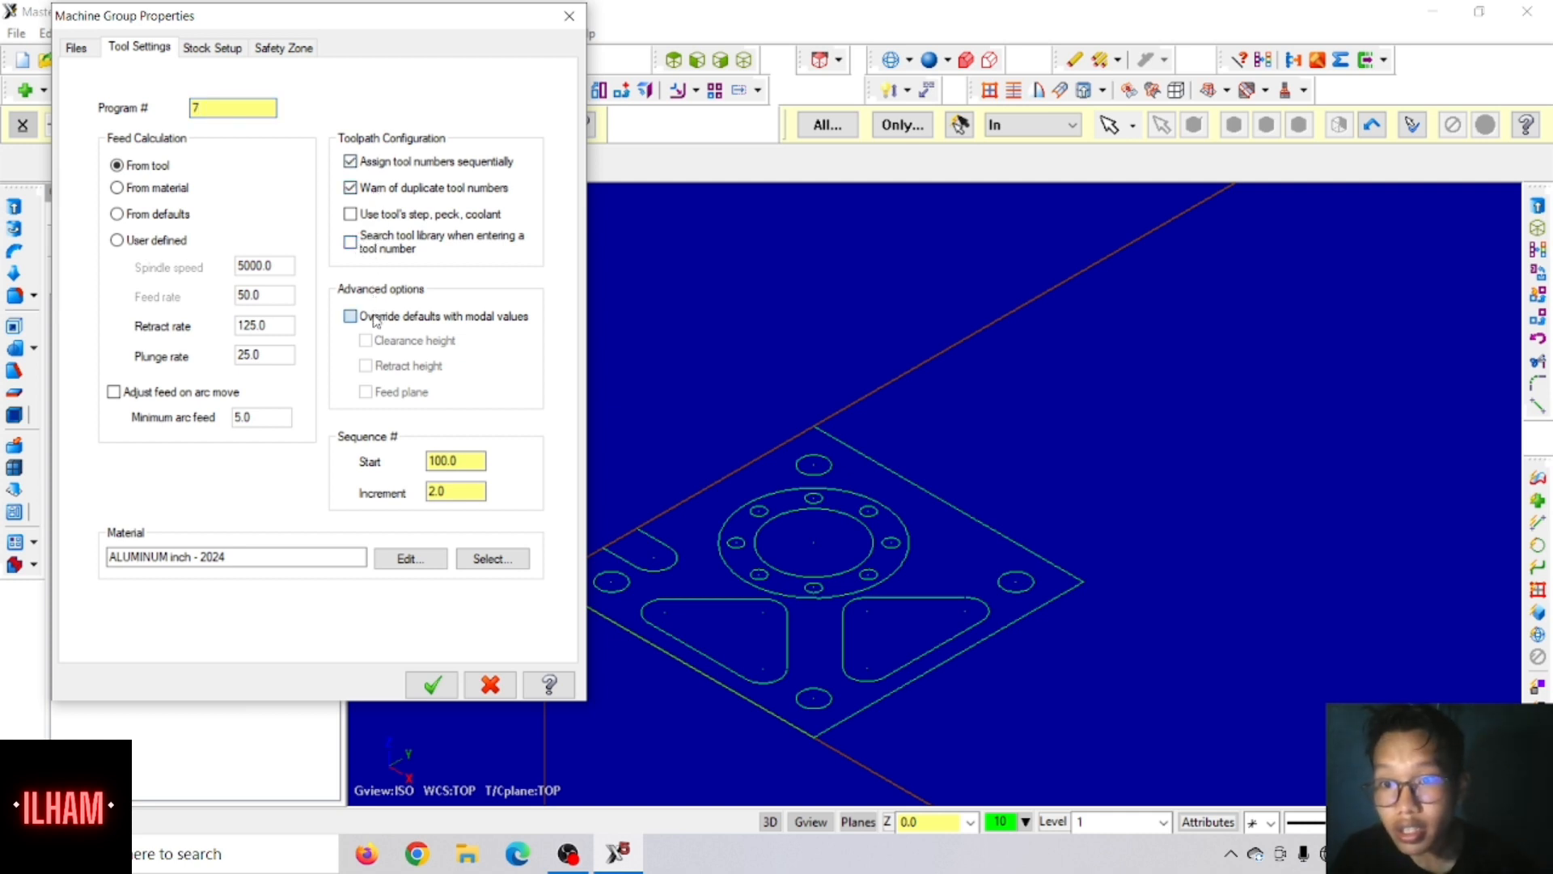
pyautogui.click(395, 340)
pyautogui.click(395, 366)
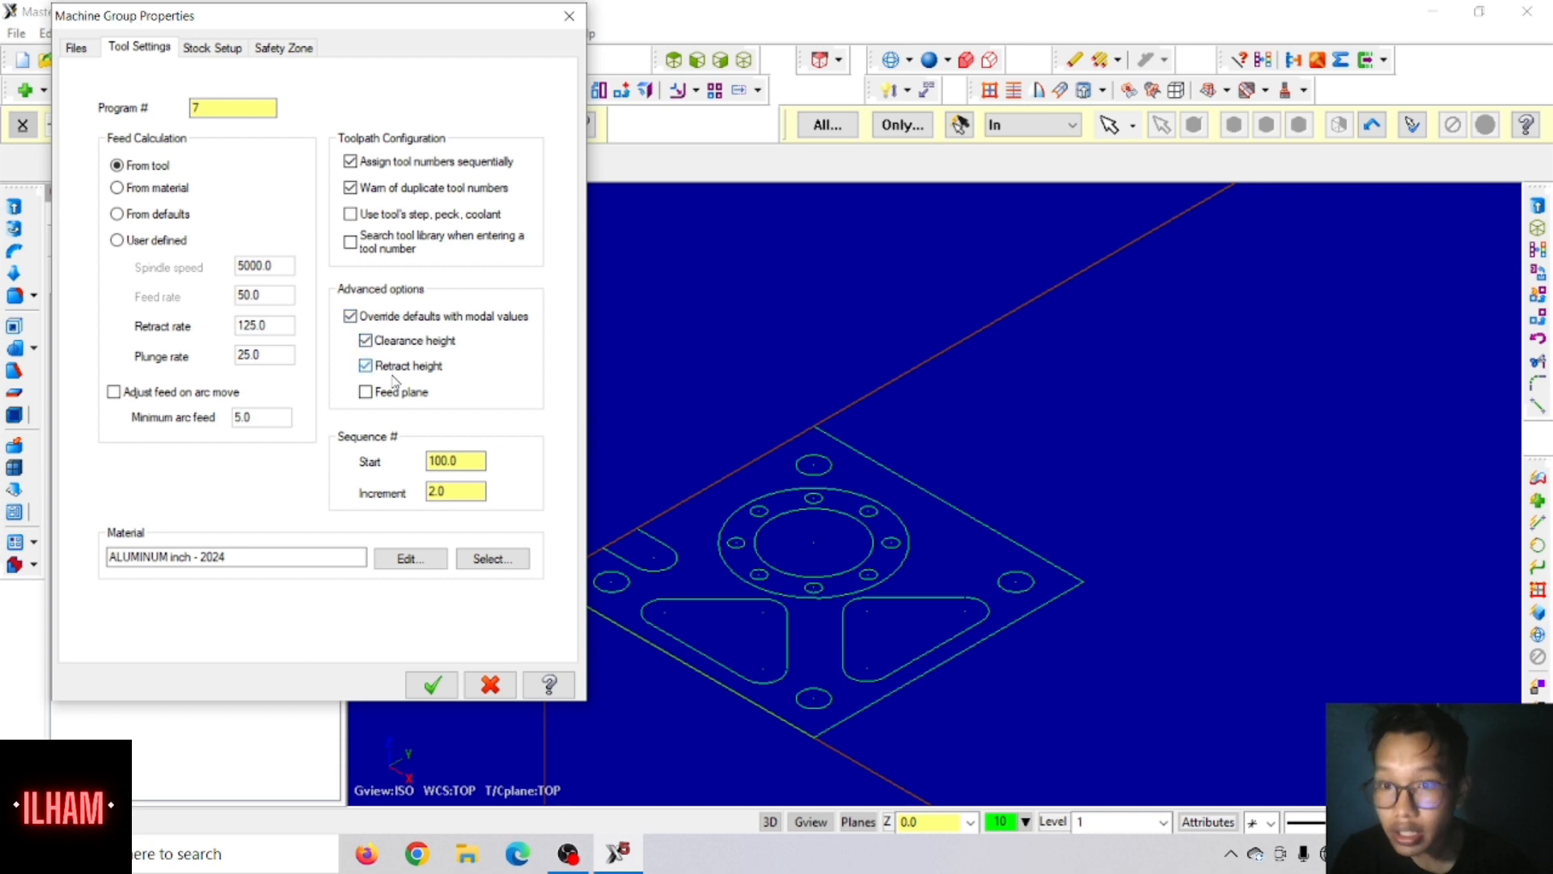
pyautogui.click(394, 393)
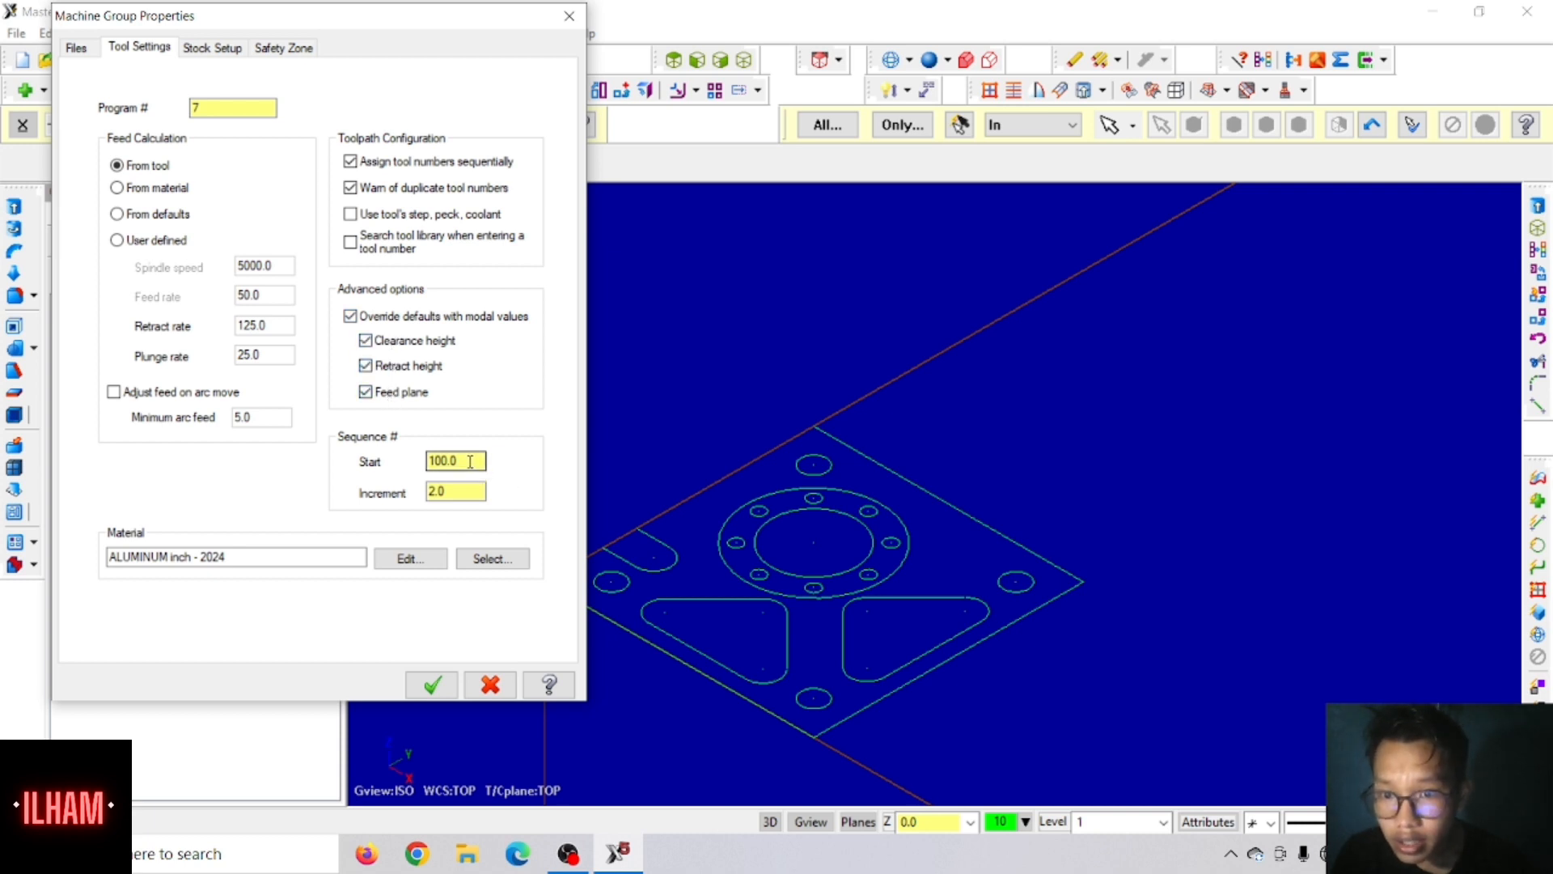
# Step: Set the sequence numbering to start at 1 with an increment of 1
pyautogui.moveTo(471, 462); pyautogui.dragTo(314, 476)
pyautogui.write('1')
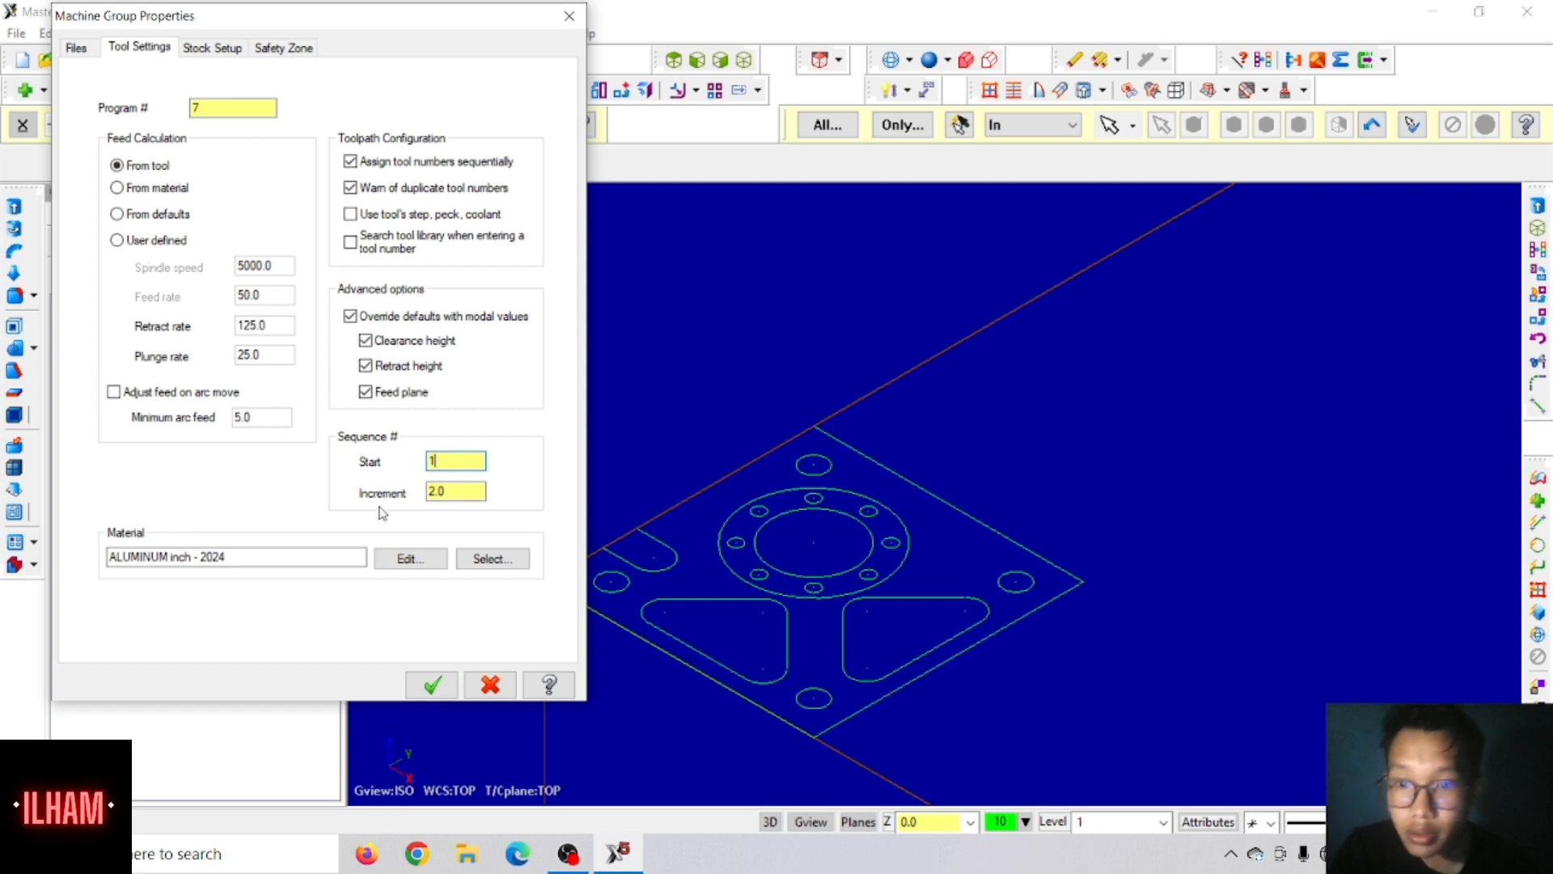
pyautogui.doubleClick(441, 492)
pyautogui.write('1')
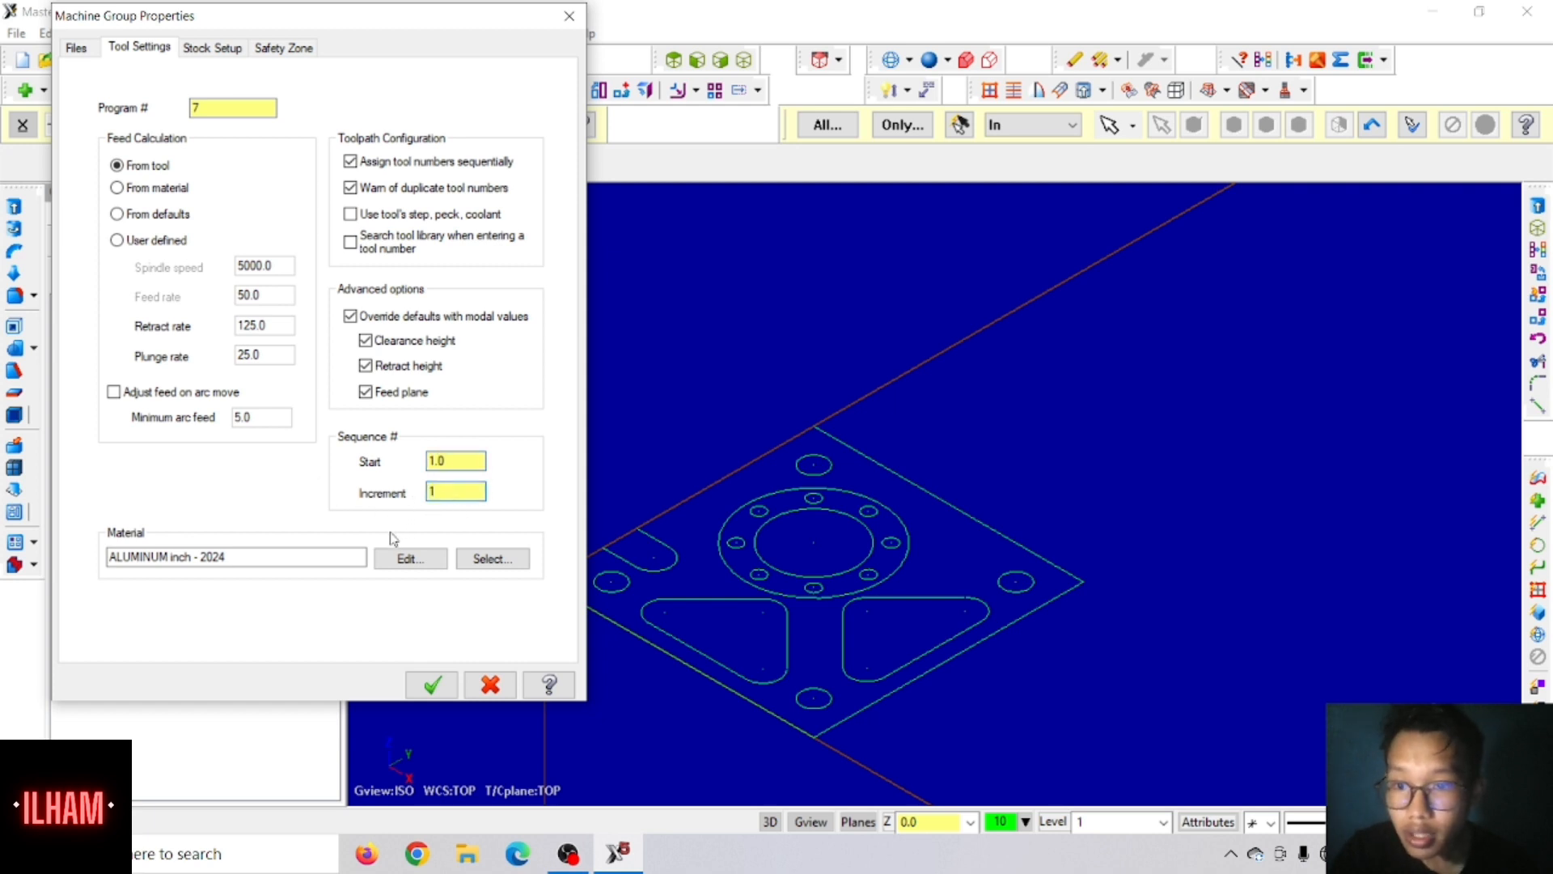
pyautogui.press('Tab')
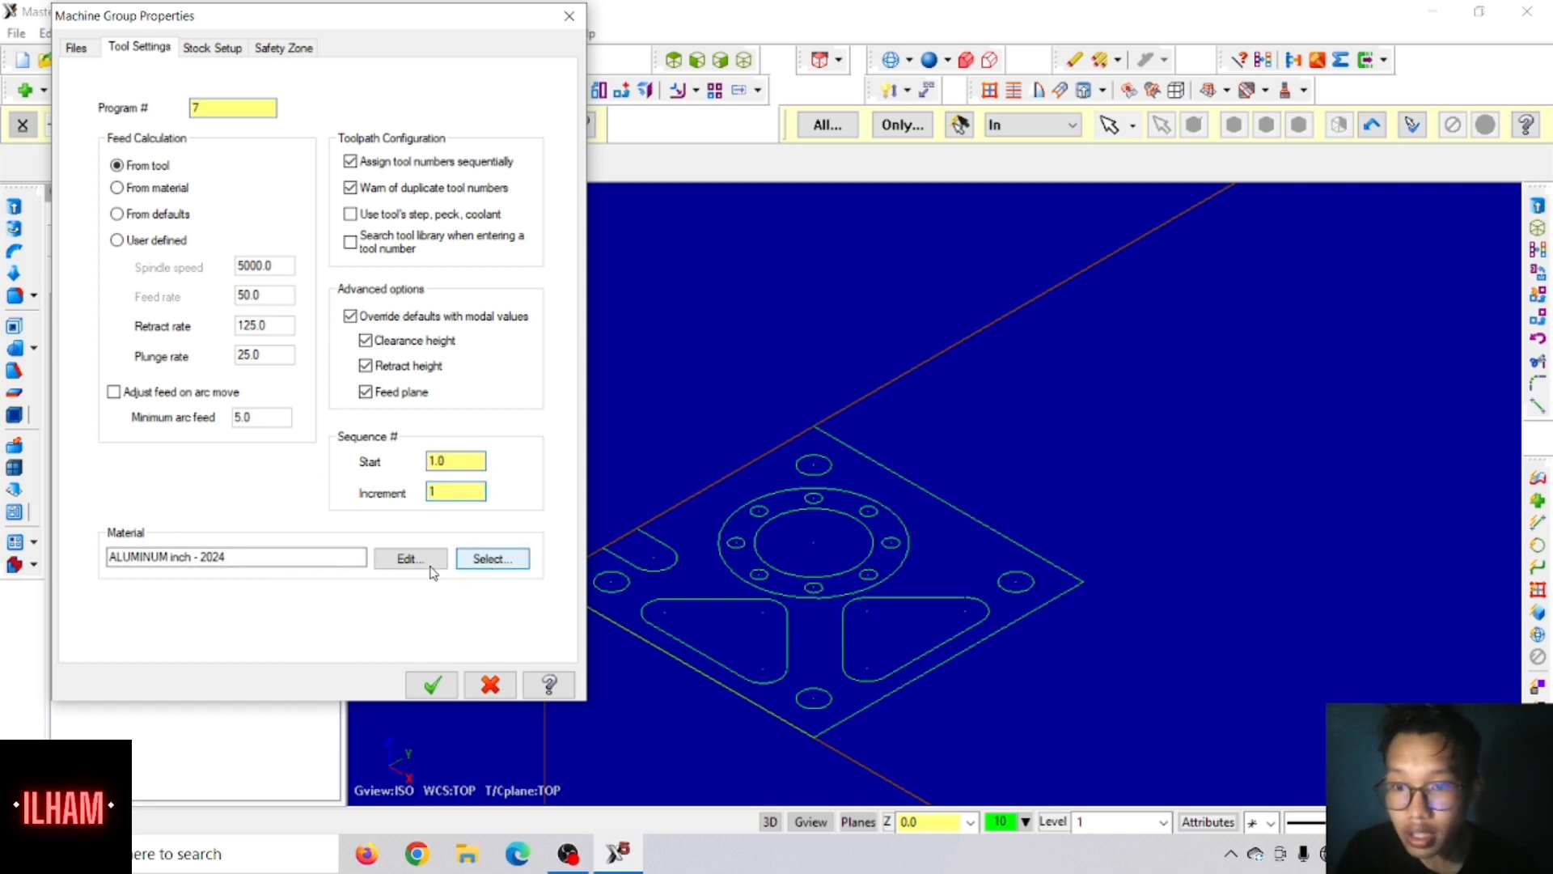
# Step: Choose ALUMINUM inch - 6061 from the mill library as the stock material
pyautogui.click(486, 564)
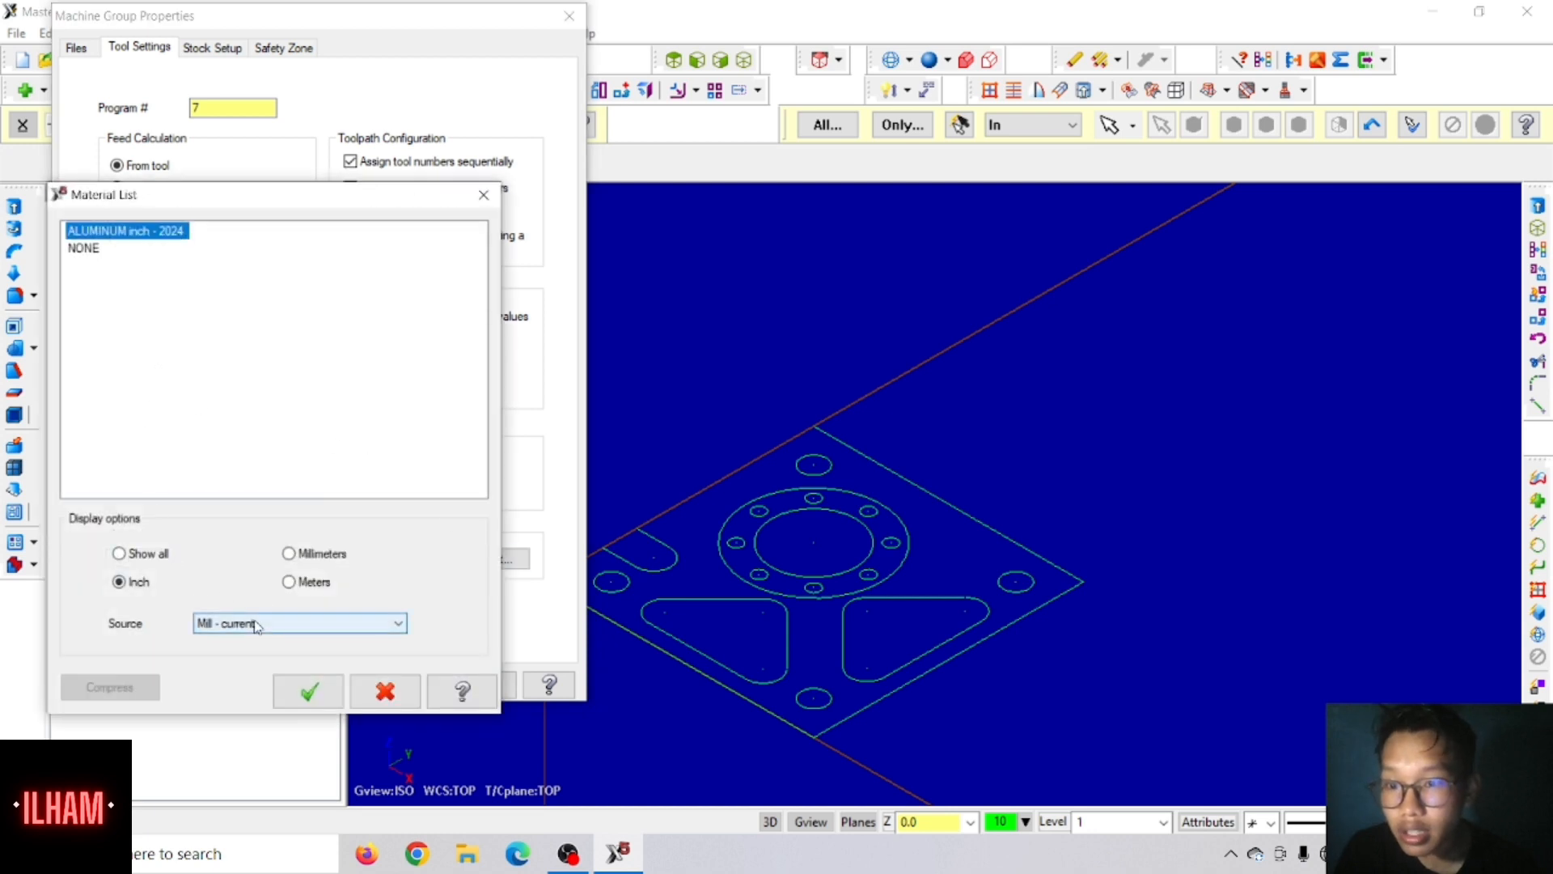
pyautogui.click(279, 623)
pyautogui.click(247, 648)
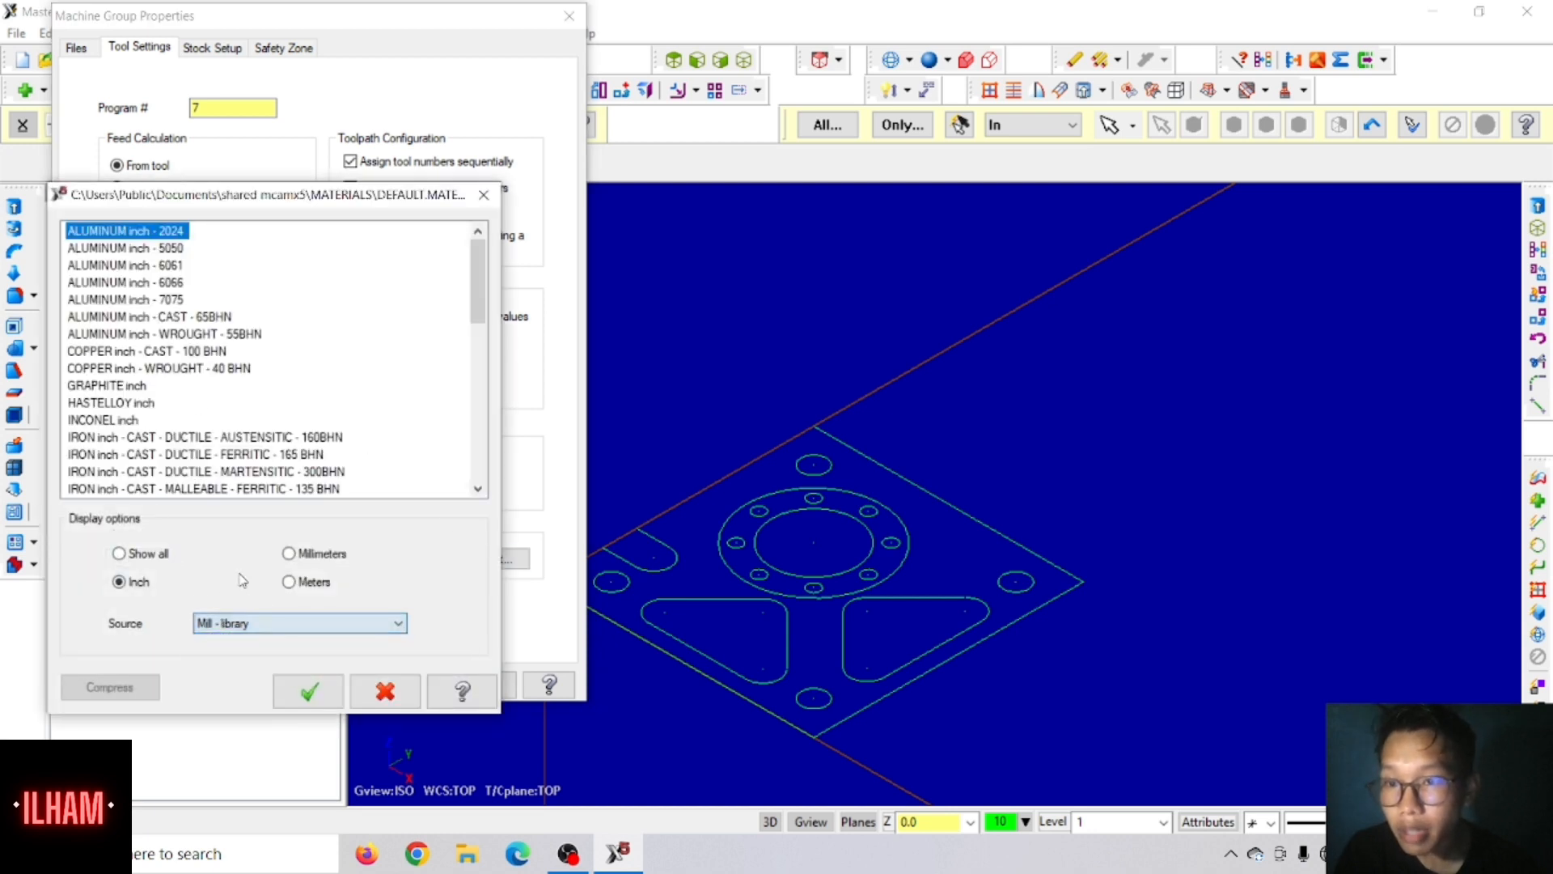
pyautogui.click(155, 265)
pyautogui.click(308, 690)
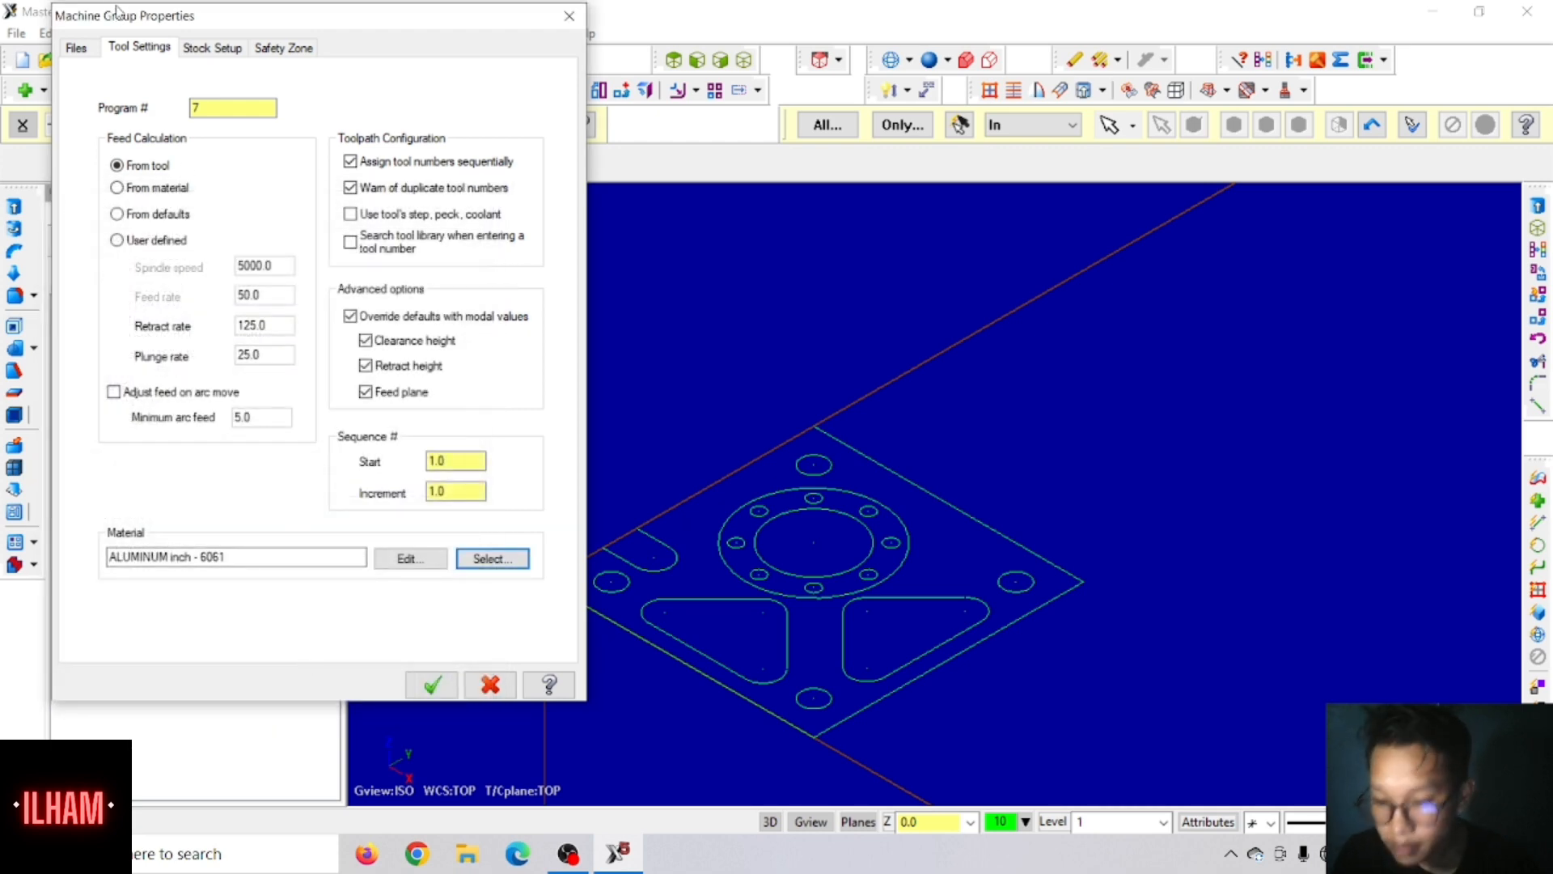
# Step: Define rectangular stock measuring 4 in Y, 4 in X and 0.5 in Z
pyautogui.click(218, 48)
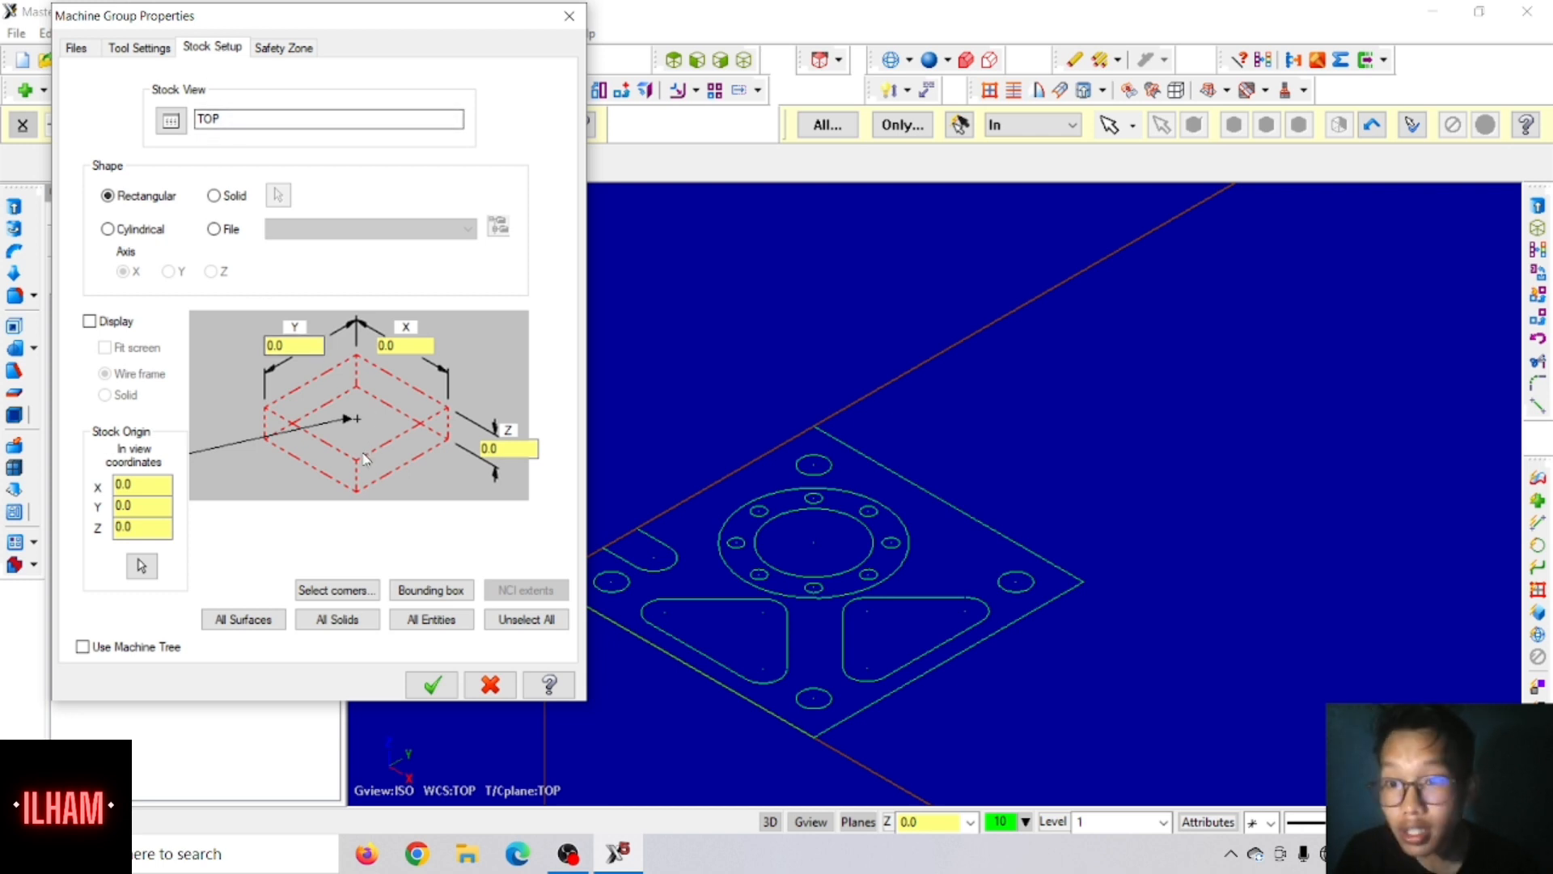
pyautogui.doubleClick(295, 343)
pyautogui.write('4')
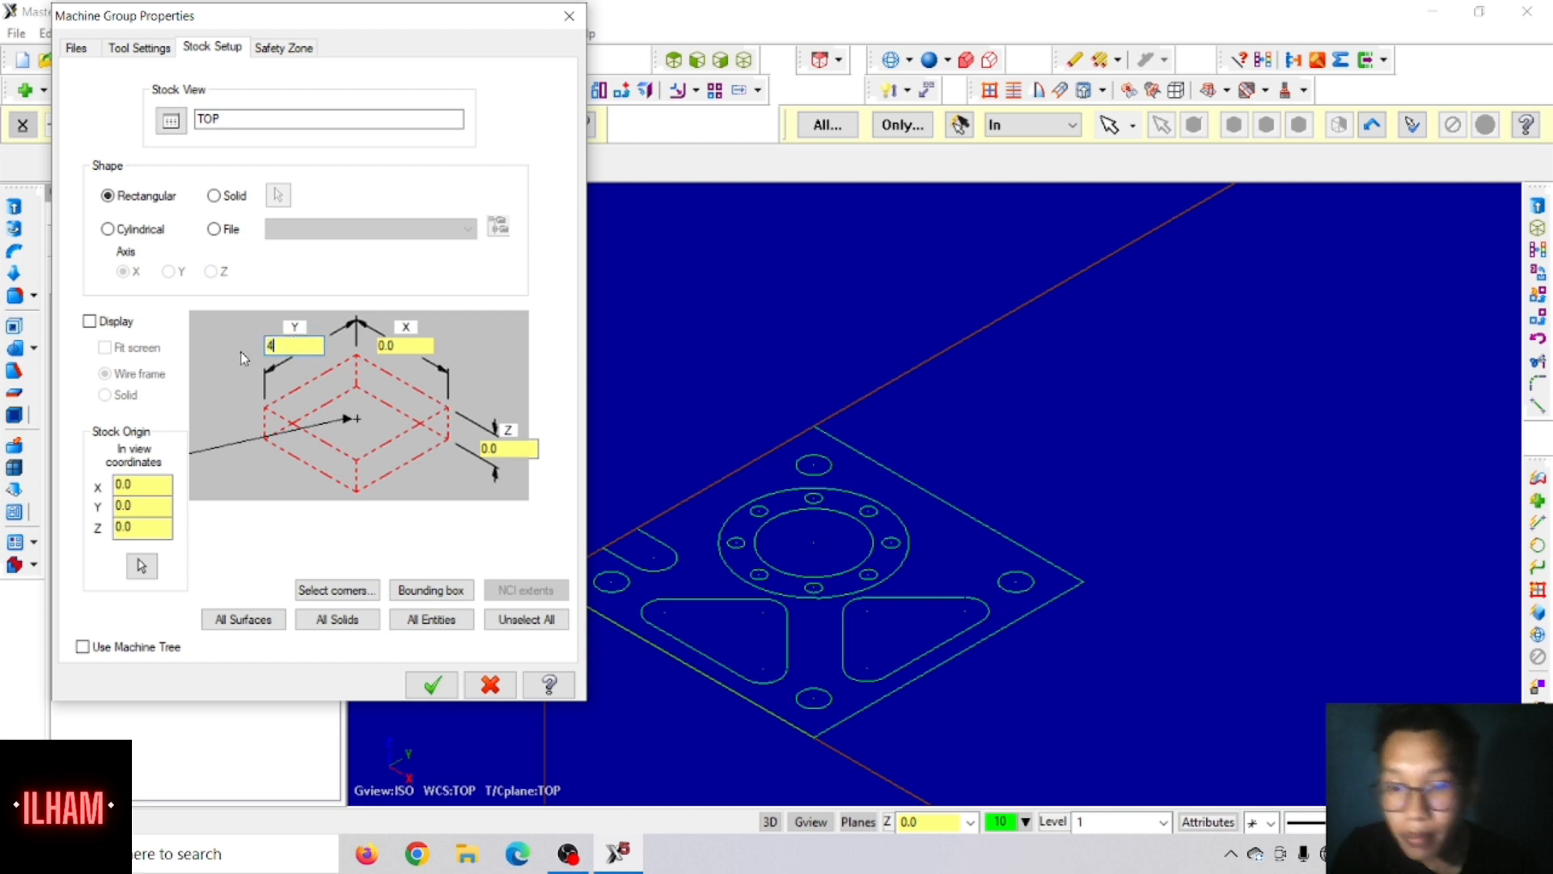
pyautogui.press('Tab')
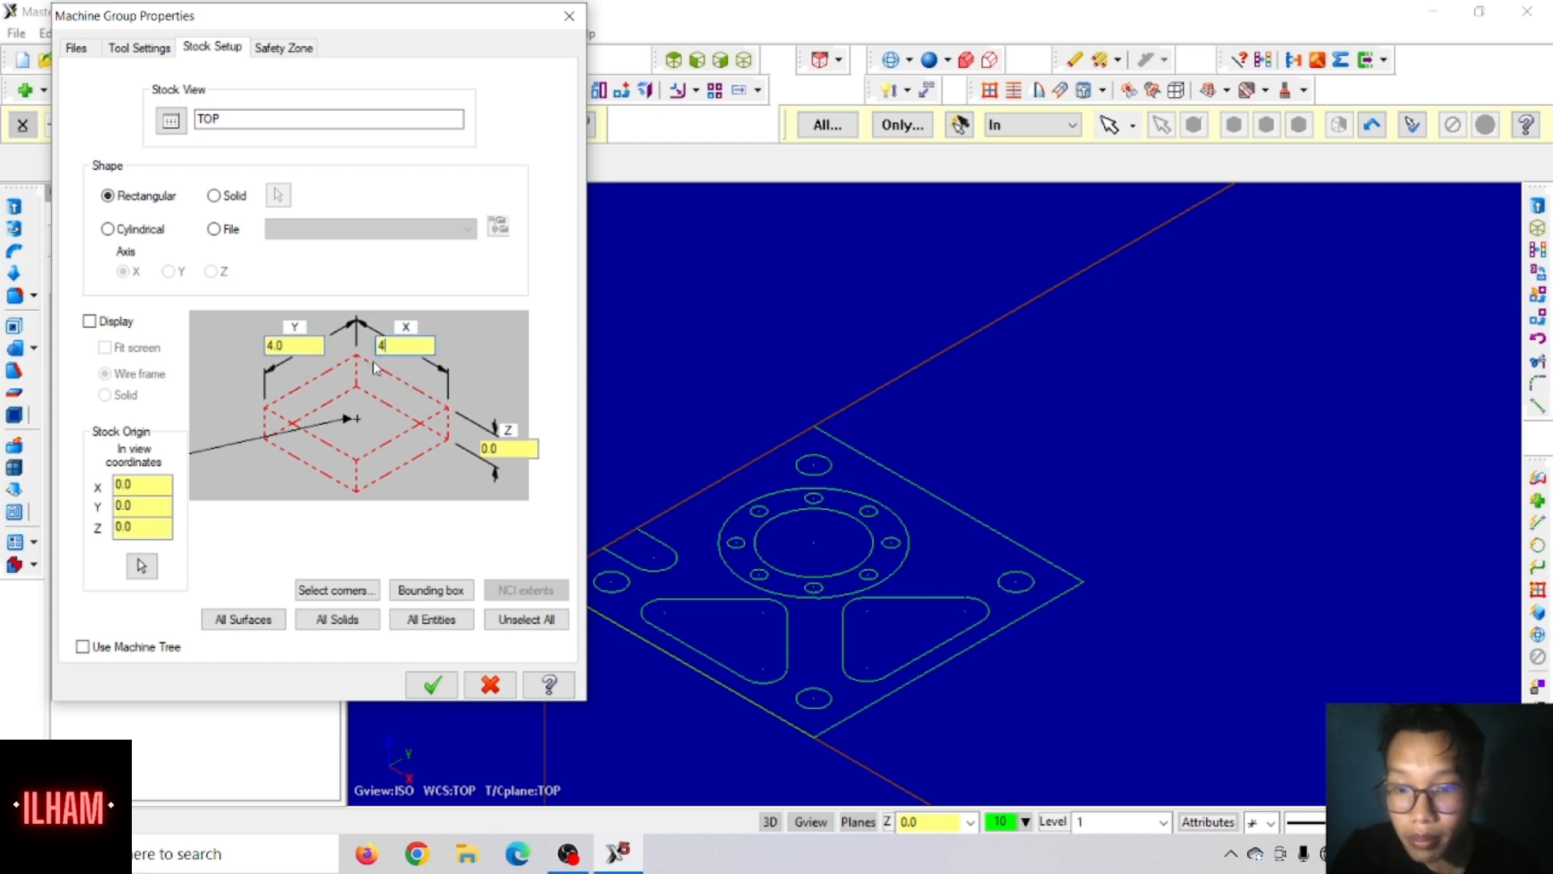
pyautogui.write('4')
pyautogui.press('Tab')
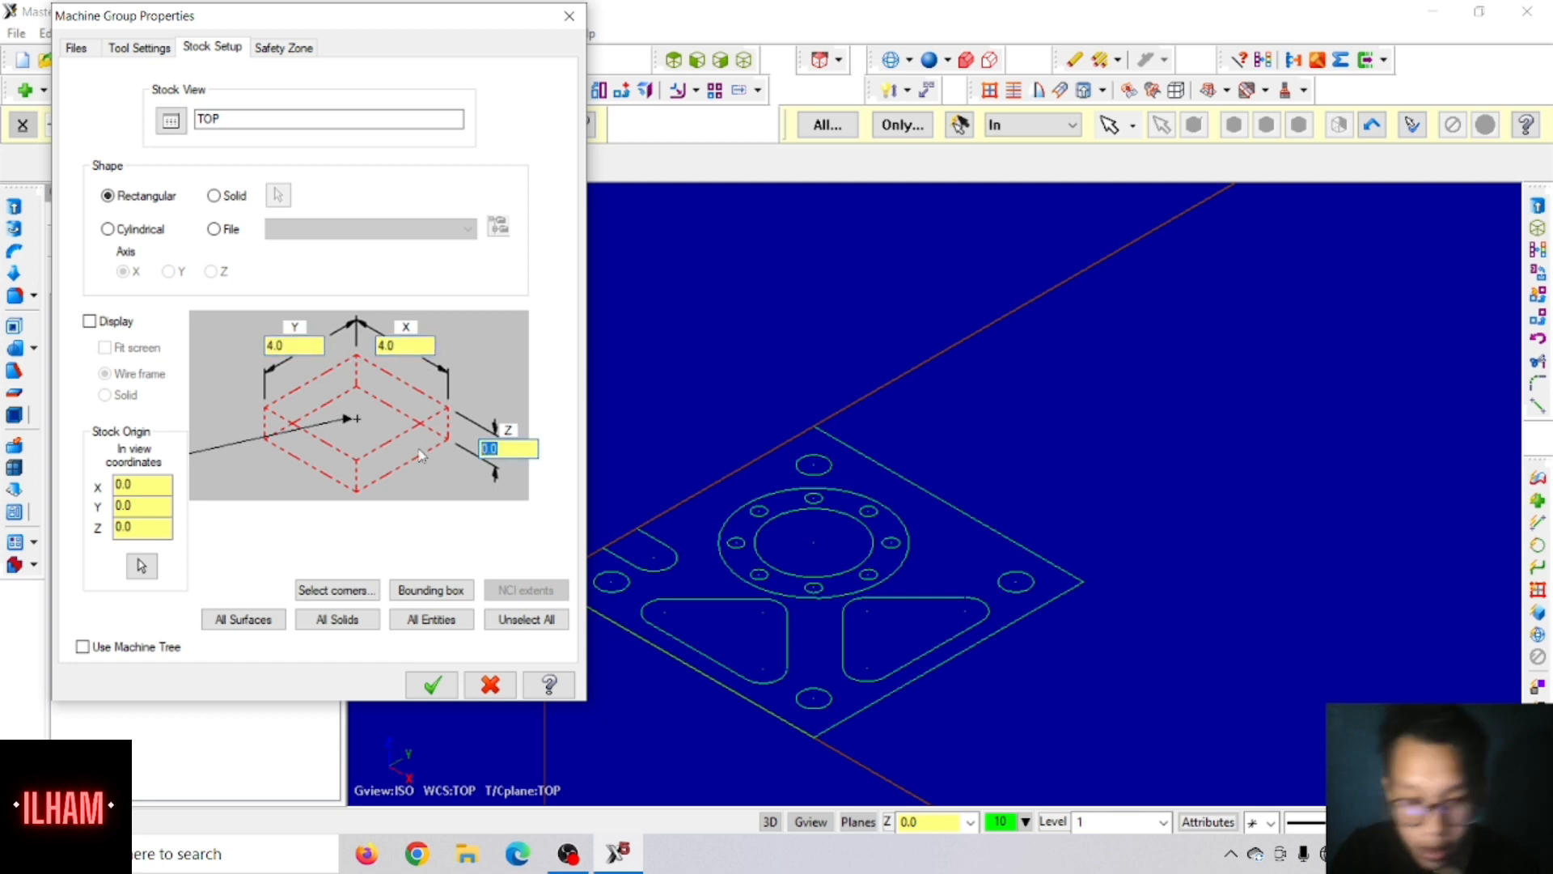
pyautogui.press('BackSpace')
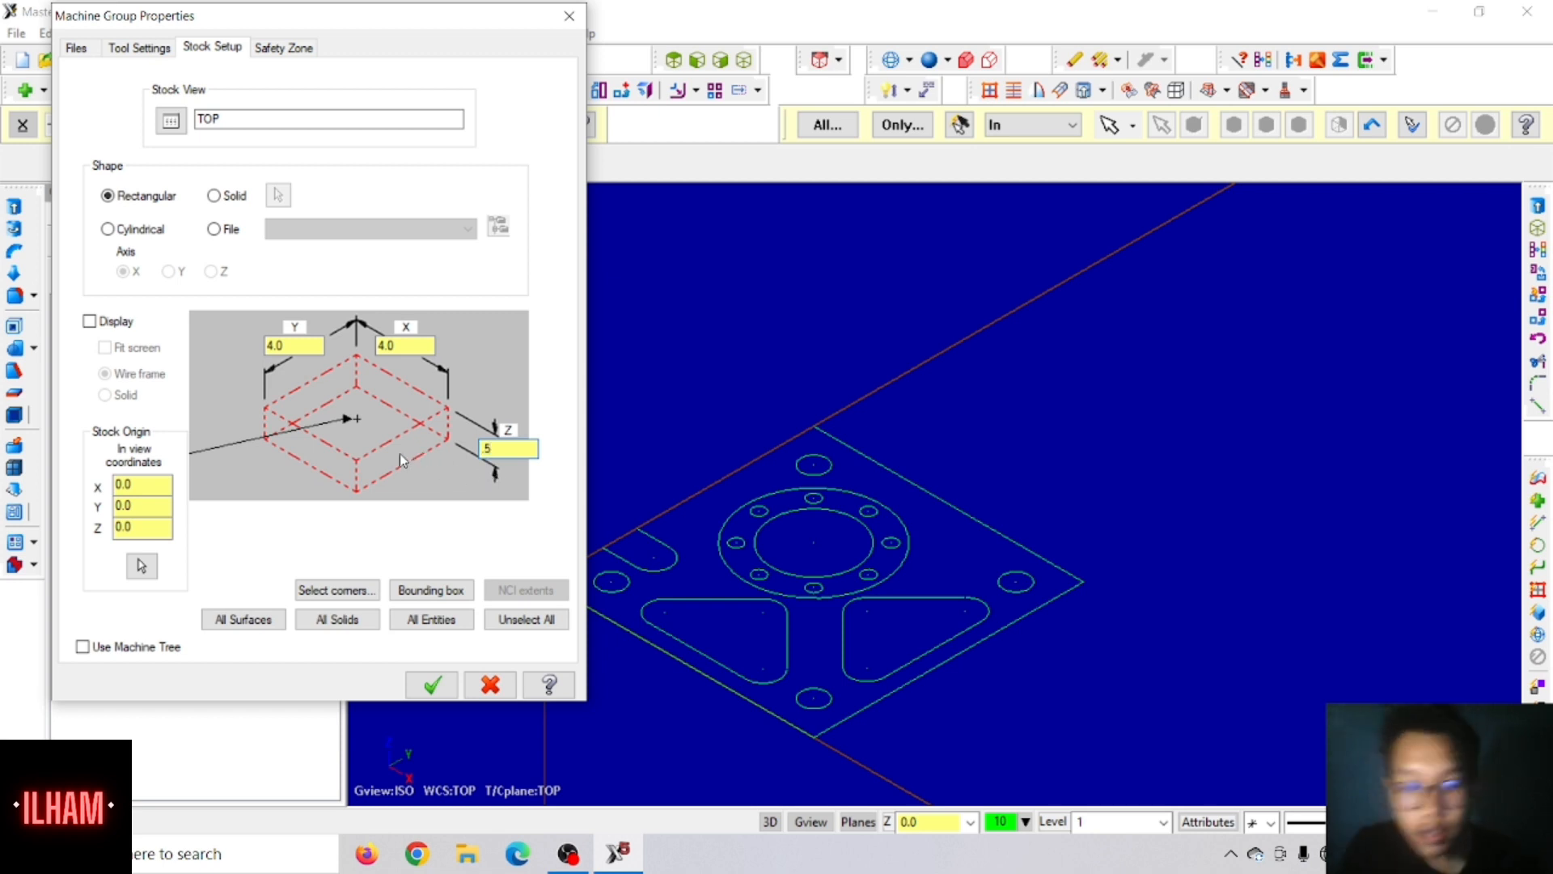
# Step: Place the stock origin at the block's bottom left corner, turn on the wireframe stock display and apply the machine group properties
pyautogui.click(268, 451)
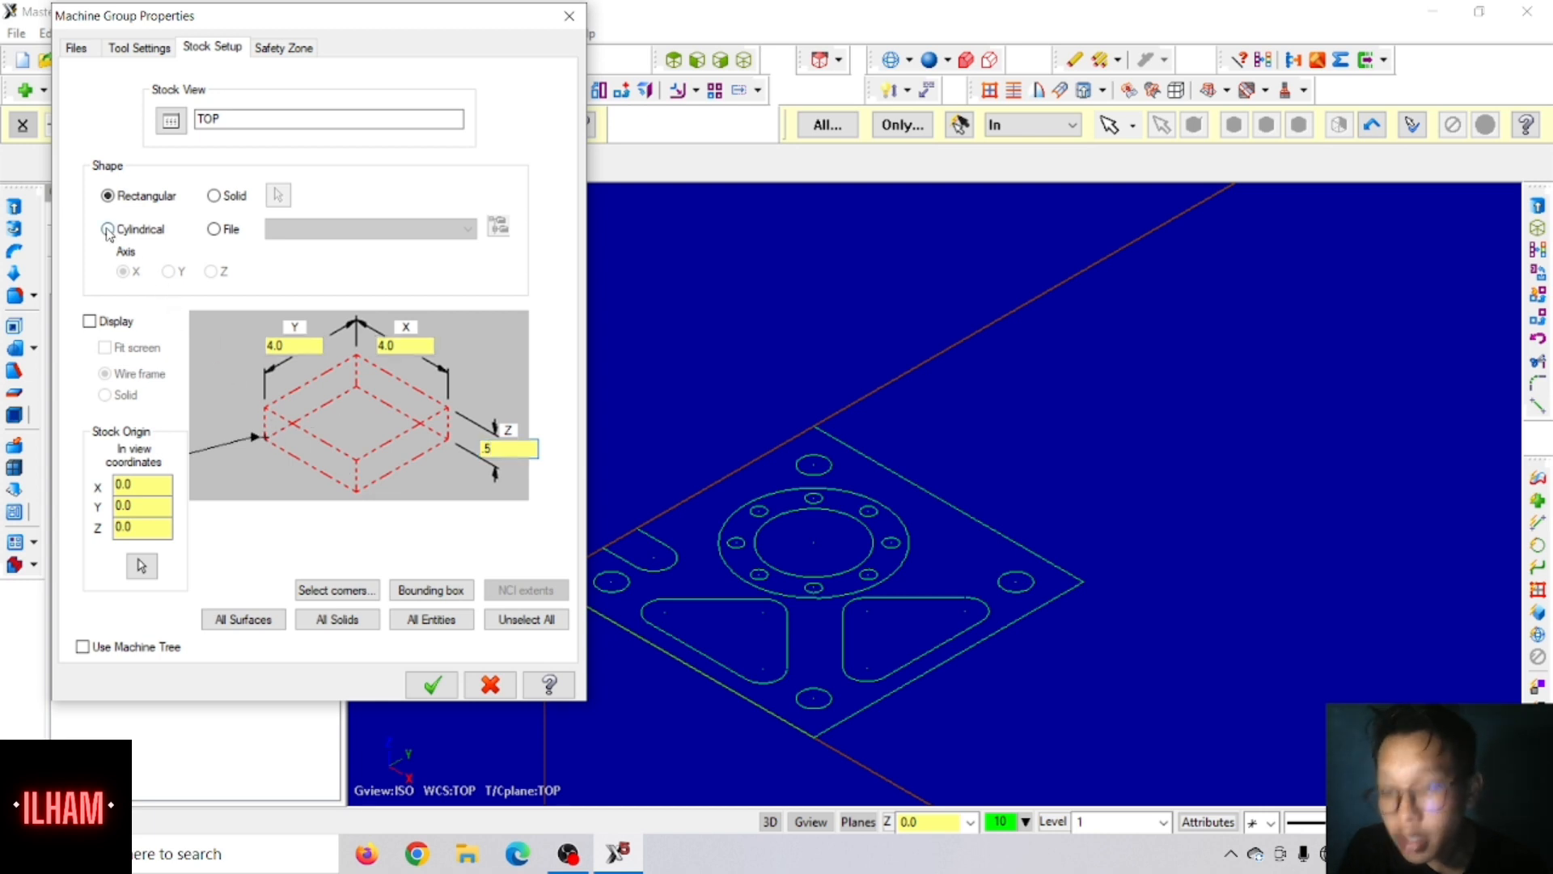
pyautogui.click(94, 327)
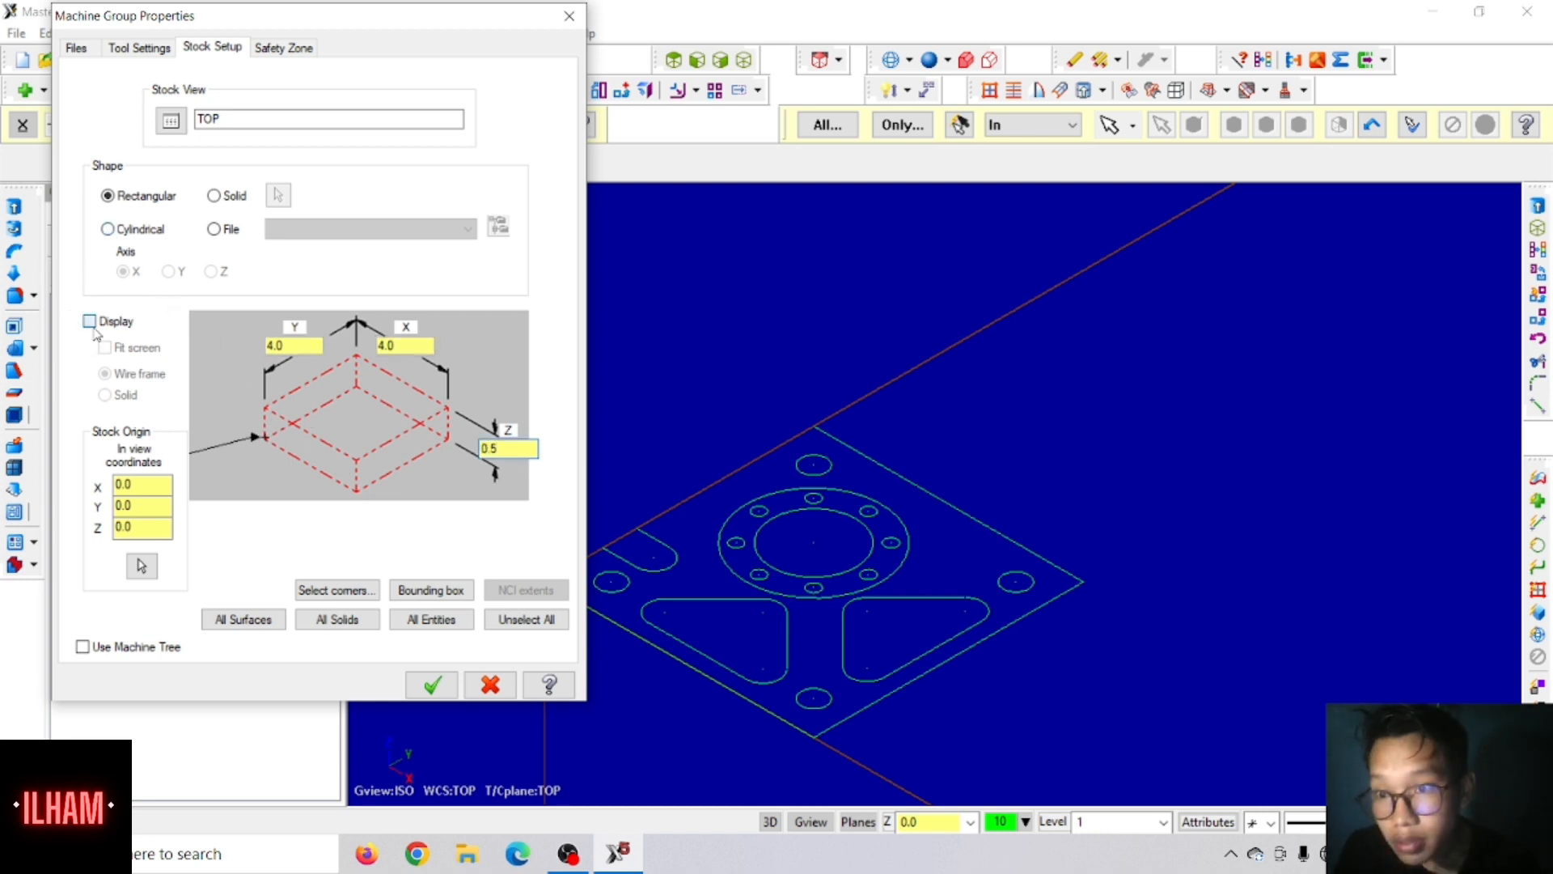
pyautogui.click(91, 322)
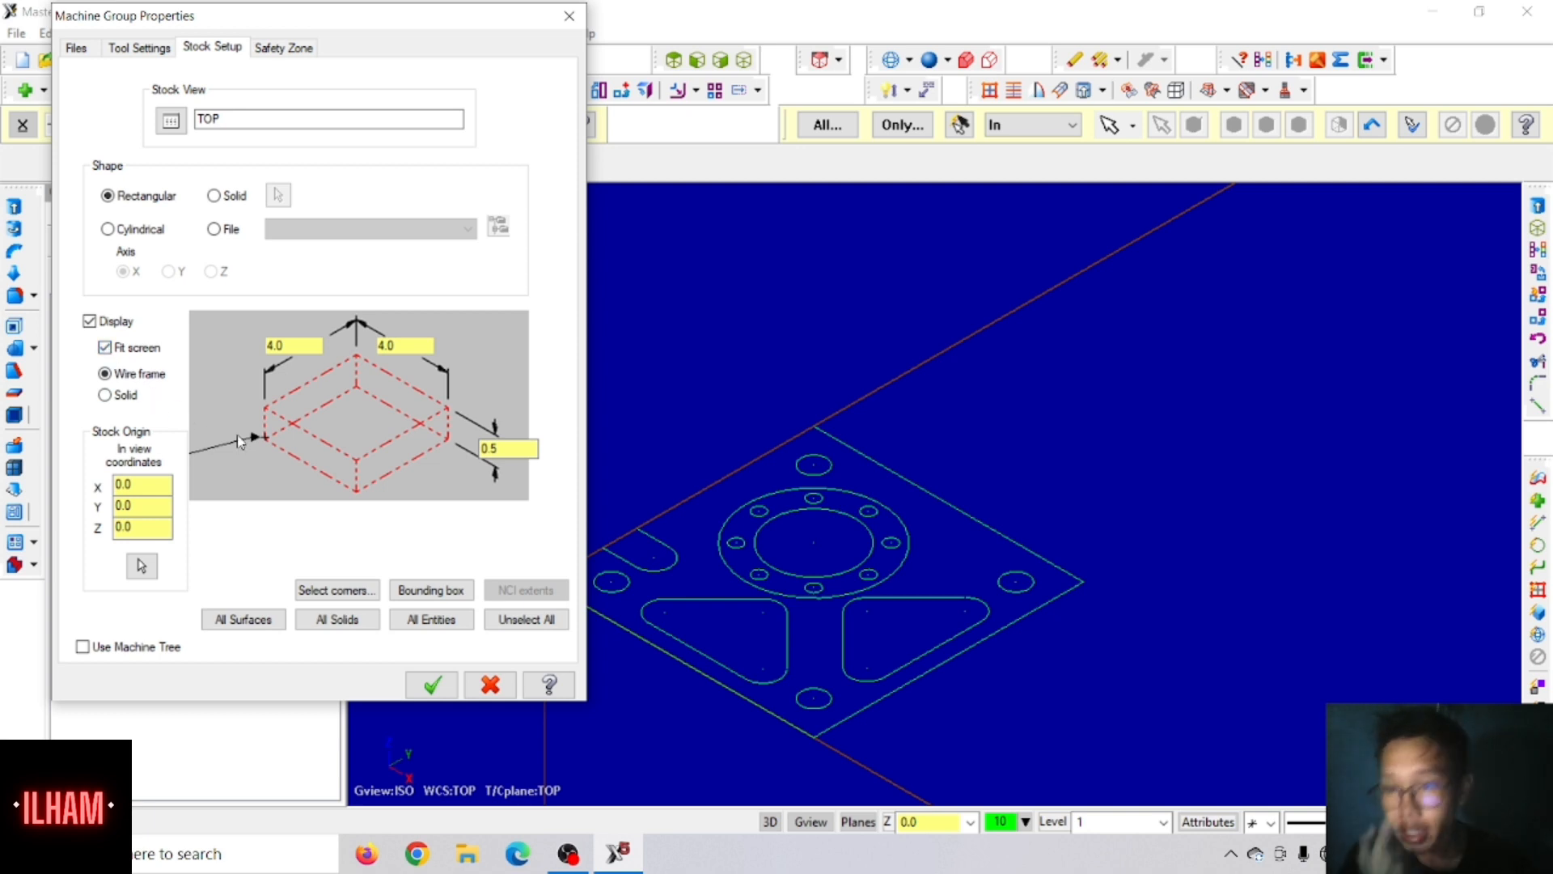
pyautogui.click(431, 686)
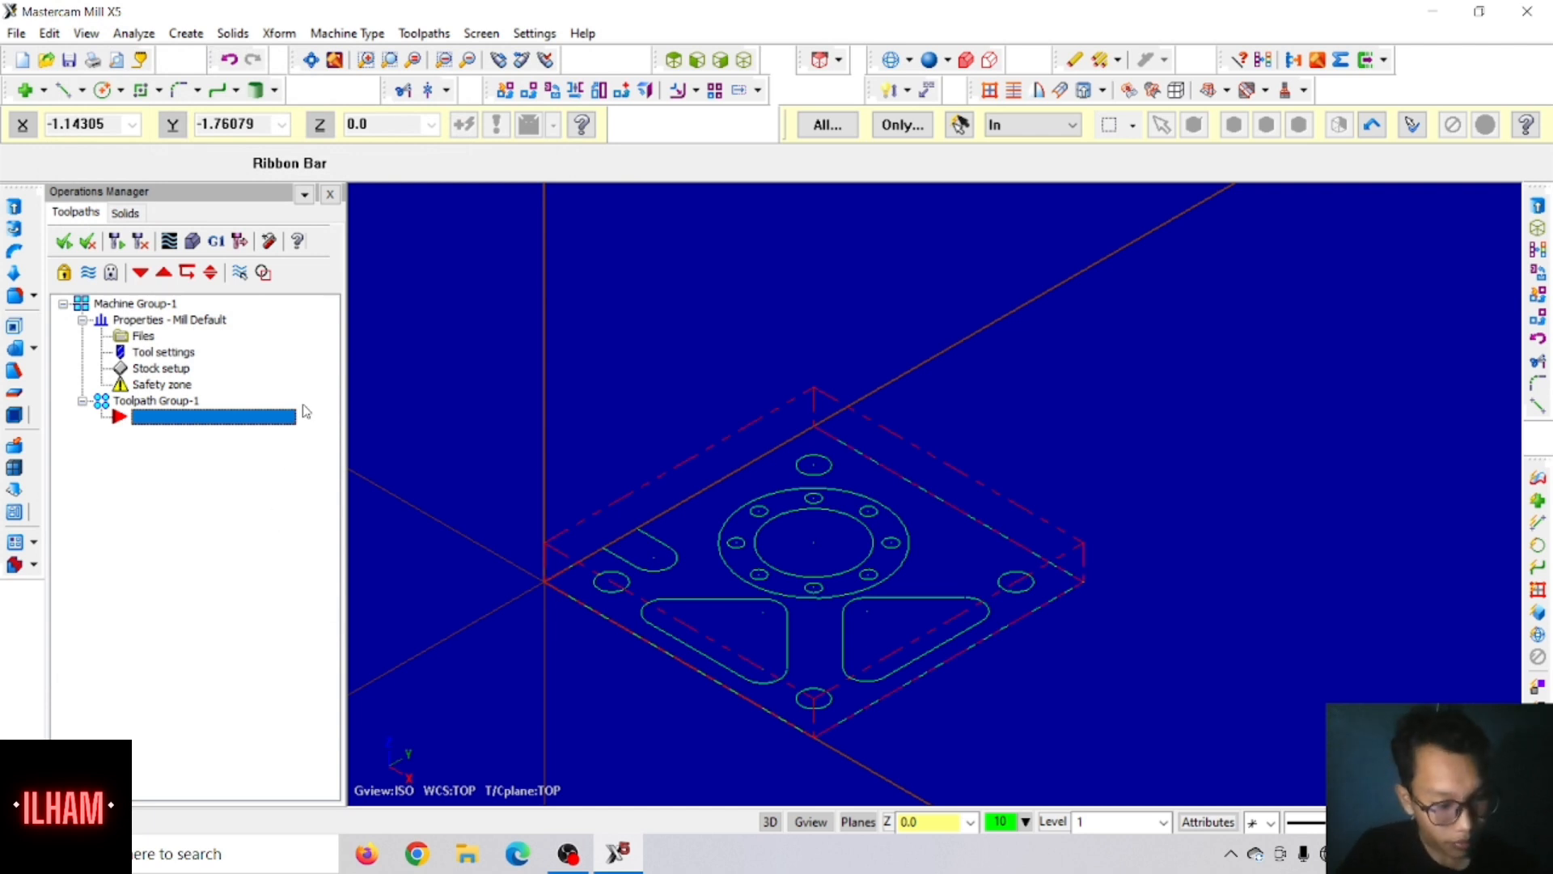
# Step: Start a Face toolpath with the NC name T, using the defined stock as its boundary
pyautogui.click(420, 33)
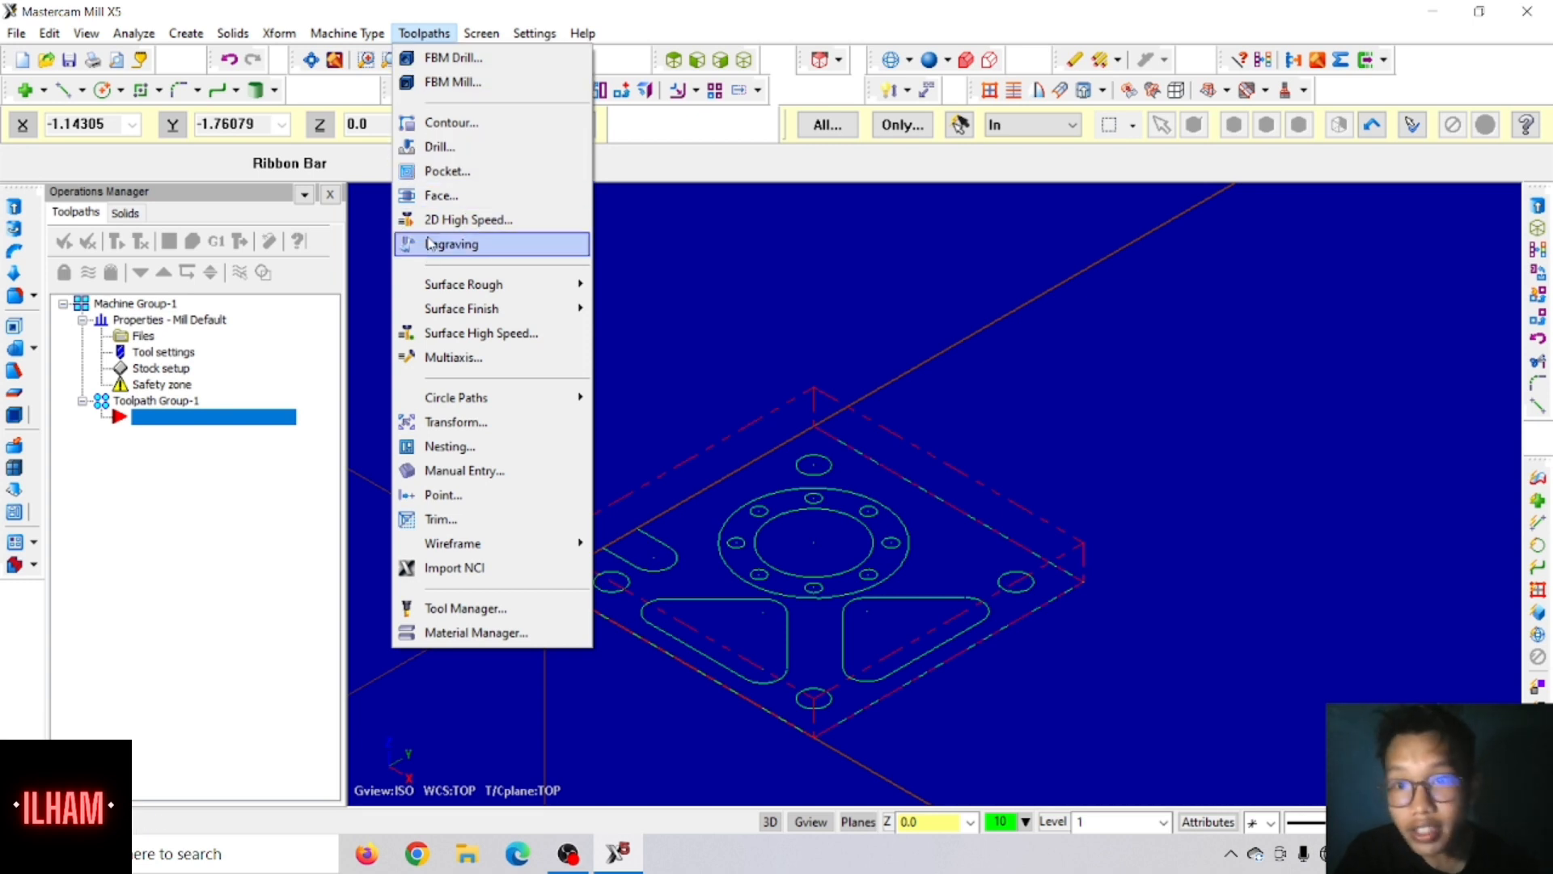
pyautogui.click(434, 195)
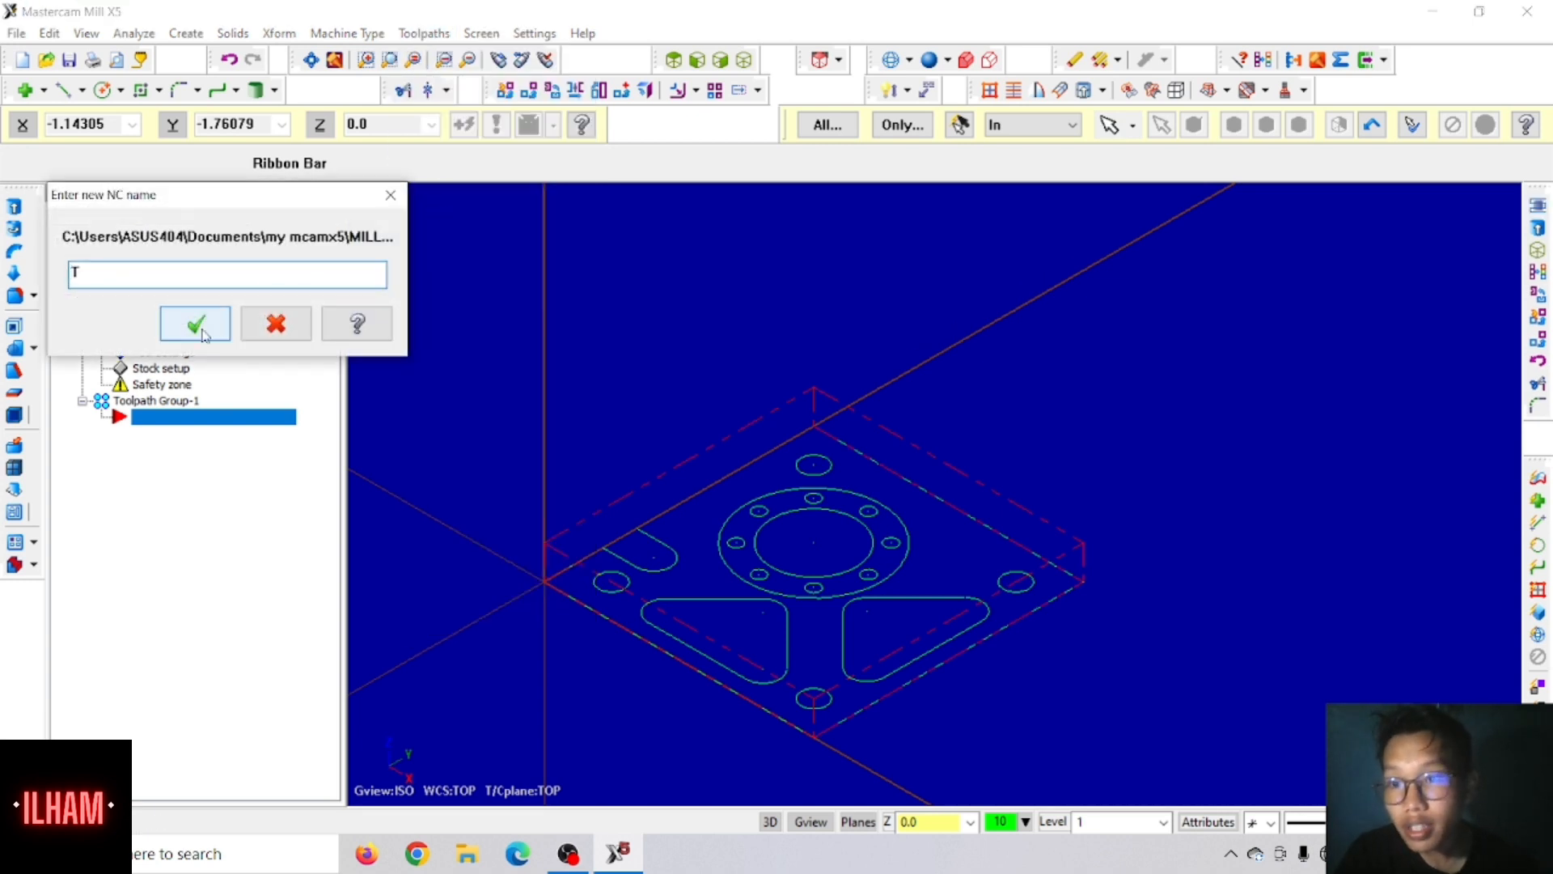
pyautogui.click(202, 327)
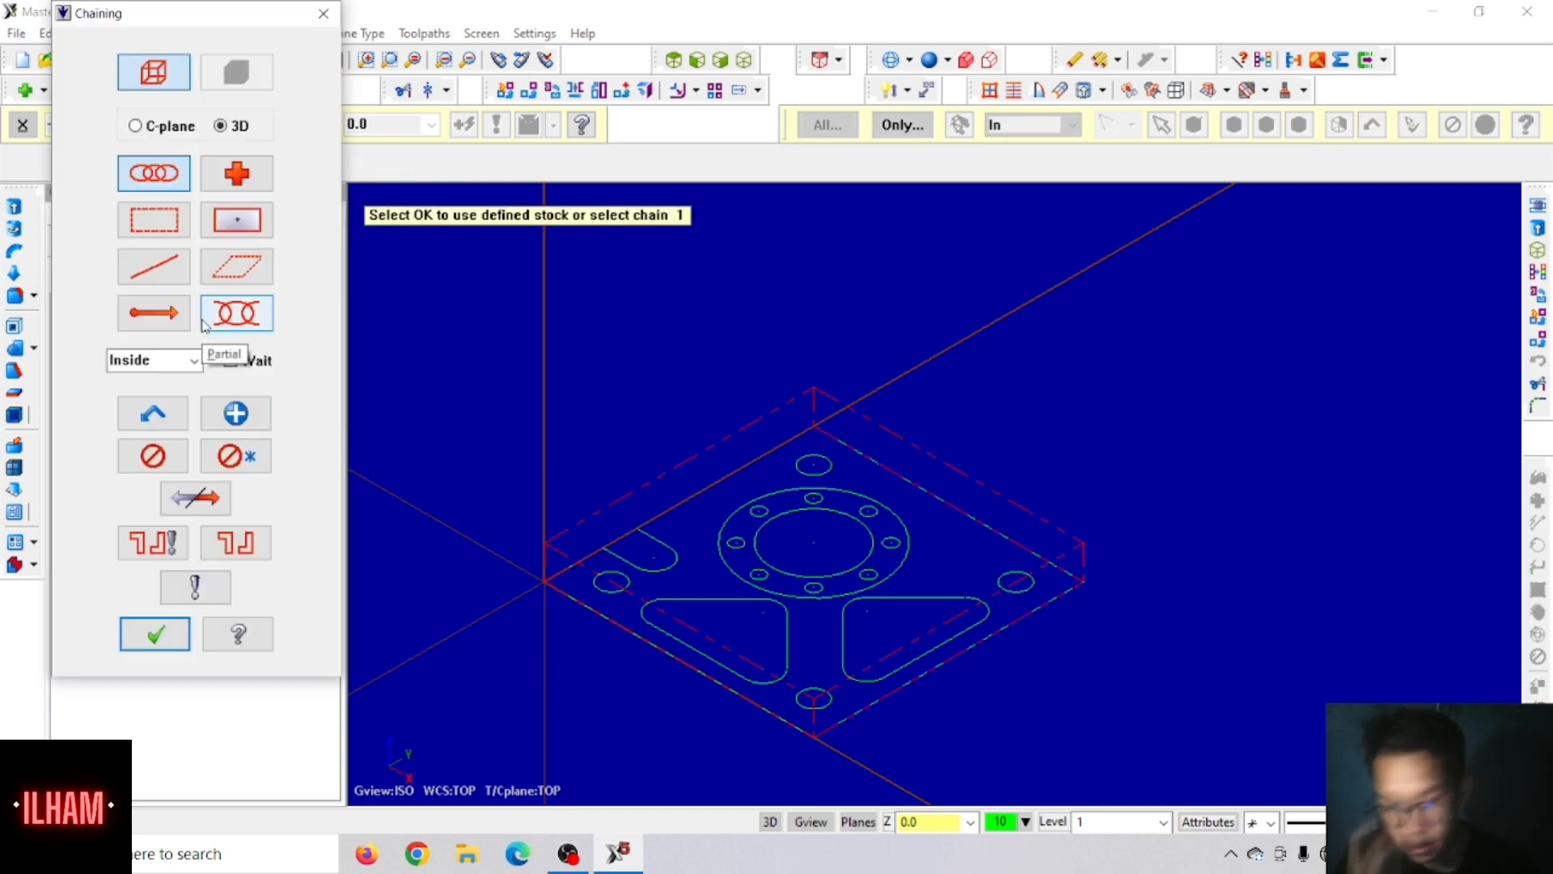
pyautogui.click(146, 628)
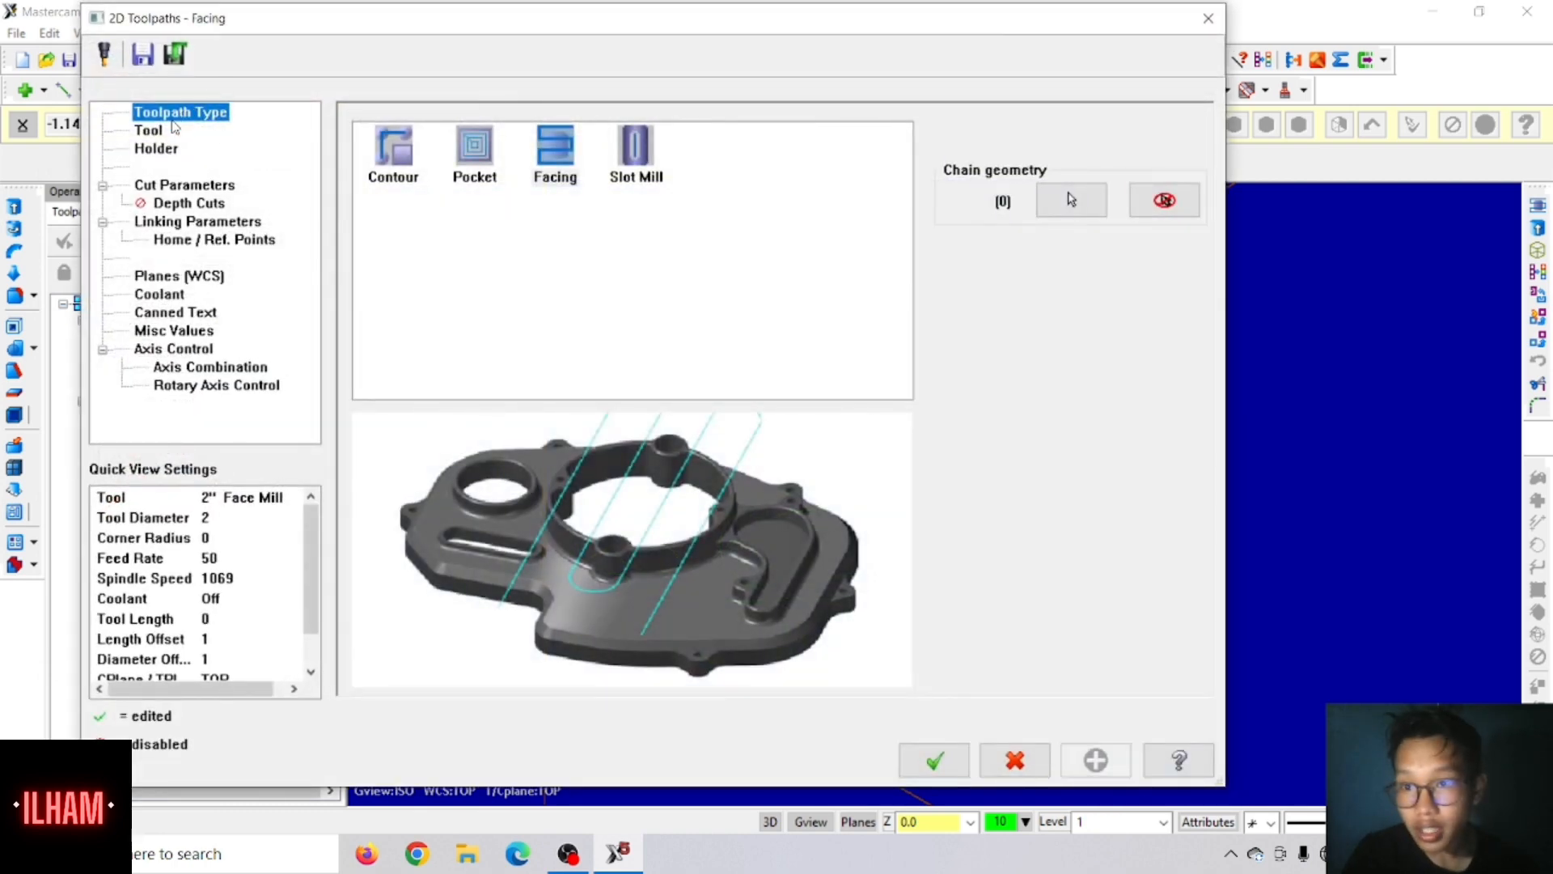
# Step: Turn off the tool library filter and choose the 3" Face Mill for the facing toolpath
pyautogui.click(164, 133)
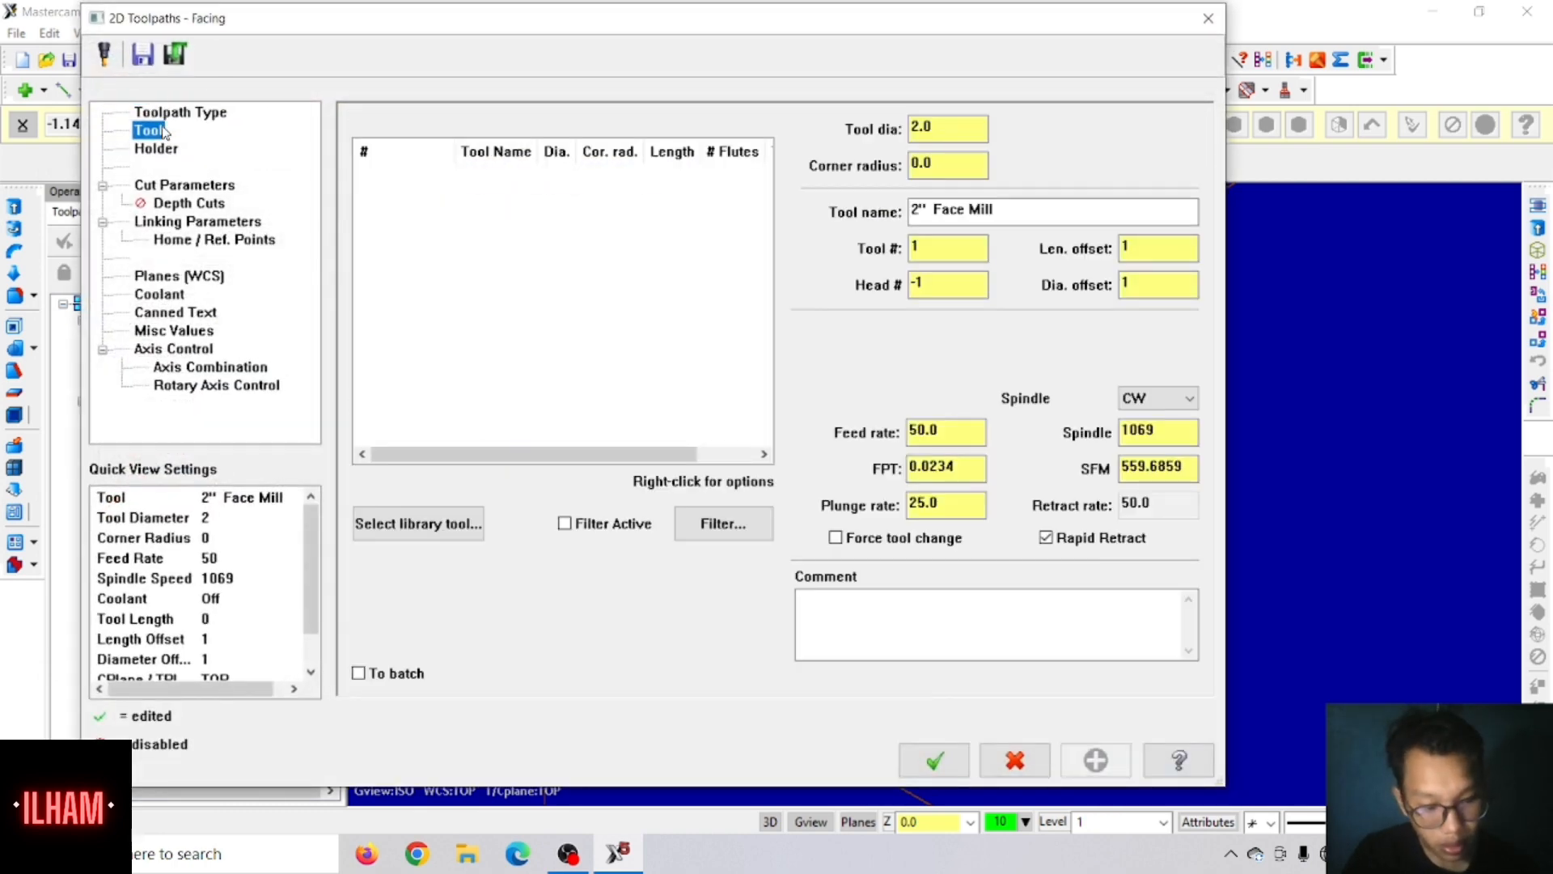
pyautogui.click(394, 528)
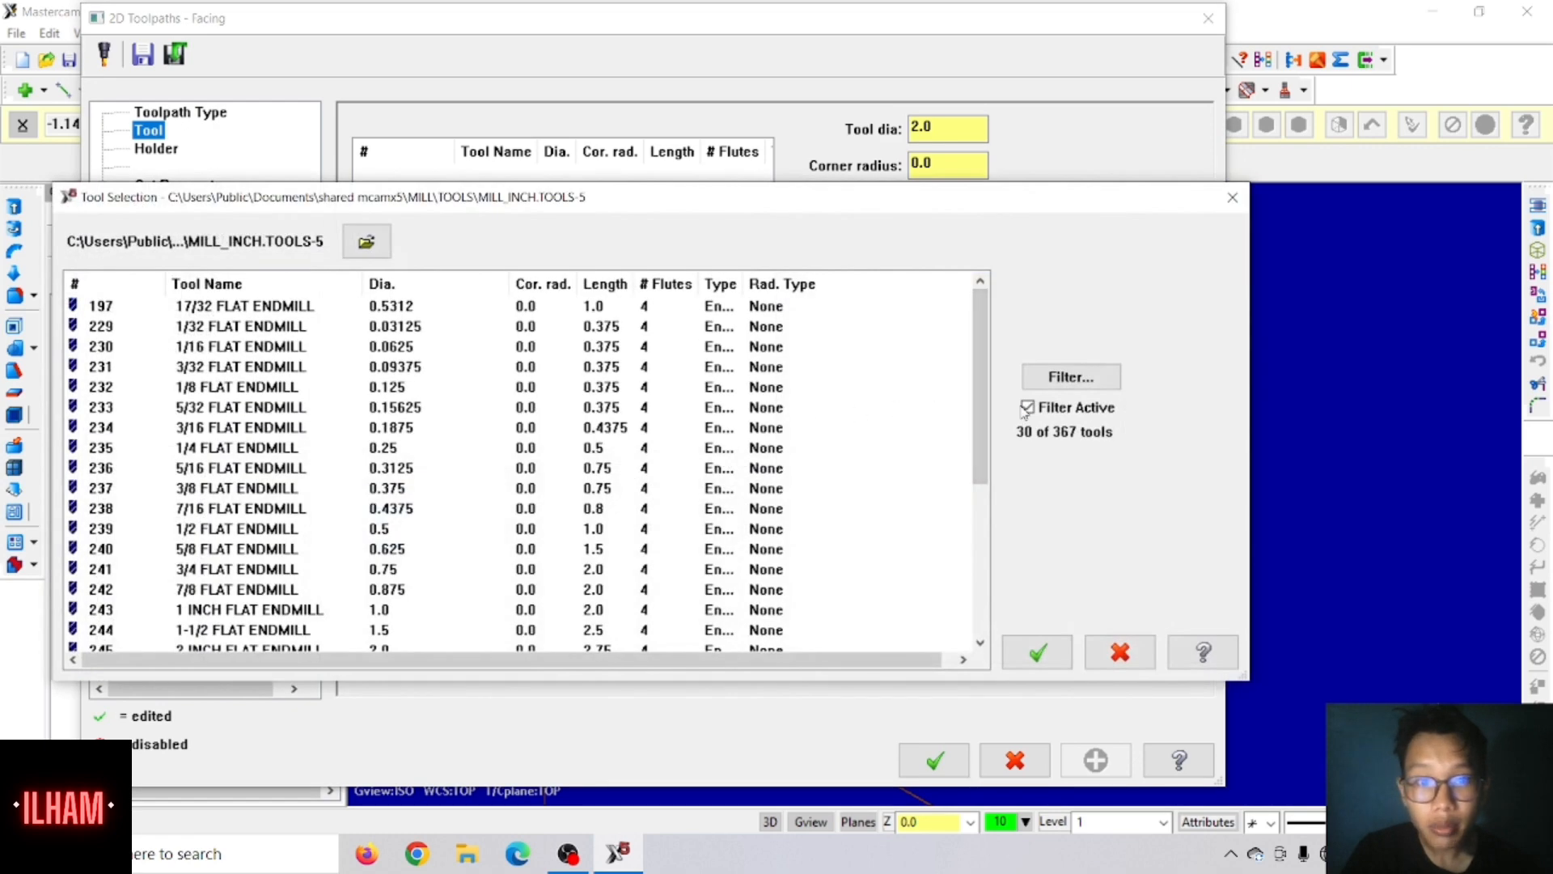
pyautogui.click(1026, 408)
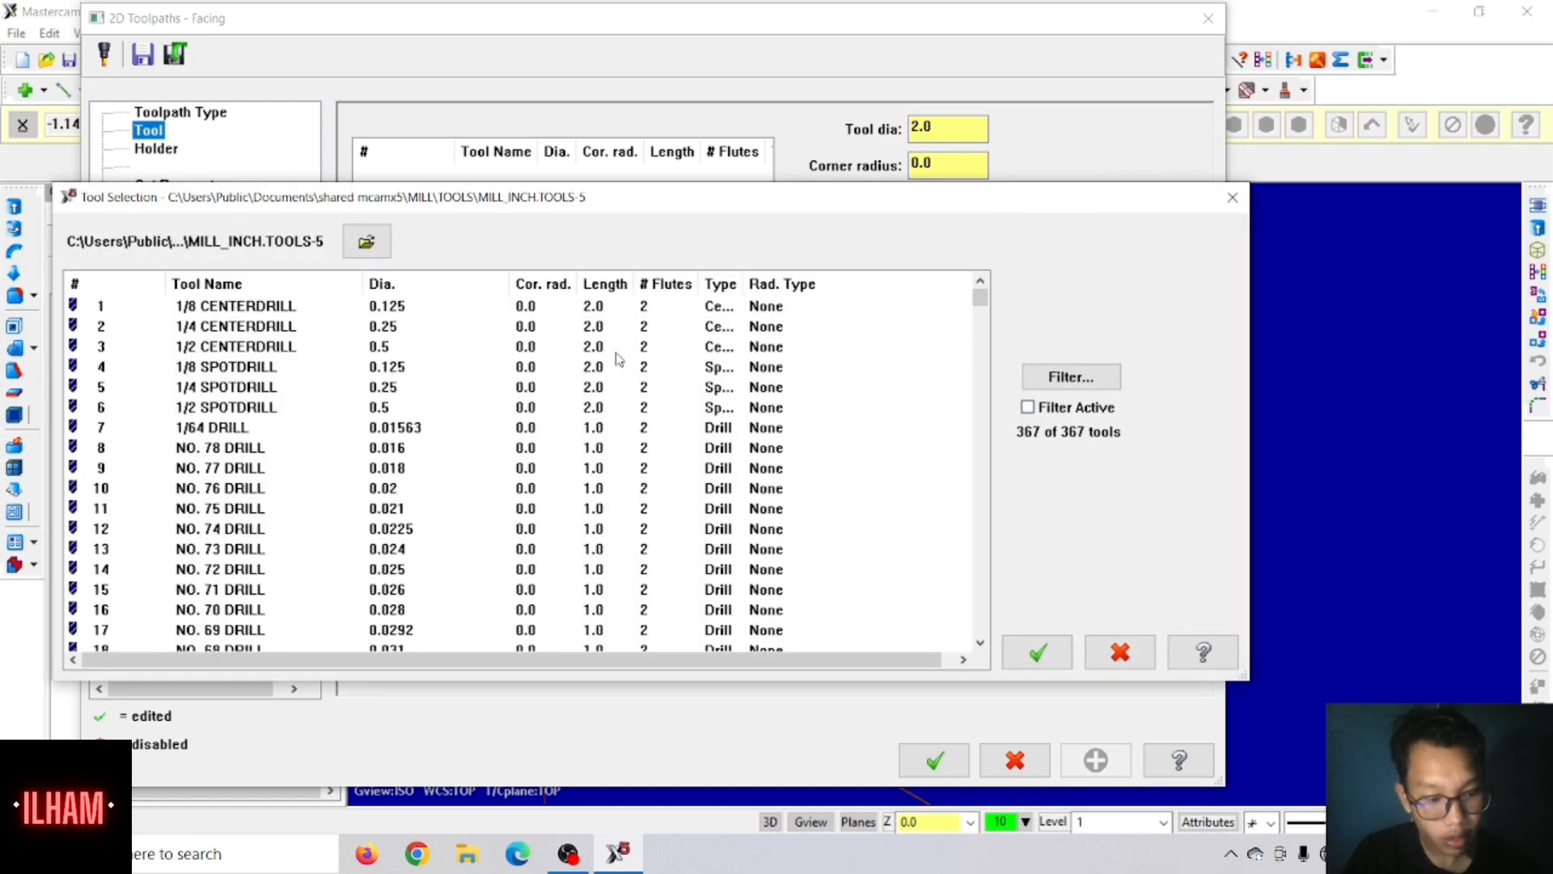
pyautogui.scroll(-2, 583, 345)
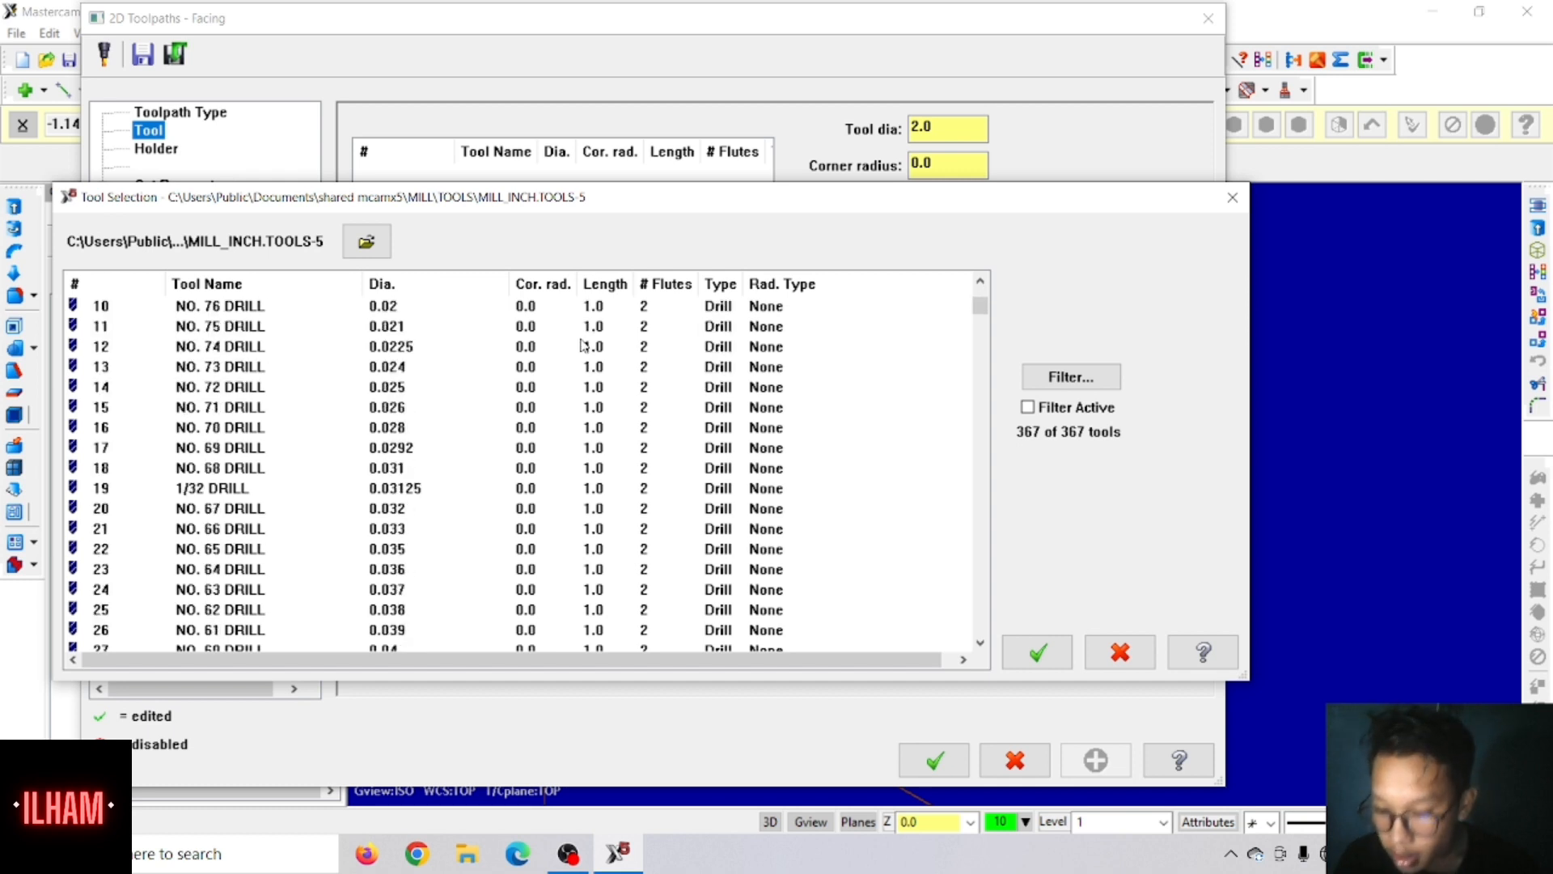
pyautogui.scroll(-13, 583, 345)
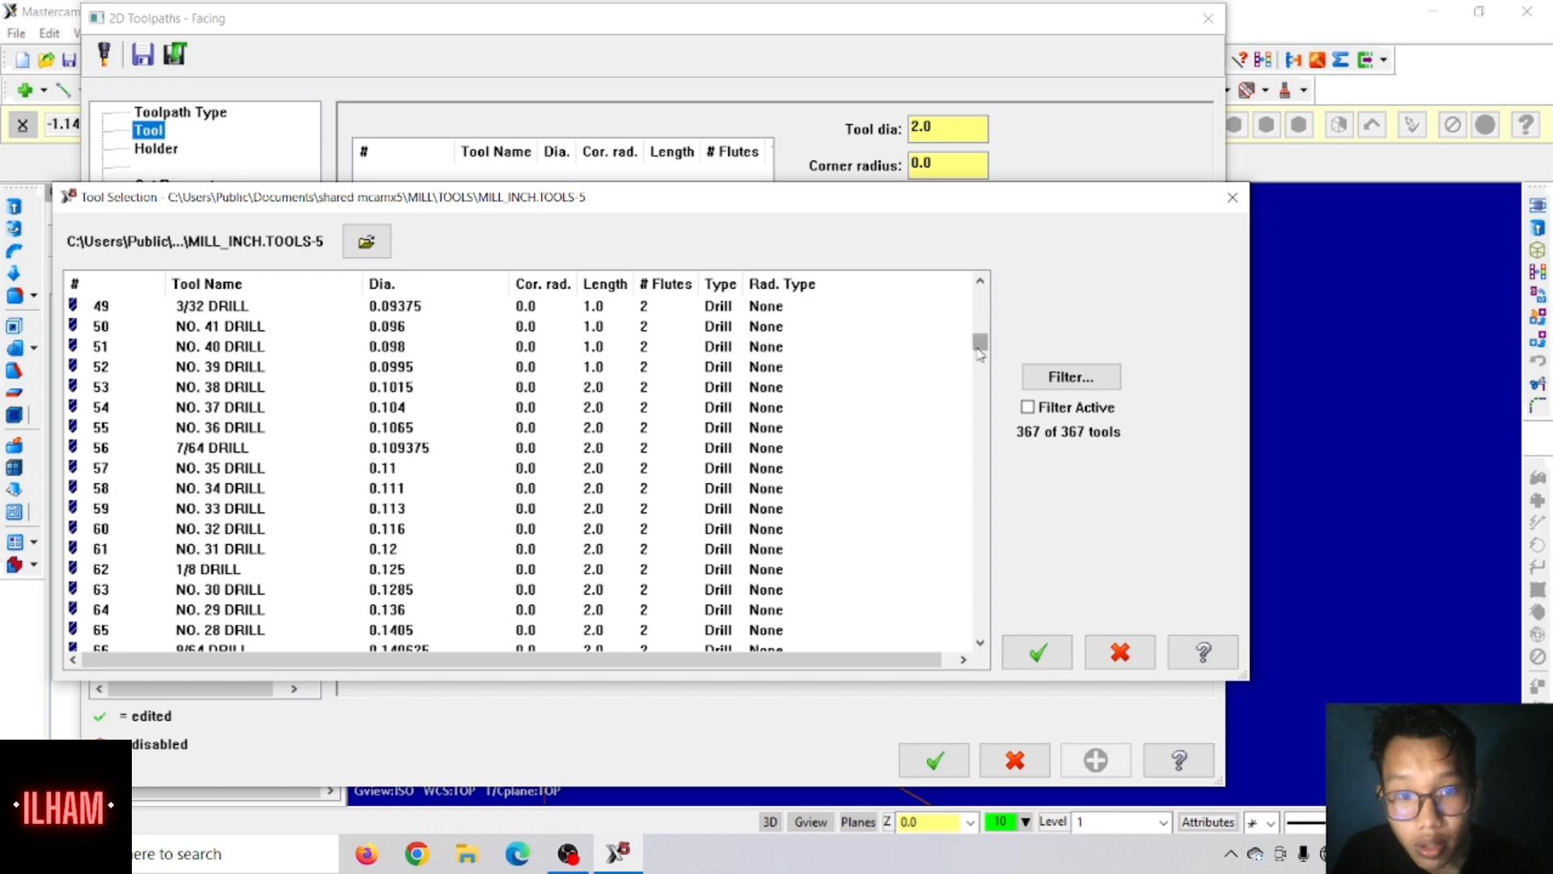
pyautogui.moveTo(980, 346); pyautogui.dragTo(963, 572)
pyautogui.scroll(-10, 437, 475)
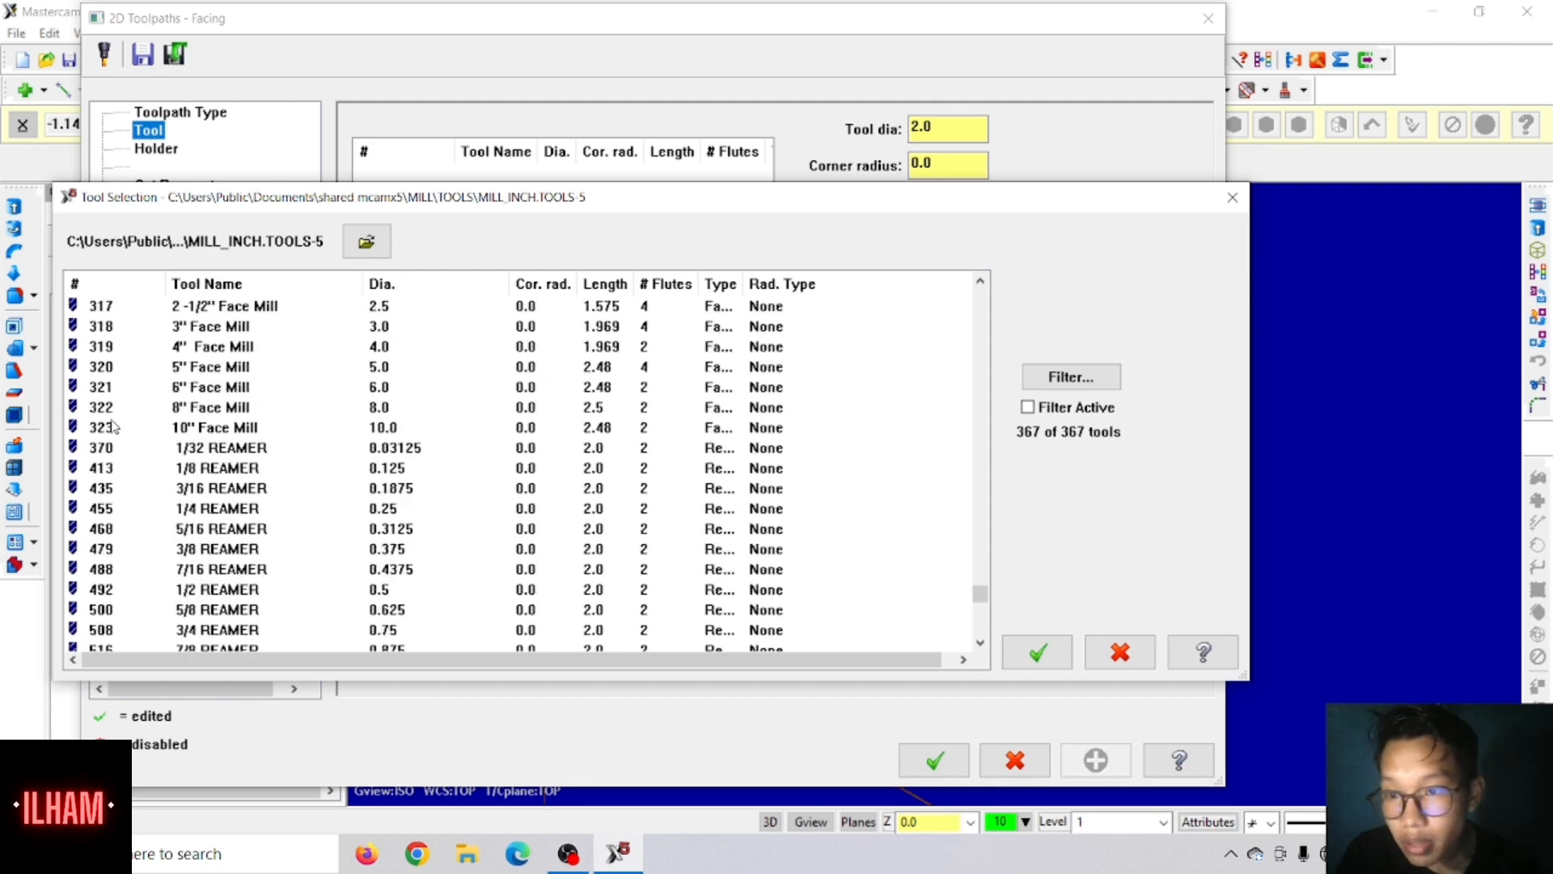
pyautogui.click(127, 327)
pyautogui.click(1038, 652)
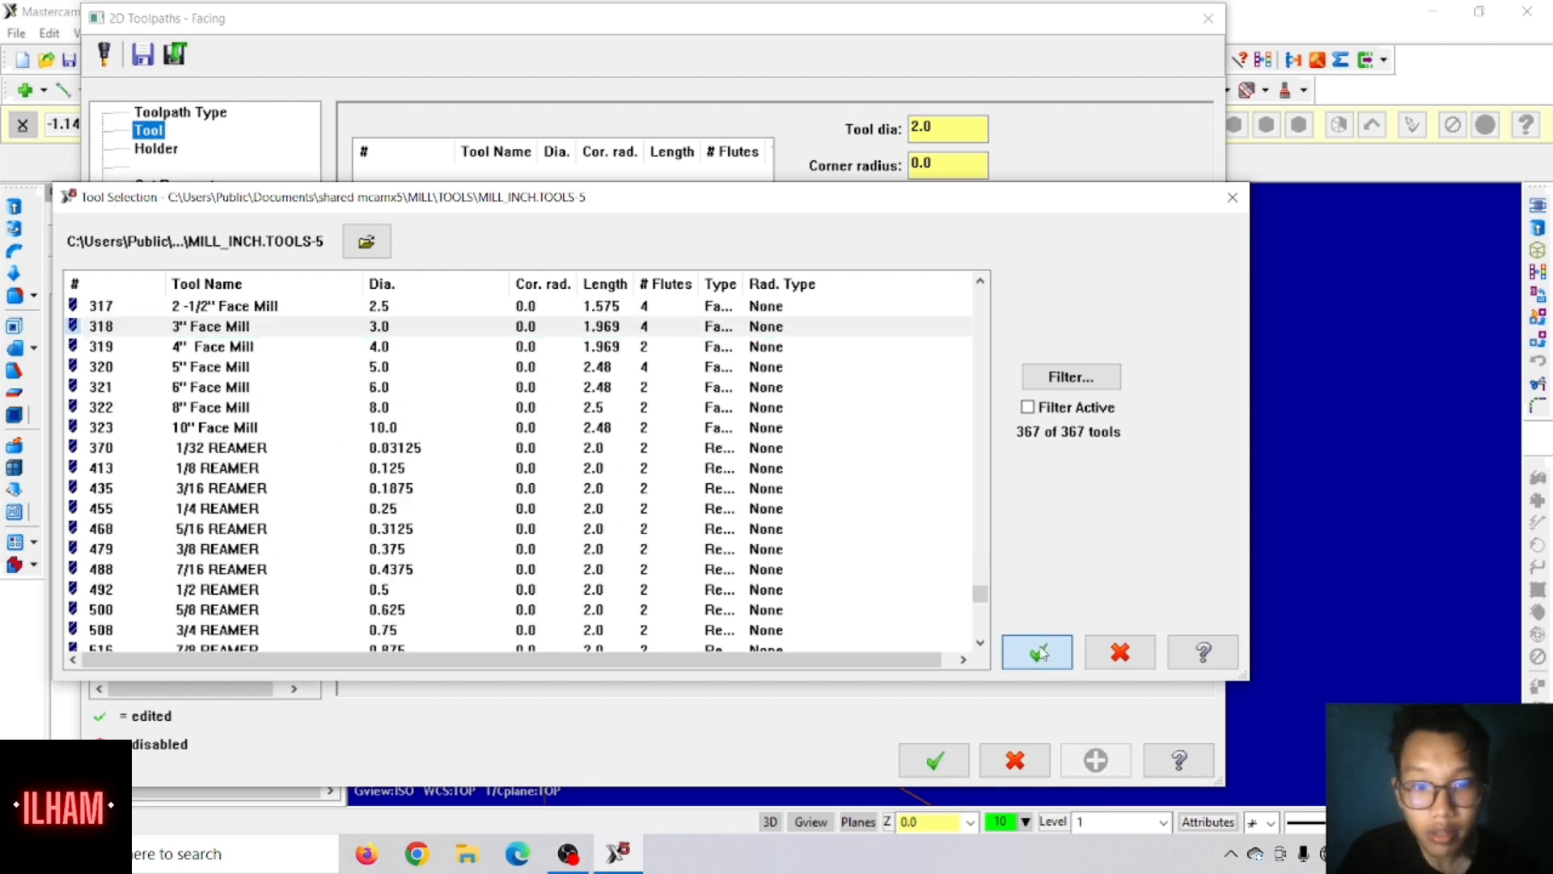
# Step: Set the face mill's feed rate to 20, its plunge rate to 20 and its spindle speed to 1500
pyautogui.click(965, 432)
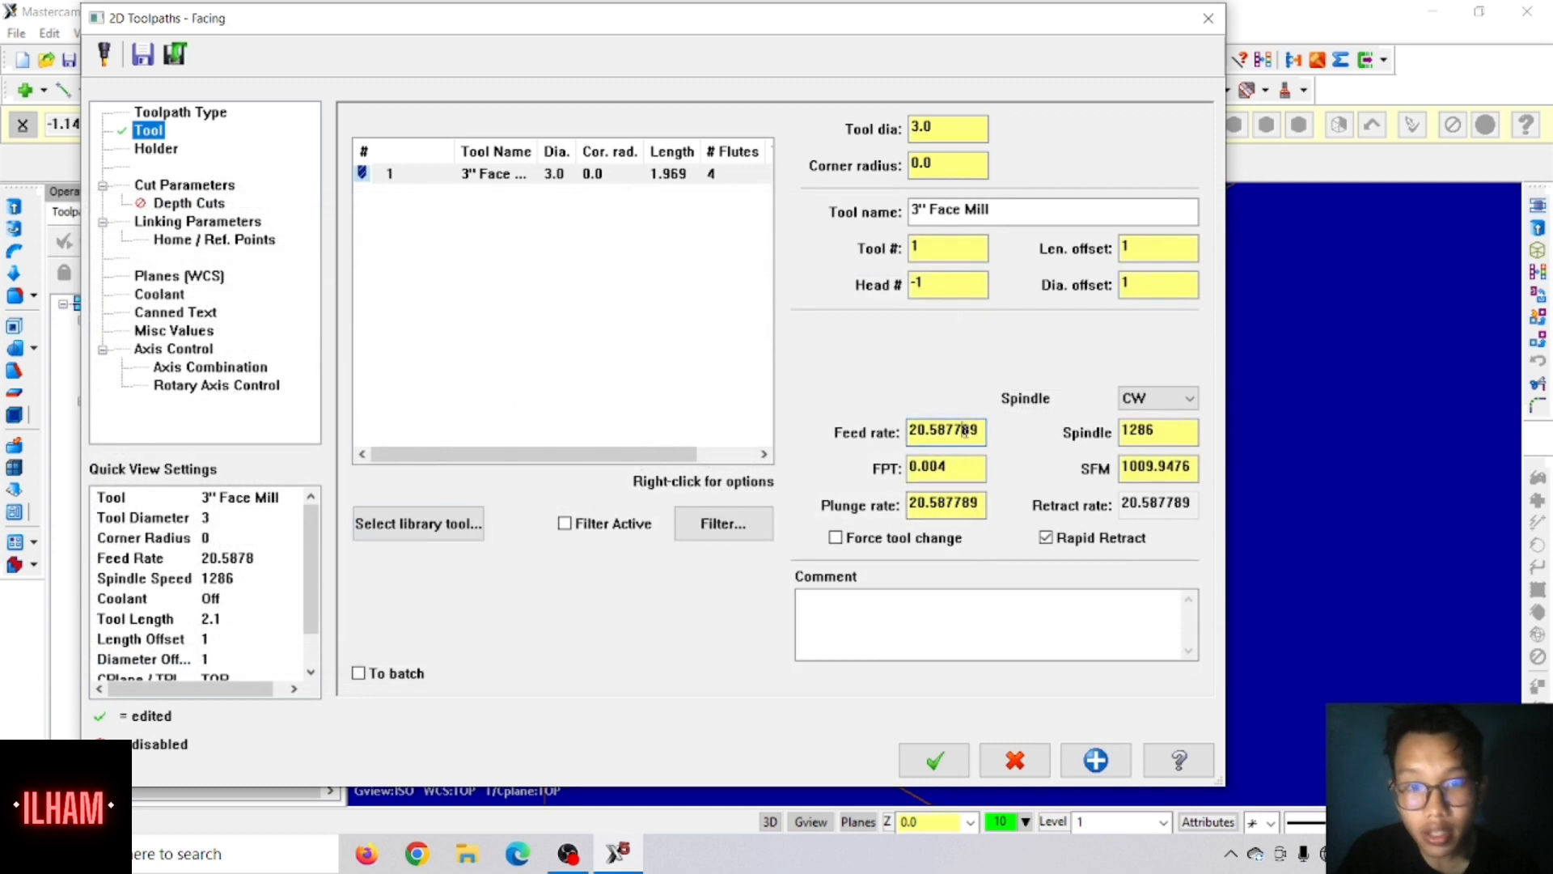
pyautogui.moveTo(977, 435); pyautogui.dragTo(891, 453)
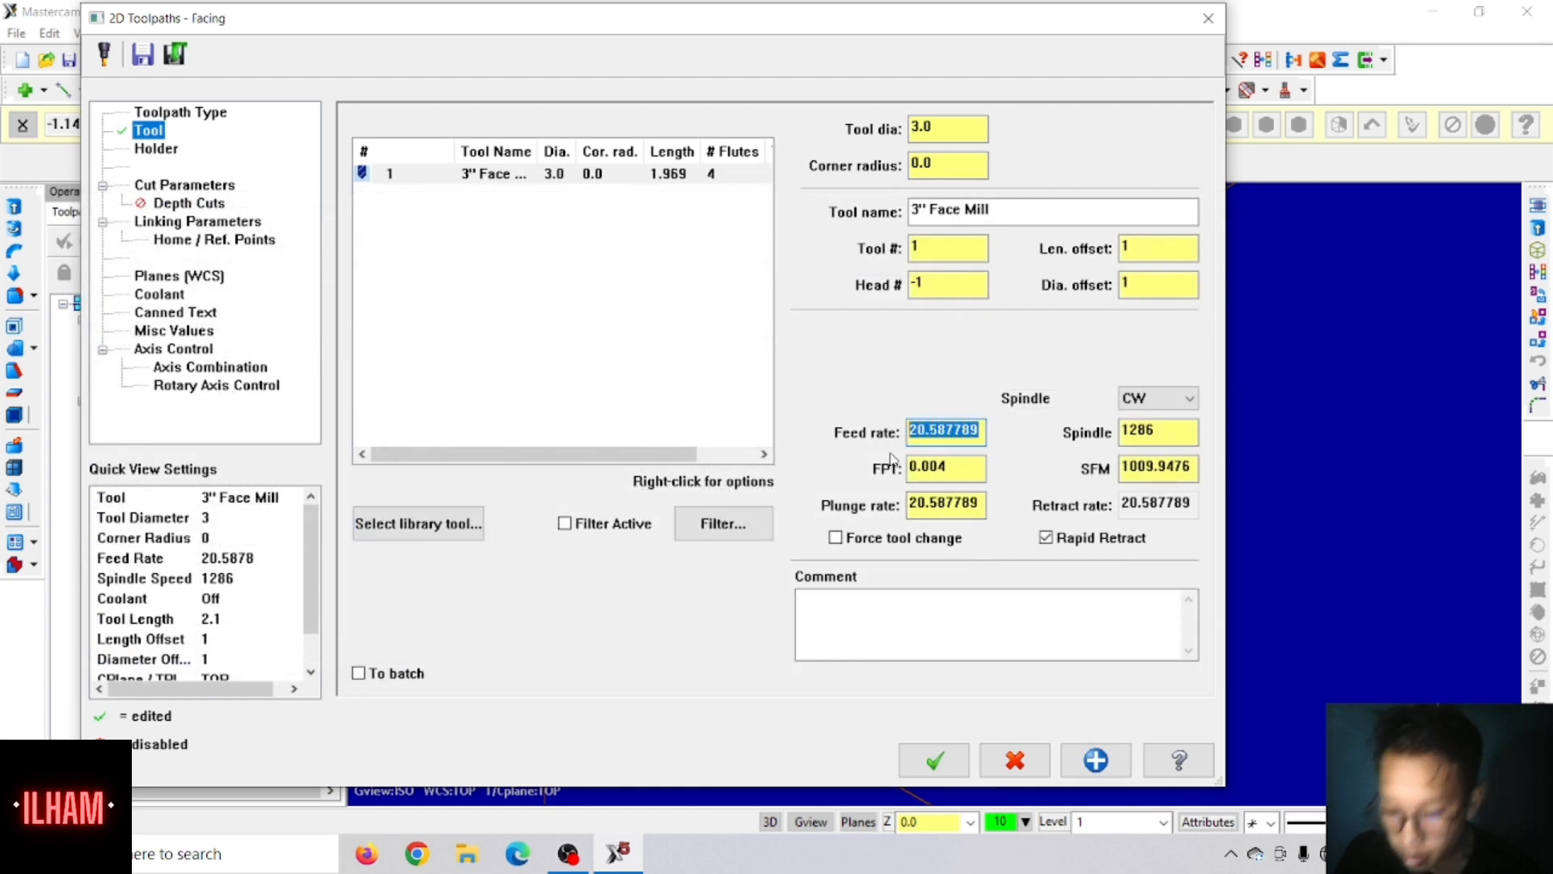
pyautogui.write('20')
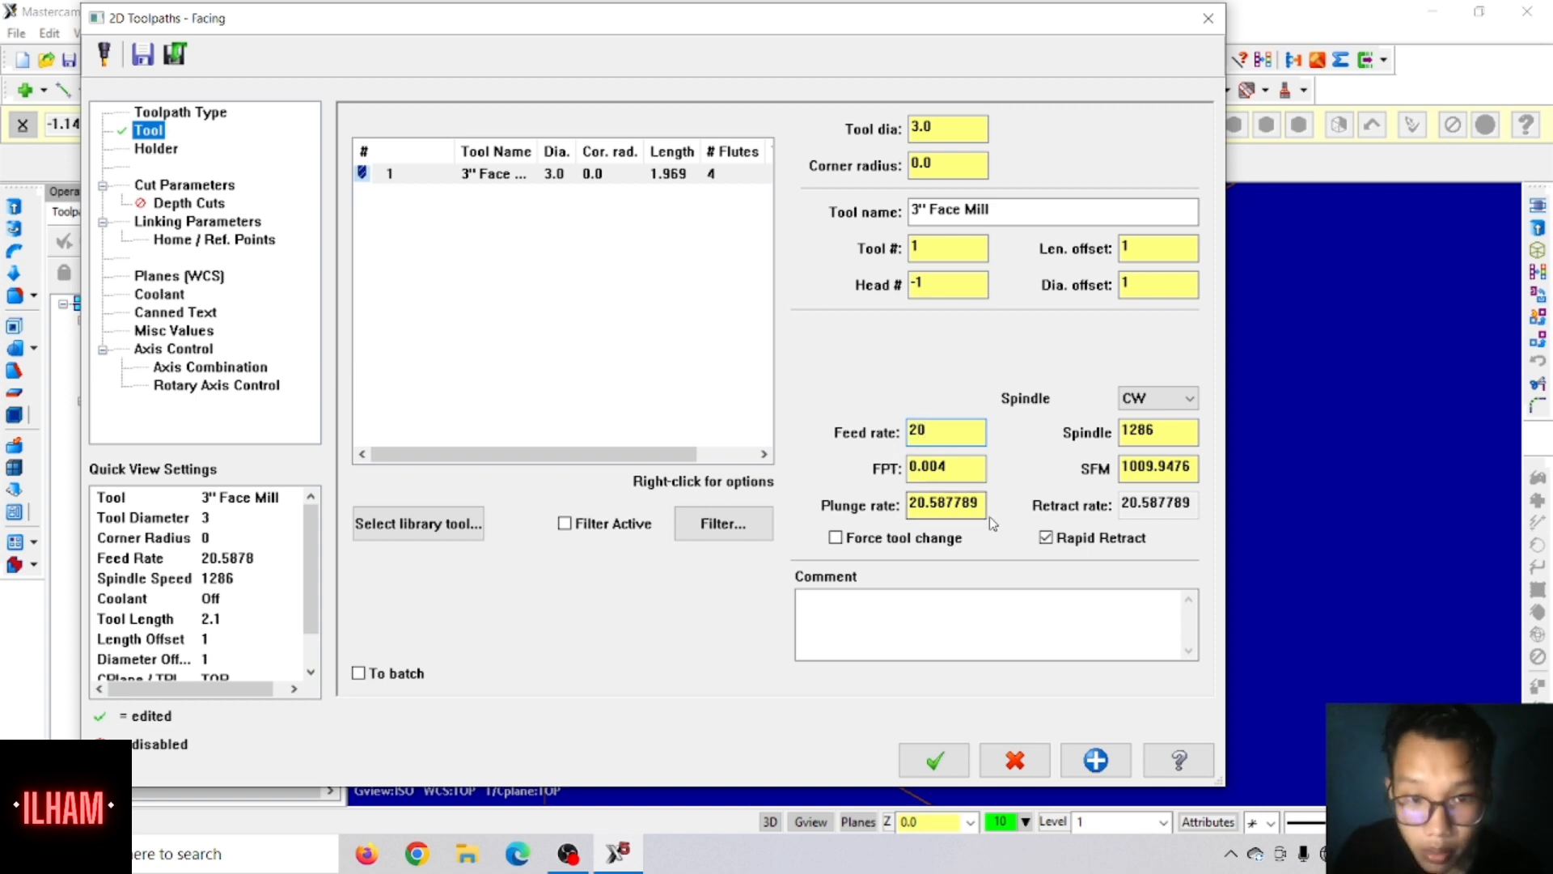
pyautogui.moveTo(981, 510); pyautogui.dragTo(864, 520)
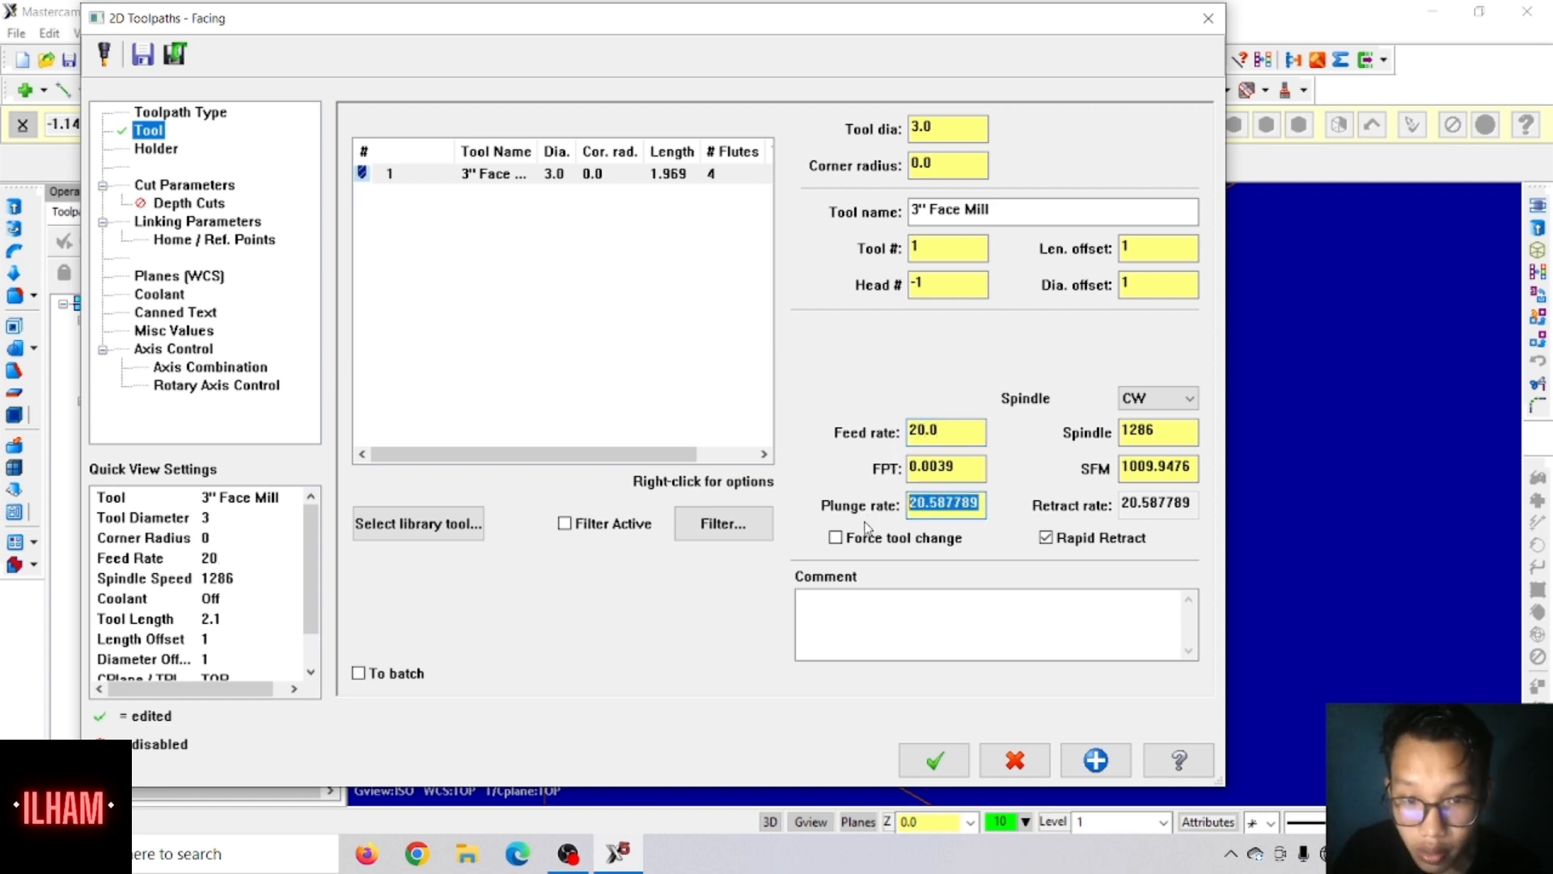
pyautogui.write('20.0')
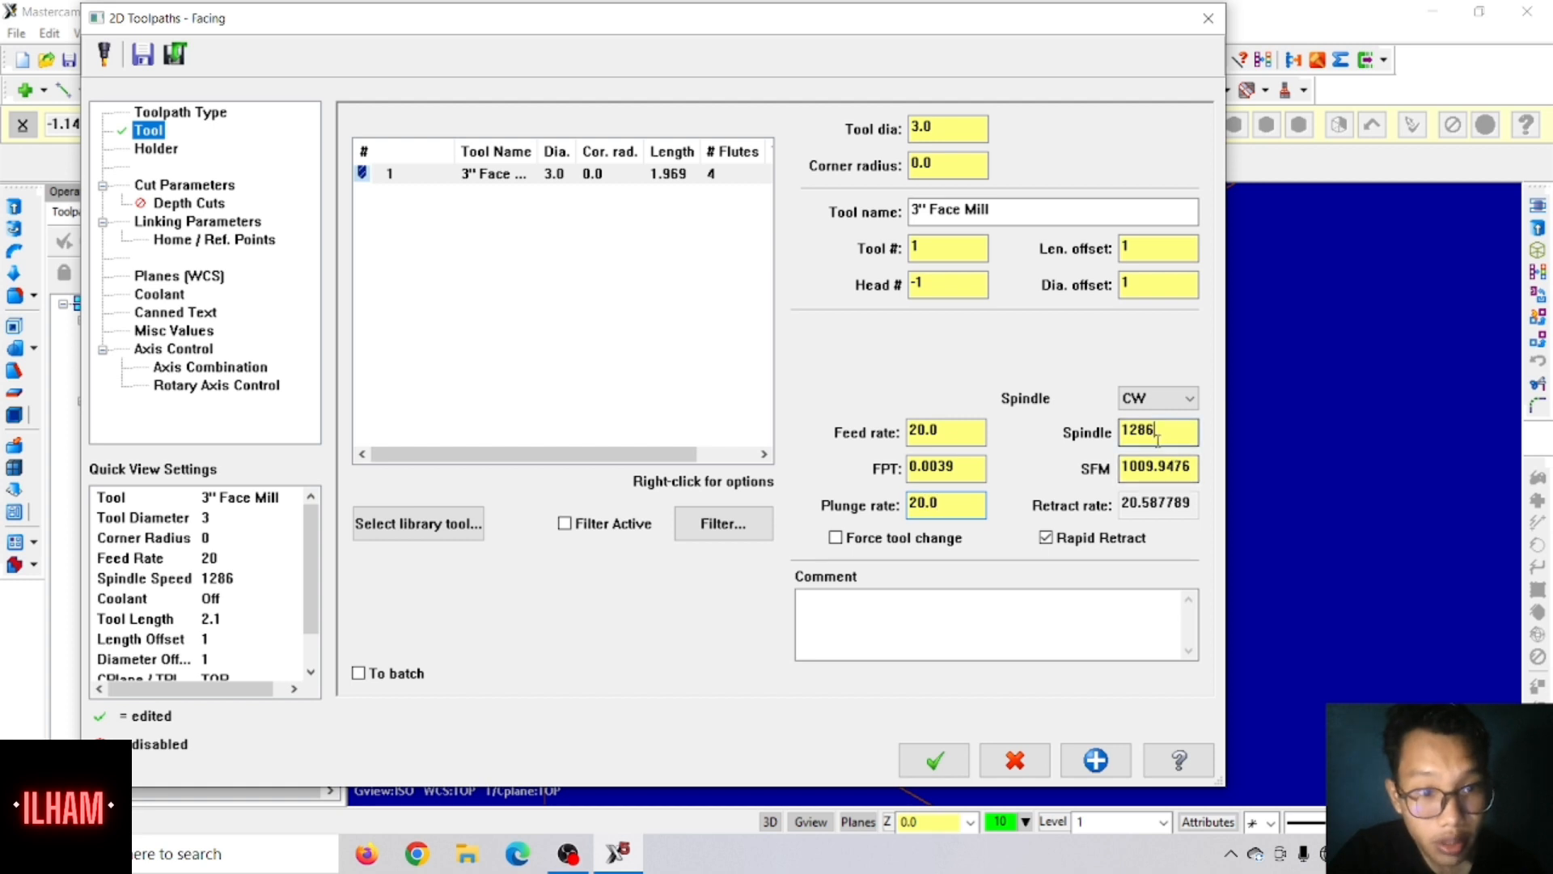
pyautogui.moveTo(1174, 437); pyautogui.dragTo(1073, 449)
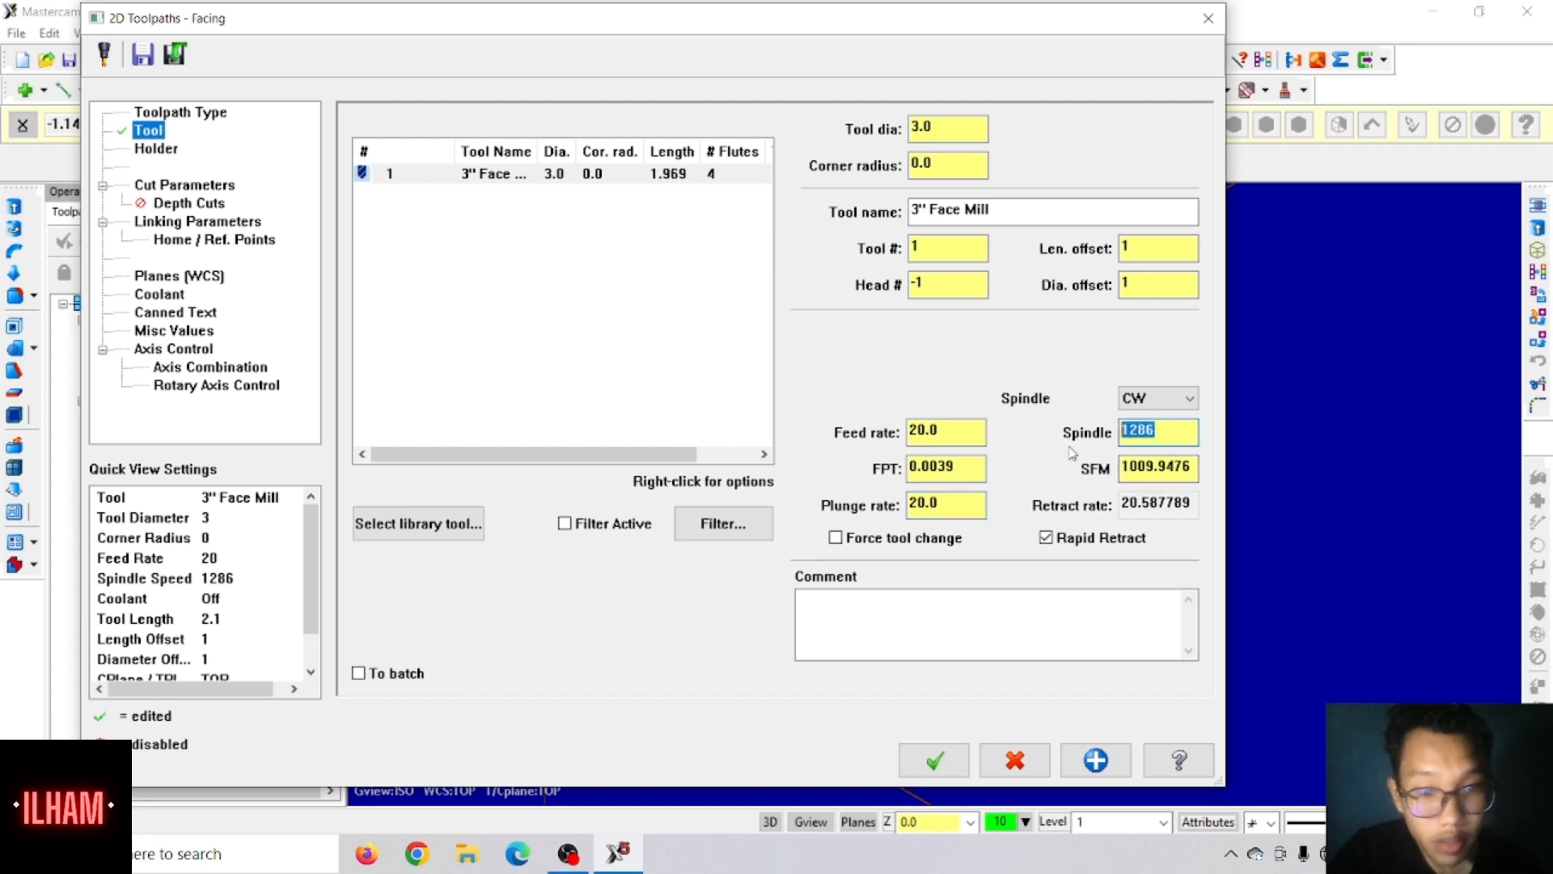
pyautogui.write('1500')
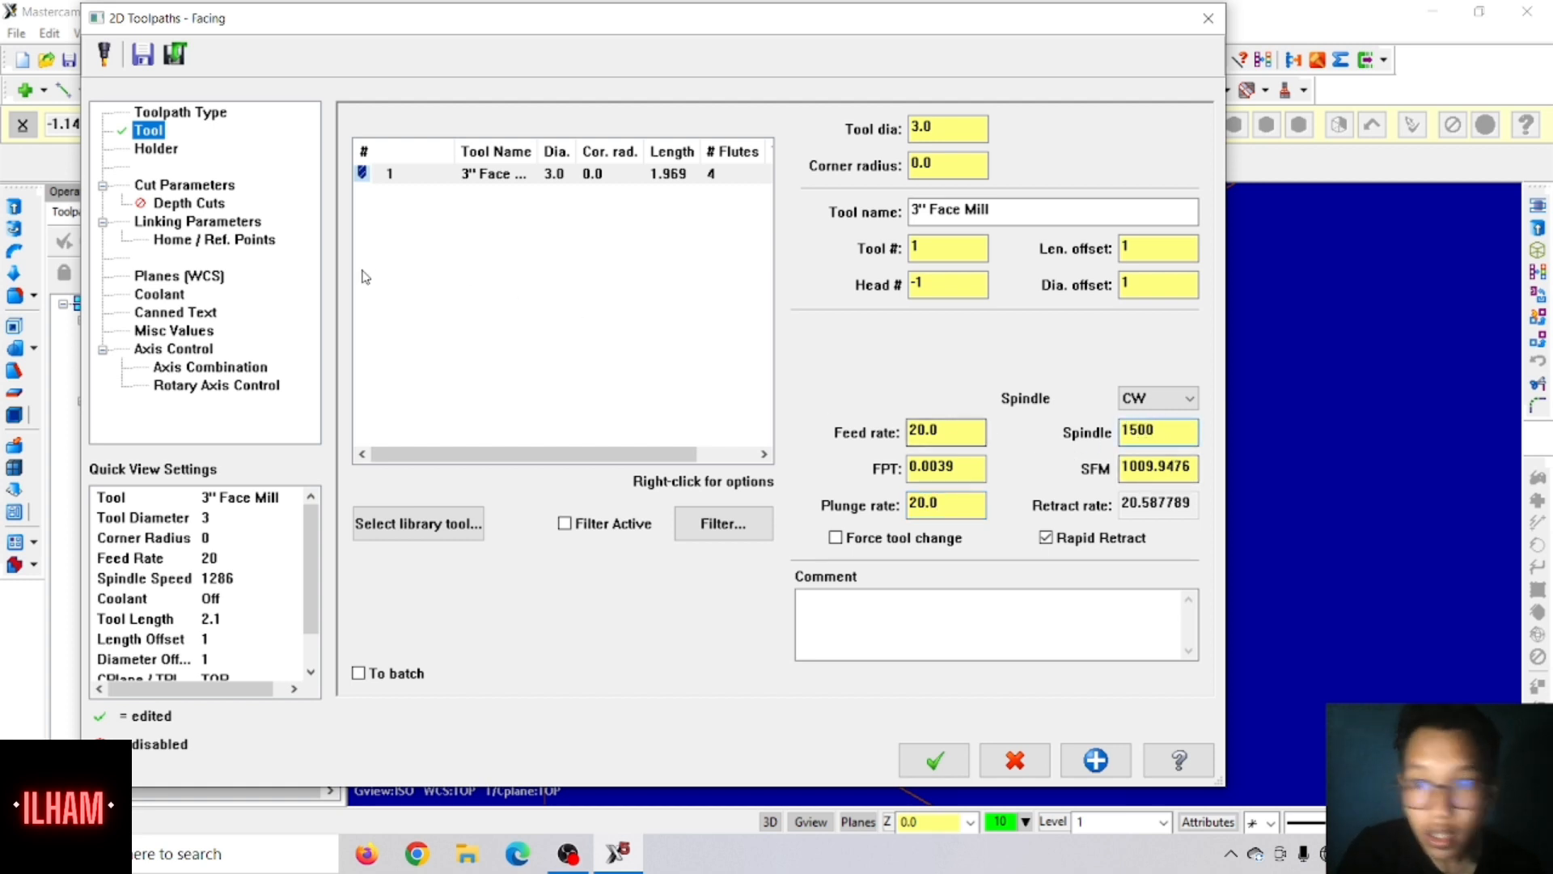
# Step: Turn on flood coolant for the facing toolpath
pyautogui.click(163, 300)
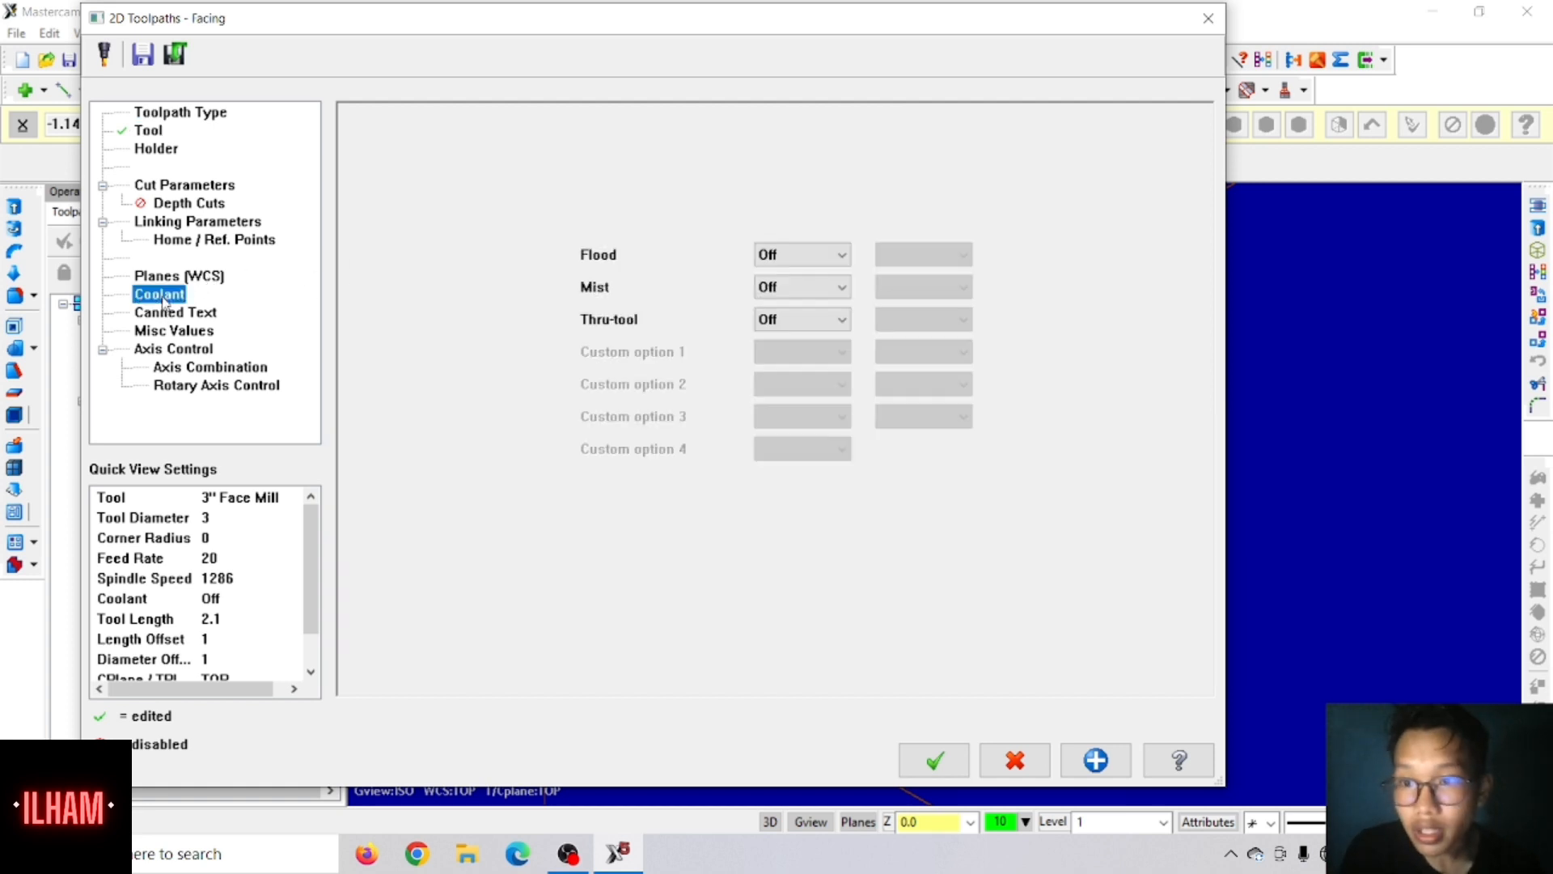
pyautogui.click(801, 255)
pyautogui.click(799, 277)
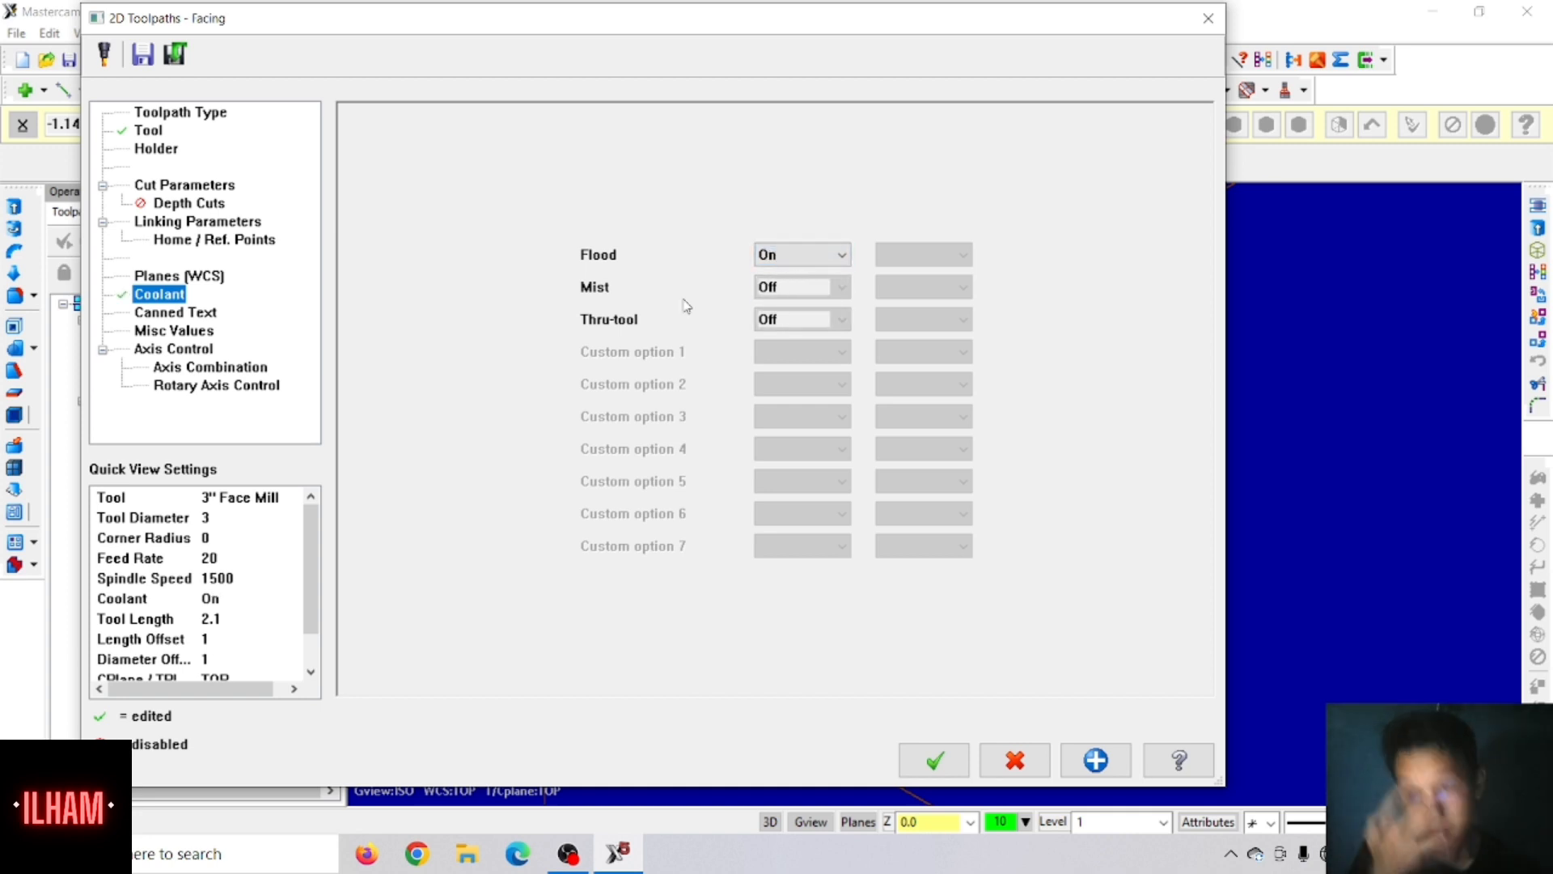
# Step: Enable clearance only at the start and end of the facing operation, and make the retract, feed plane and depth values absolute
pyautogui.click(235, 223)
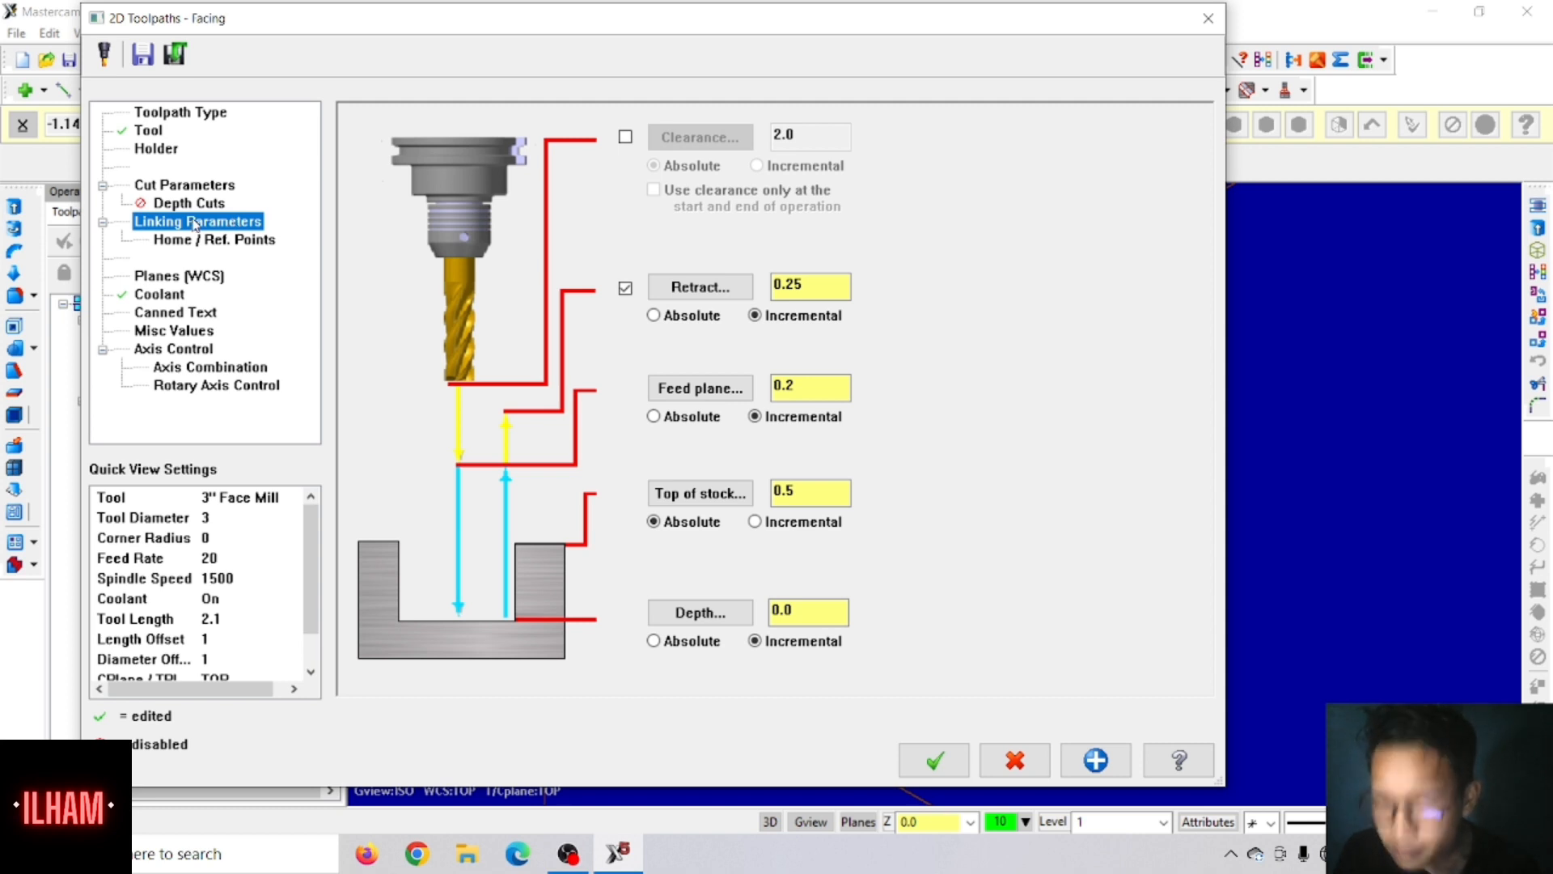
pyautogui.click(626, 138)
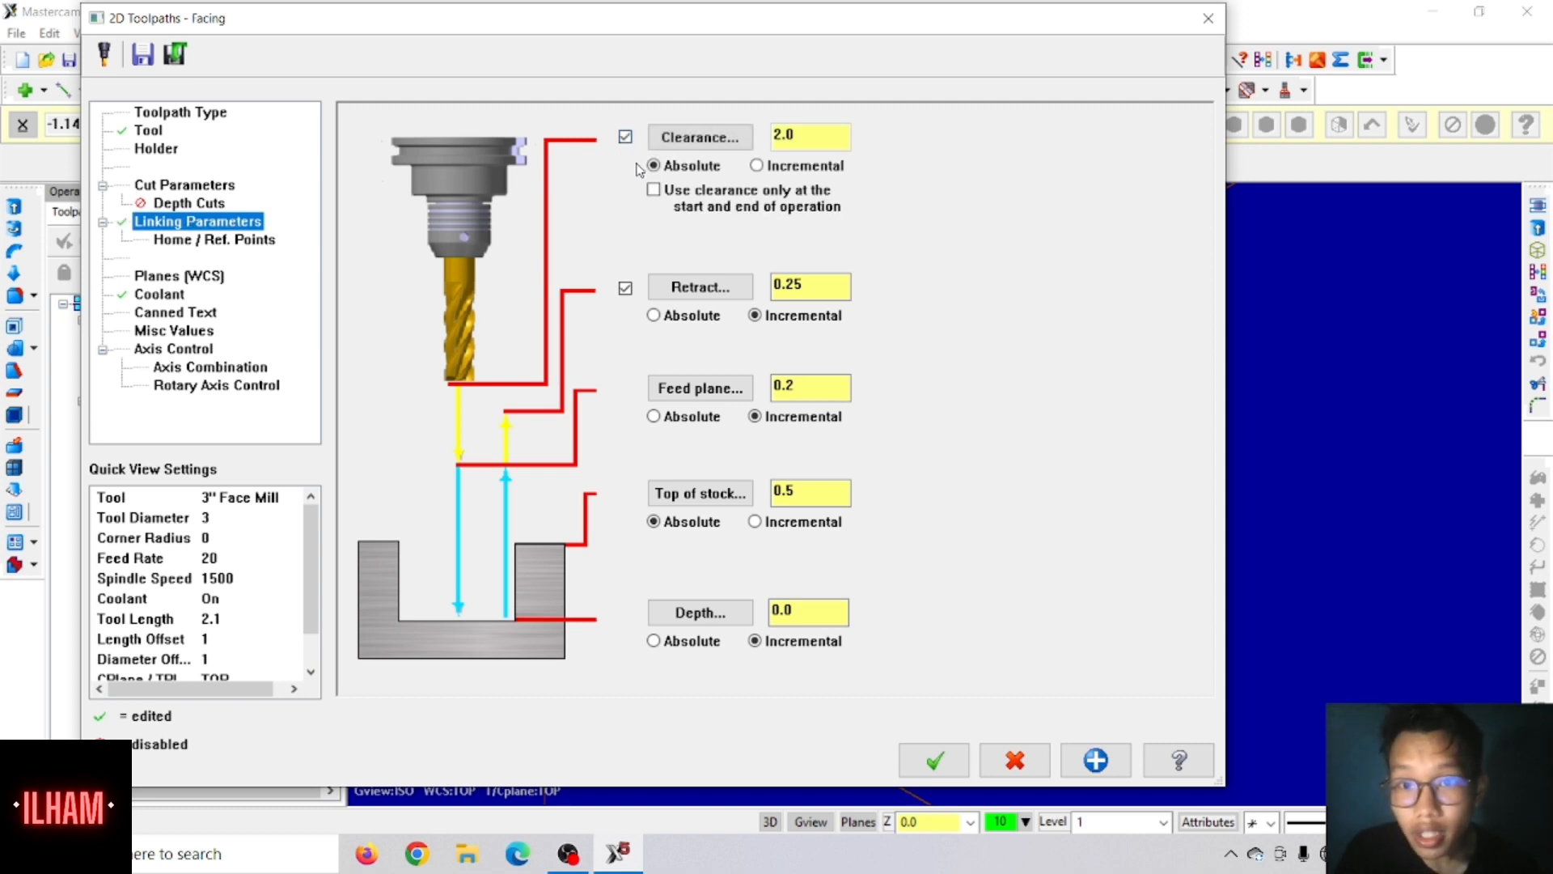
pyautogui.click(653, 191)
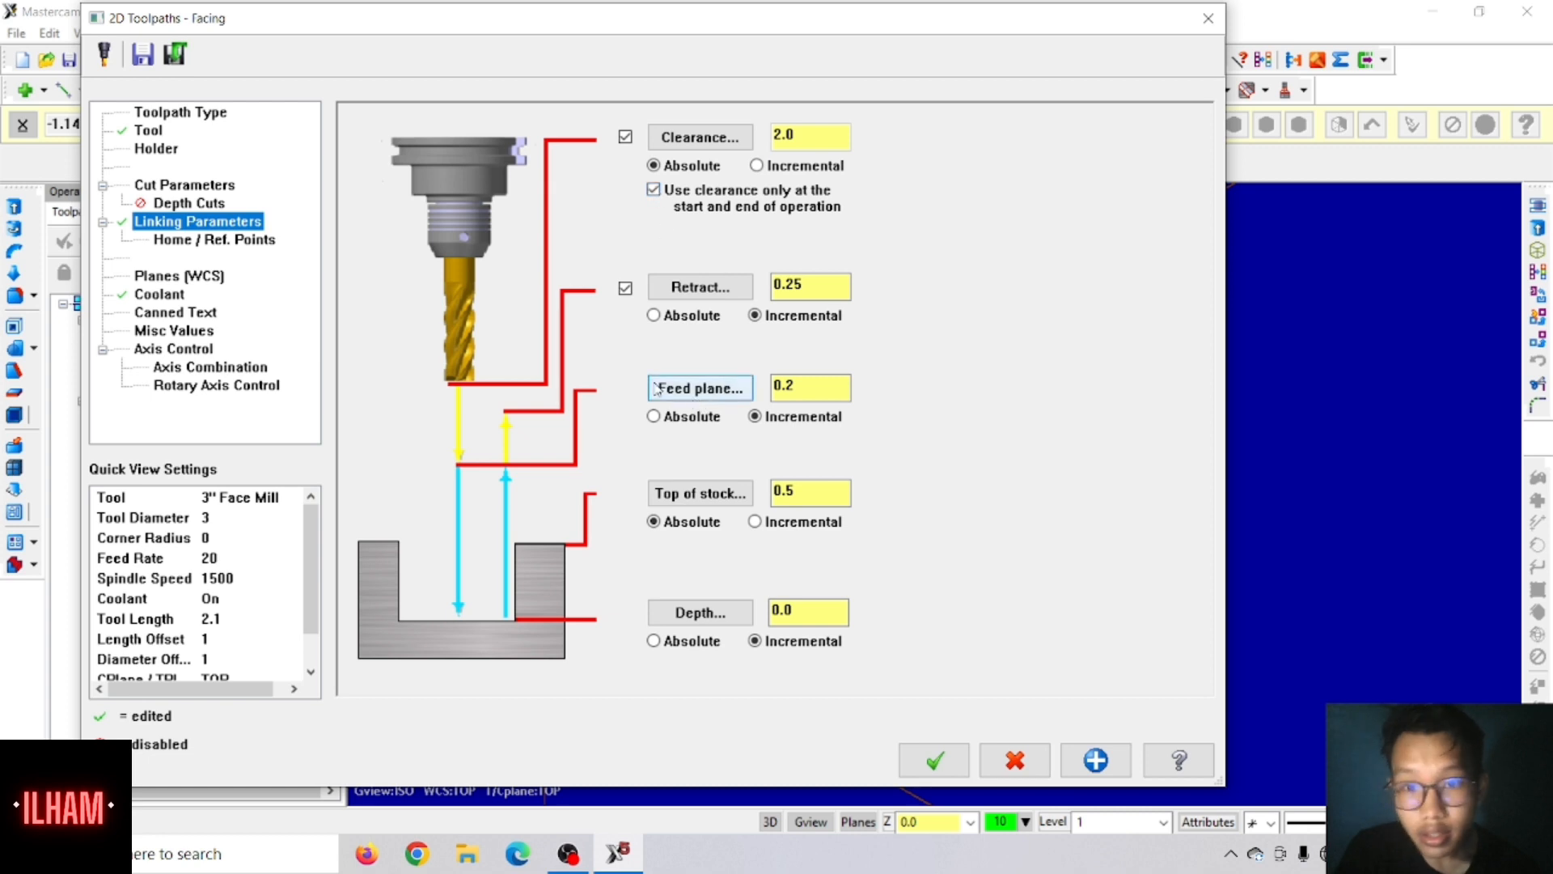
pyautogui.click(654, 416)
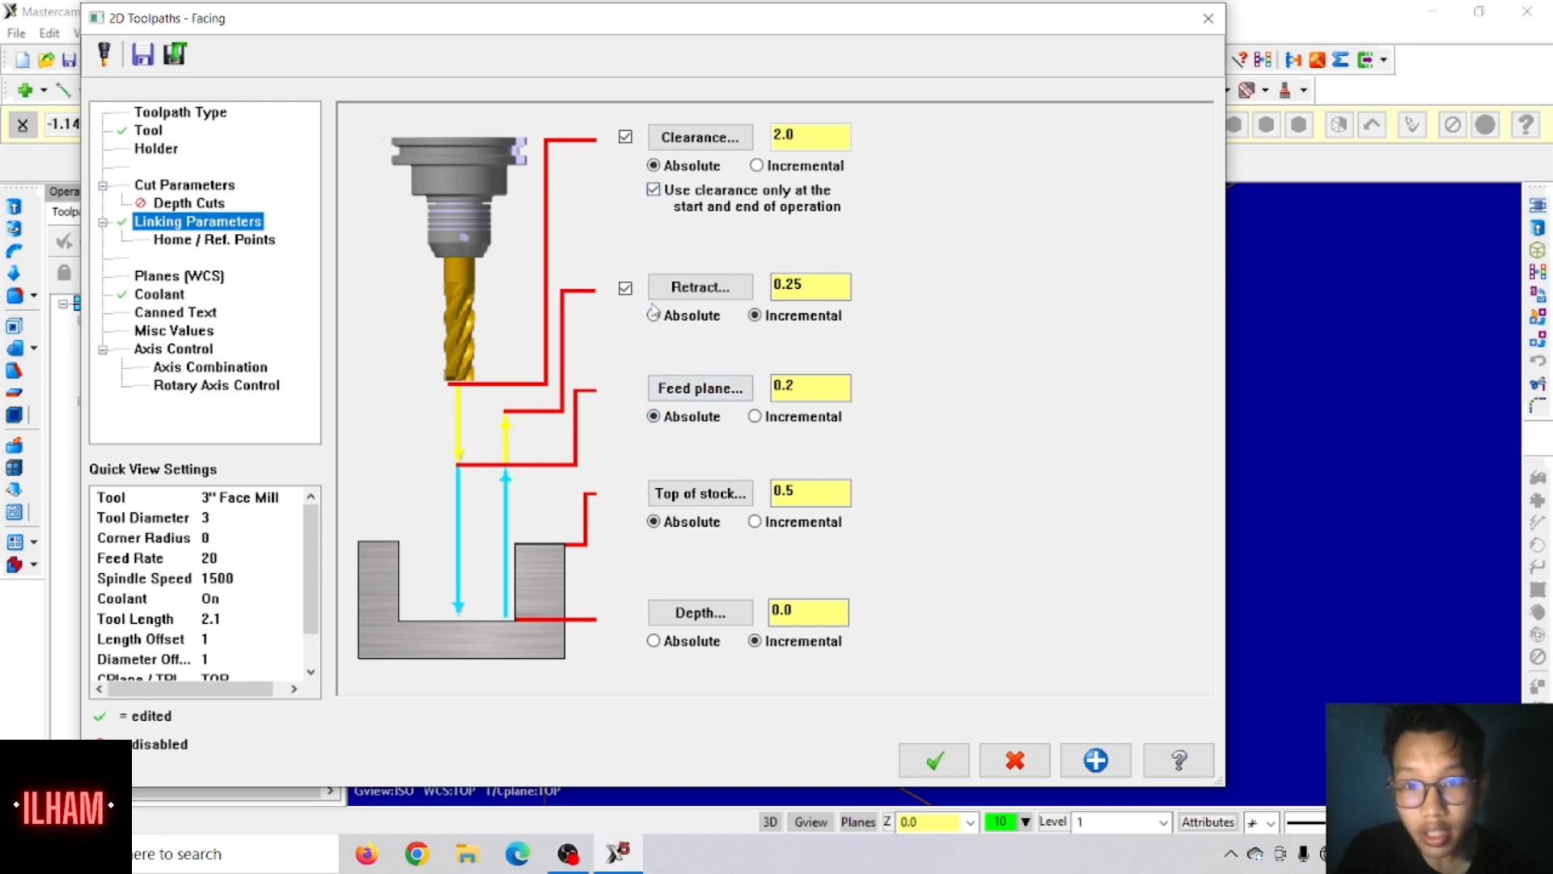
pyautogui.click(654, 315)
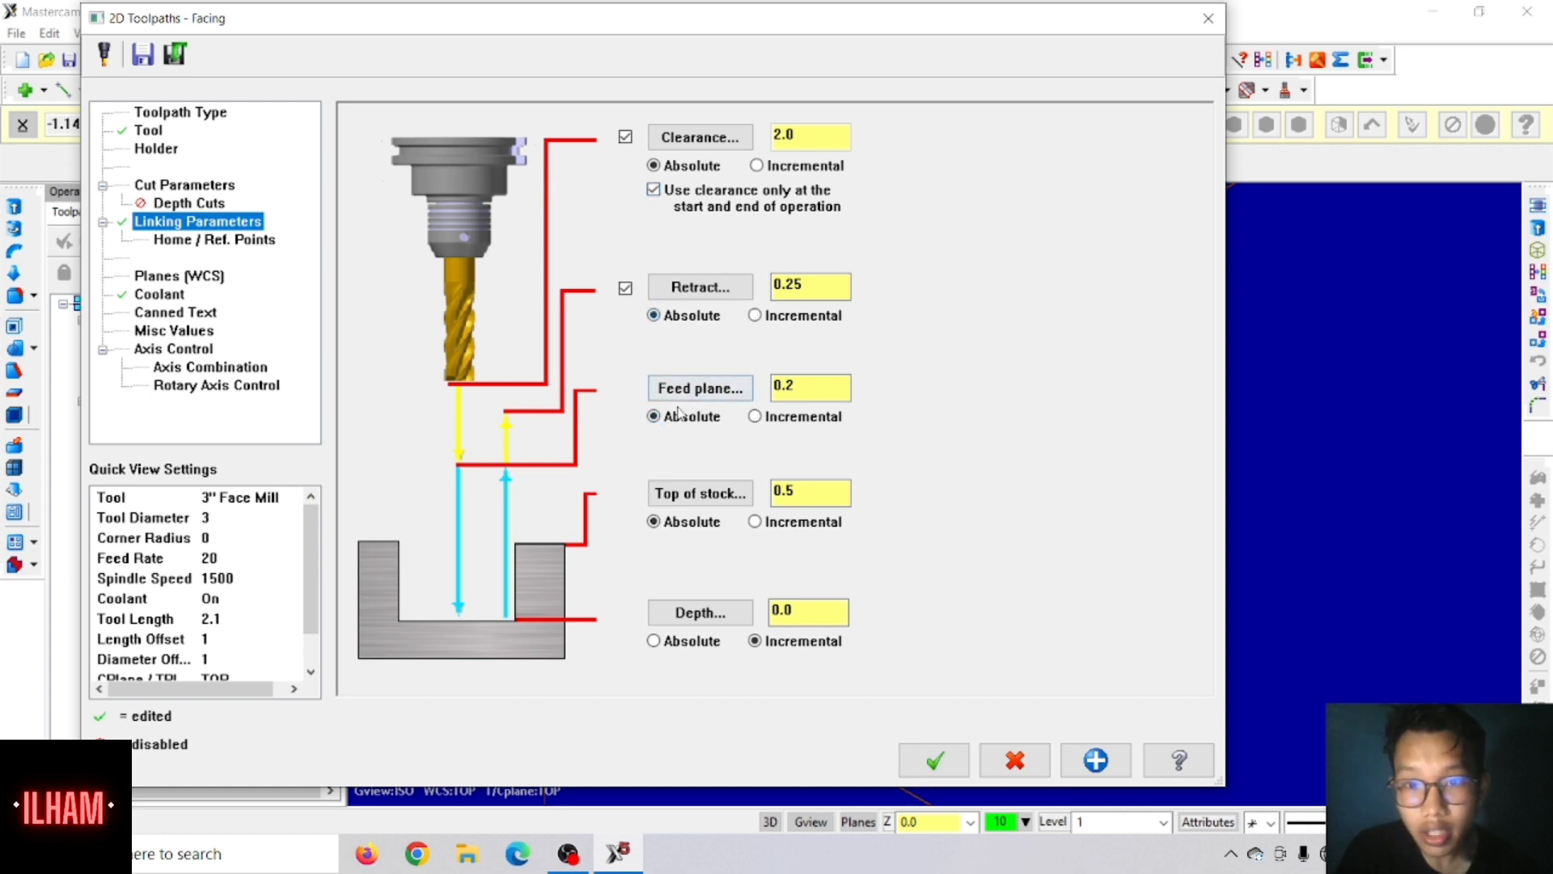
pyautogui.click(654, 640)
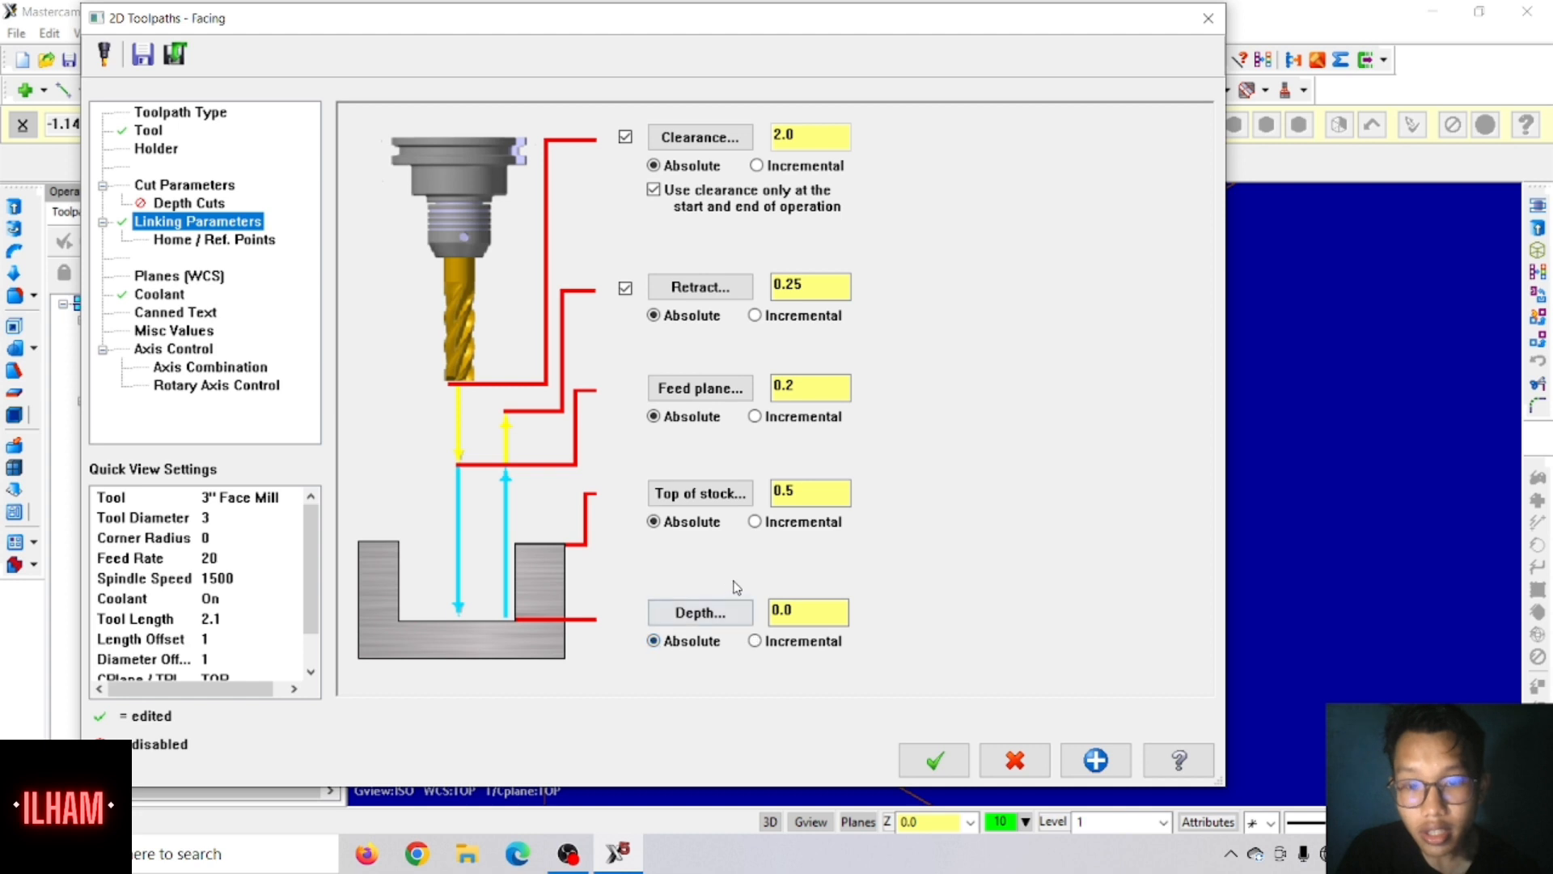
# Step: Set the facing retract height to 0.6, the feed plane to 0.6 and the depth to 0.45
pyautogui.doubleClick(812, 284)
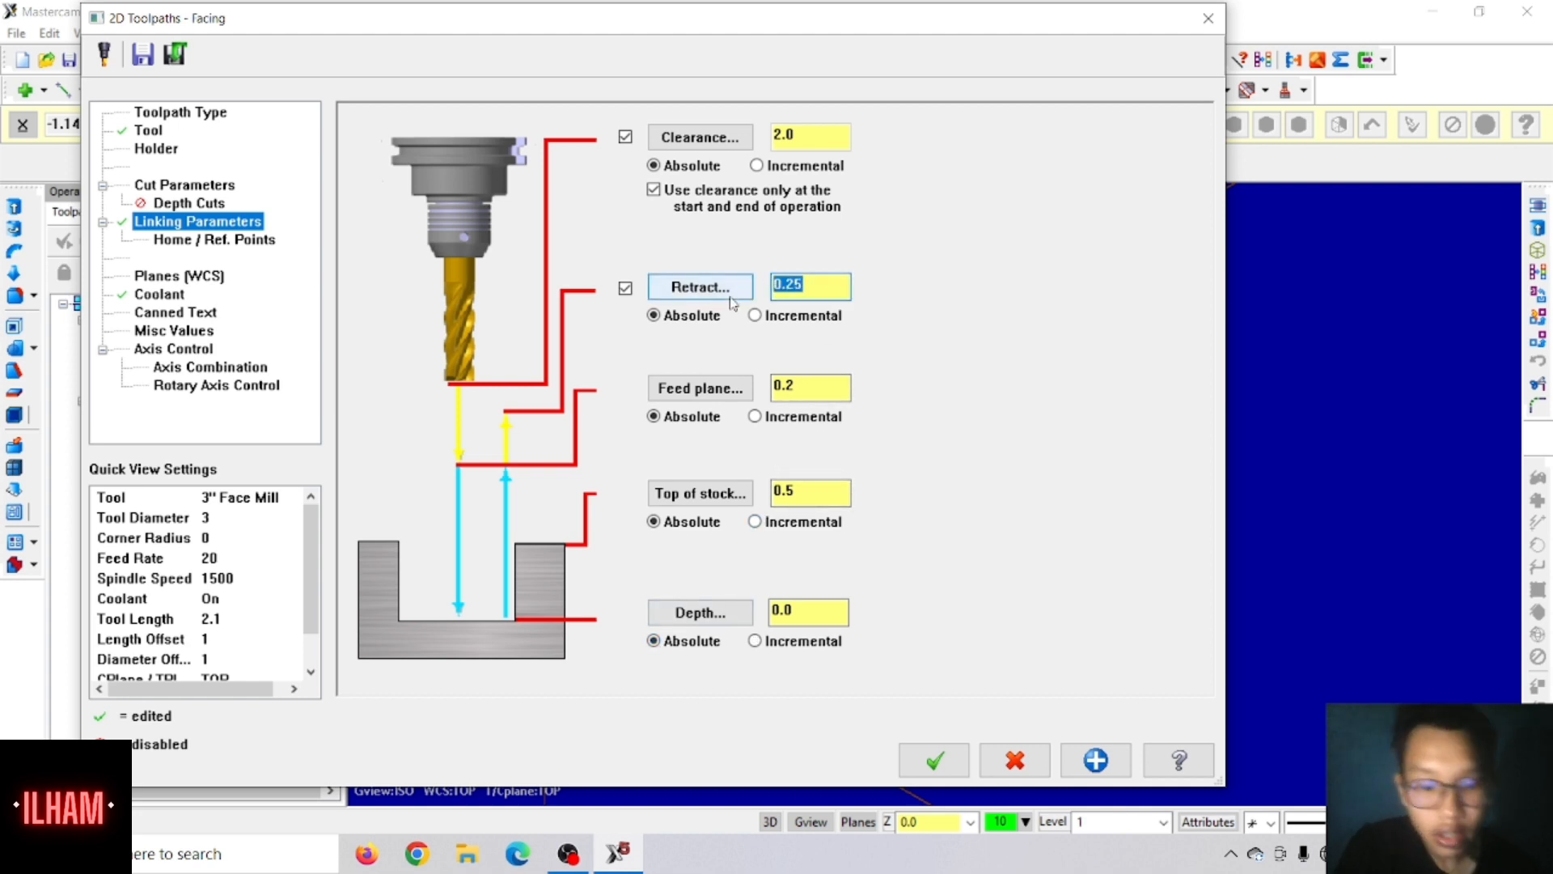
pyautogui.write('.6')
pyautogui.press('Tab')
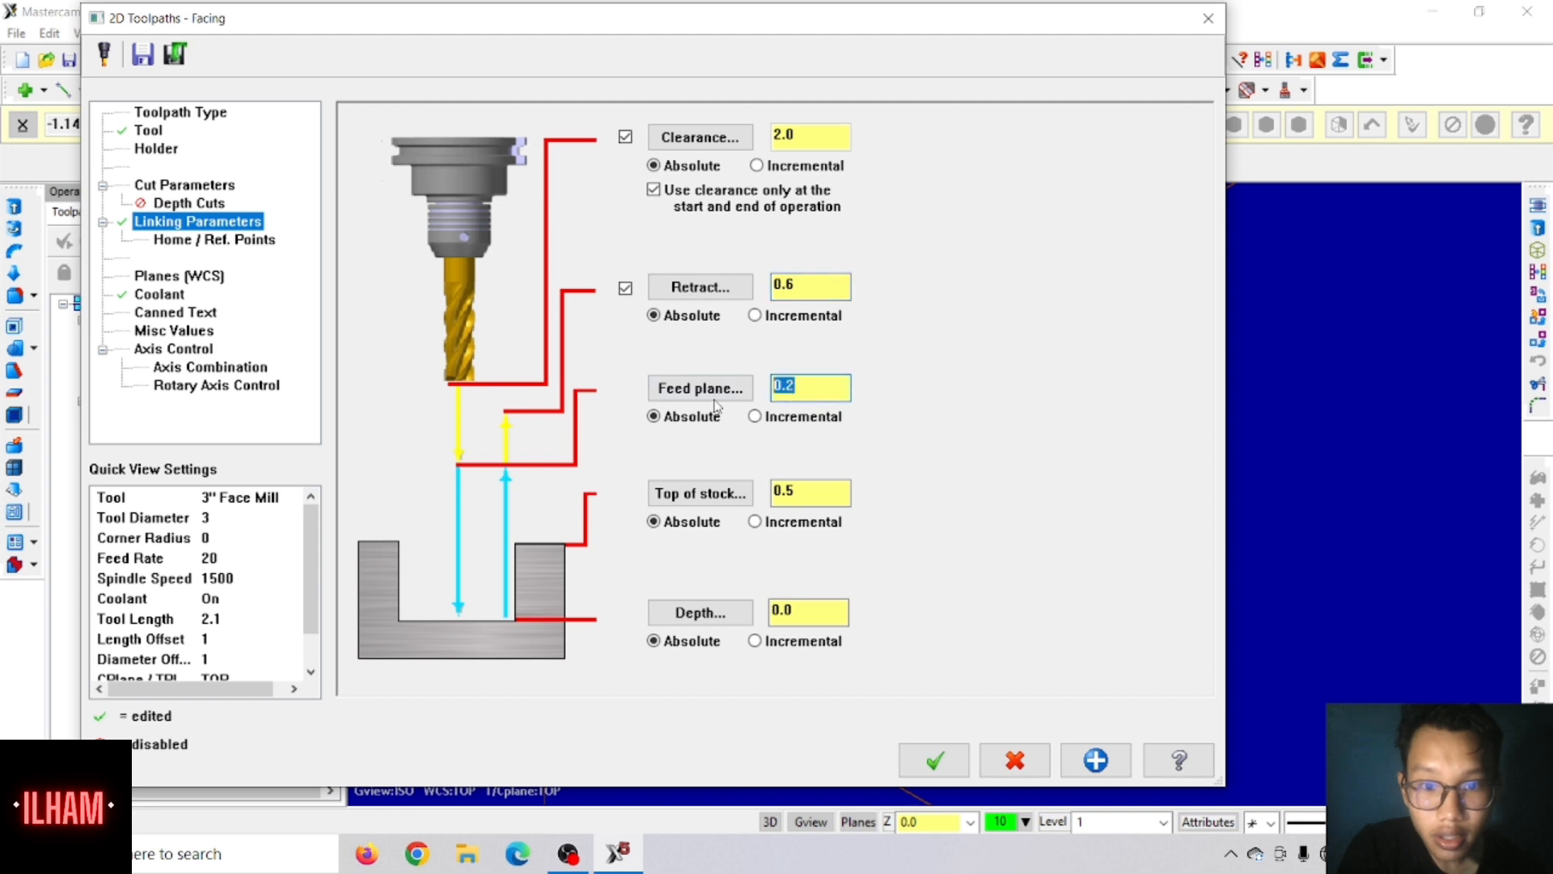
pyautogui.write('.6')
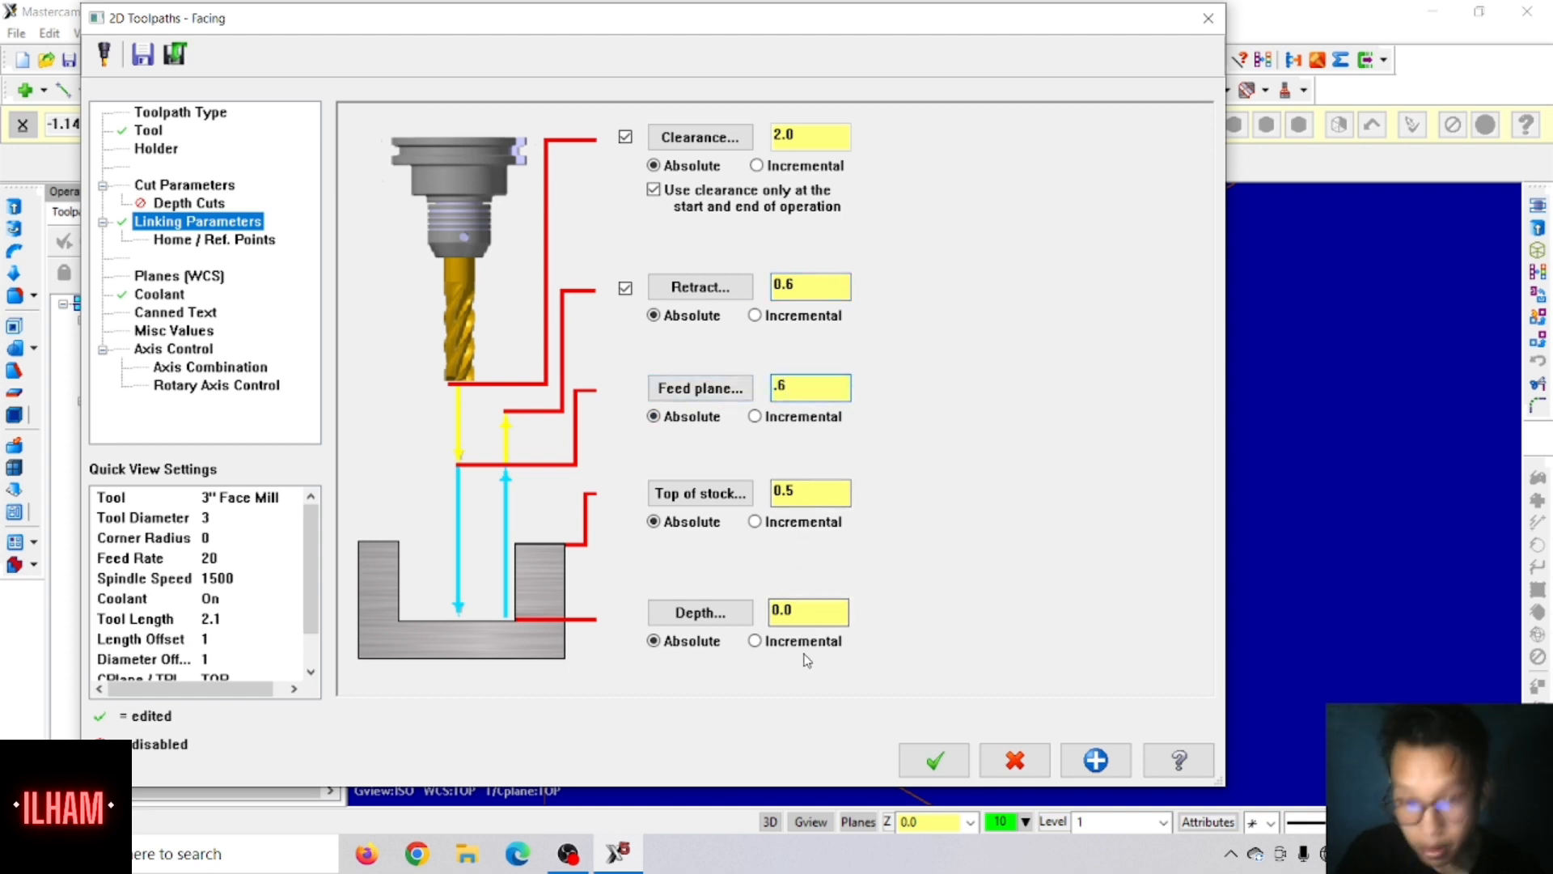
pyautogui.click(793, 609)
pyautogui.write('-')
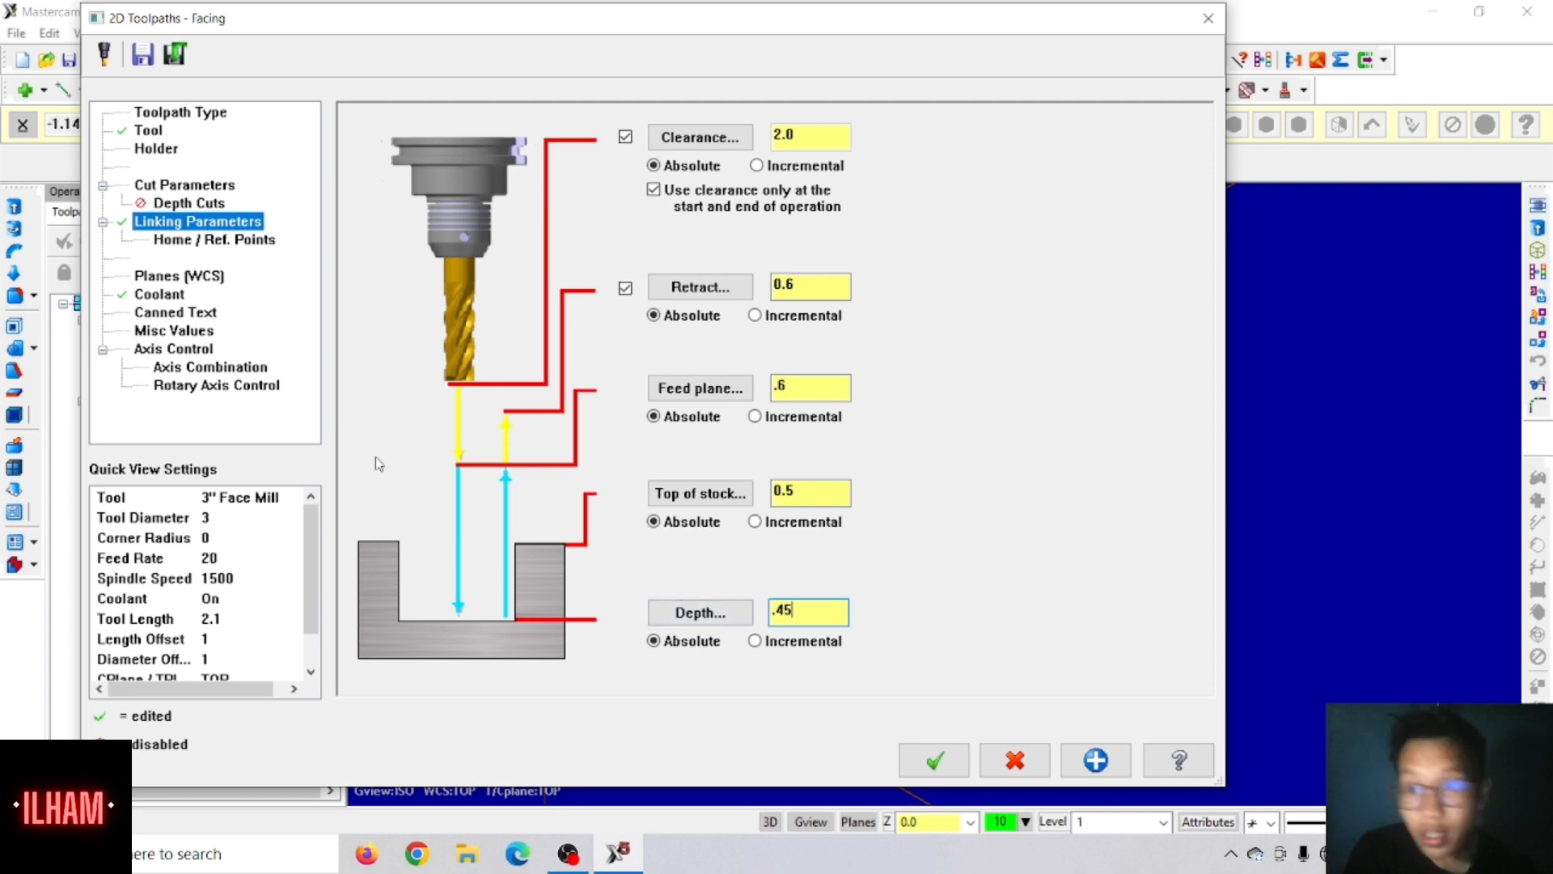
# Step: Set the facing cut style to Zigzag with a 50% across overlap and generate the toolpath
pyautogui.click(194, 187)
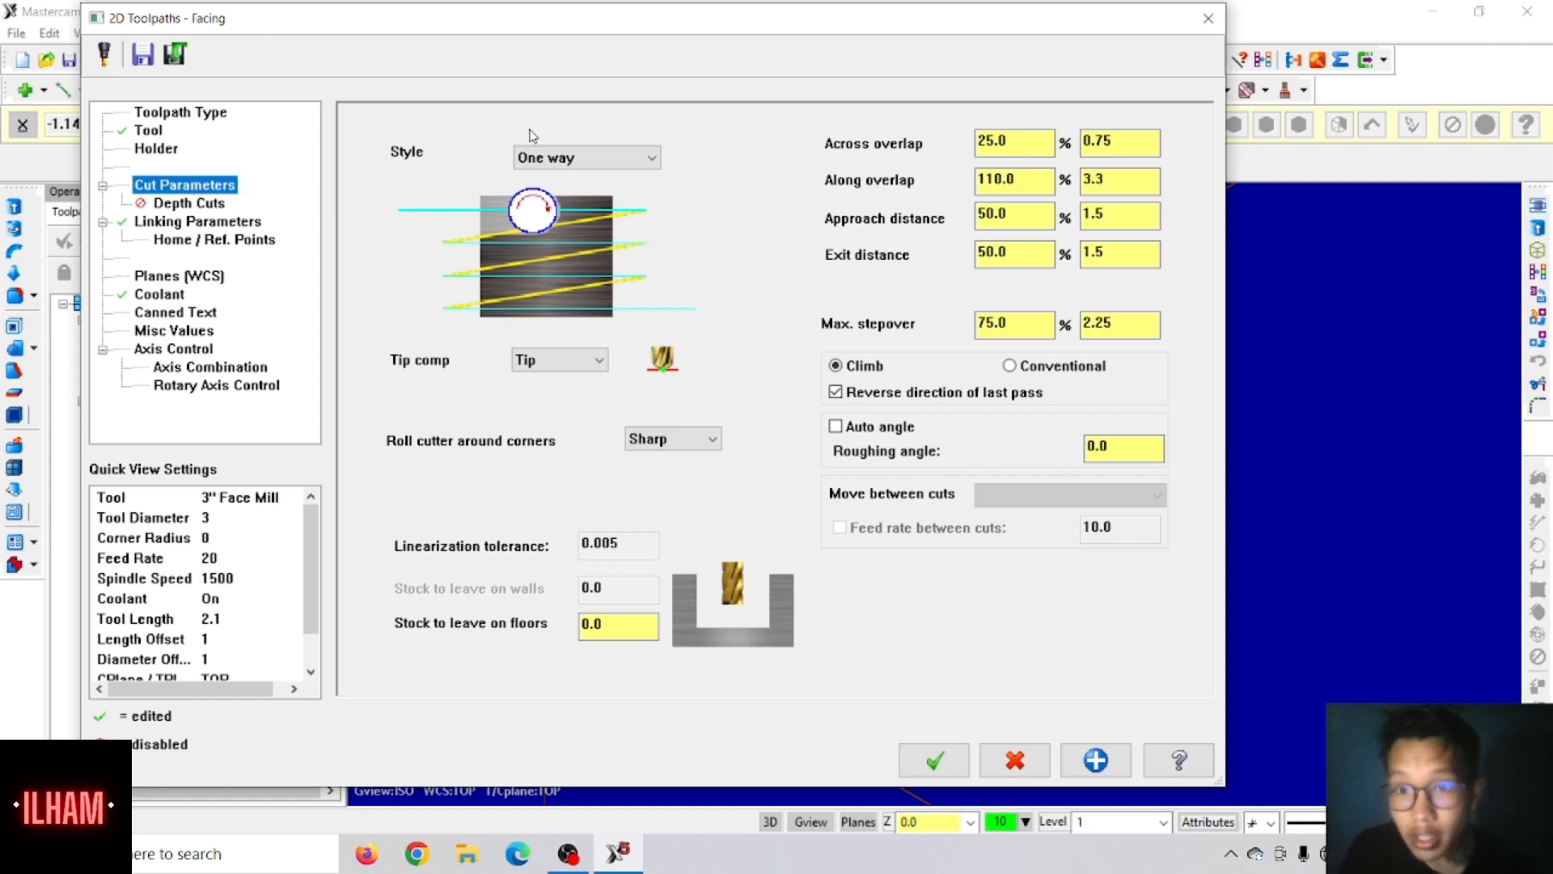
pyautogui.click(538, 158)
pyautogui.click(548, 179)
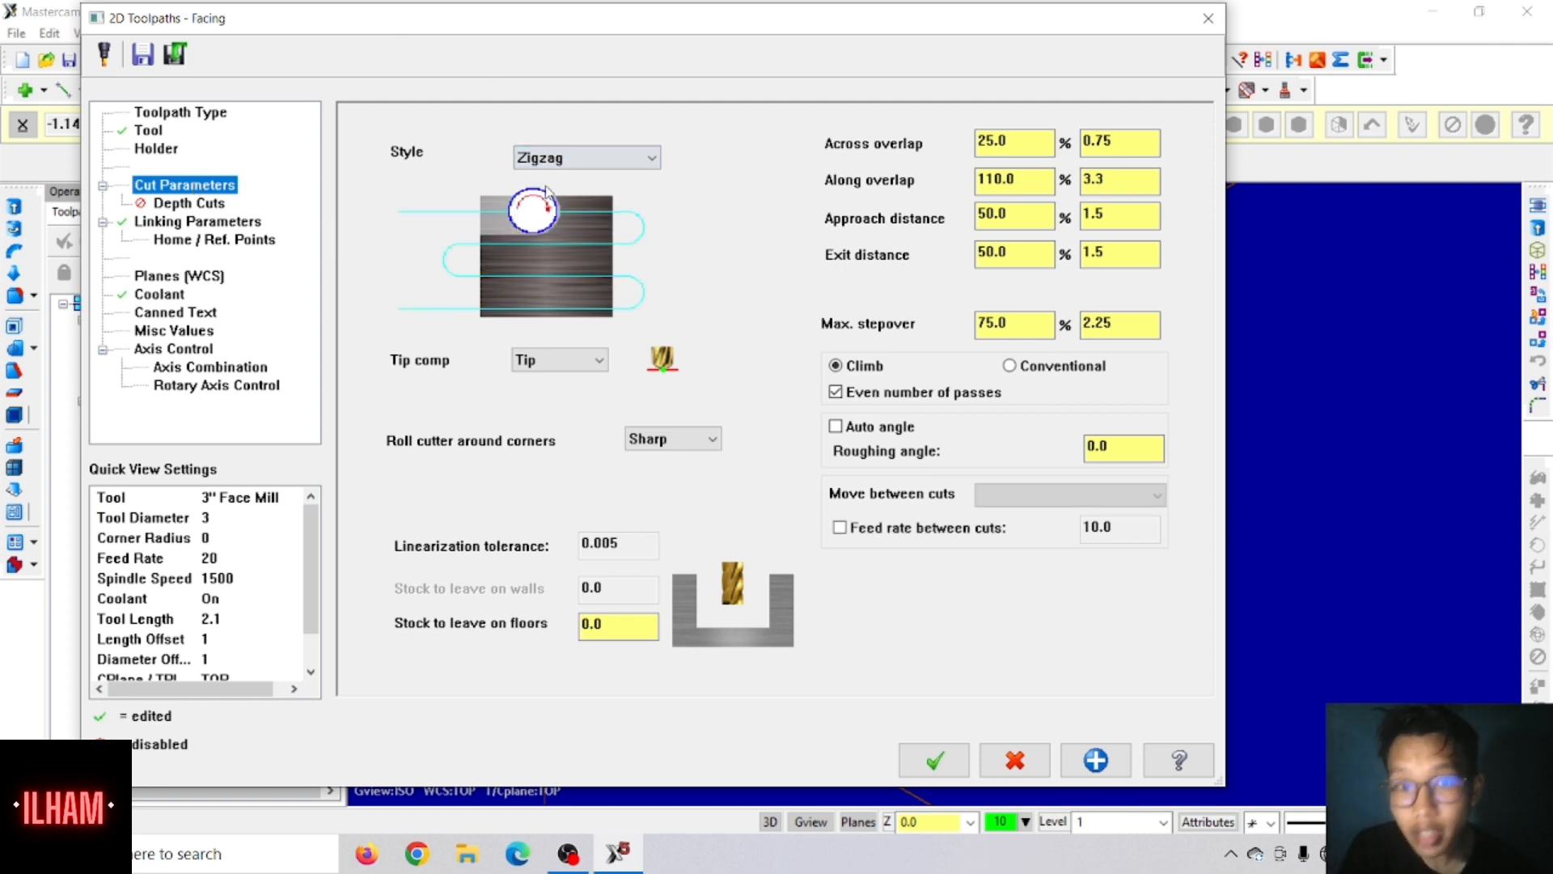
pyautogui.doubleClick(1004, 143)
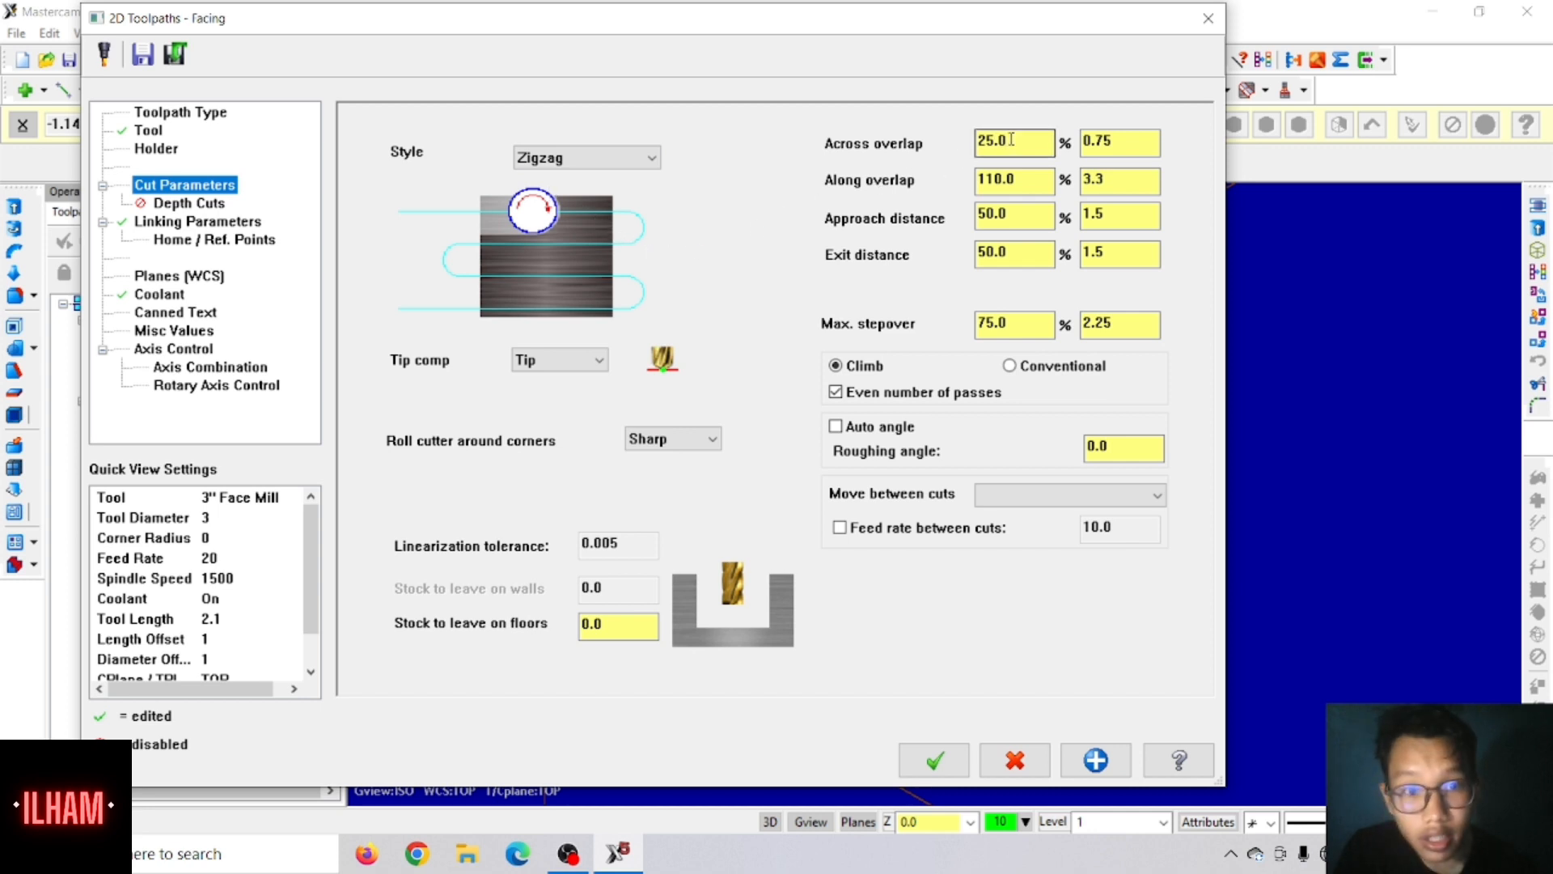
pyautogui.write('50')
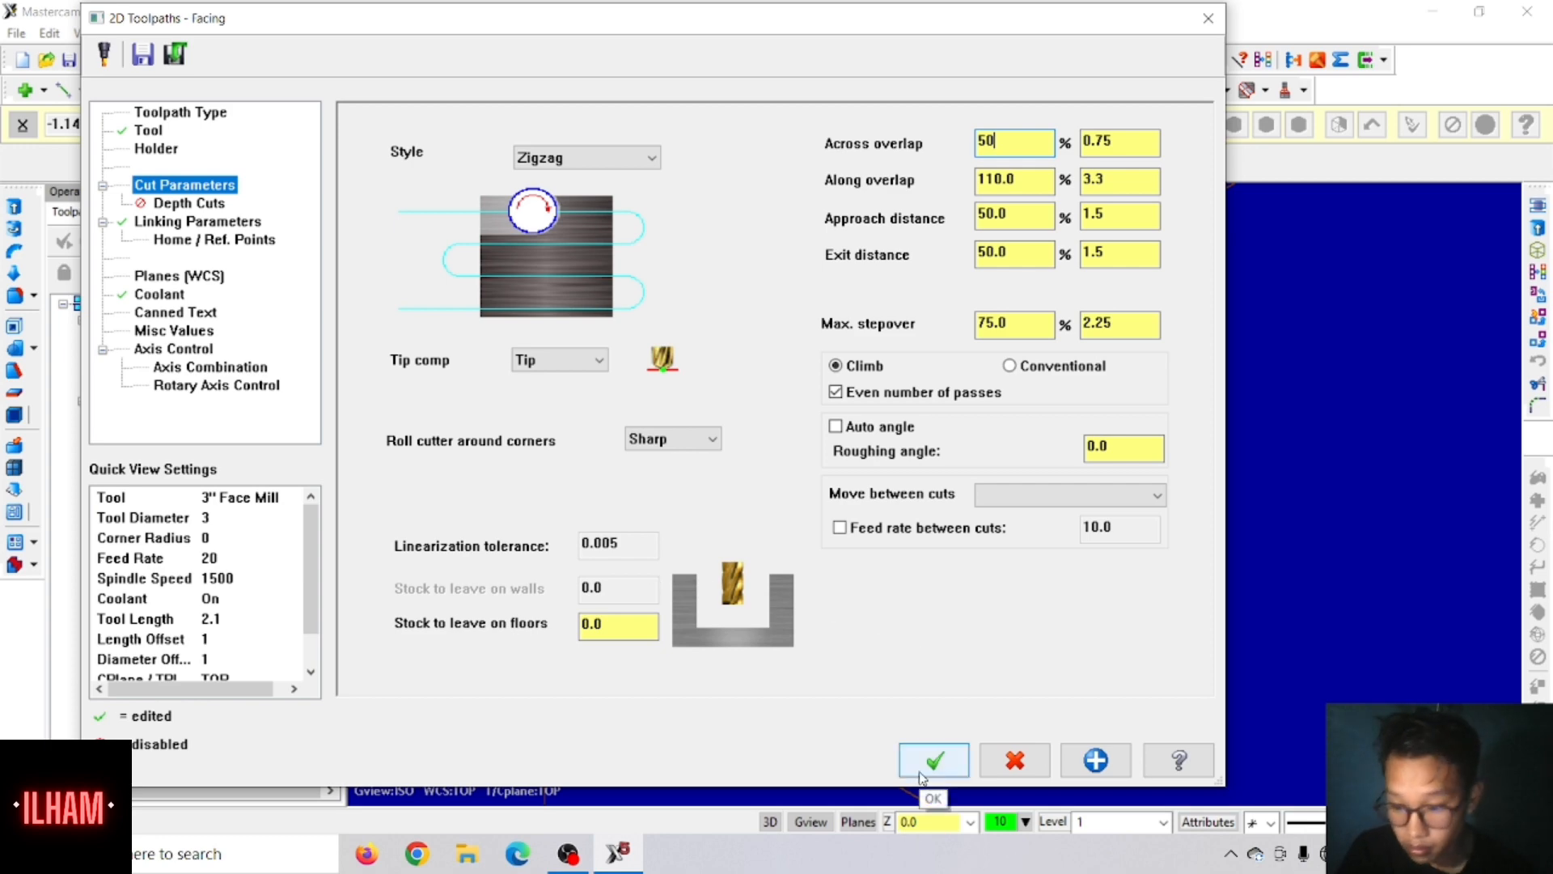
pyautogui.click(922, 776)
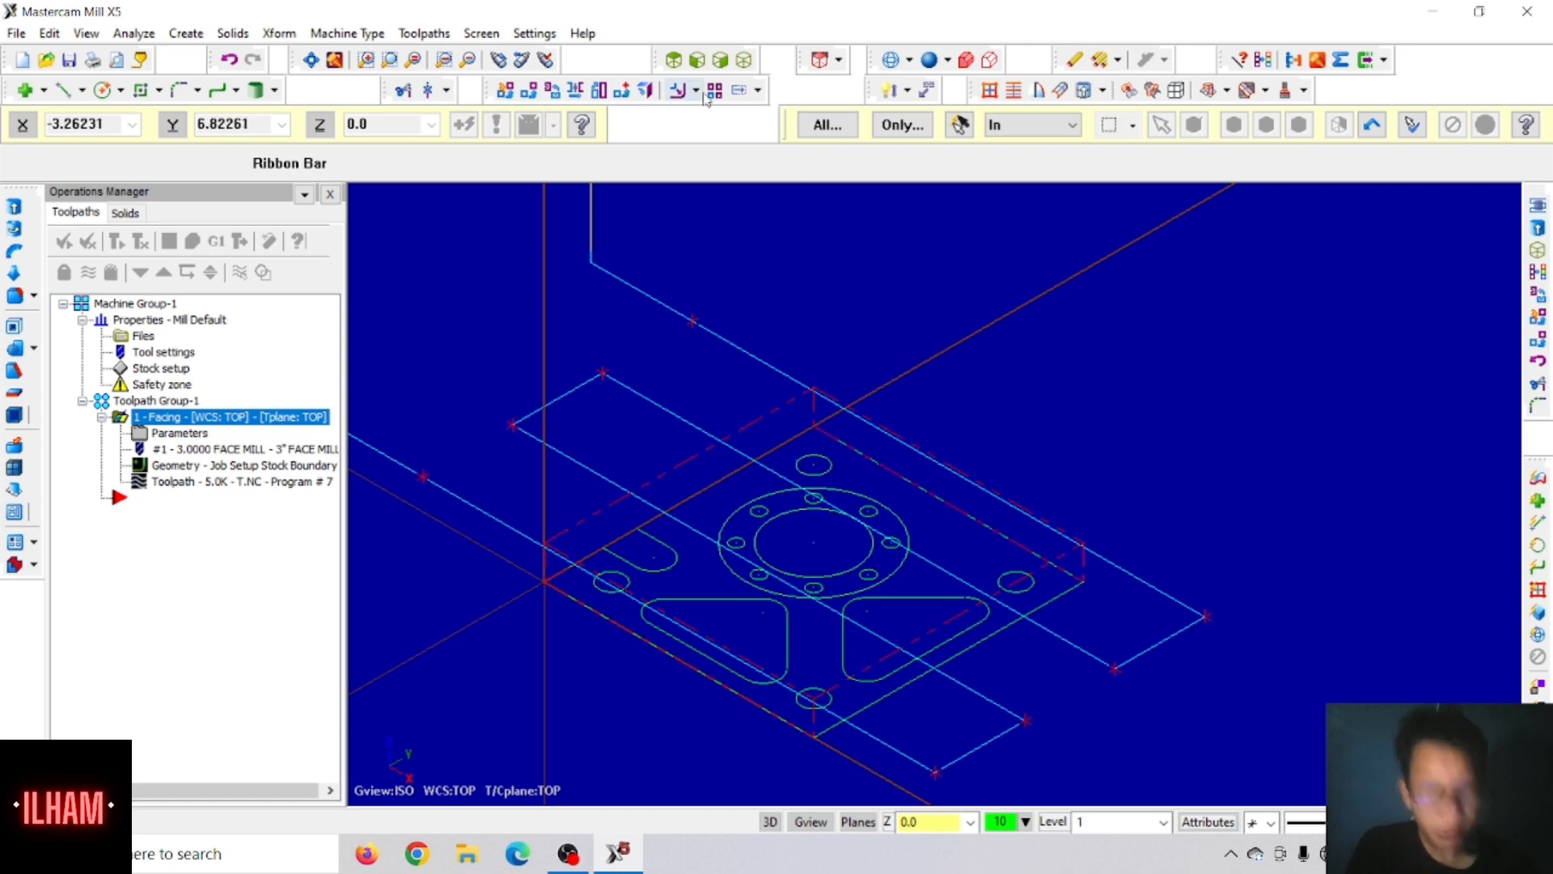
# Step: Start a Pocket toolpath, chaining the plate's outer profile in the reversed direction and the larger central circle
pyautogui.click(425, 34)
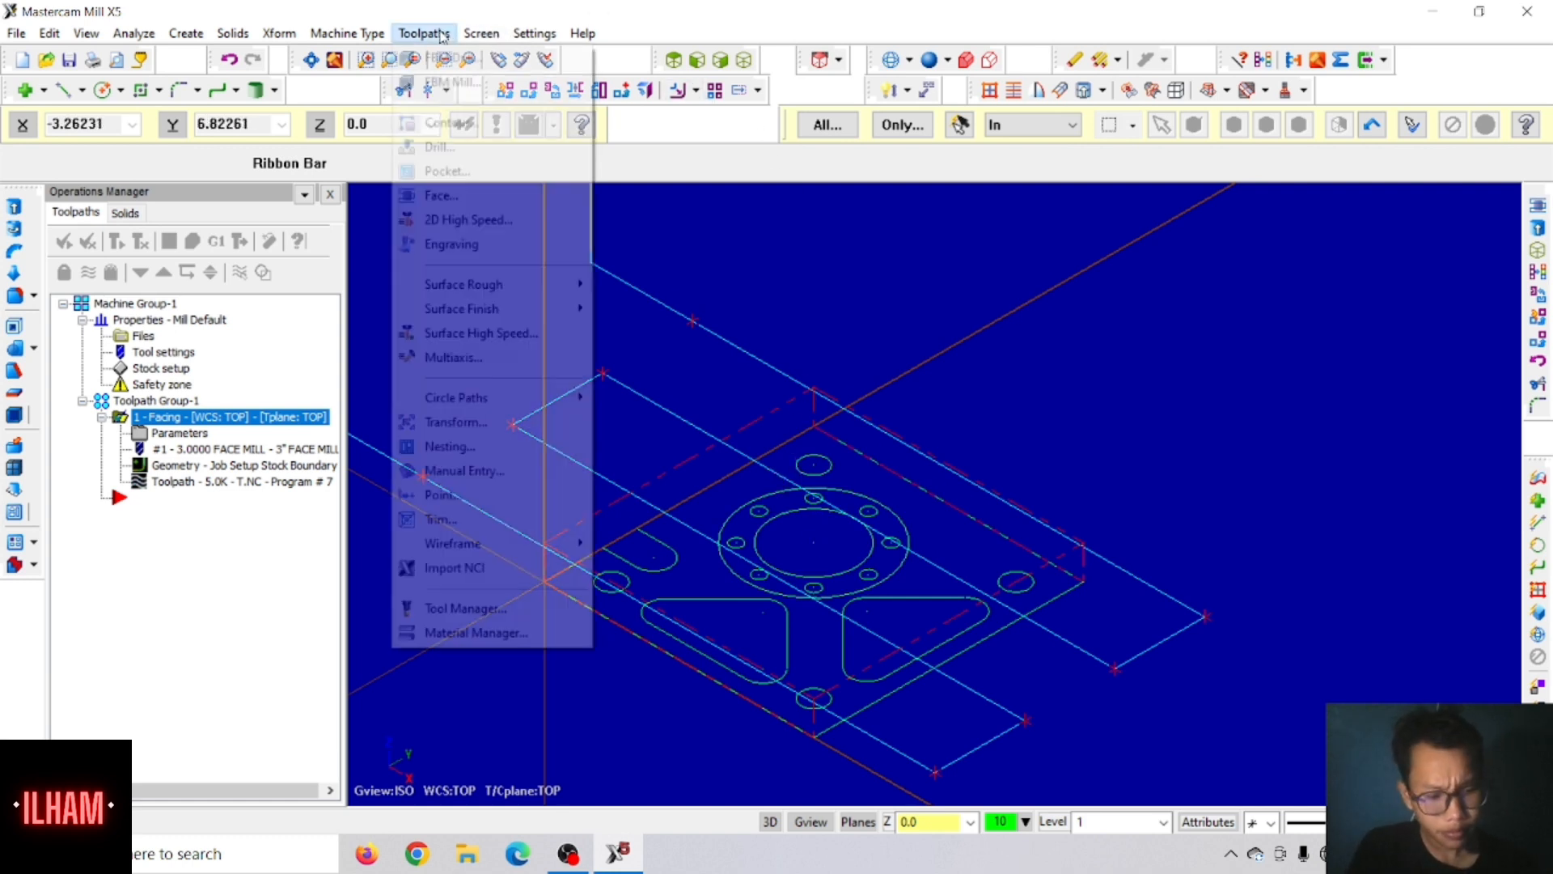
pyautogui.click(444, 172)
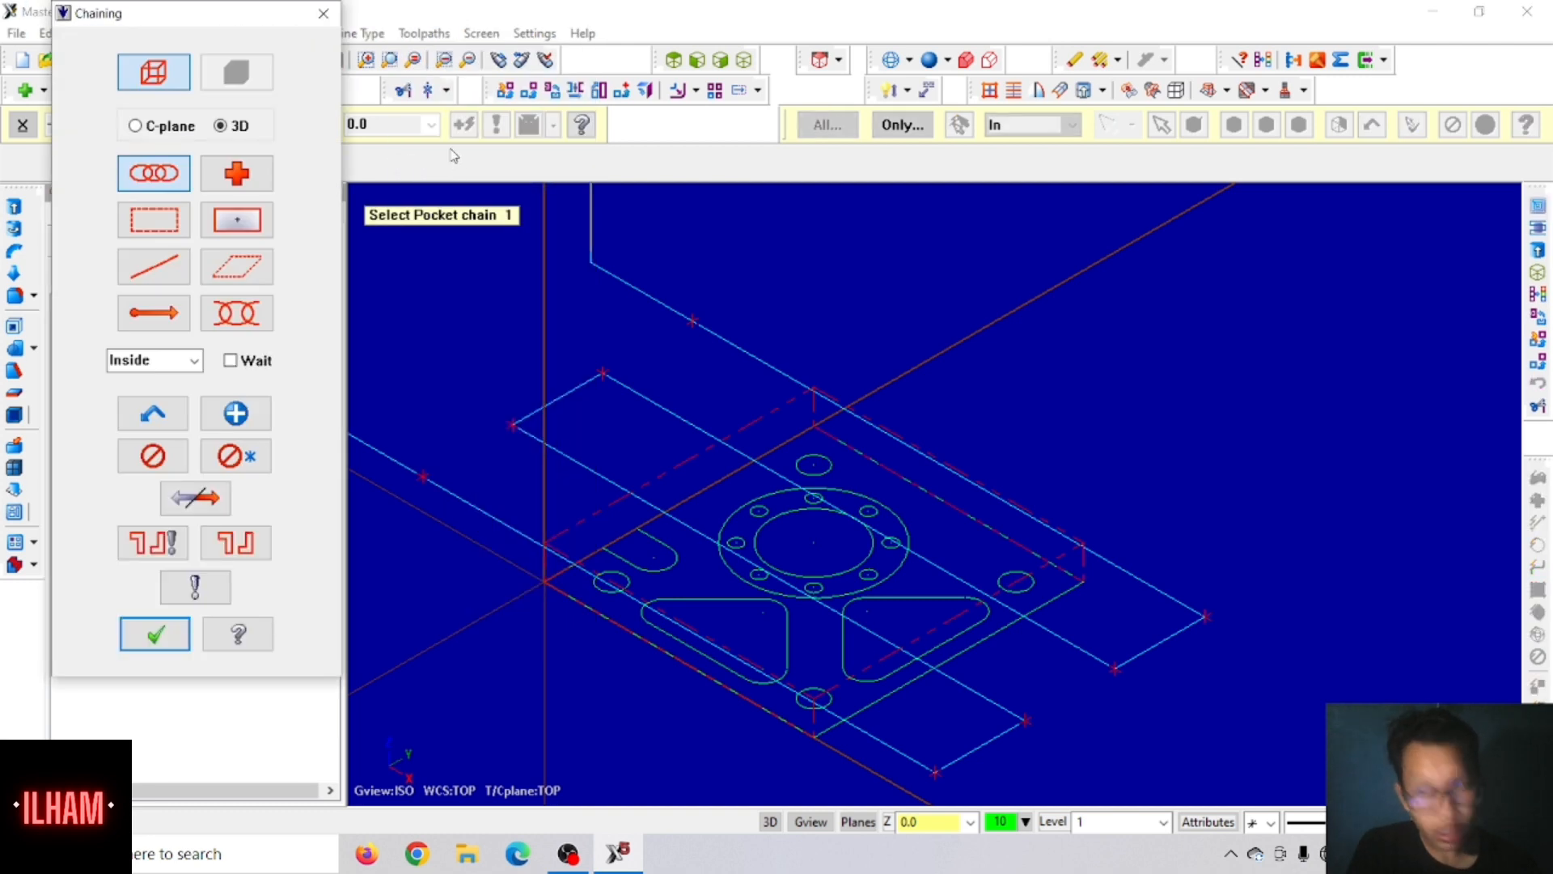
pyautogui.click(874, 462)
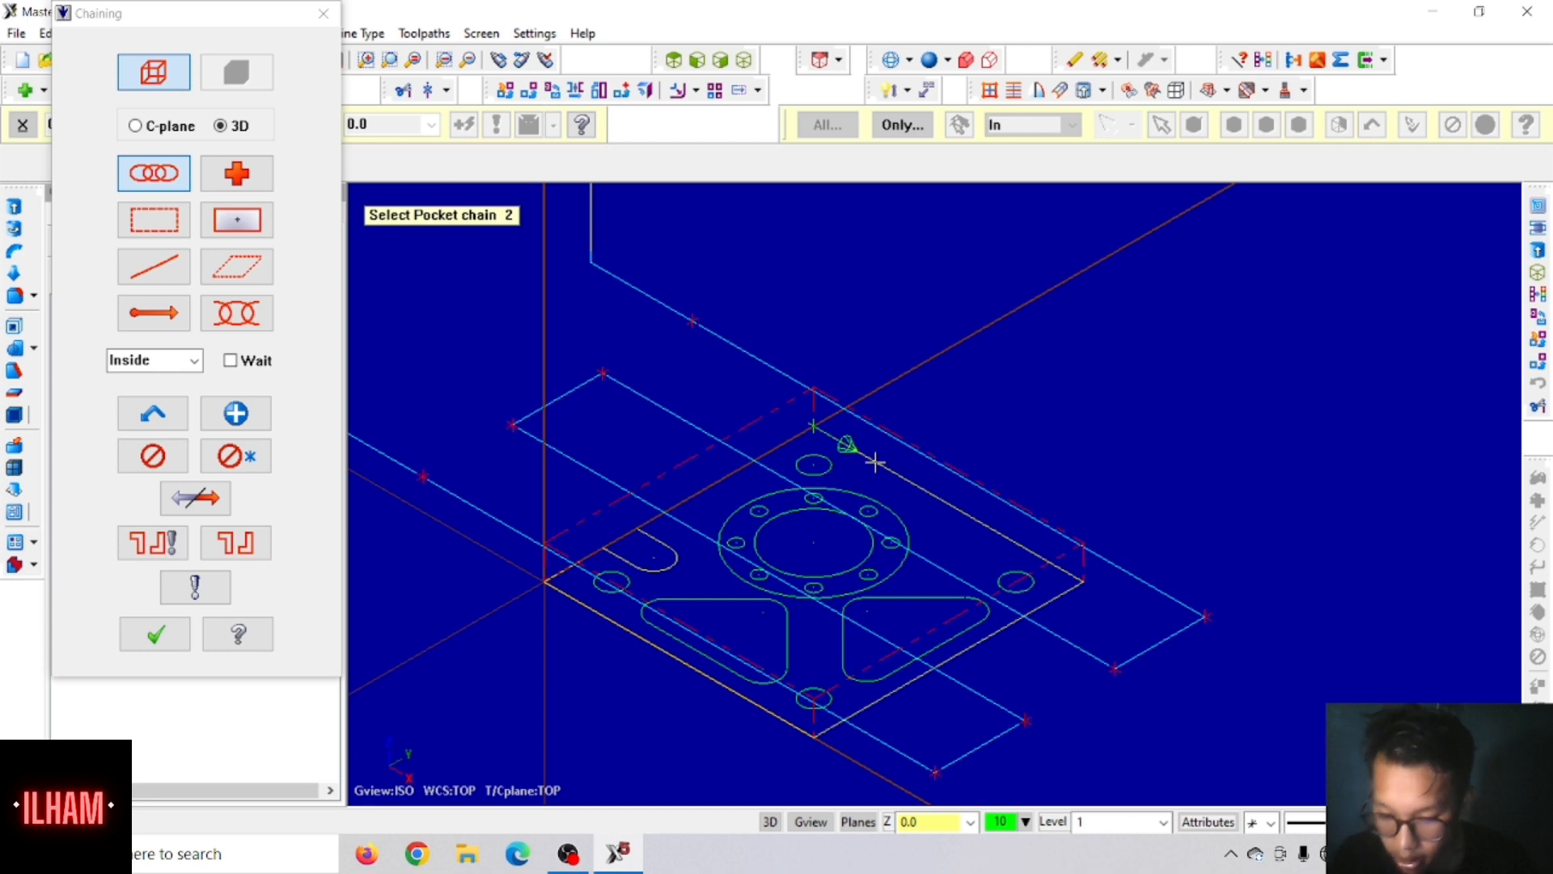
pyautogui.click(208, 497)
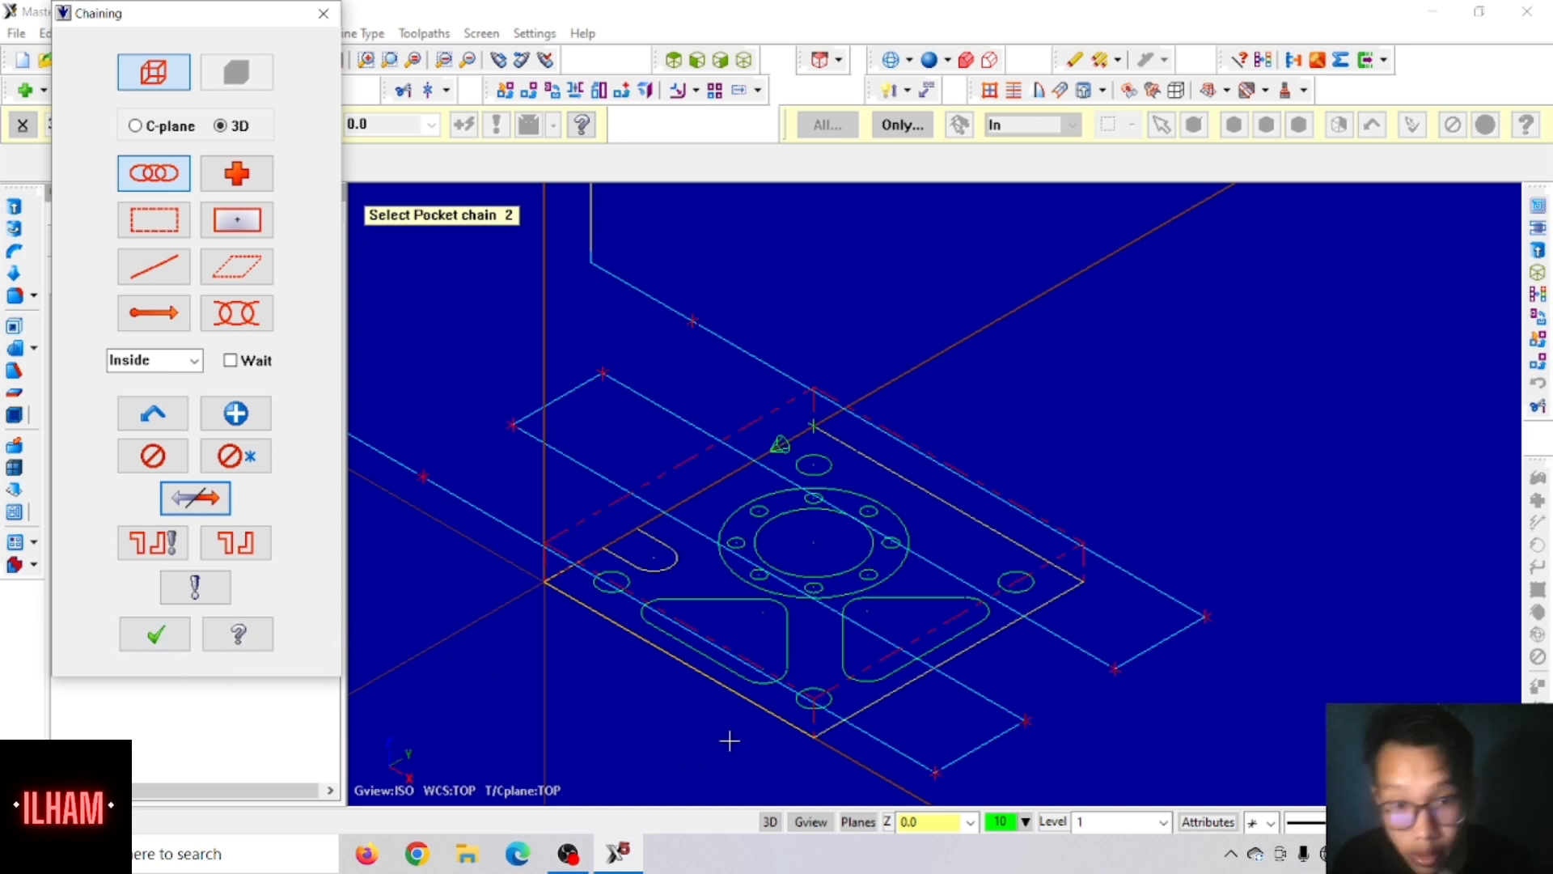
pyautogui.click(894, 579)
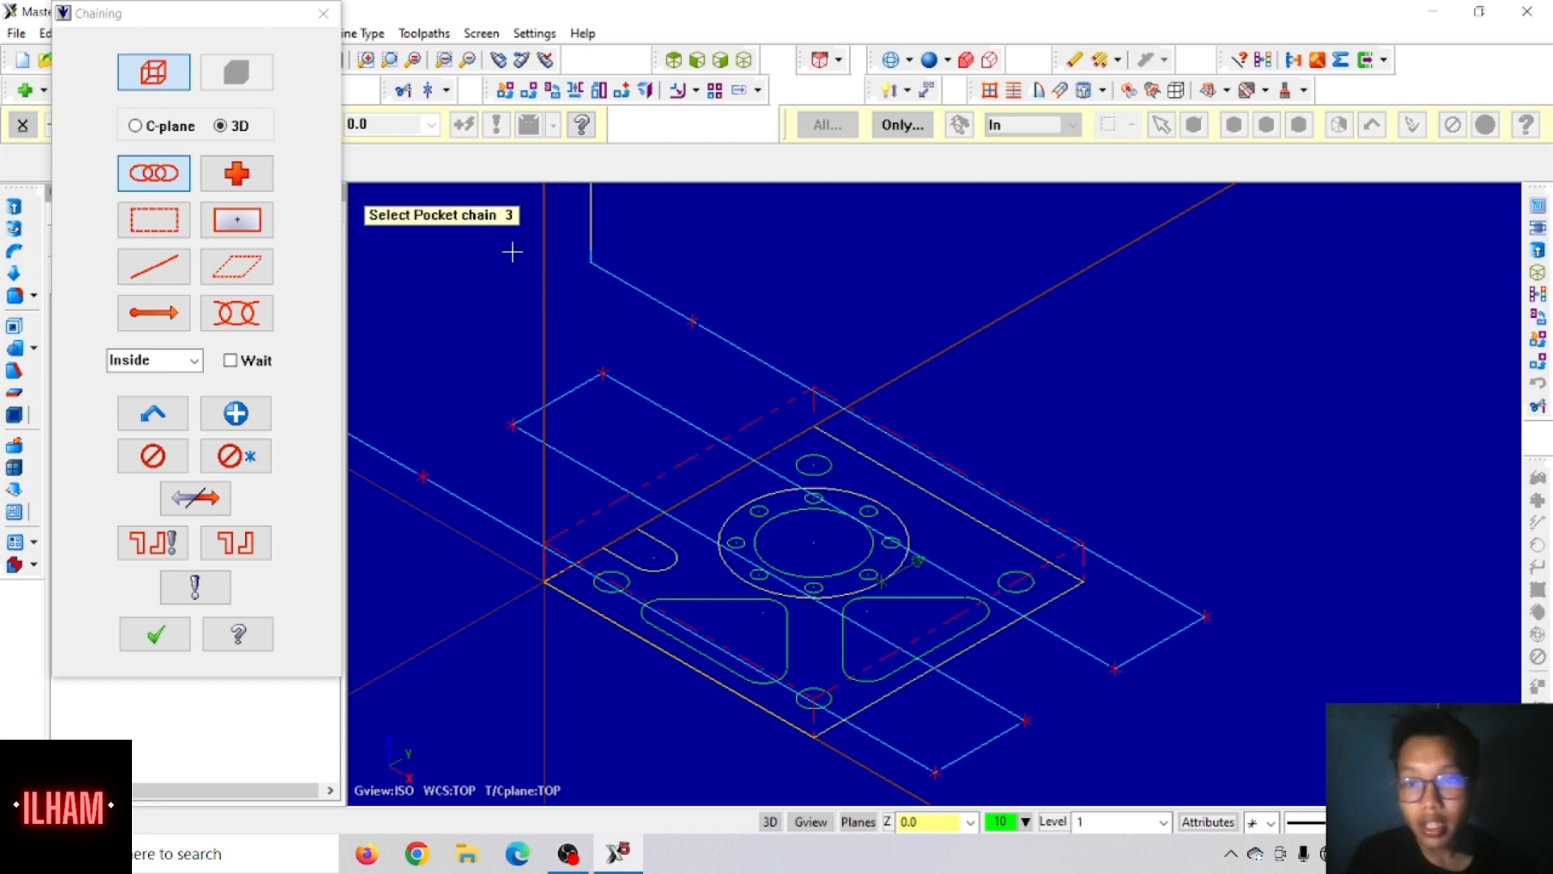
pyautogui.click(157, 641)
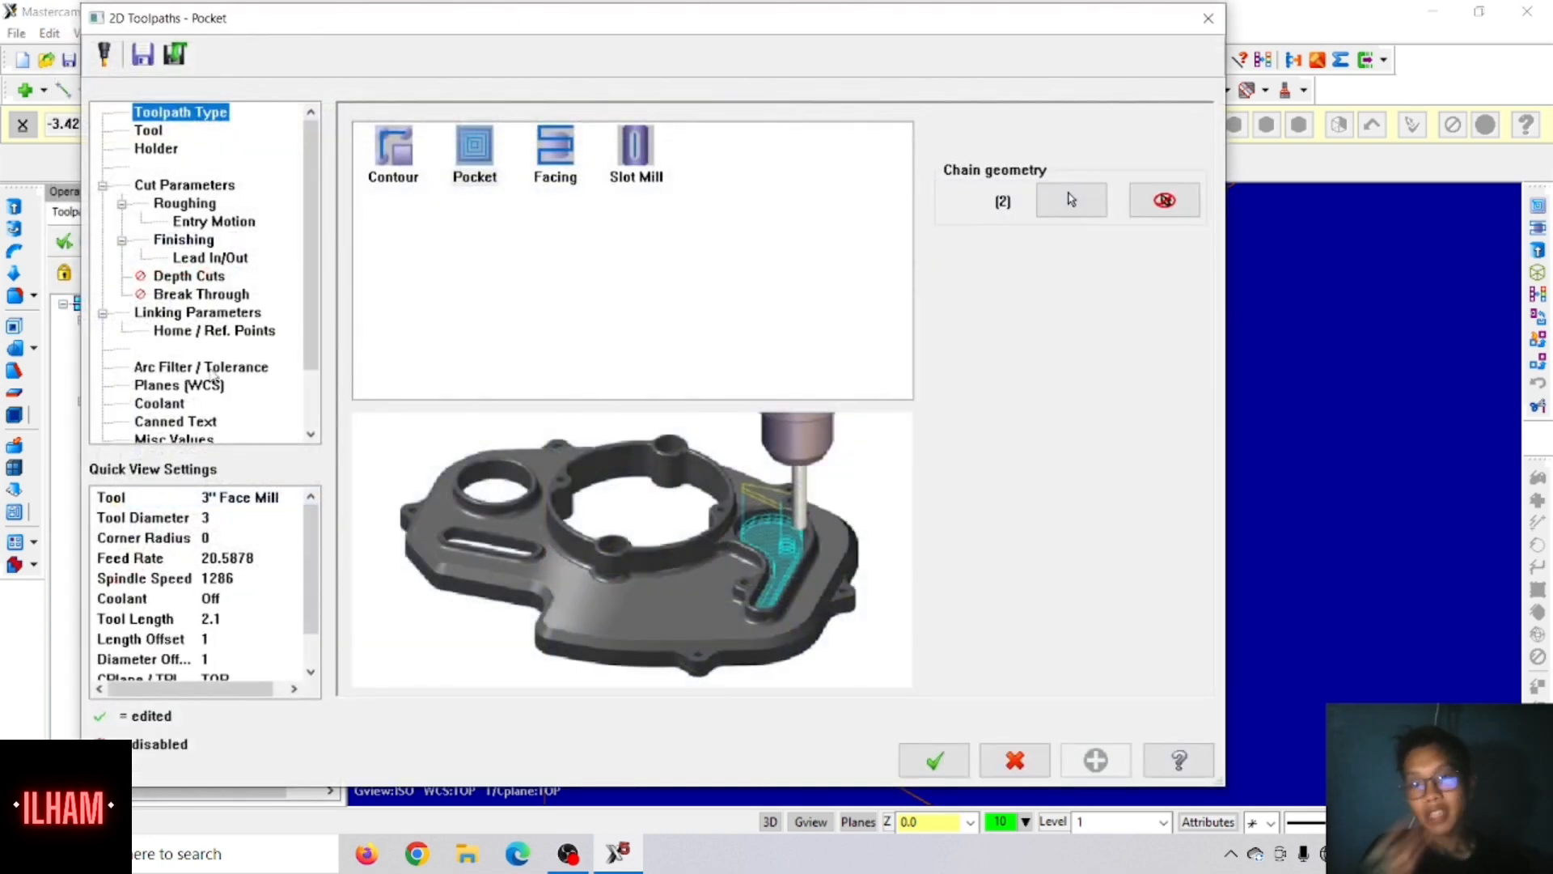
# Step: Choose the 1 INCH FLAT ENDMILL from the tool library for the pocket toolpath
pyautogui.click(161, 139)
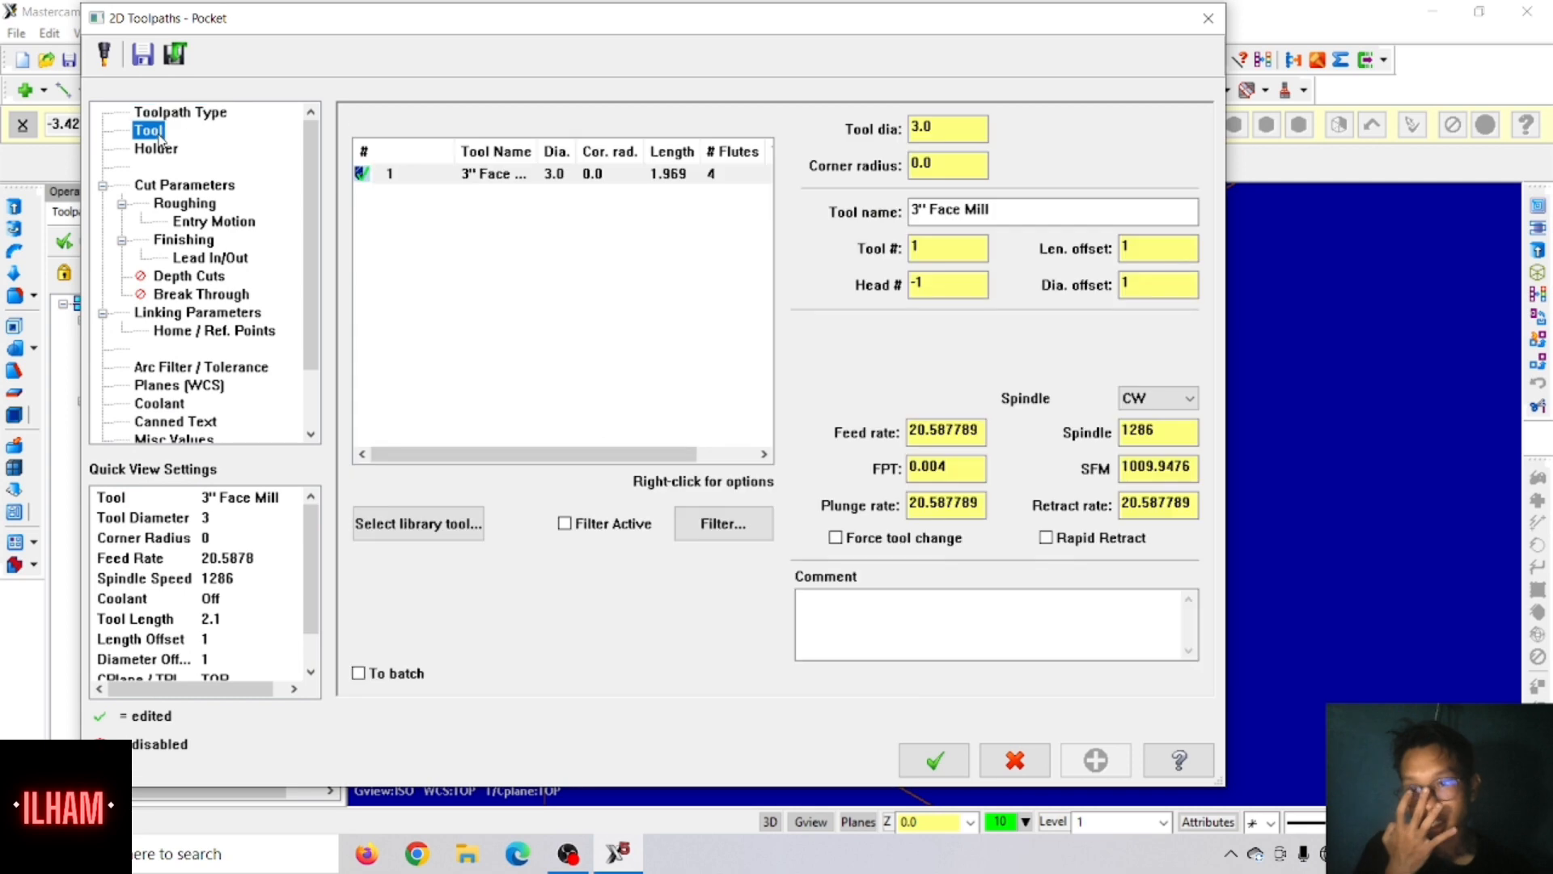
pyautogui.click(399, 531)
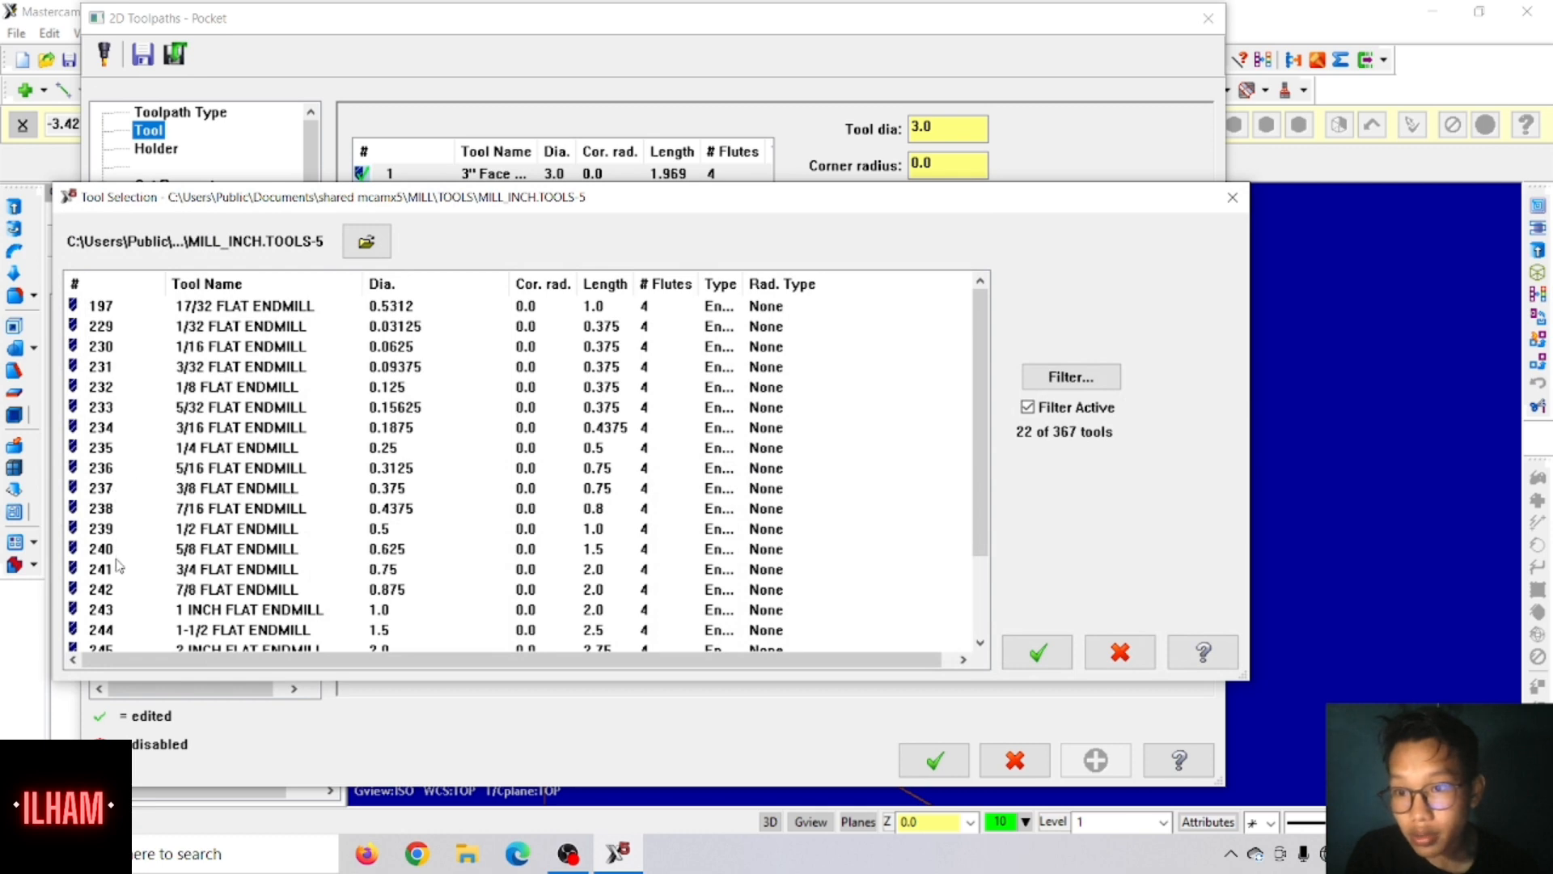
pyautogui.click(117, 617)
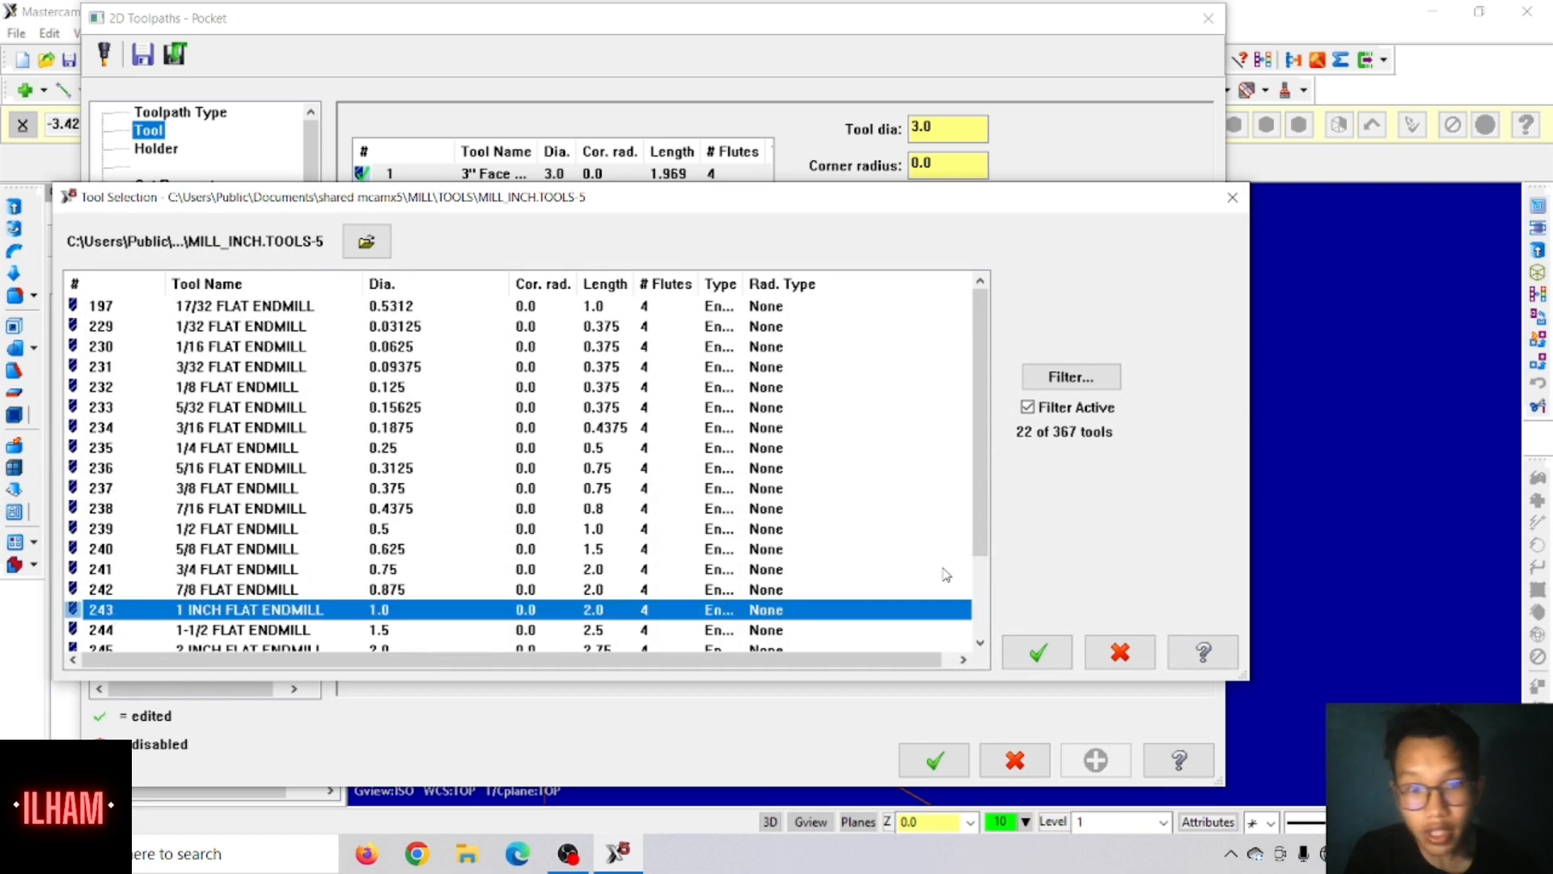
pyautogui.click(1038, 652)
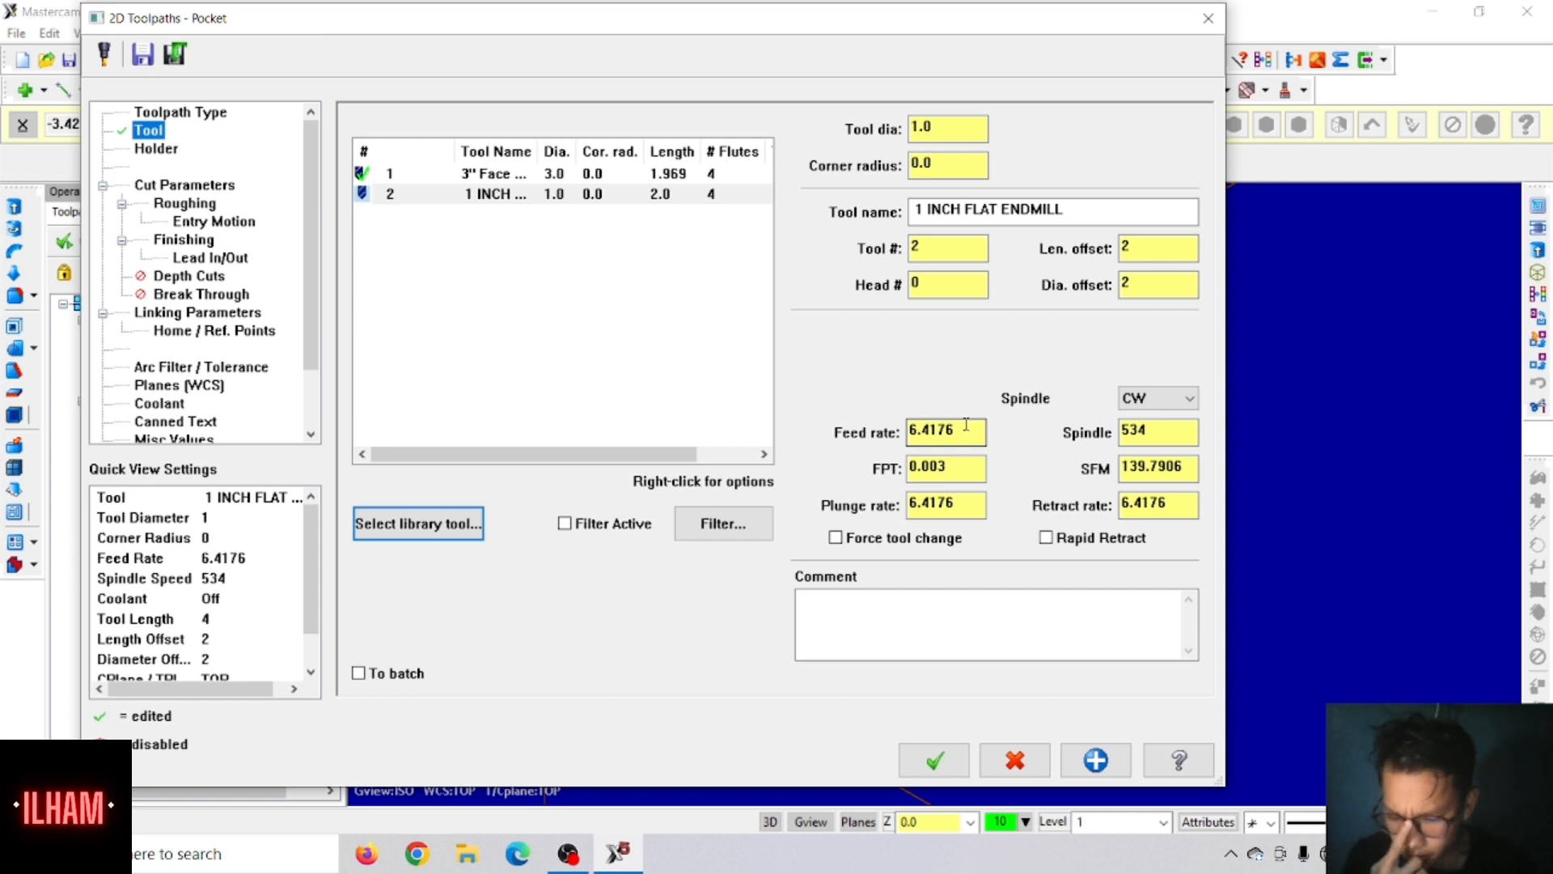
# Step: Set the 1 inch endmill's feed rate to 10, plunge rate to 10 and spindle speed to 1300, with rapid retract enabled
pyautogui.doubleClick(981, 430)
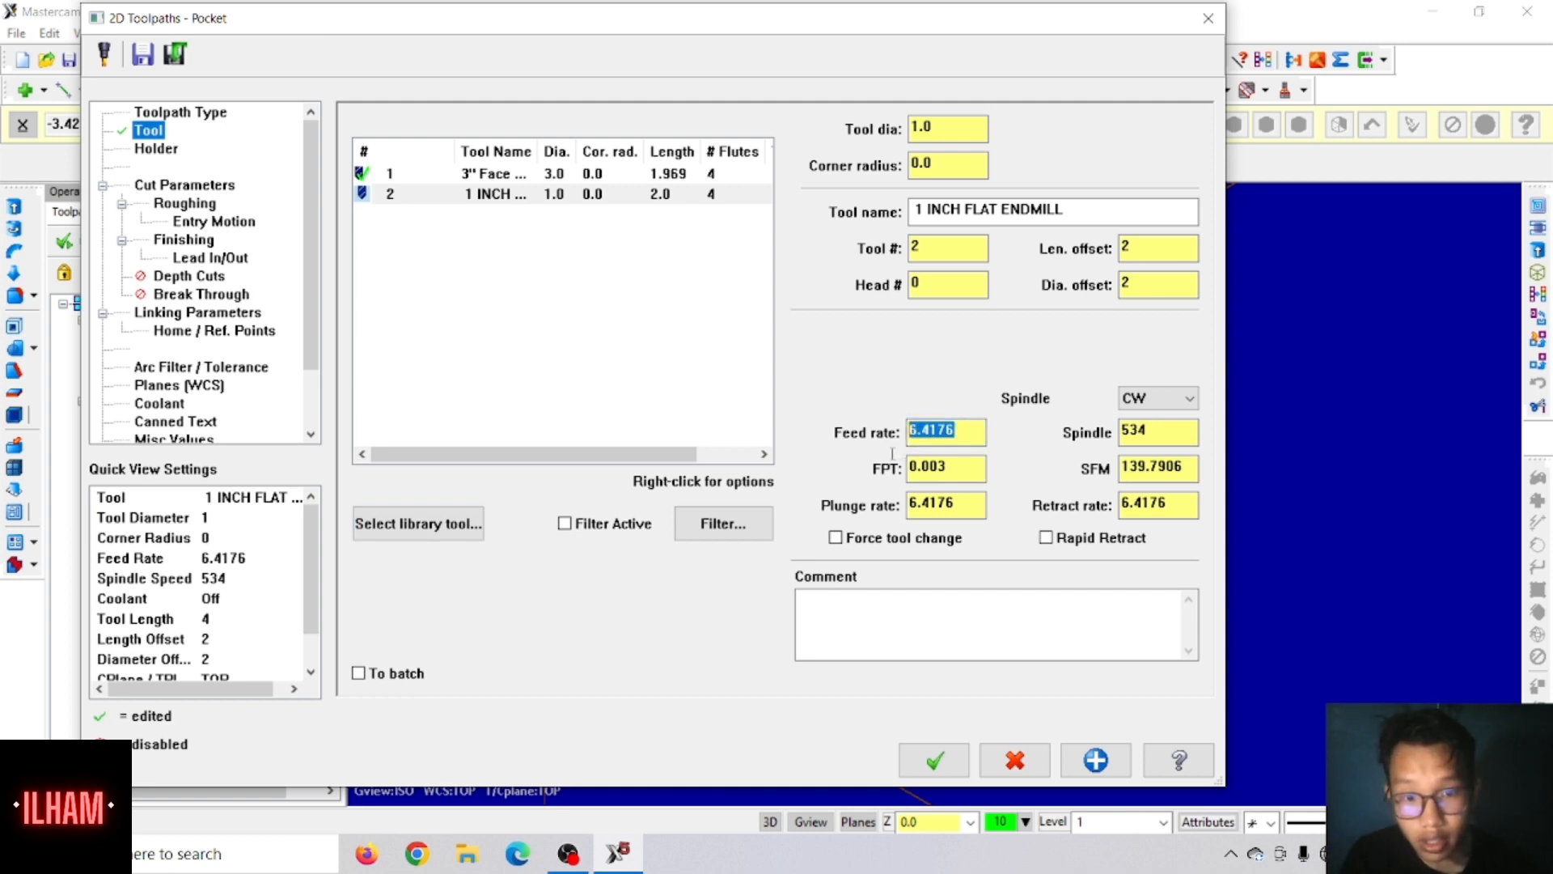
pyautogui.write('10')
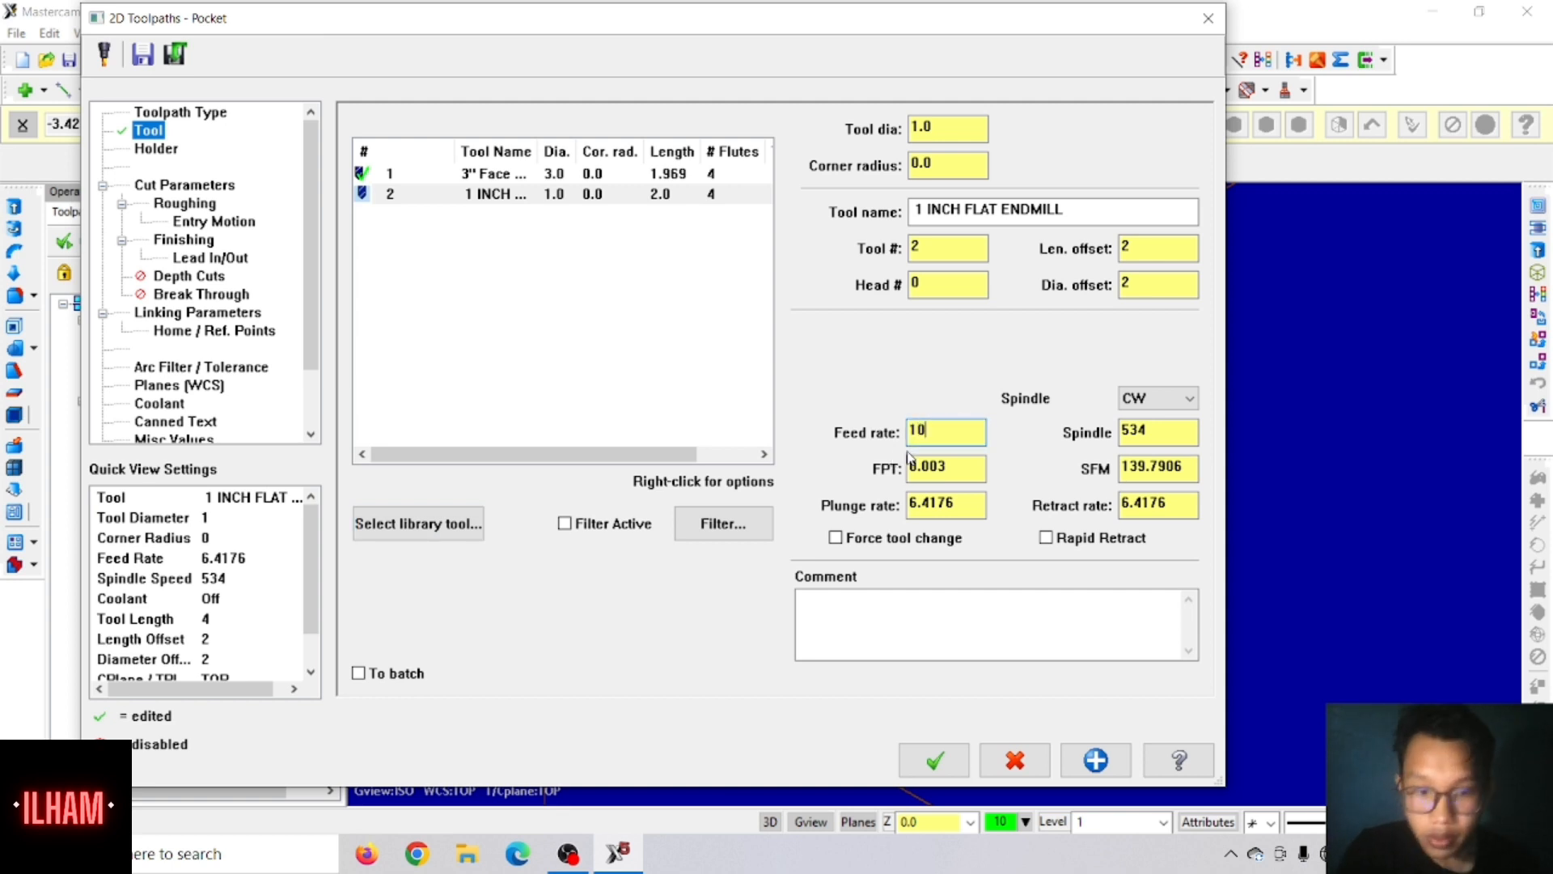
pyautogui.doubleClick(951, 503)
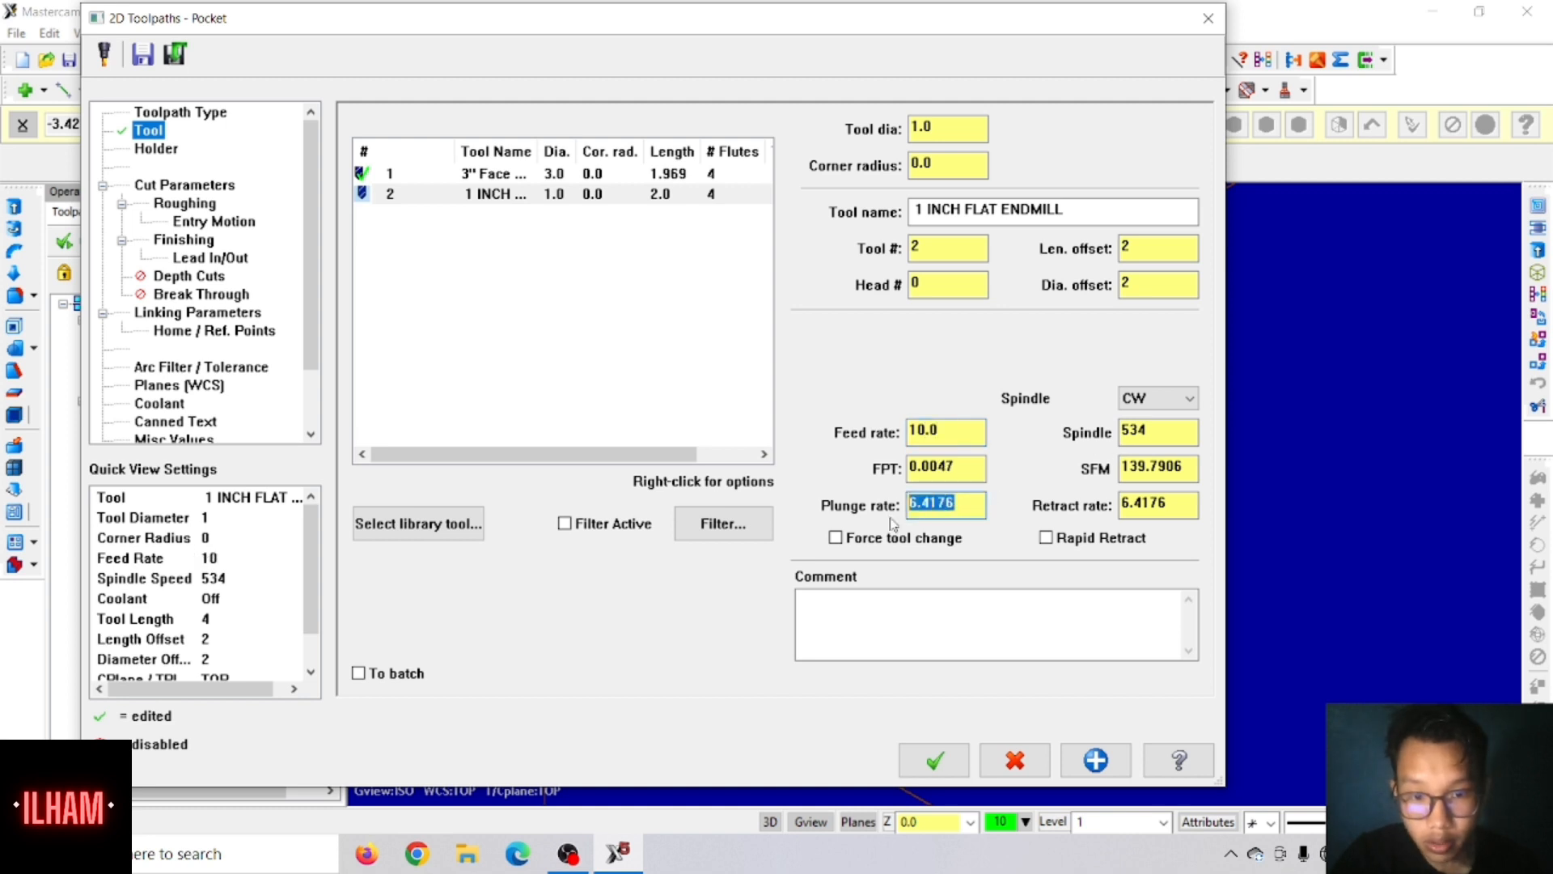
pyautogui.write('1')
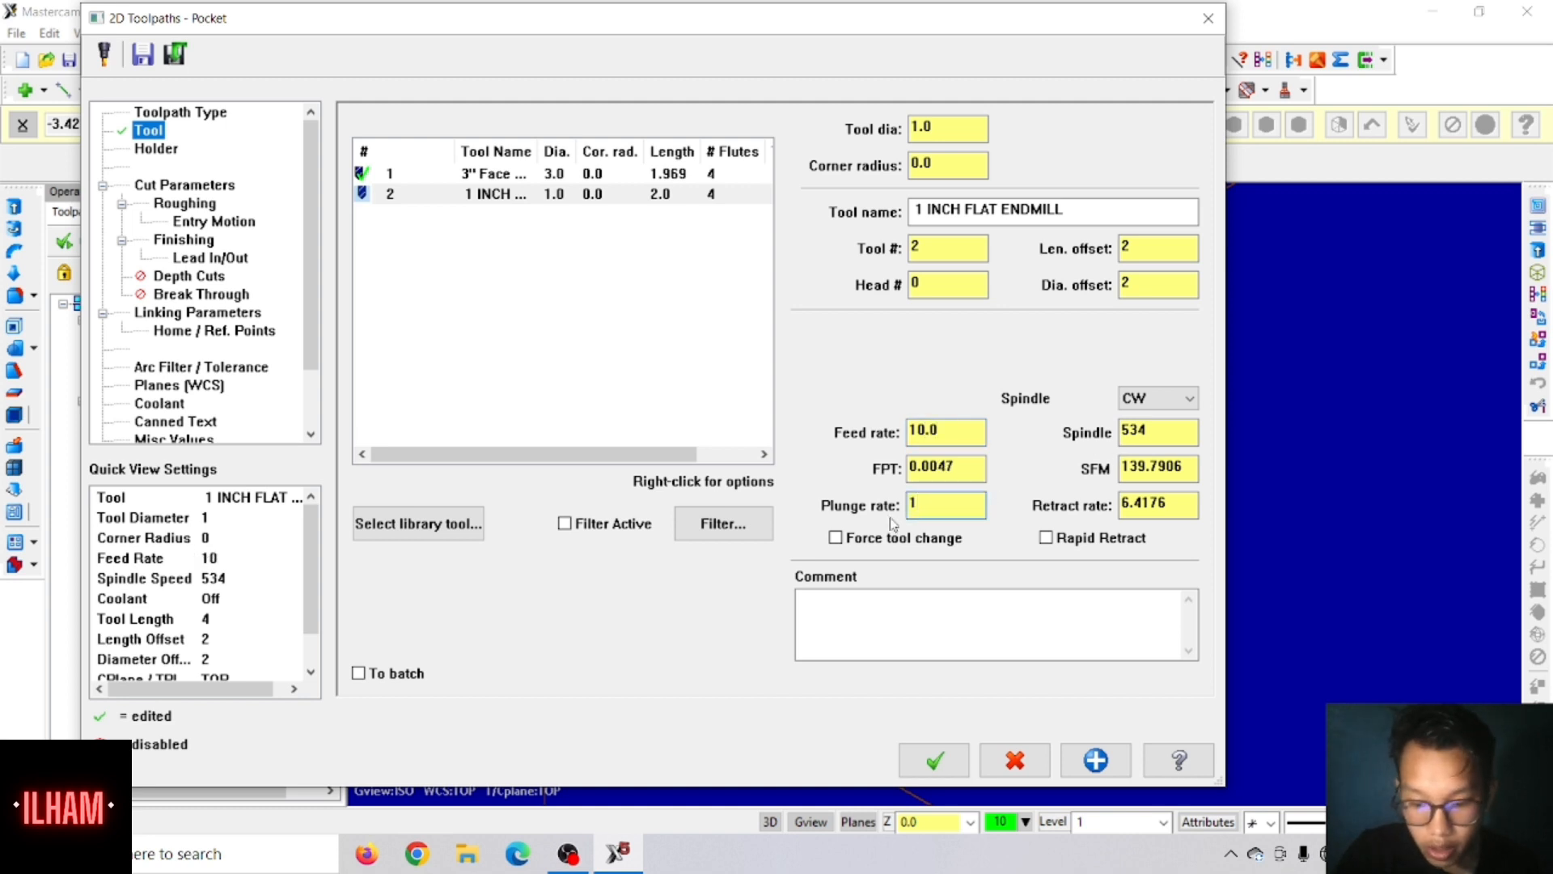
pyautogui.write('0')
pyautogui.doubleClick(1149, 431)
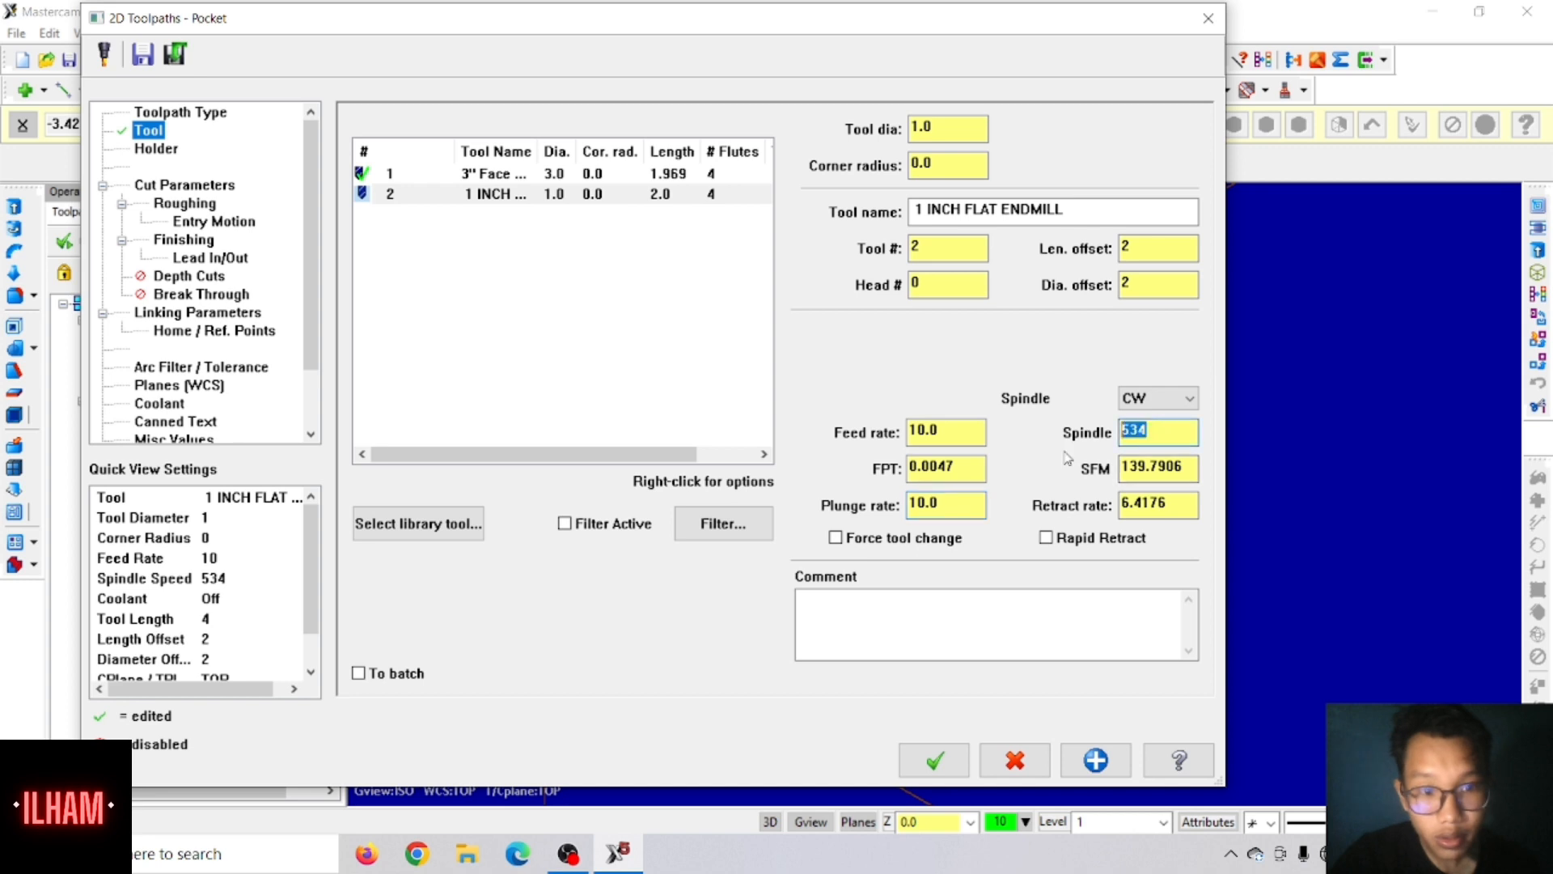
pyautogui.write('1300')
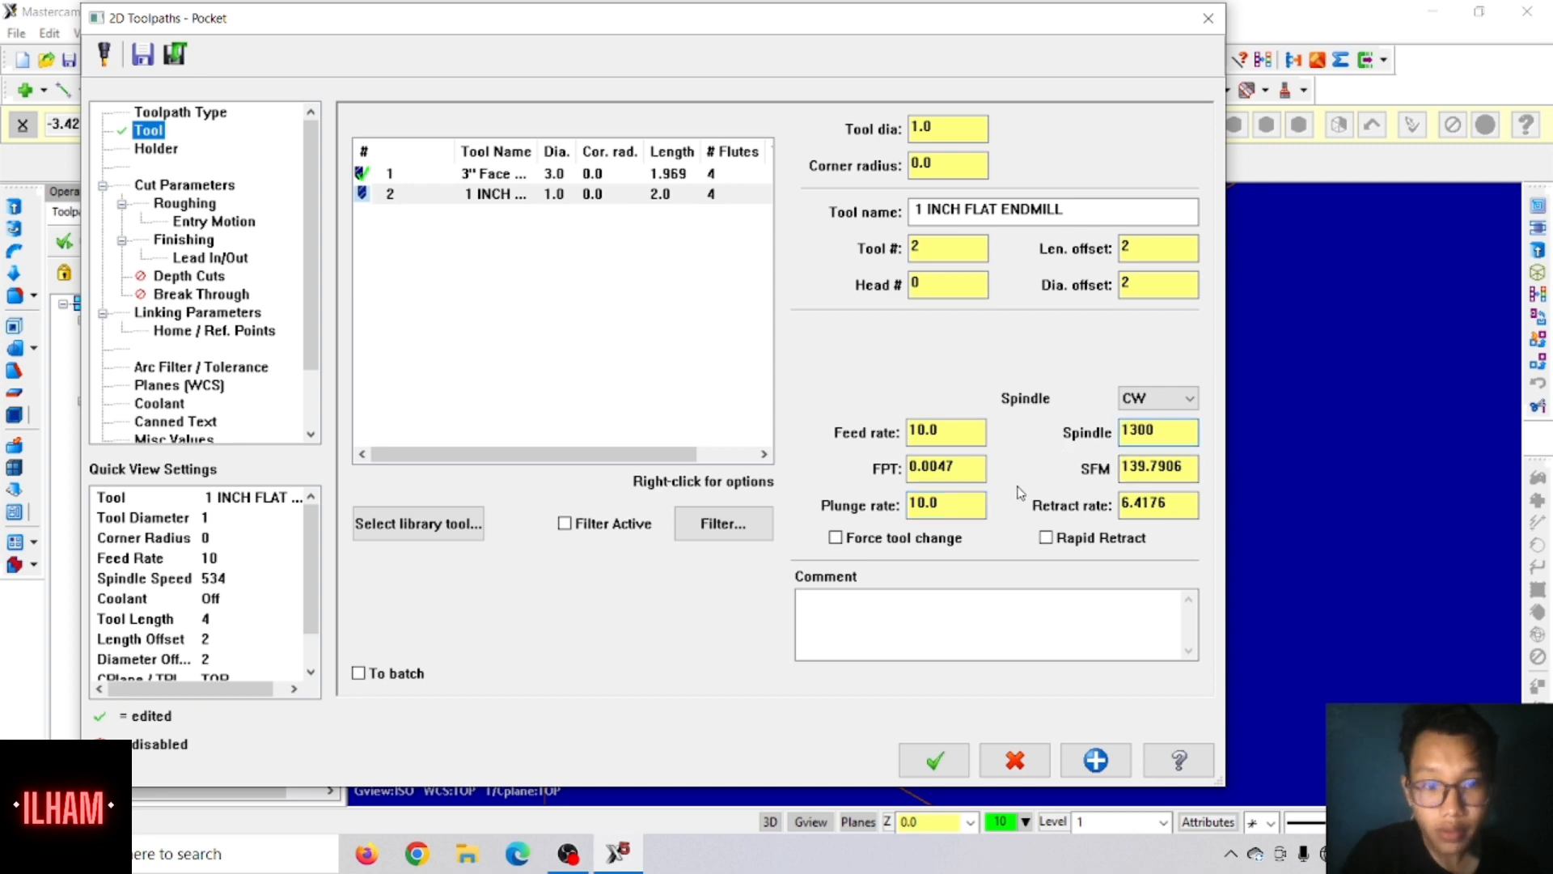
pyautogui.click(1046, 537)
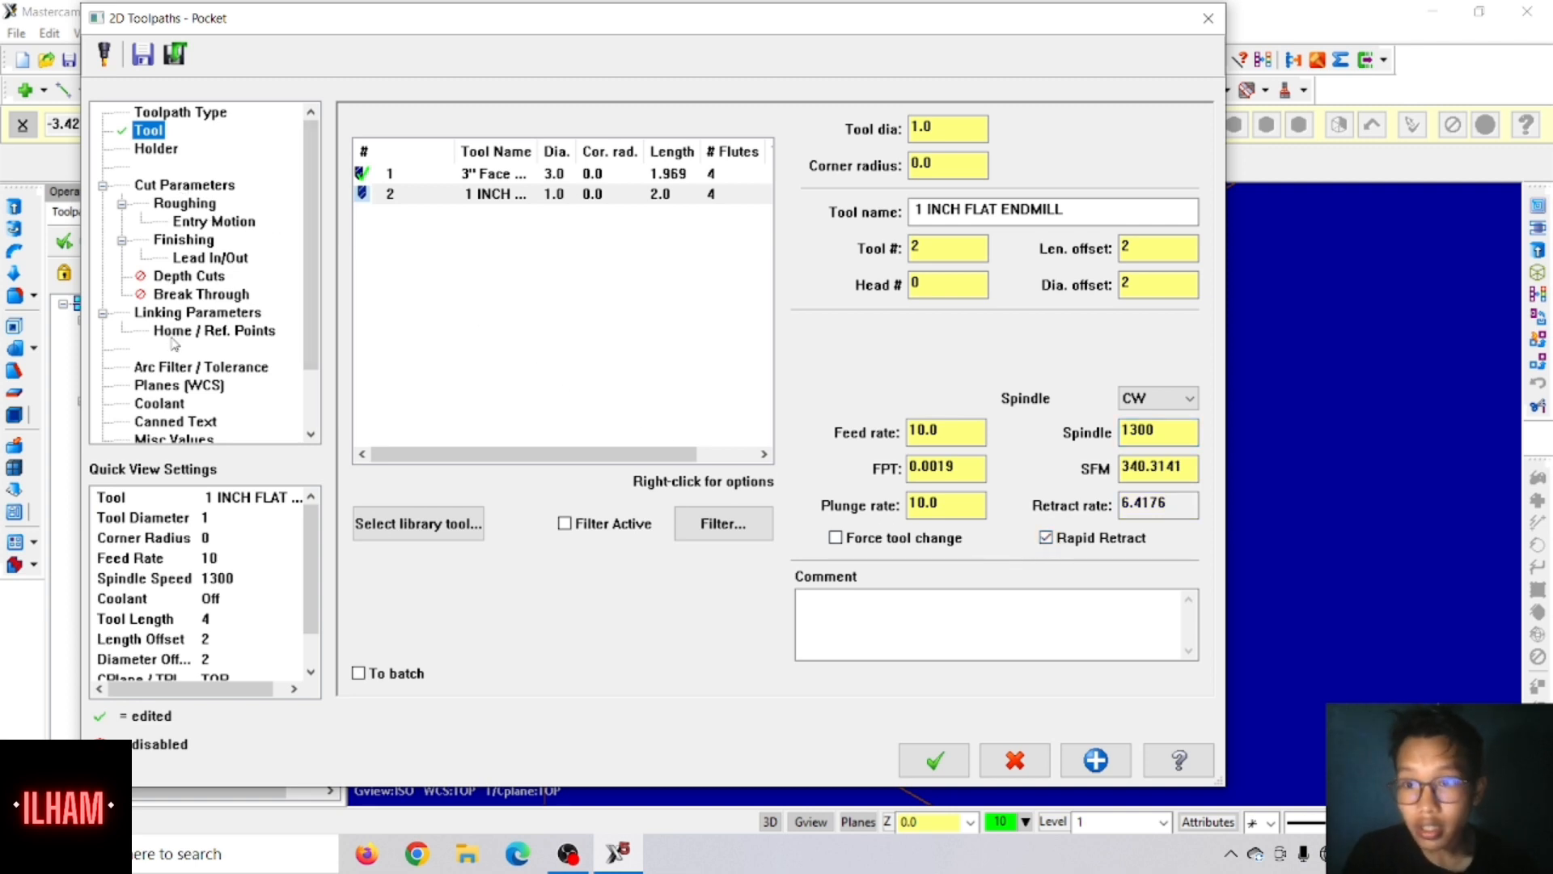
# Step: Turn flood coolant on for the pocket toolpath
pyautogui.click(163, 406)
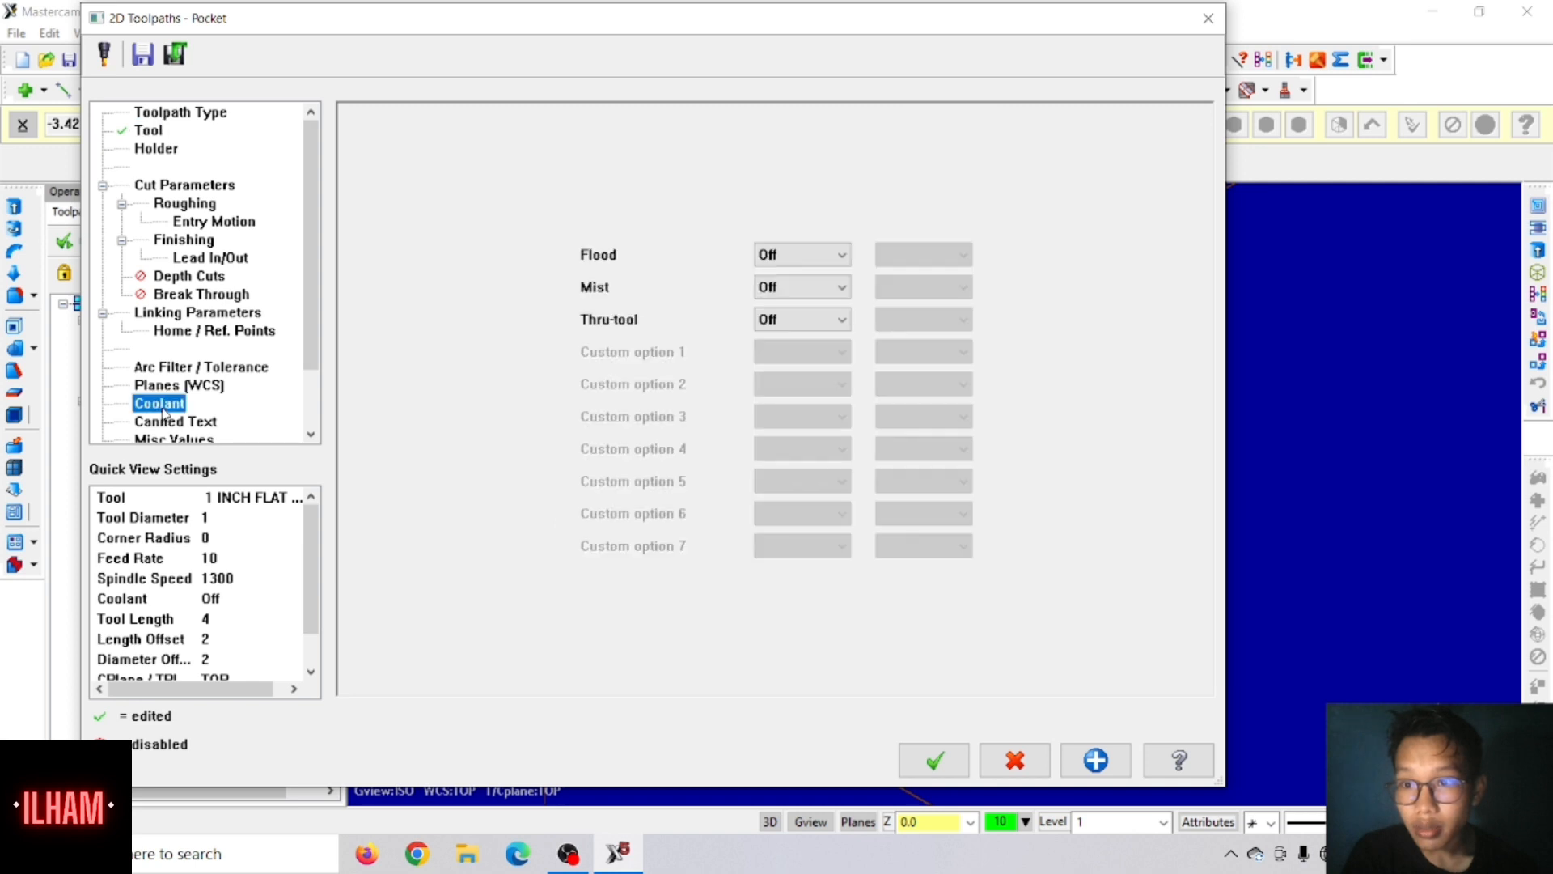
pyautogui.click(801, 254)
pyautogui.click(817, 270)
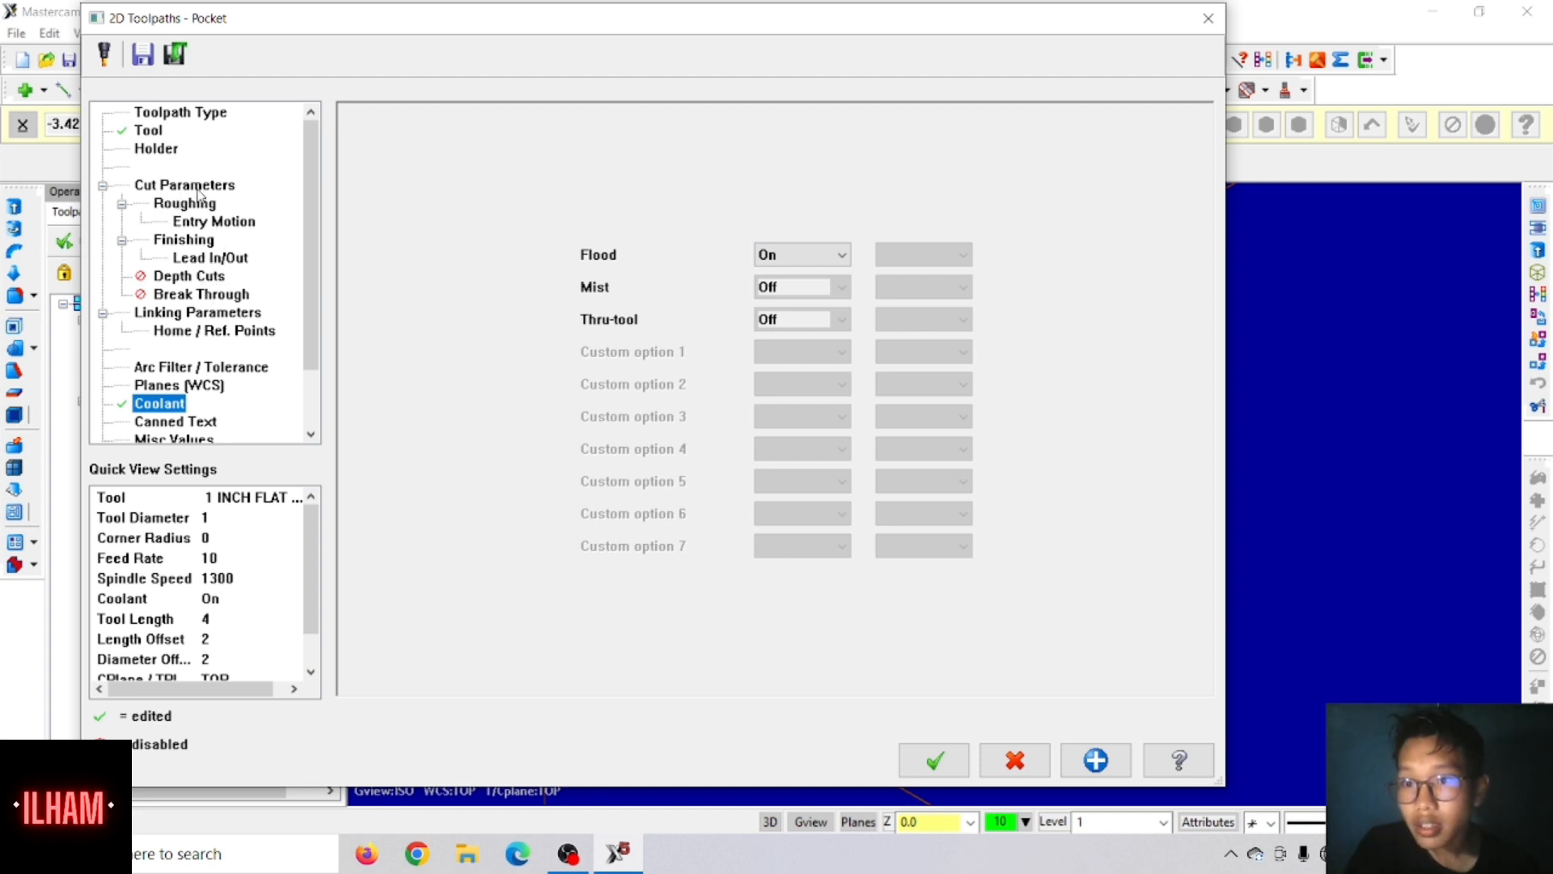
# Step: Set the pocket's top of stock to 0.45 and its depth to 0.325 as an absolute value
pyautogui.click(207, 315)
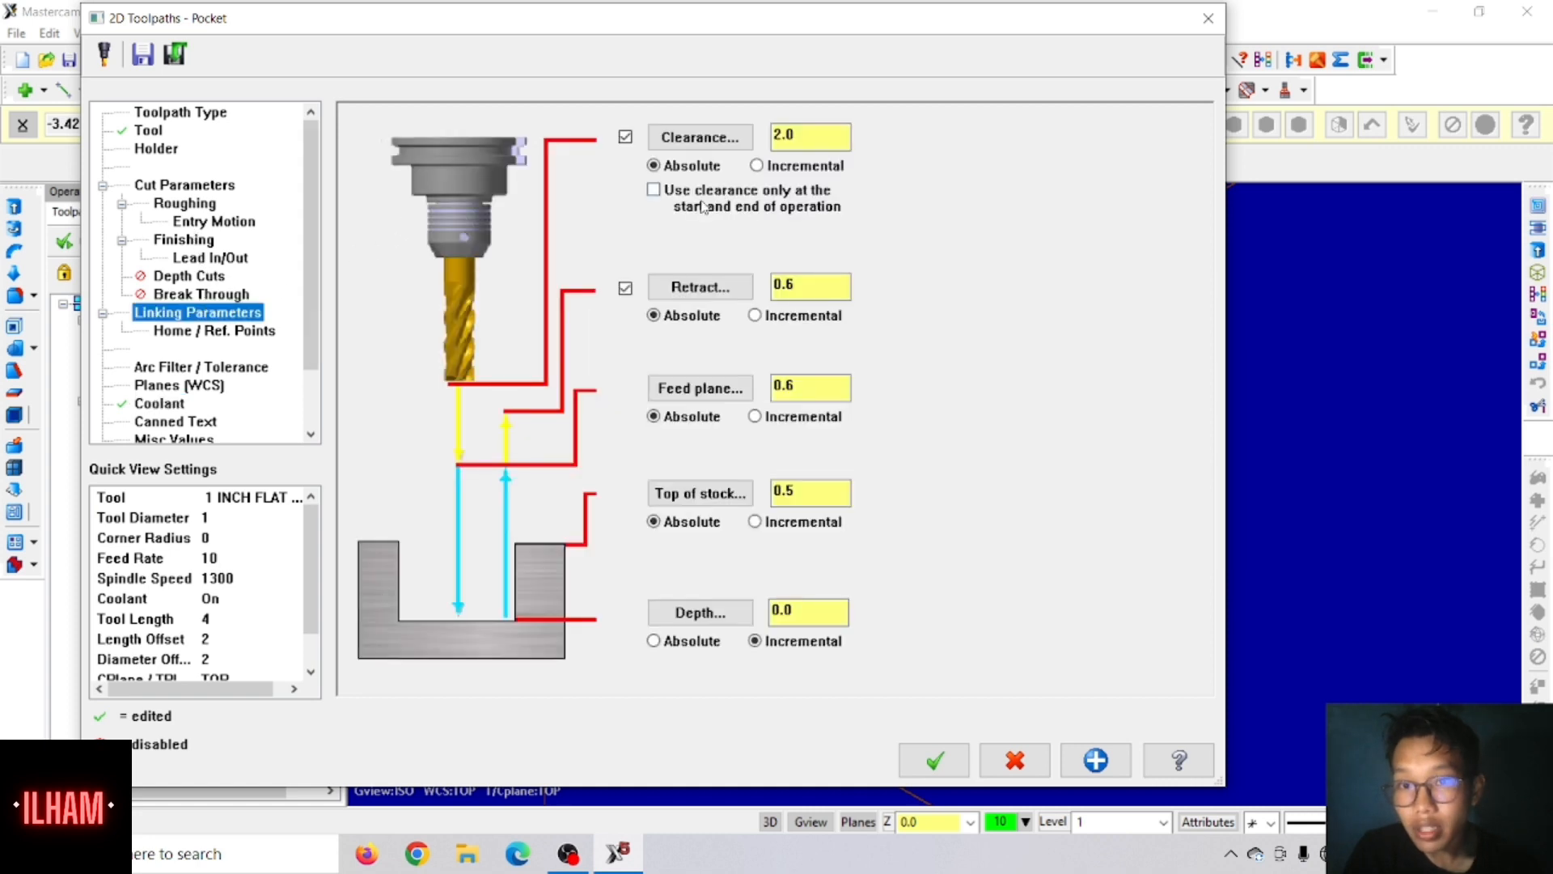
pyautogui.click(654, 642)
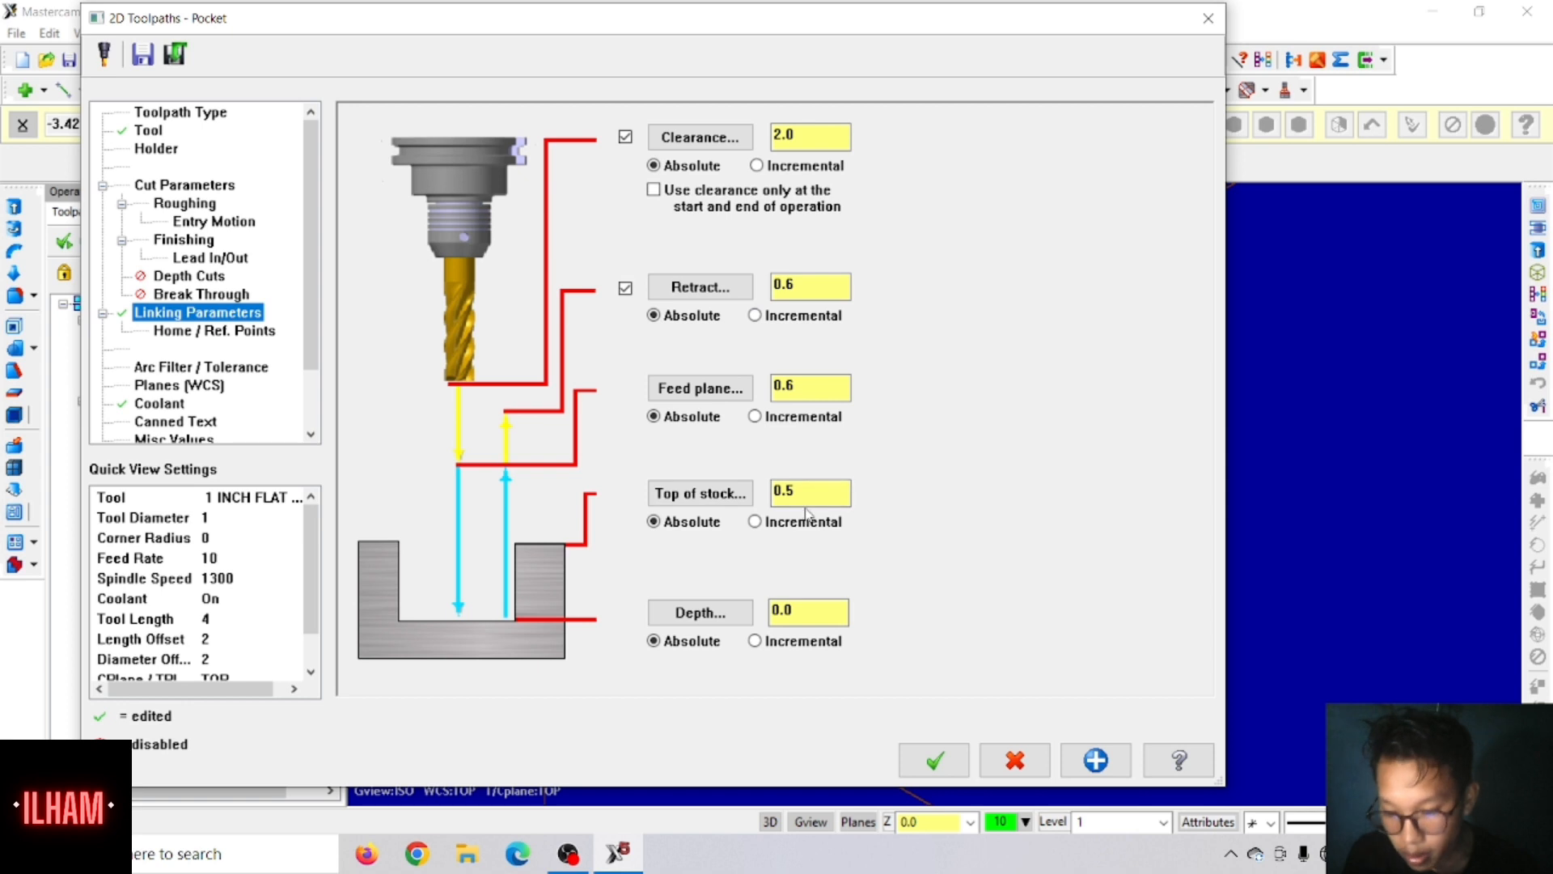
pyautogui.click(783, 494)
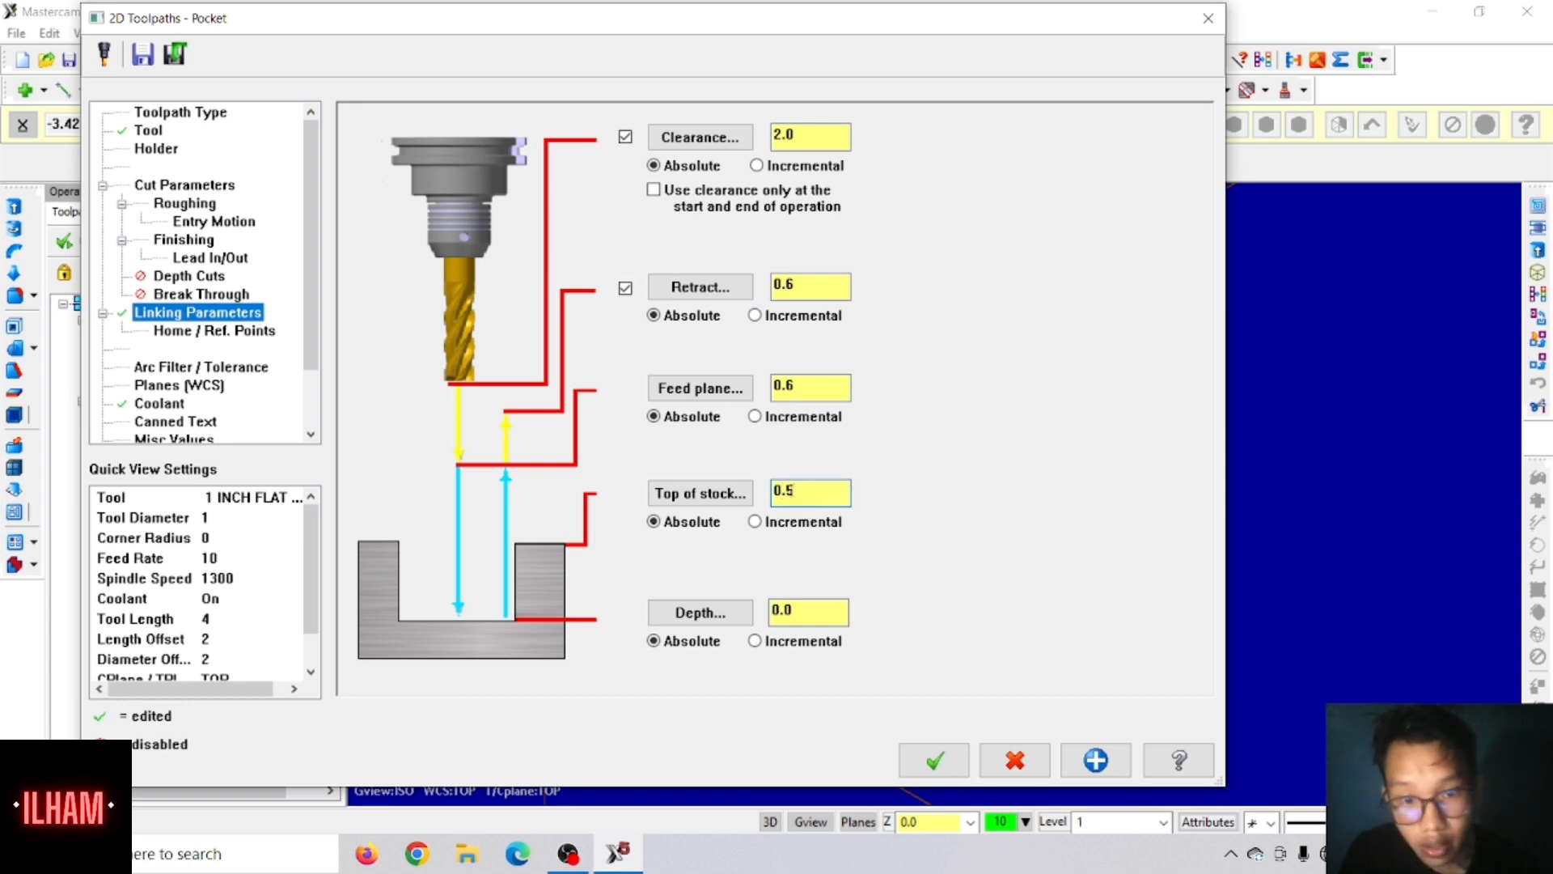
pyautogui.write('4')
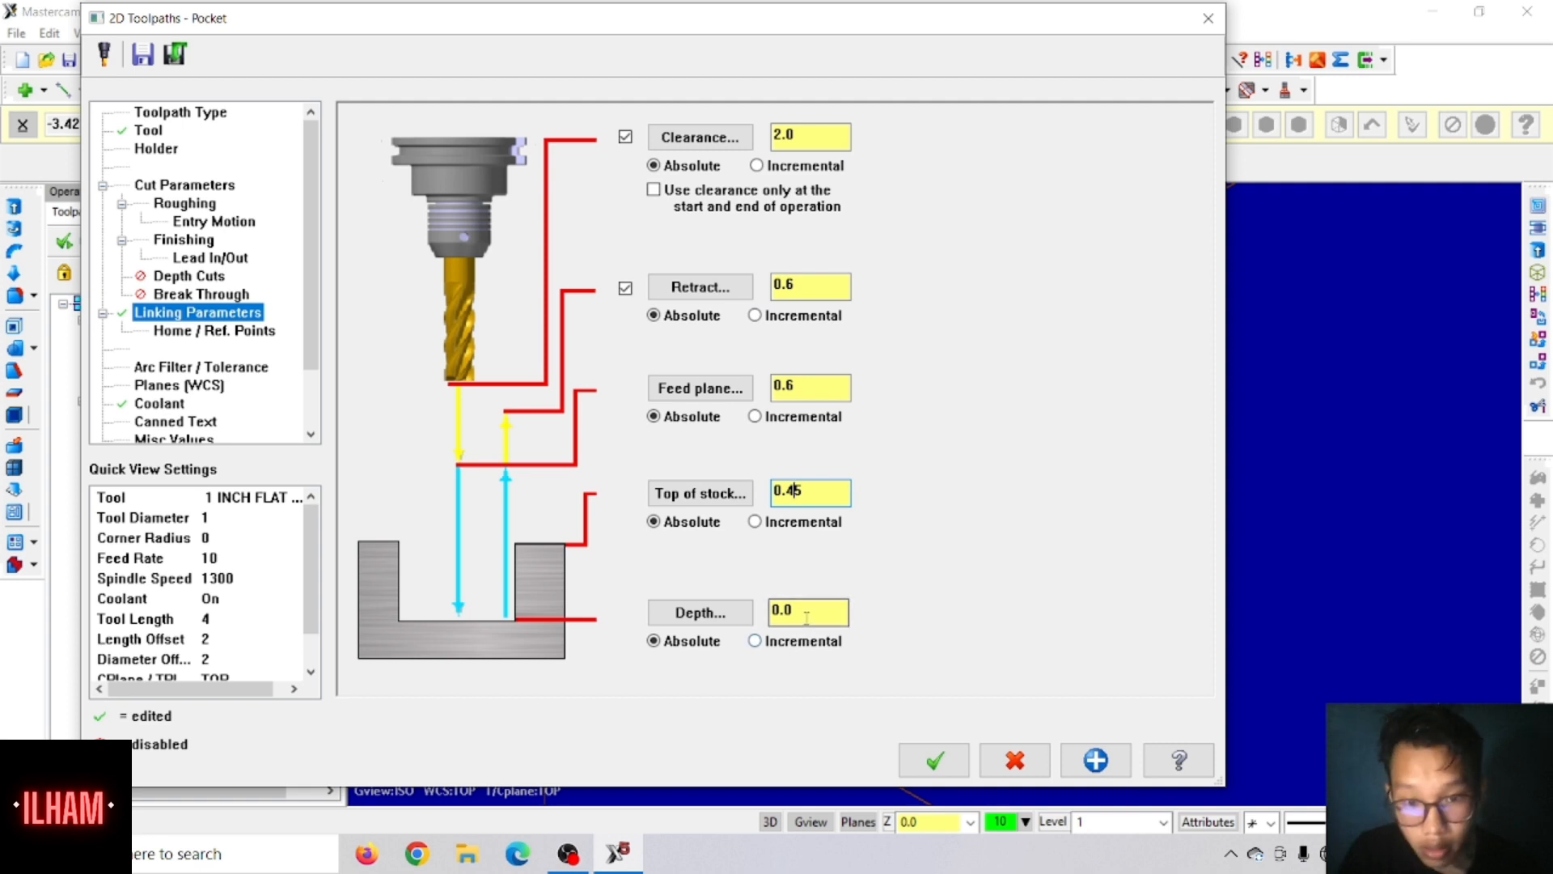
pyautogui.moveTo(809, 612); pyautogui.dragTo(752, 615)
pyautogui.write('-')
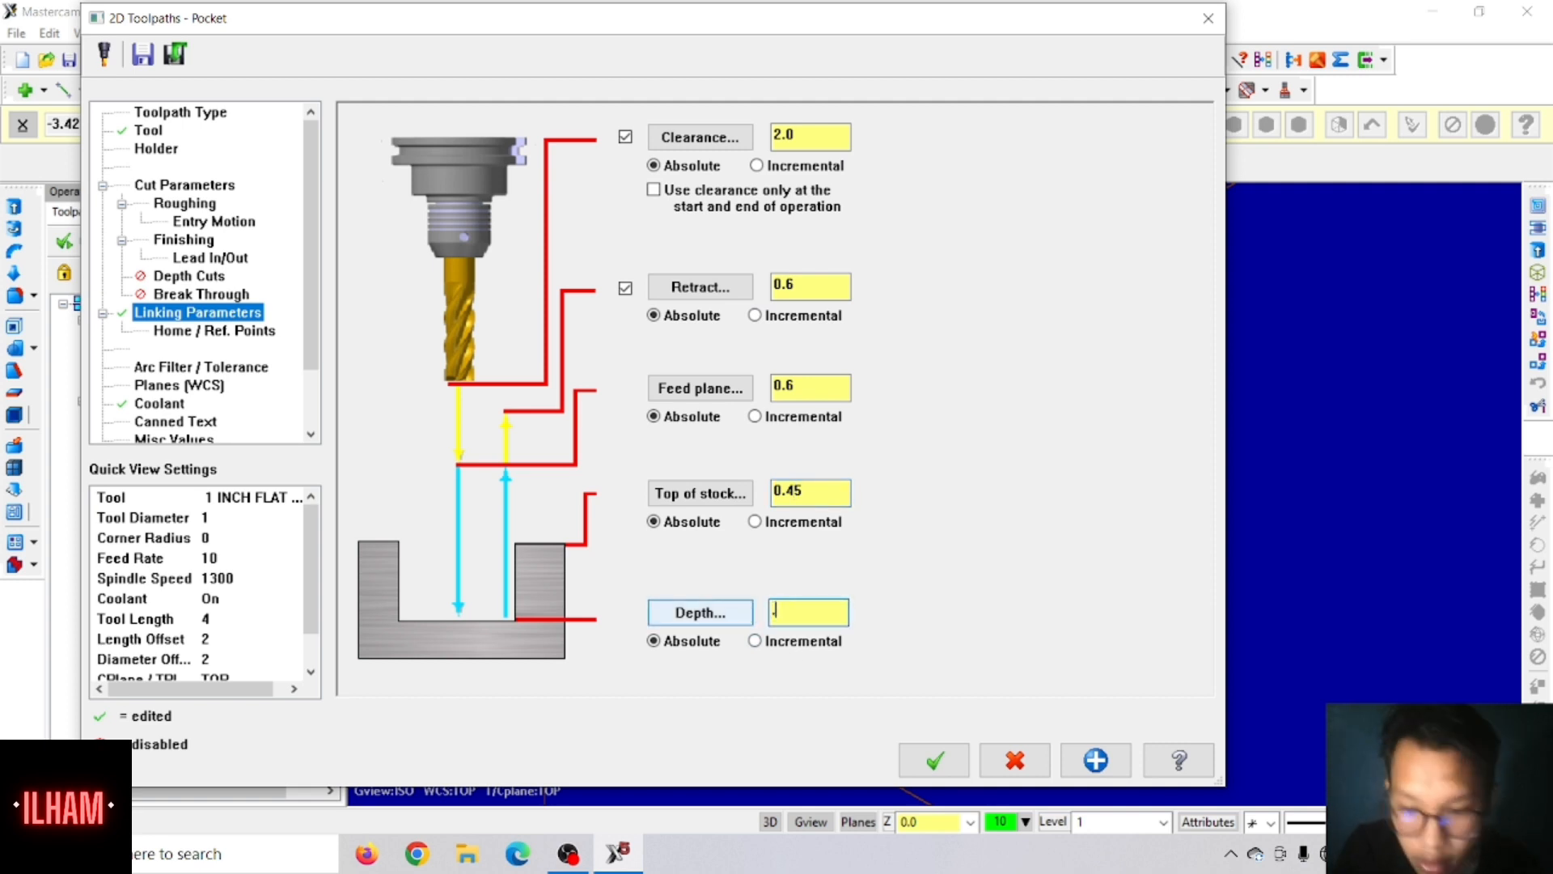
pyautogui.write('325')
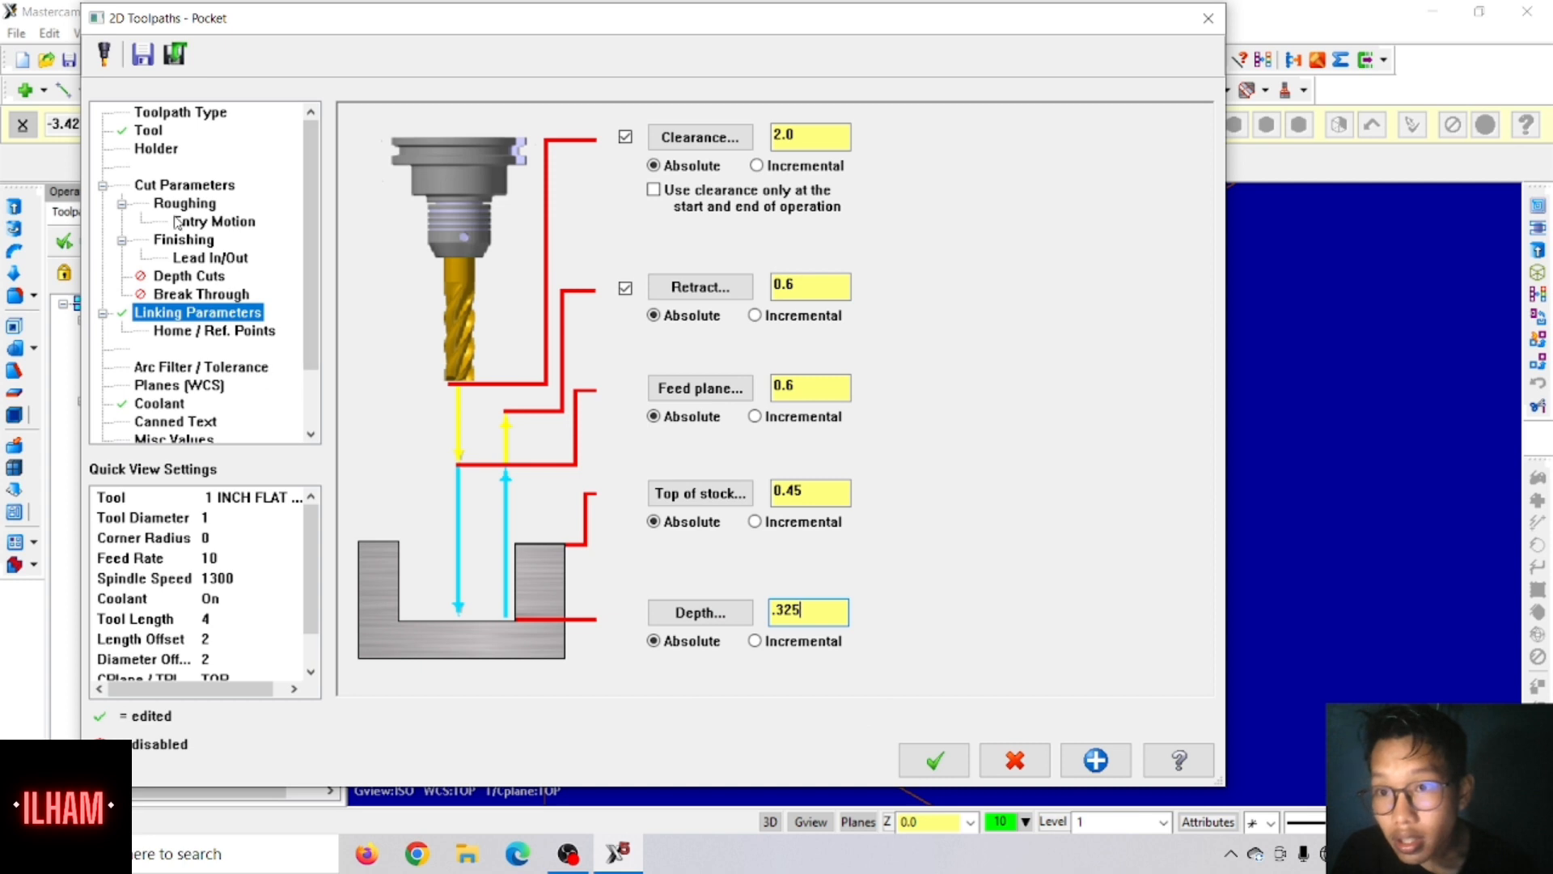
# Step: Change the pocket type to Facing in the cut parameters
pyautogui.click(183, 188)
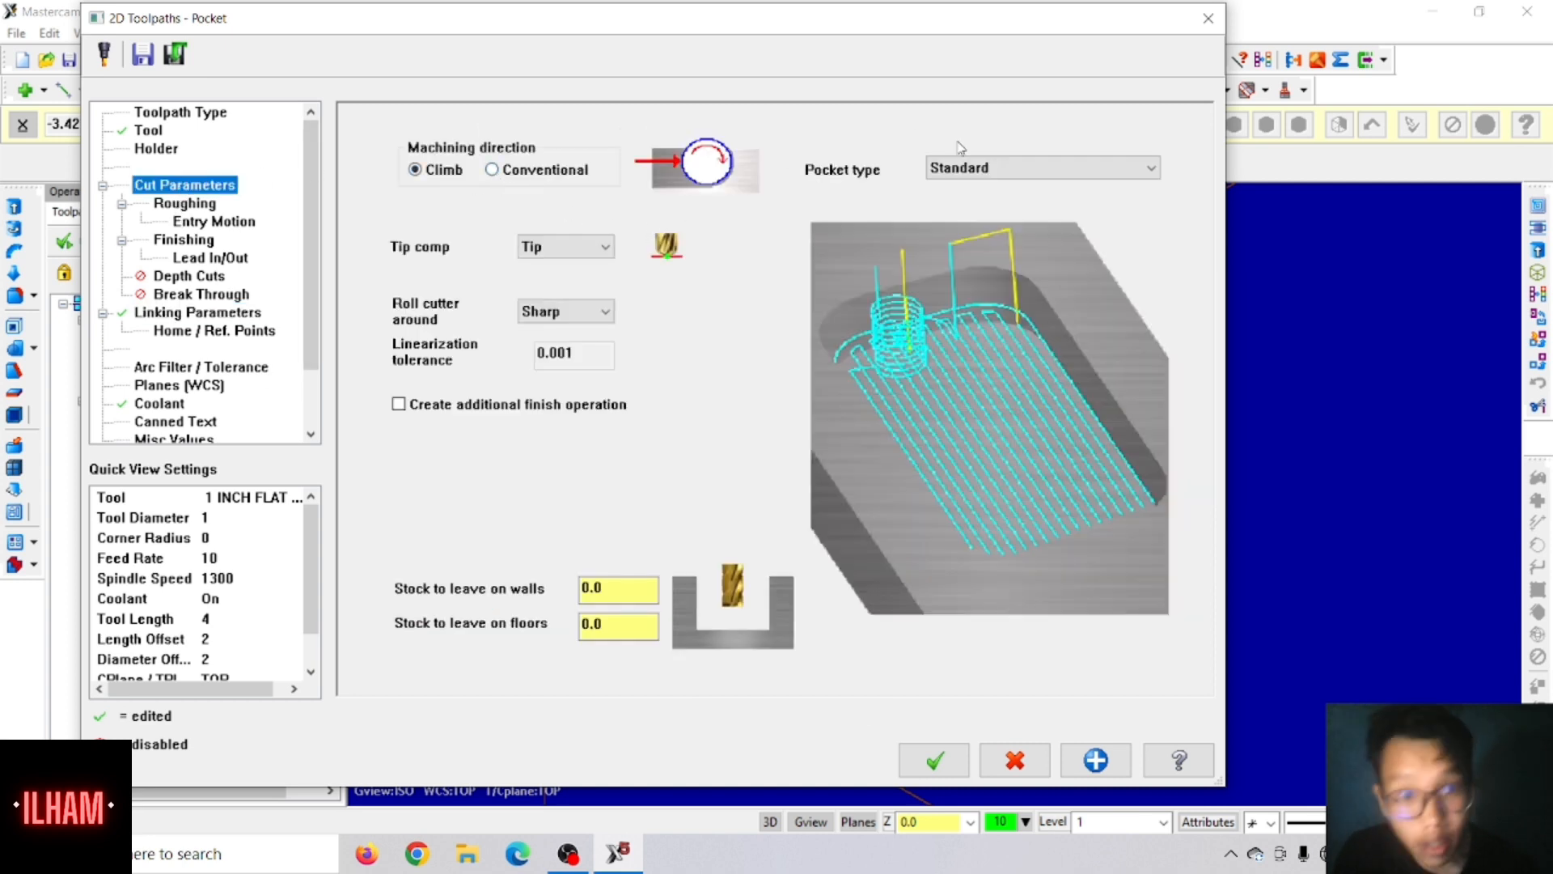
pyautogui.click(1006, 166)
pyautogui.click(979, 204)
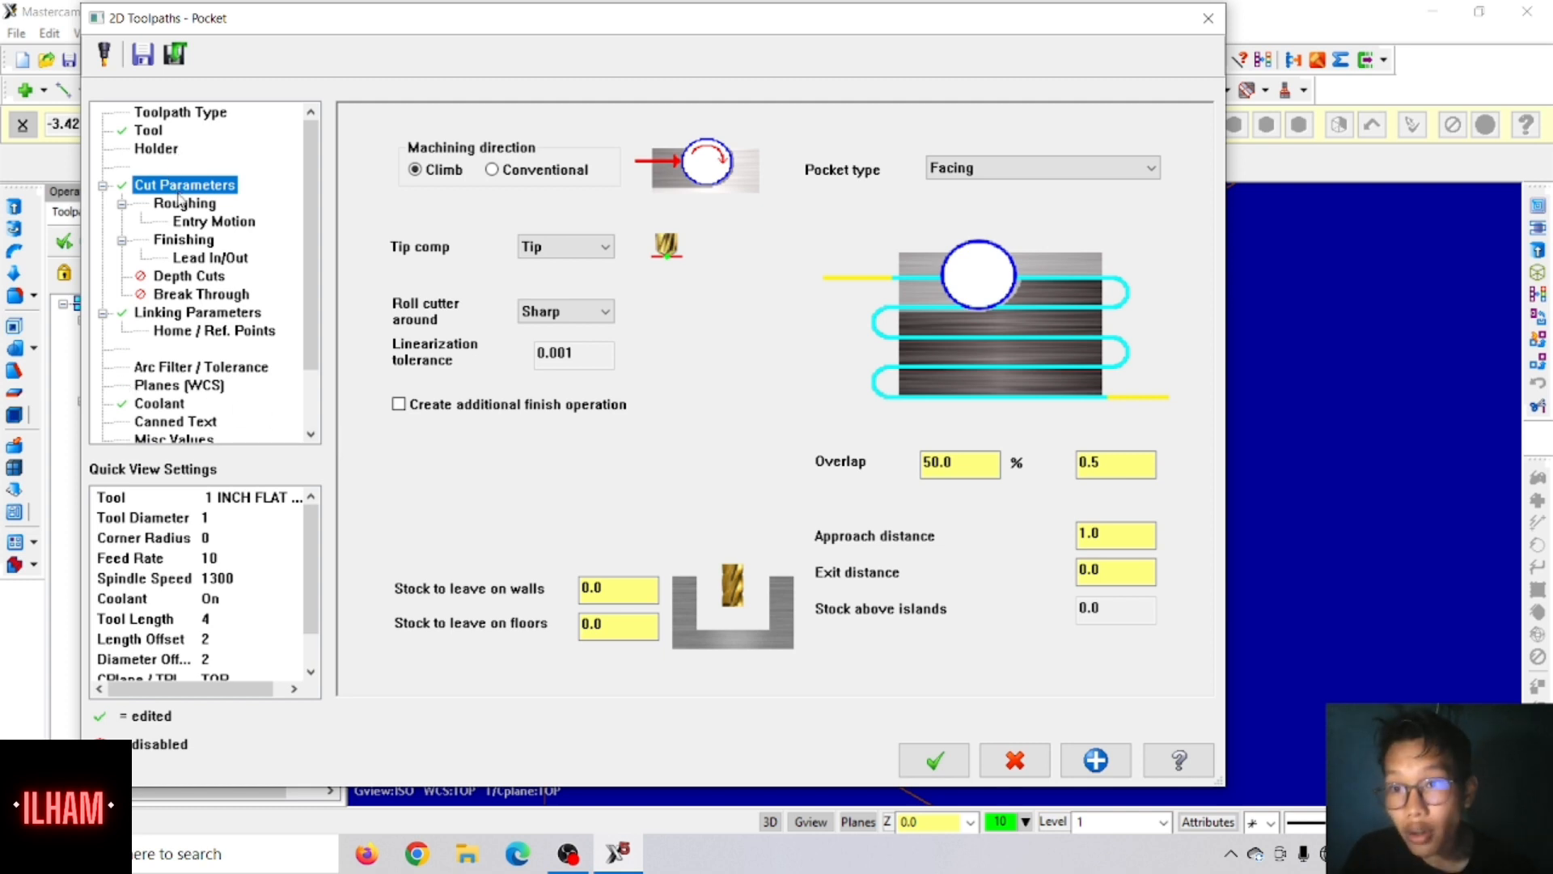
# Step: Choose the Zigzag roughing method and set the finish pass spacing to 0.03
pyautogui.click(182, 203)
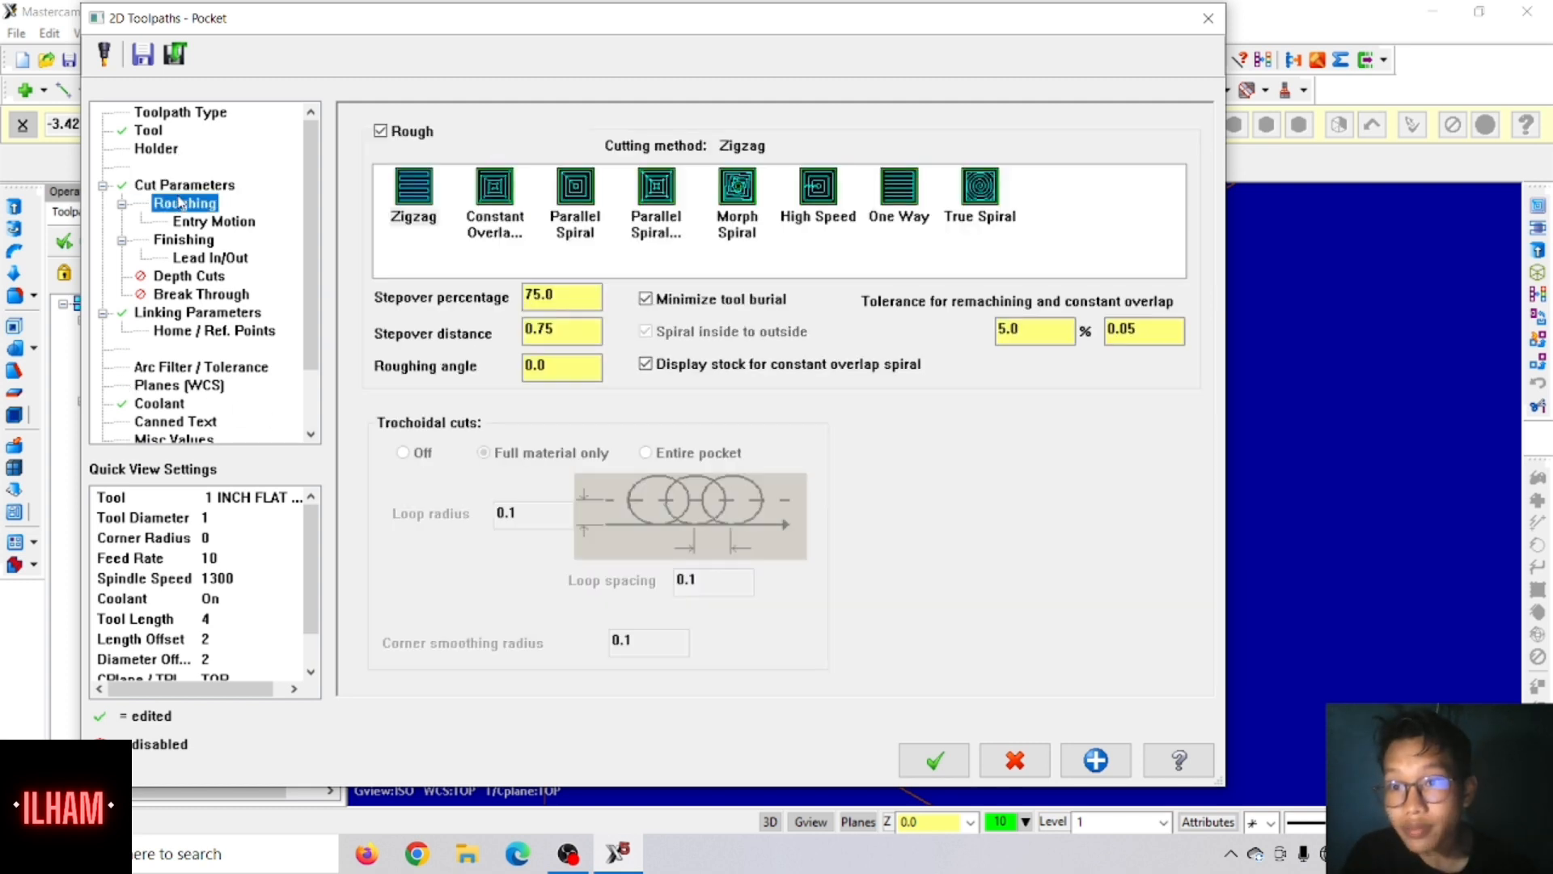
pyautogui.click(415, 203)
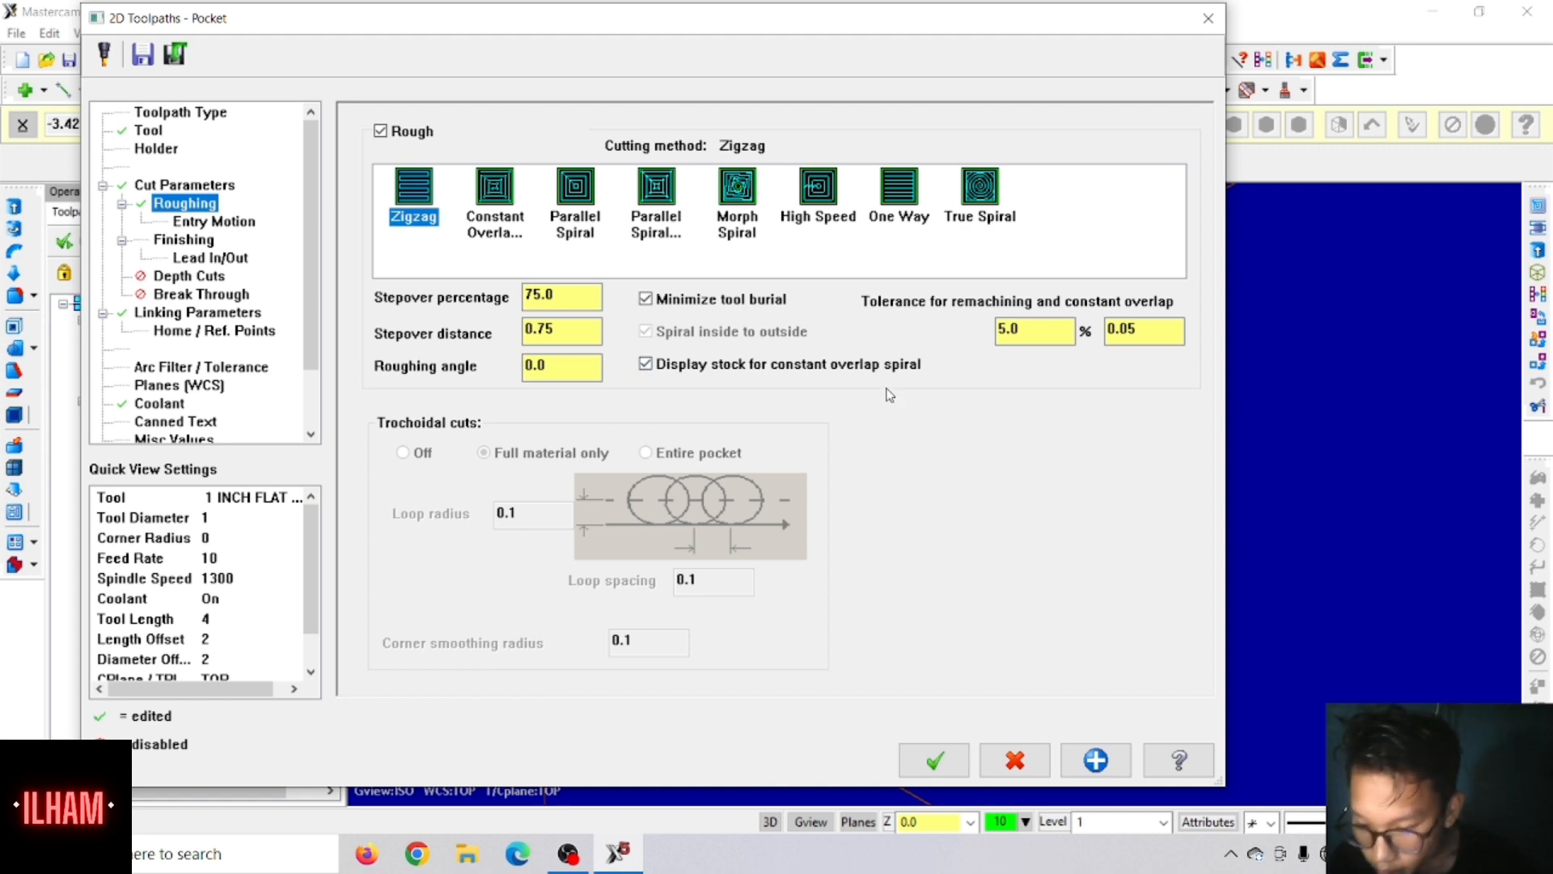
pyautogui.click(182, 241)
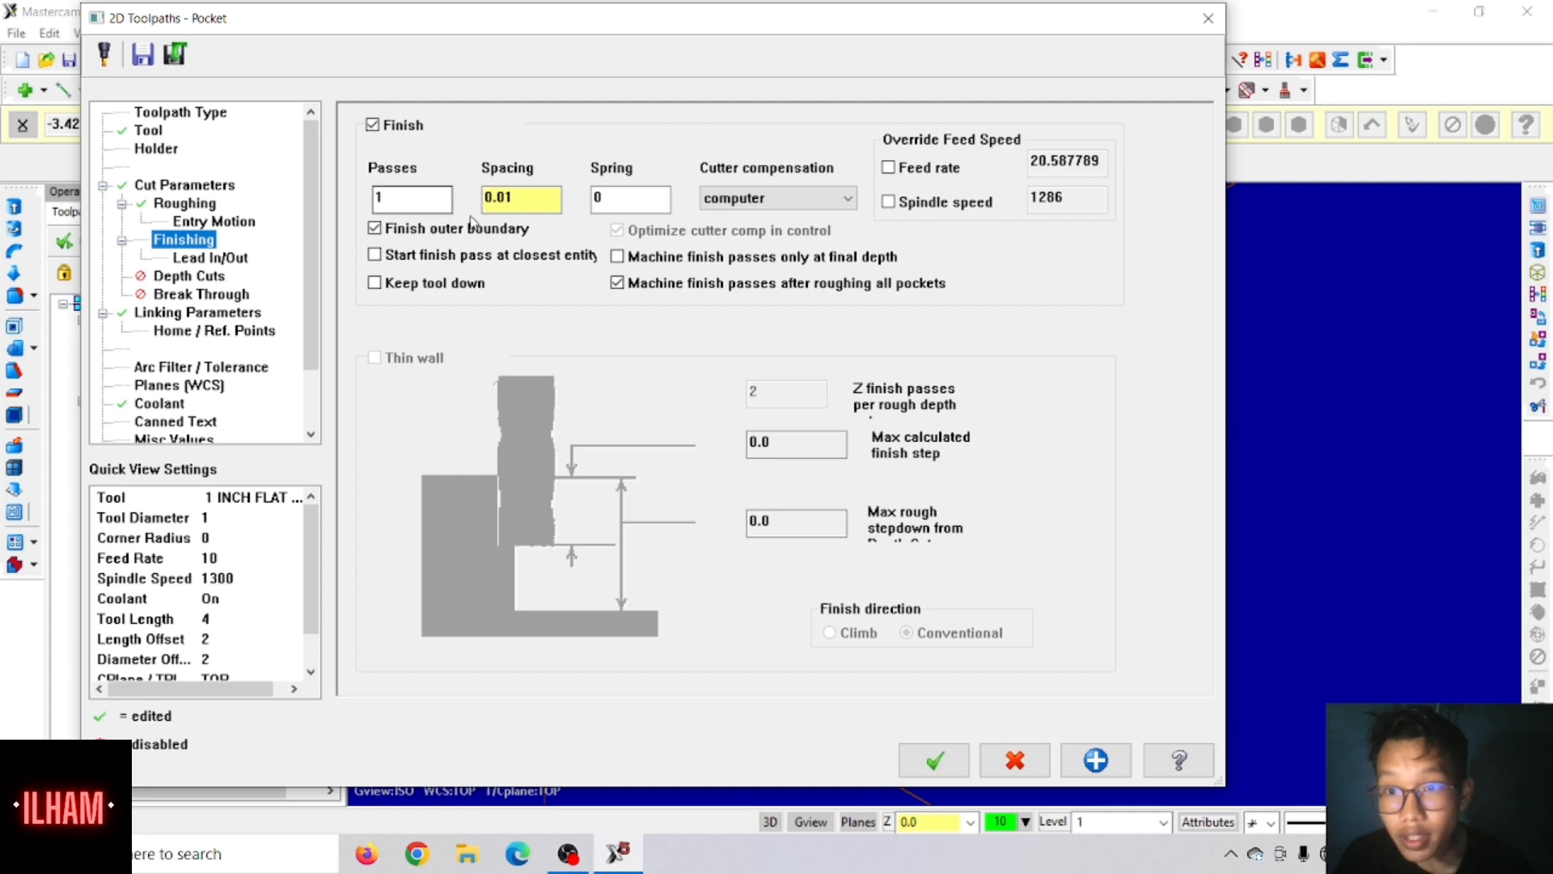
pyautogui.click(521, 202)
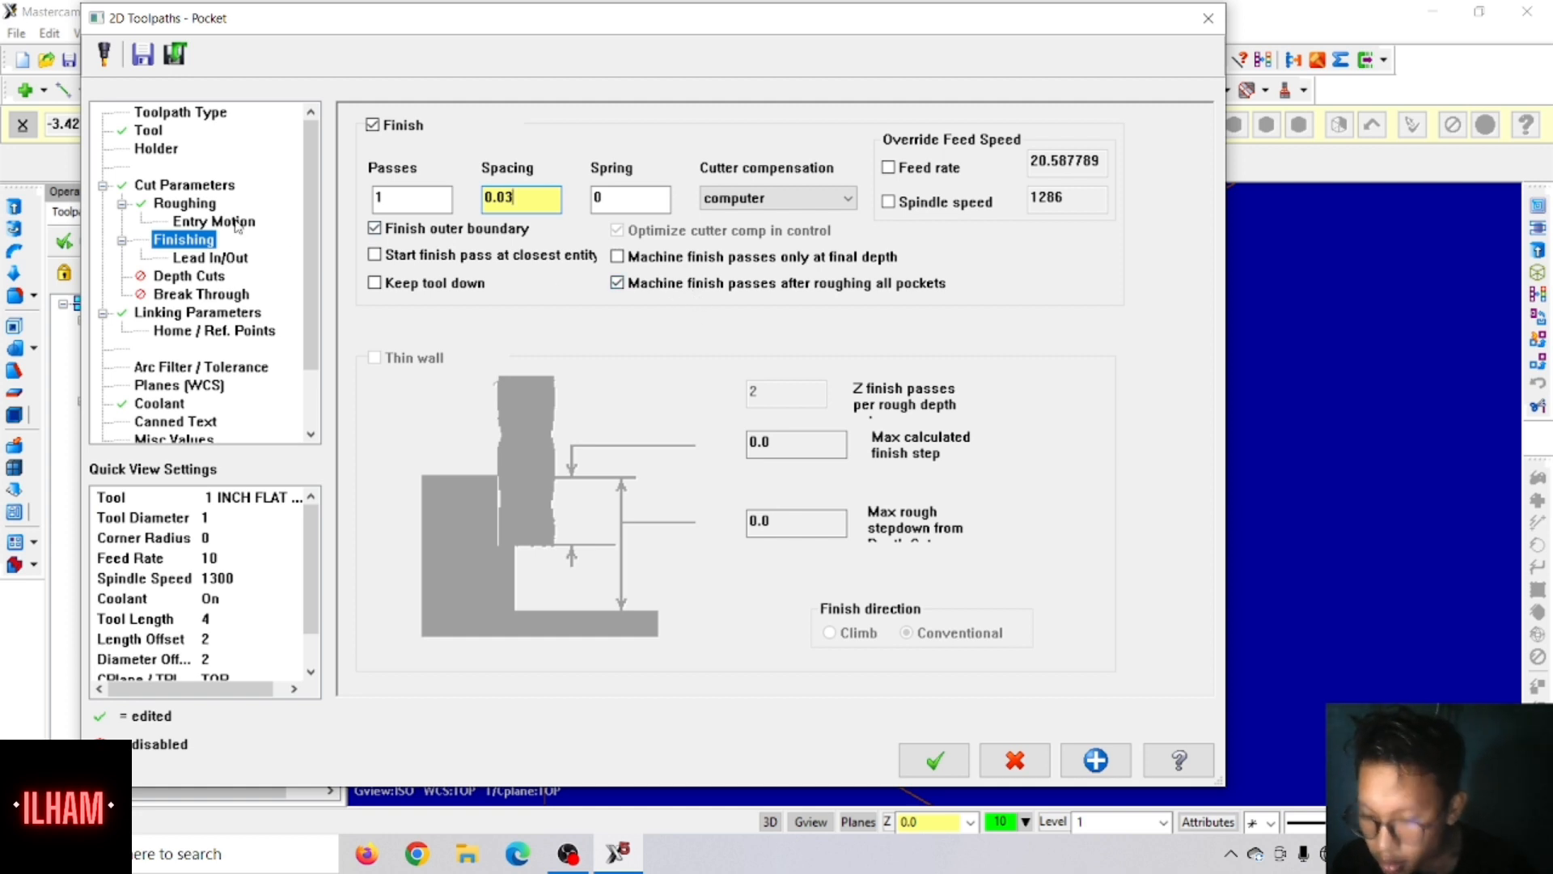
# Step: Set the lead-in line length and arc radius to 75%, copy them to the lead-out and generate the pocket toolpath
pyautogui.click(212, 255)
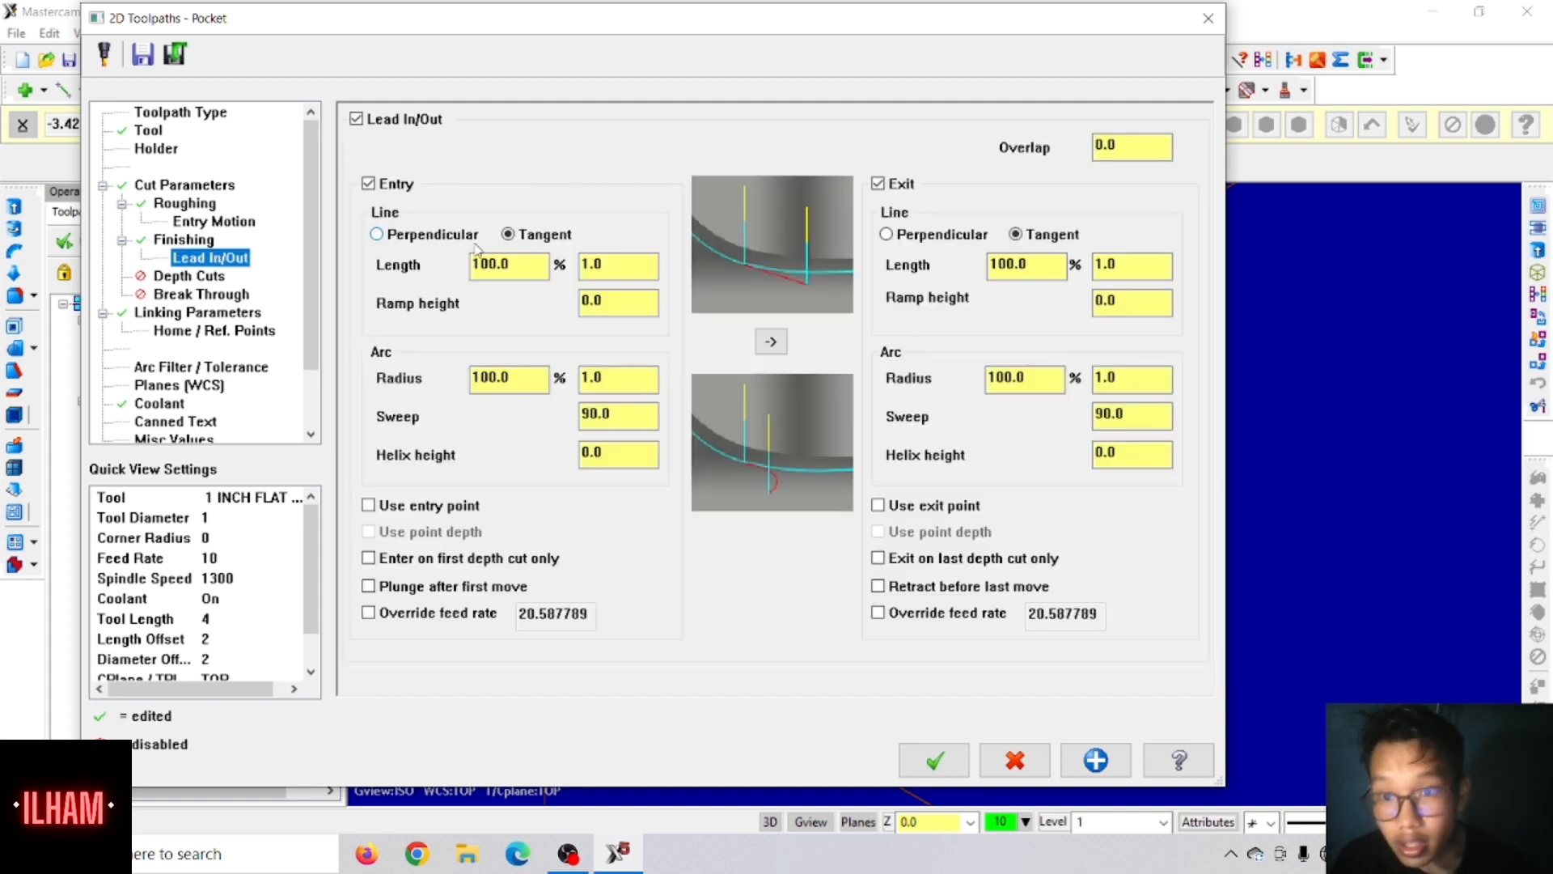
pyautogui.doubleClick(514, 274)
pyautogui.write('75')
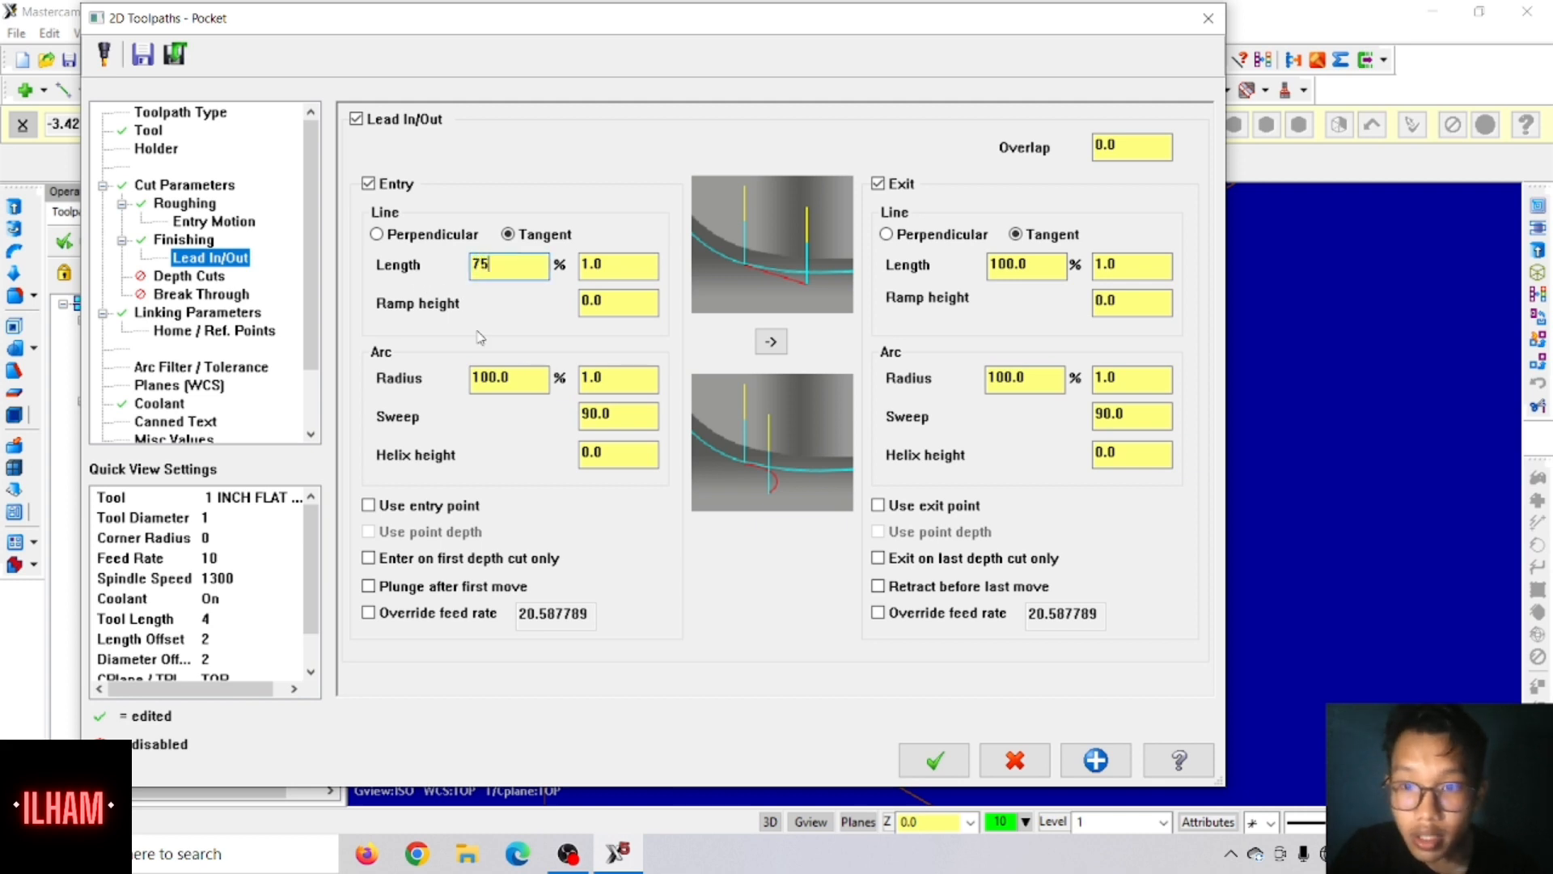
pyautogui.doubleClick(514, 378)
pyautogui.write('75')
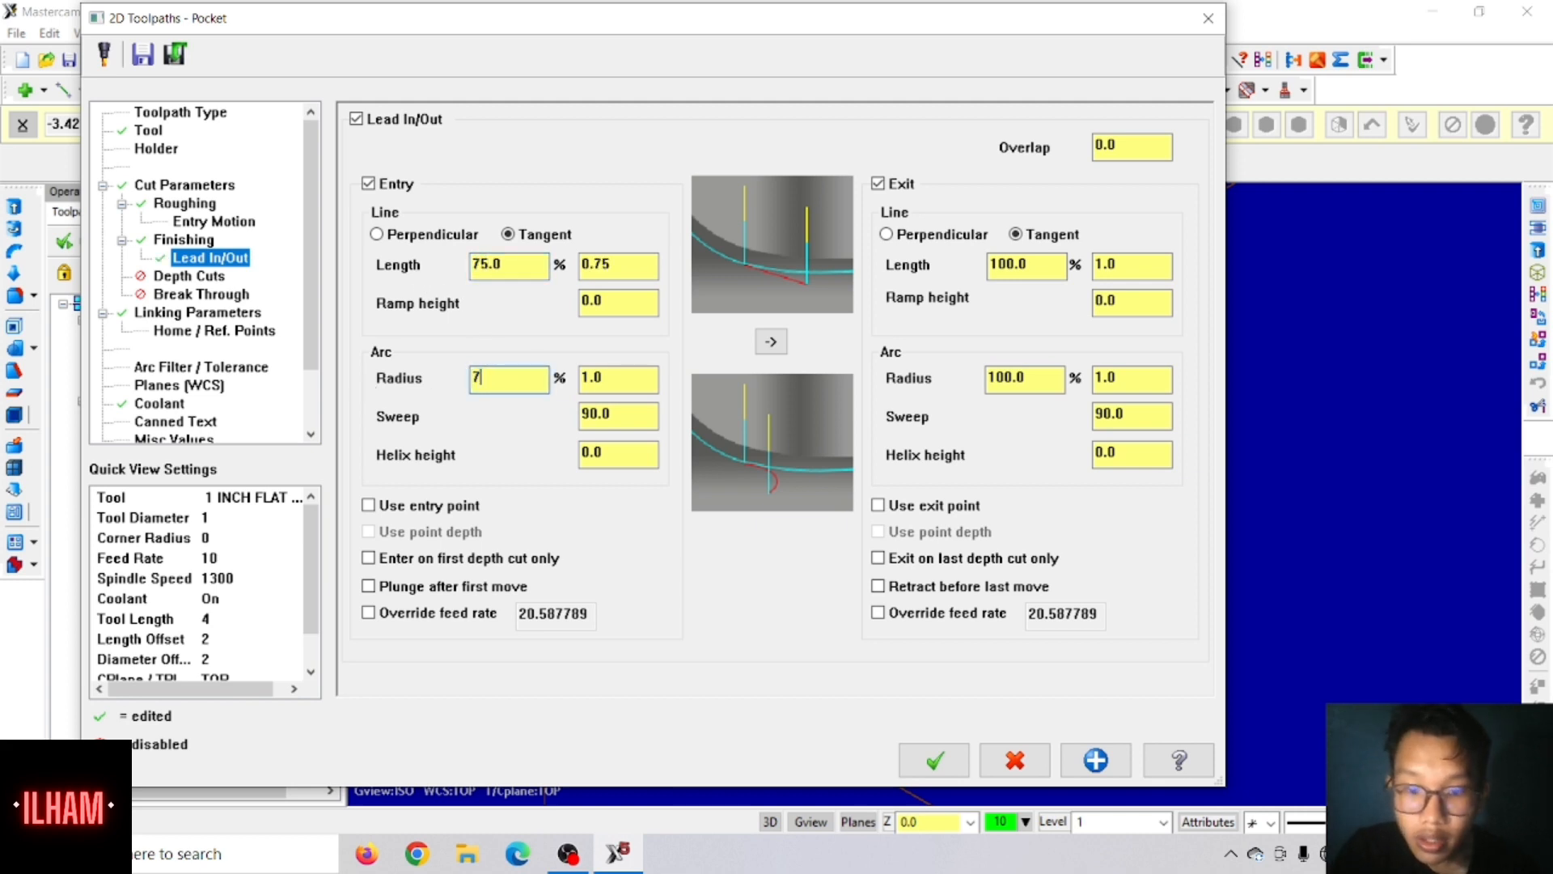
pyautogui.click(771, 343)
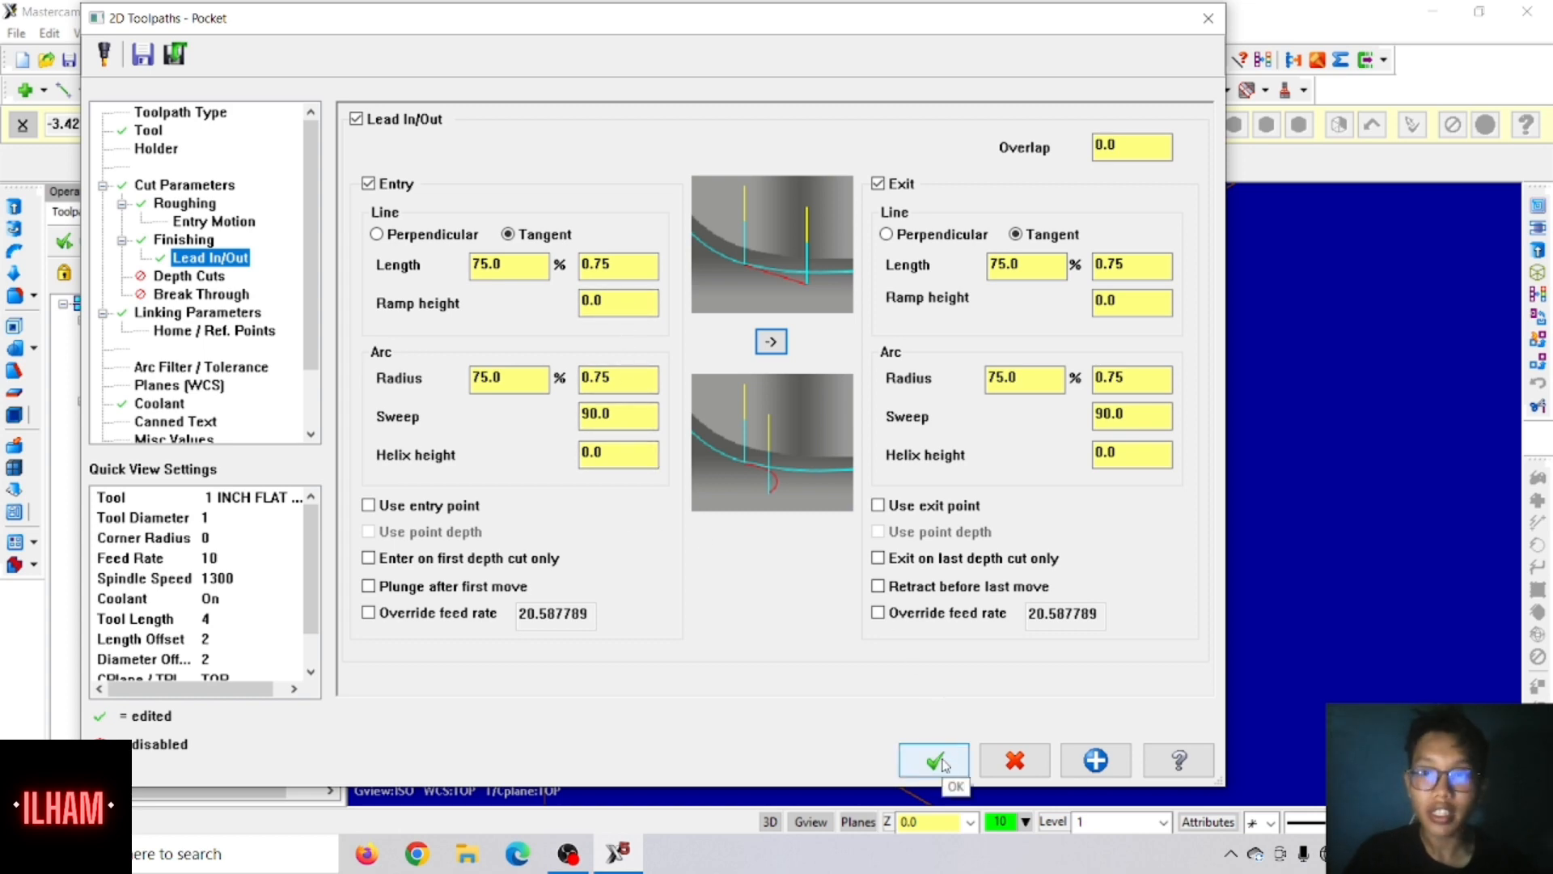
pyautogui.click(936, 761)
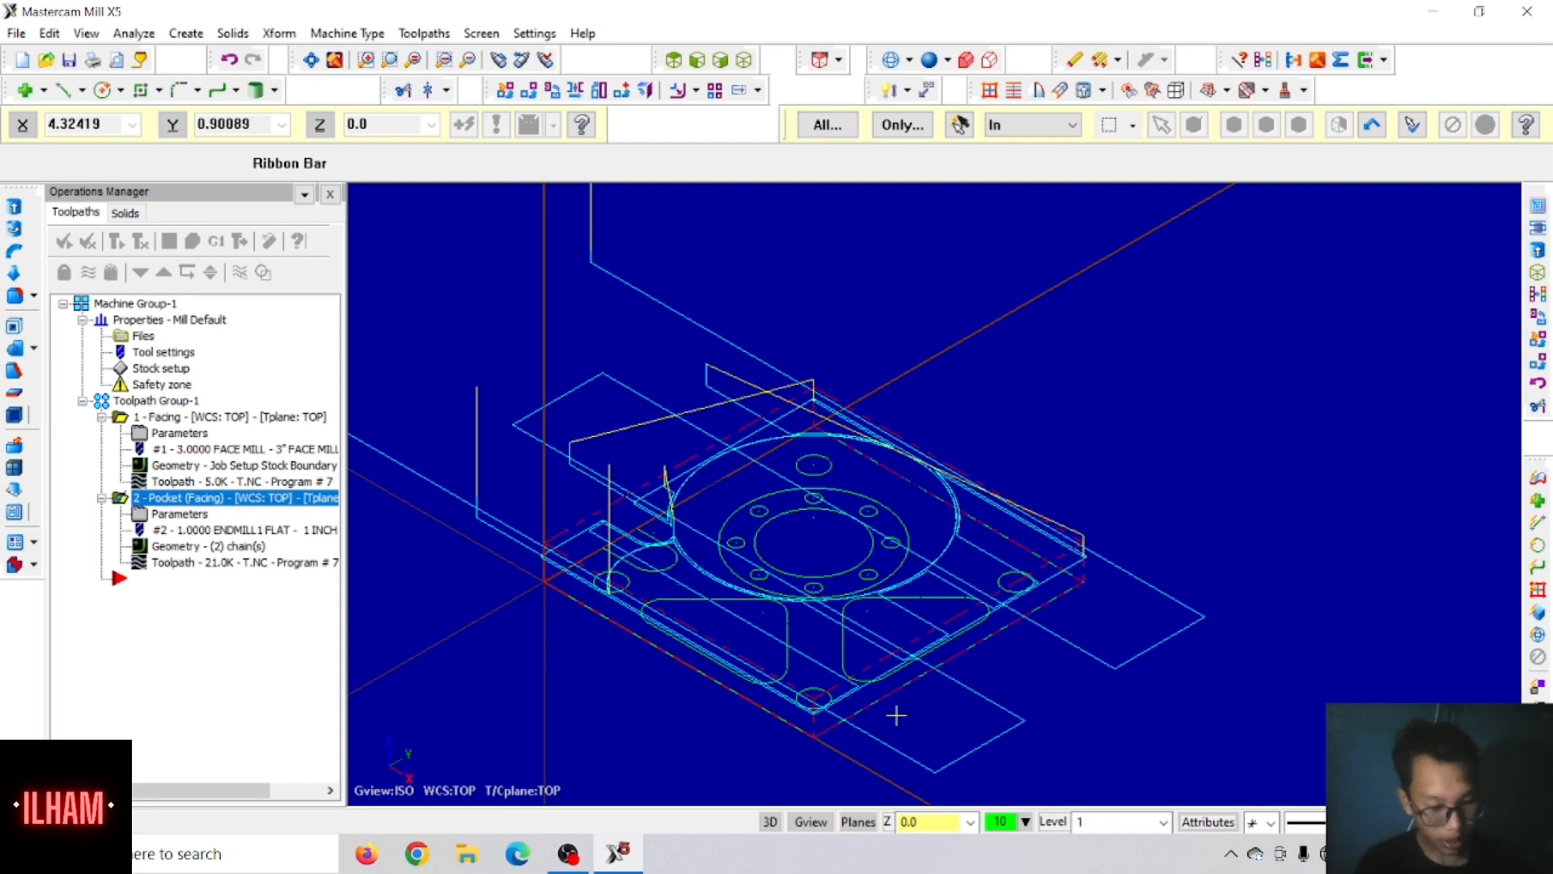
# Step: Start a Drill toolpath on the plate's four 0.375 corner holes, selecting them by masking on one matching arc
pyautogui.click(416, 31)
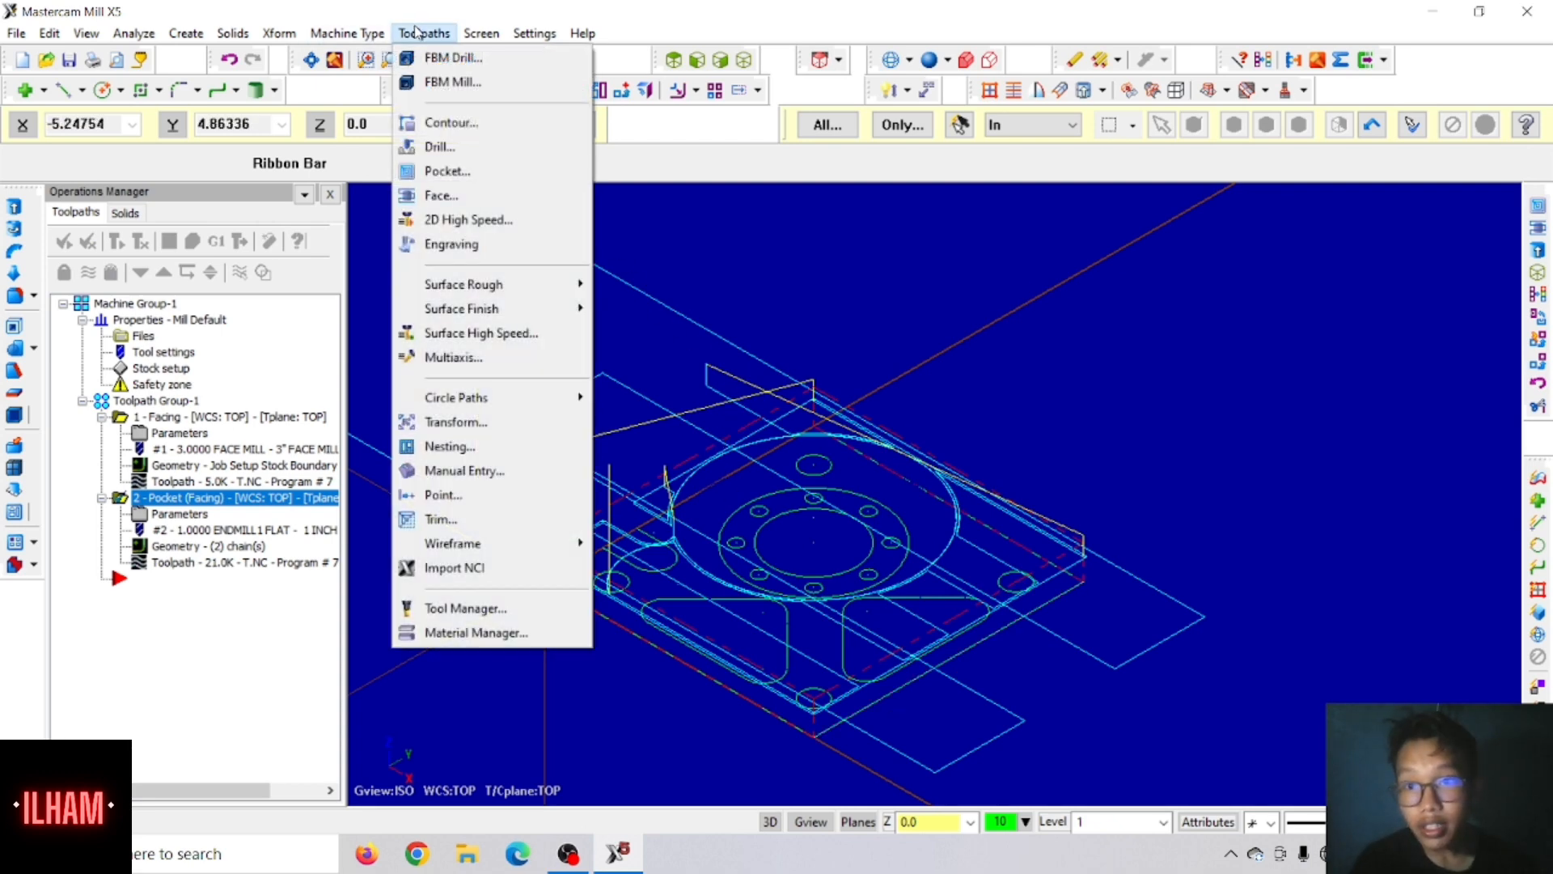
pyautogui.click(441, 148)
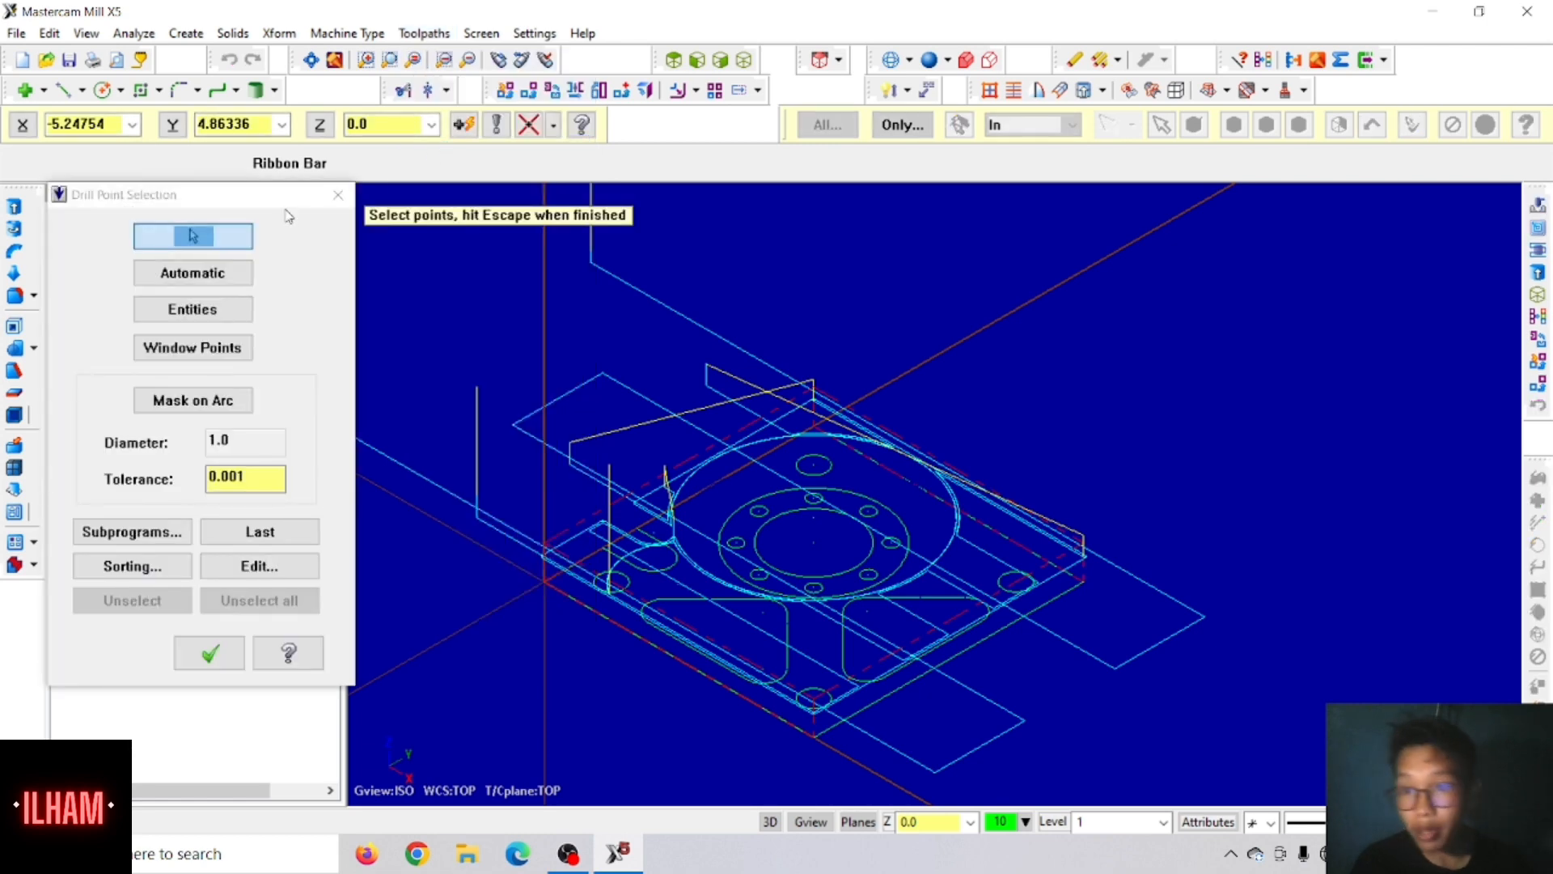
pyautogui.click(220, 405)
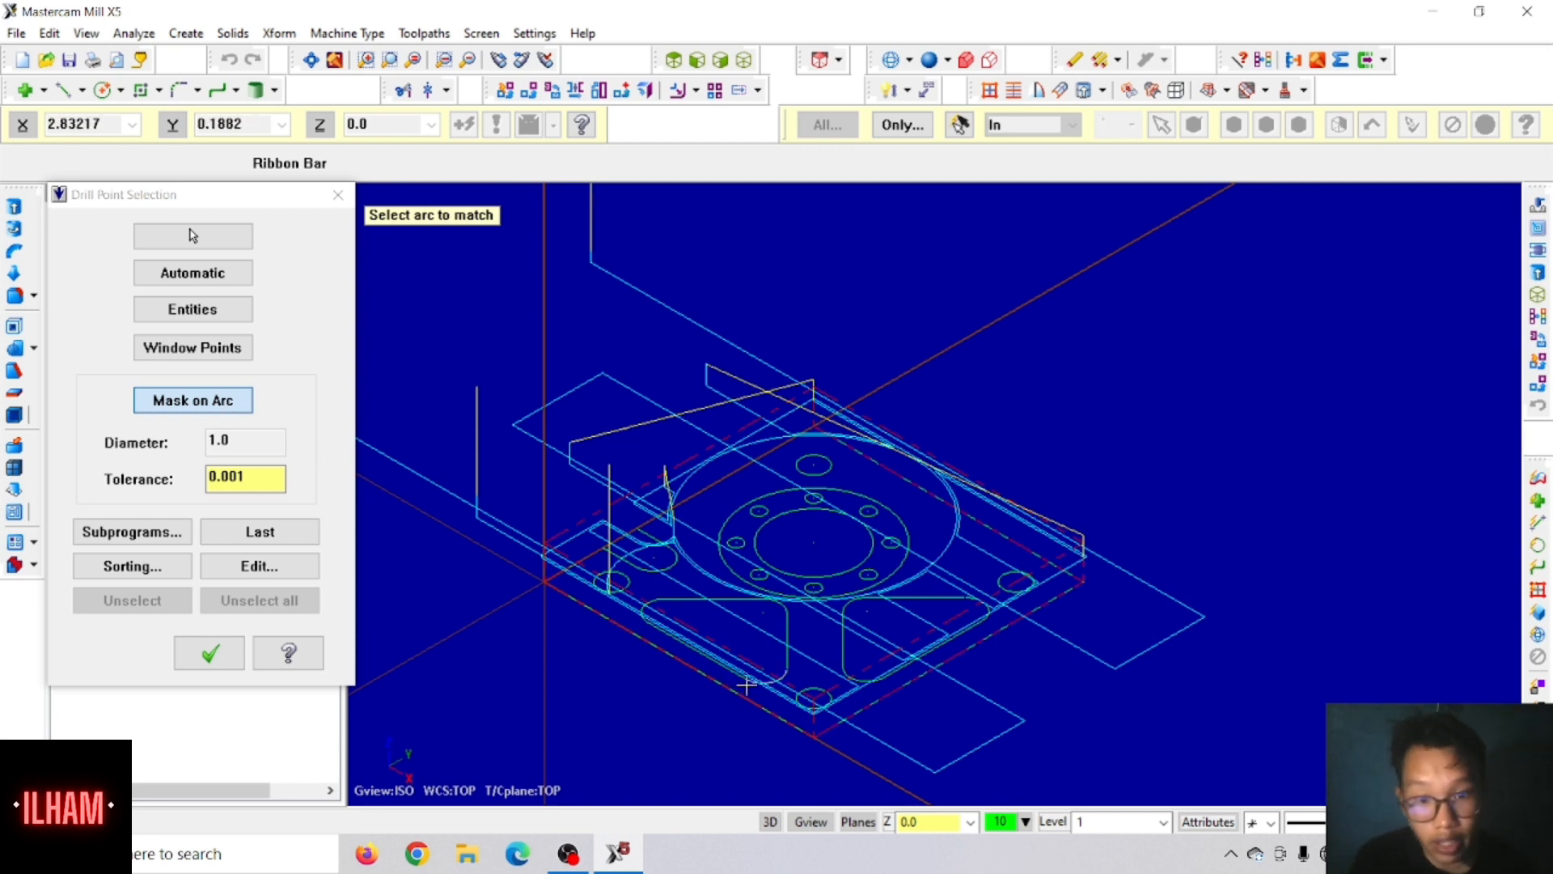
pyautogui.click(818, 684)
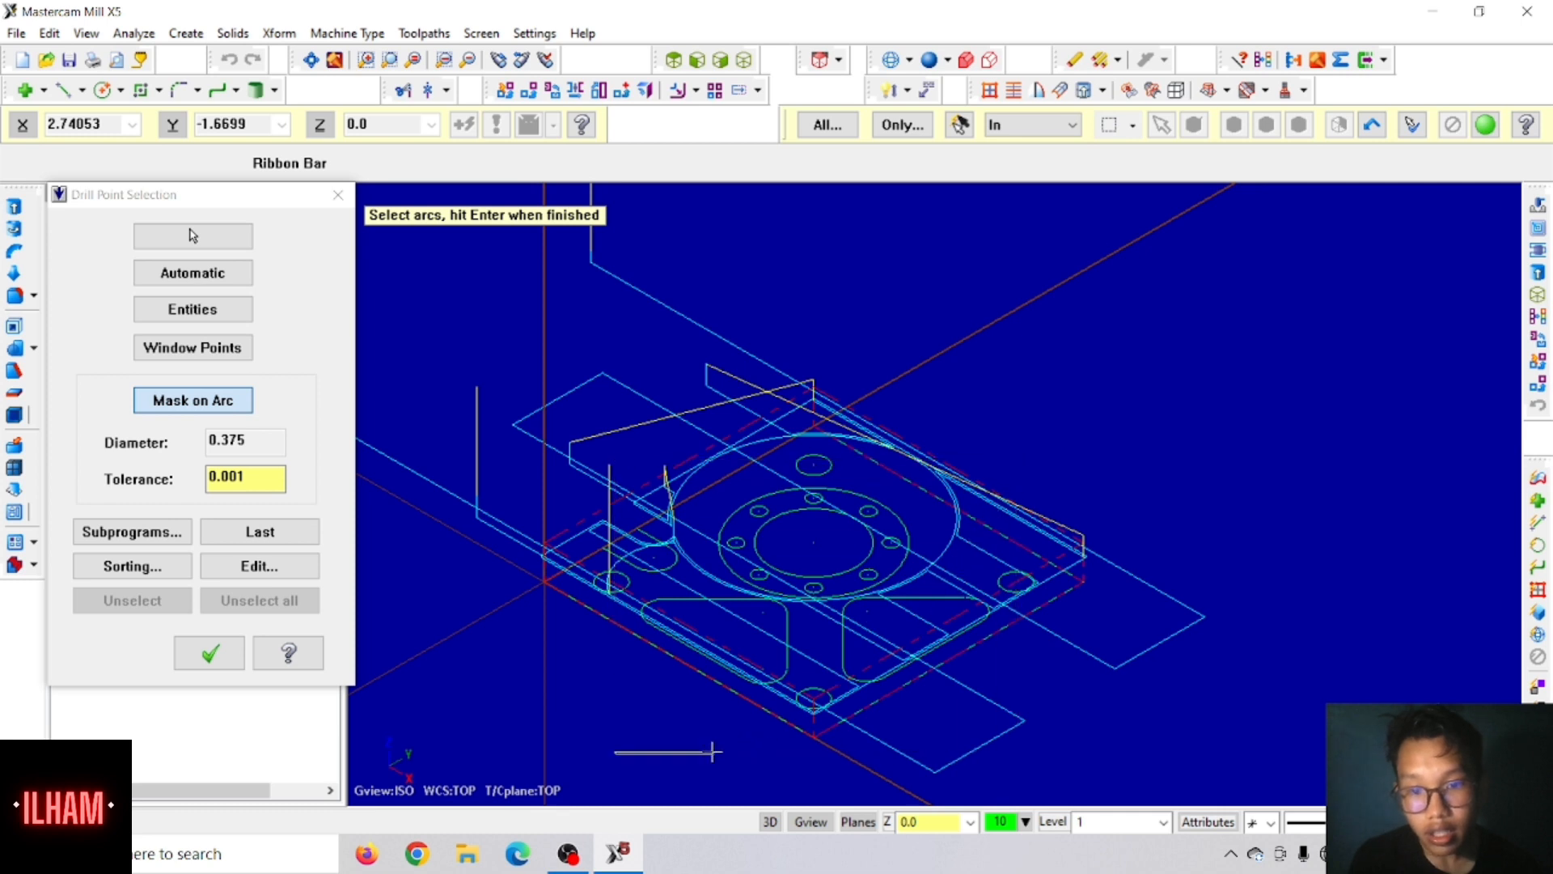
pyautogui.moveTo(585, 781); pyautogui.dragTo(1085, 374)
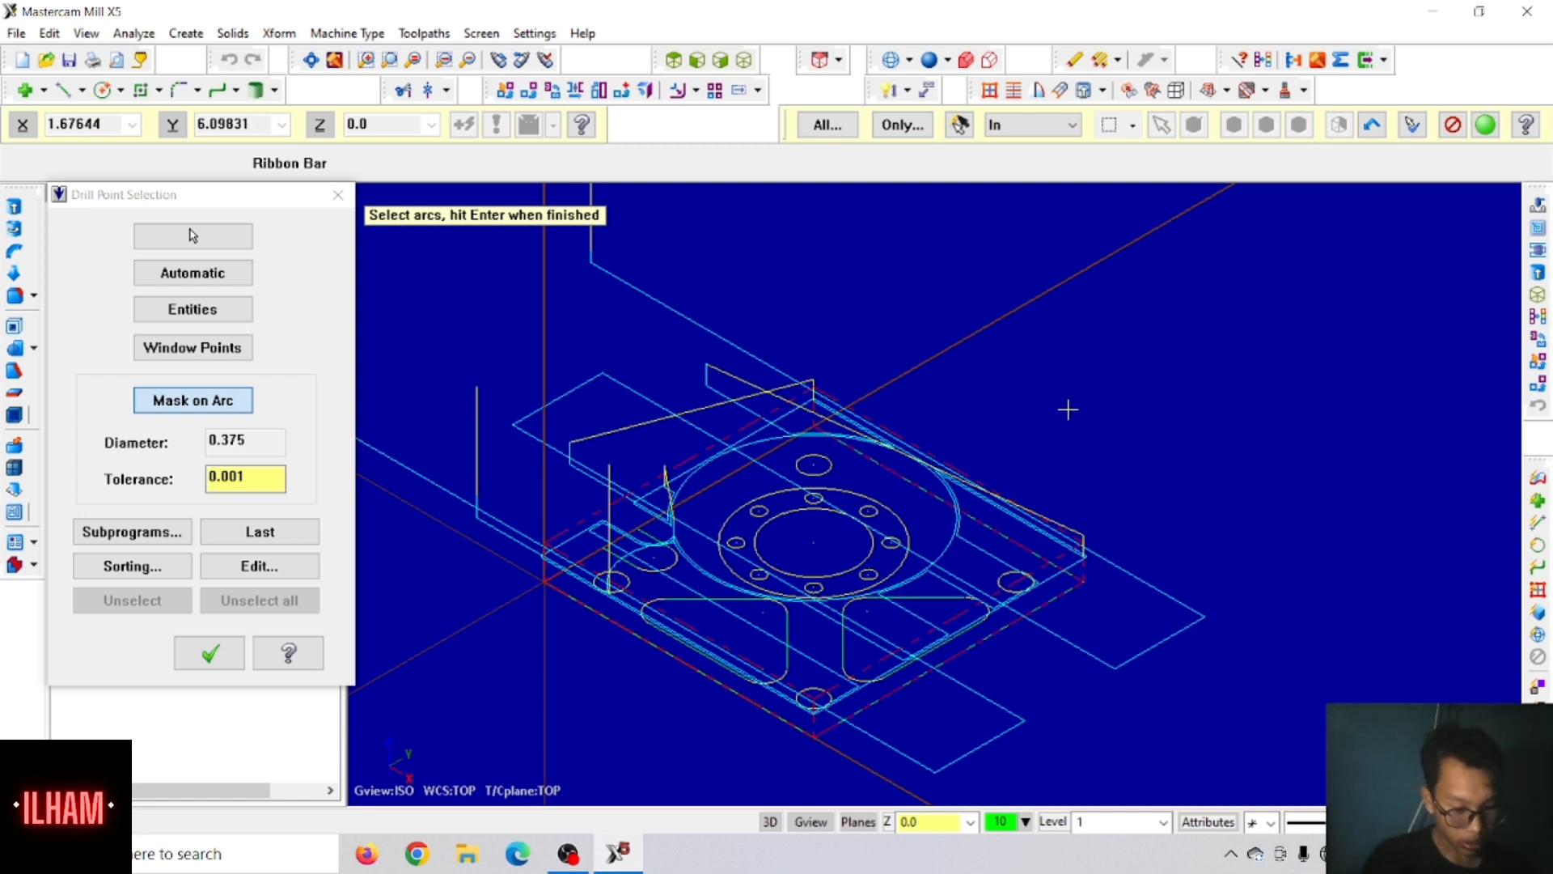
pyautogui.press('Return')
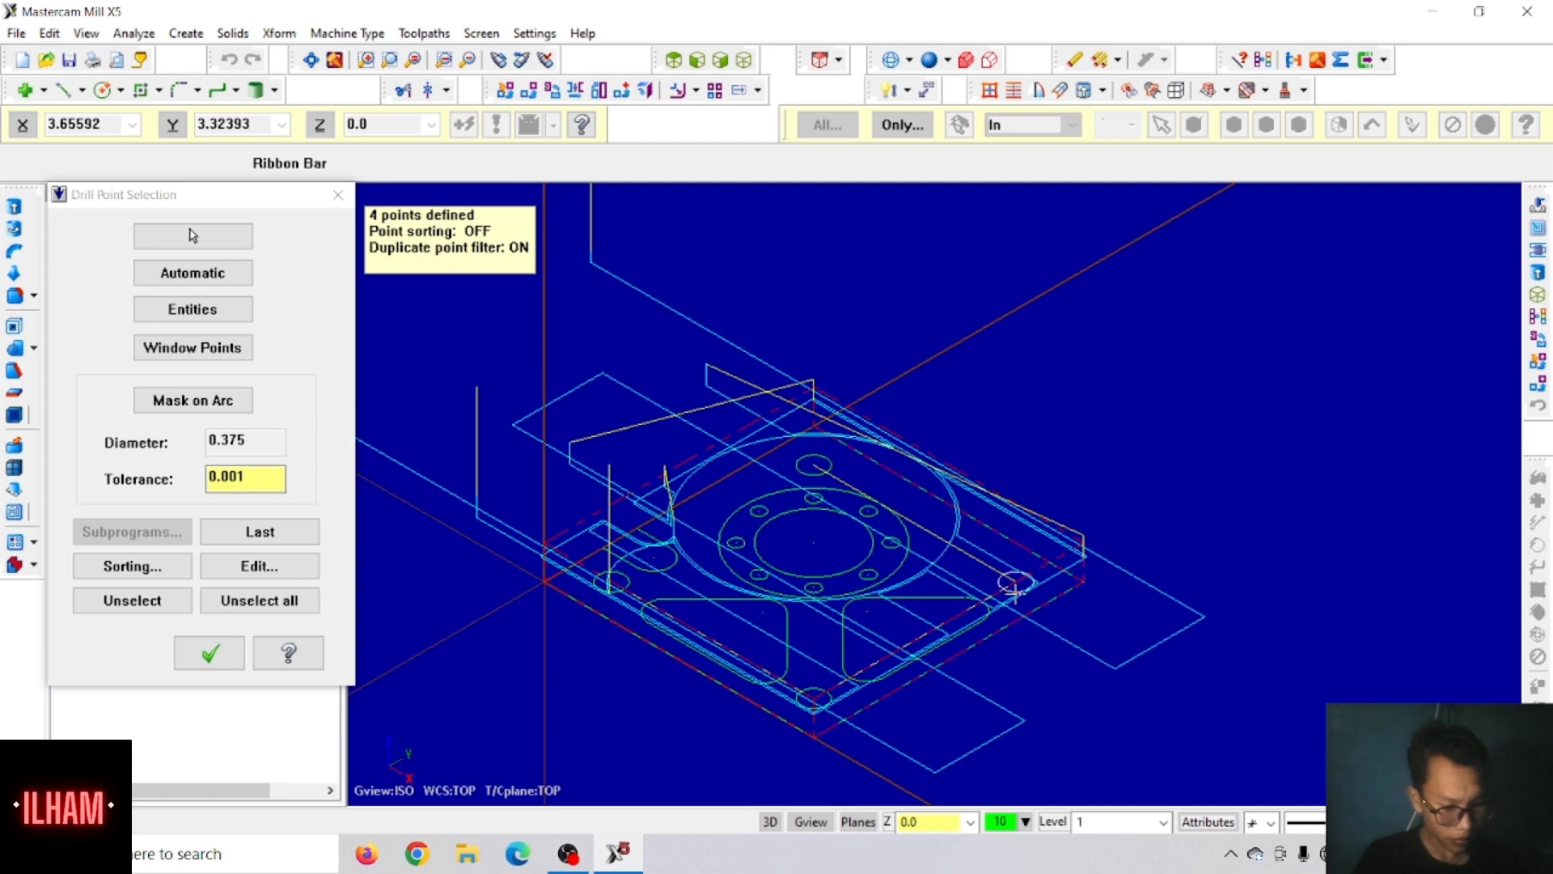
pyautogui.click(210, 655)
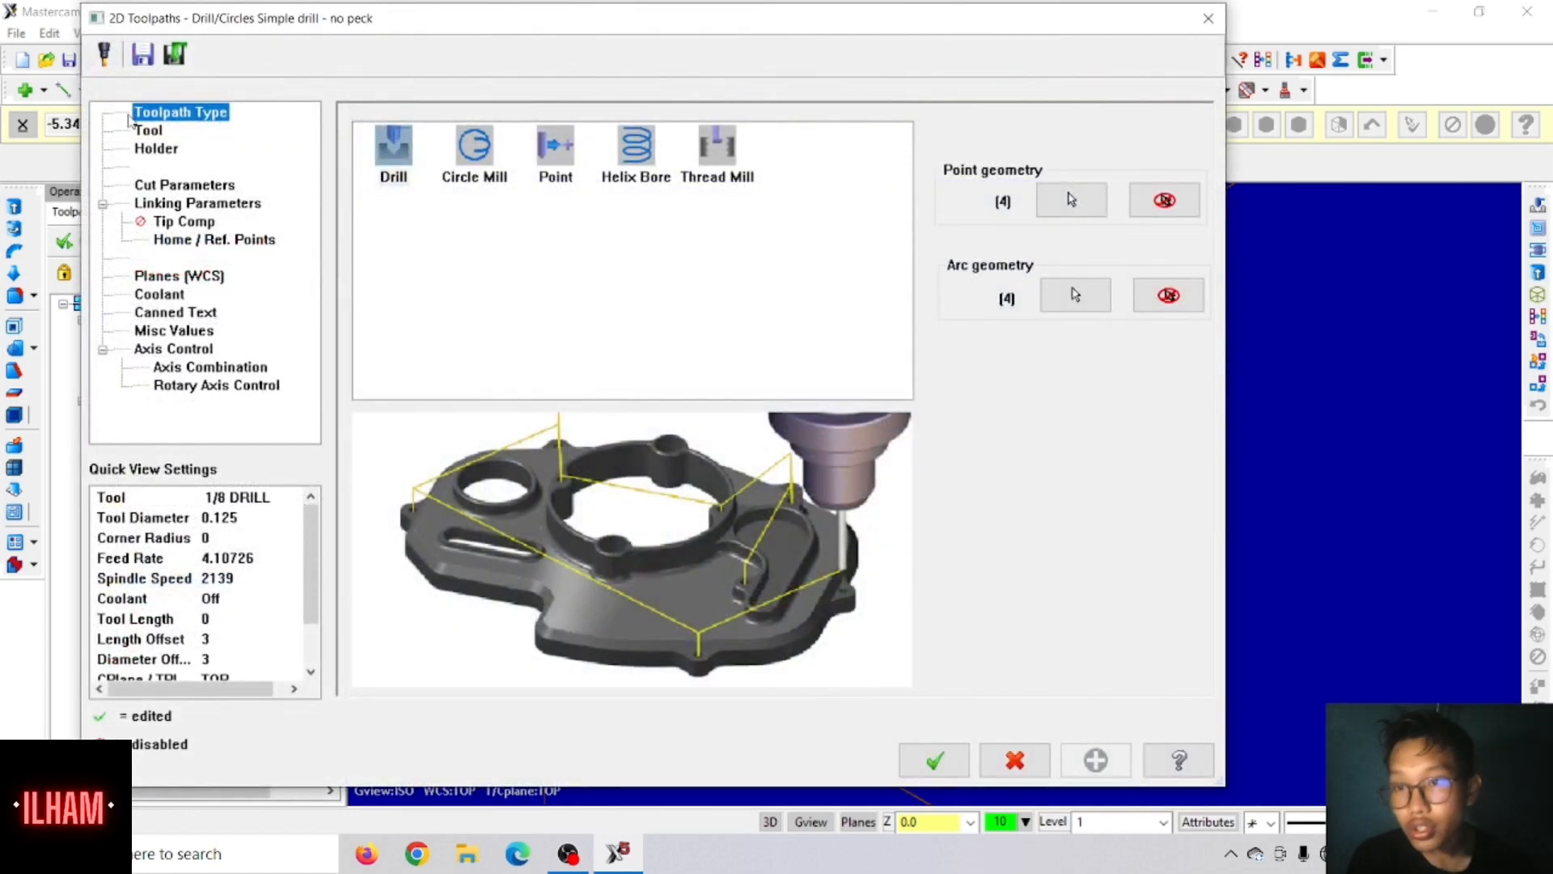
# Step: Show the unfiltered tool library and choose the 1/2 SPOTDRILL as the drill toolpath's tool
pyautogui.click(144, 130)
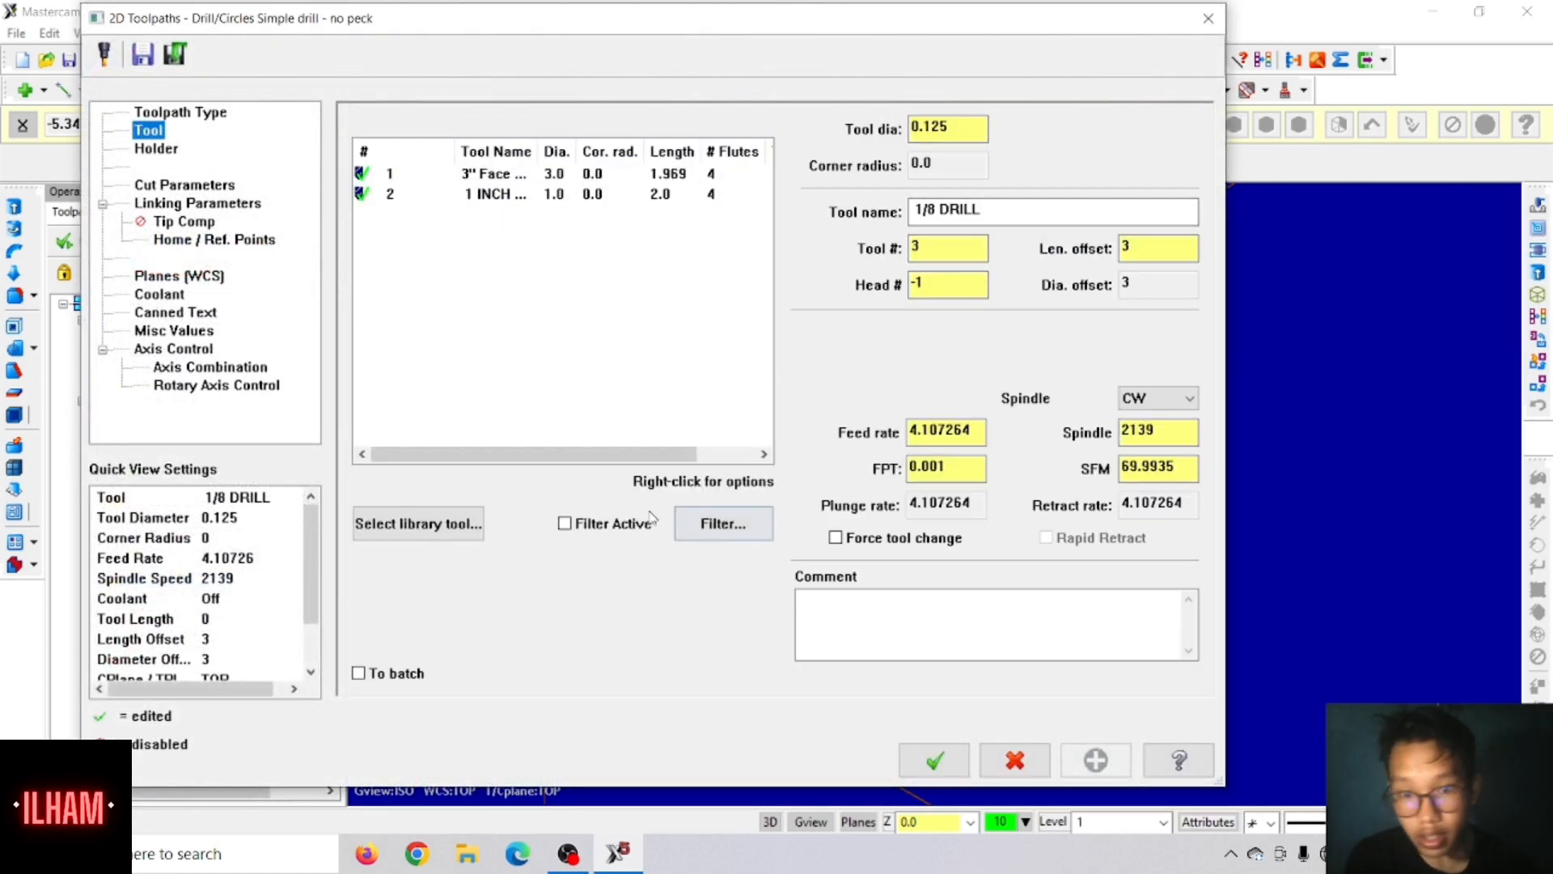
pyautogui.click(432, 533)
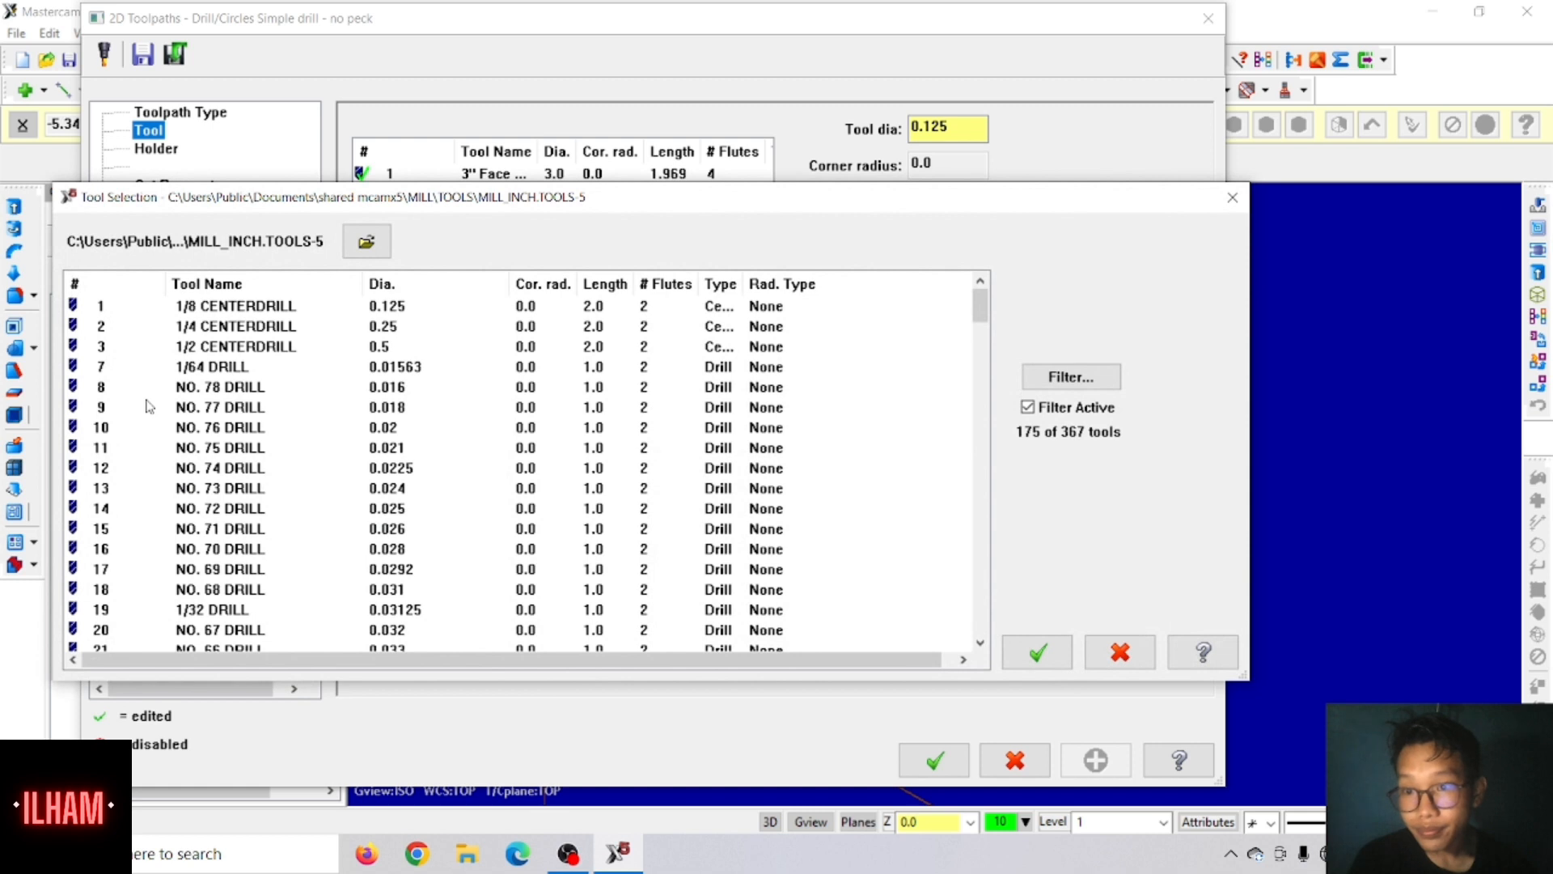
pyautogui.click(1027, 409)
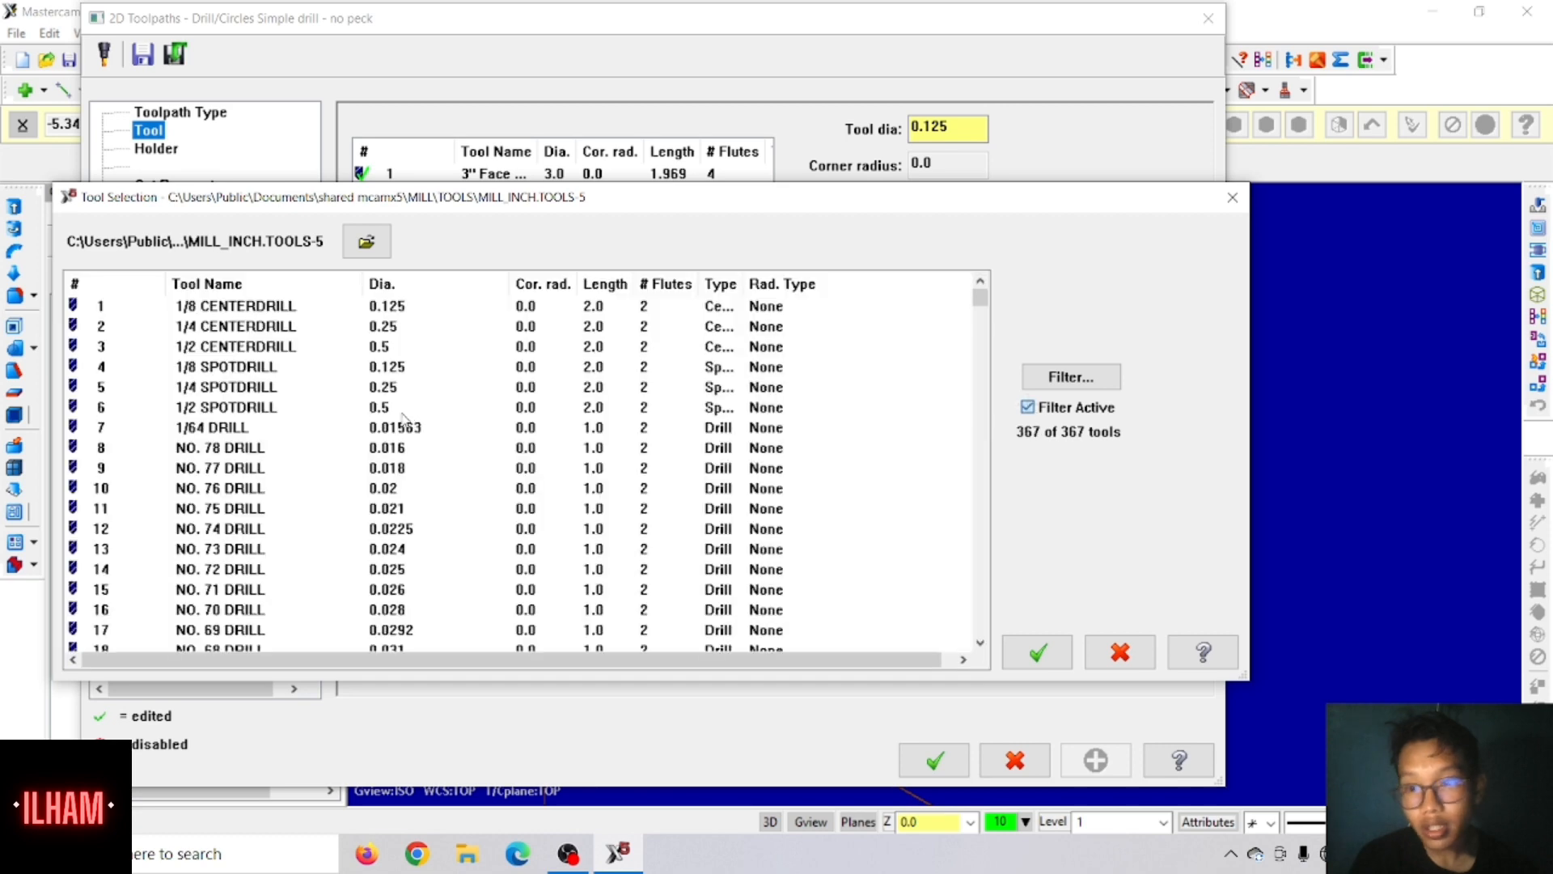
pyautogui.click(176, 409)
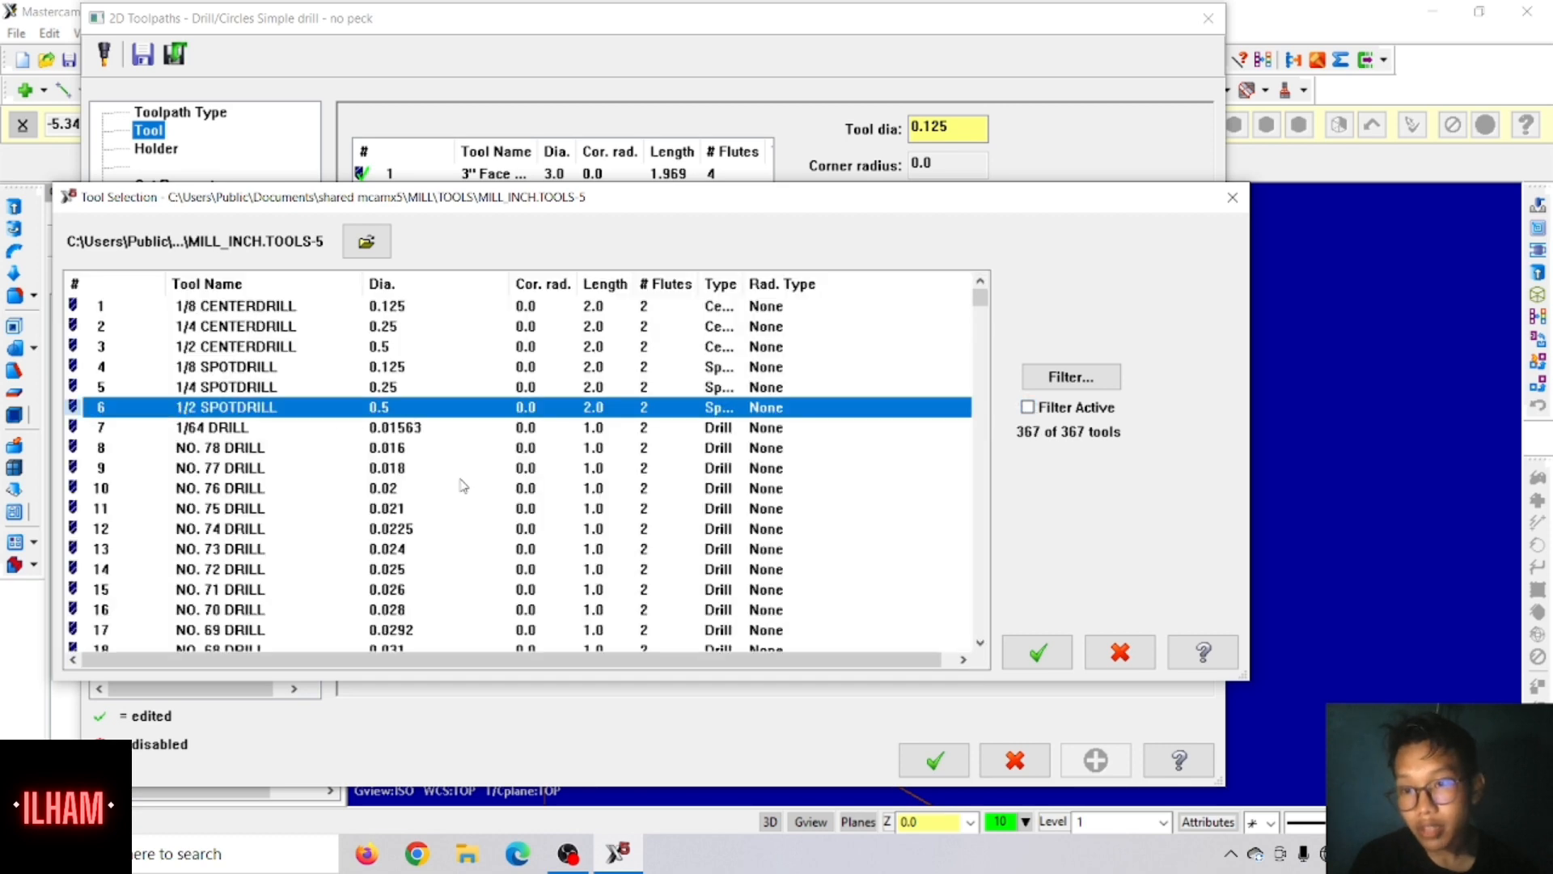
pyautogui.click(1042, 653)
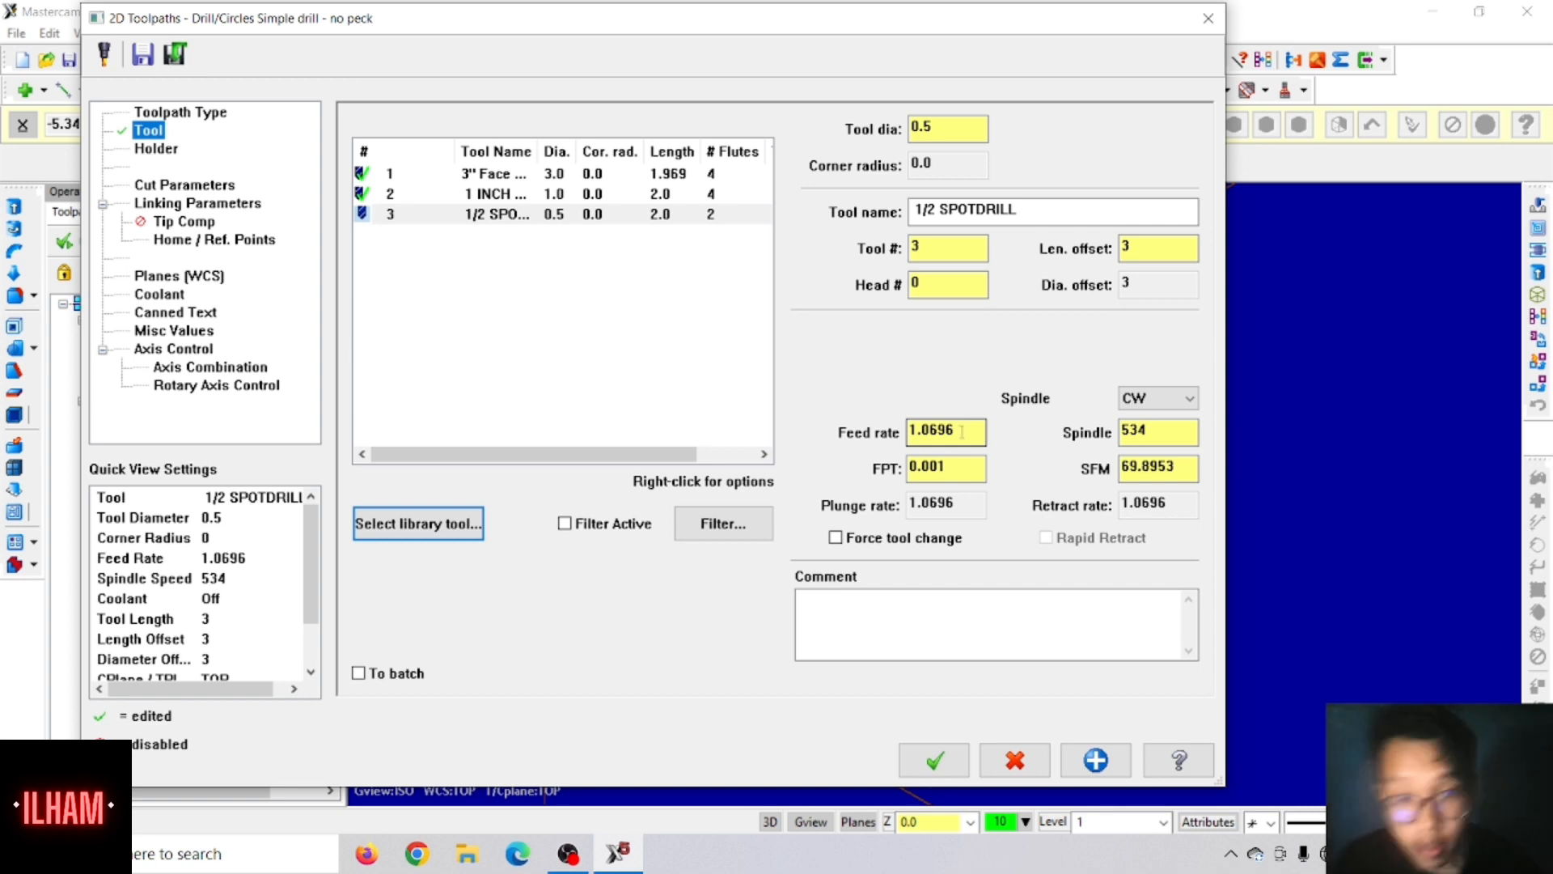
# Step: Set the spot drill's feed rate to 7 and spindle speed to 2000, and turn flood coolant on
pyautogui.moveTo(962, 433); pyautogui.dragTo(896, 450)
pyautogui.write('7')
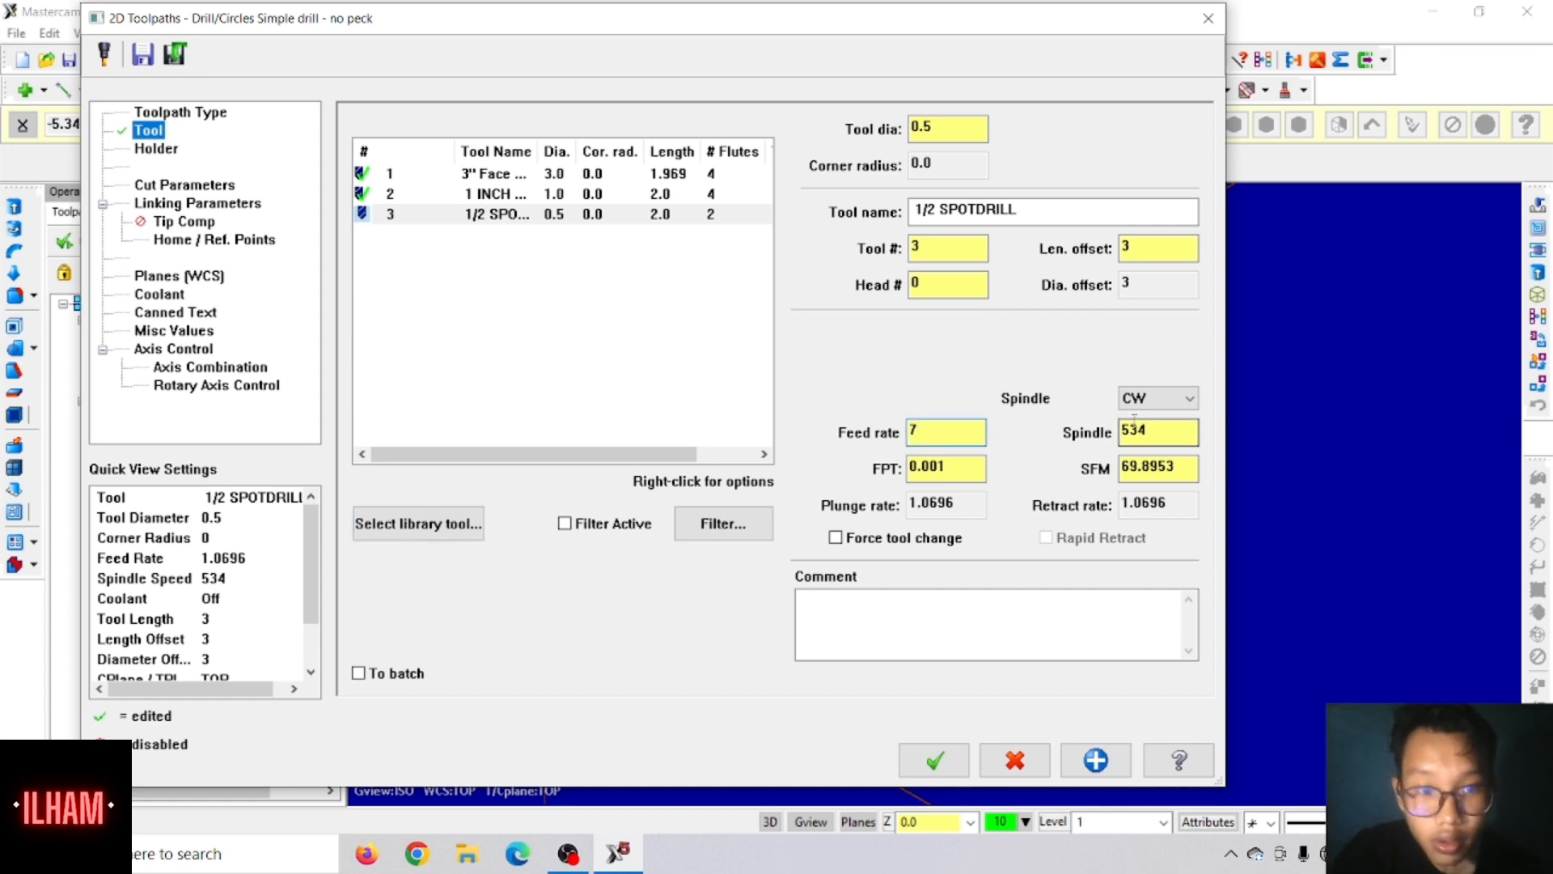
pyautogui.moveTo(1161, 431); pyautogui.dragTo(1059, 452)
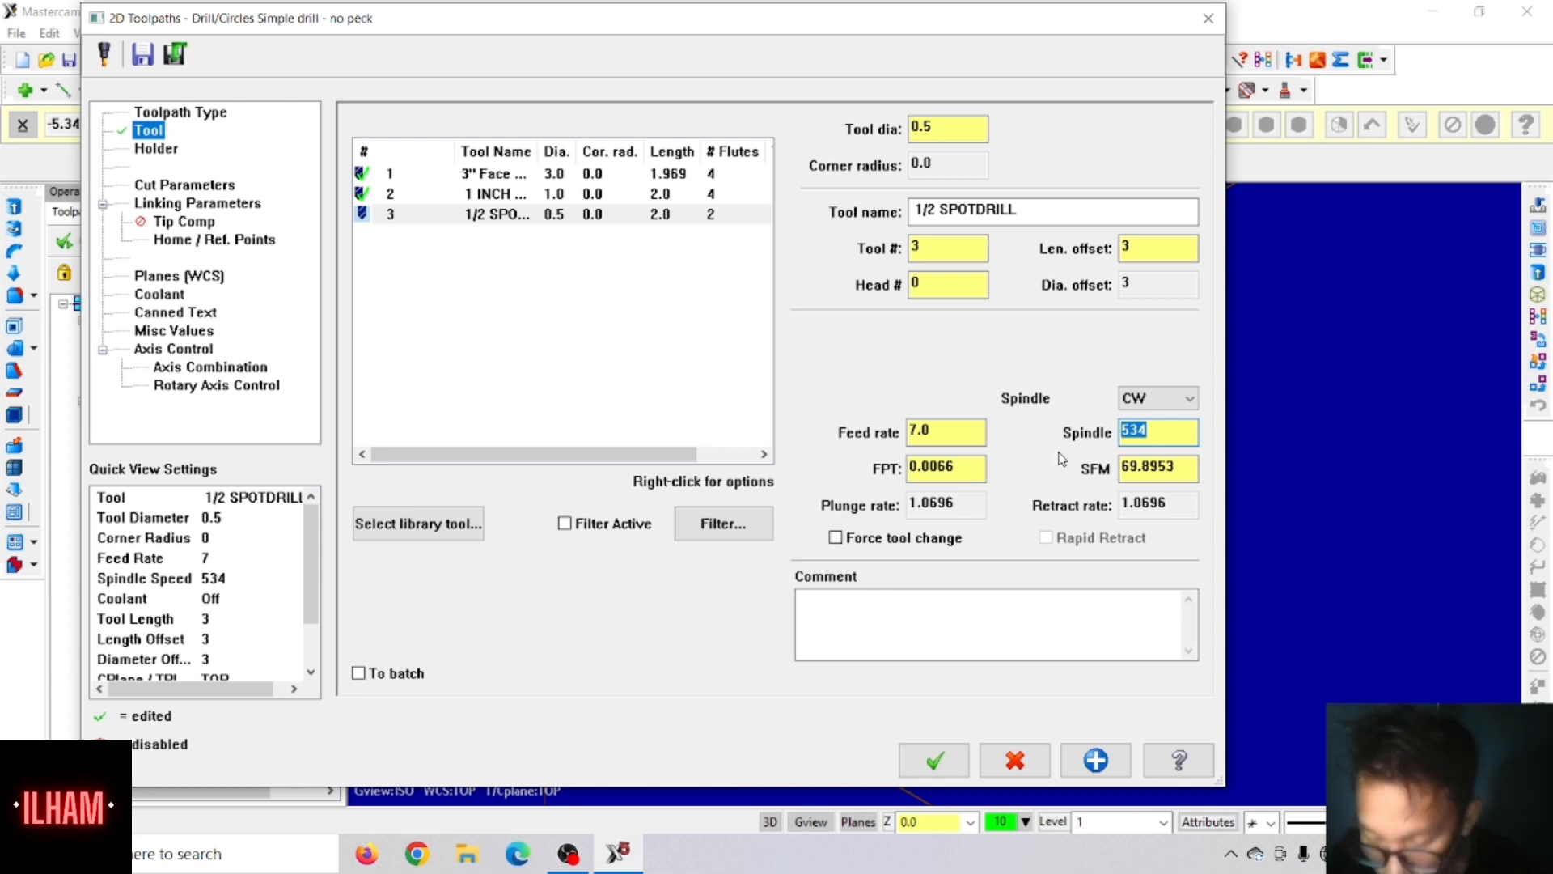
pyautogui.write('2000')
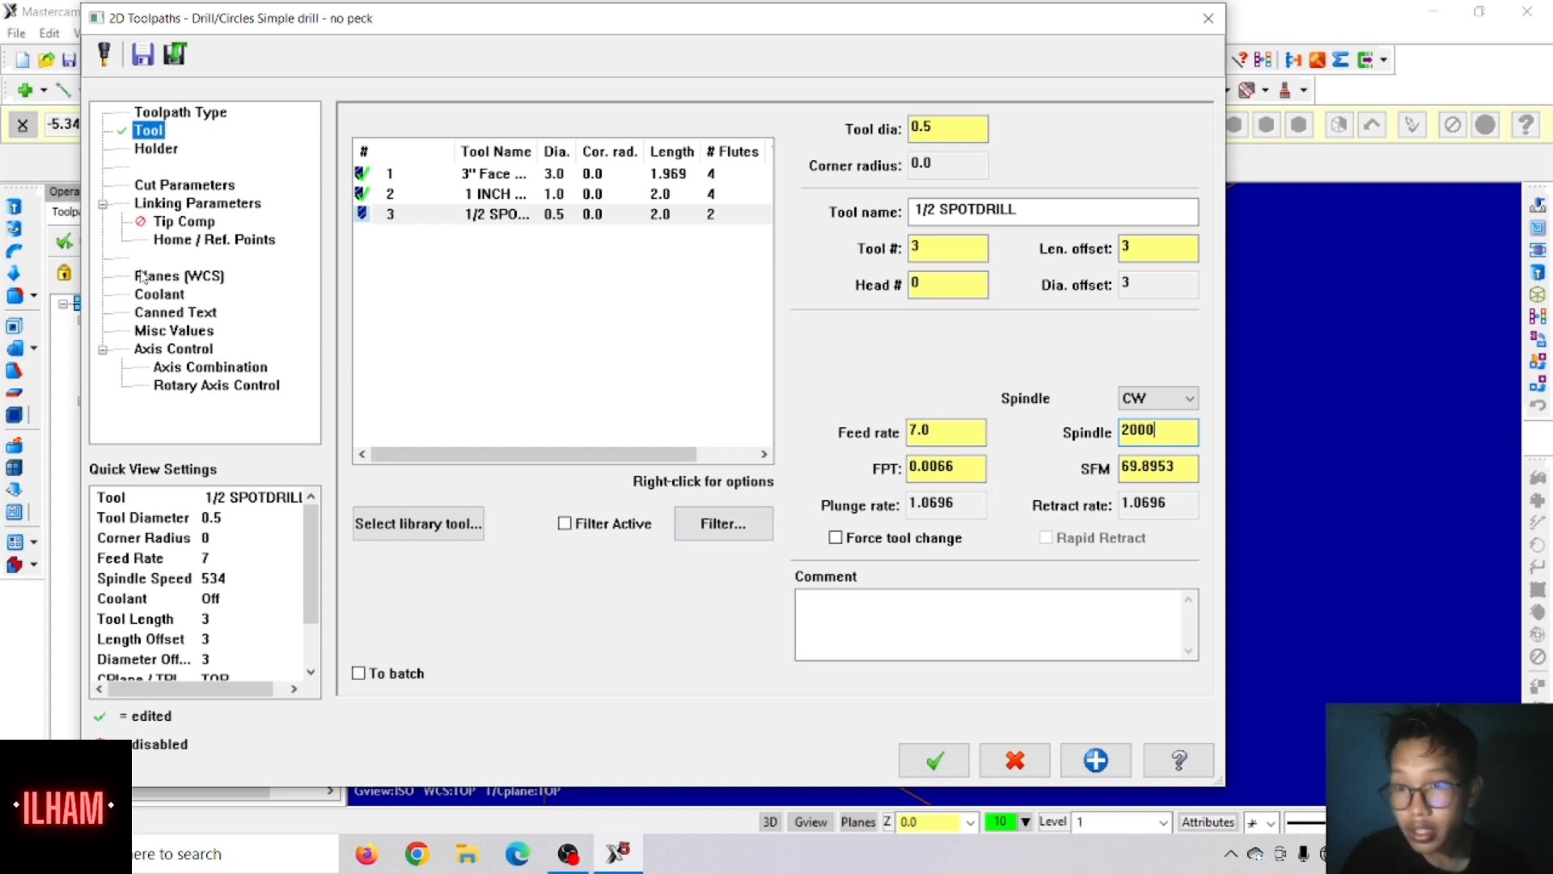
pyautogui.click(160, 294)
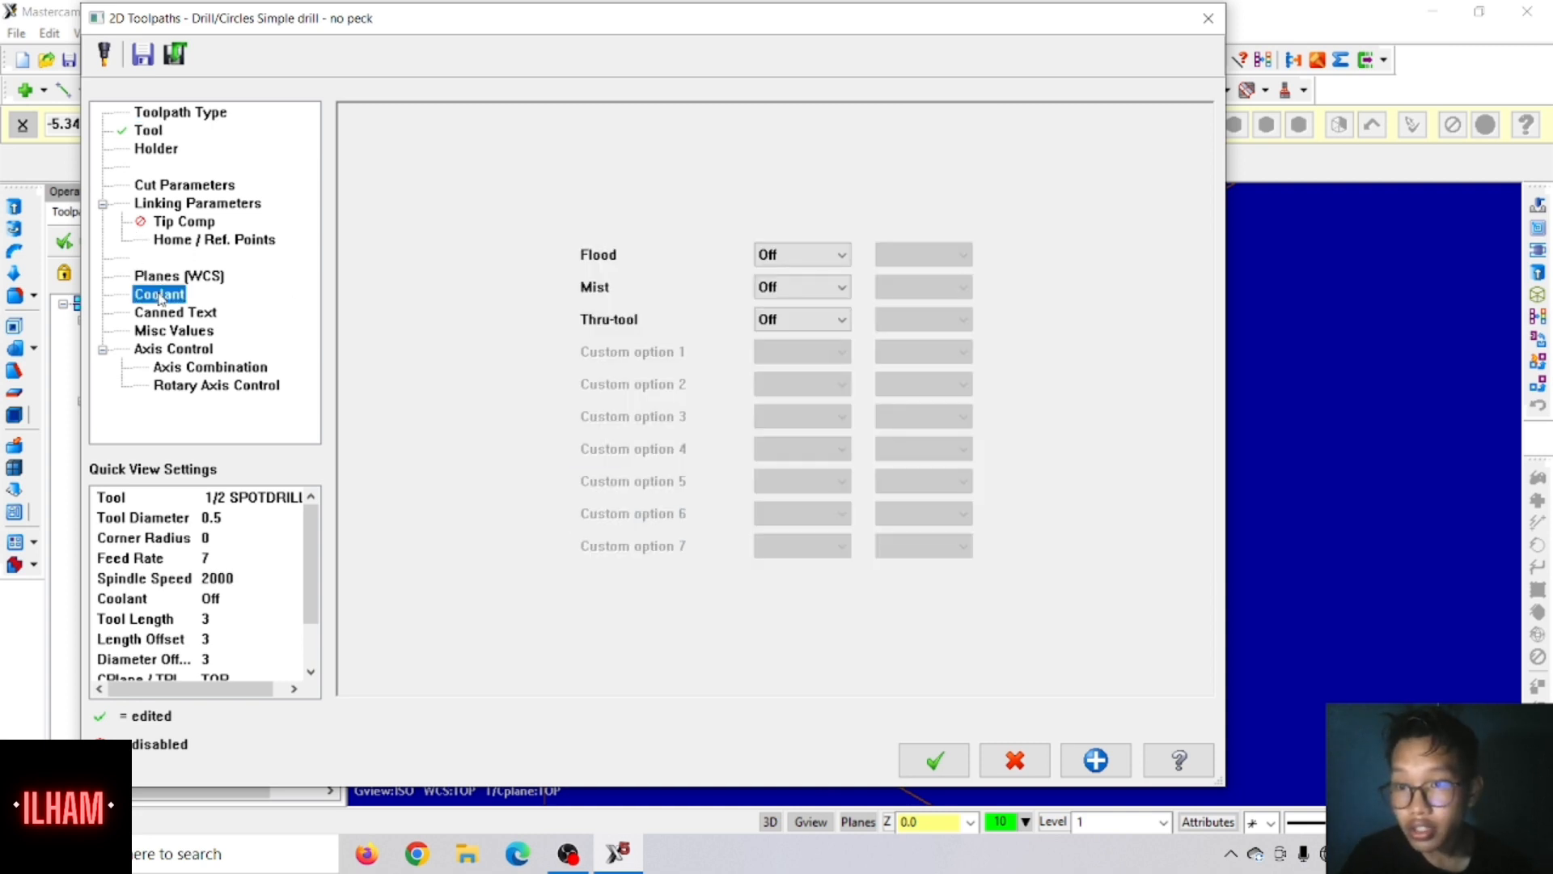
pyautogui.click(765, 264)
pyautogui.click(766, 275)
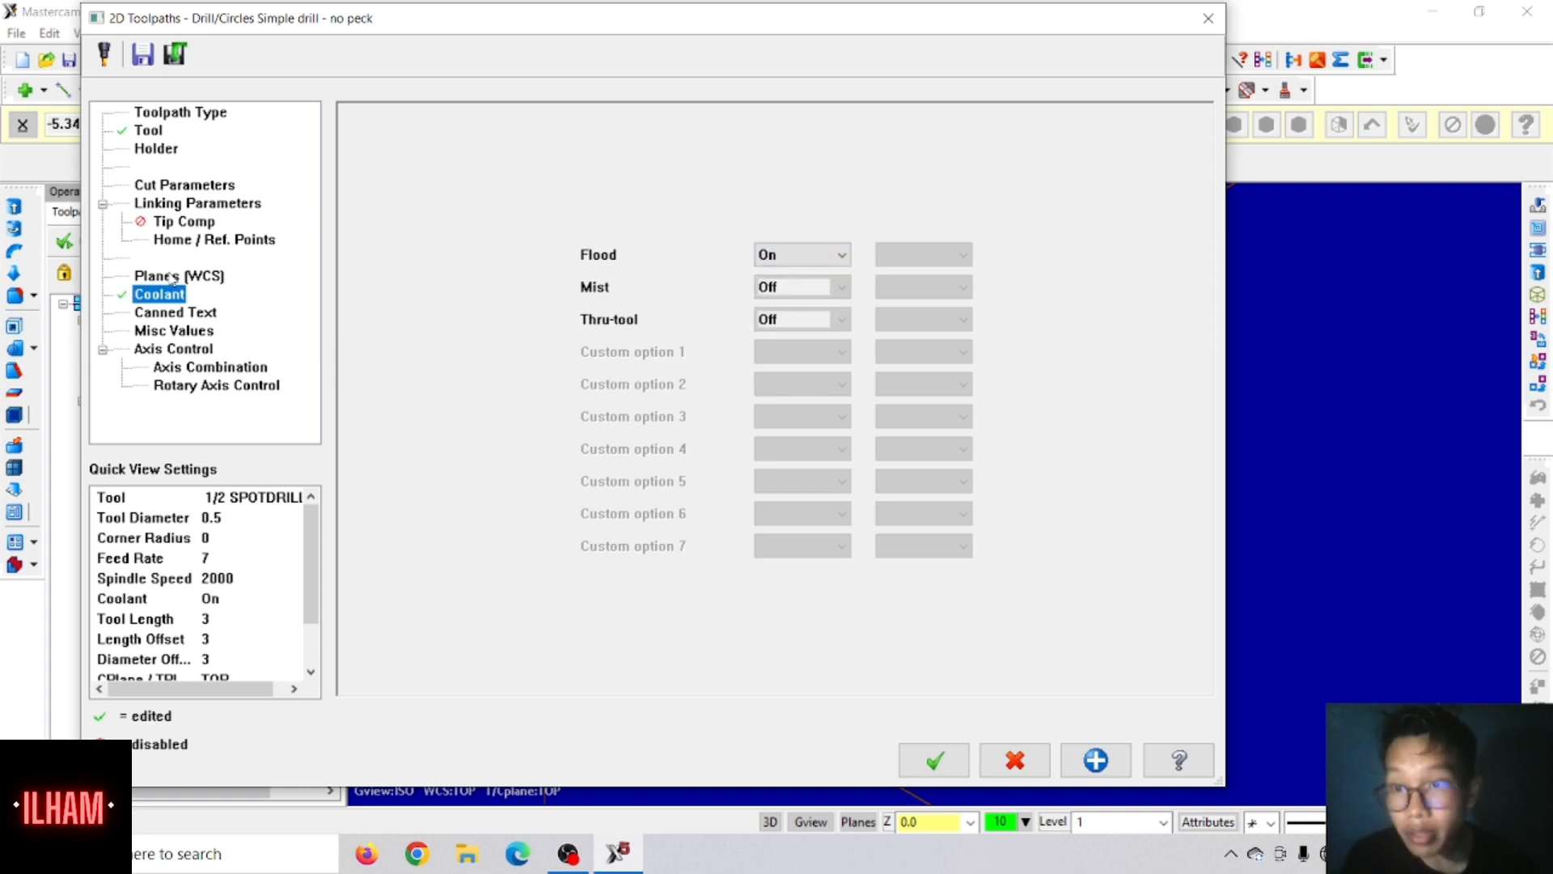
# Step: Enable clearance only at the start and end of the operation, and make the retract and depth values absolute
pyautogui.click(201, 204)
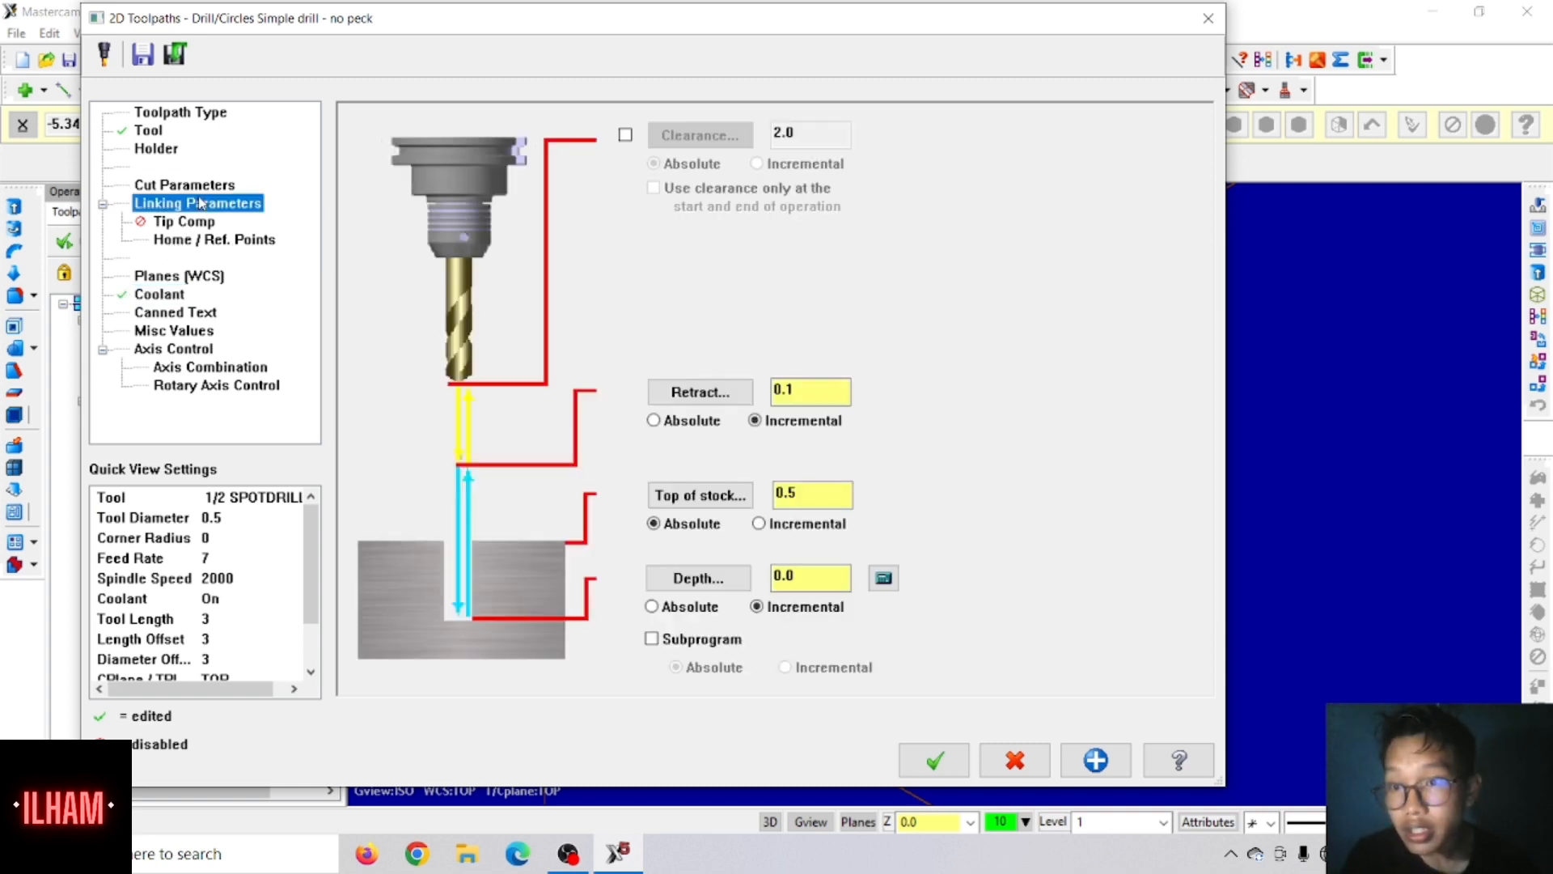
pyautogui.click(624, 134)
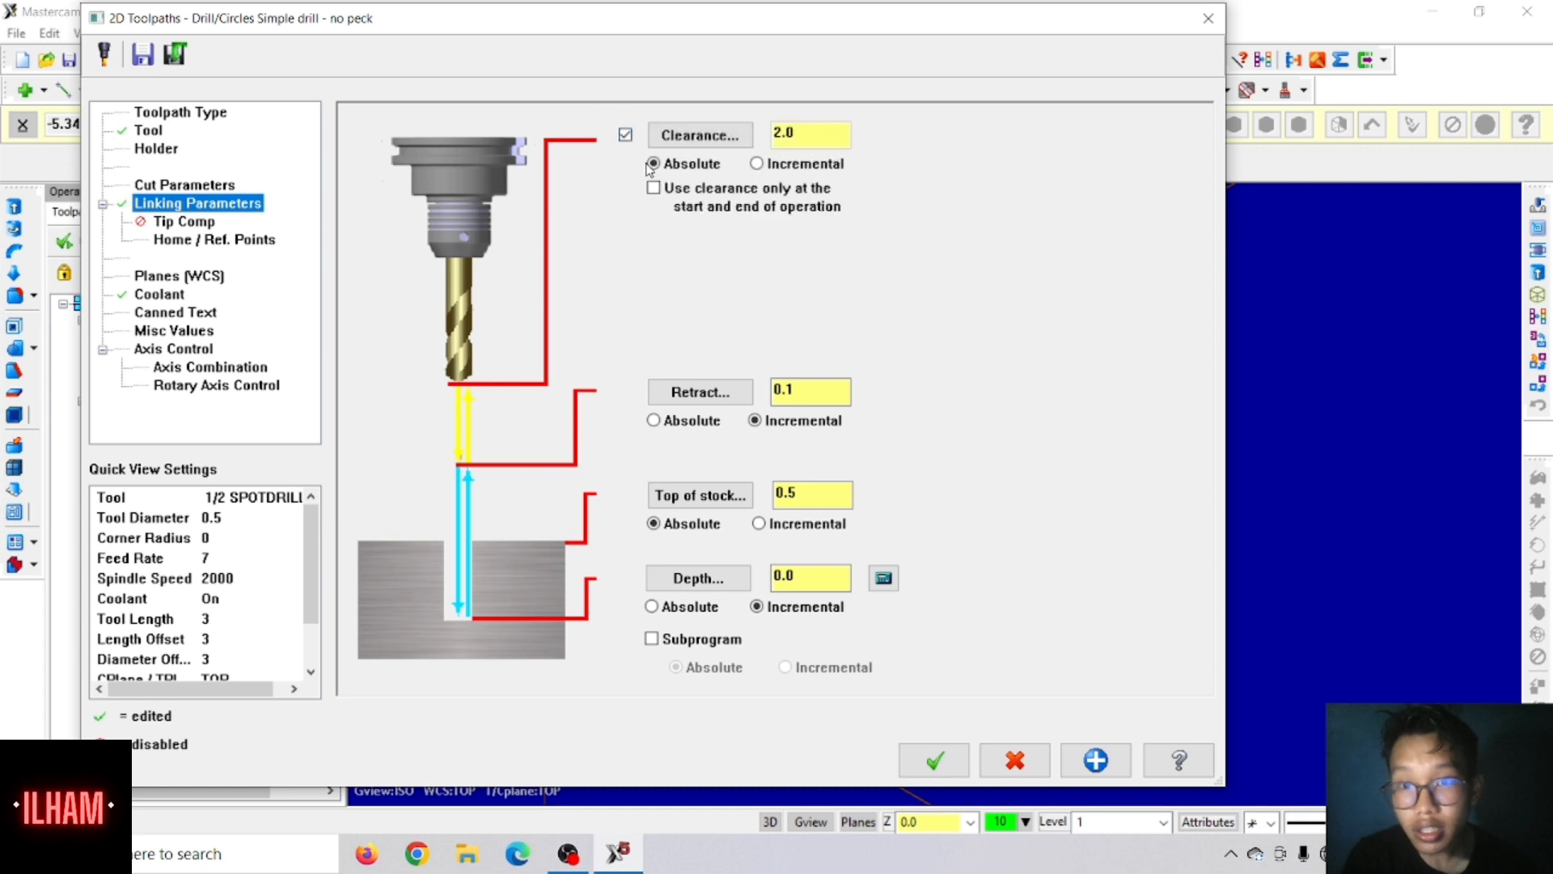
pyautogui.click(655, 188)
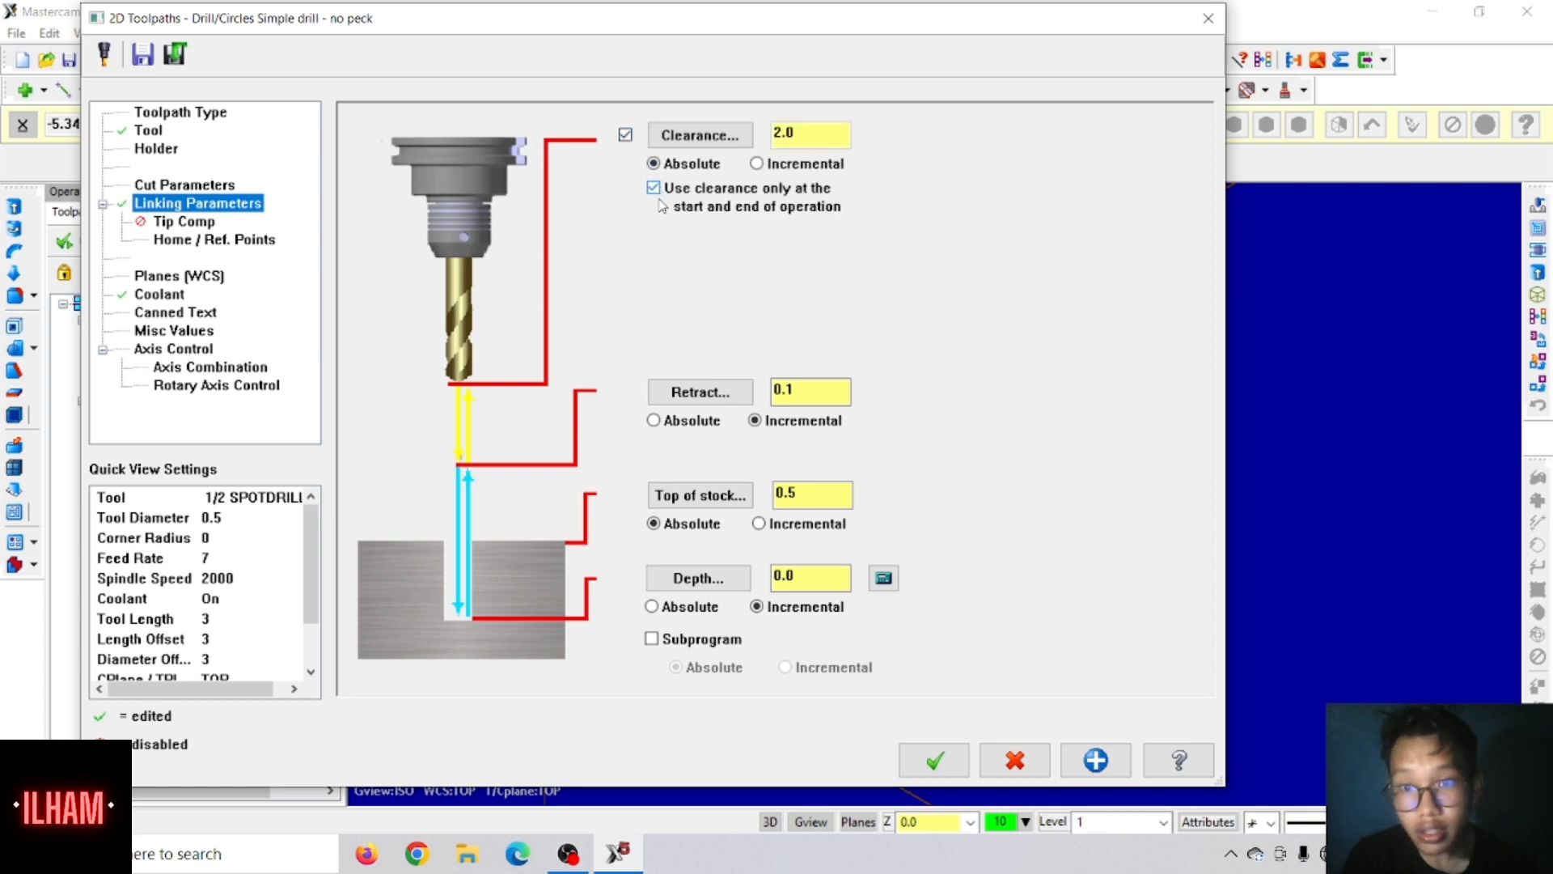
pyautogui.click(654, 420)
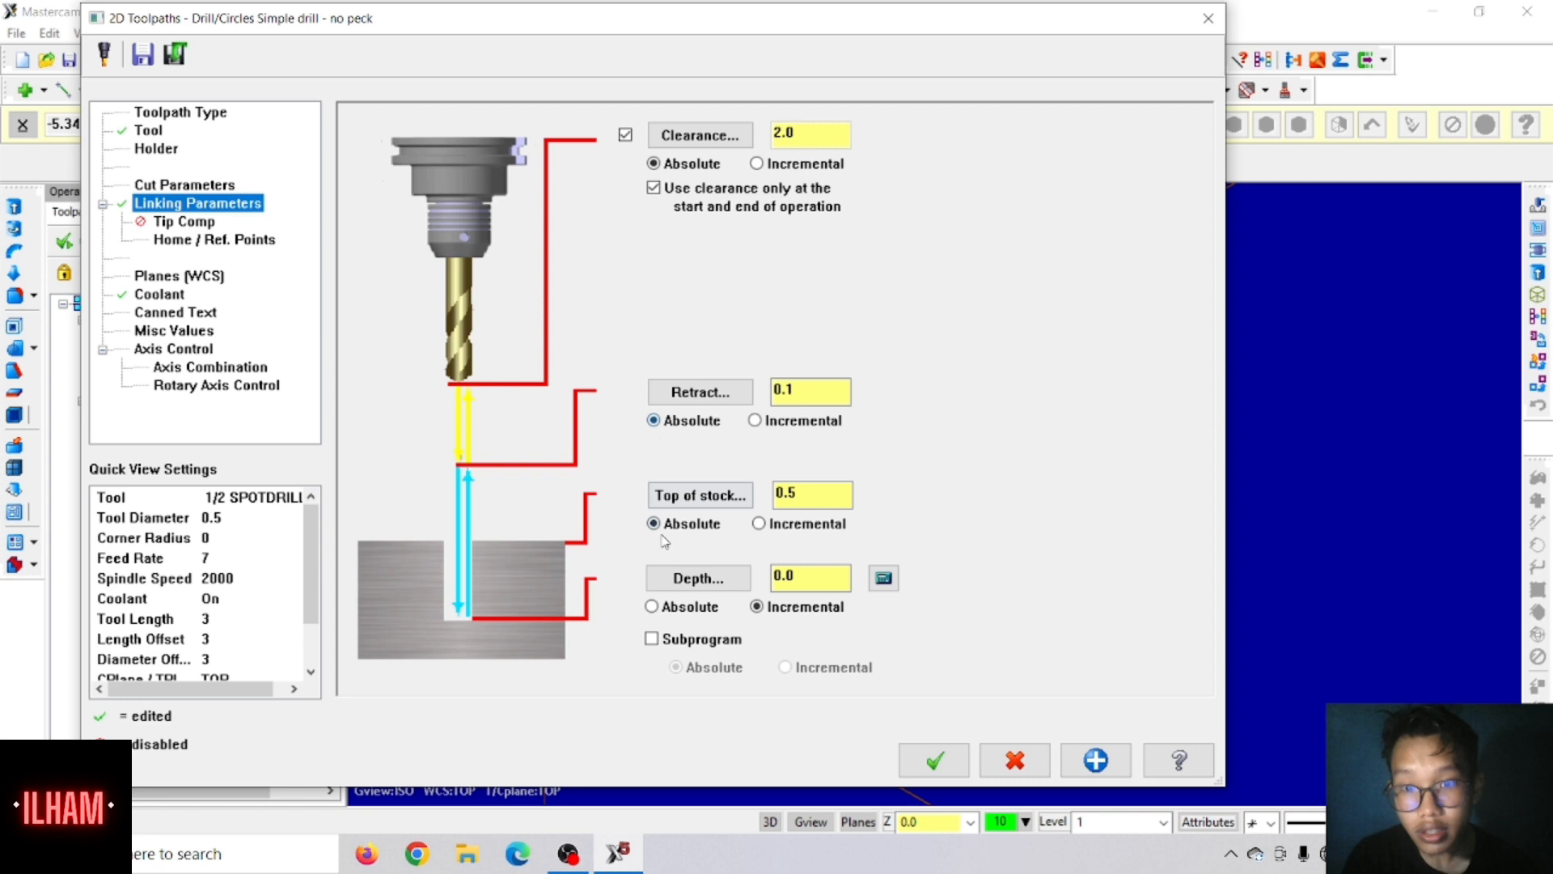
pyautogui.click(654, 608)
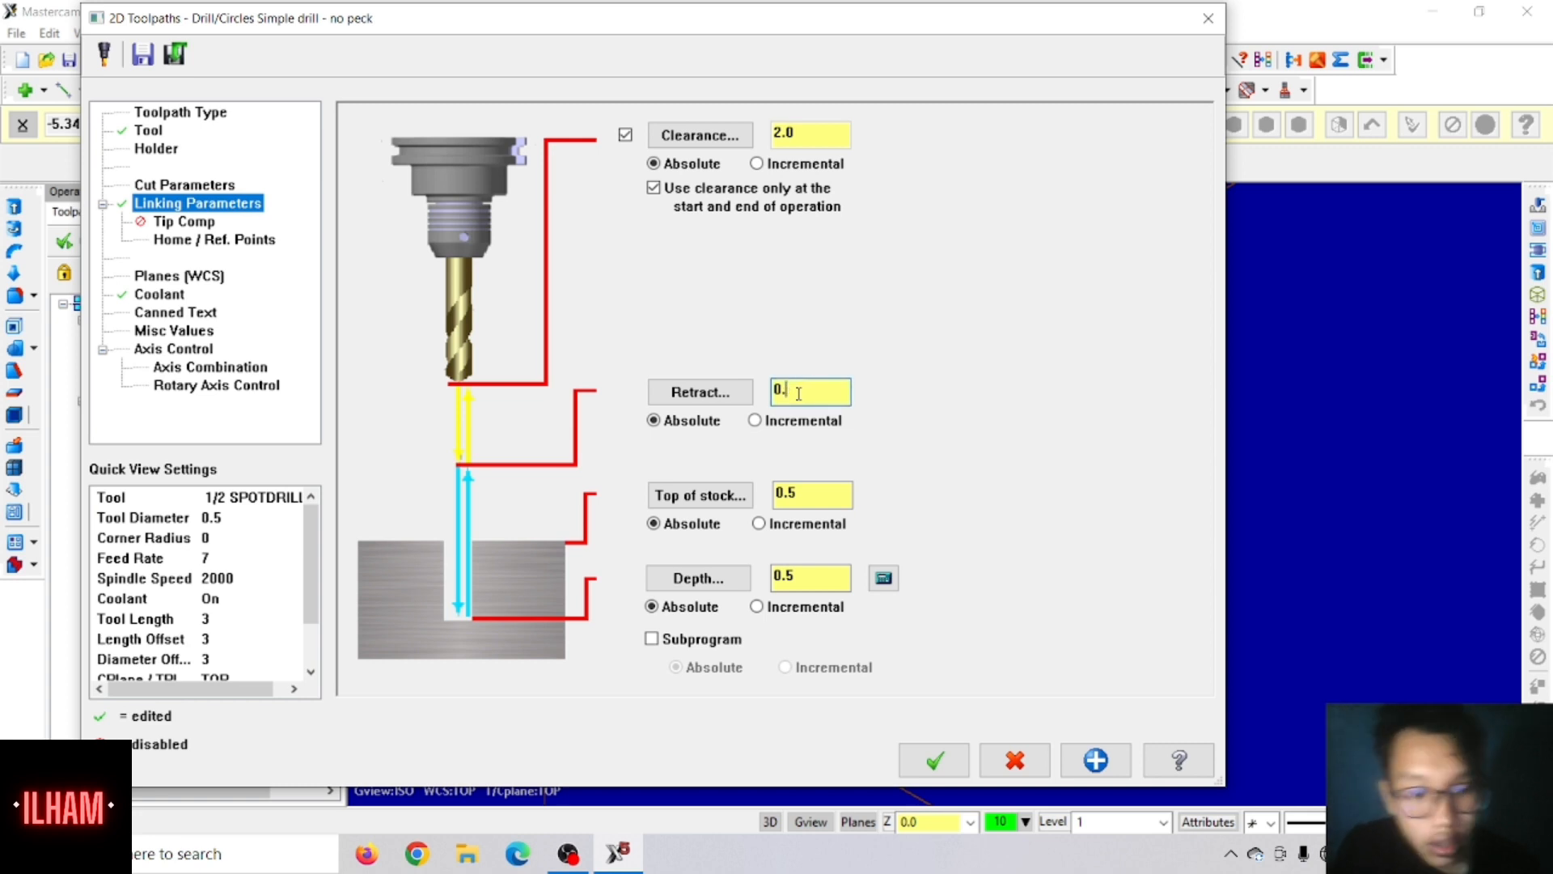
# Step: Set the retract height to 0.6, the top of stock to 0.325 and the depth to 0.325
pyautogui.write('6')
pyautogui.click(807, 496)
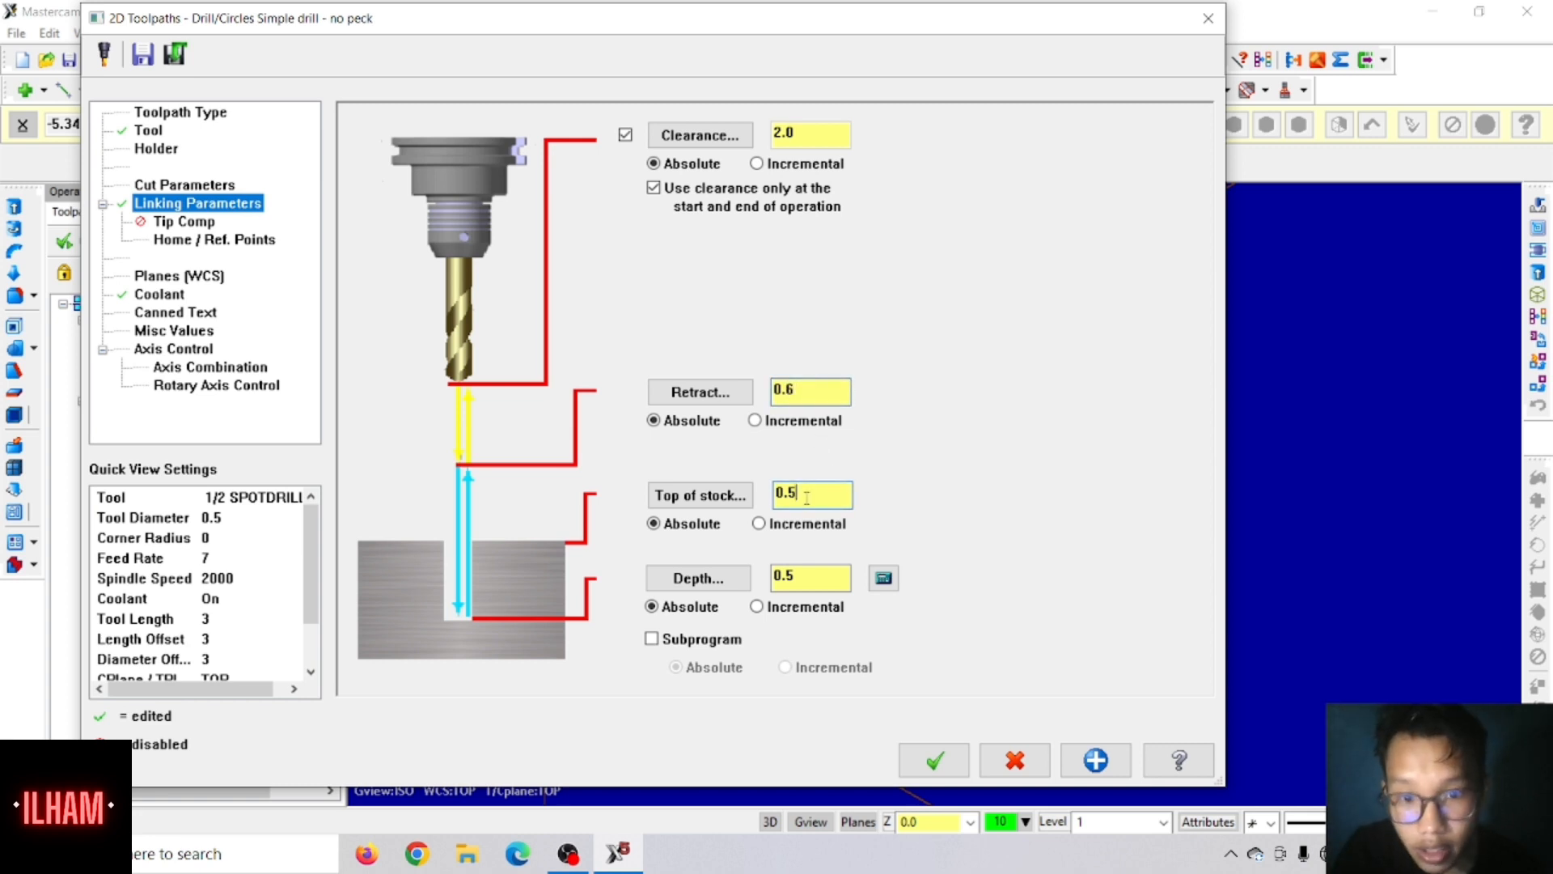
pyautogui.press('BackSpace')
pyautogui.press('BackSpace')
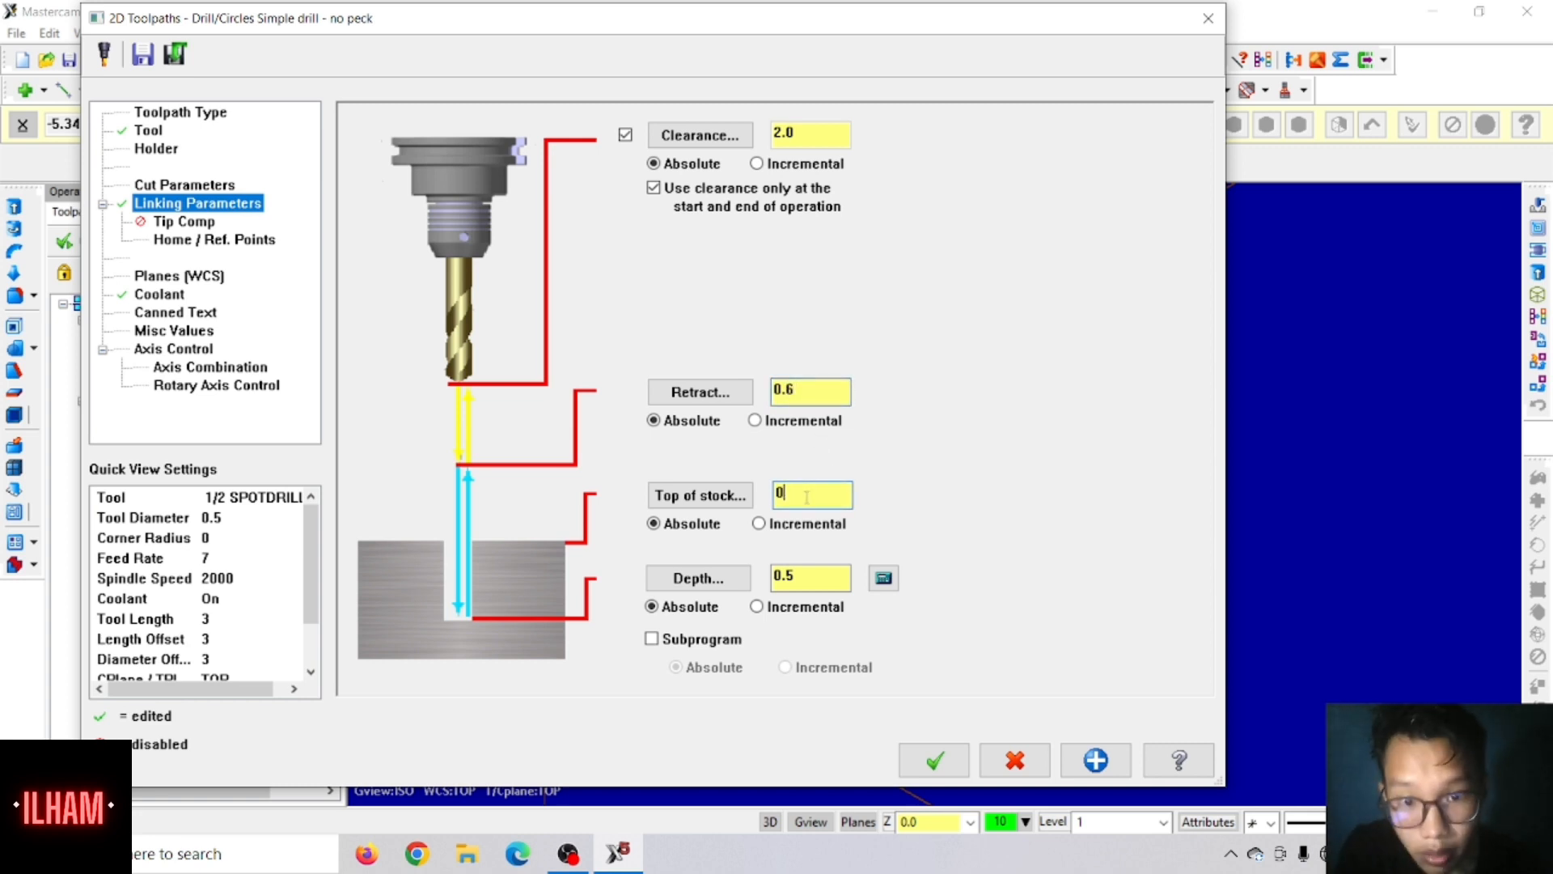
pyautogui.write('.325')
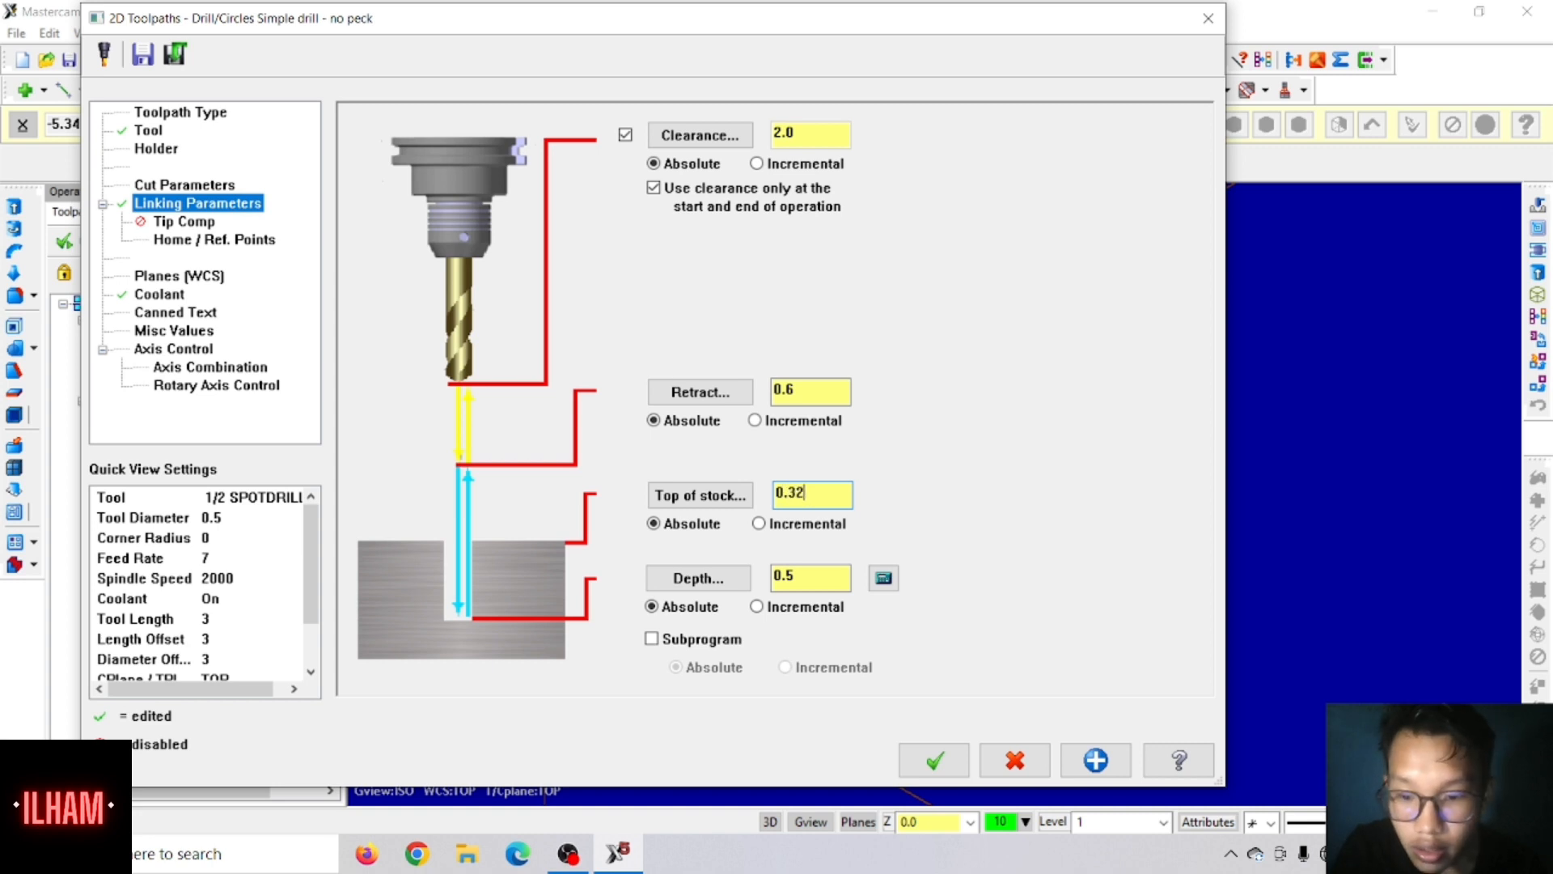
pyautogui.doubleClick(808, 580)
pyautogui.write('-')
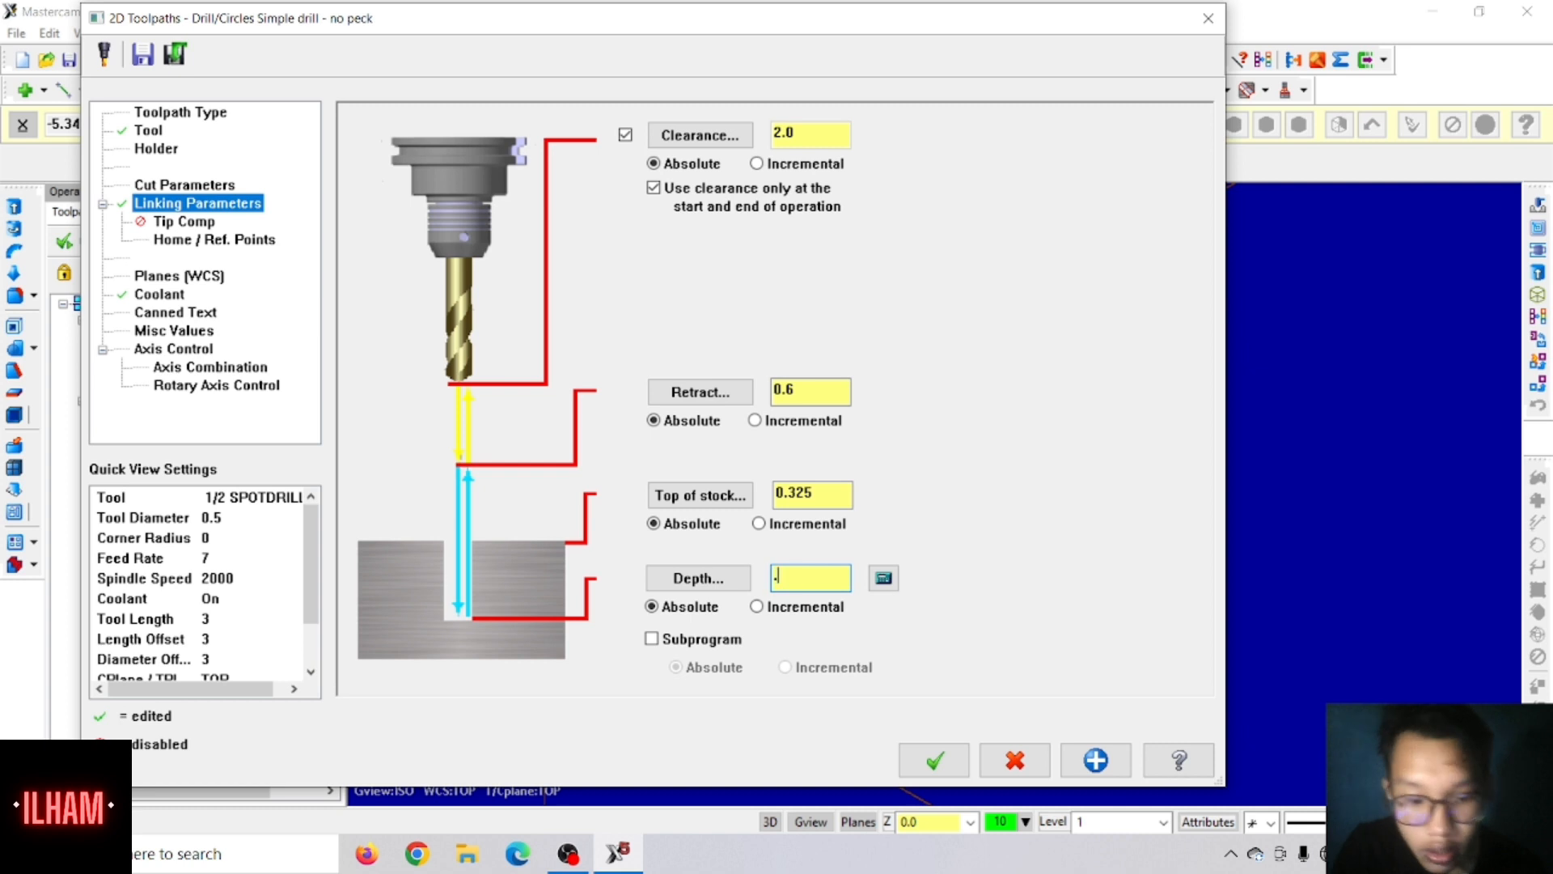
pyautogui.write('325')
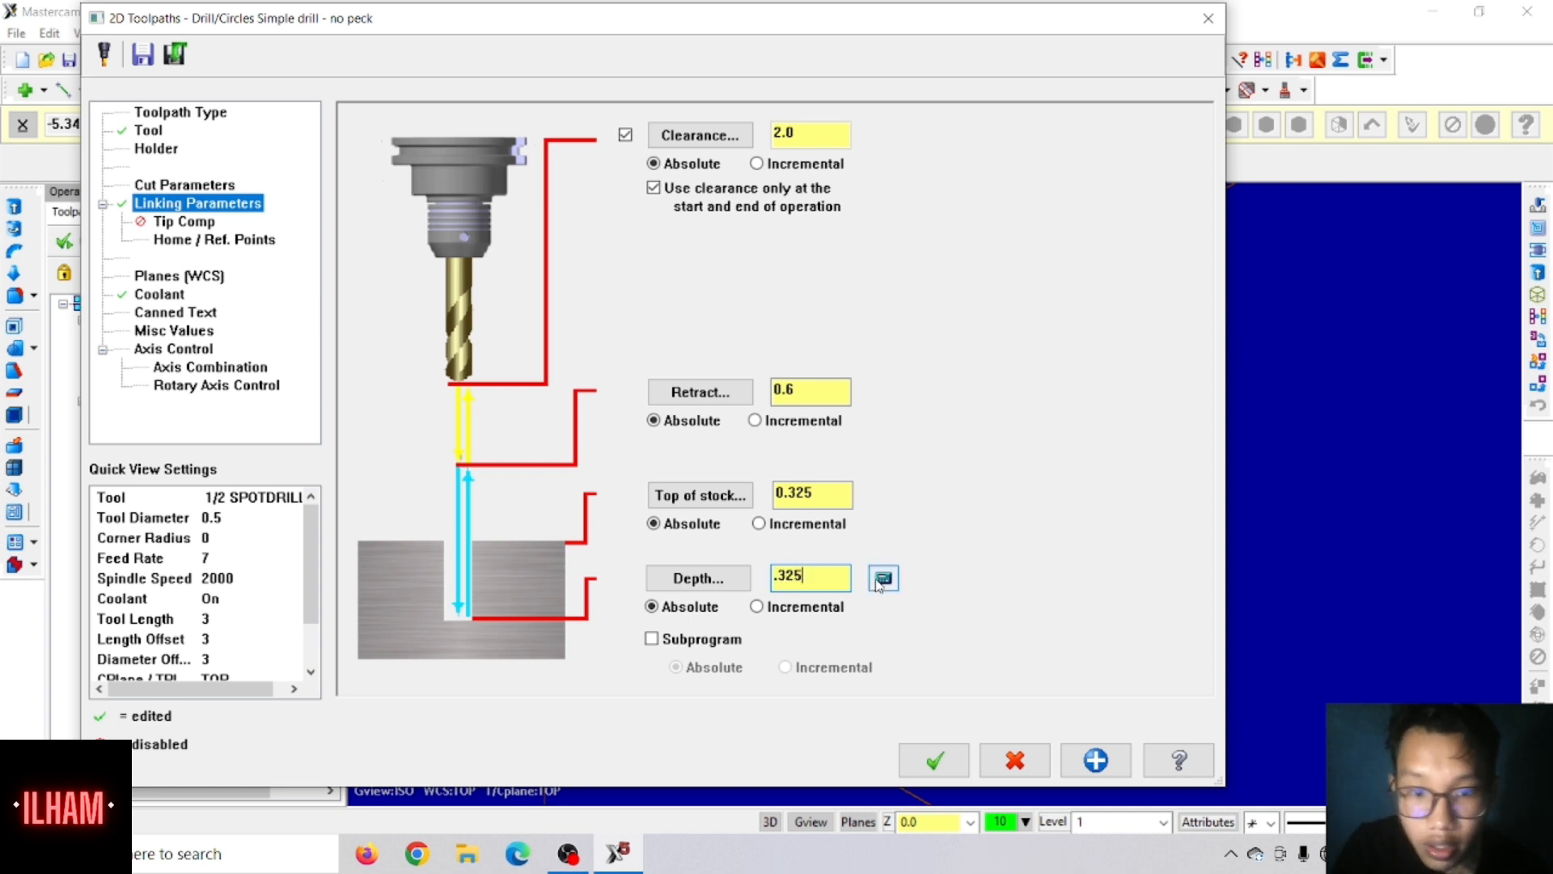
# Step: Overwrite the drilling depth using the depth calculator with a finish diameter of 0.4375, and generate the spot drill toolpath
pyautogui.click(882, 579)
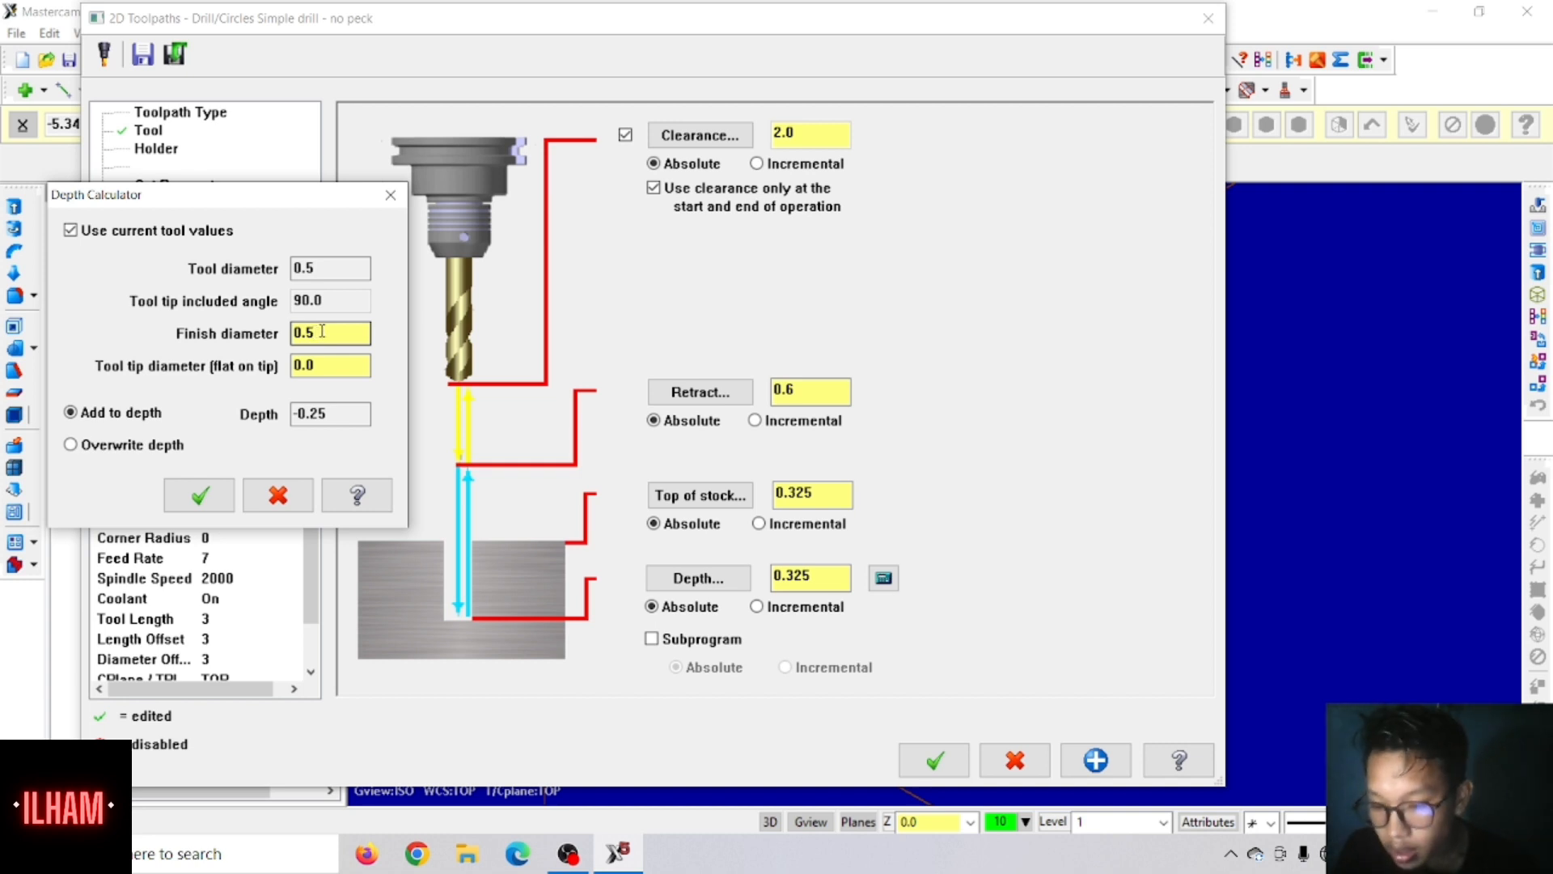
pyautogui.doubleClick(322, 332)
pyautogui.write('.43')
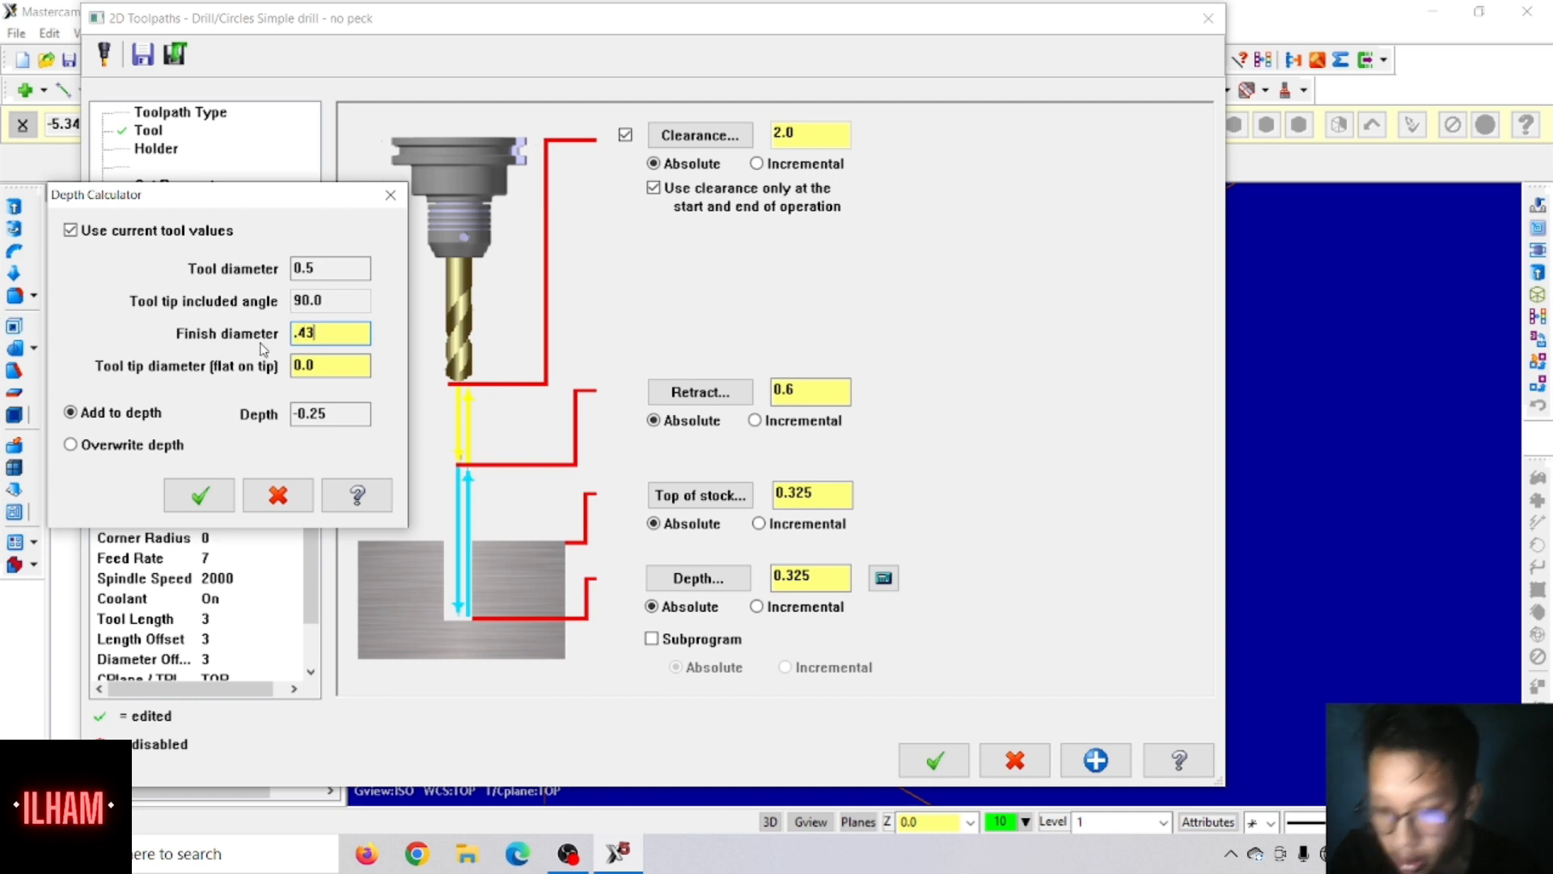
pyautogui.write('75')
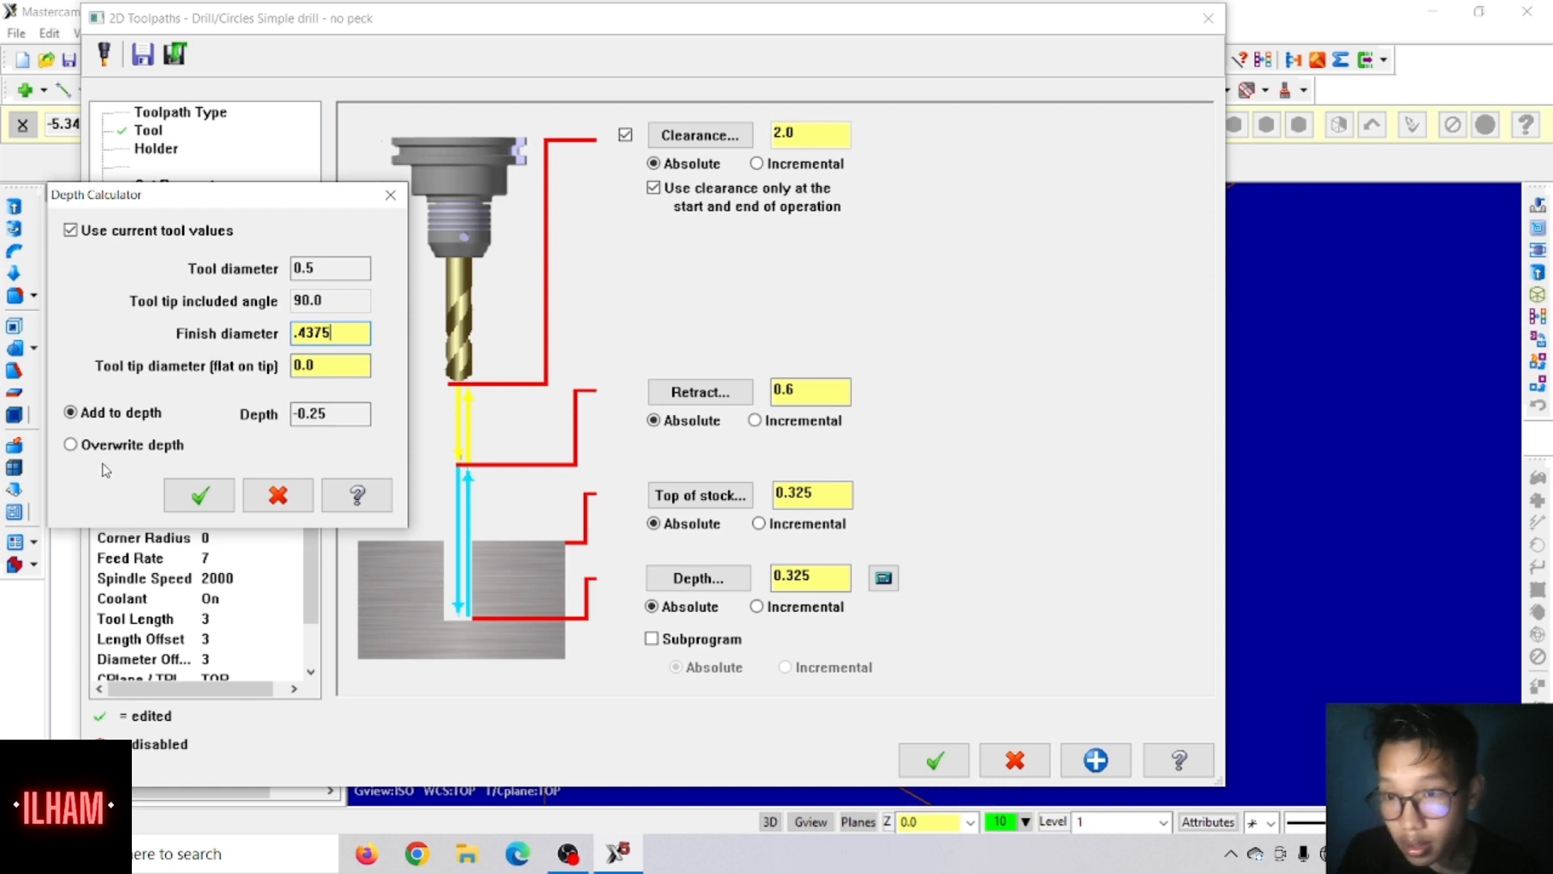
pyautogui.click(80, 449)
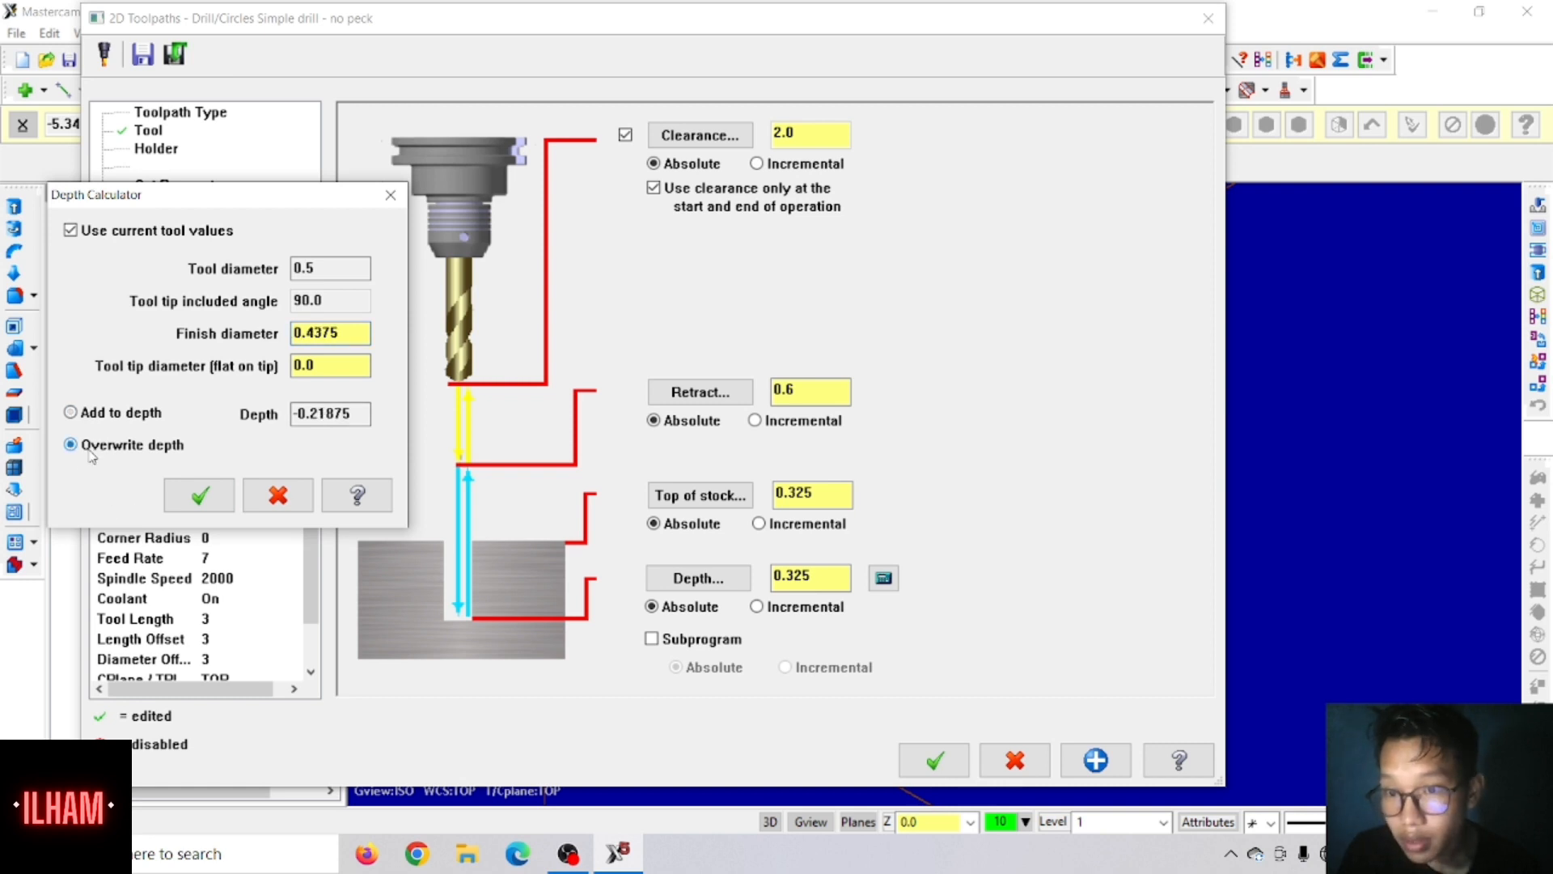
pyautogui.click(195, 506)
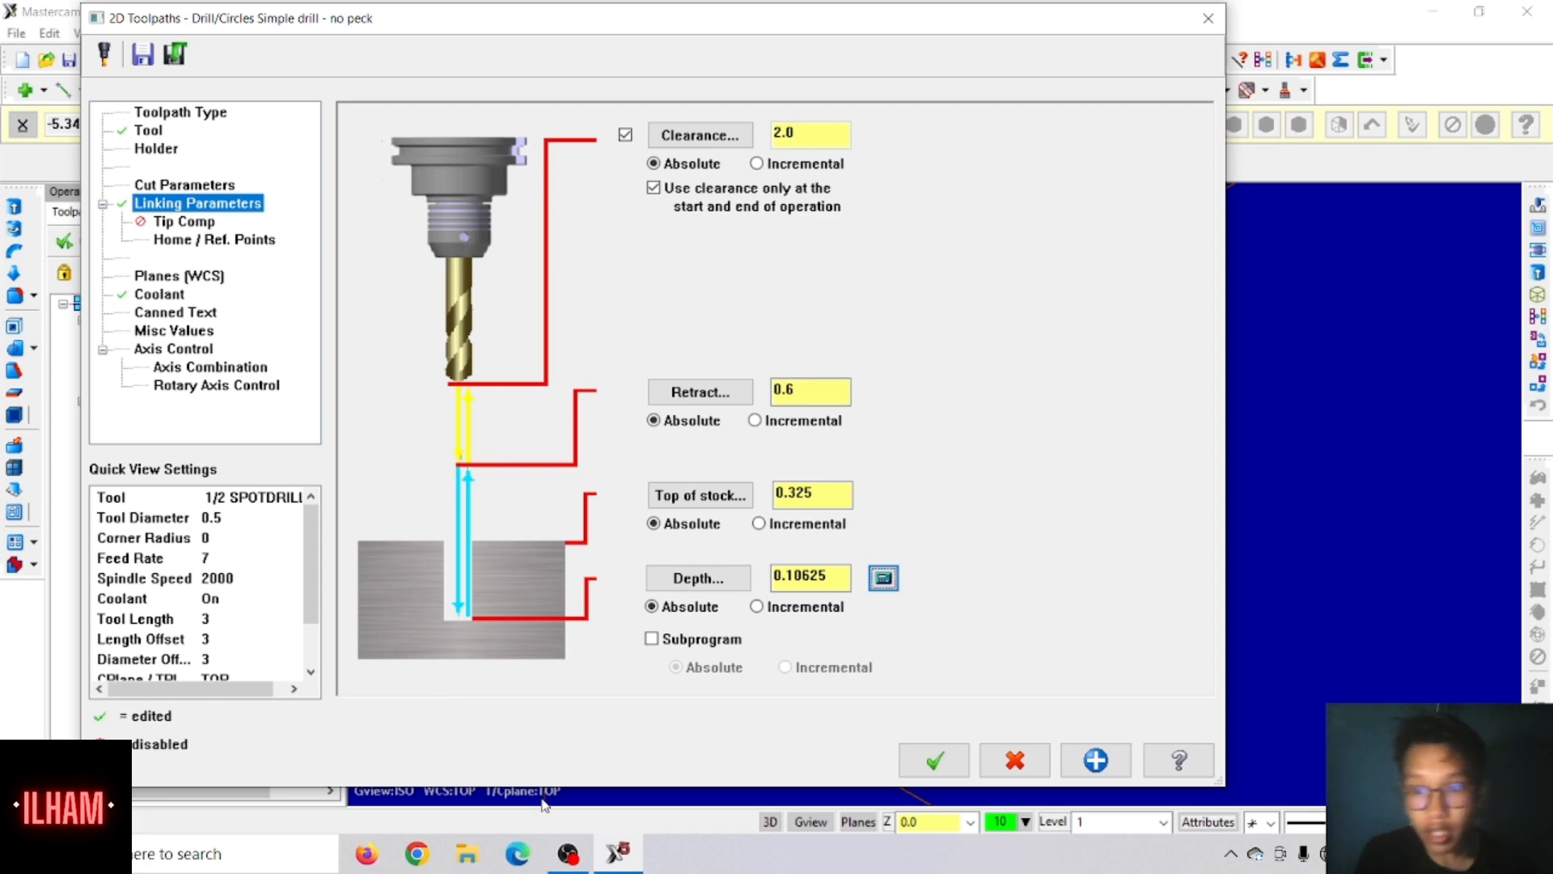
pyautogui.click(931, 758)
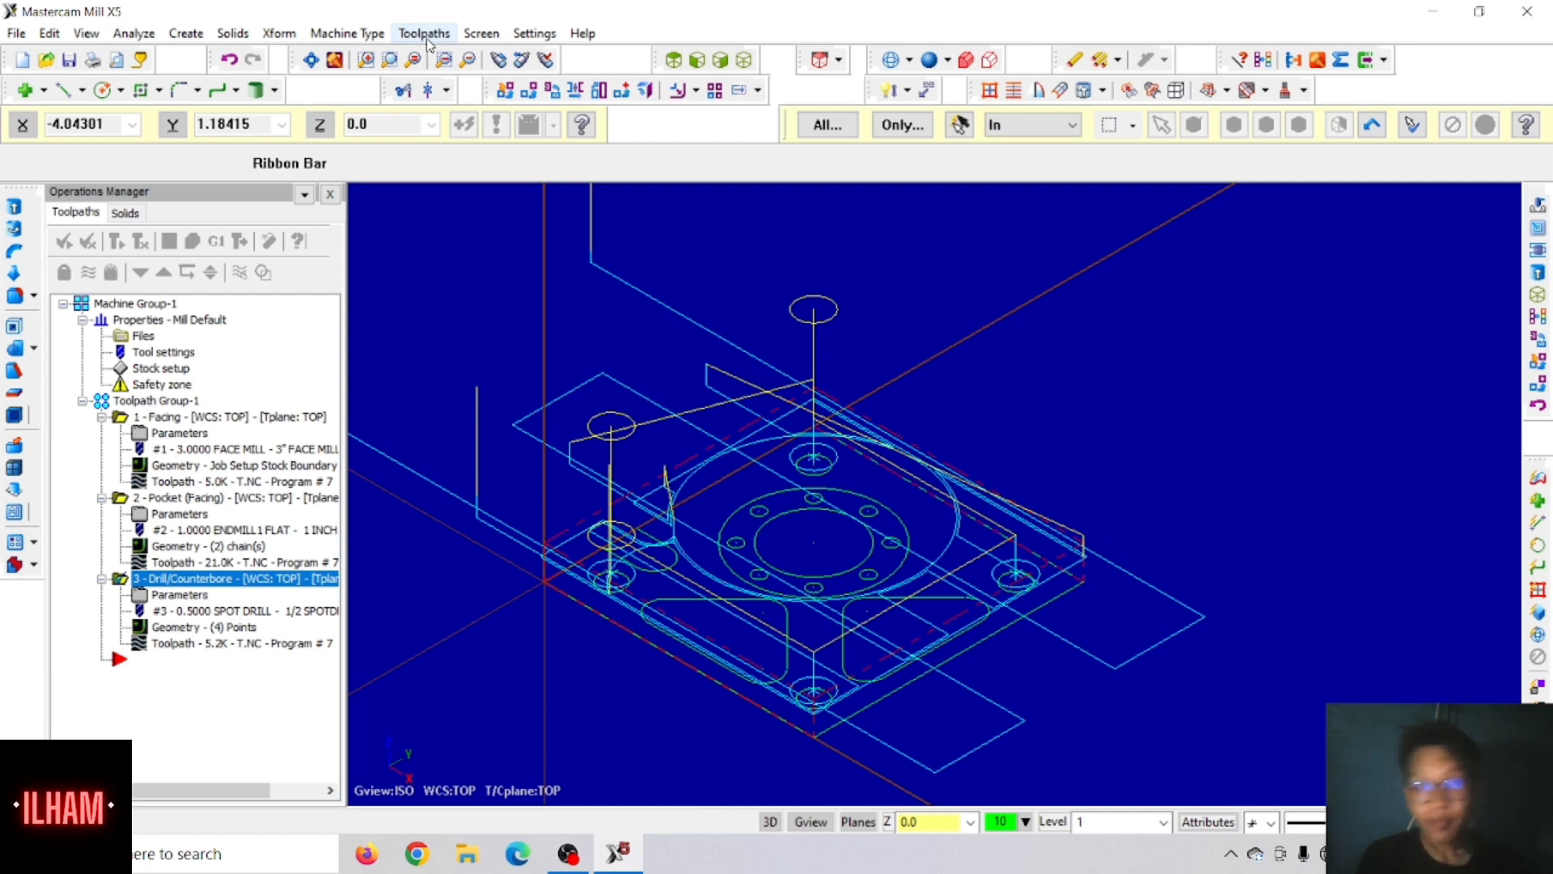
# Step: Start another Drill toolpath and choose to select its points by masking on an arc
pyautogui.click(426, 36)
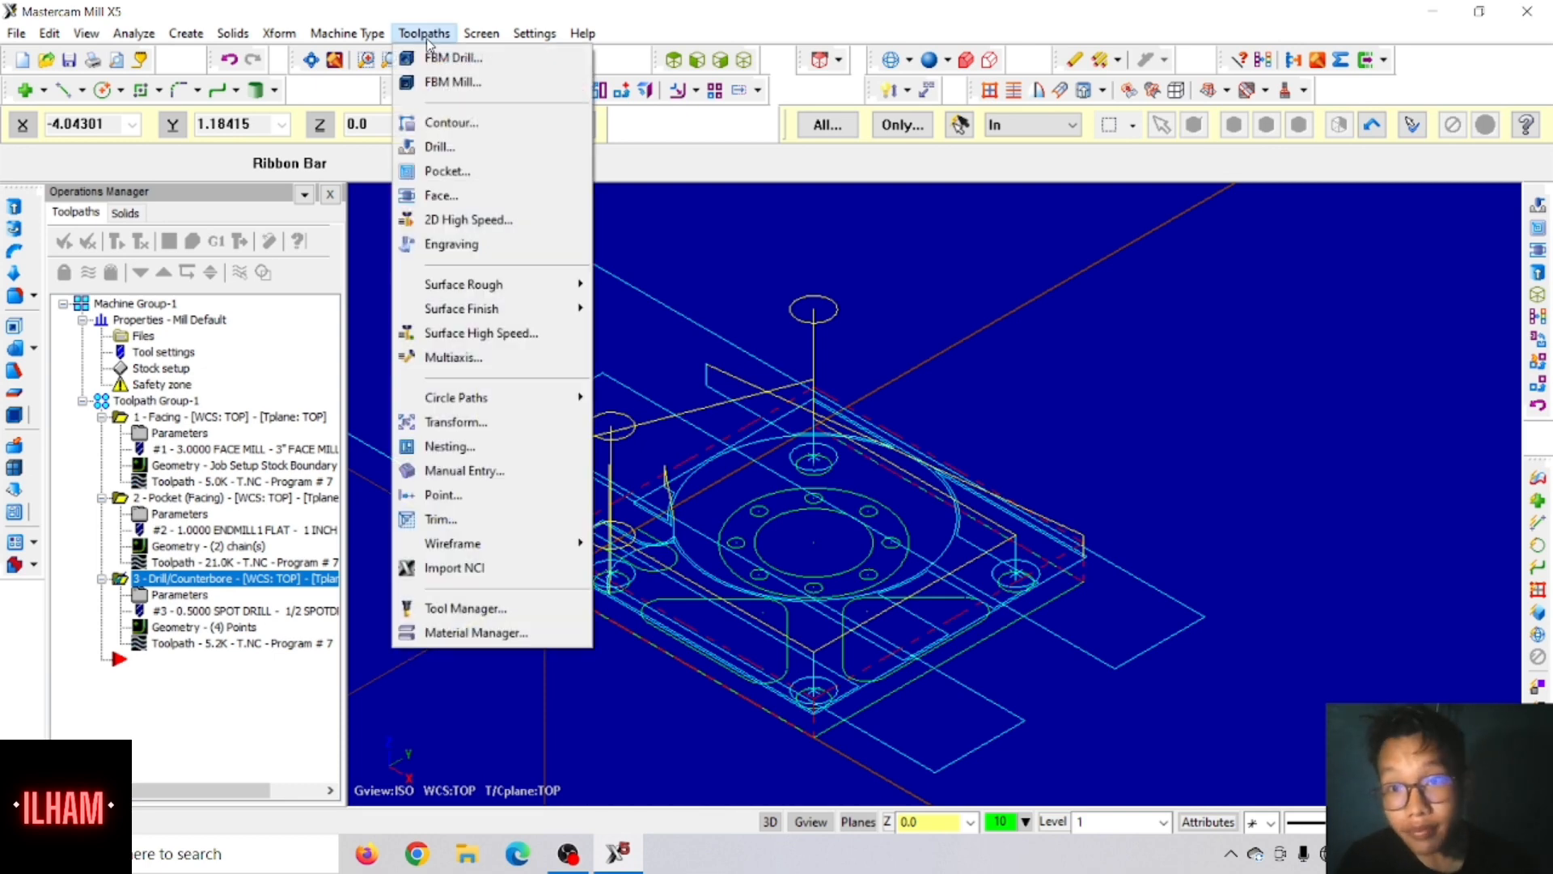
pyautogui.click(441, 146)
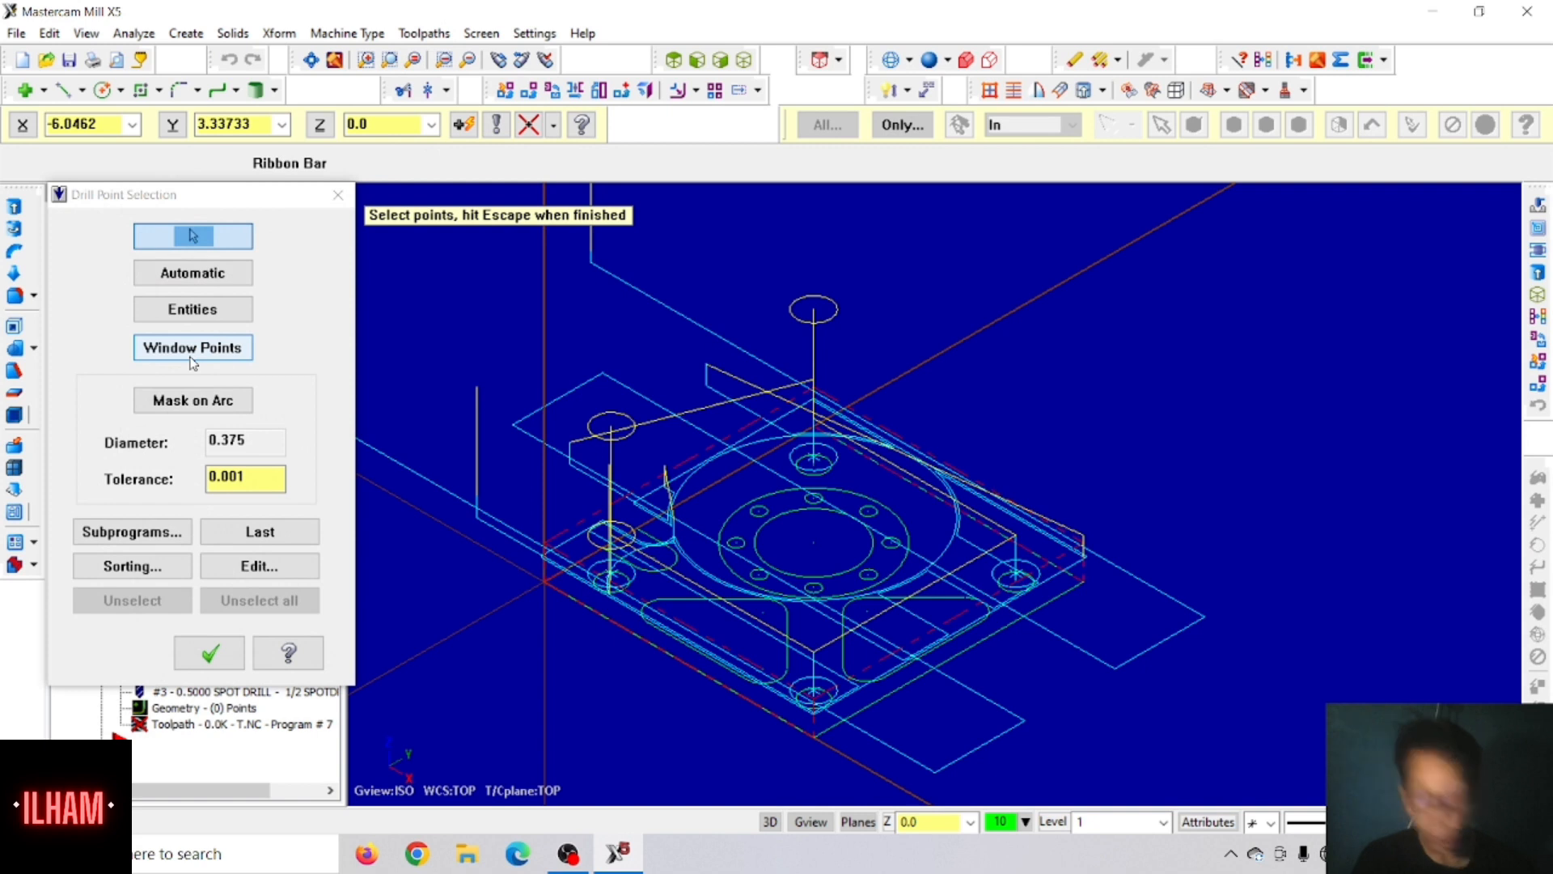
pyautogui.click(201, 396)
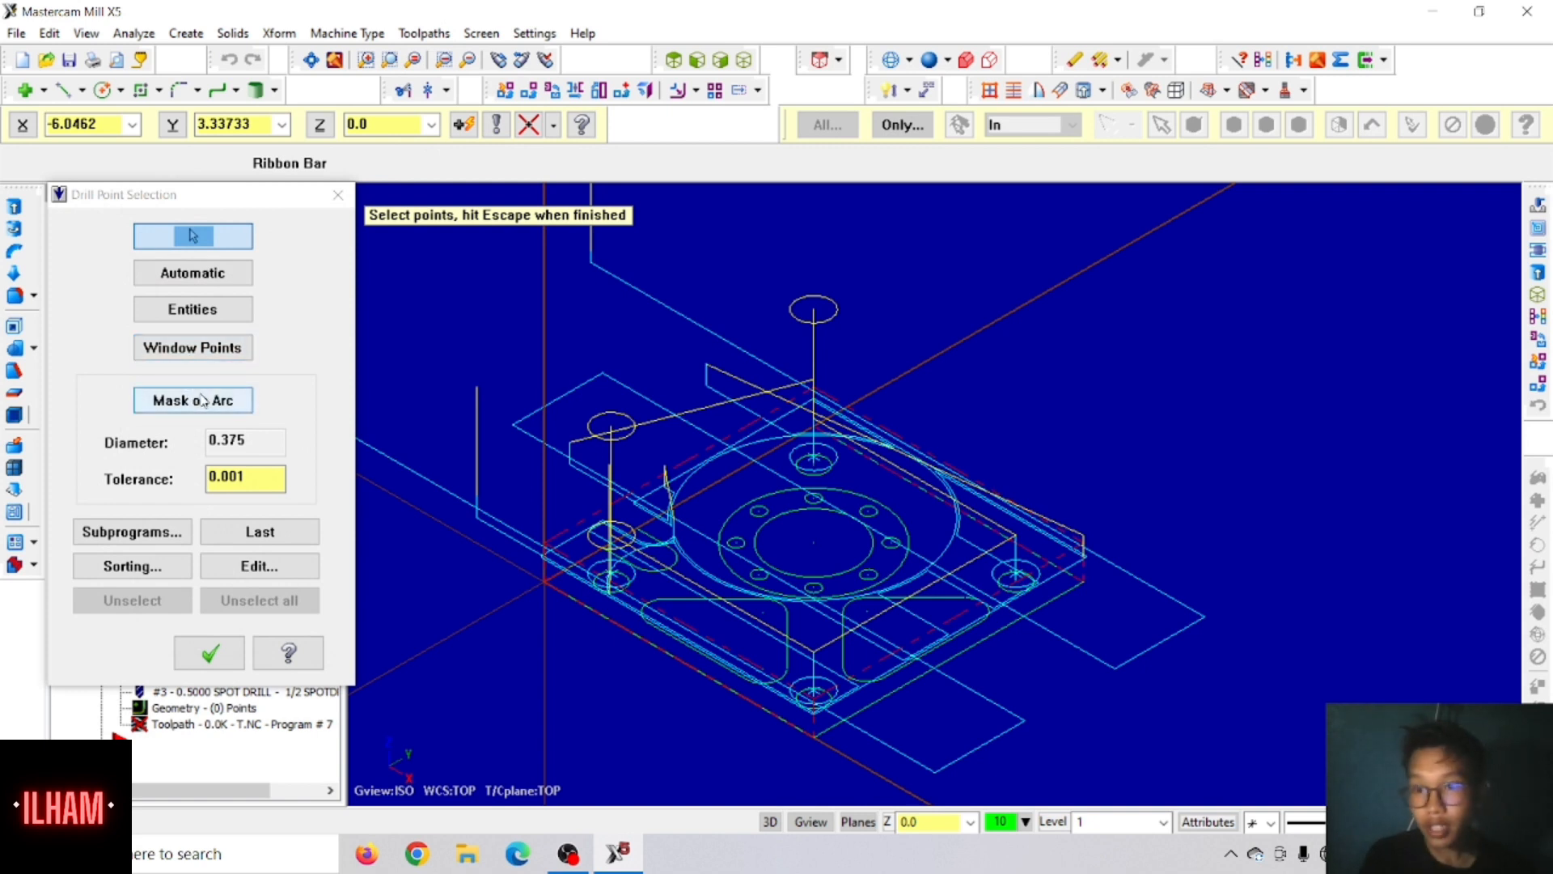
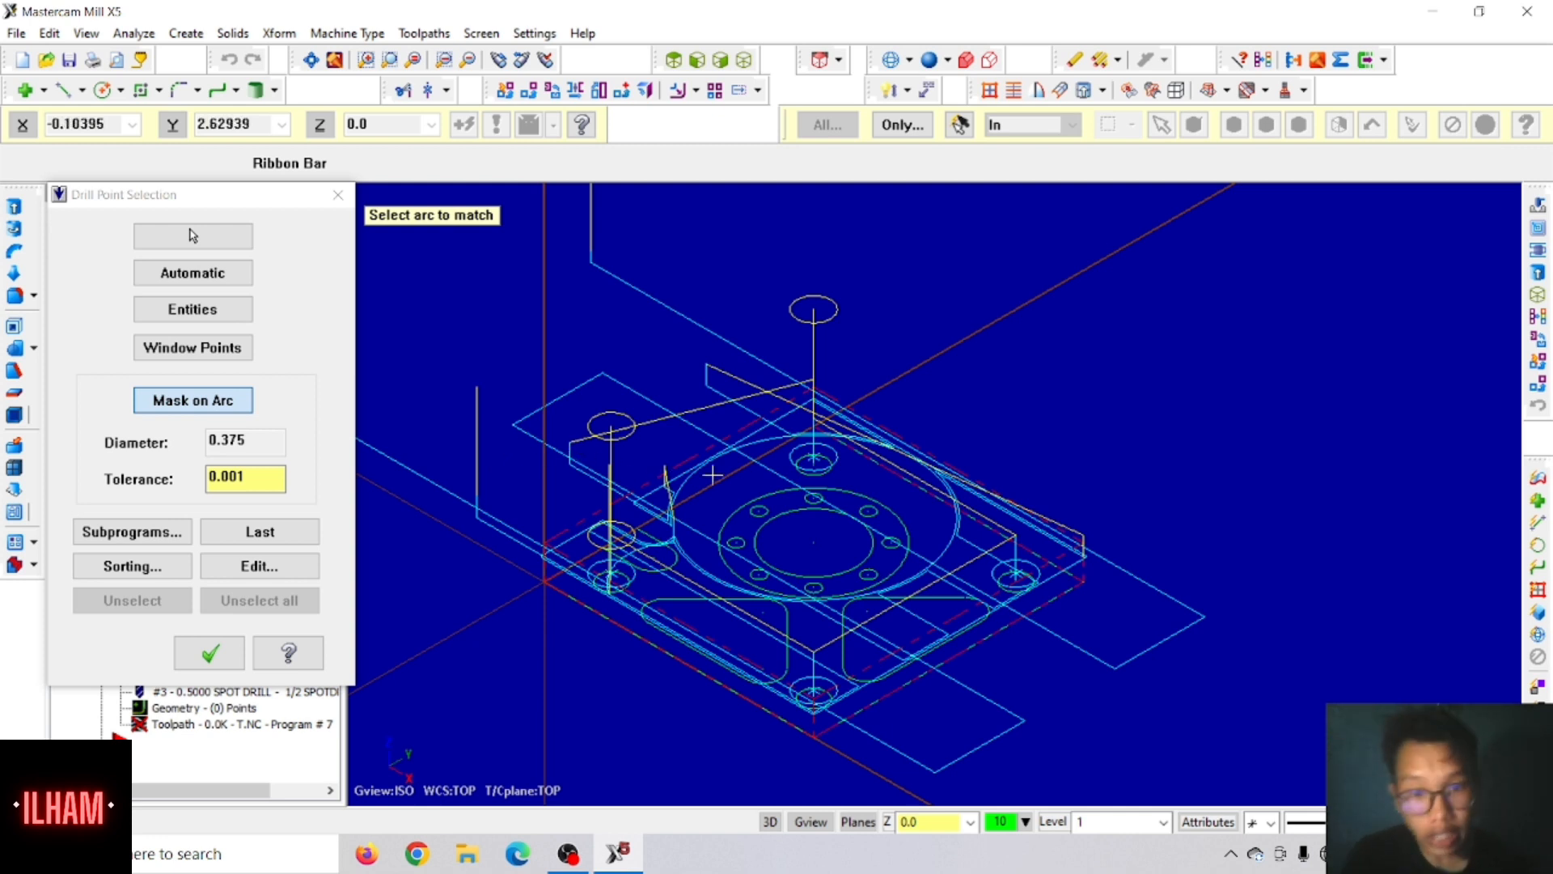
# Step: Match one of the small 0.1875-diameter bolt-circle holes, window-select the area around the ring, and accept the resulting drill points
pyautogui.click(762, 510)
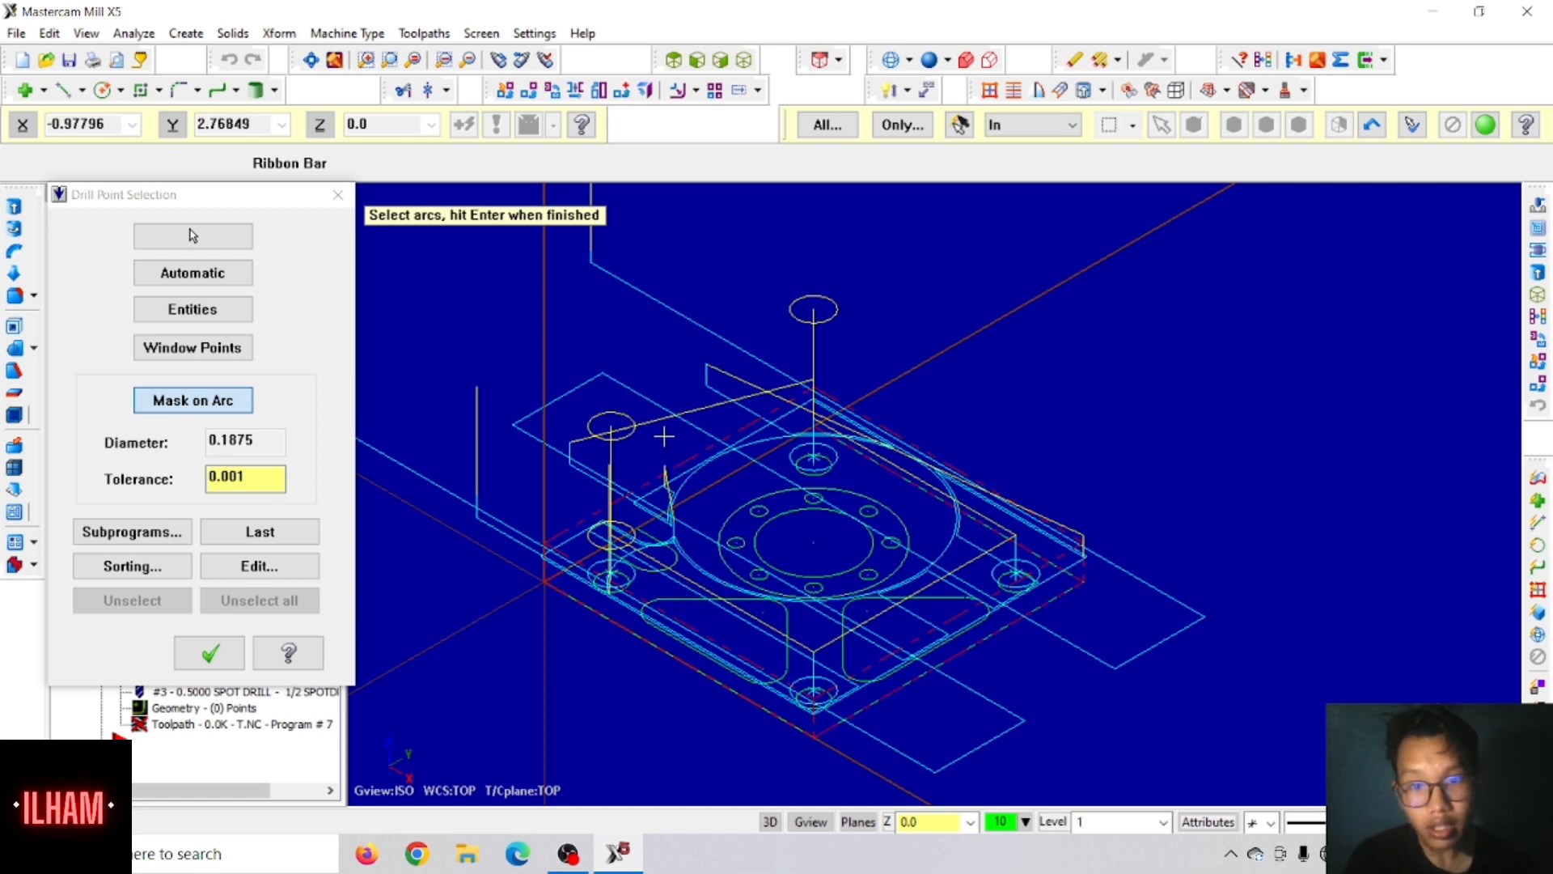
pyautogui.moveTo(664, 435); pyautogui.dragTo(1000, 613)
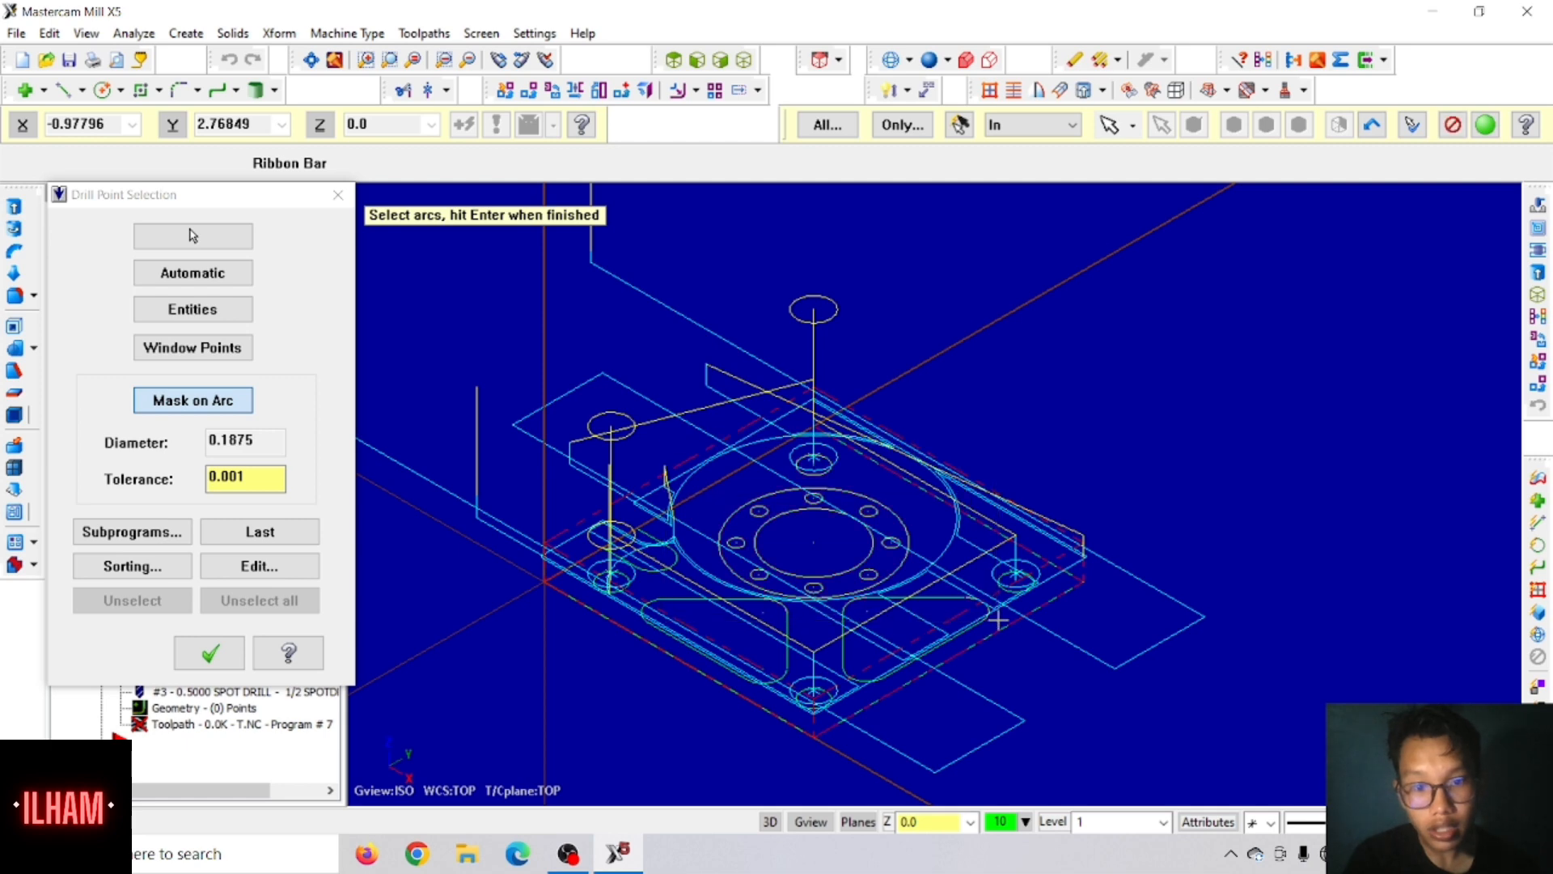
pyautogui.press('Return')
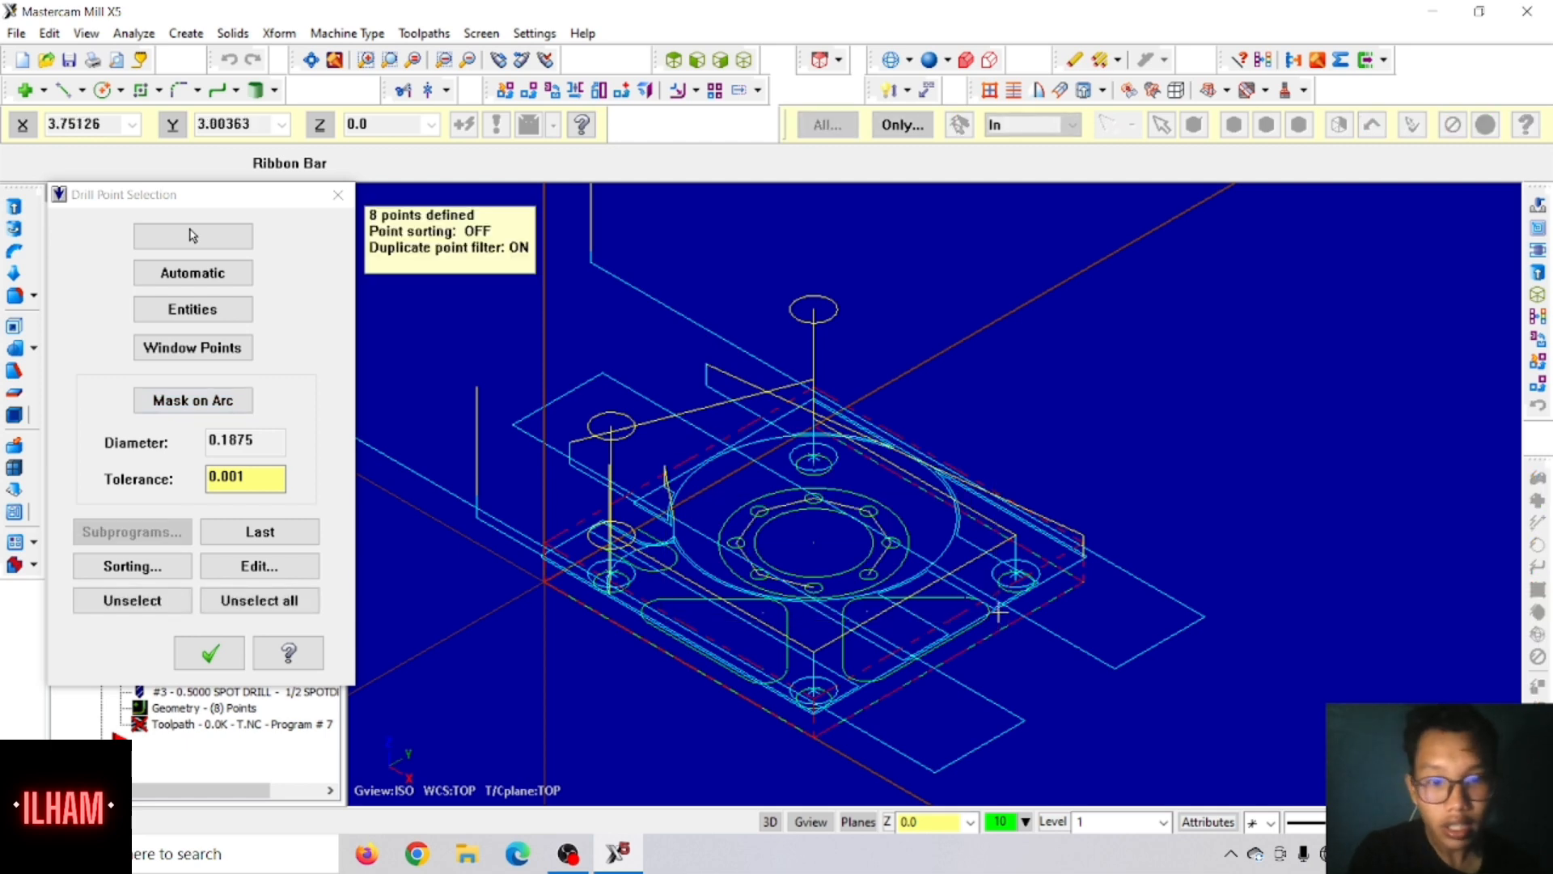
pyautogui.click(223, 653)
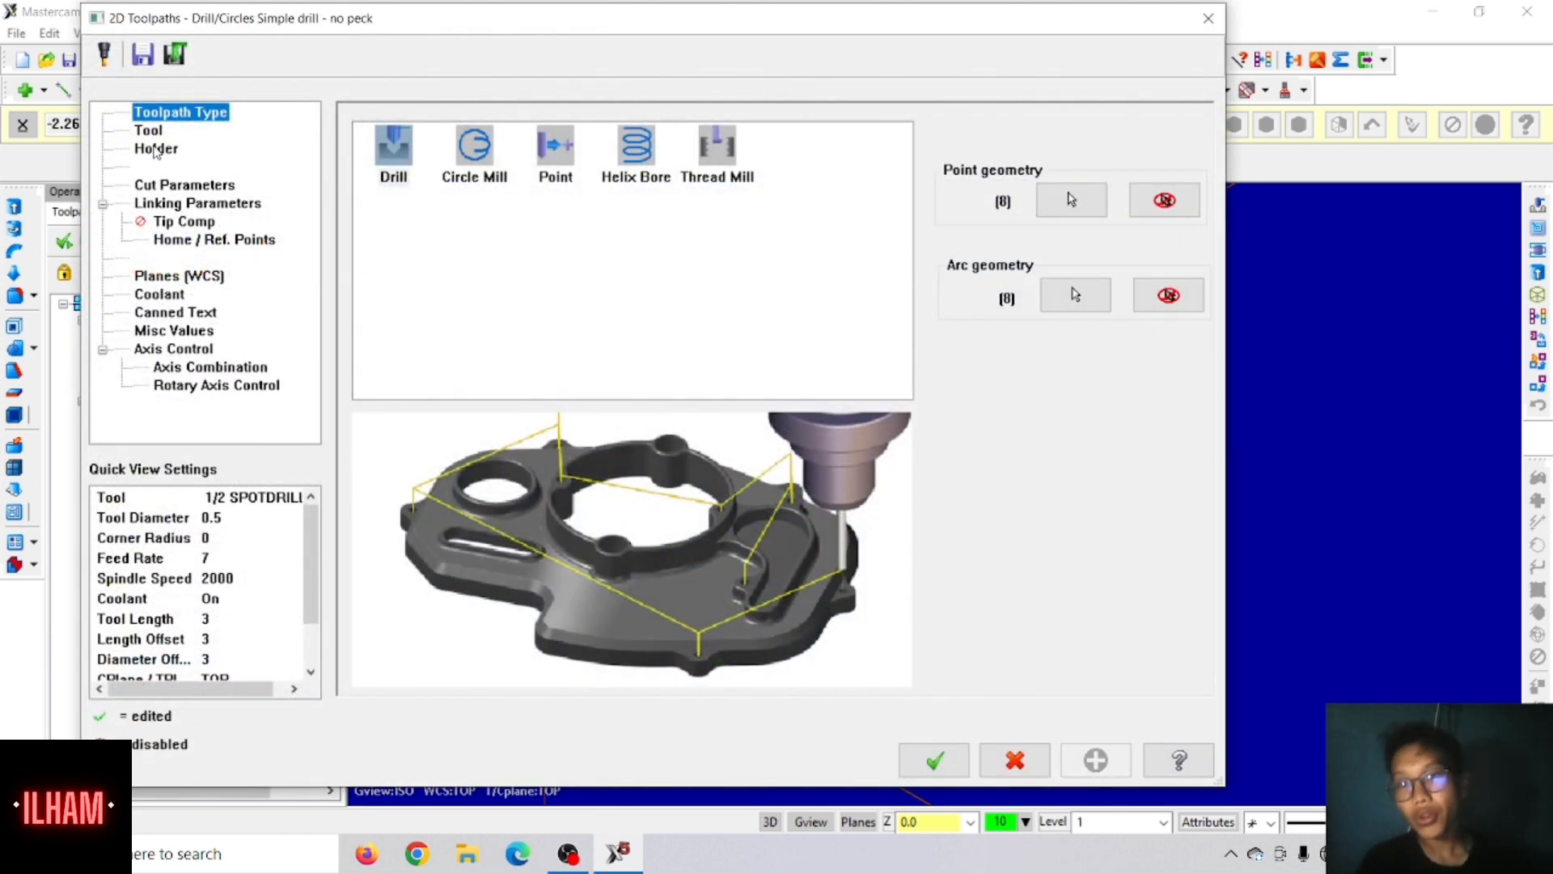
# Step: Assign the 1/4 CENTERDRILL from the MILL_INCH tool library to the new drill operation
pyautogui.click(150, 130)
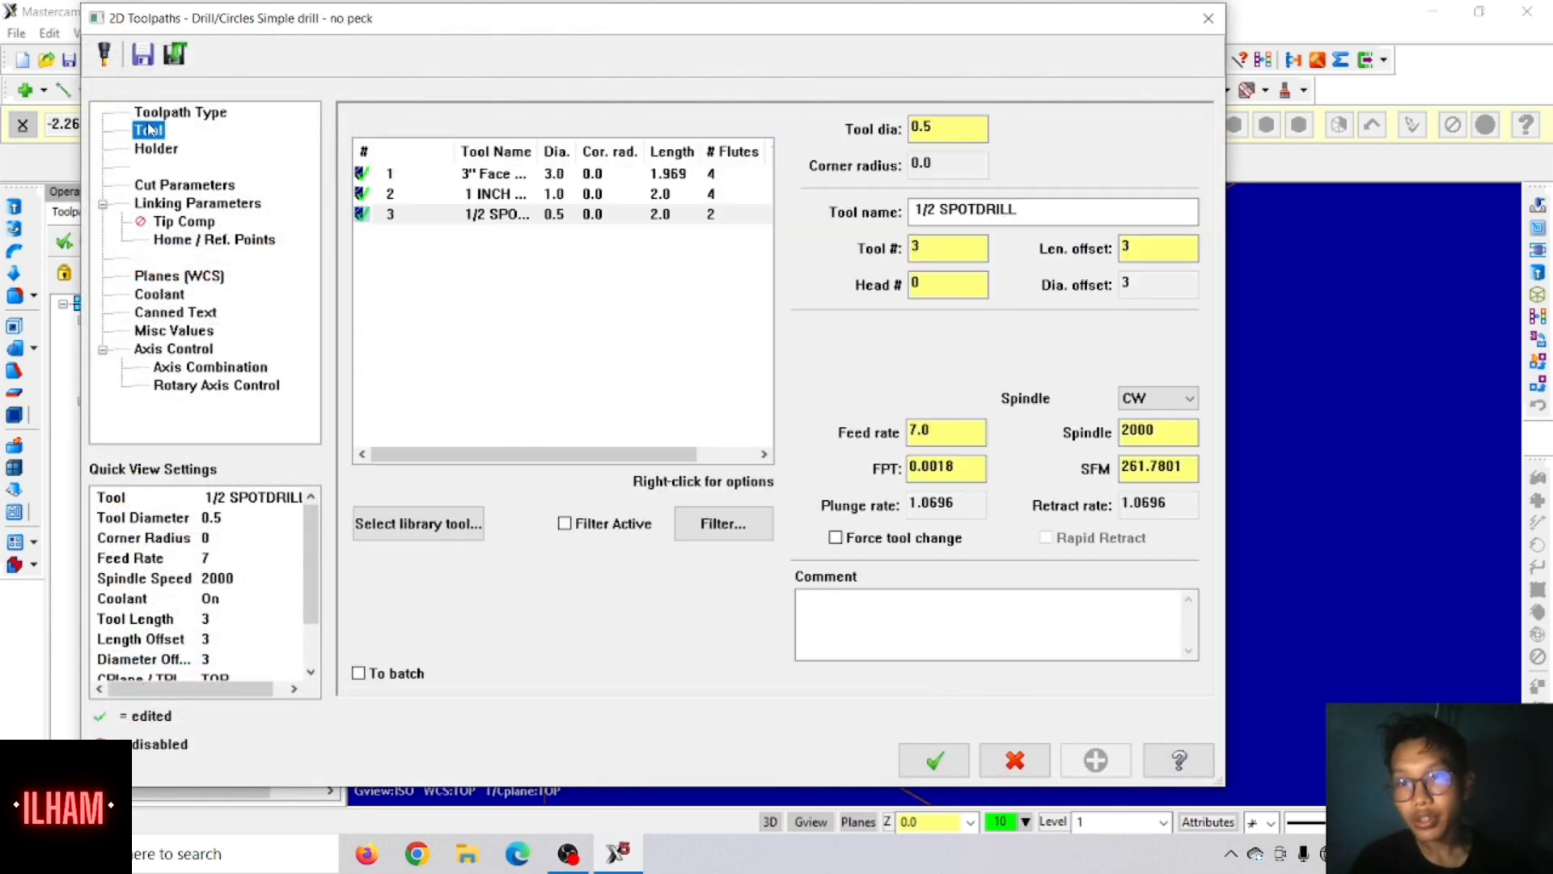
pyautogui.click(399, 534)
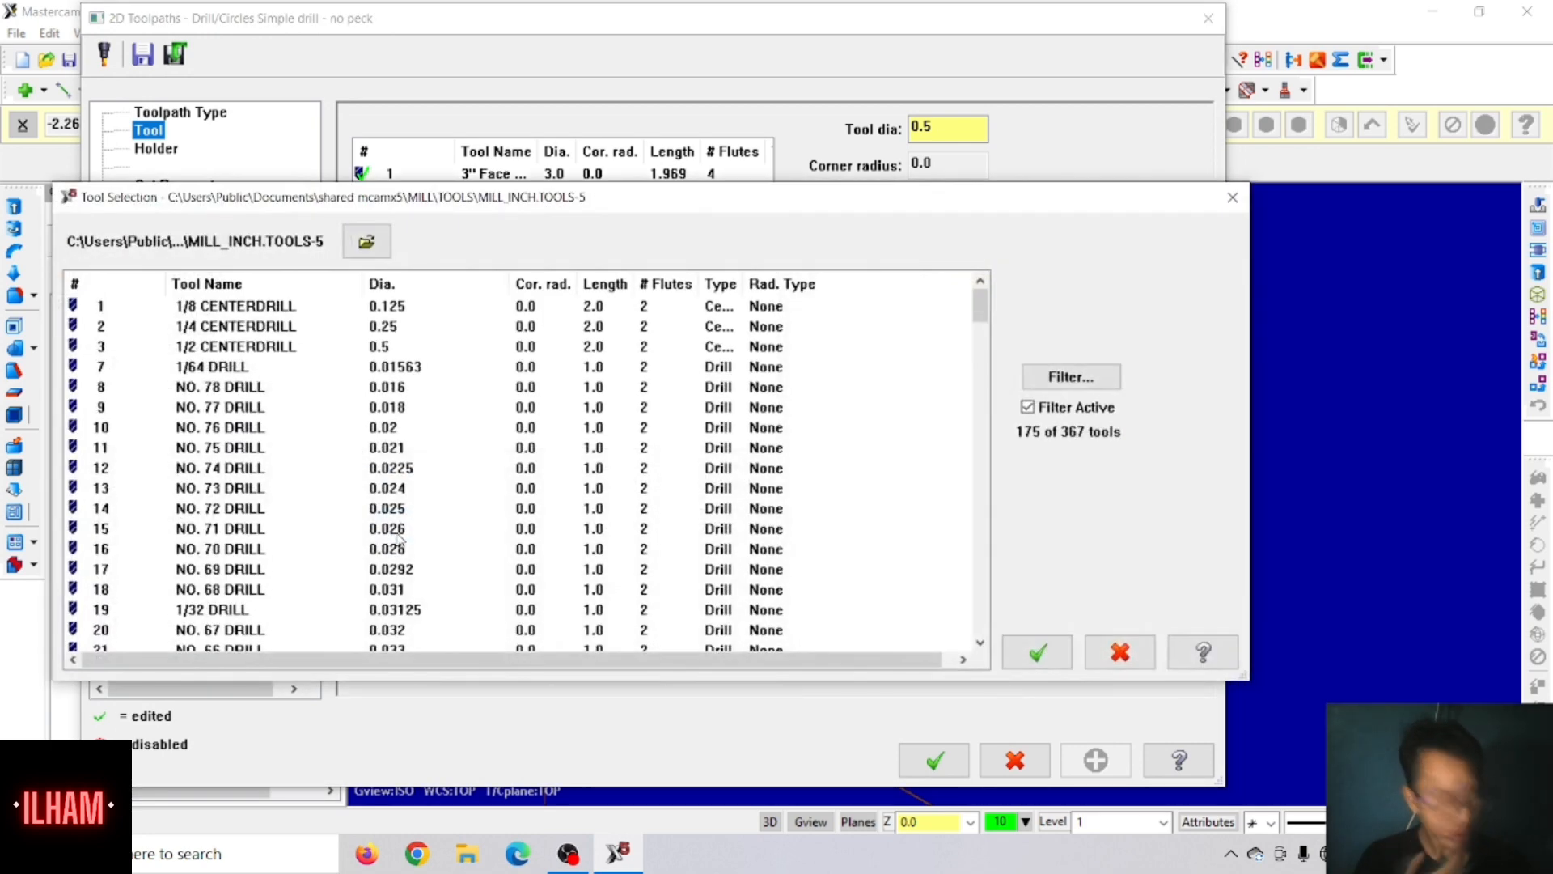
pyautogui.click(144, 342)
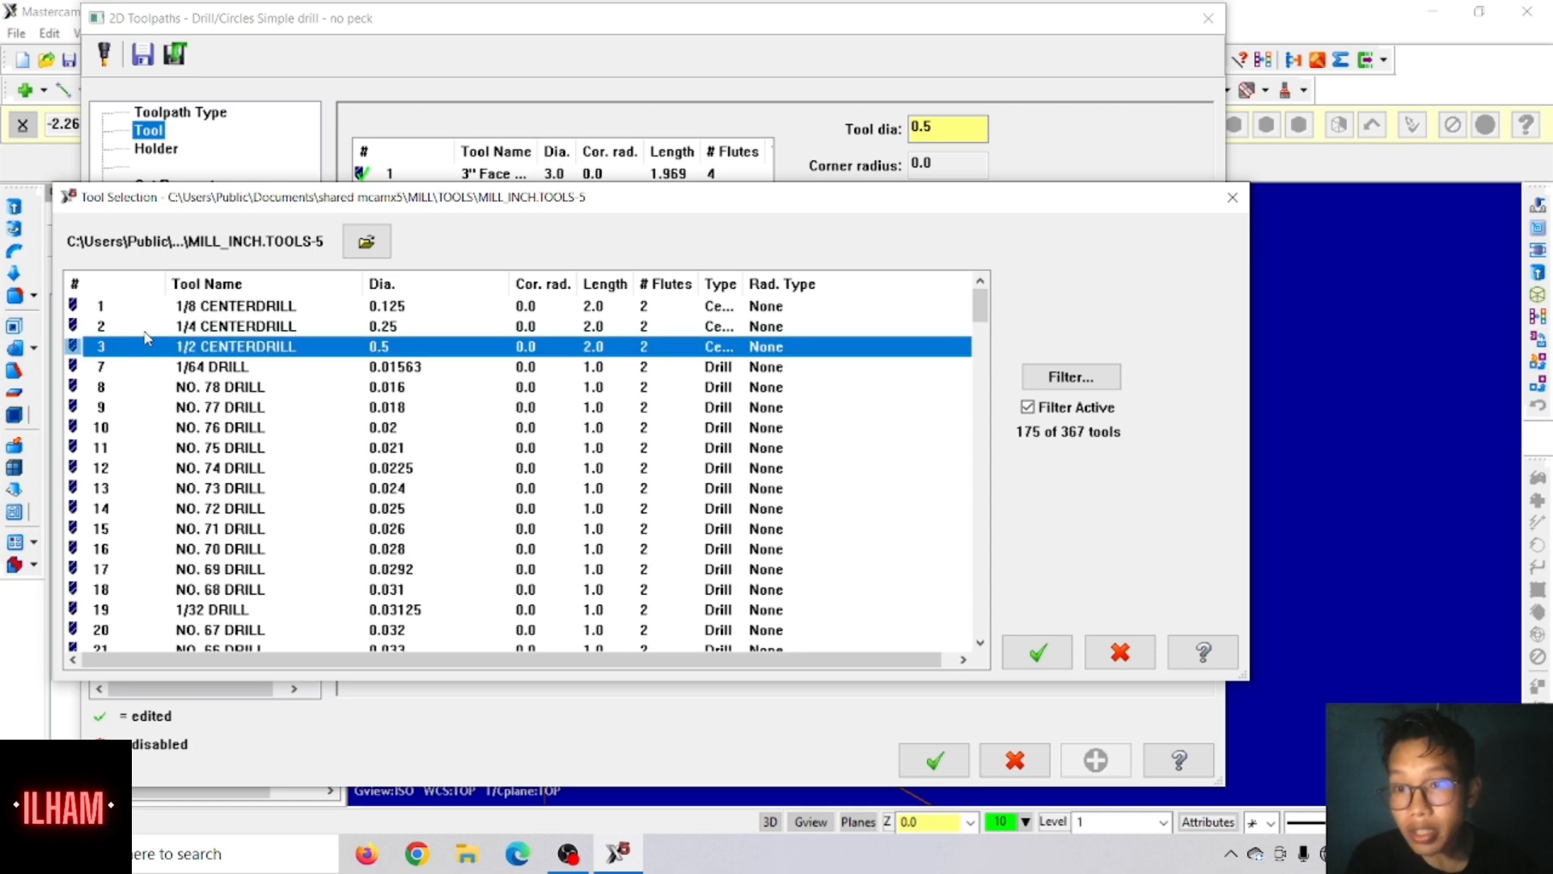
pyautogui.click(147, 328)
pyautogui.click(1045, 657)
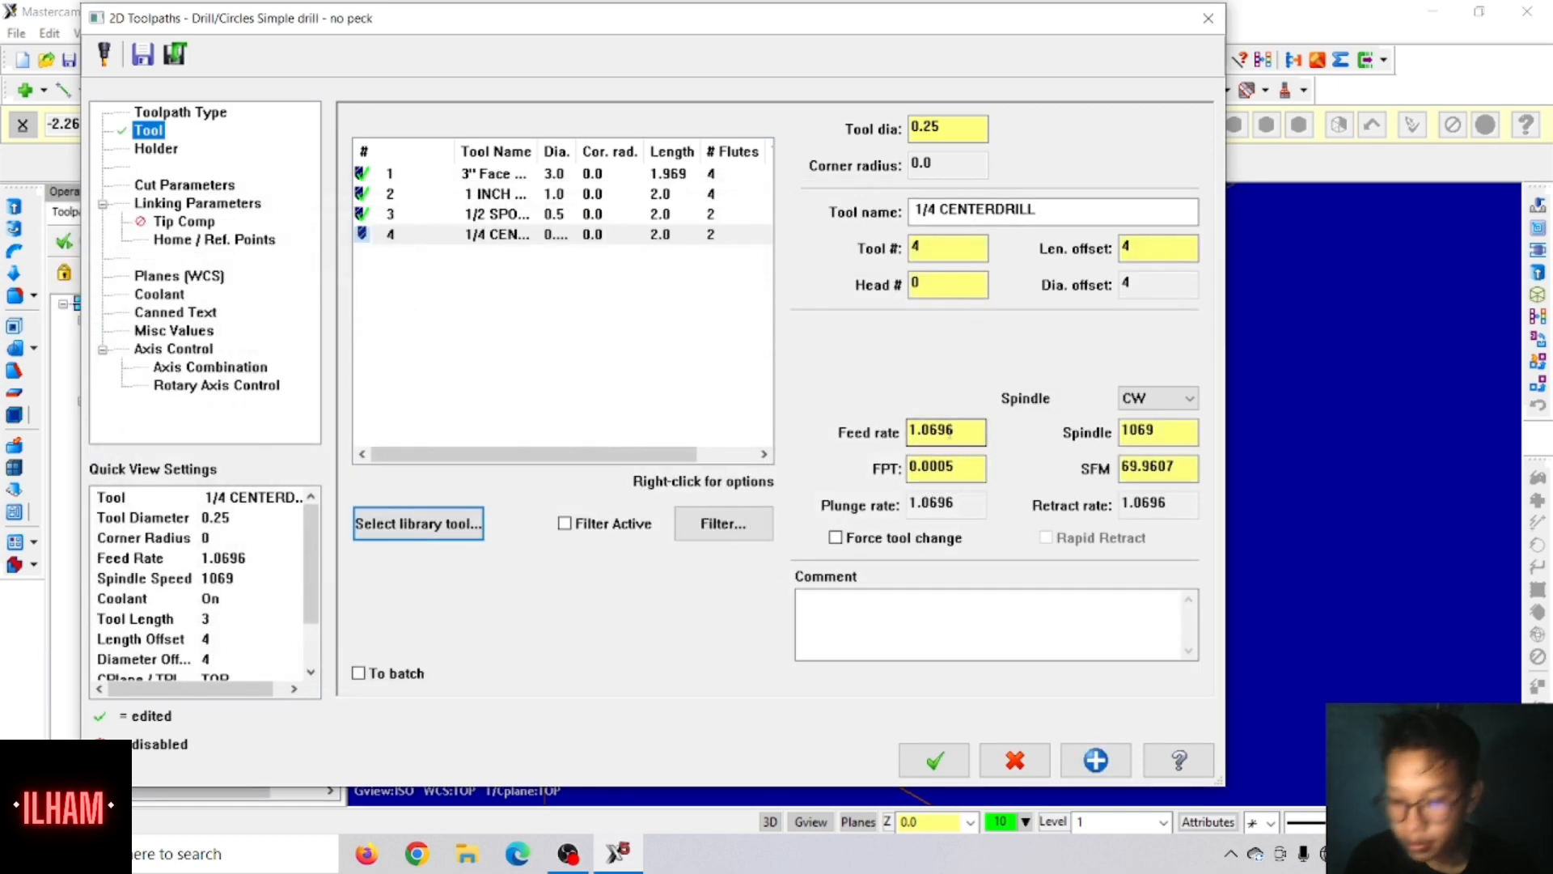
# Step: Set the centre drill's feed rate to 7 and its spindle speed to 5000
pyautogui.moveTo(949, 431); pyautogui.dragTo(907, 431)
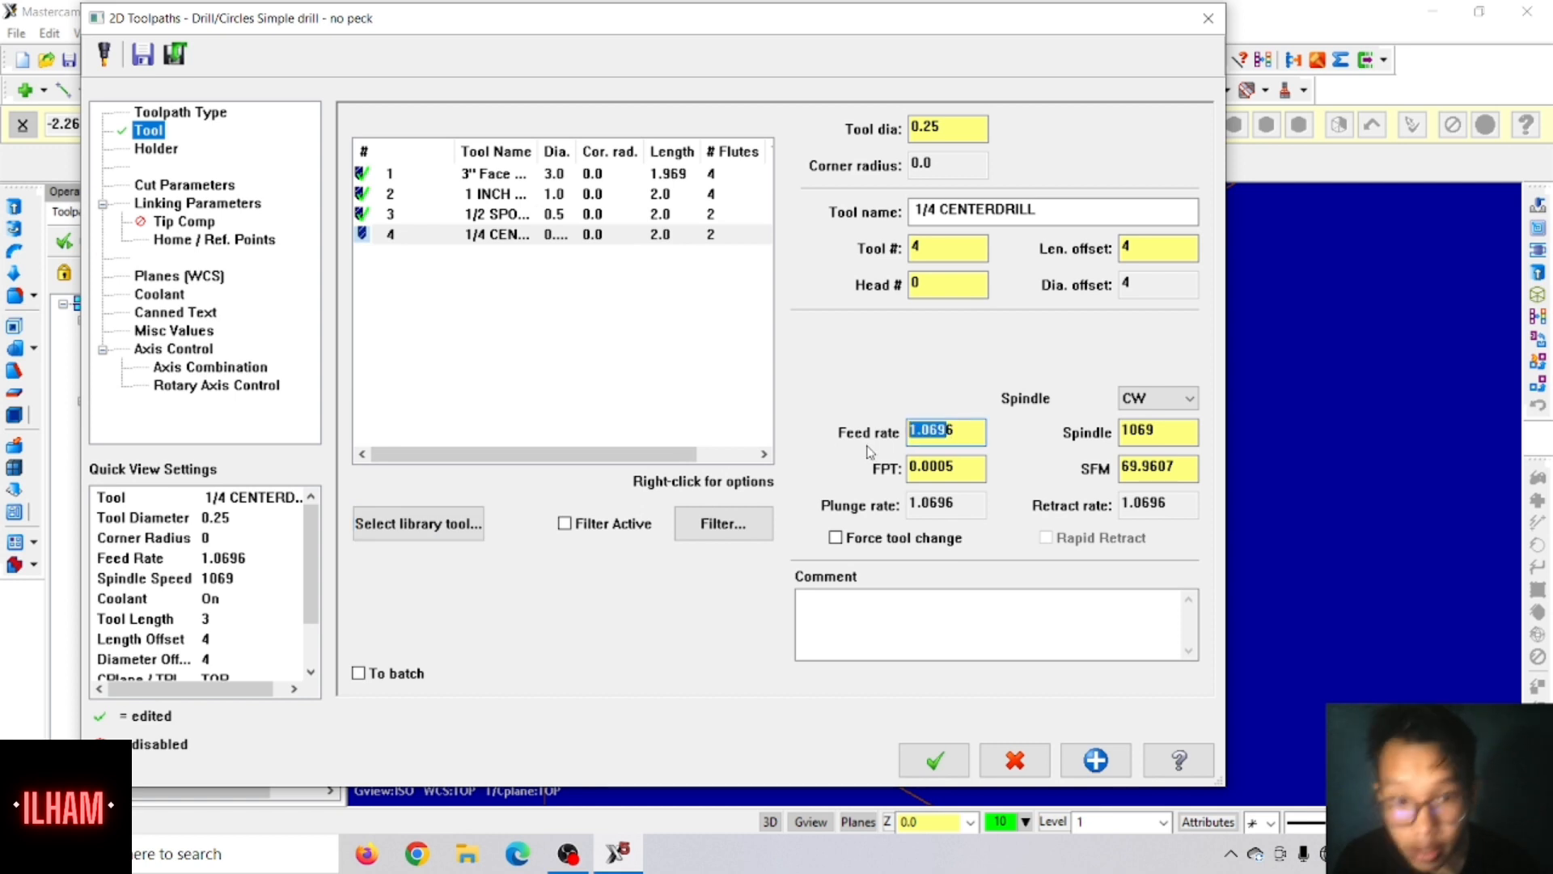
pyautogui.doubleClick(970, 431)
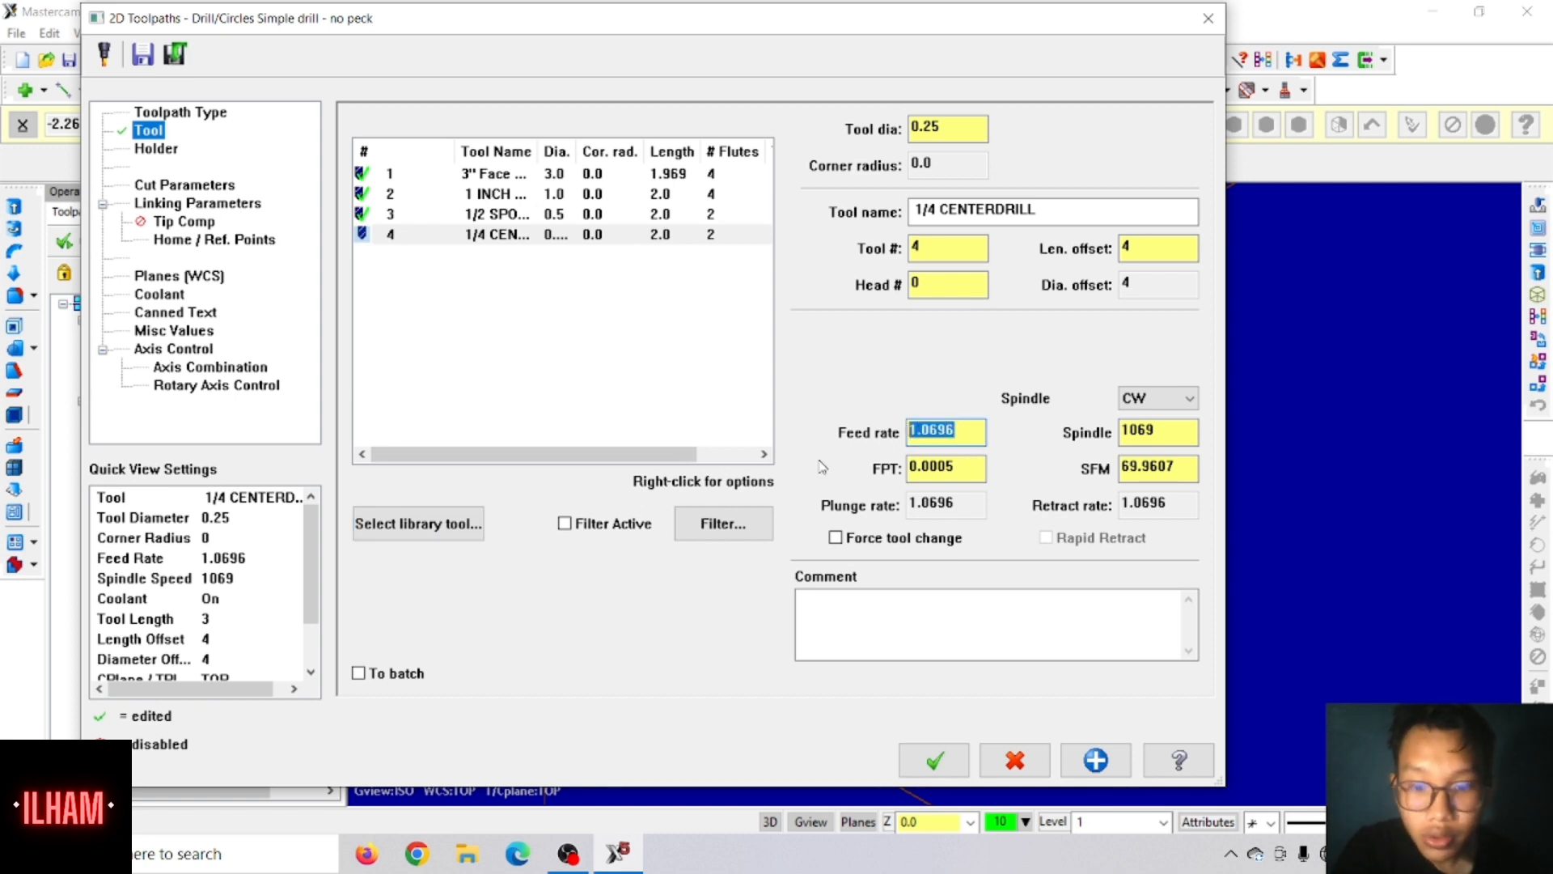
pyautogui.write('7')
pyautogui.doubleClick(1161, 429)
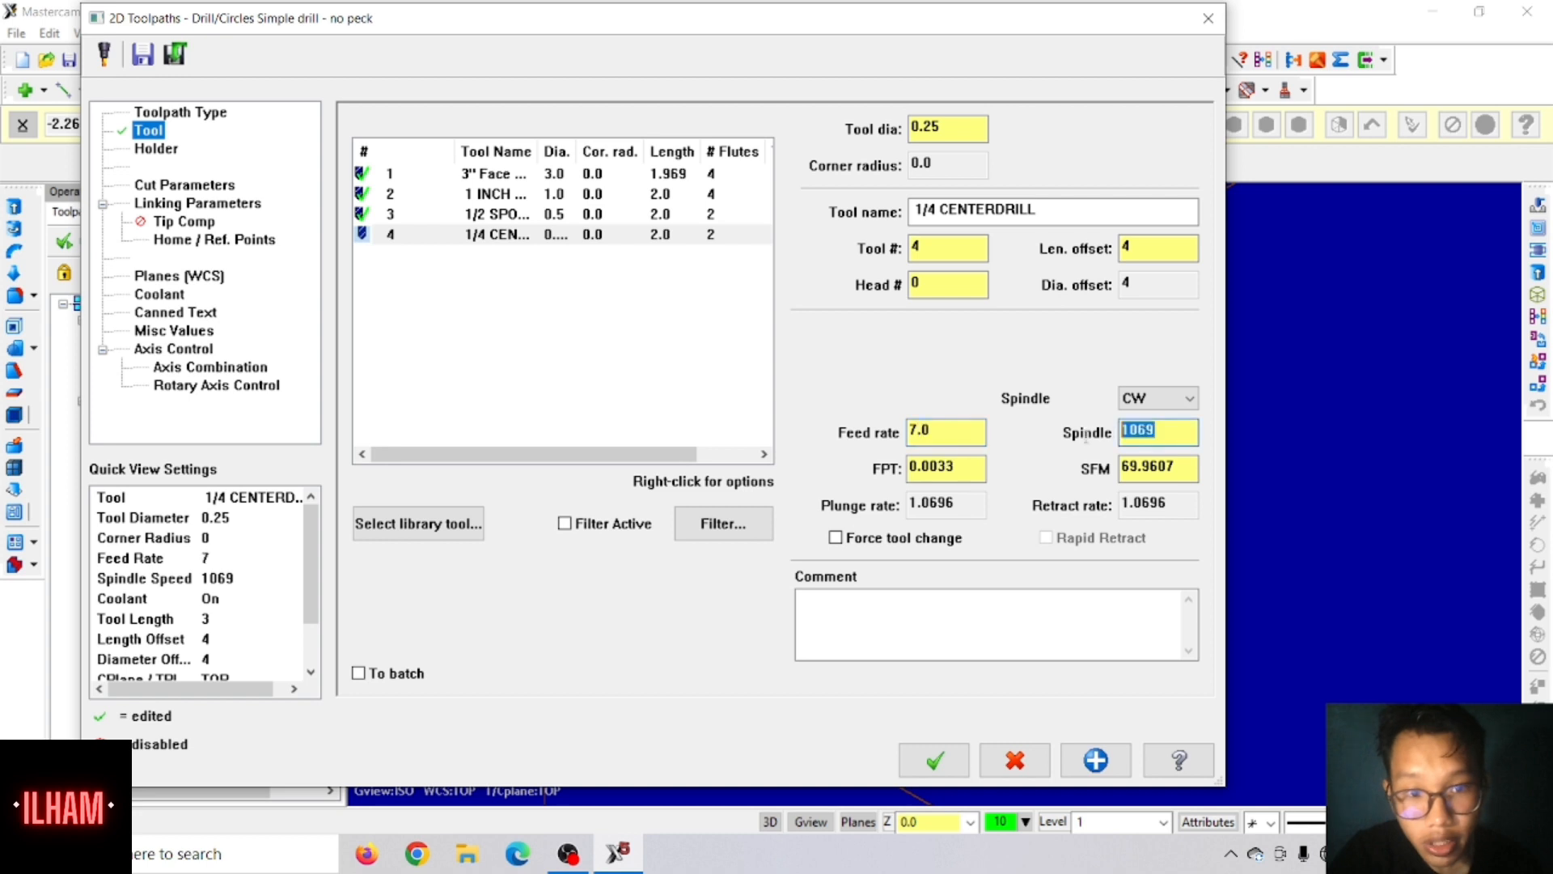
pyautogui.write('5000')
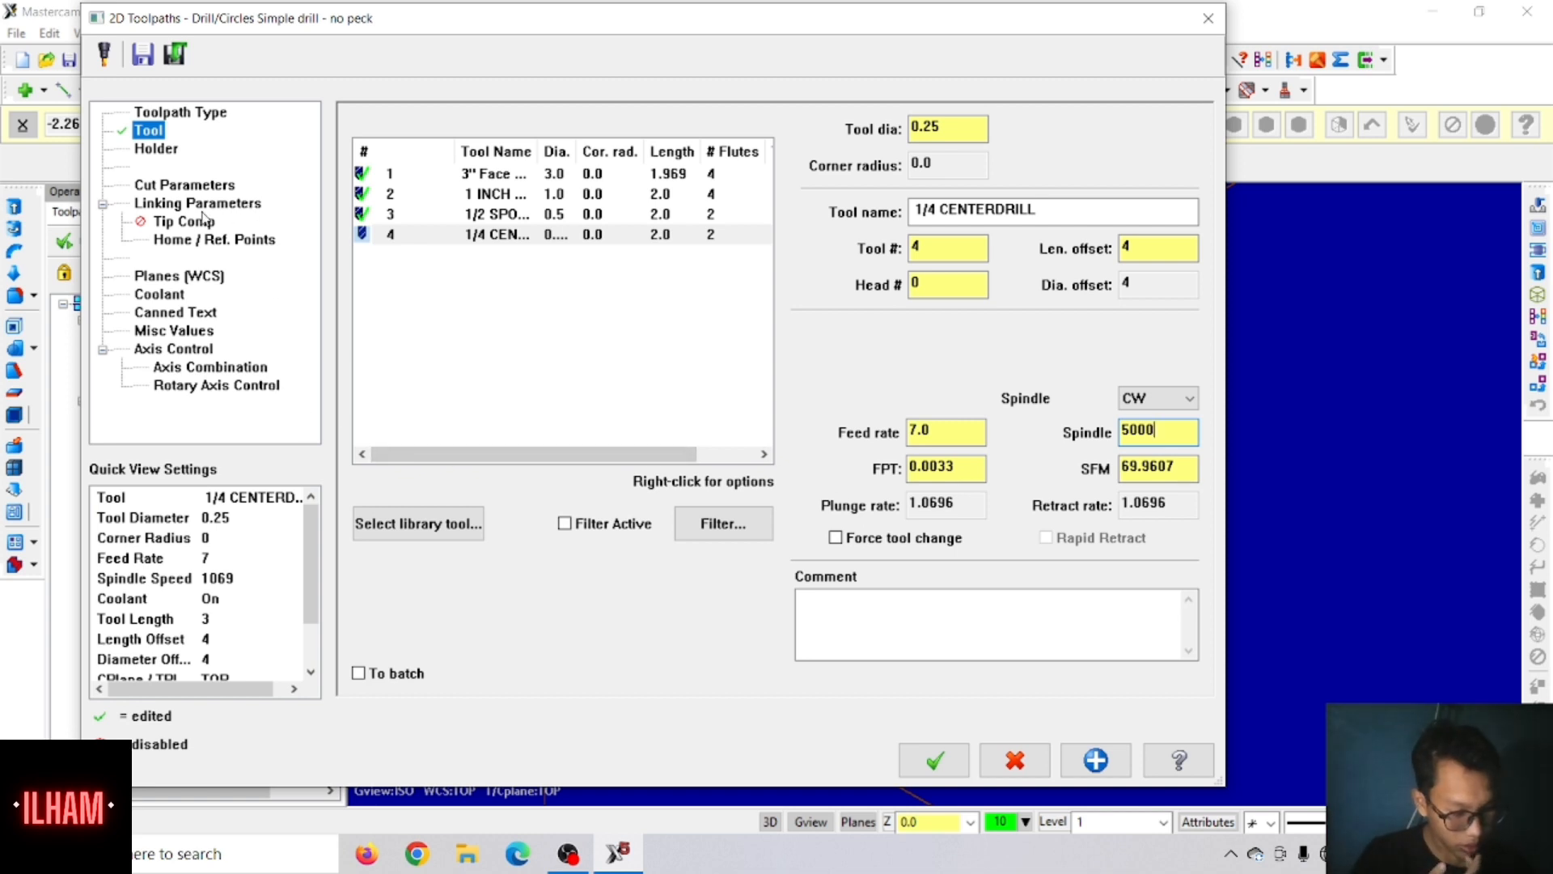
# Step: Check the coolant, set the top of stock to 0.45 and the depth to 0.3, and generate the centre drill toolpath
pyautogui.click(166, 296)
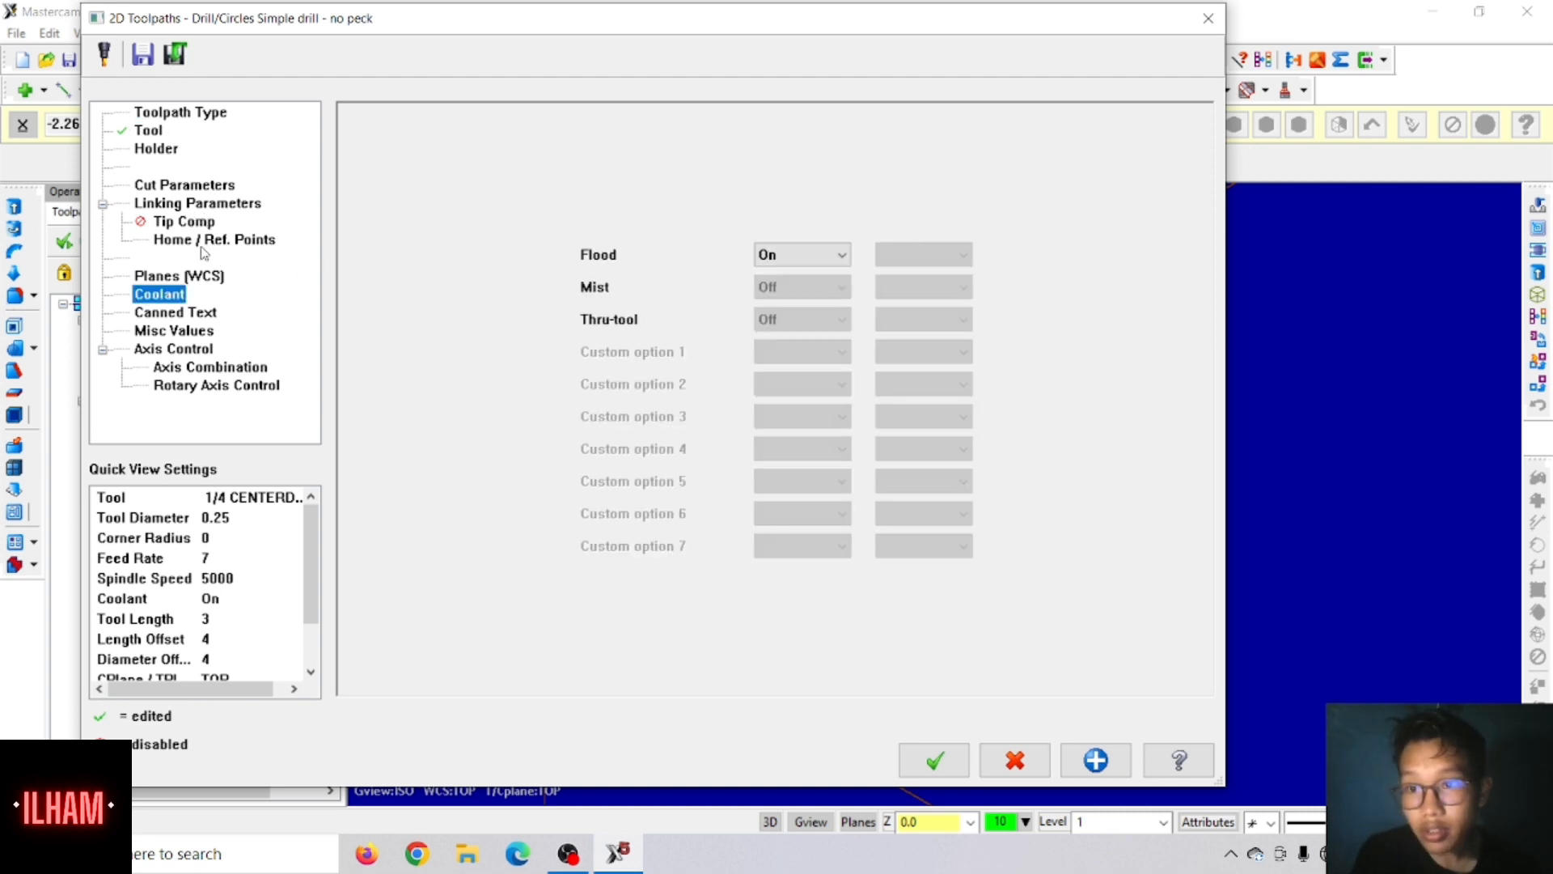
pyautogui.click(198, 205)
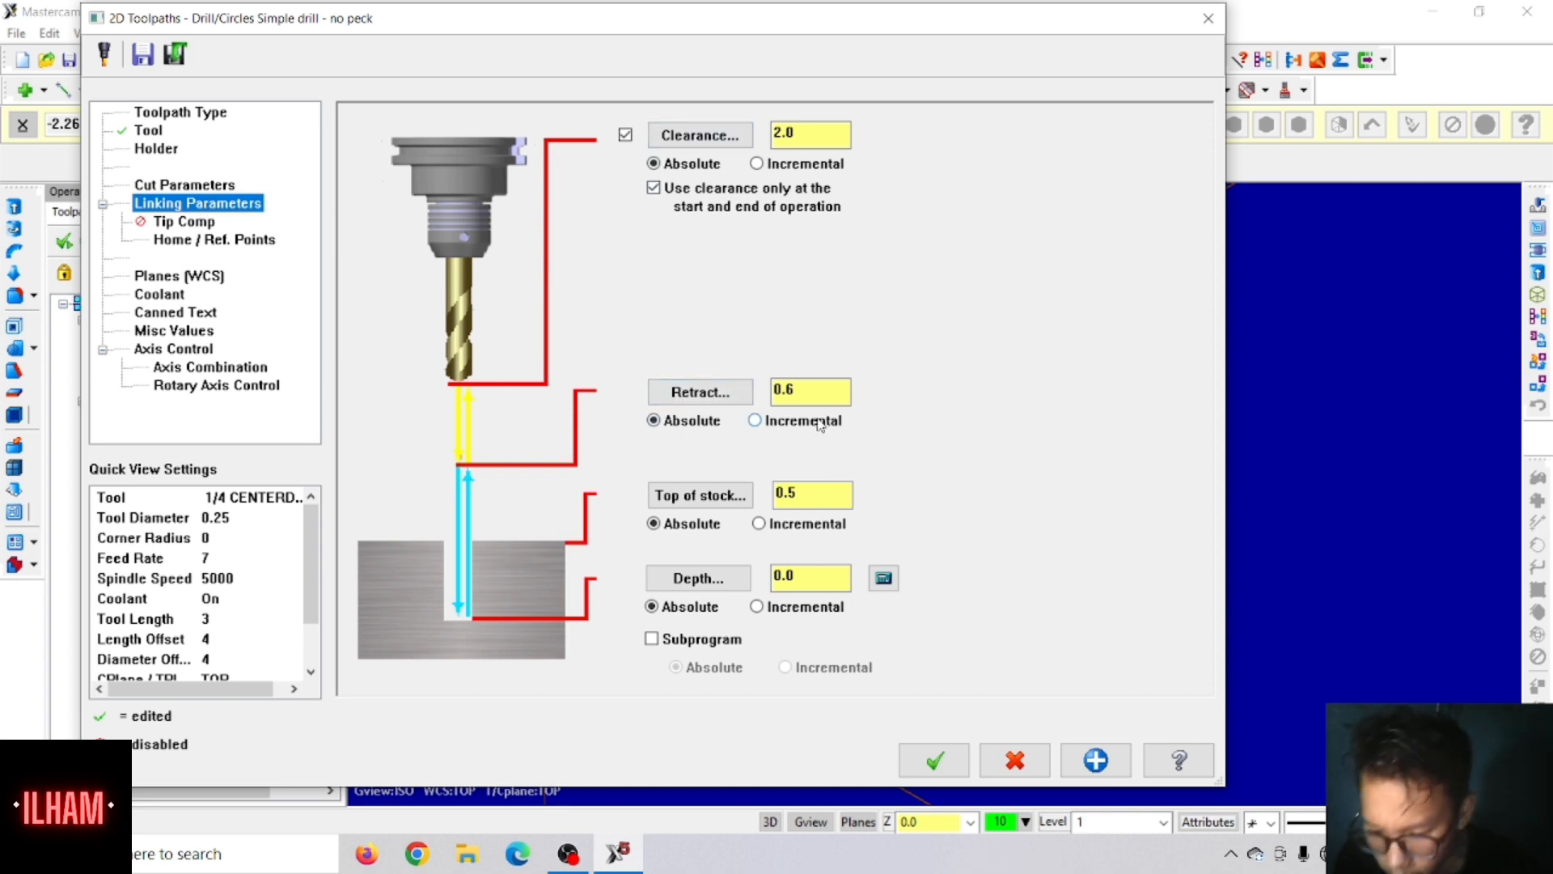
pyautogui.click(808, 497)
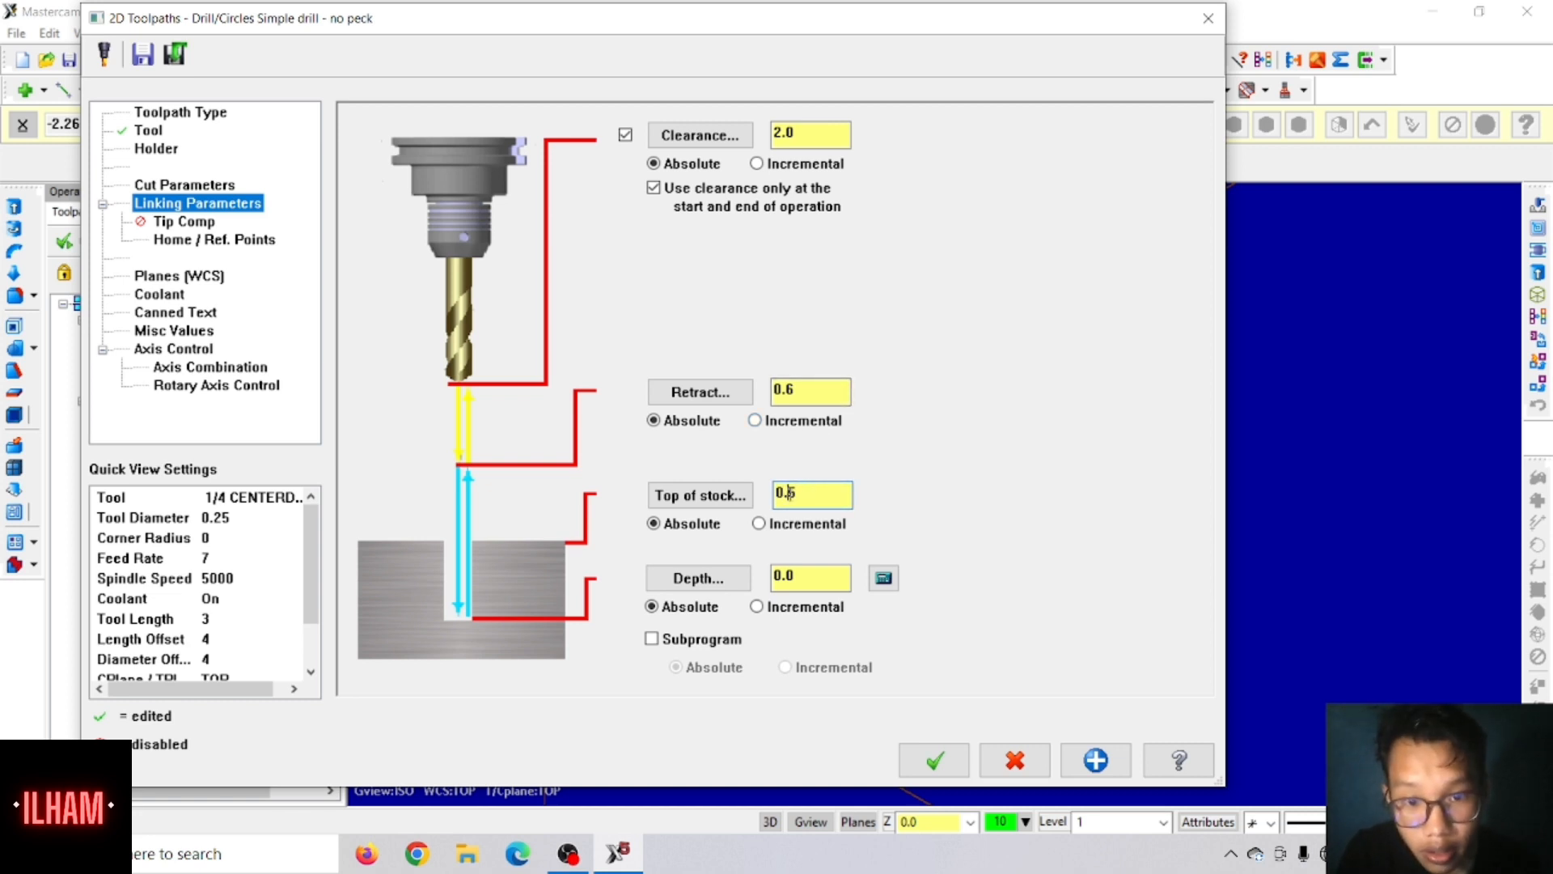
pyautogui.write('4')
pyautogui.press('Tab')
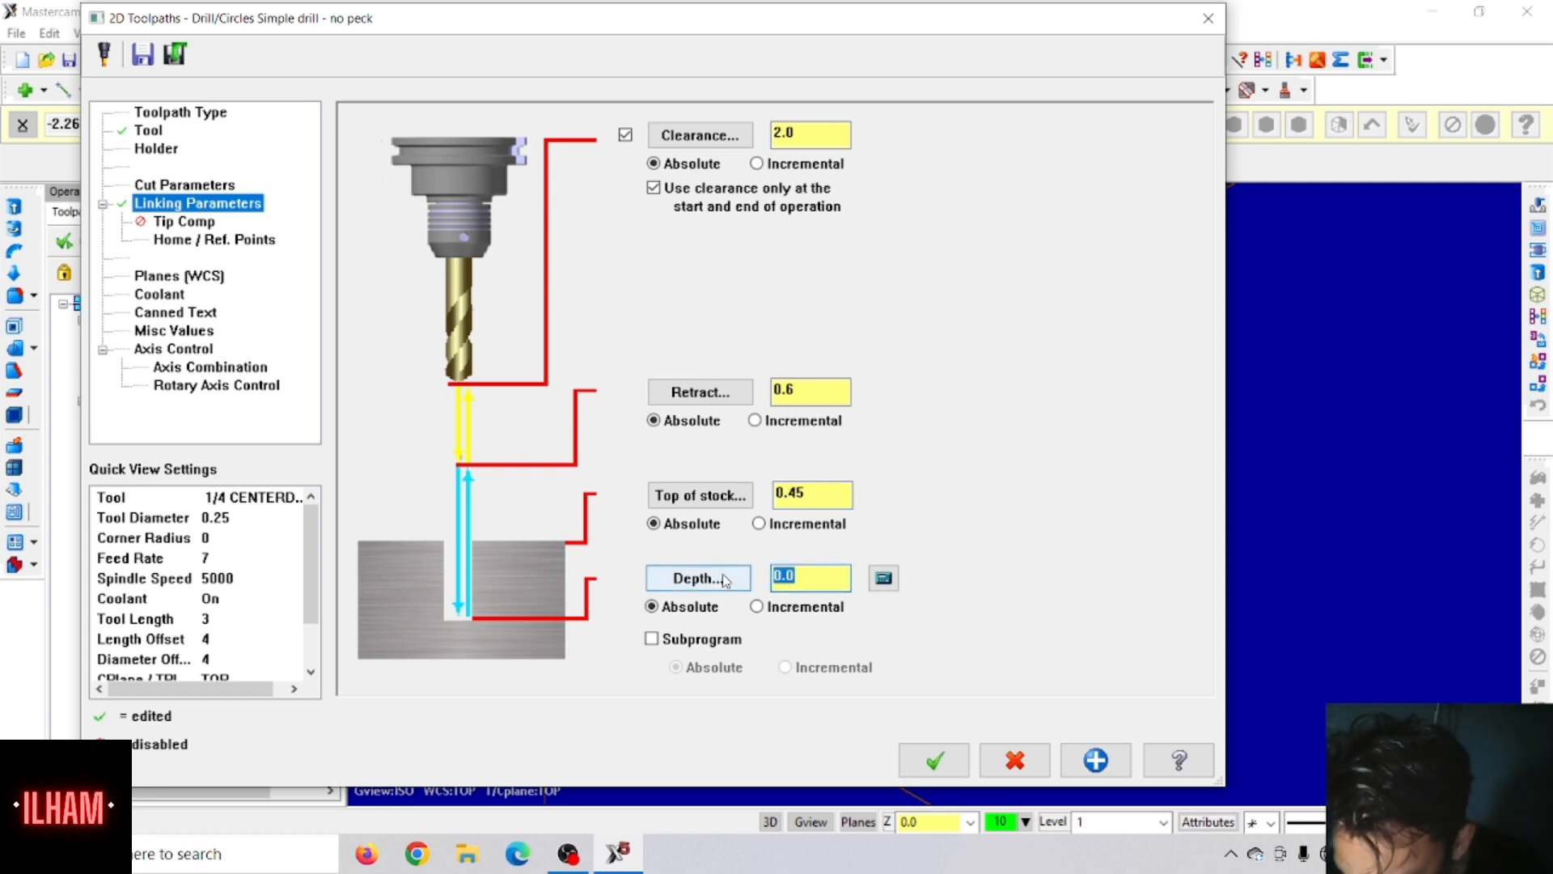
pyautogui.write('.3')
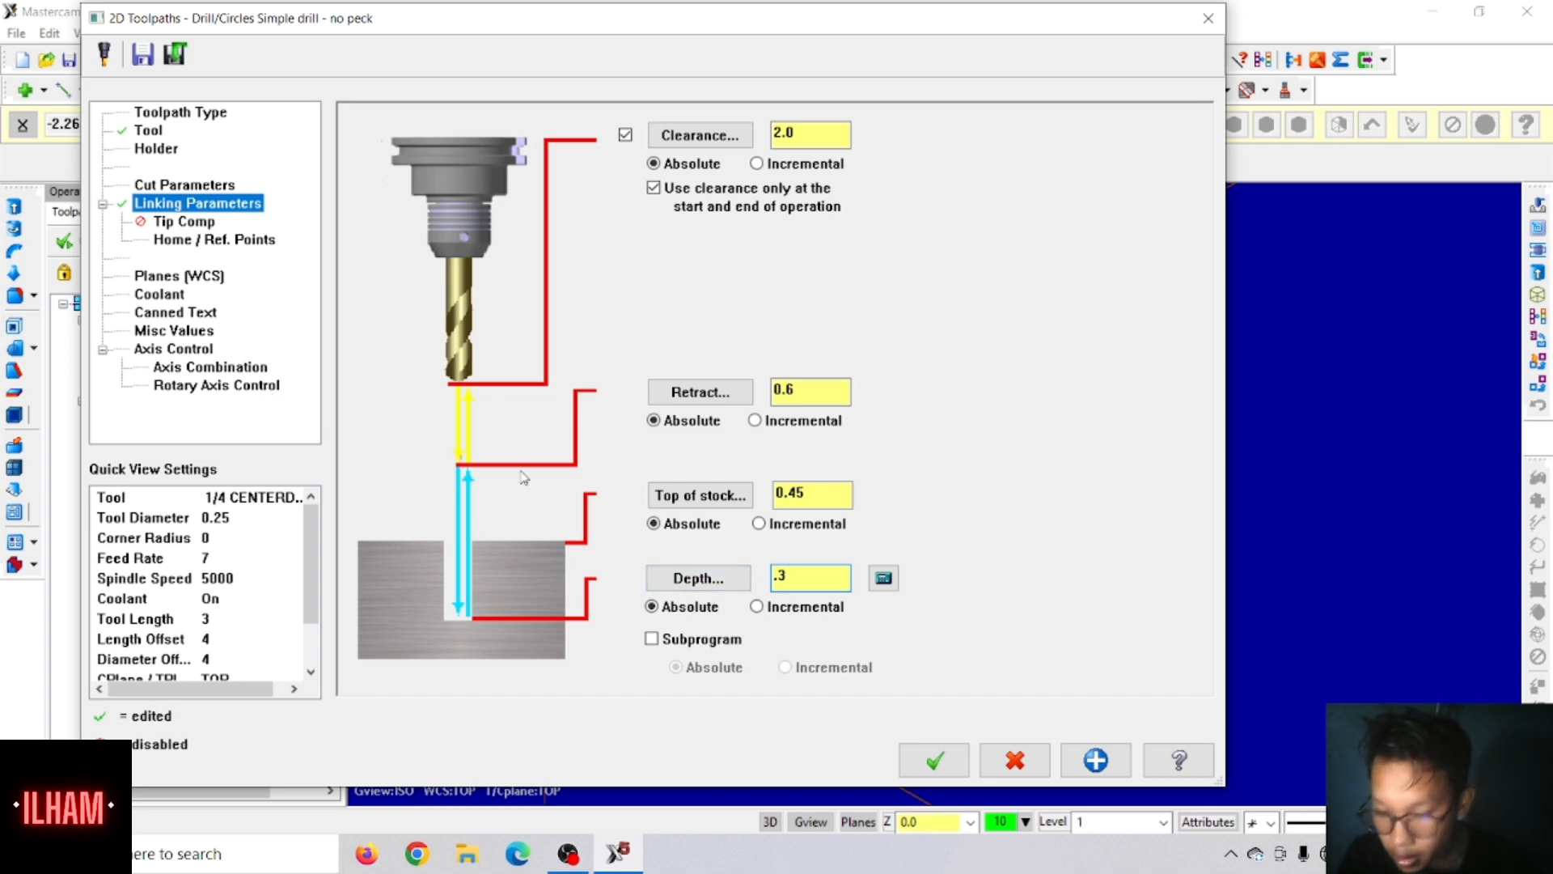
pyautogui.click(935, 762)
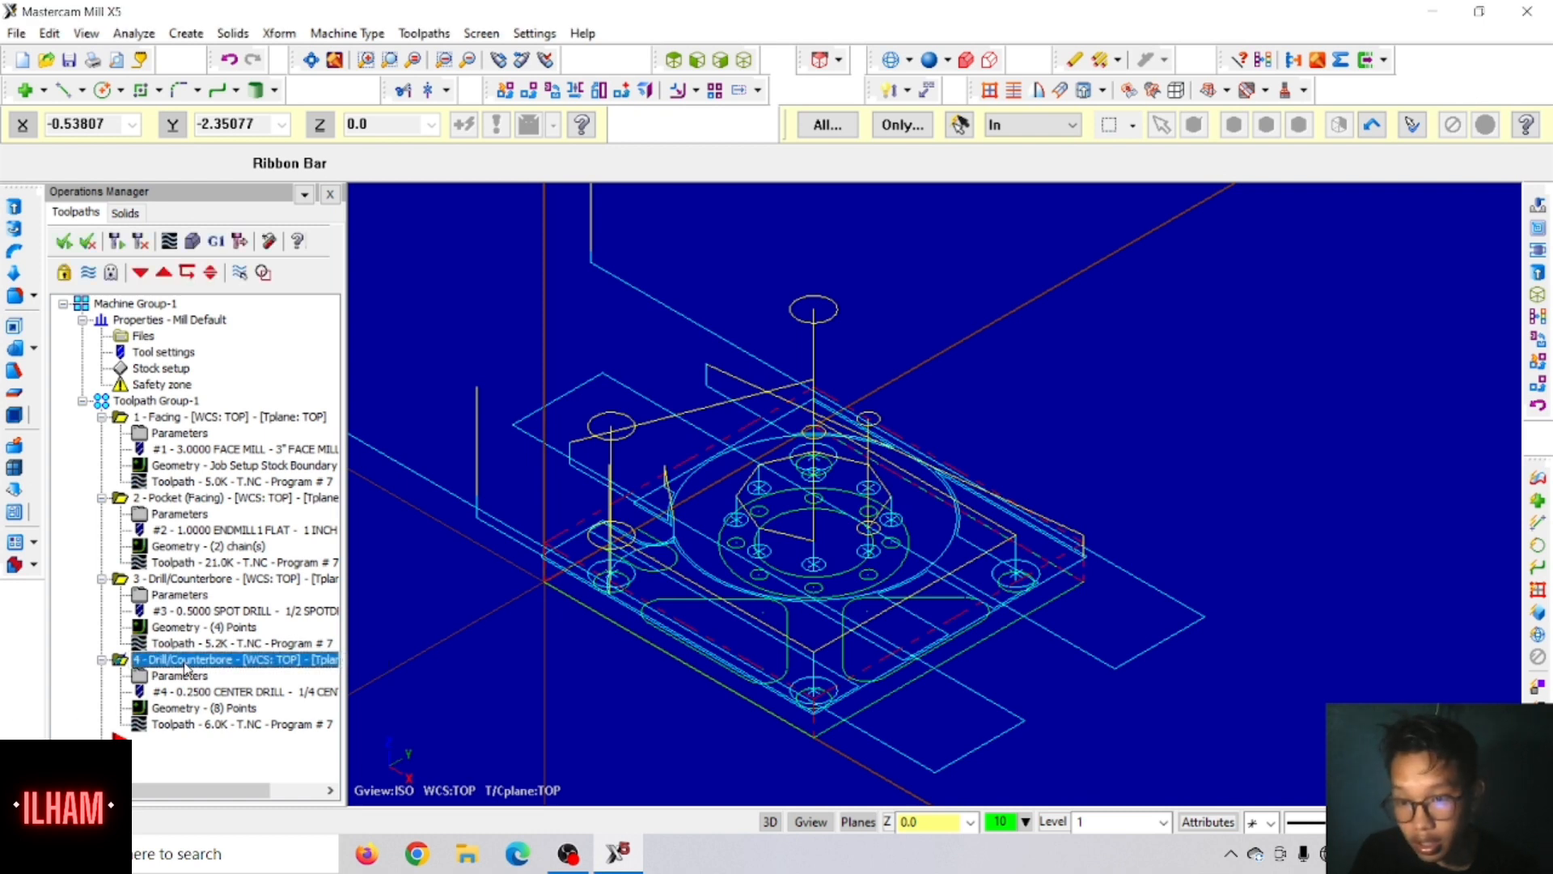
# Step: Paste a copy of the centre drill operation at the end of the toolpath group and open the copy's parameters
pyautogui.click(158, 742)
pyautogui.hotkey('ctrl', 'v')
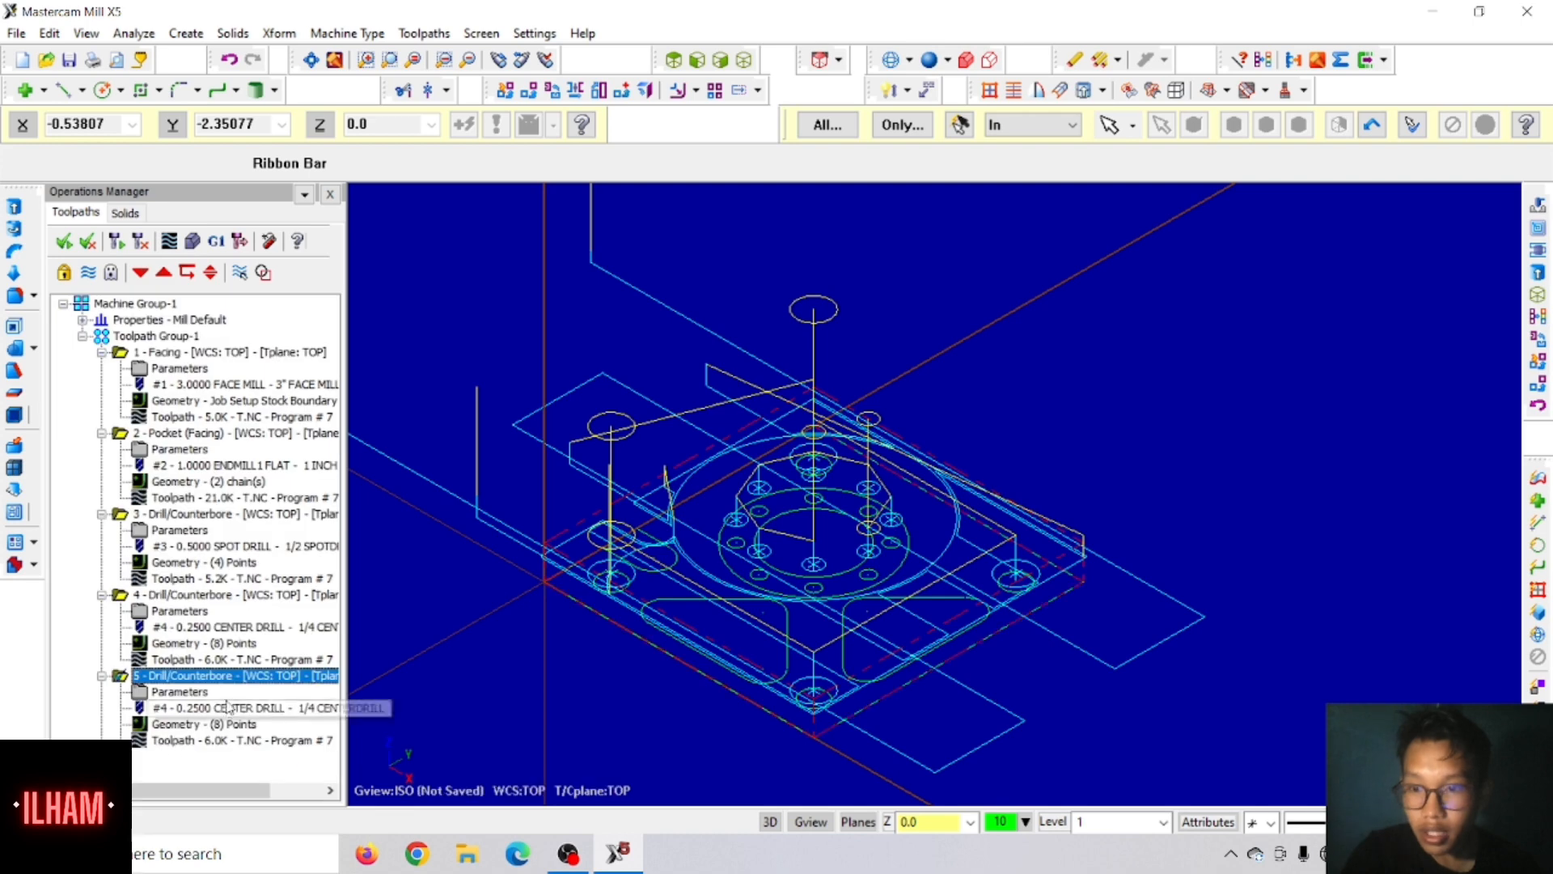
pyautogui.click(167, 696)
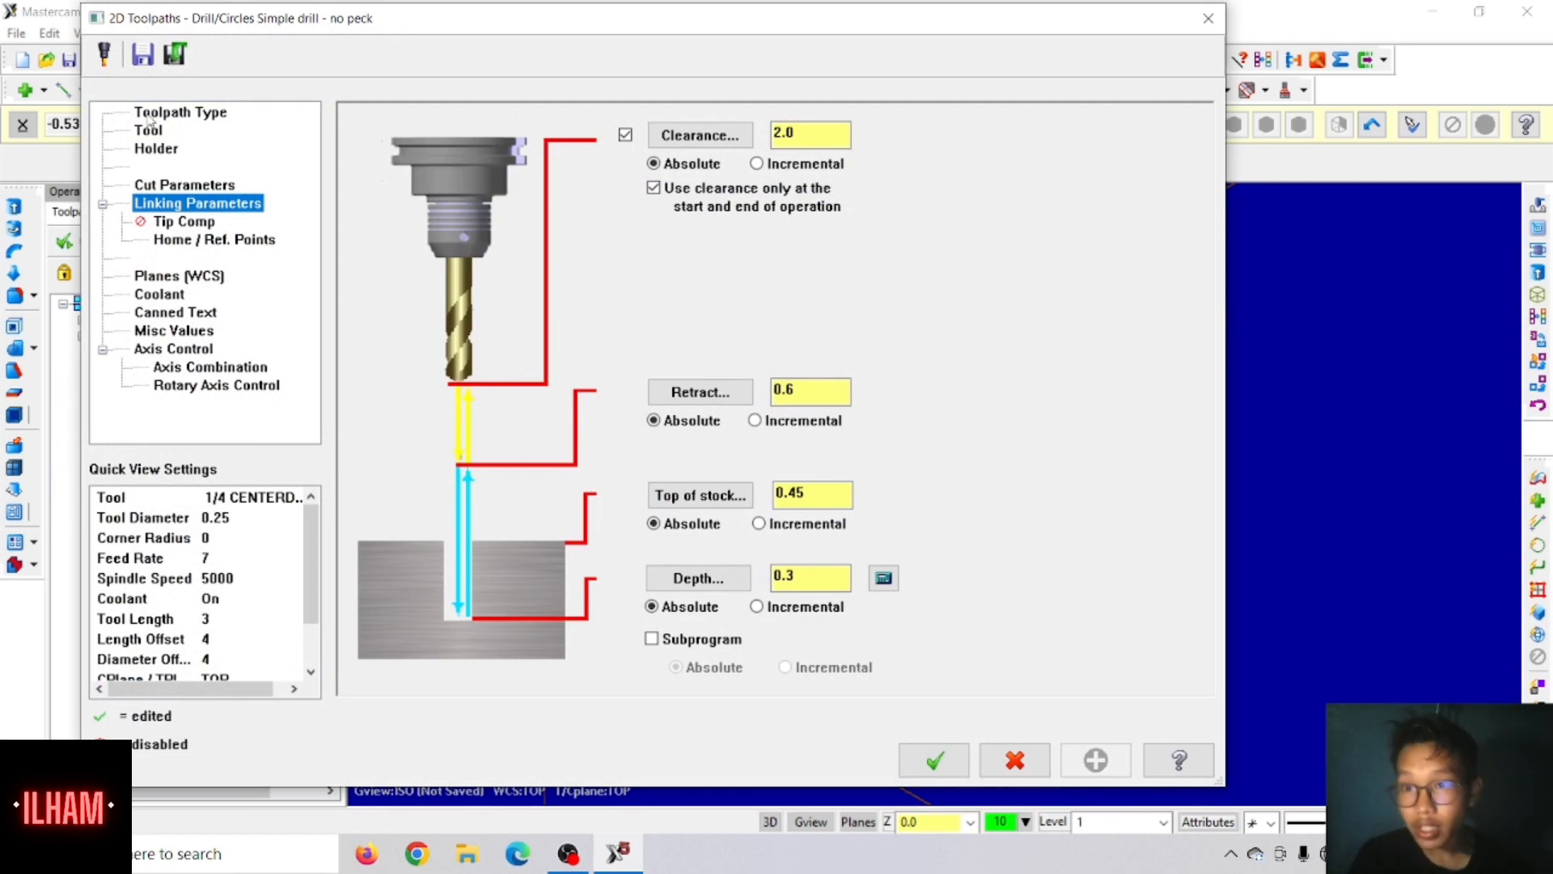
# Step: Switch the copied operation's tool to the 3/16 DRILL from the library and set its feed rate to 12
pyautogui.click(149, 131)
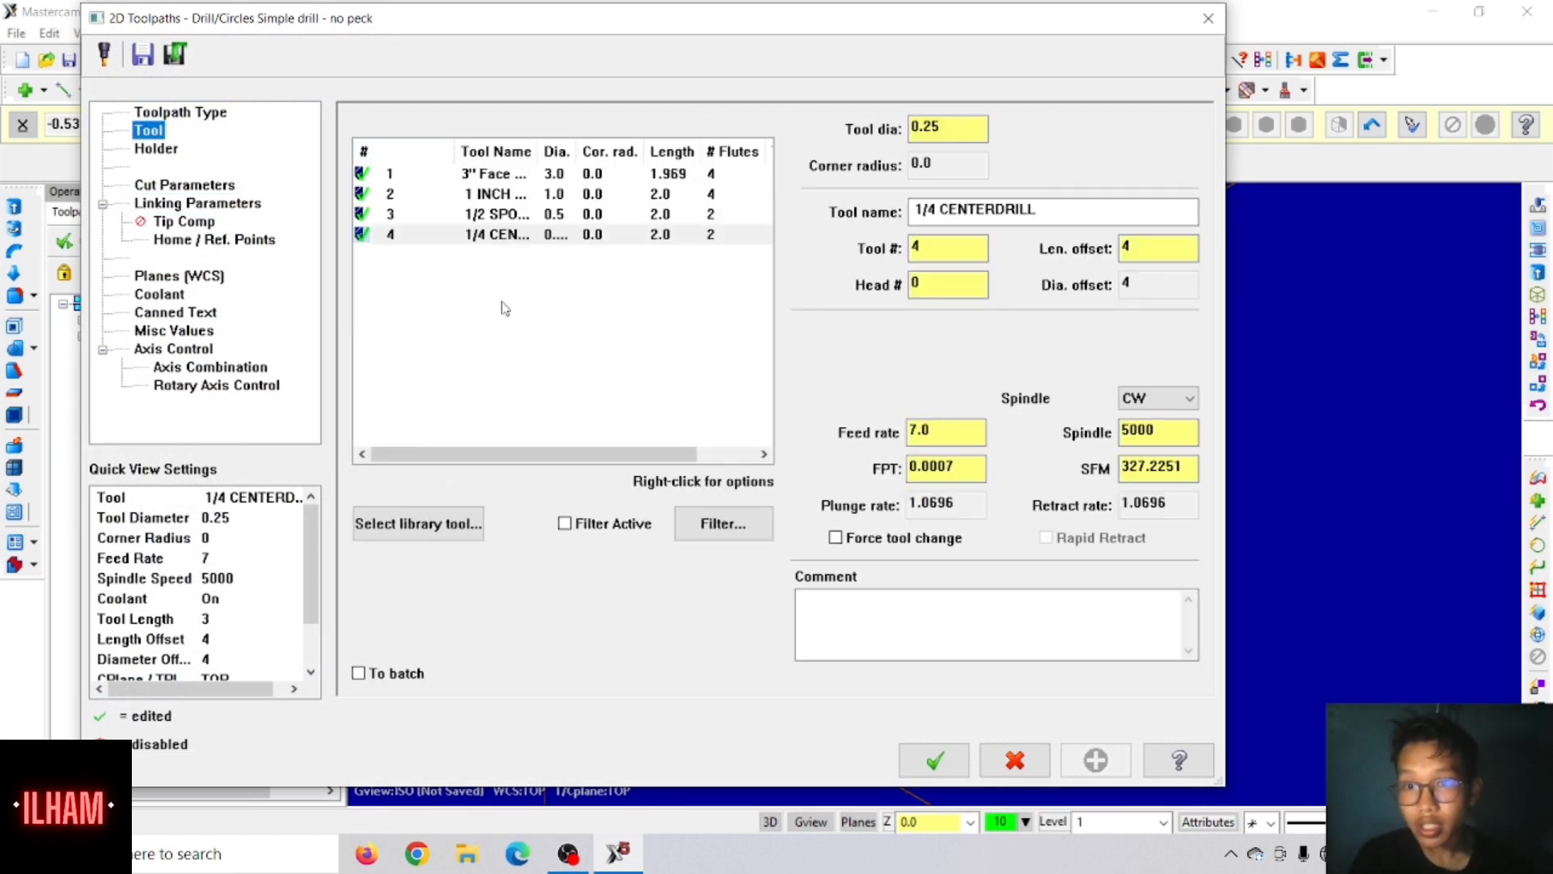
pyautogui.click(417, 524)
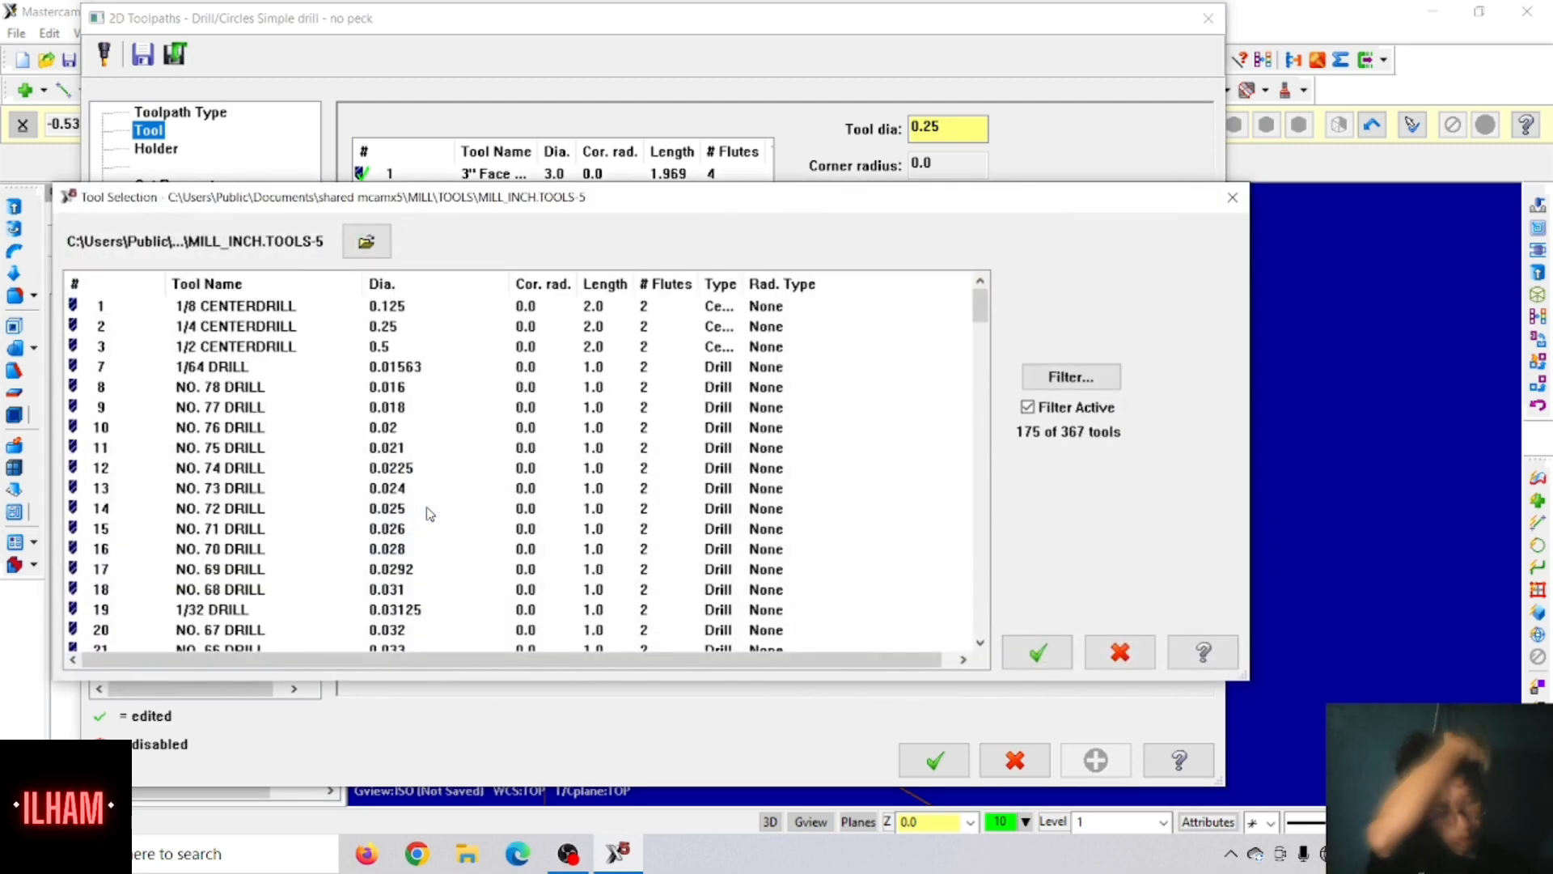
pyautogui.scroll(-10, 164, 517)
pyautogui.scroll(-14, 164, 516)
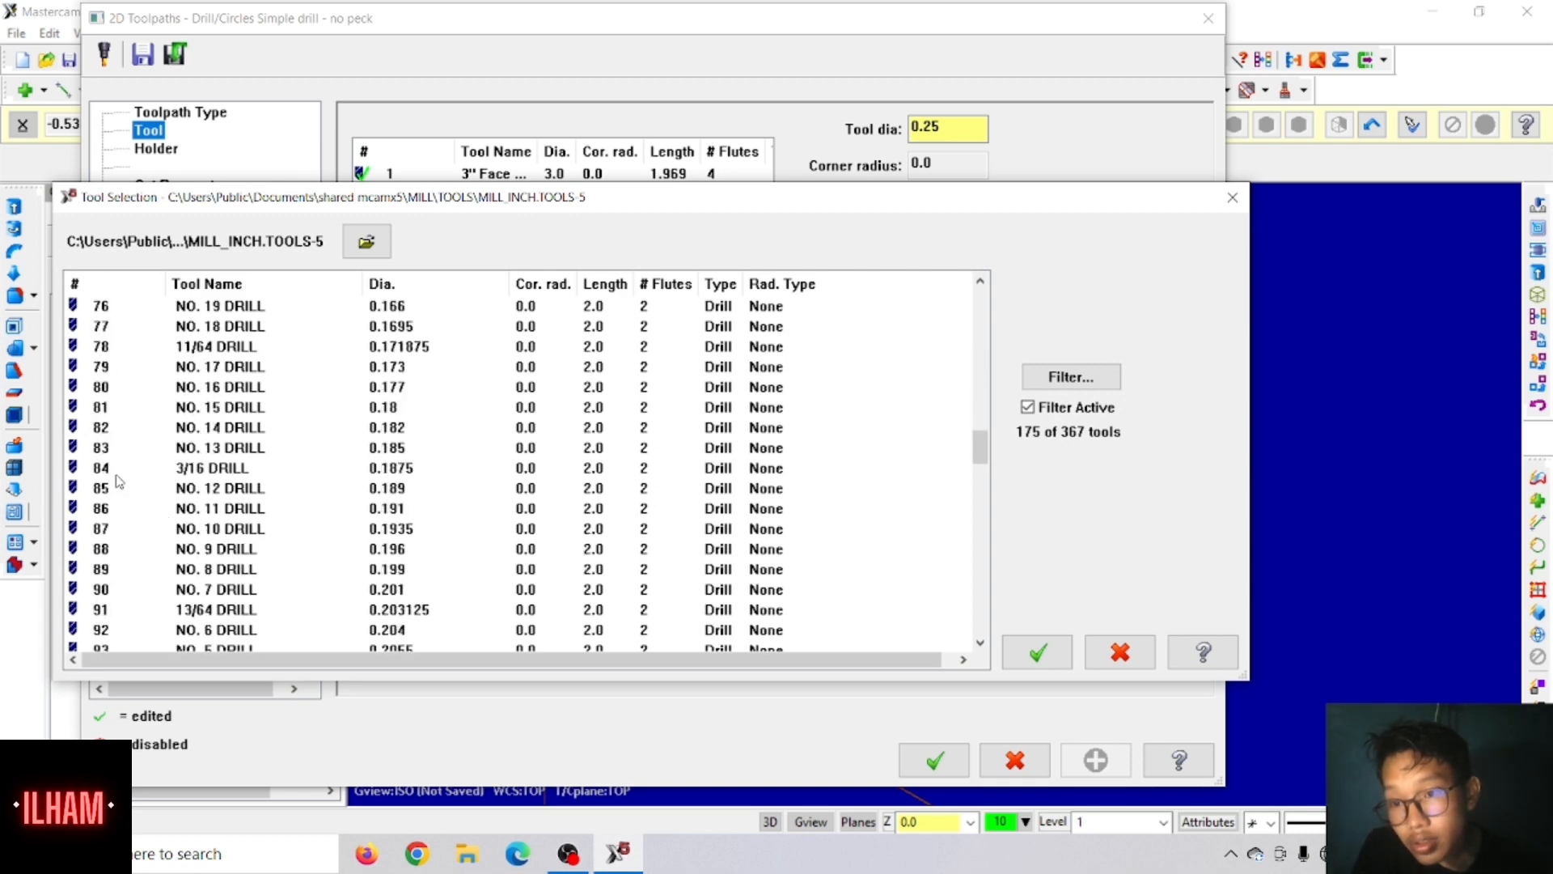
pyautogui.click(120, 473)
pyautogui.click(1039, 653)
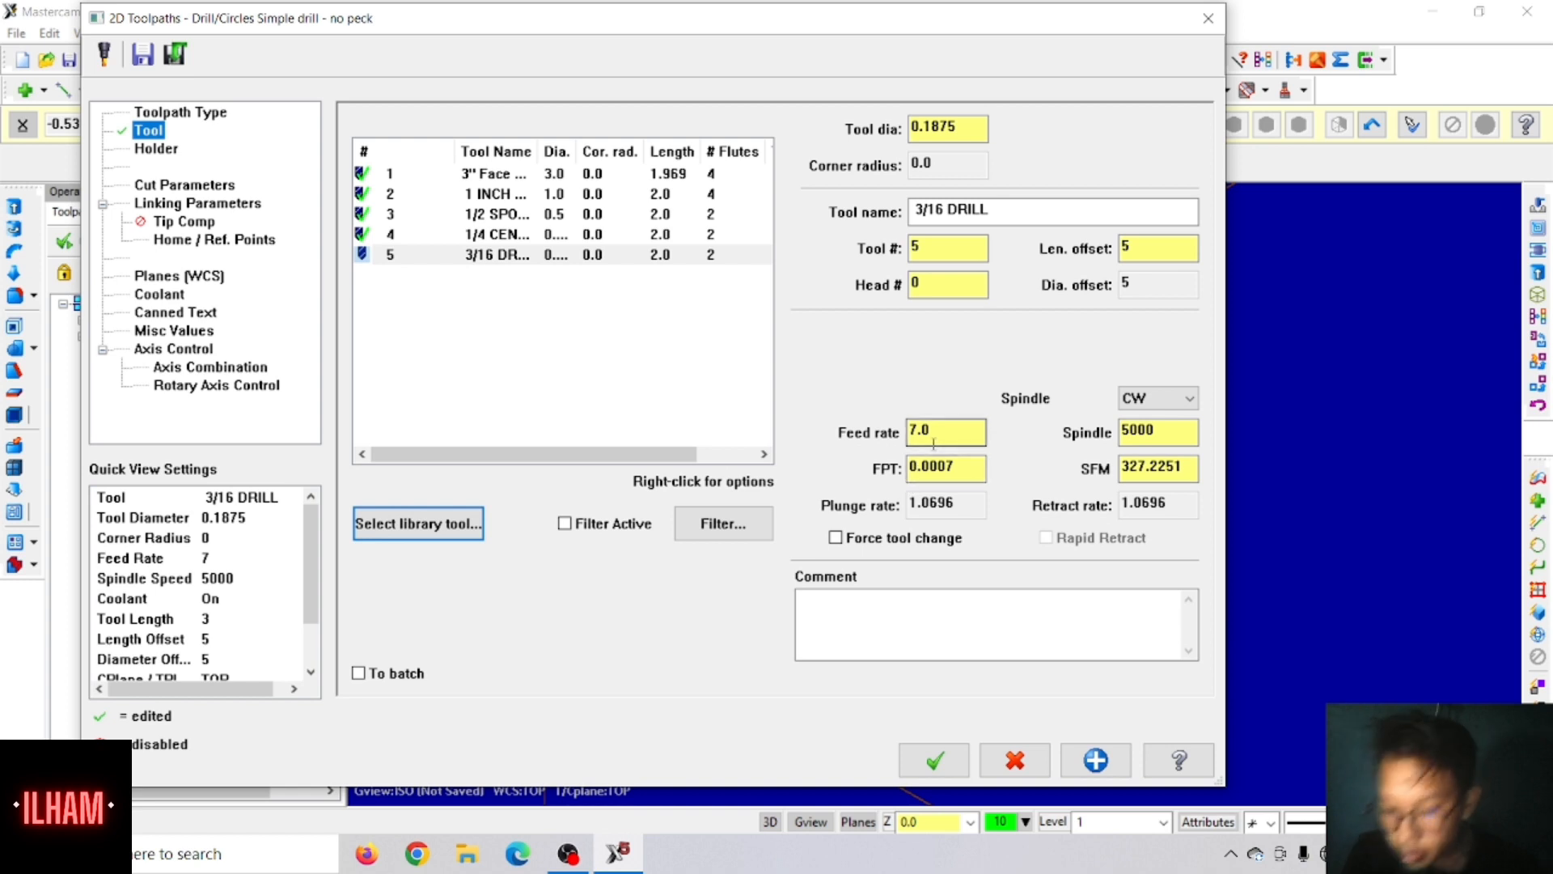
pyautogui.moveTo(956, 437); pyautogui.dragTo(903, 438)
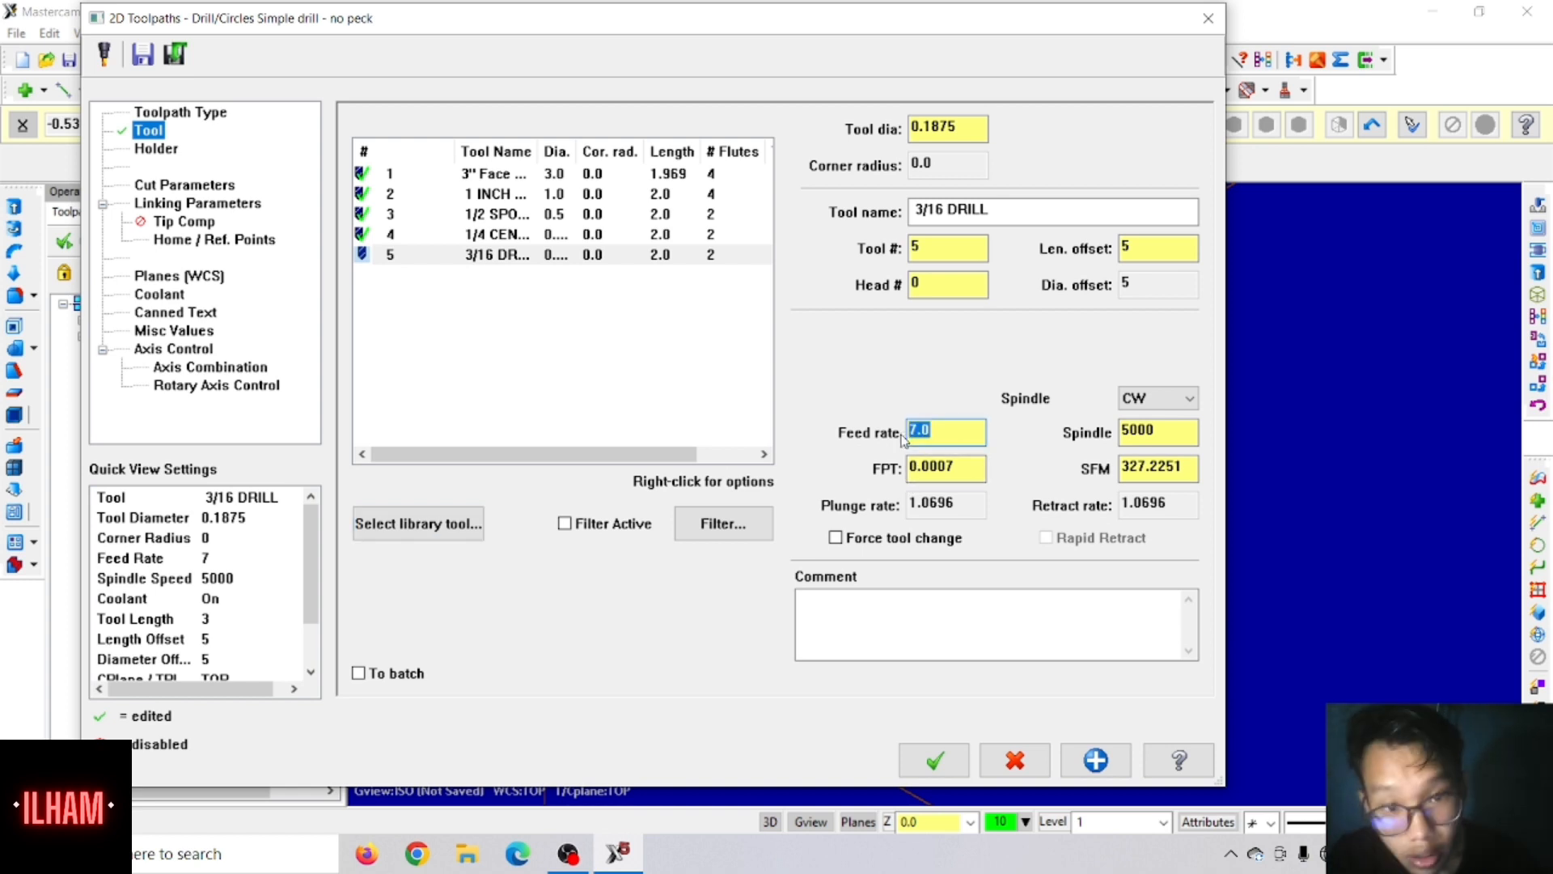
pyautogui.write('12')
pyautogui.click(1141, 433)
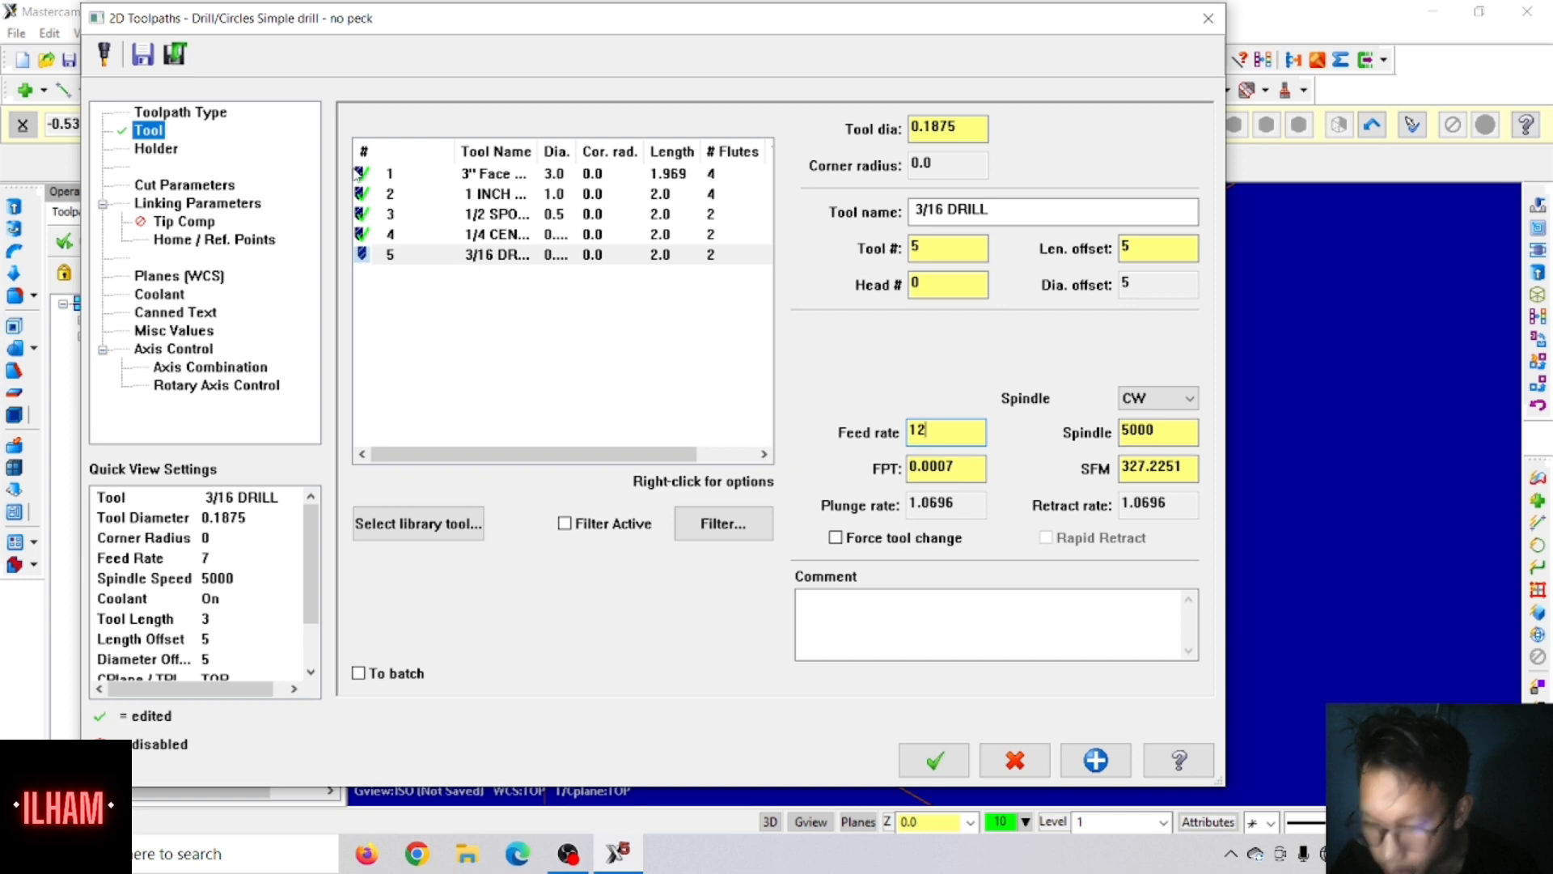
# Step: Enable tip compensation for the 3/16 drill with a breakthrough amount of 0.1
pyautogui.click(160, 221)
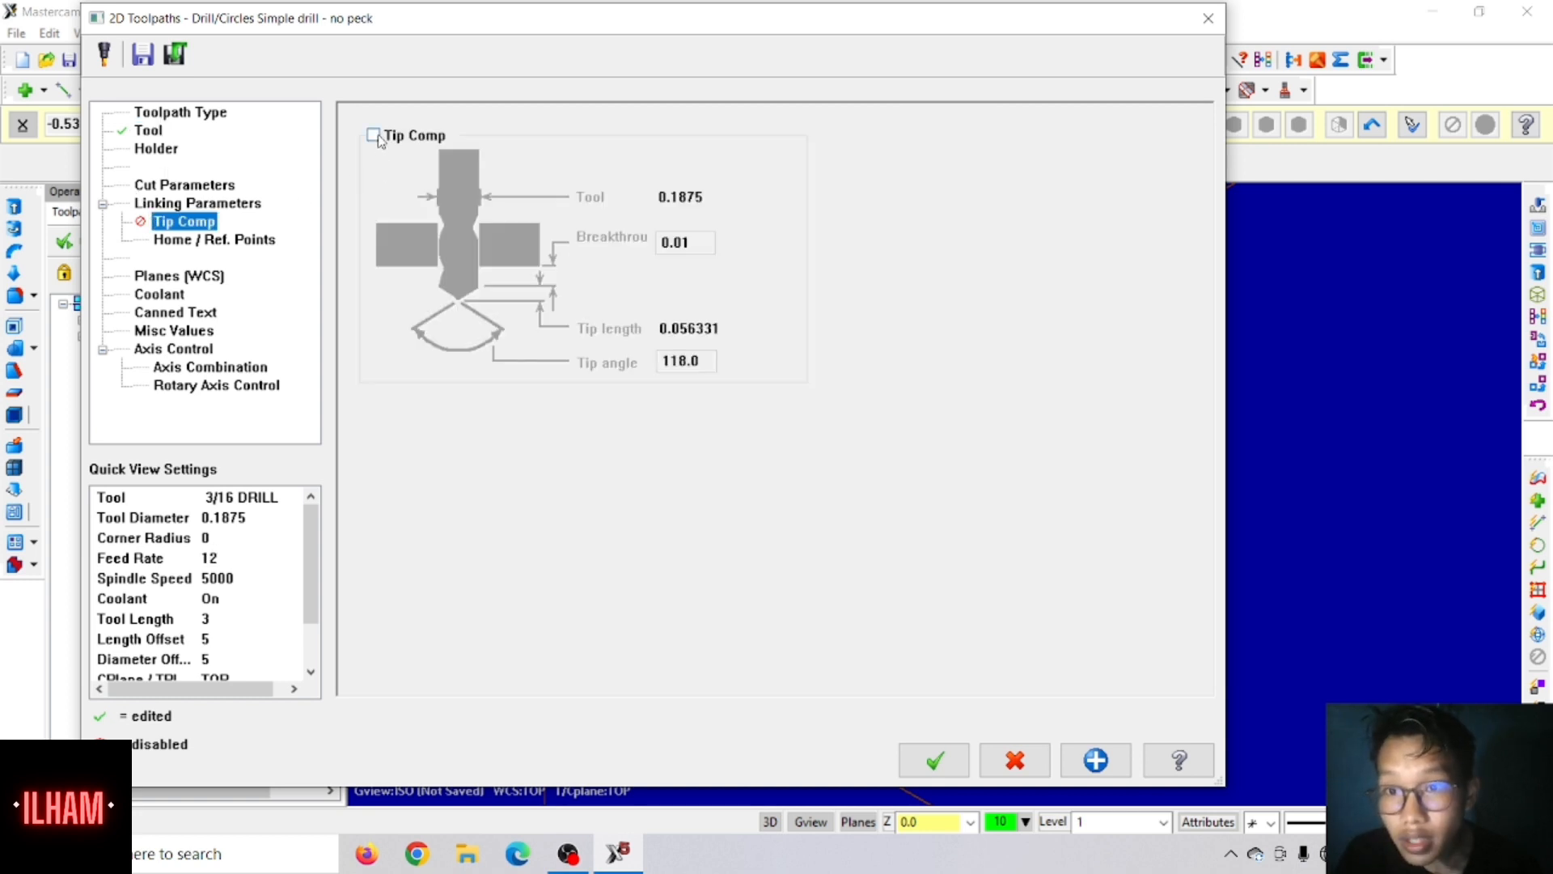
pyautogui.click(373, 135)
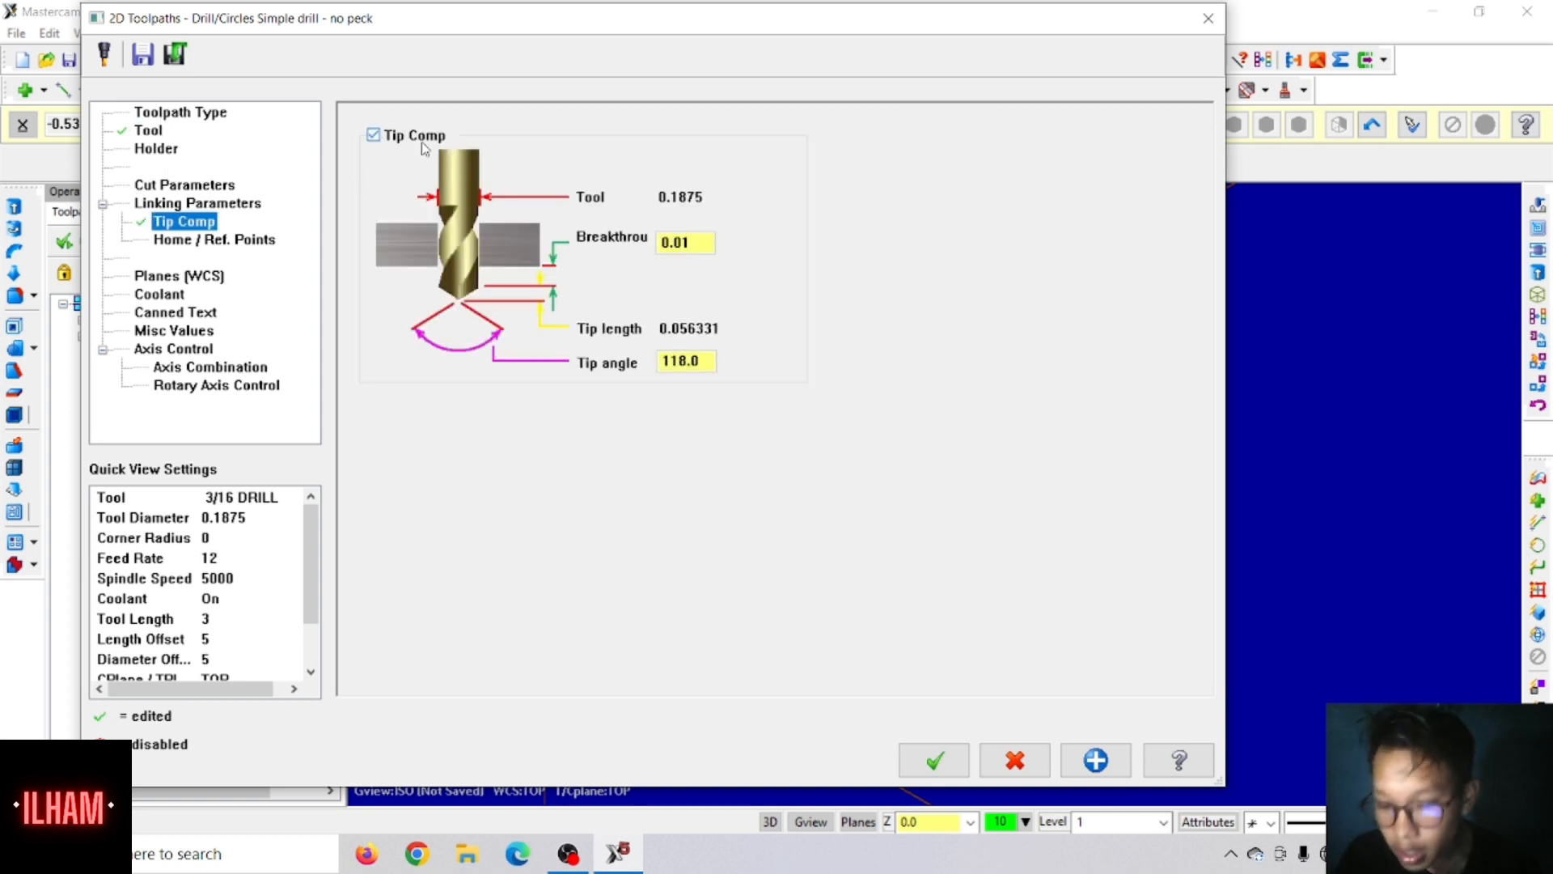
pyautogui.doubleClick(683, 243)
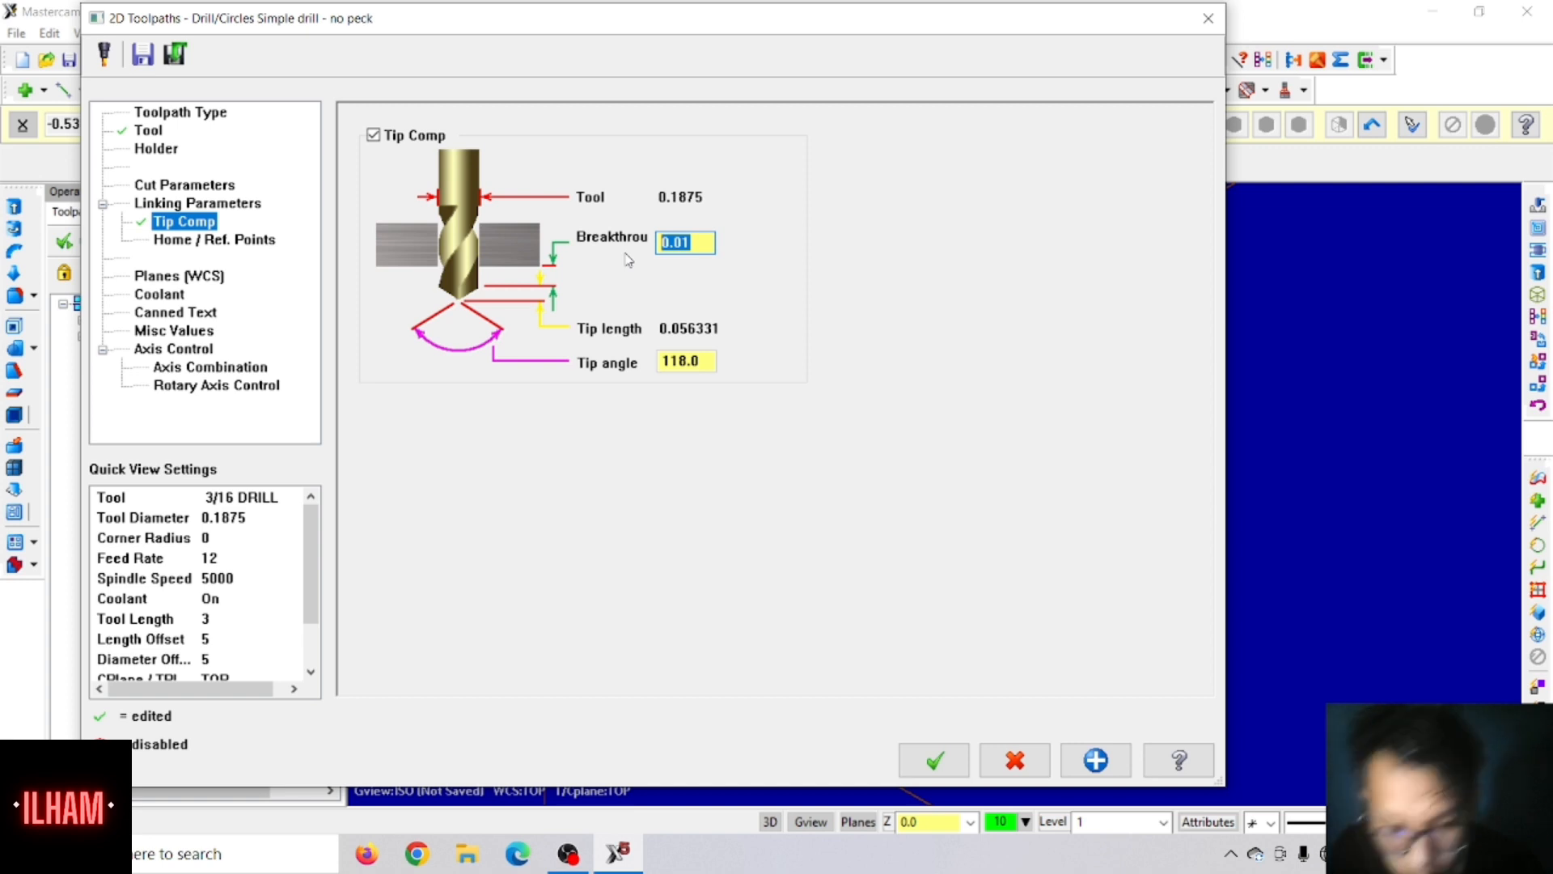
pyautogui.write('.1')
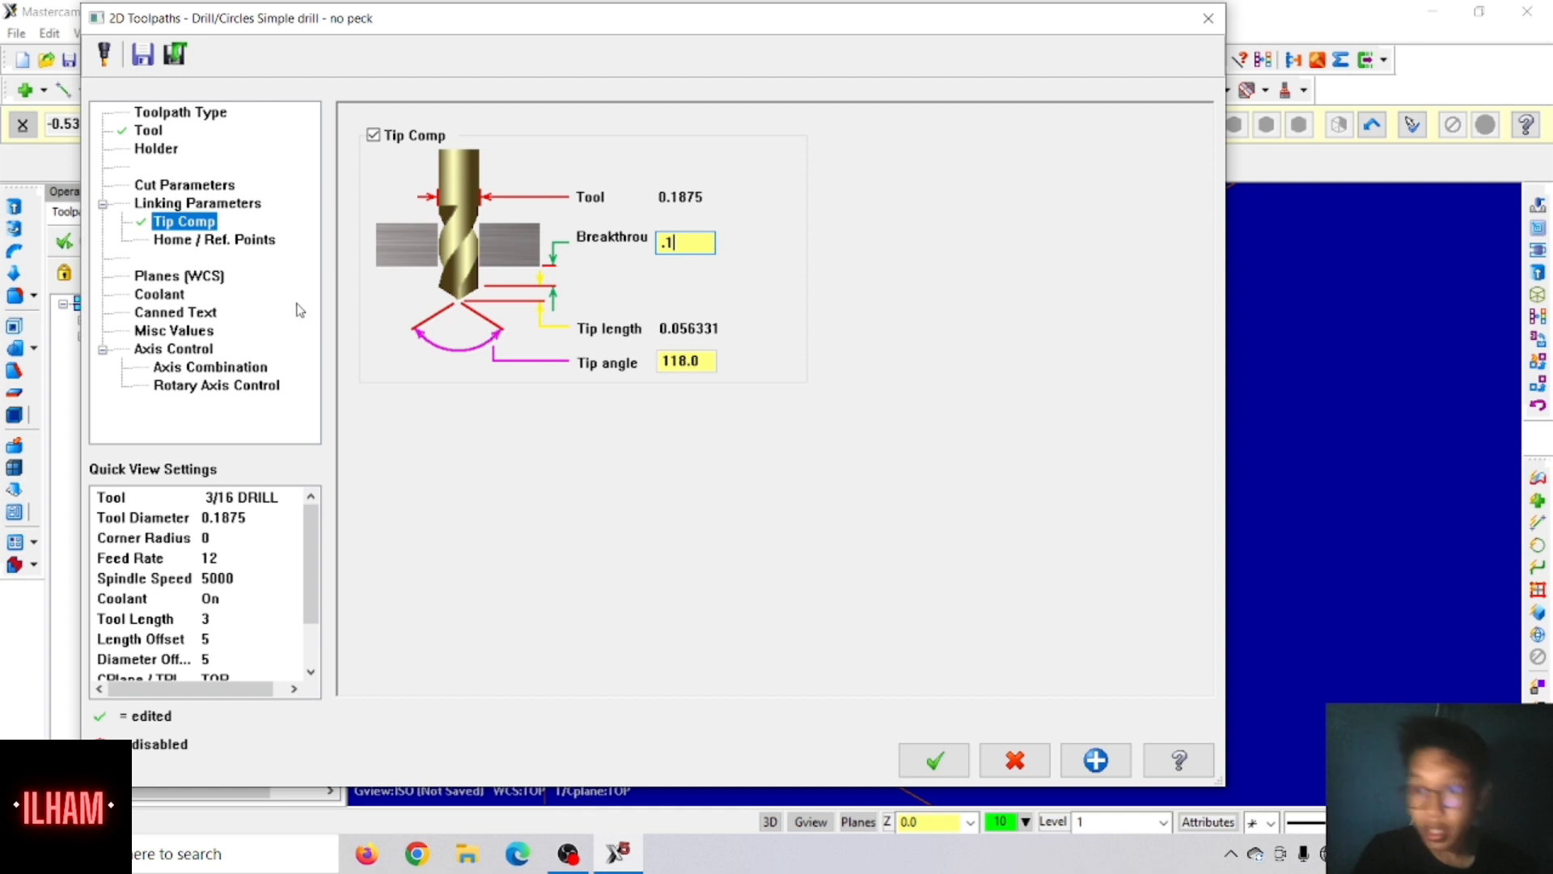
# Step: Check the coolant setting and set the 3/16 drill operation's depth to 0
pyautogui.click(181, 297)
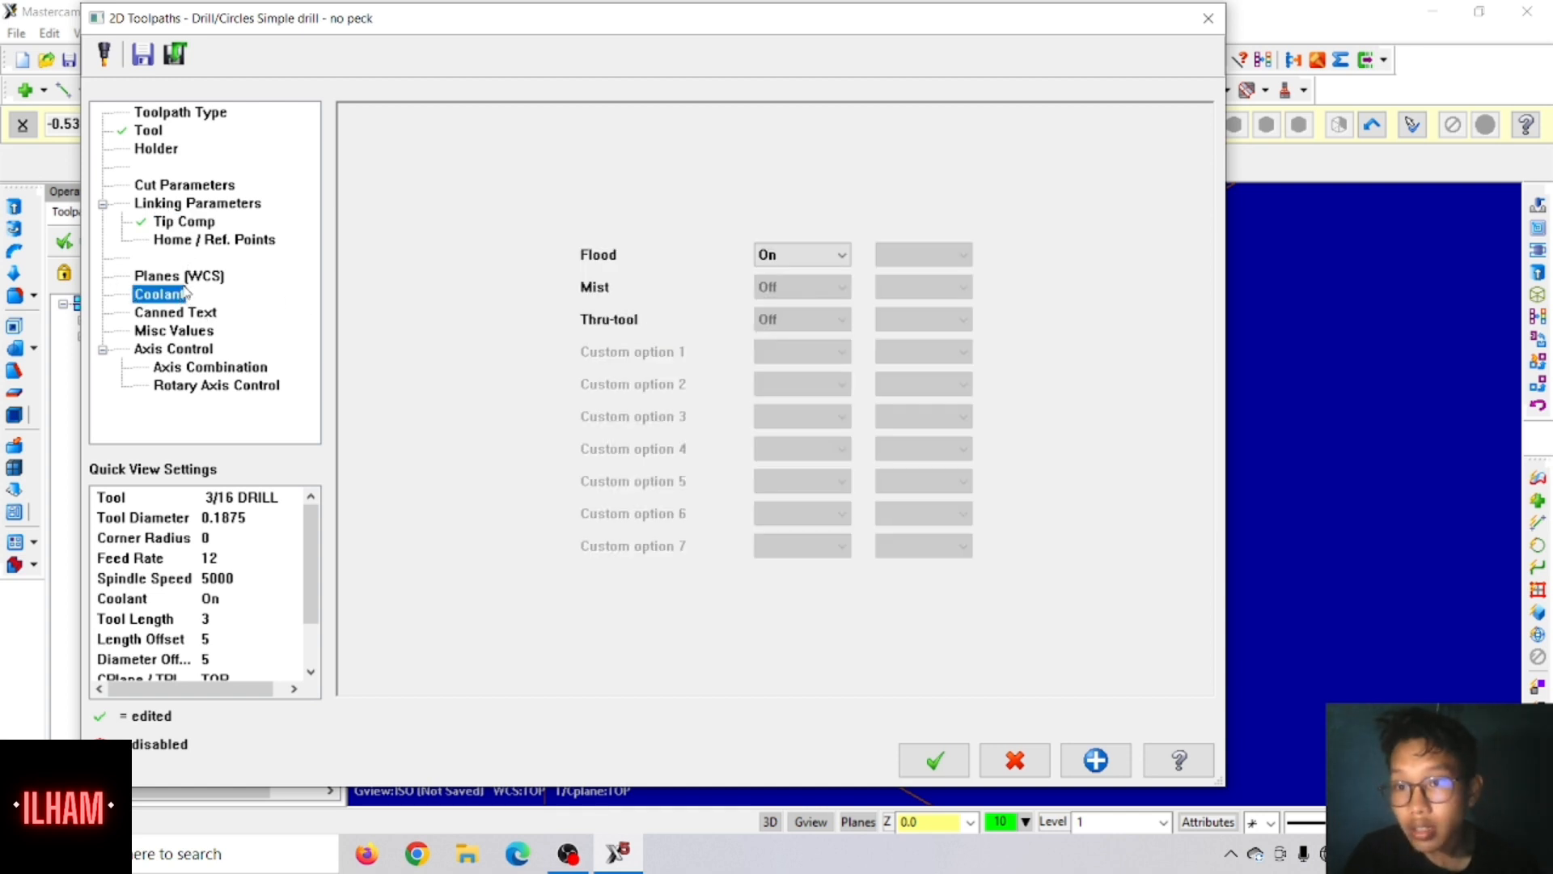
pyautogui.click(187, 203)
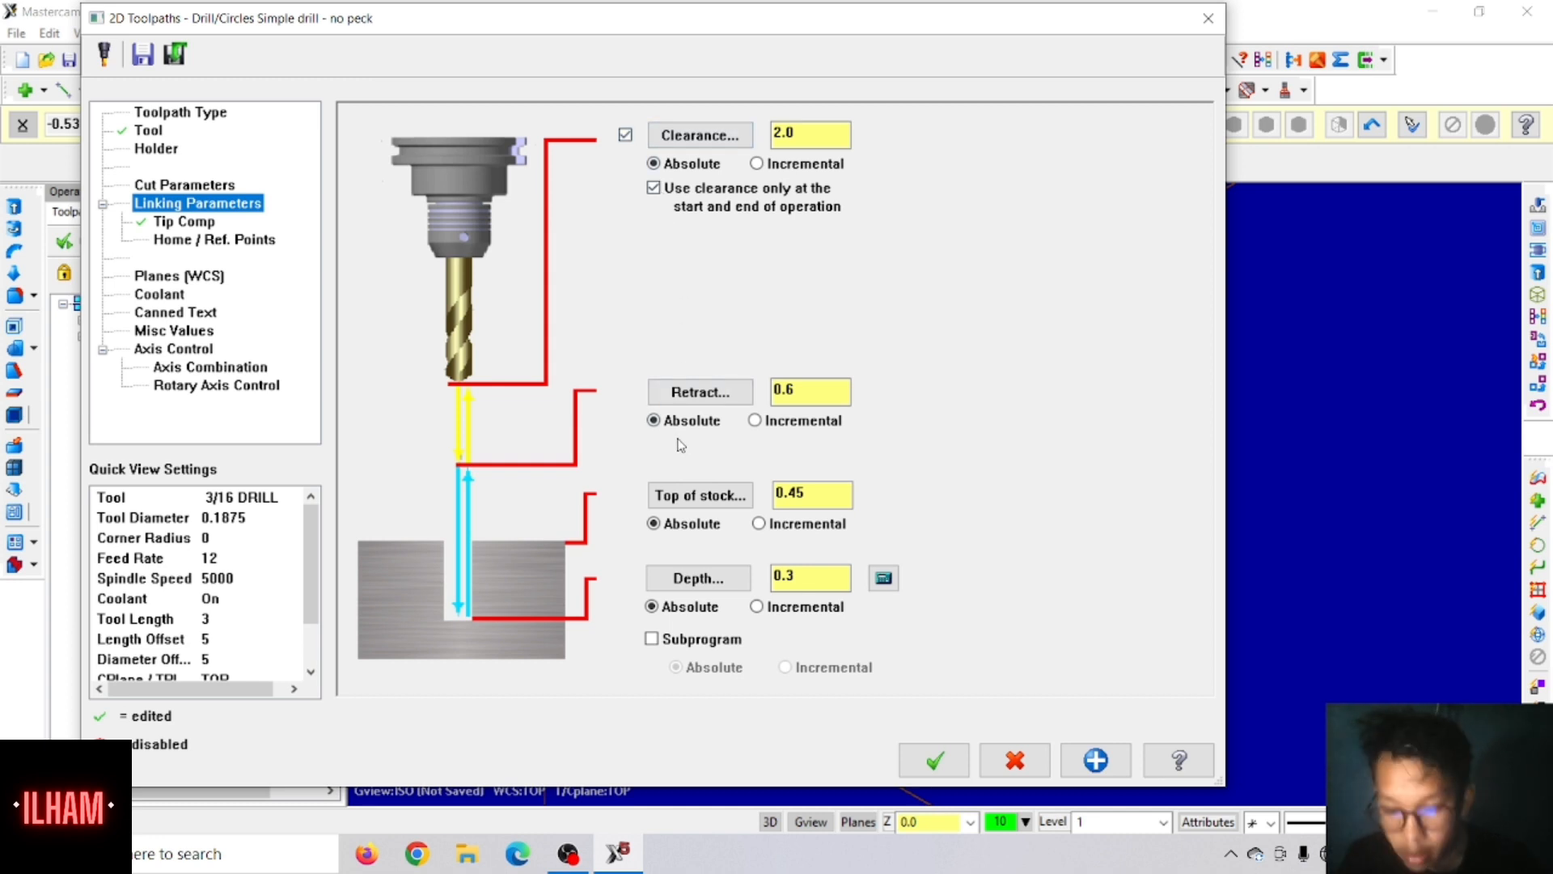
pyautogui.doubleClick(805, 575)
pyautogui.write('0')
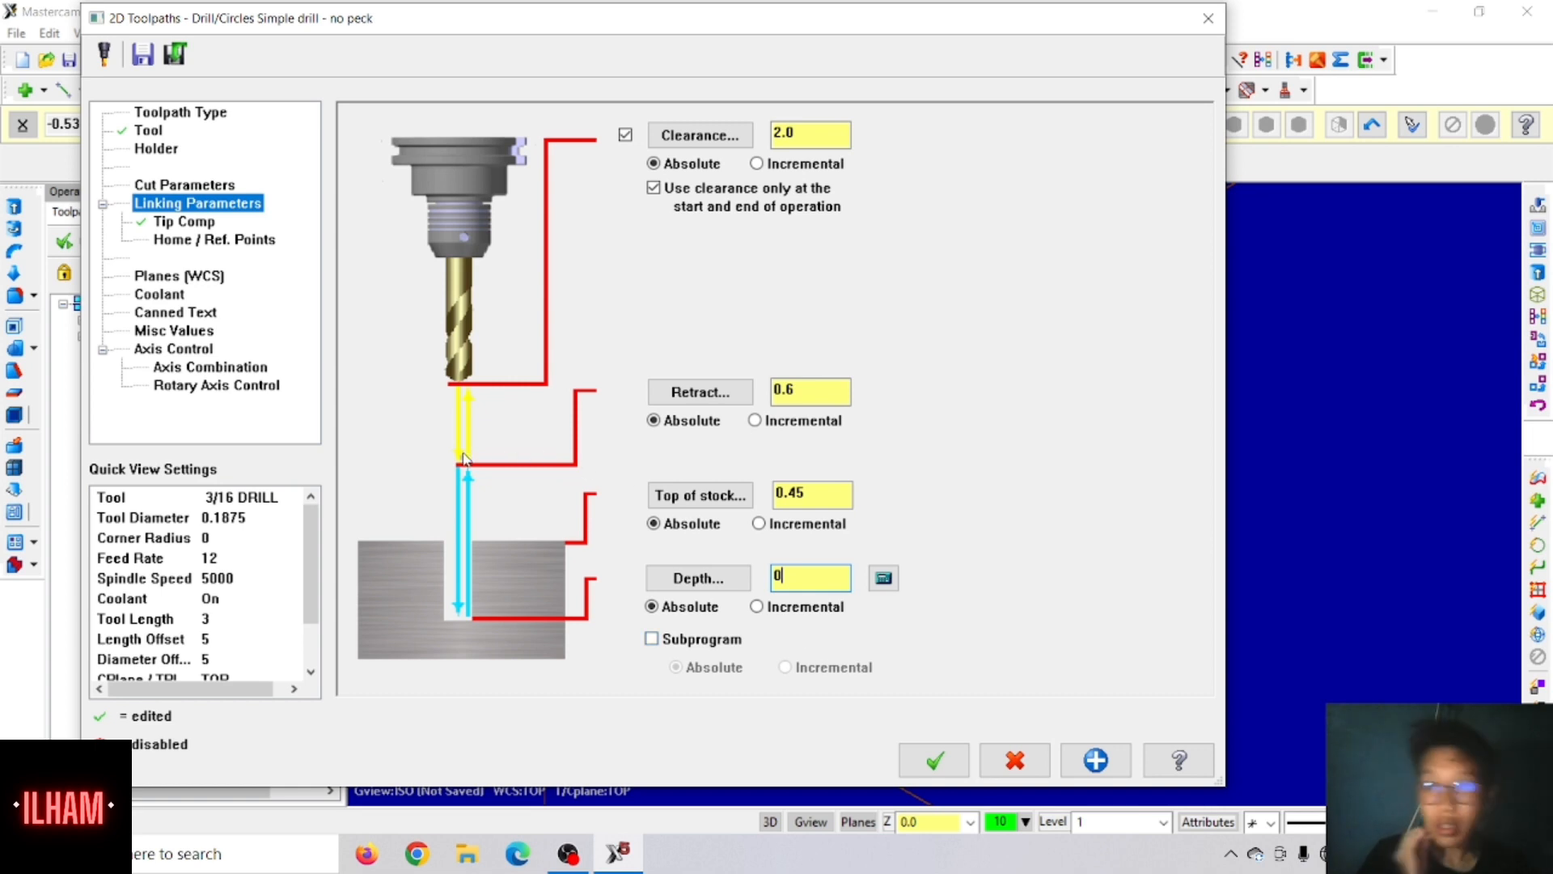
# Step: Change the 3/16 drill operation's cycle to Peck Drill
pyautogui.click(184, 185)
pyautogui.click(557, 140)
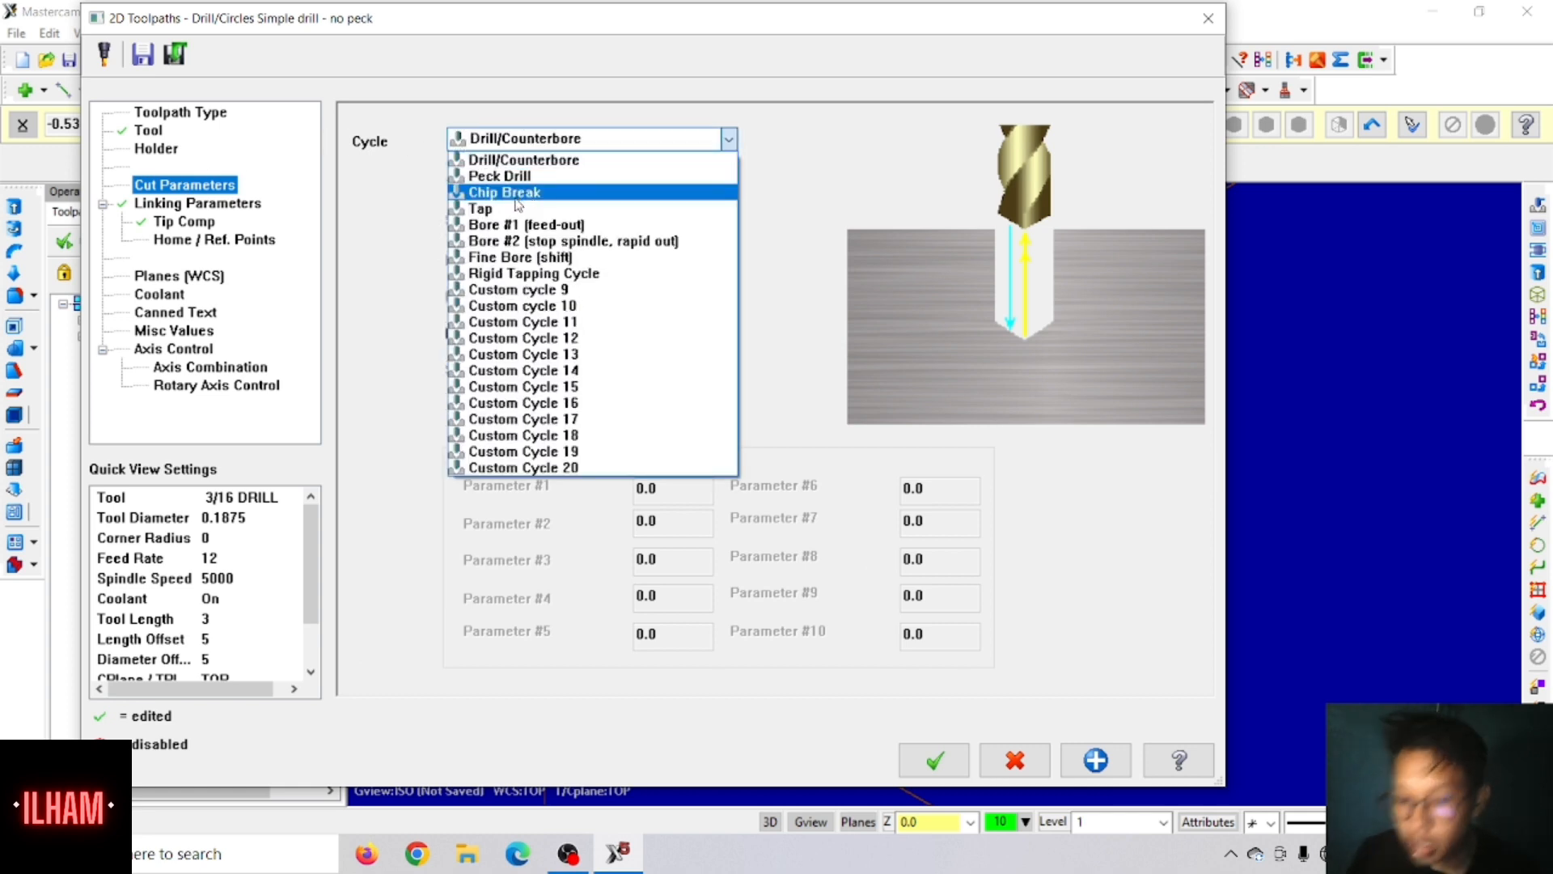
pyautogui.click(497, 176)
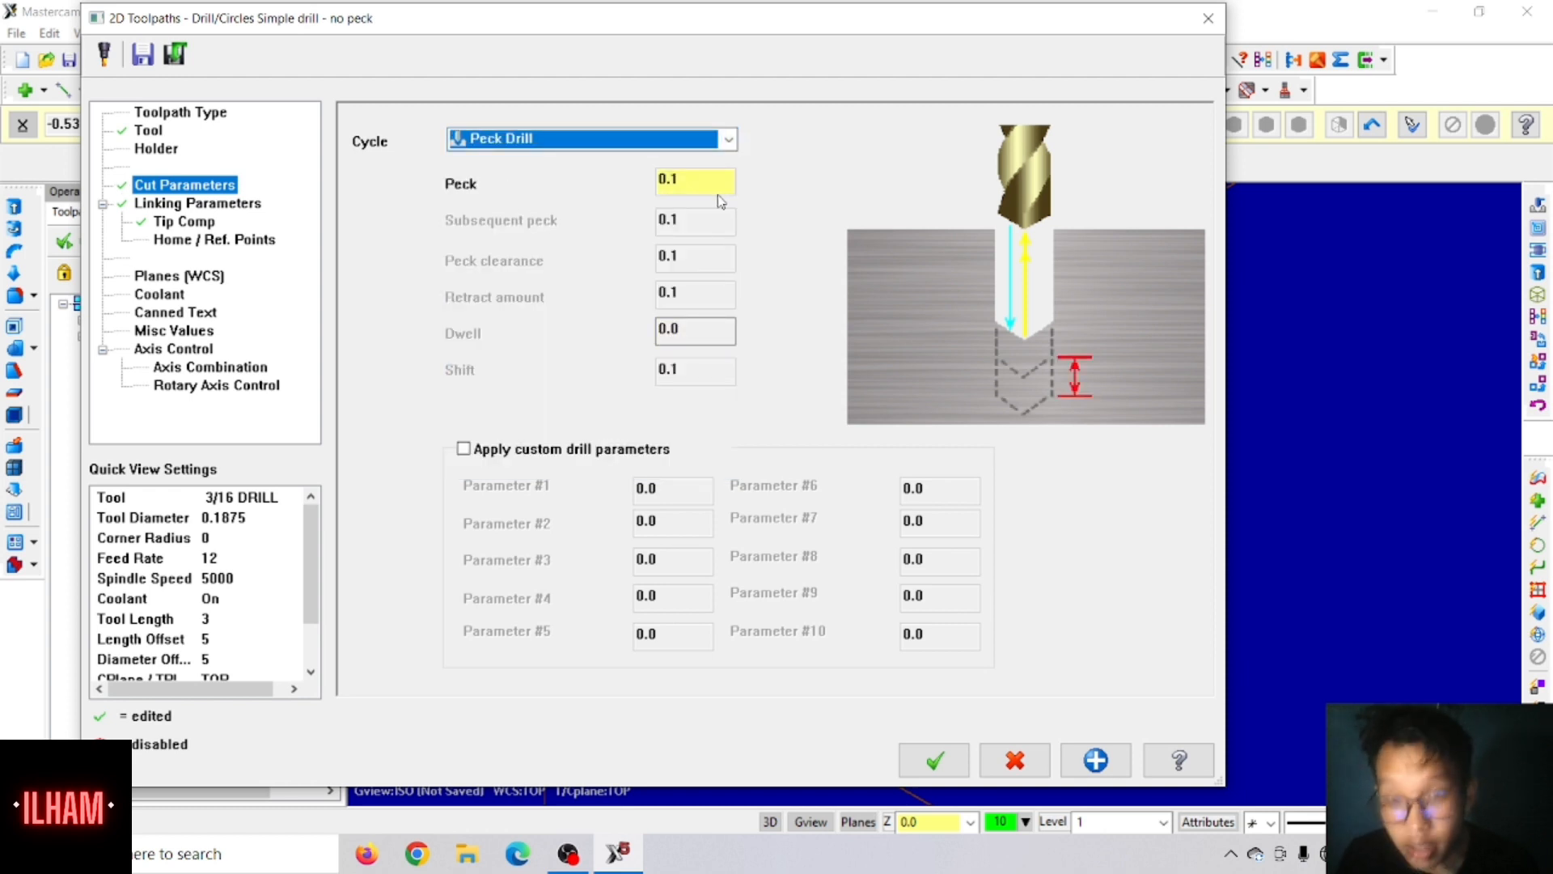
# Step: Set the 3/16 drill operation's peck to 0.2 and regenerate its toolpath
pyautogui.moveTo(695, 188); pyautogui.dragTo(509, 192)
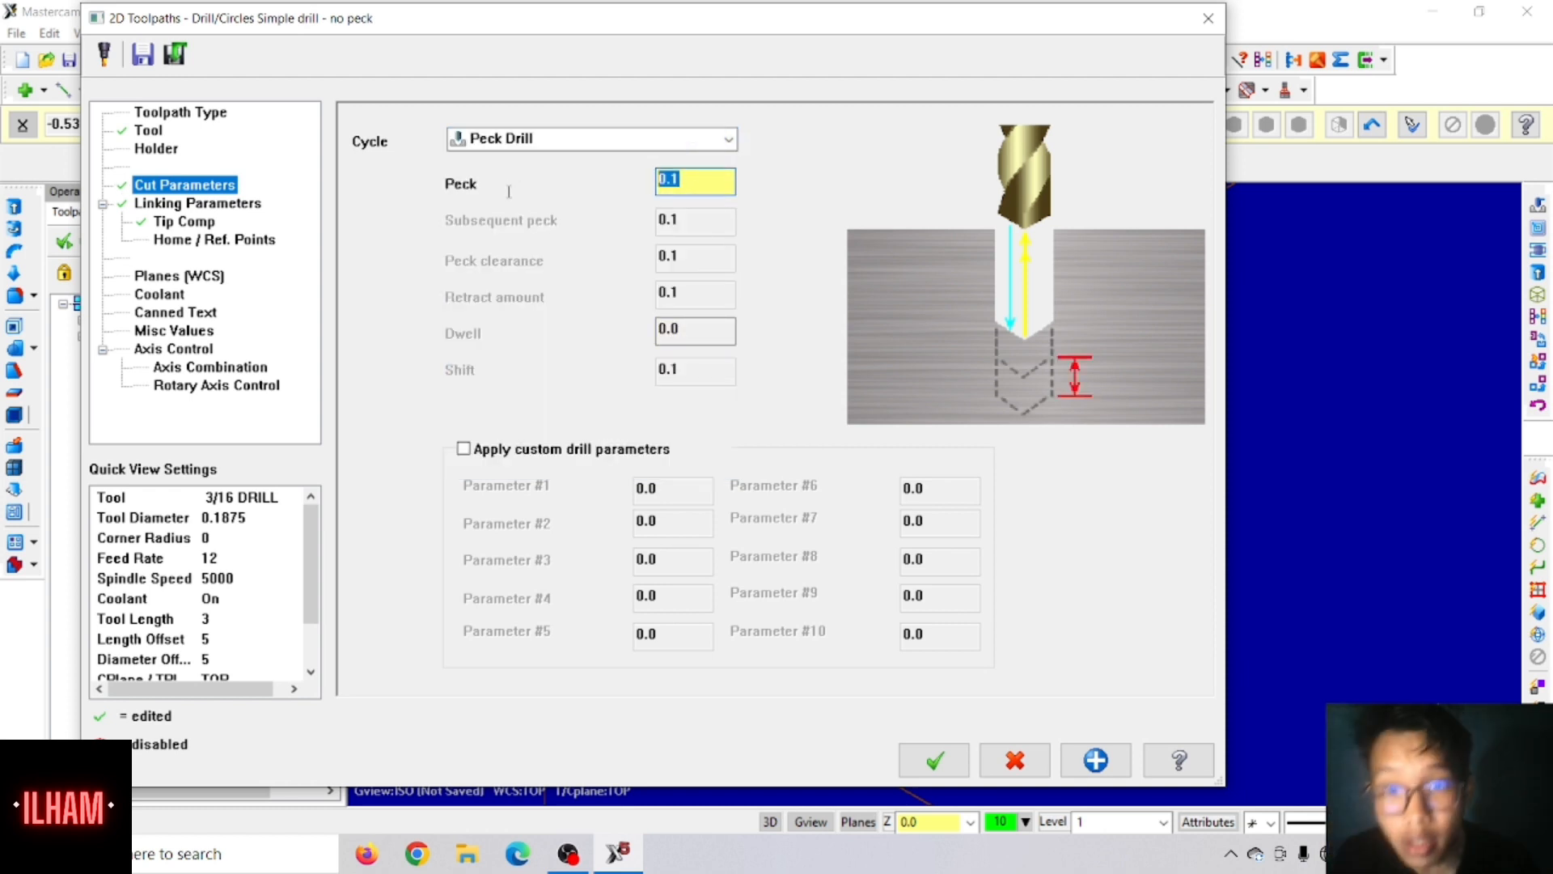
pyautogui.press('BackSpace')
pyautogui.write('.2')
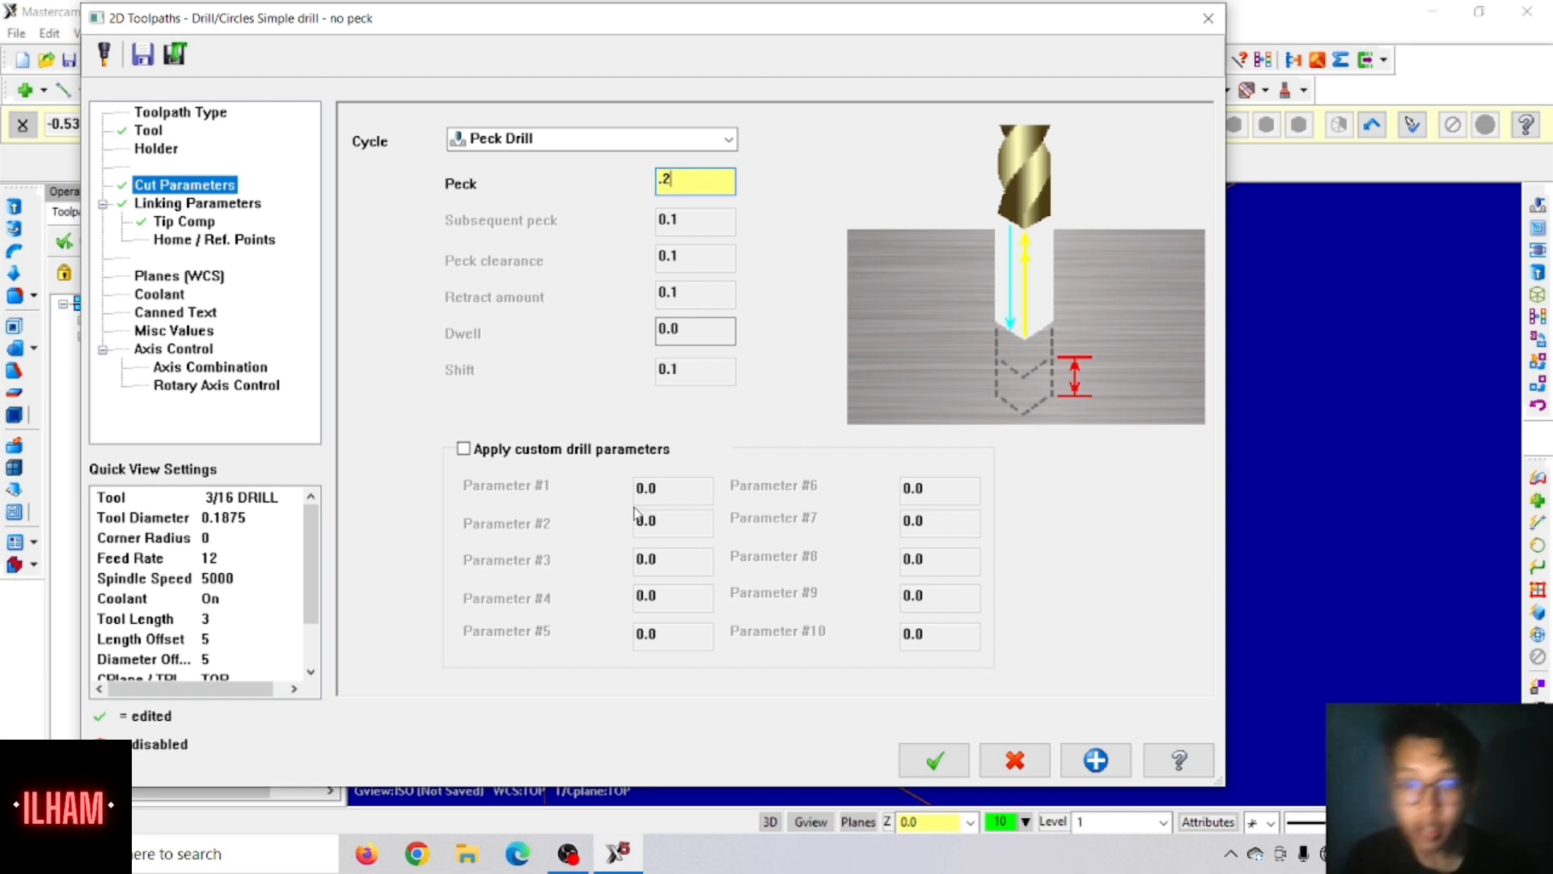
pyautogui.click(919, 777)
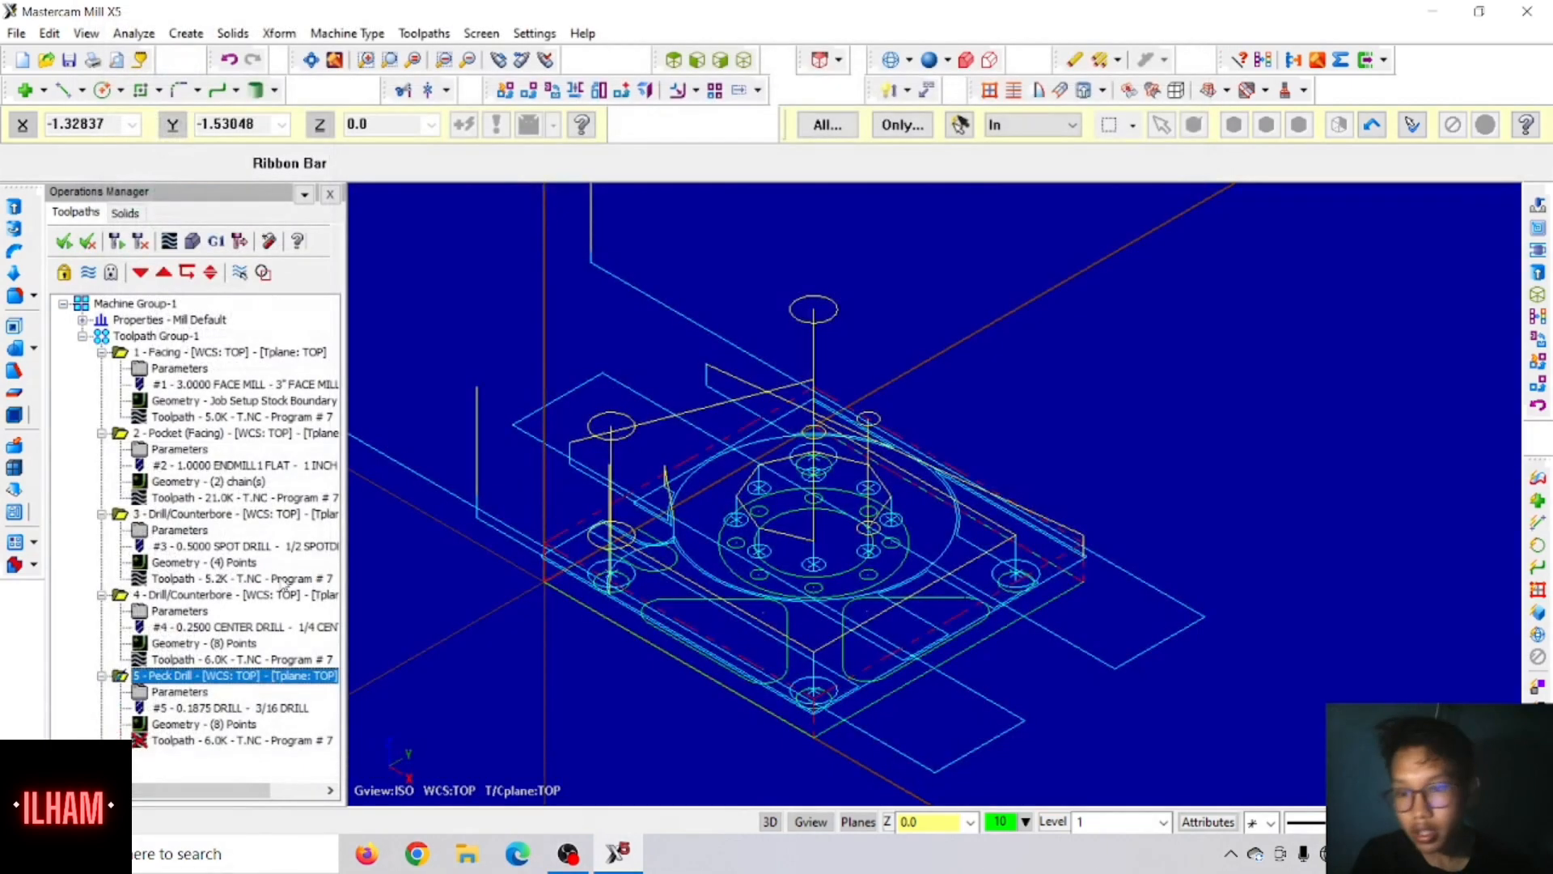
pyautogui.click(135, 248)
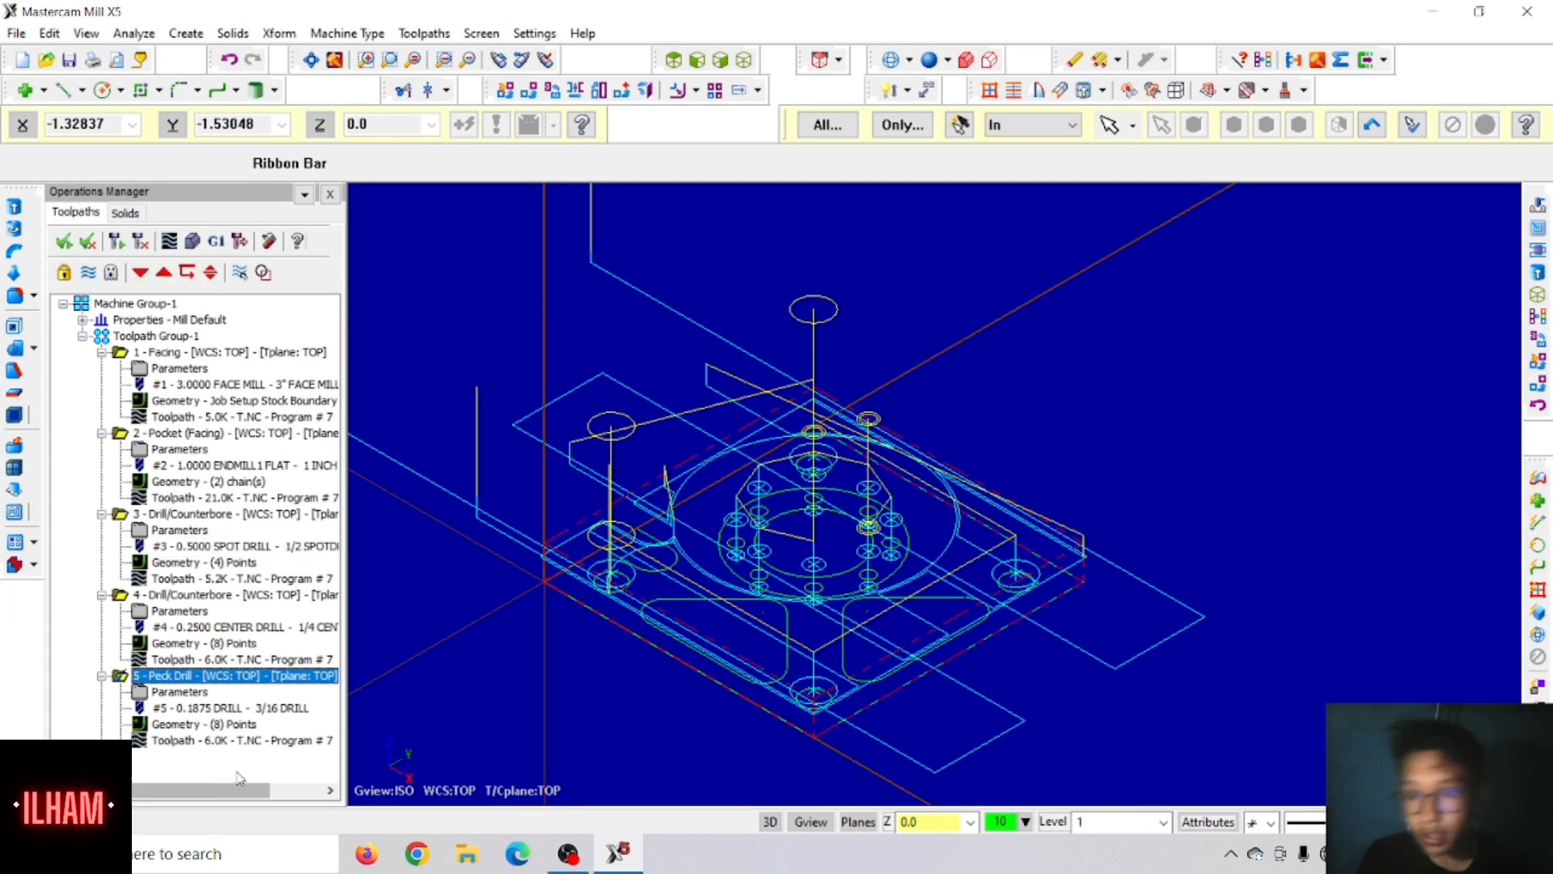
# Step: Copy the four-point 1/2 spot drill operation to the end of the toolpath group
pyautogui.click(176, 518)
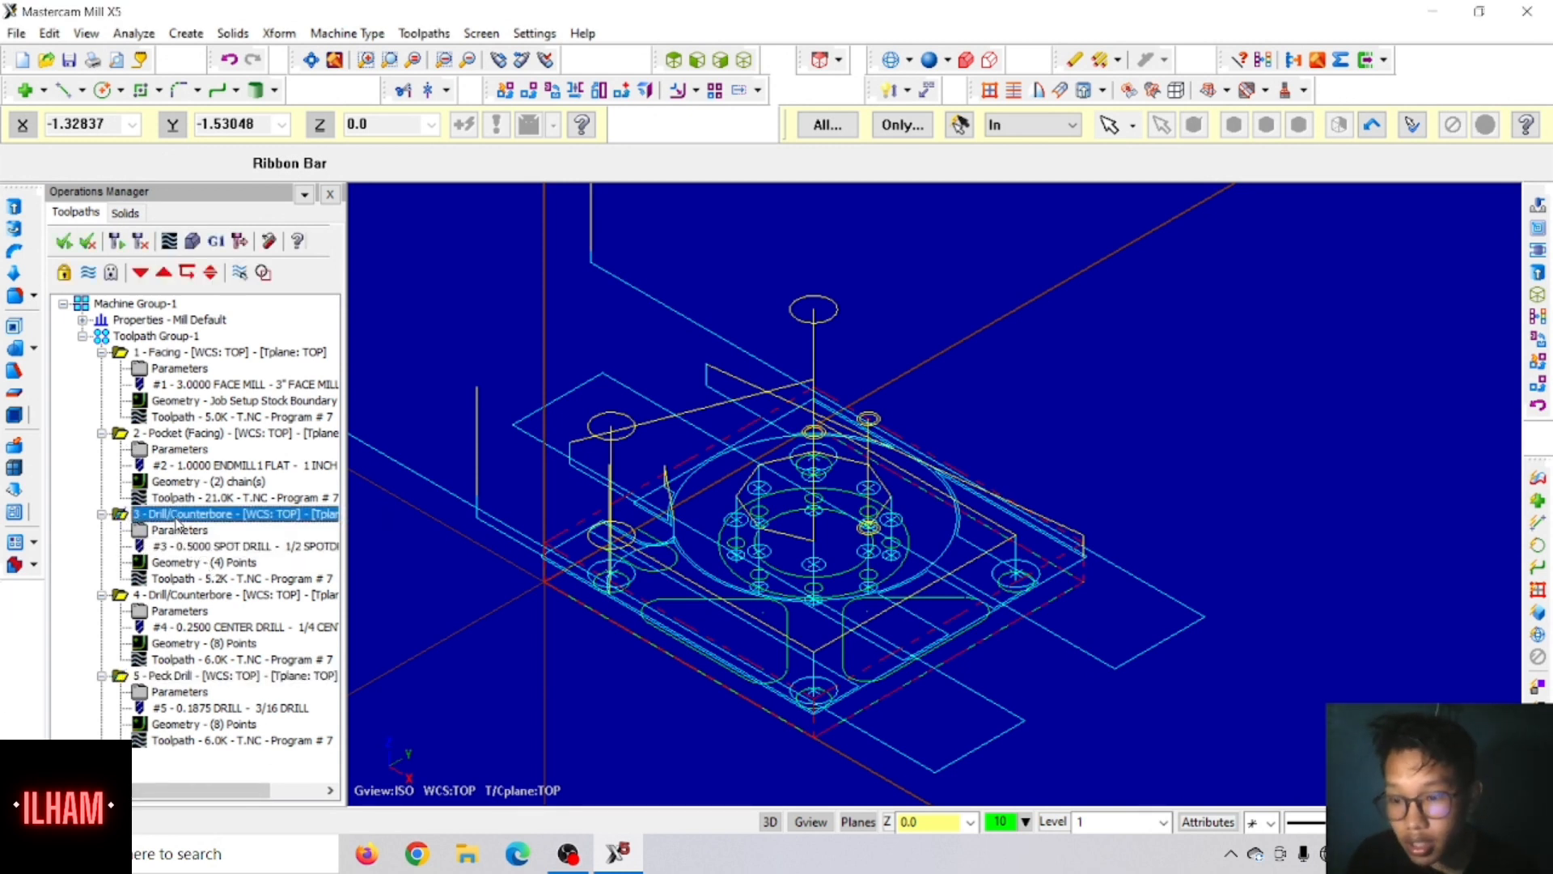
pyautogui.click(142, 761)
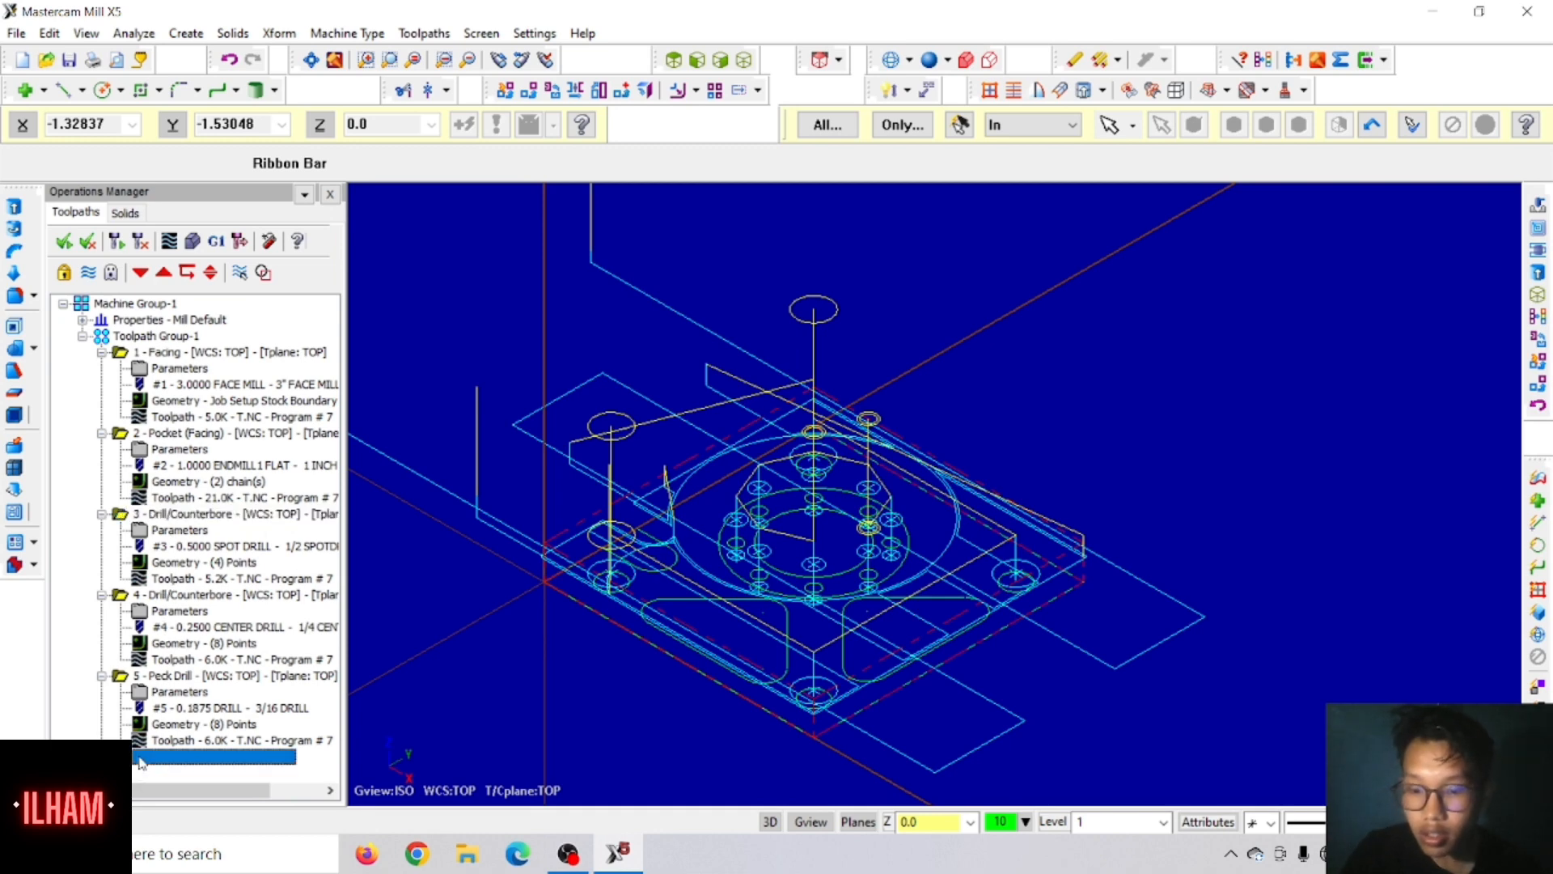
pyautogui.hotkey('ctrl', 'v')
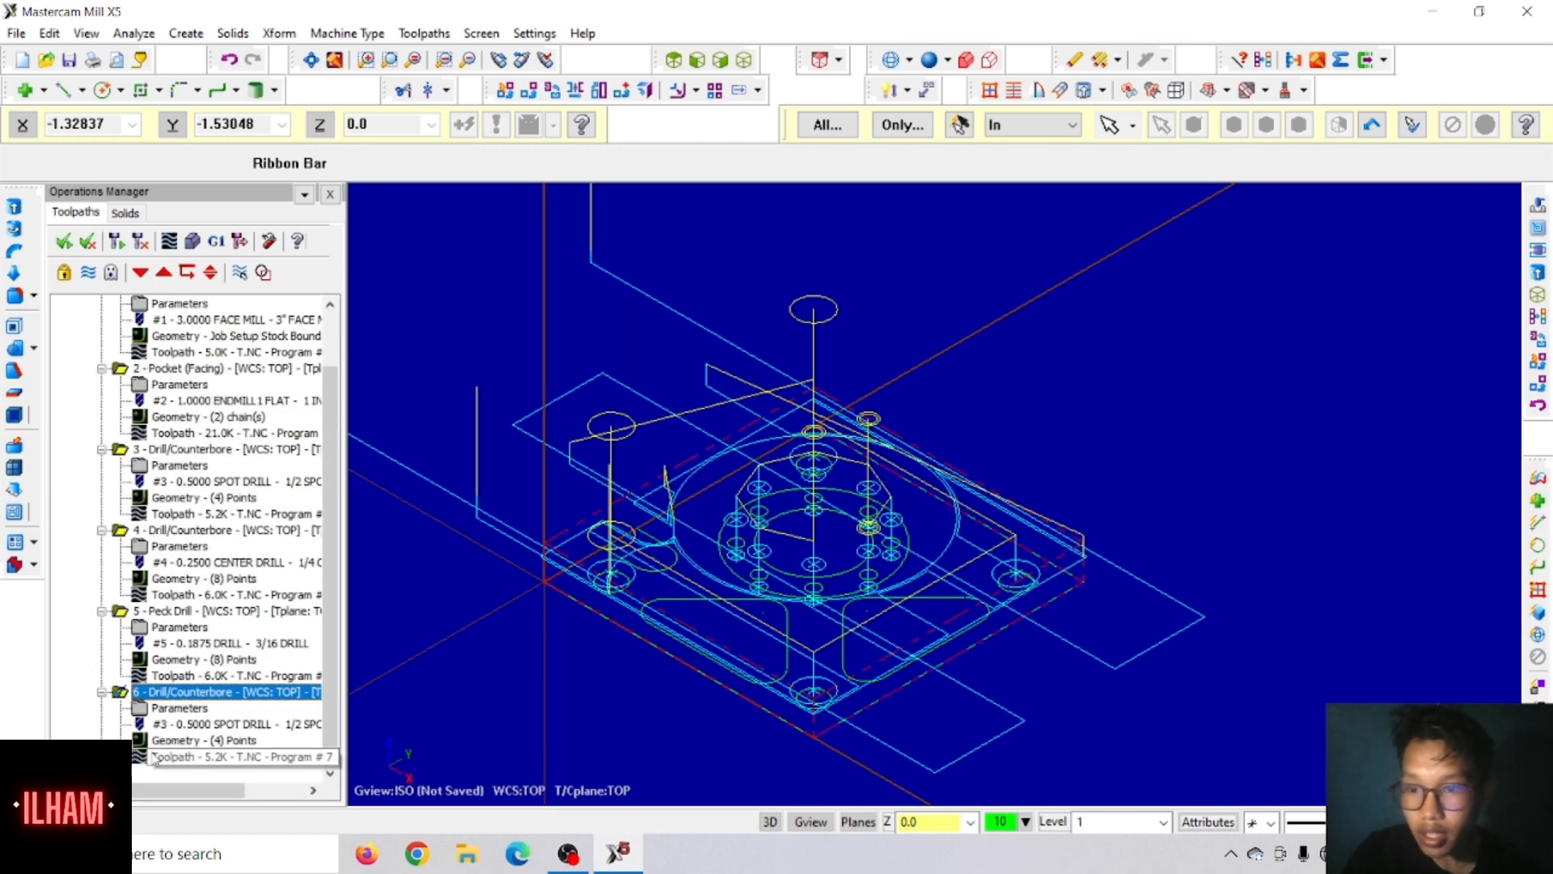
# Step: Check the copied operation's coolant setting and switch its tool to the 5/16 DRILL from the library
pyautogui.doubleClick(154, 709)
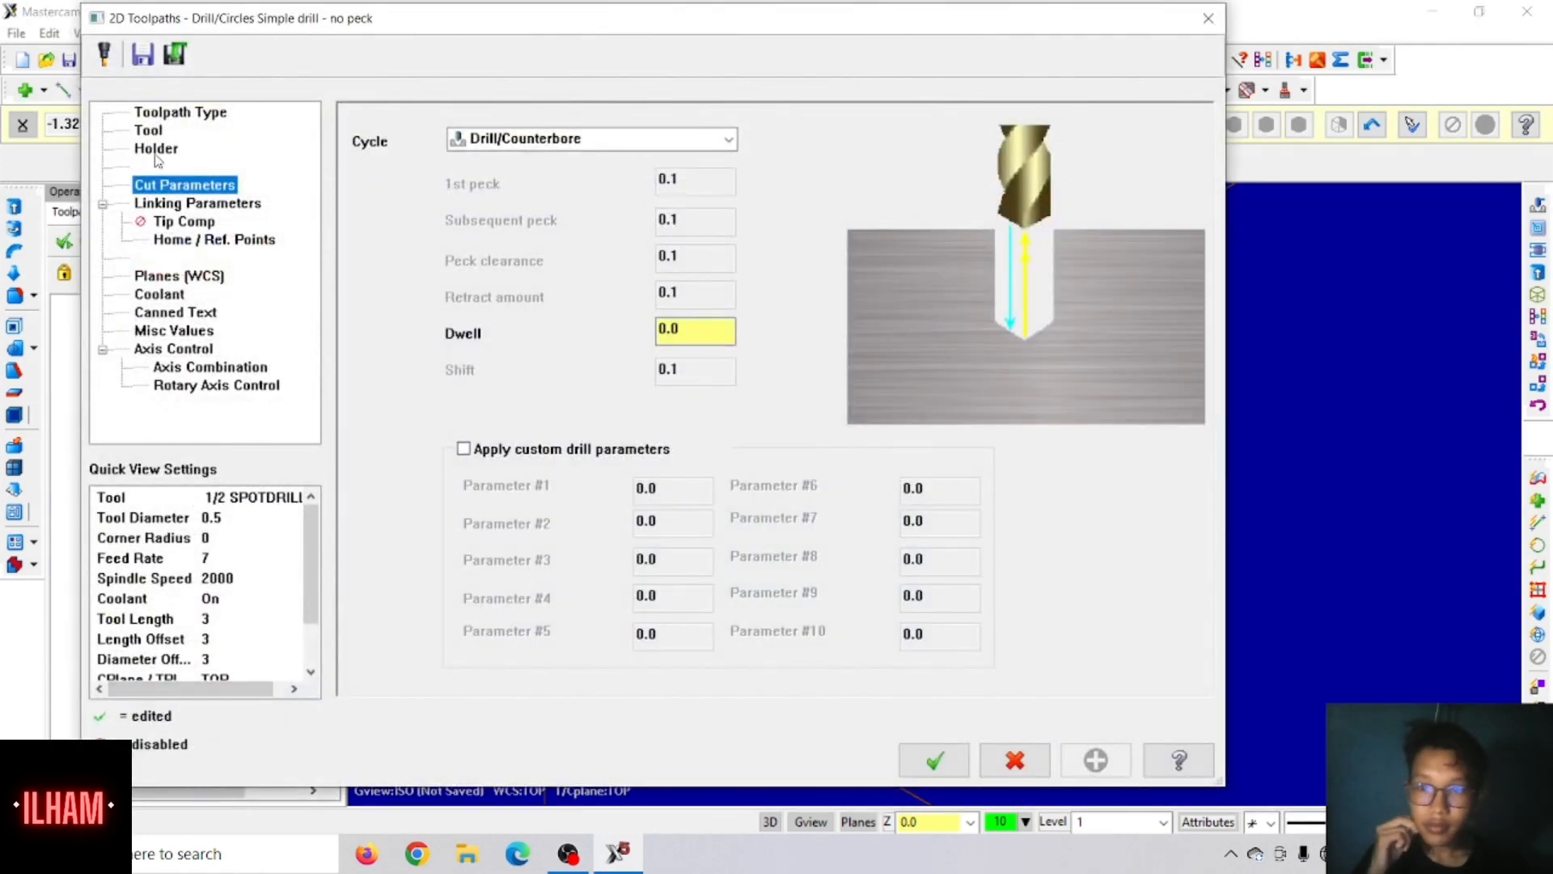
pyautogui.click(161, 296)
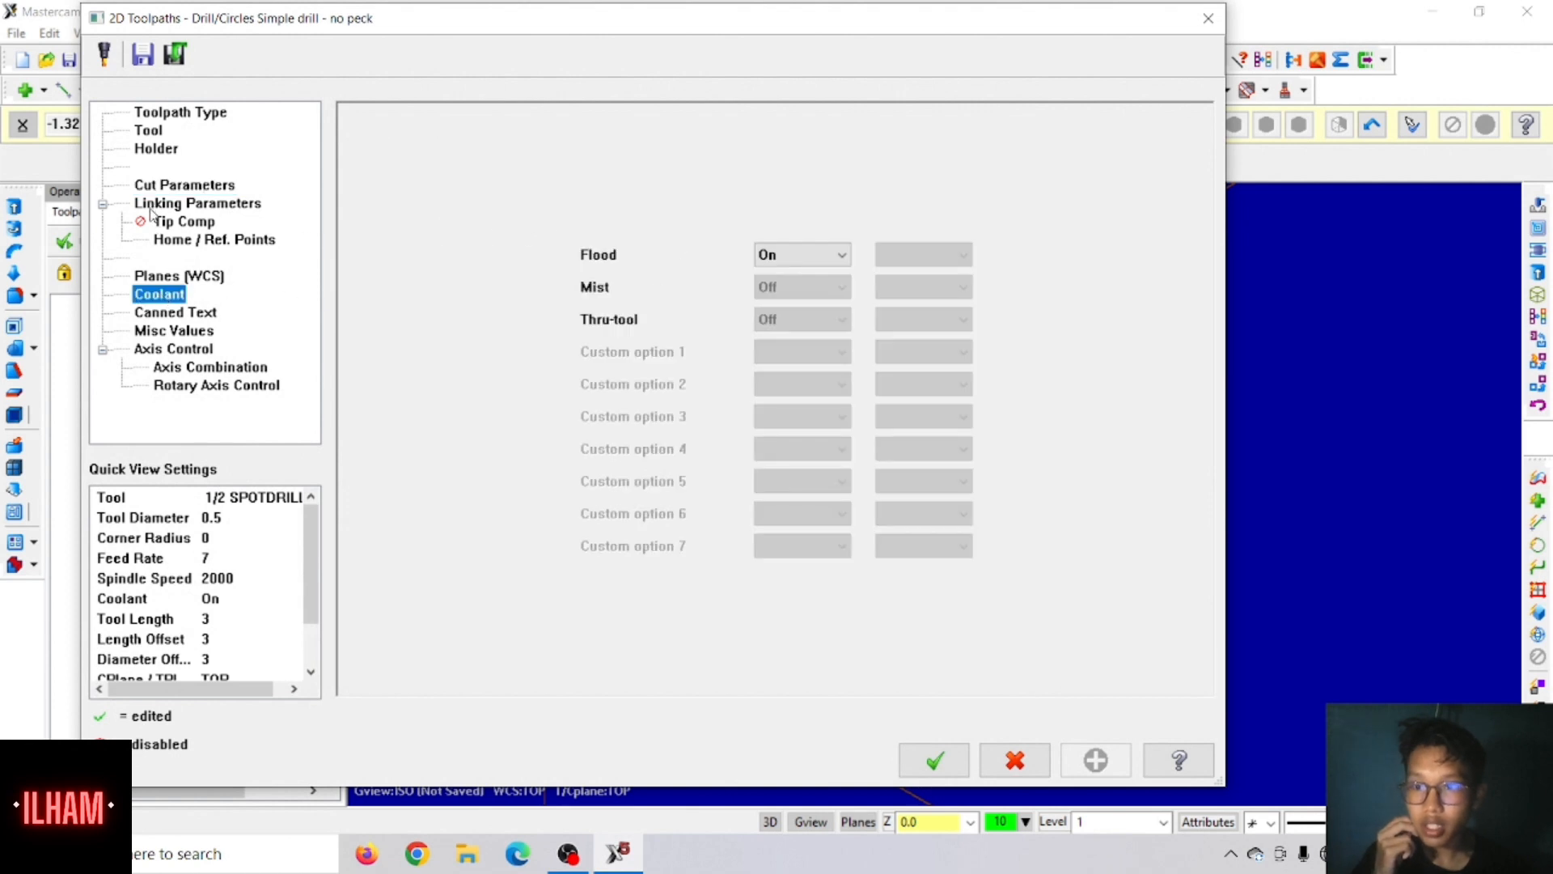
pyautogui.click(154, 135)
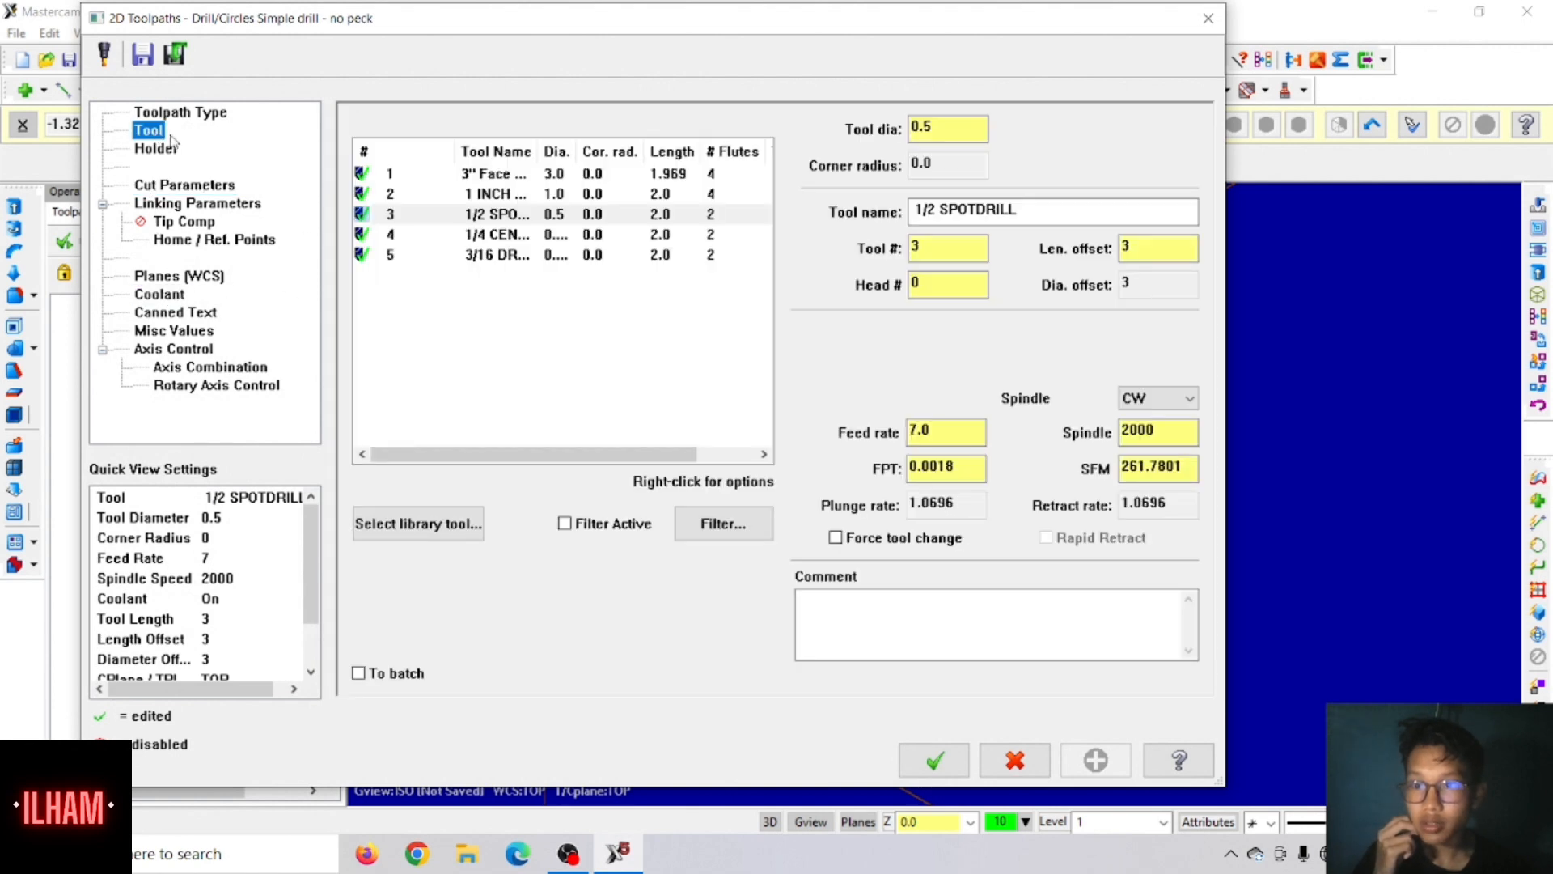
pyautogui.click(438, 524)
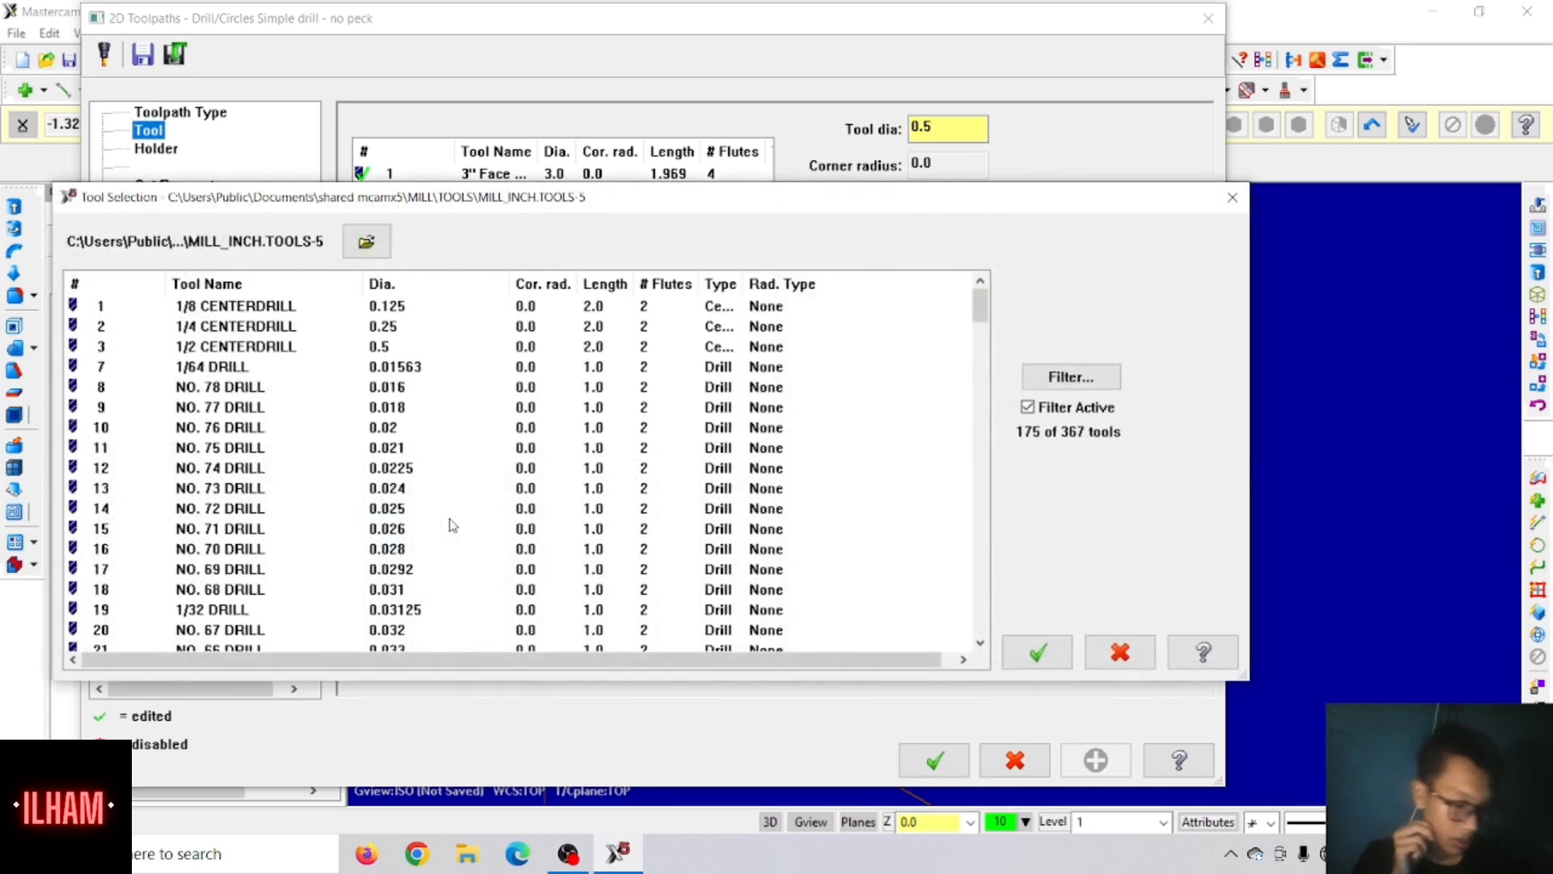
pyautogui.scroll(-20, 320, 437)
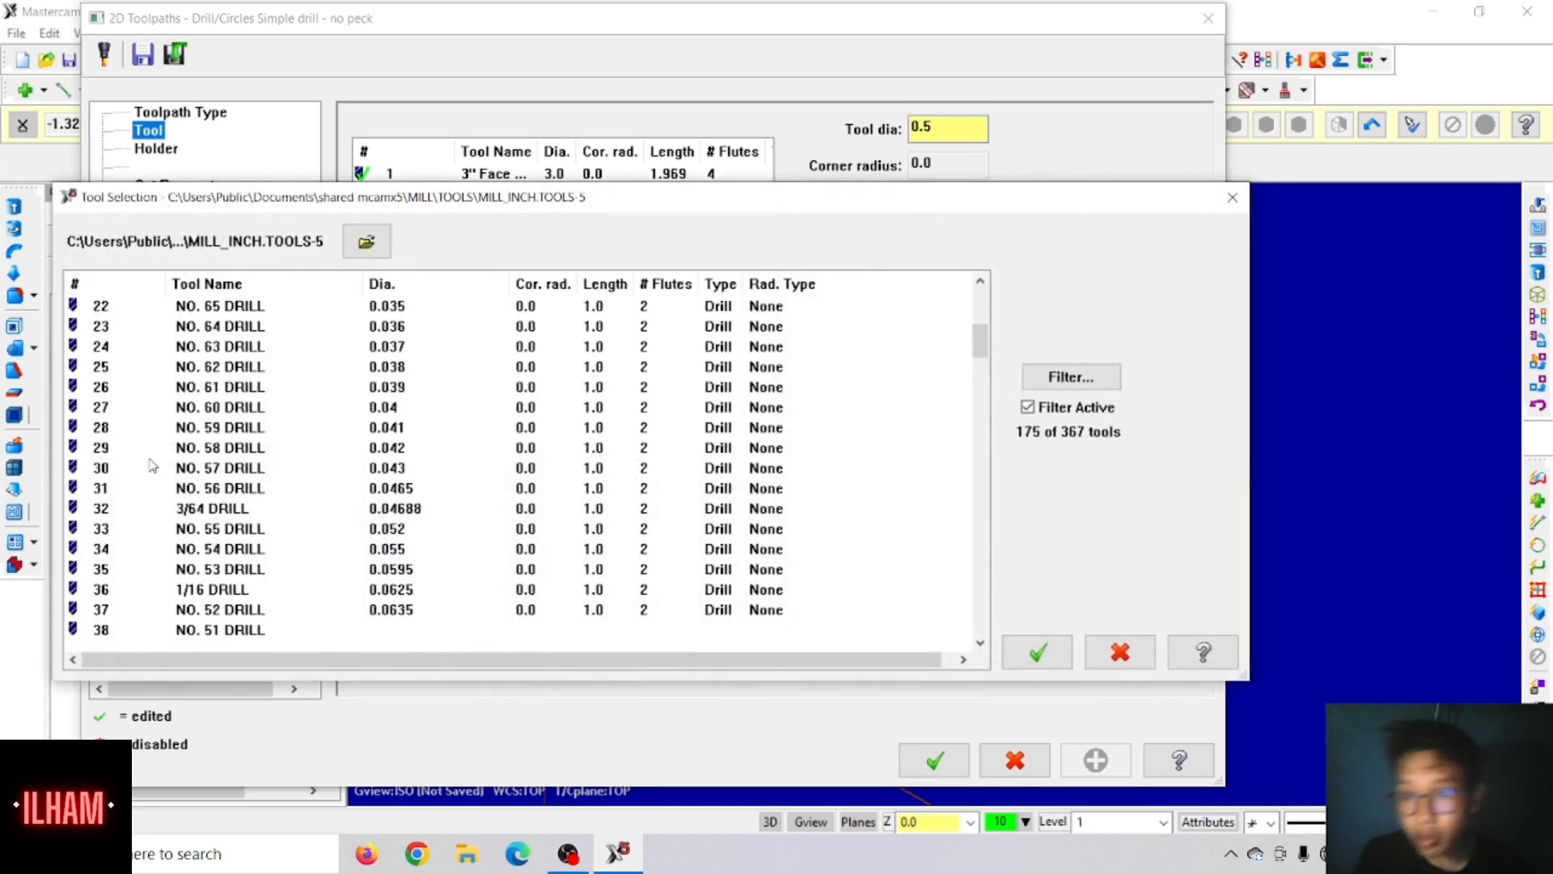
pyautogui.scroll(-9, 148, 483)
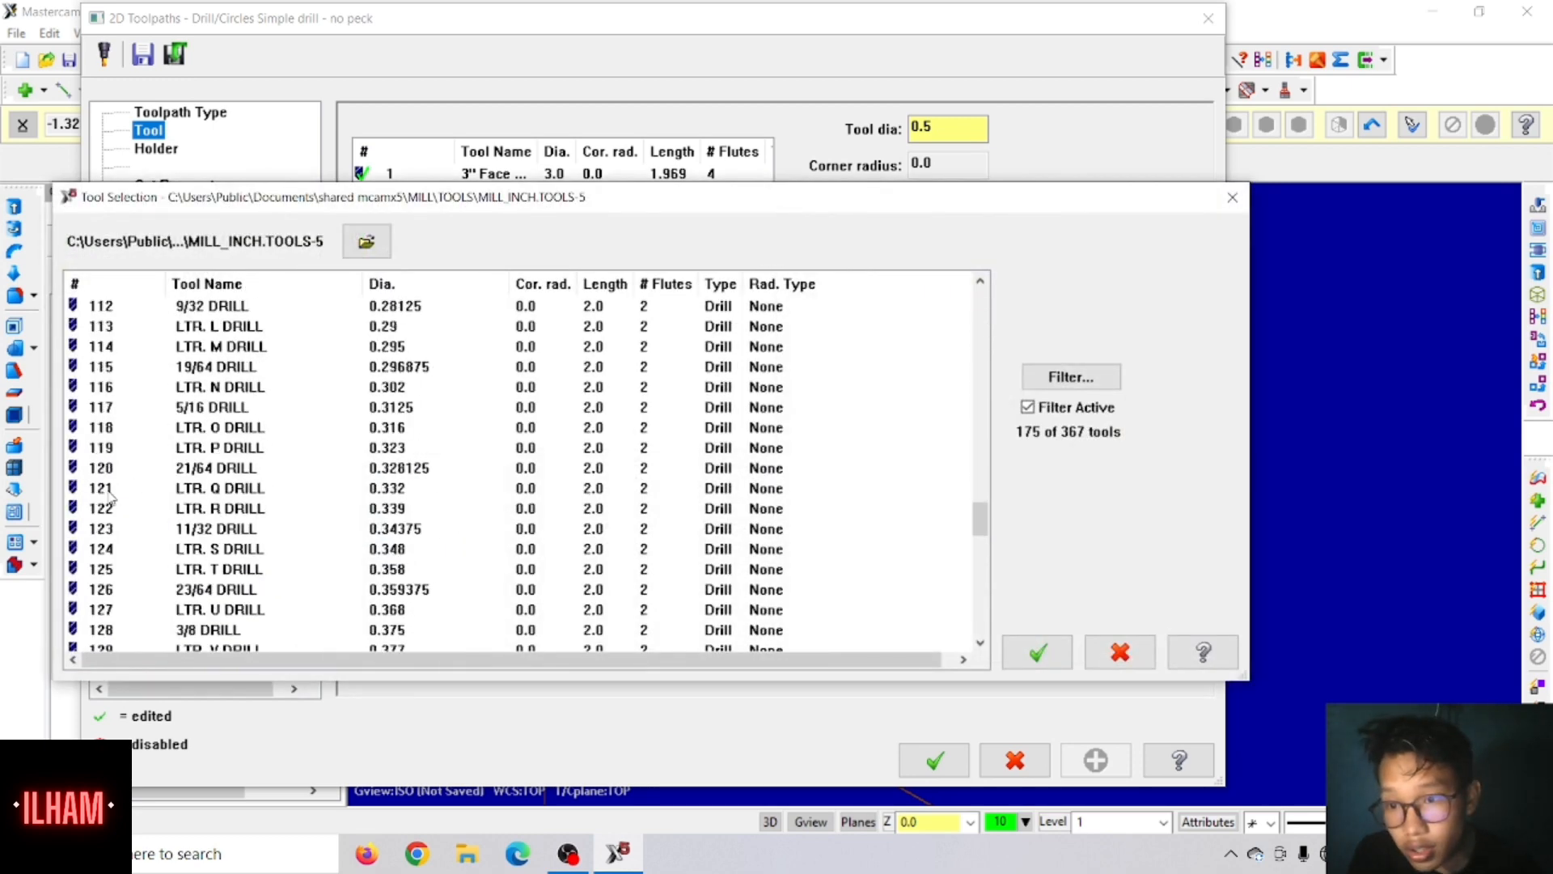
pyautogui.click(120, 407)
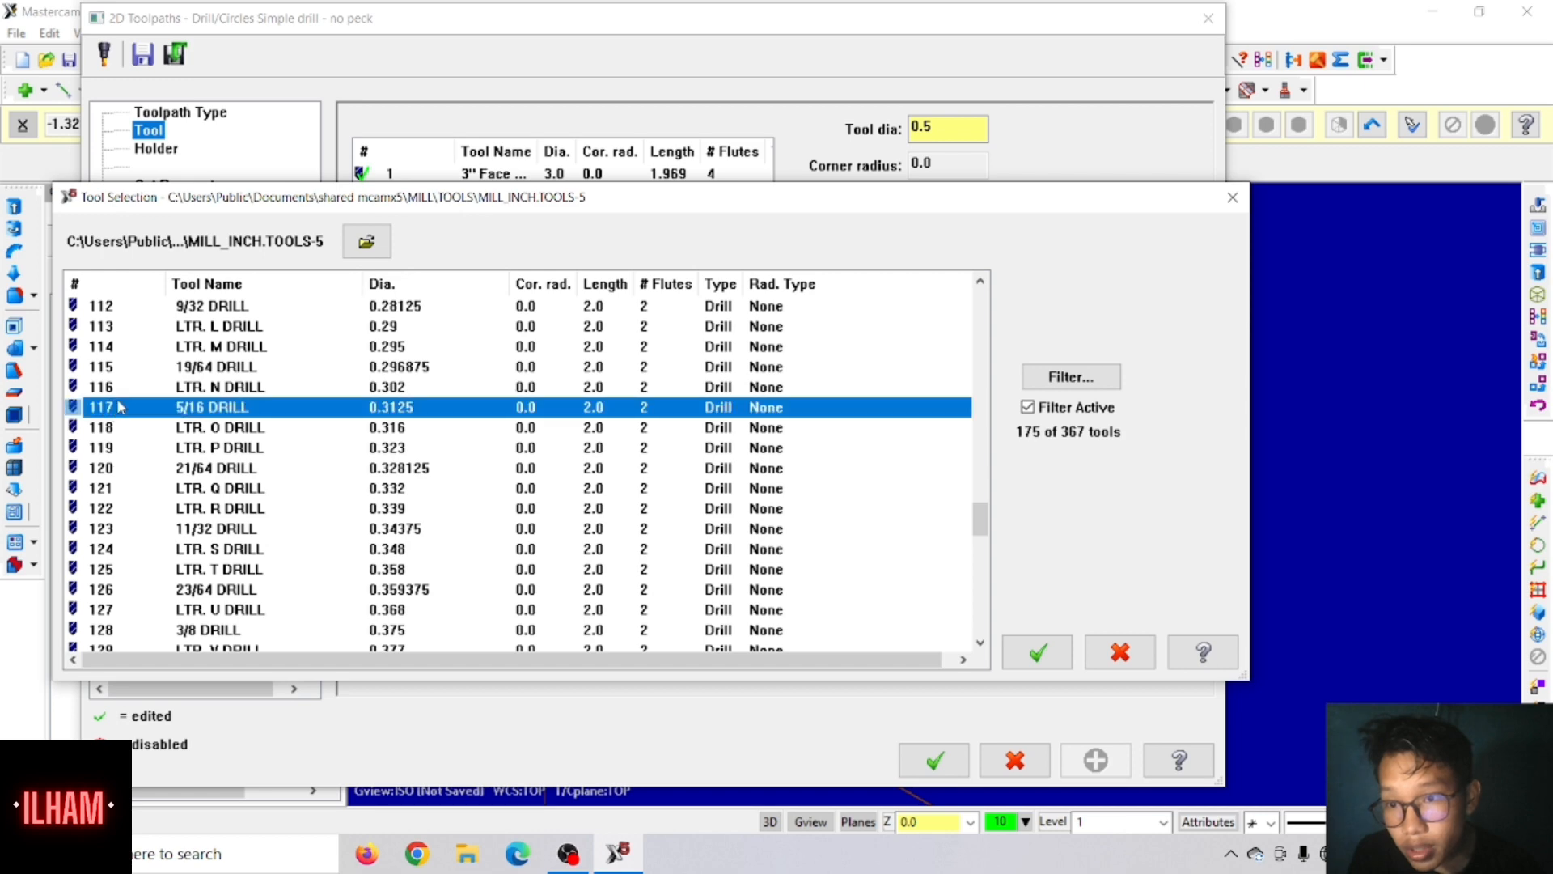
pyautogui.click(1041, 644)
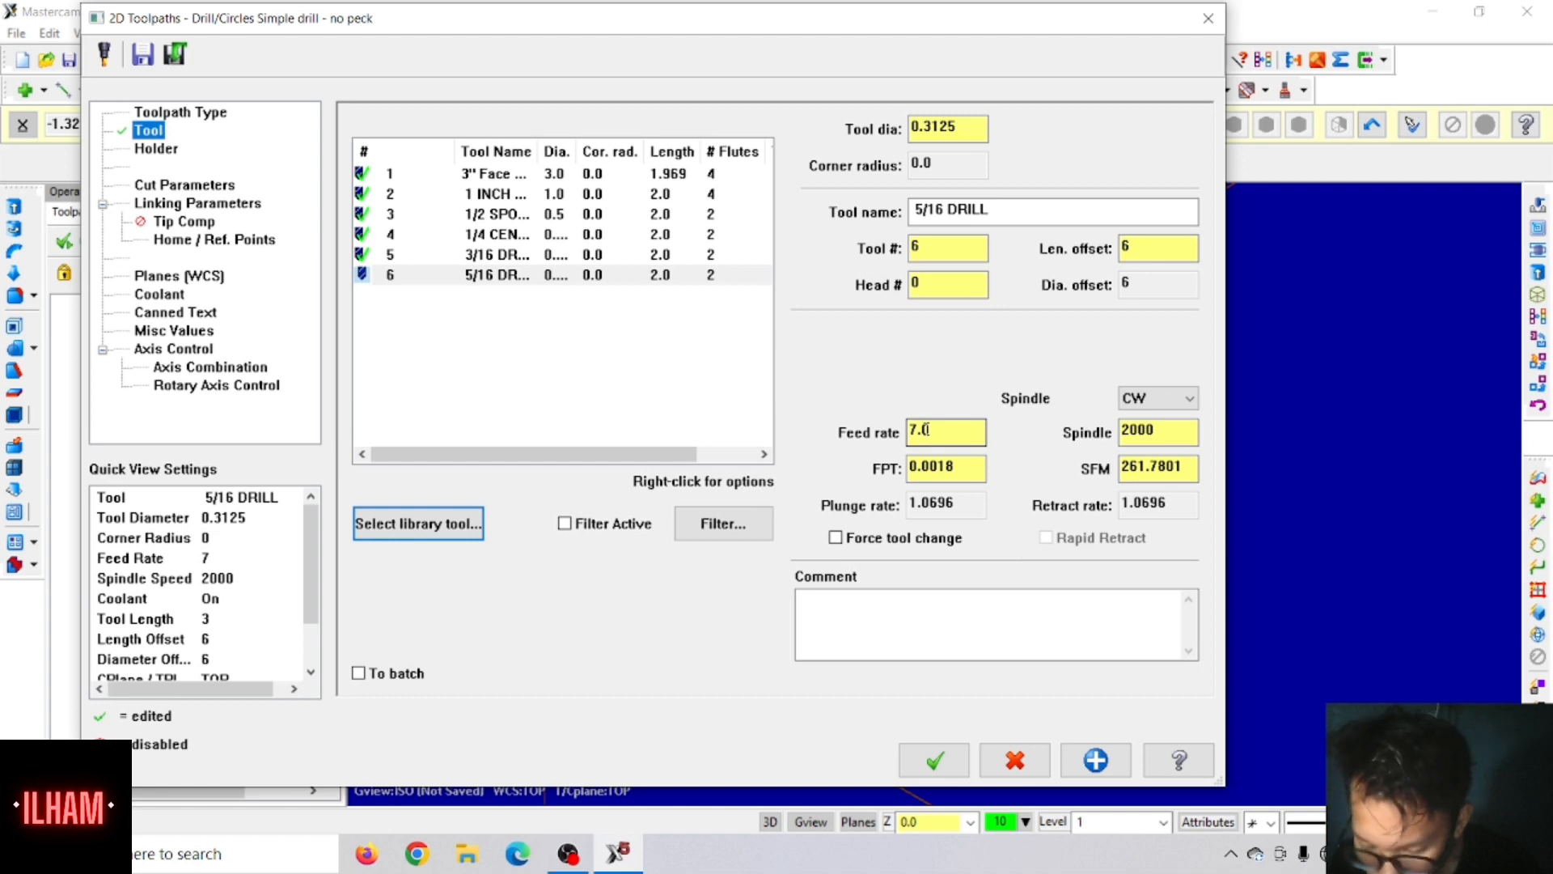
# Step: Set the 5/16 drill's feed rate to 15 and its spindle speed to 4500
pyautogui.doubleClick(939, 428)
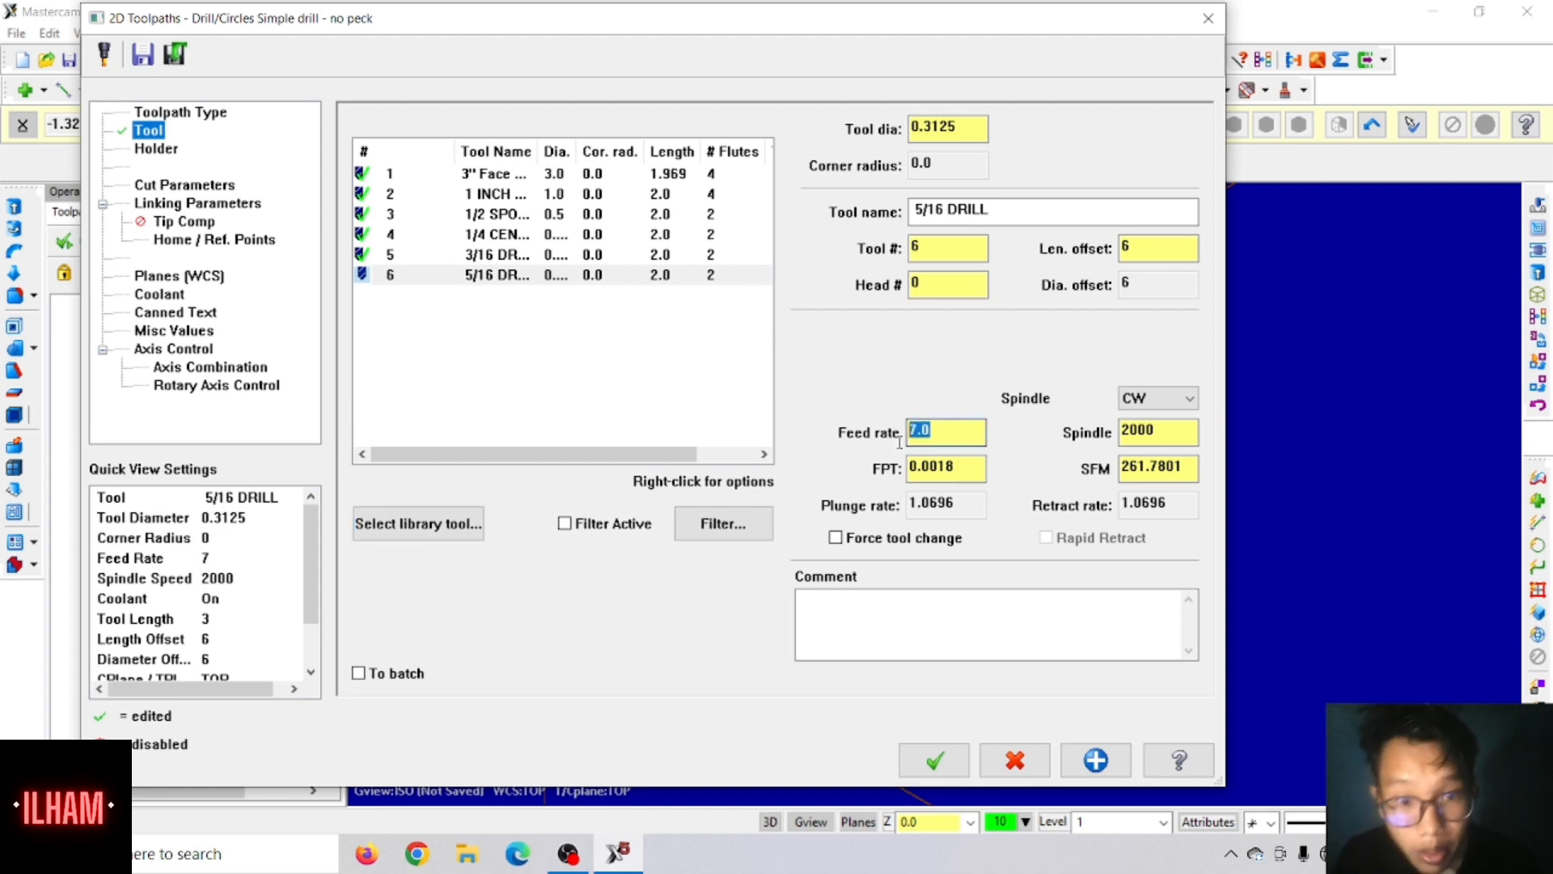
pyautogui.write('15')
pyautogui.press('Tab')
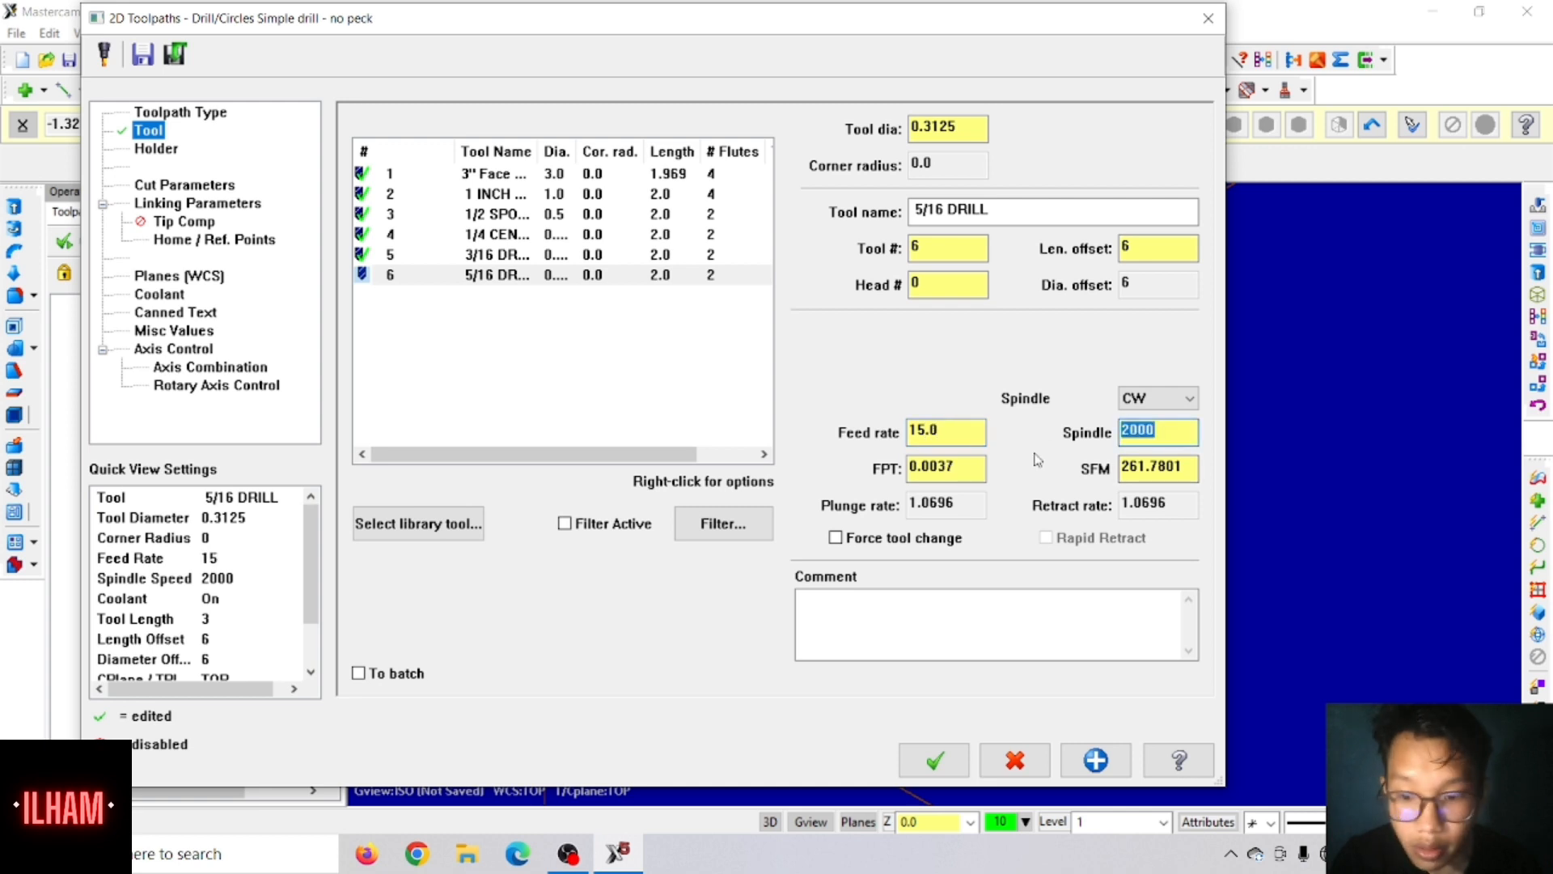
pyautogui.write('4500')
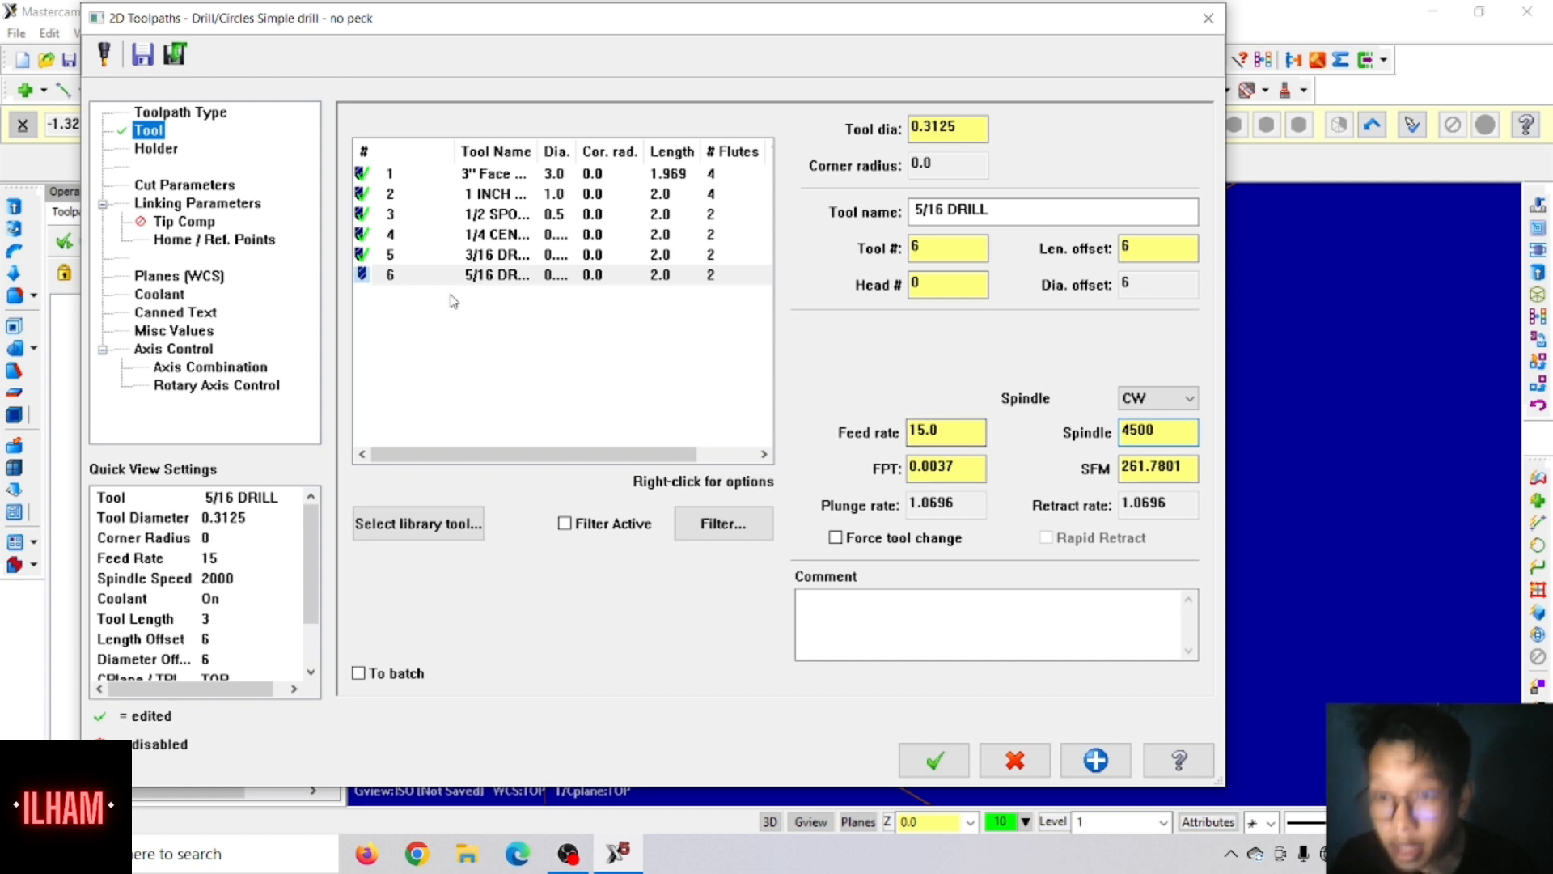
# Step: Enable tip compensation for the 5/16 drill with a breakthrough amount of 0.1
pyautogui.click(171, 223)
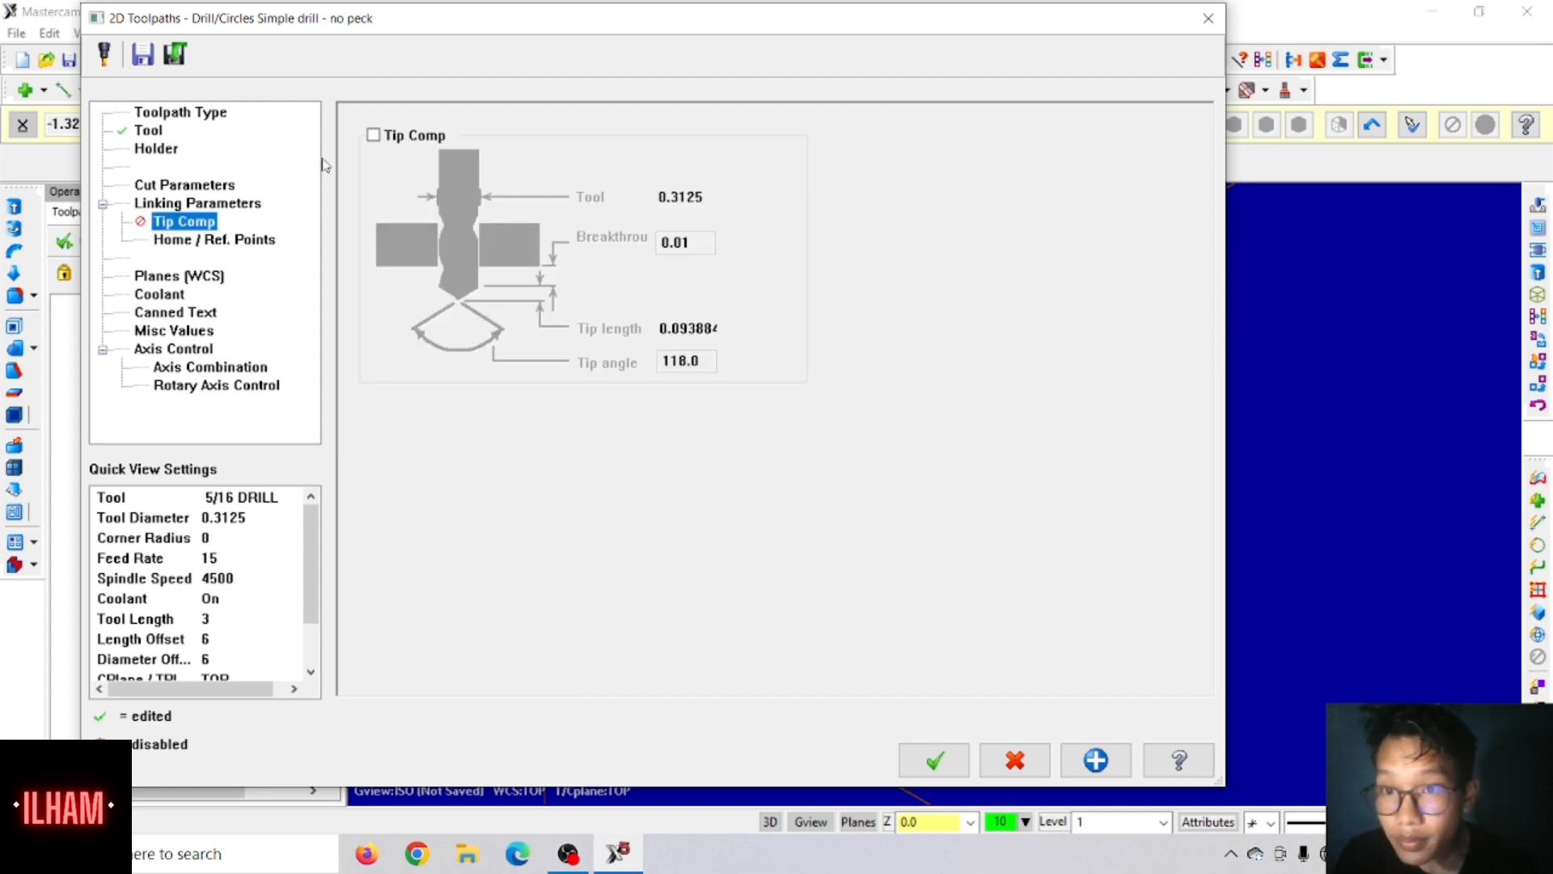
pyautogui.click(373, 135)
pyautogui.doubleClick(699, 241)
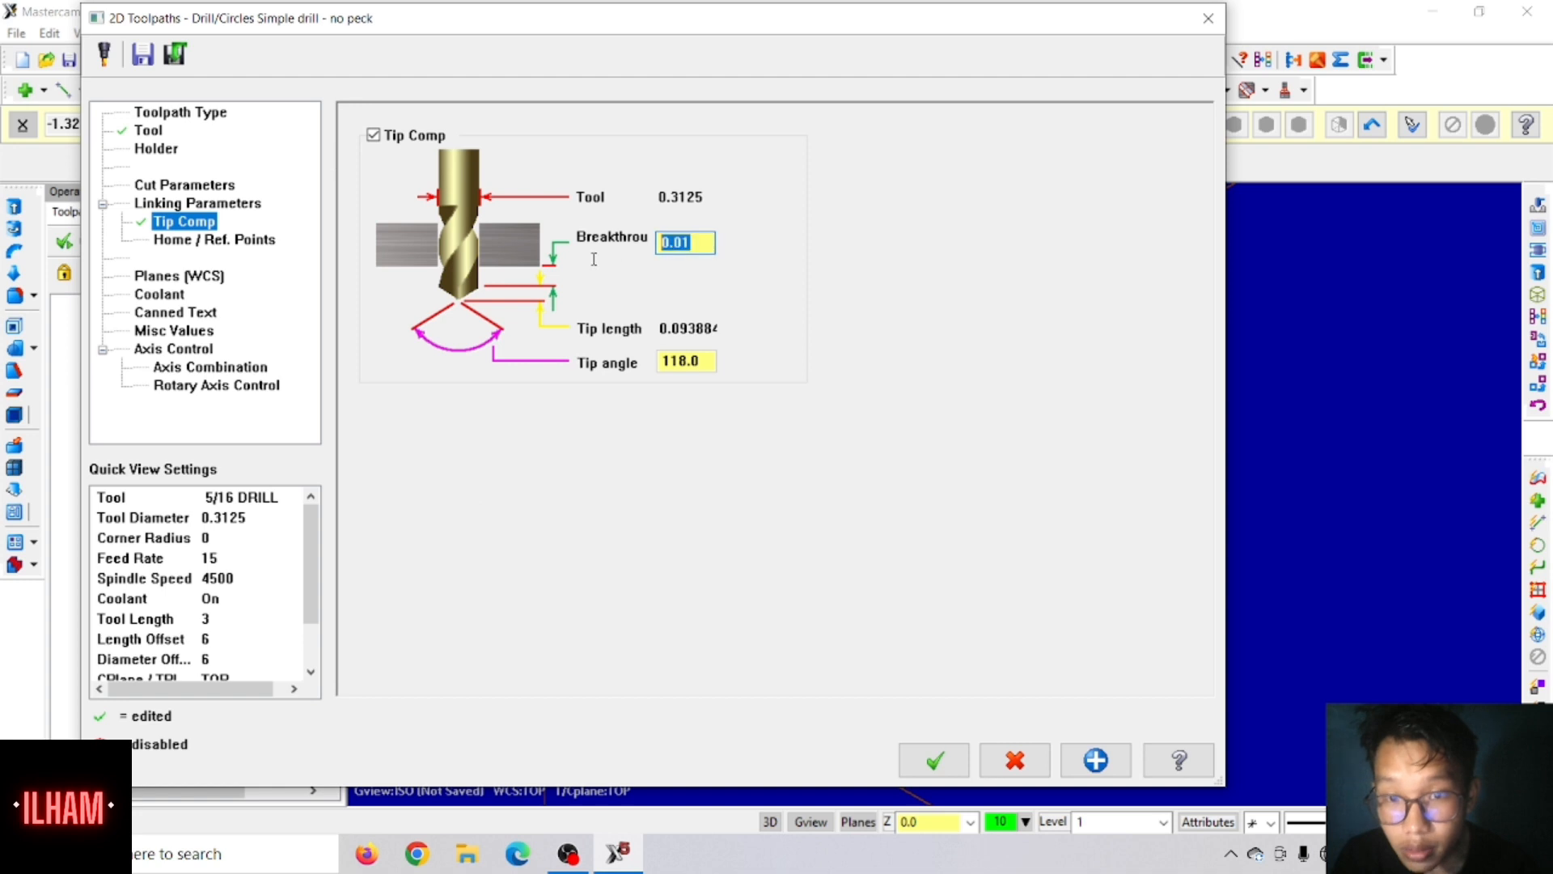
pyautogui.write('.10625')
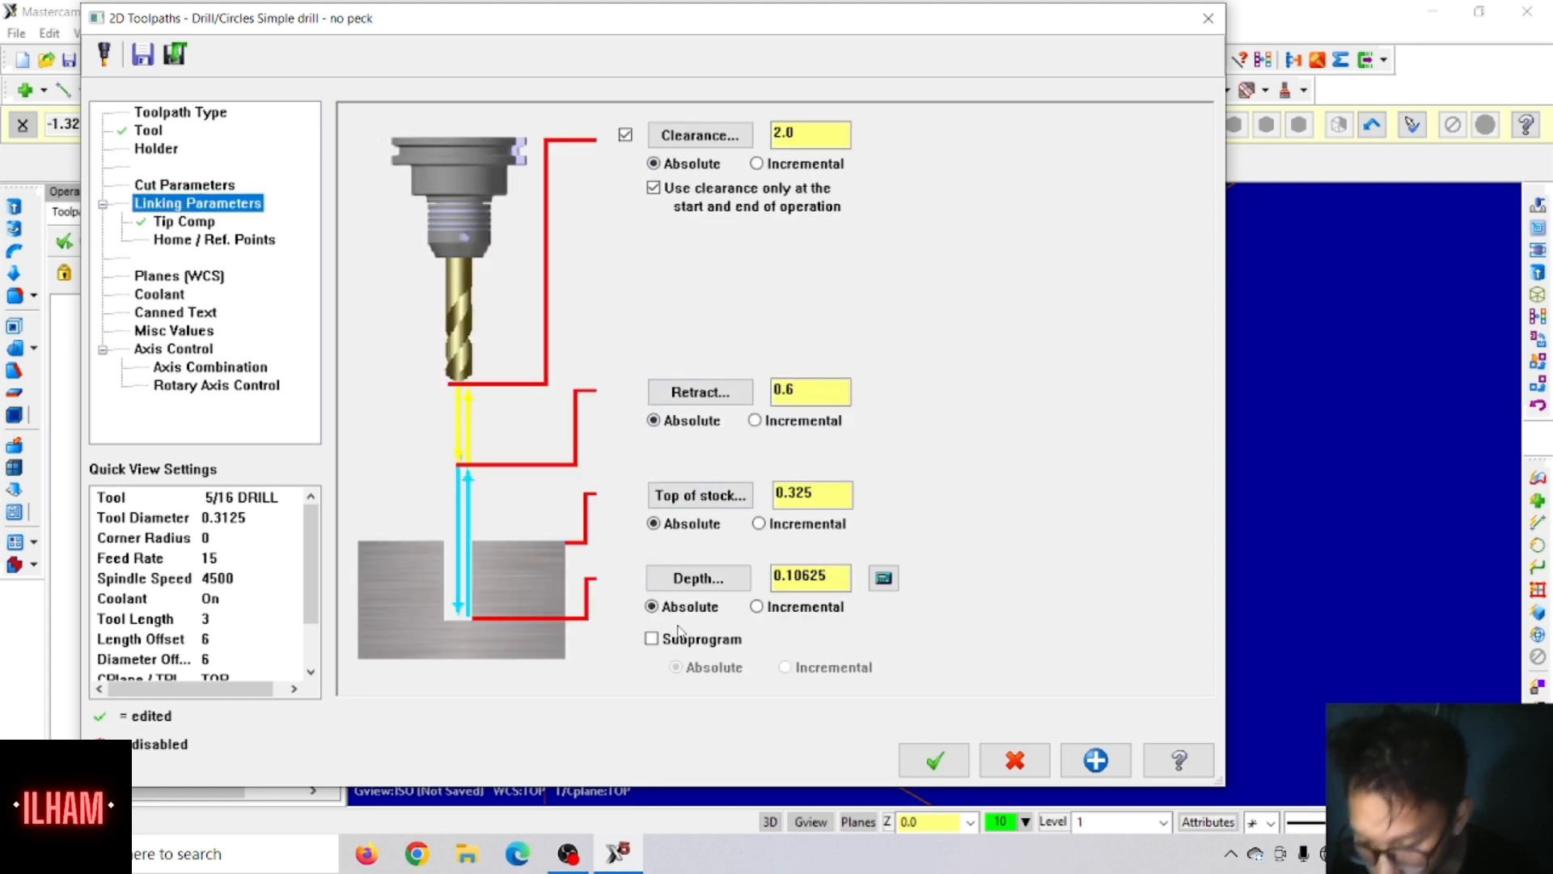
# Step: Set the 5/16 drill operation's top of stock to 0.45 and its depth to 0
pyautogui.doubleClick(829, 492)
pyautogui.write('.')
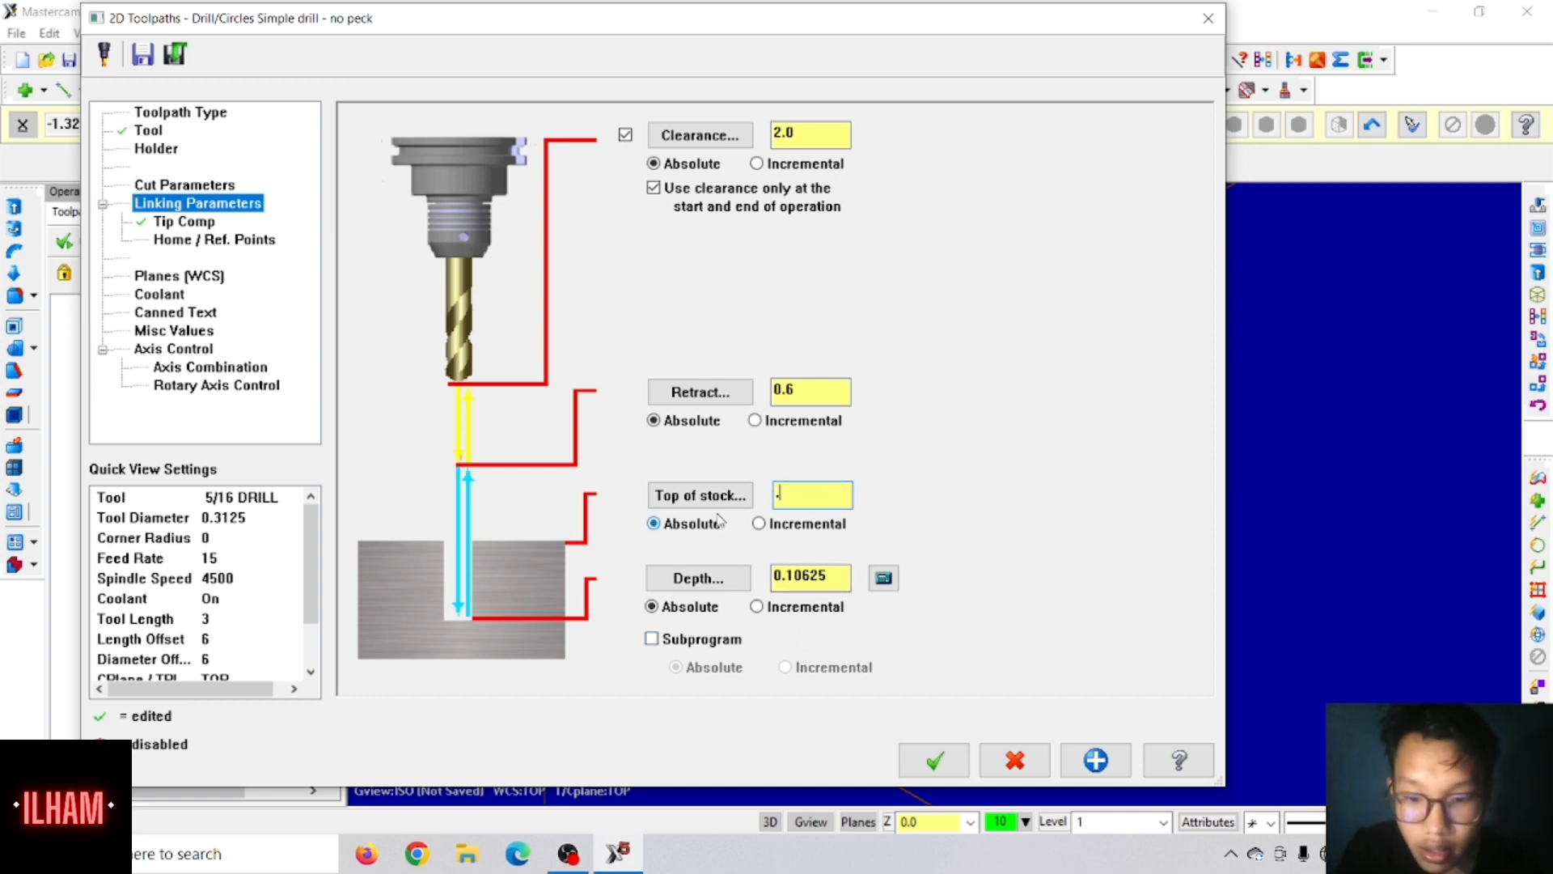
pyautogui.write('45')
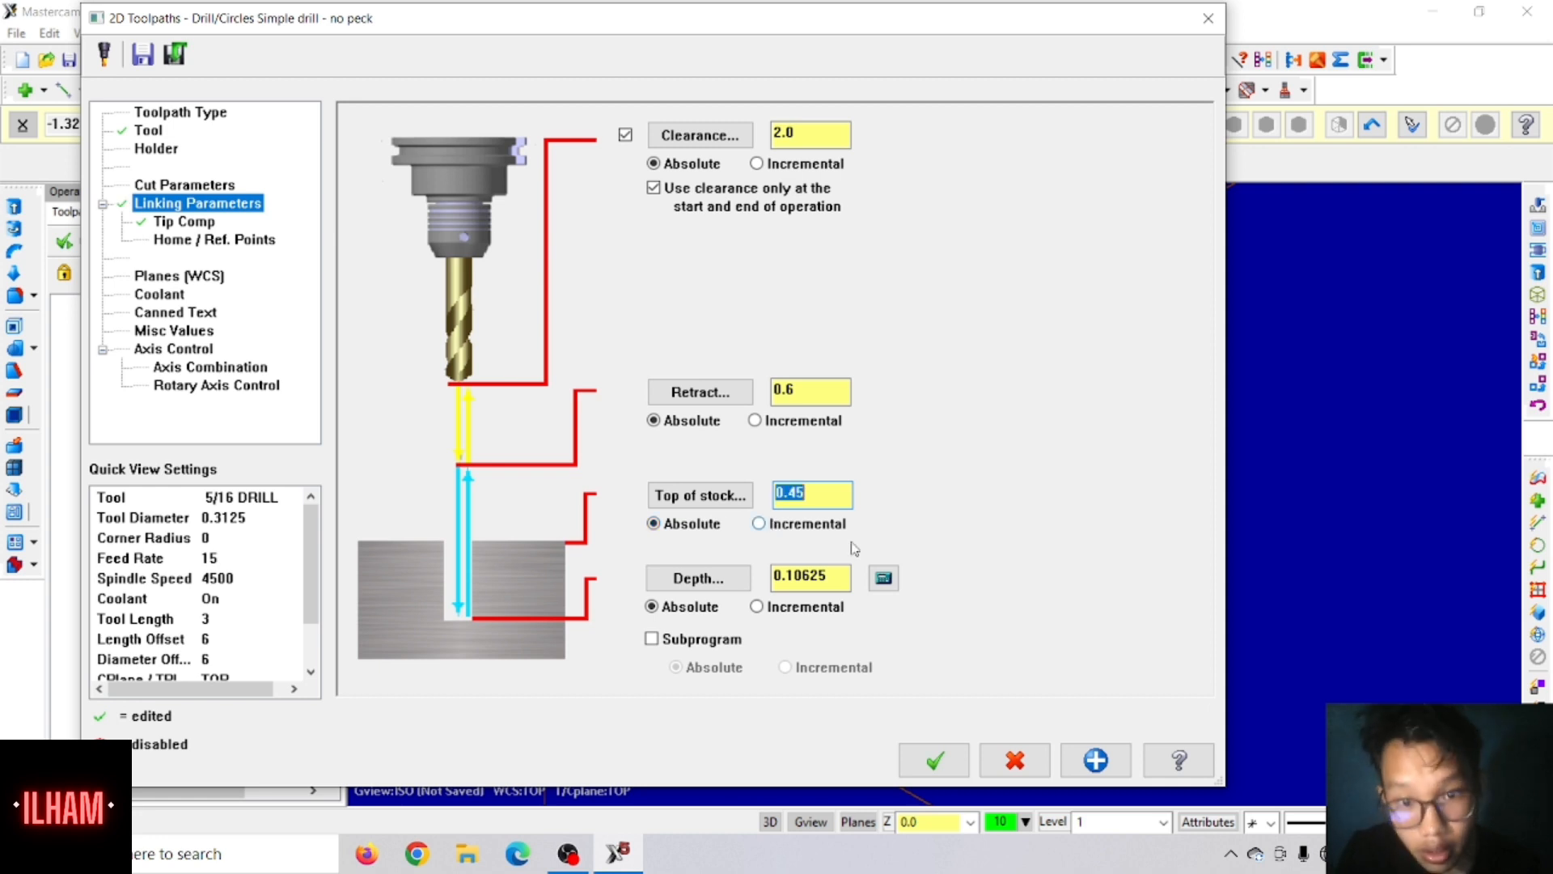
pyautogui.press('Tab')
pyautogui.write('0')
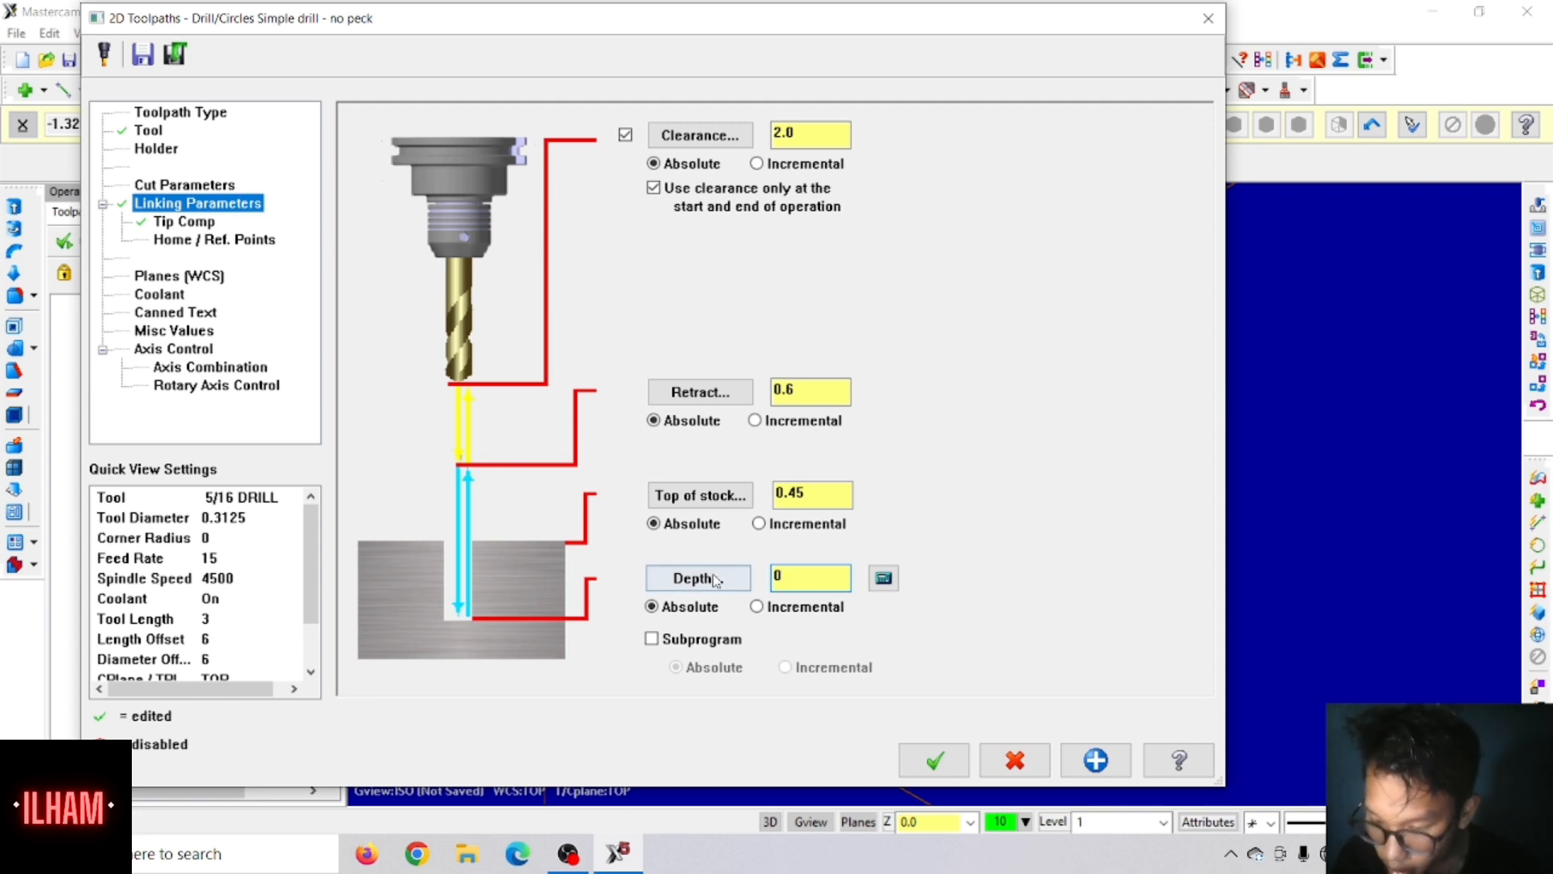
# Step: Change the 5/16 drill operation's cycle to Peck Drill with a 0.3 peck and regenerate its toolpath
pyautogui.click(154, 186)
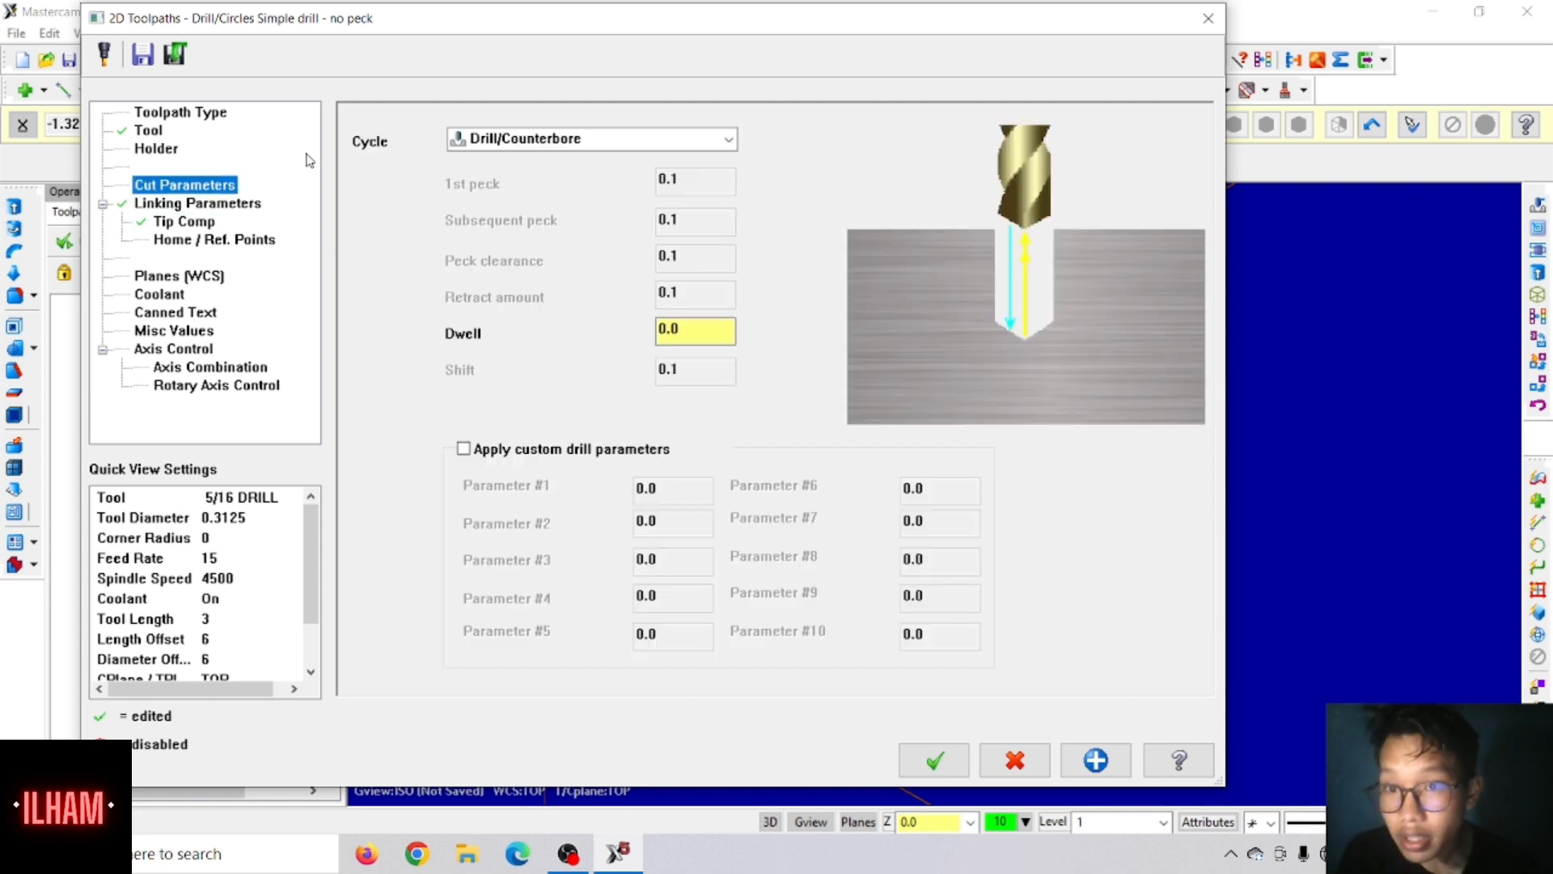
pyautogui.click(534, 142)
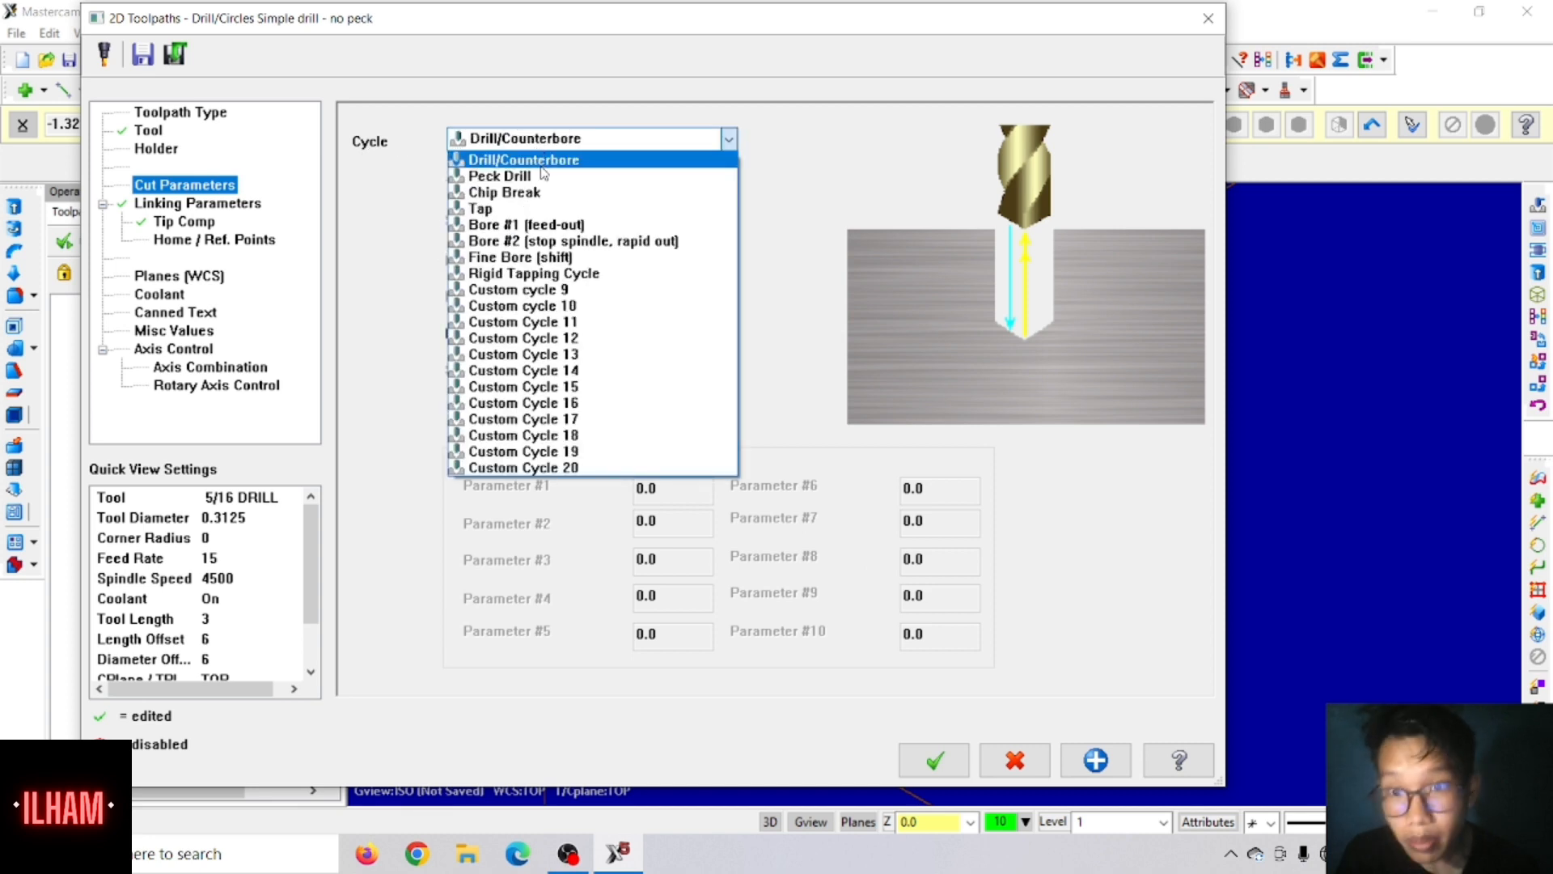
pyautogui.click(544, 165)
pyautogui.doubleClick(668, 180)
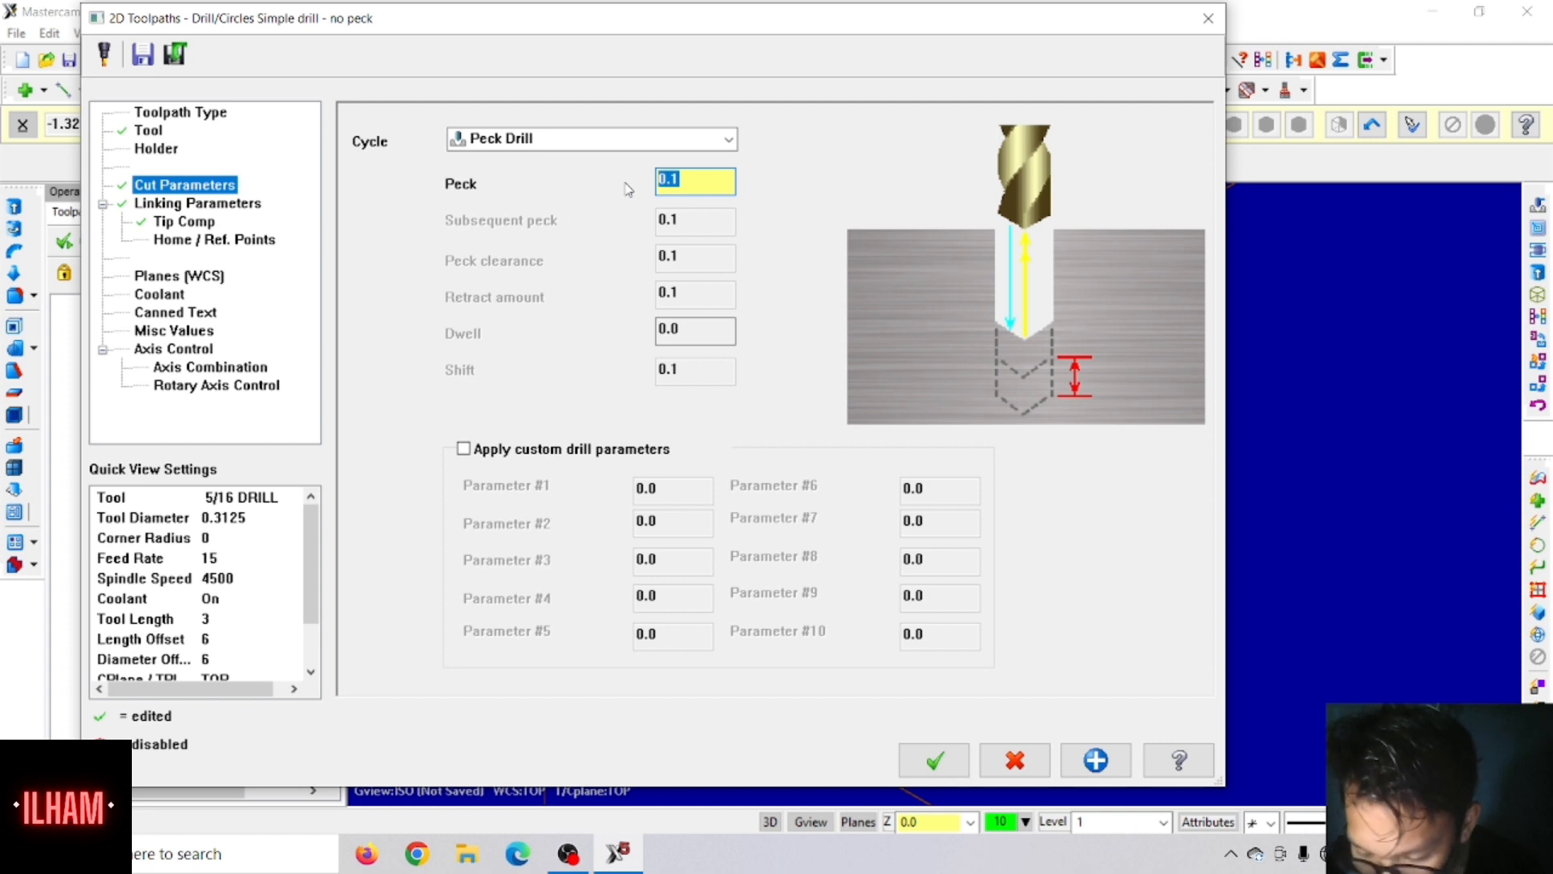
pyautogui.write('.')
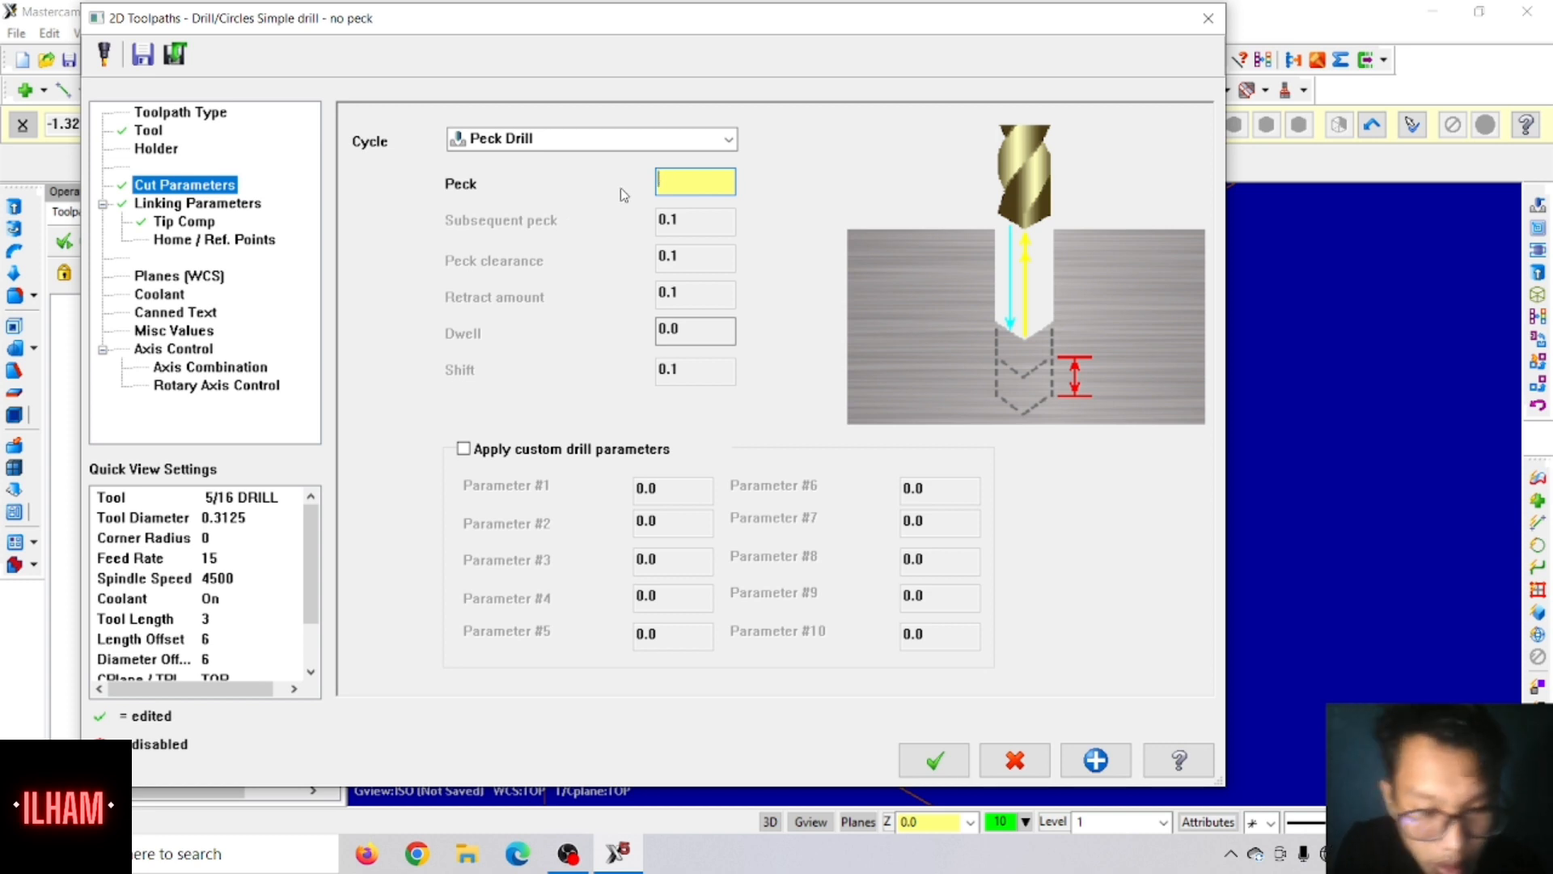
pyautogui.press('BackSpace')
pyautogui.write('/')
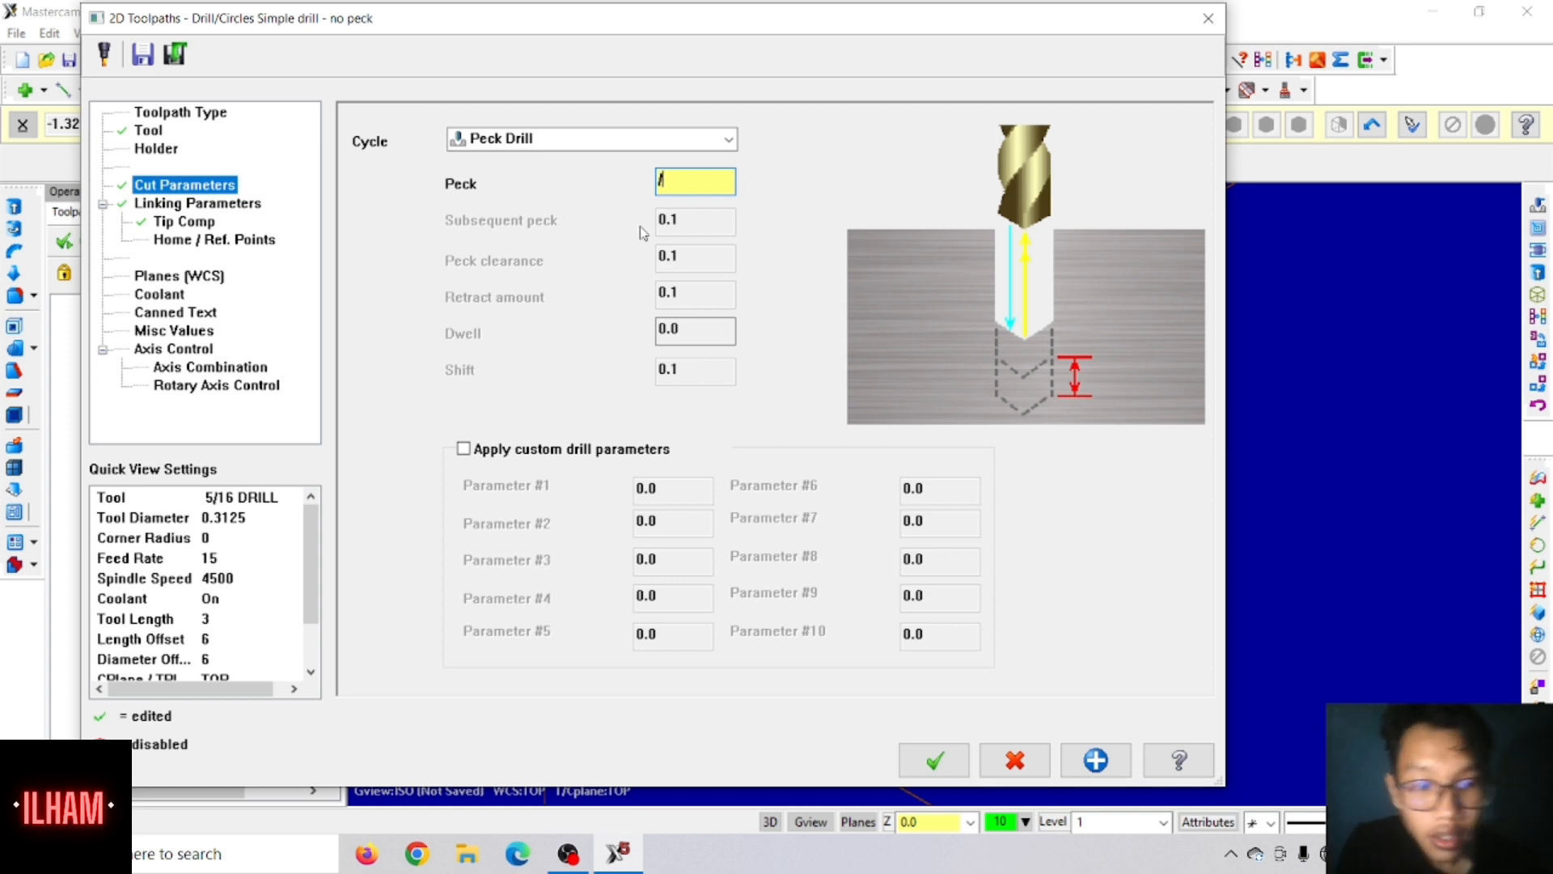
pyautogui.write('.3')
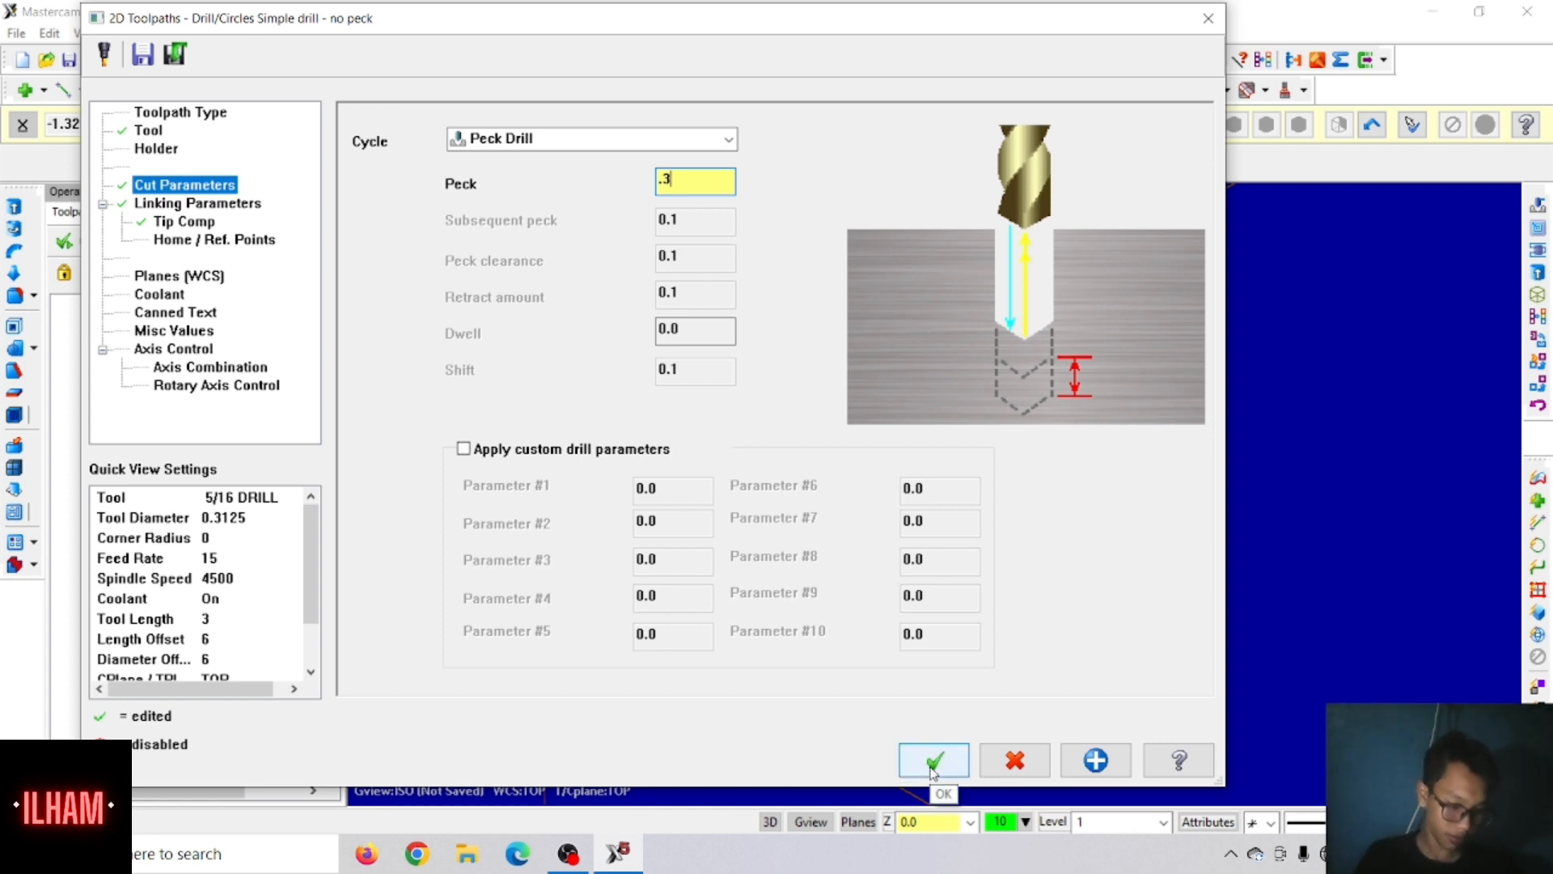
pyautogui.click(934, 760)
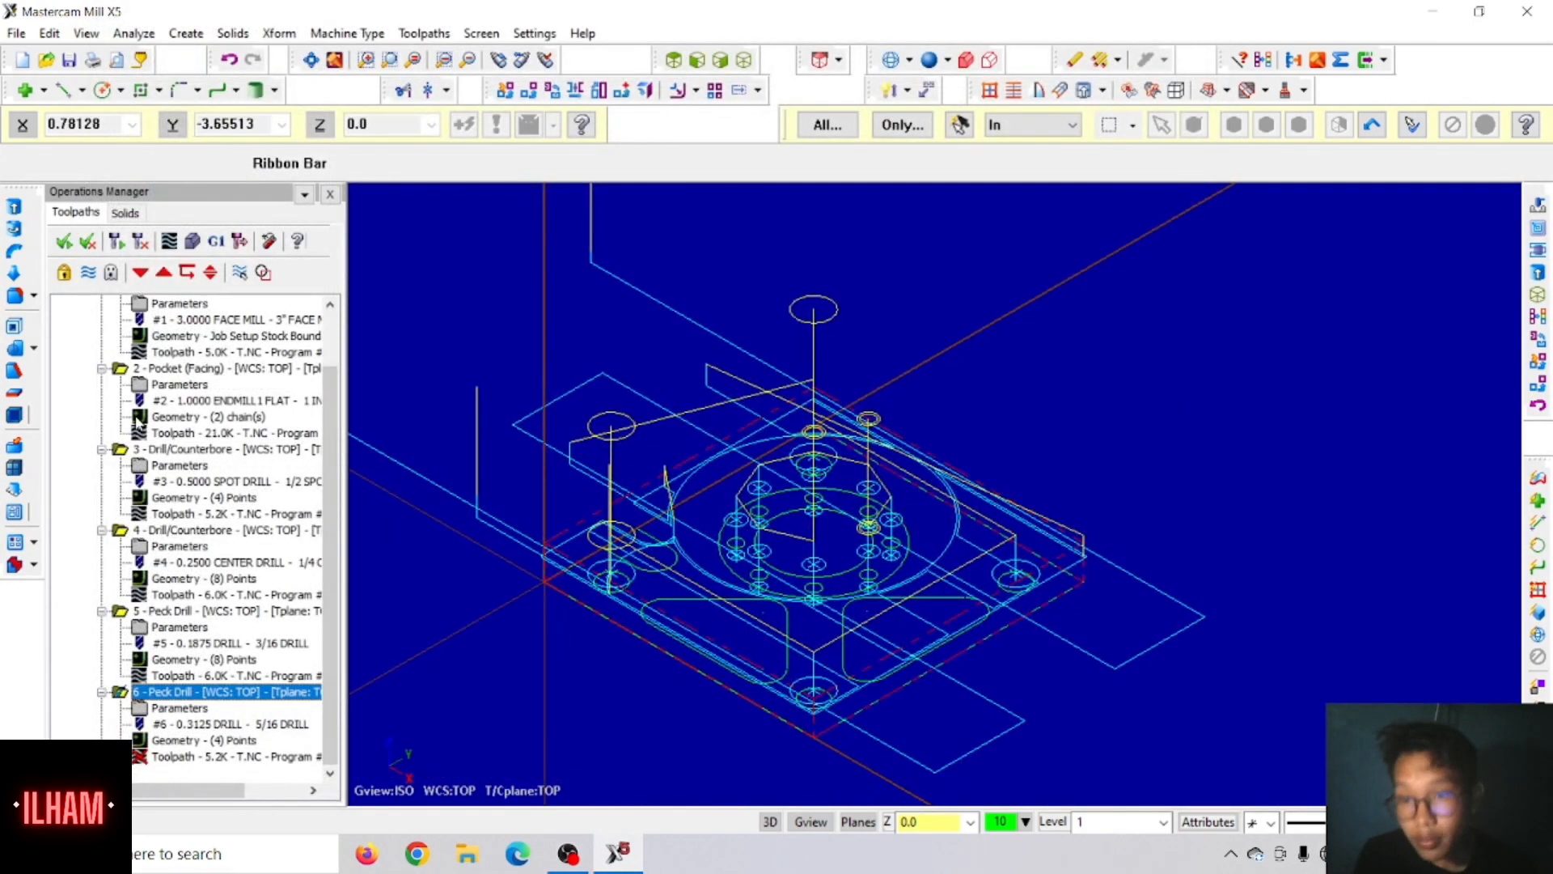
pyautogui.click(140, 242)
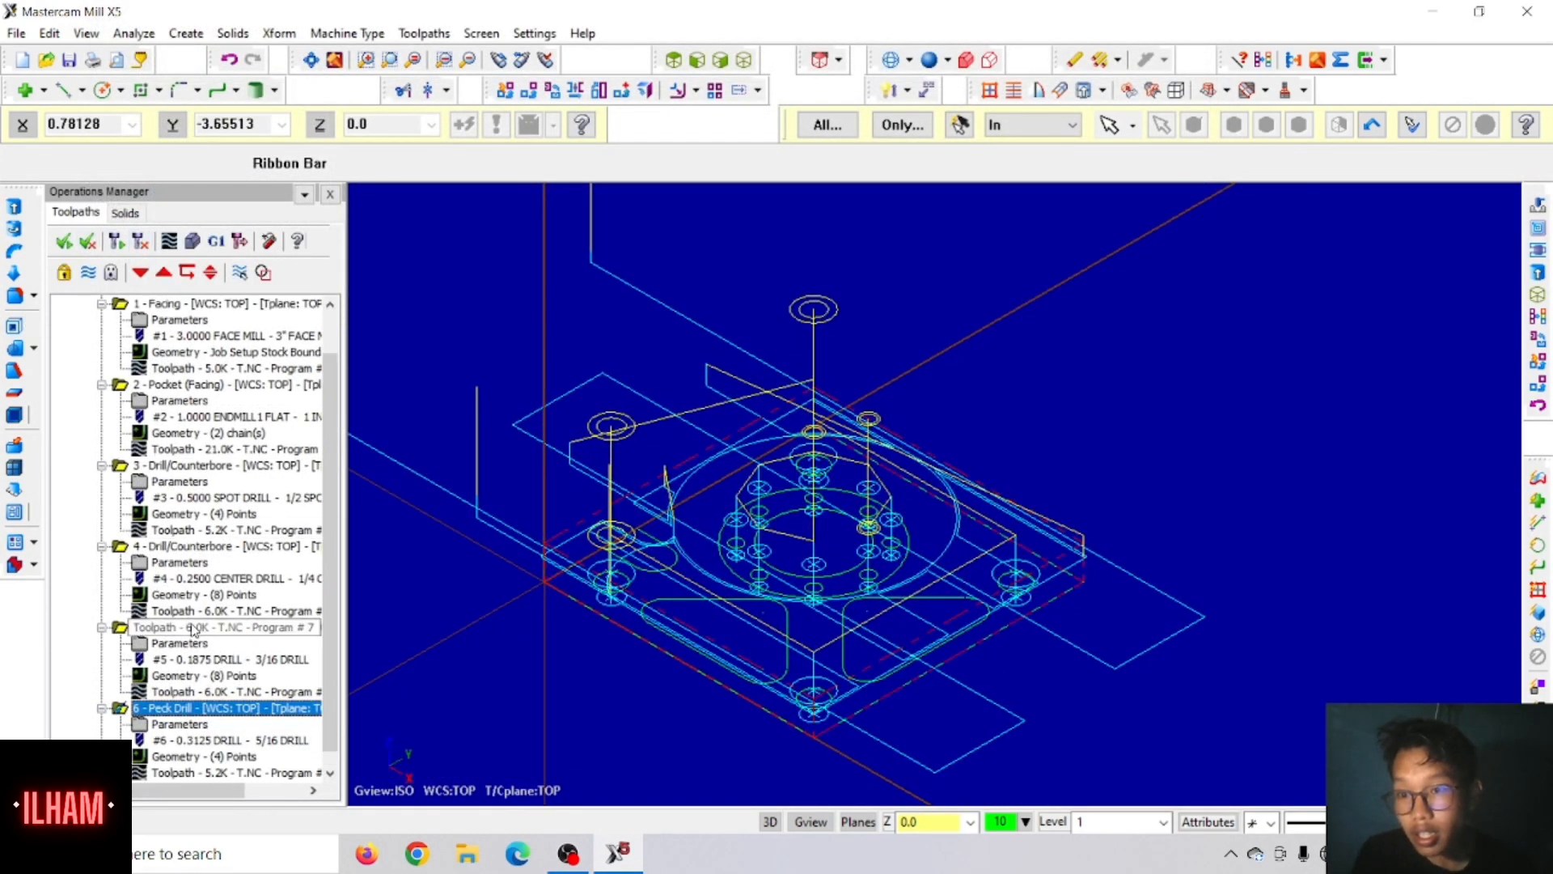
# Step: Duplicate the 5/16 peck drill operation at the end of the toolpath group and check the copy's coolant setting
pyautogui.scroll(-2, 204, 699)
pyautogui.rightClick(169, 696)
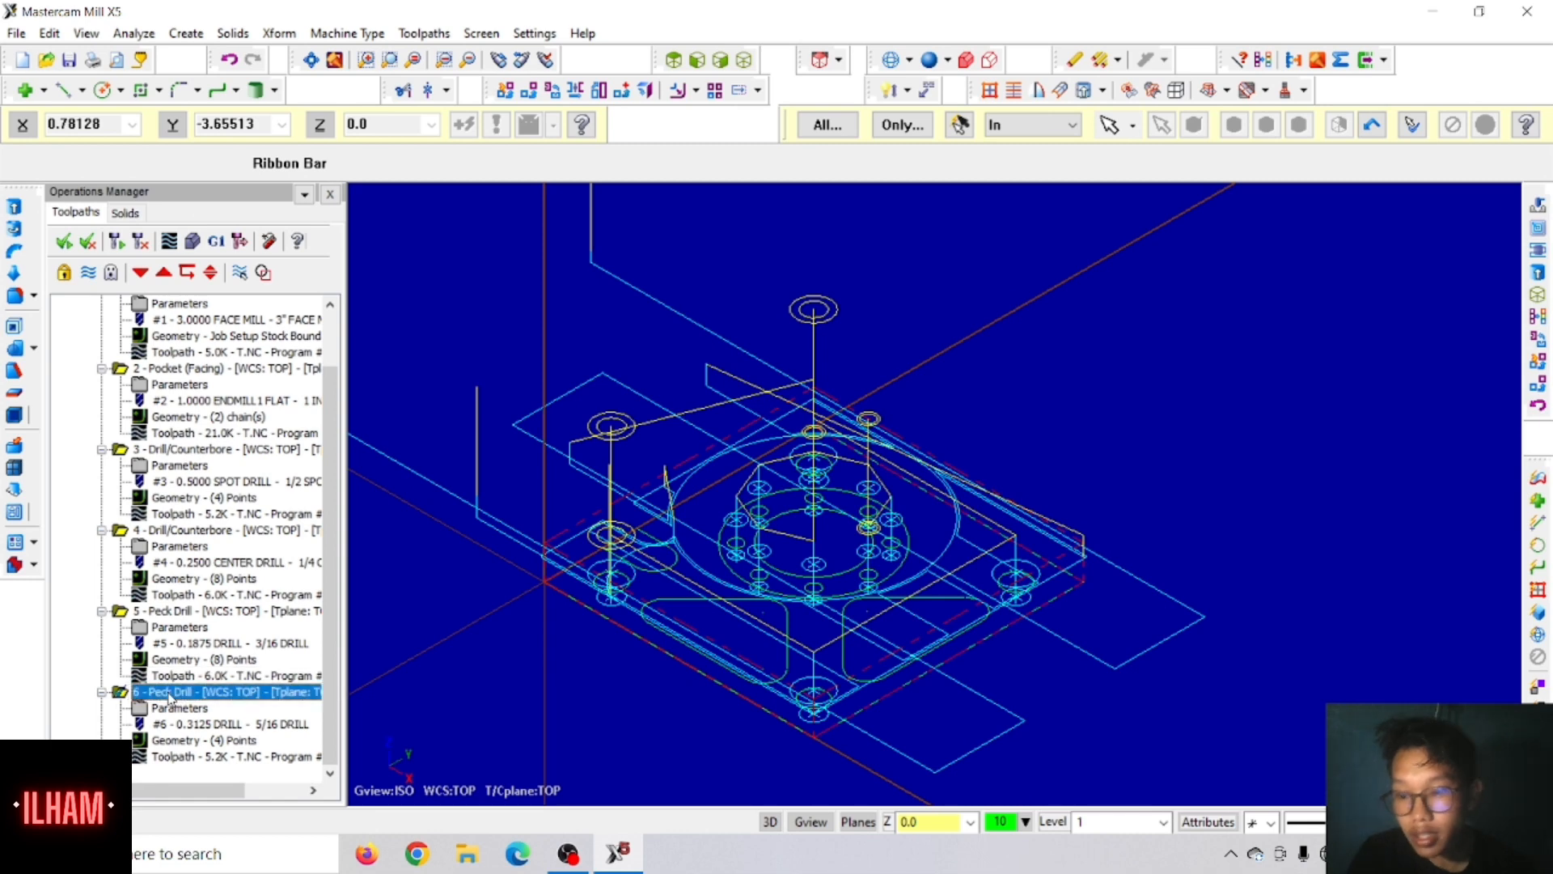
pyautogui.click(144, 771)
pyautogui.hotkey('ctrl', 'v')
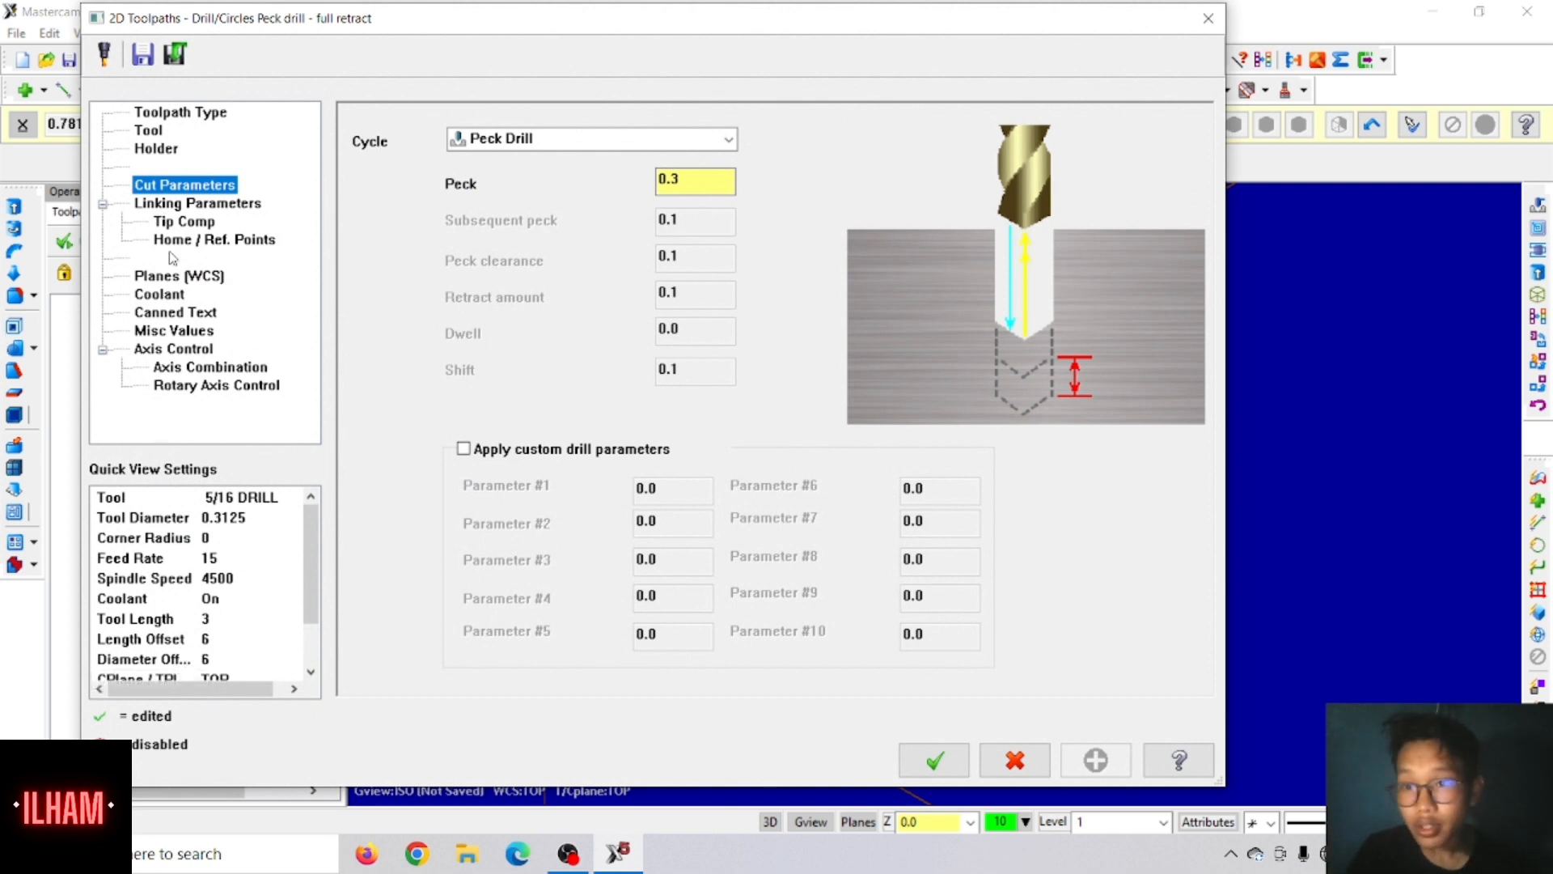
pyautogui.click(161, 296)
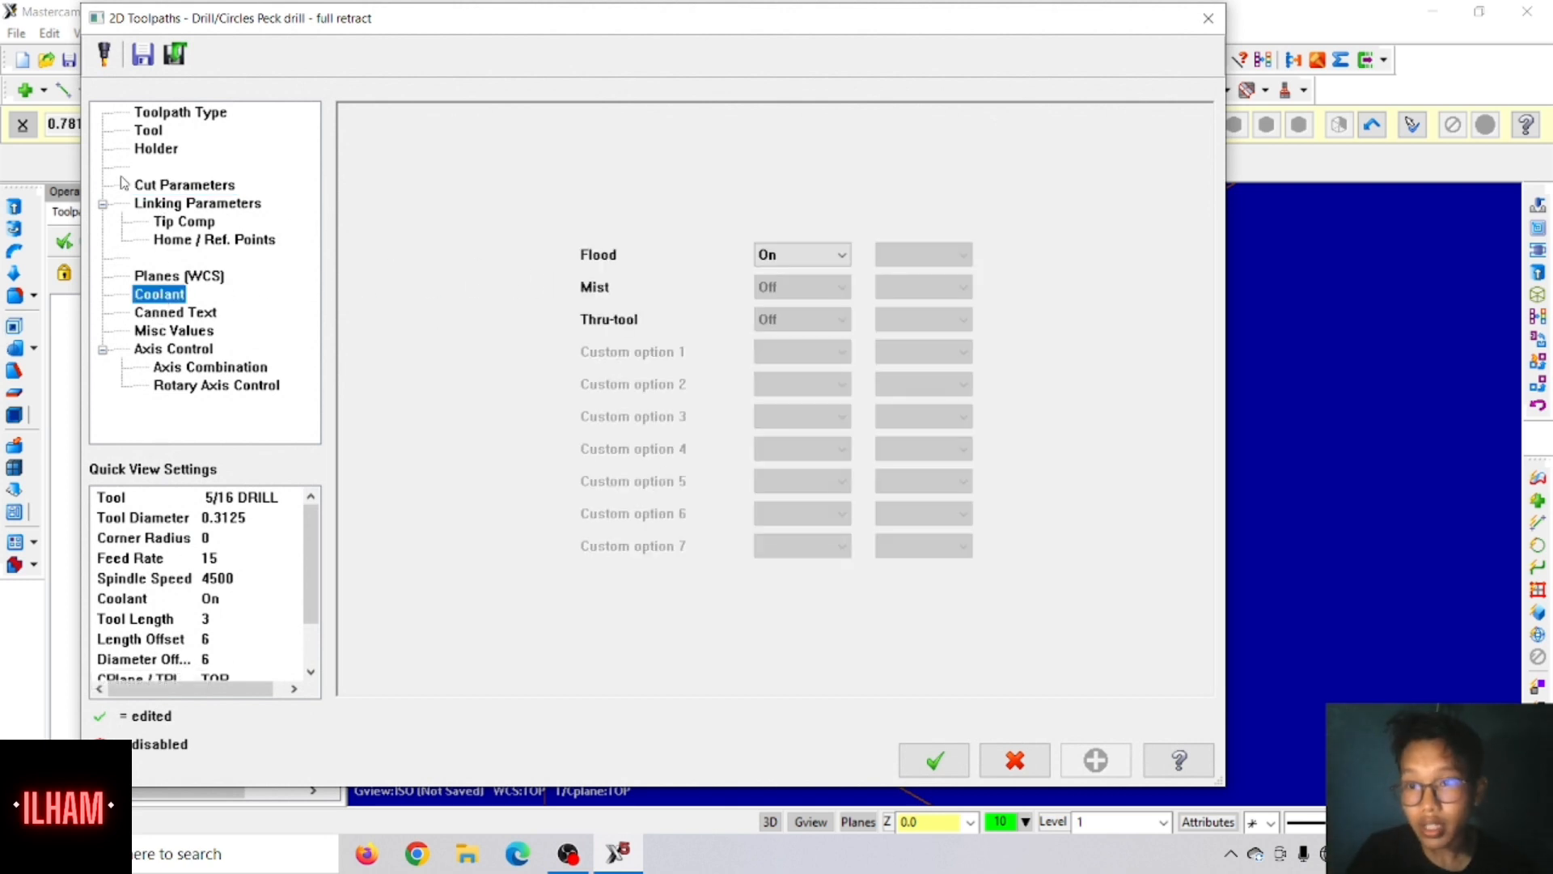
# Step: Assign the 3/8-16 TAPRH tool from the unfiltered tool library to the copied peck drill operation
pyautogui.click(150, 133)
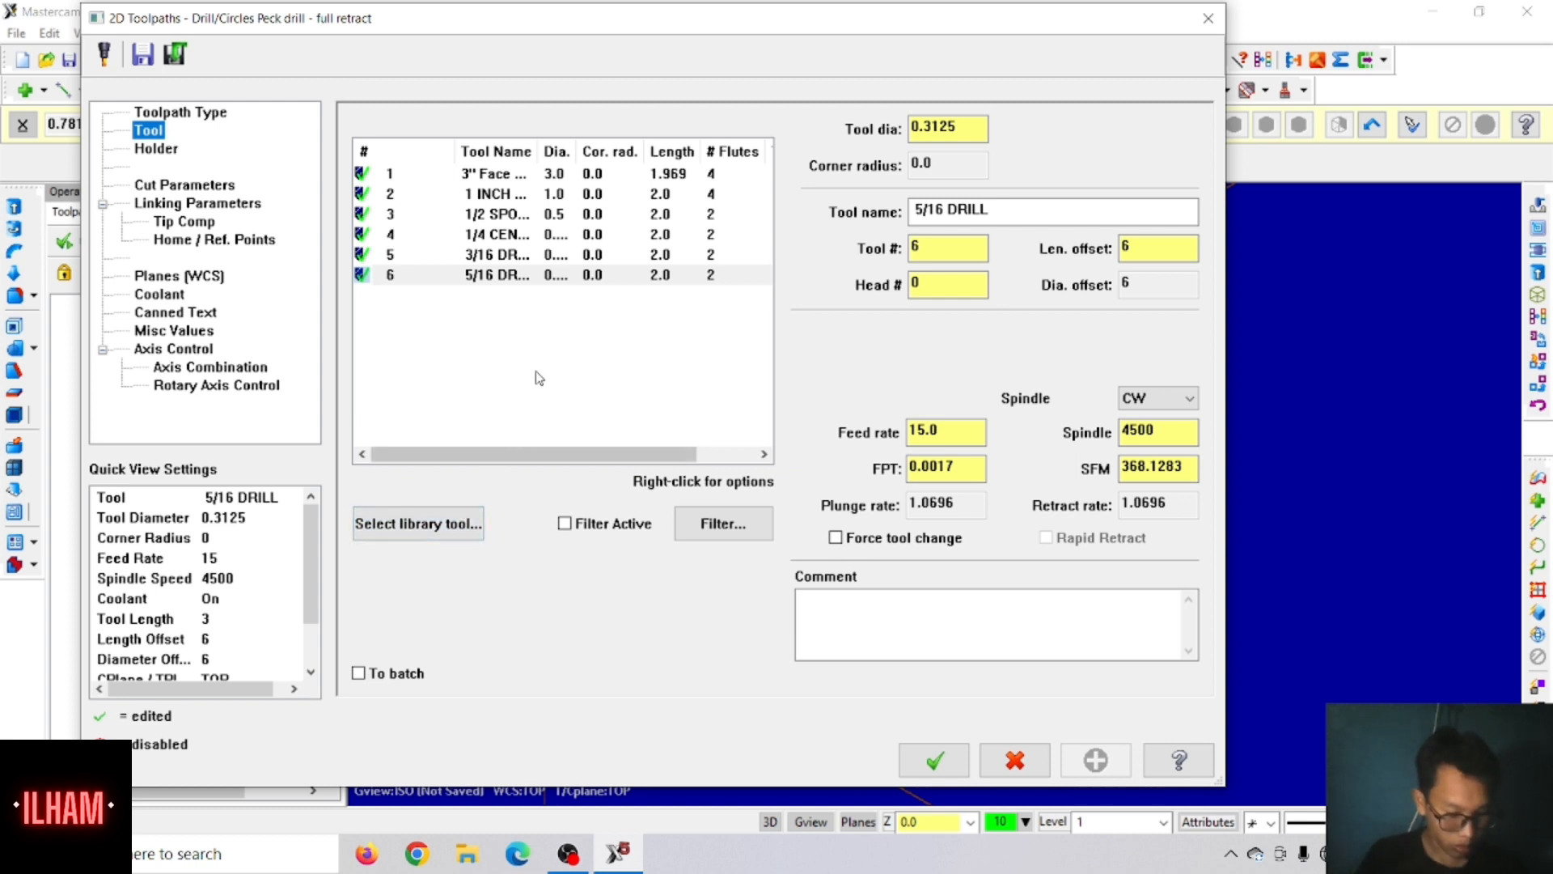
pyautogui.click(438, 524)
pyautogui.scroll(-20, 339, 459)
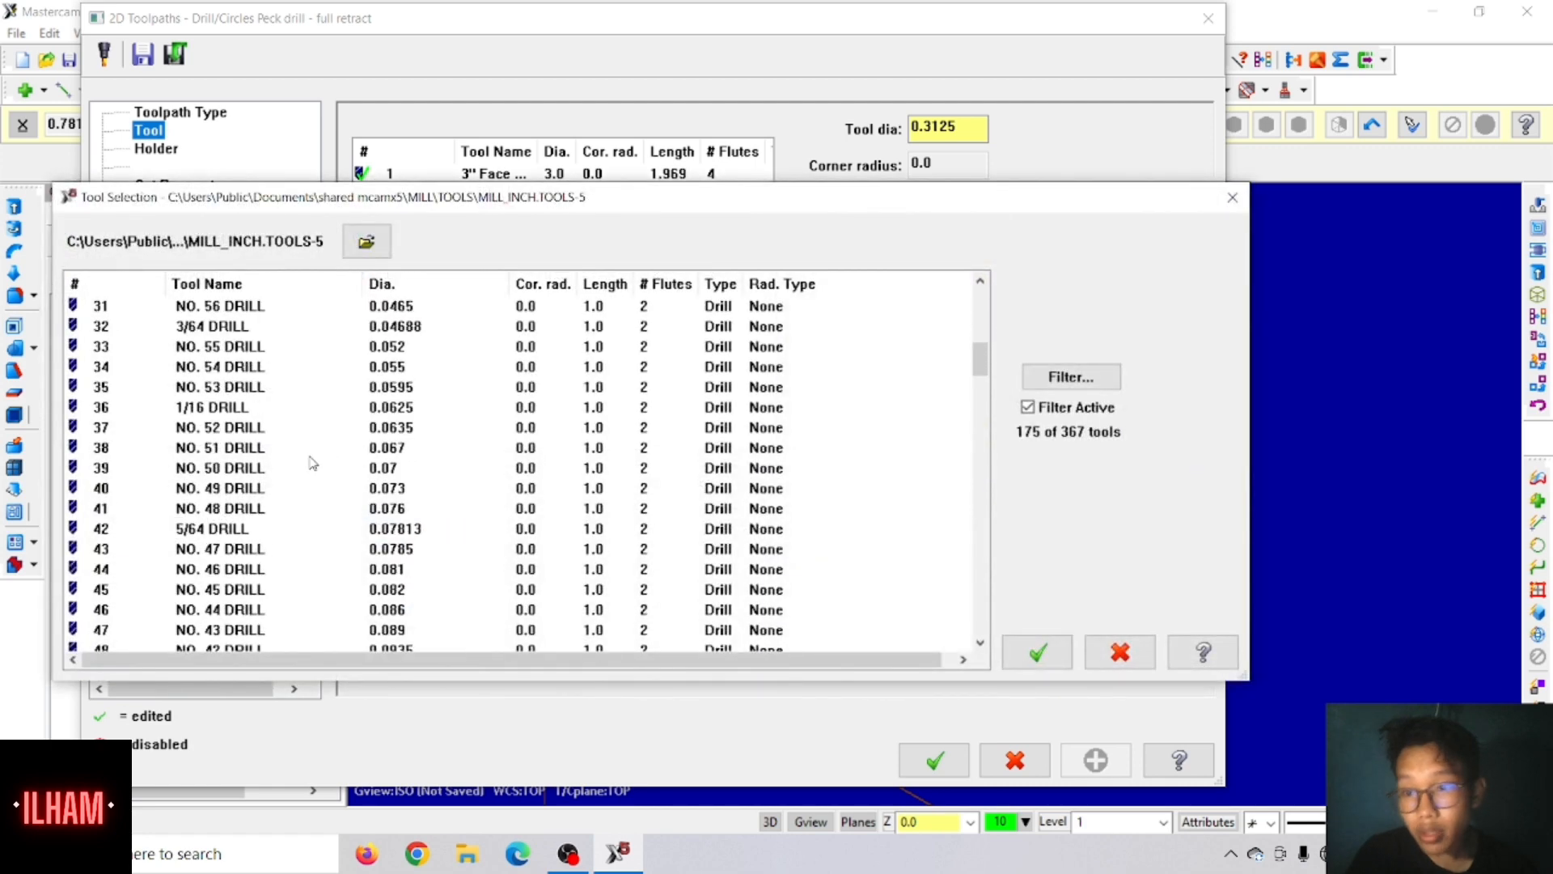
pyautogui.scroll(-18, 308, 462)
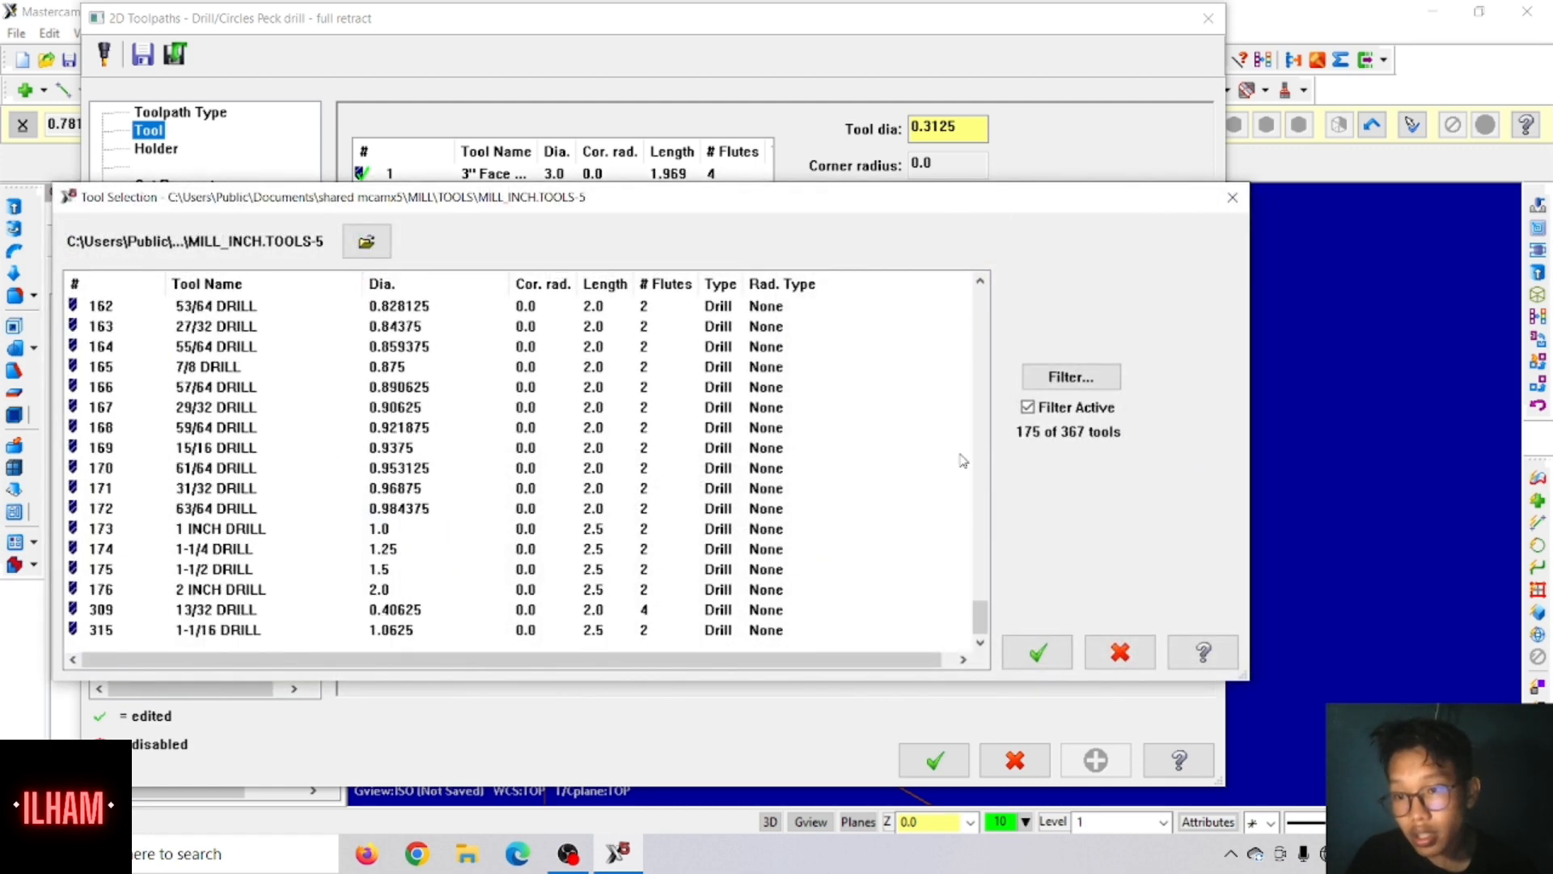
pyautogui.click(1064, 415)
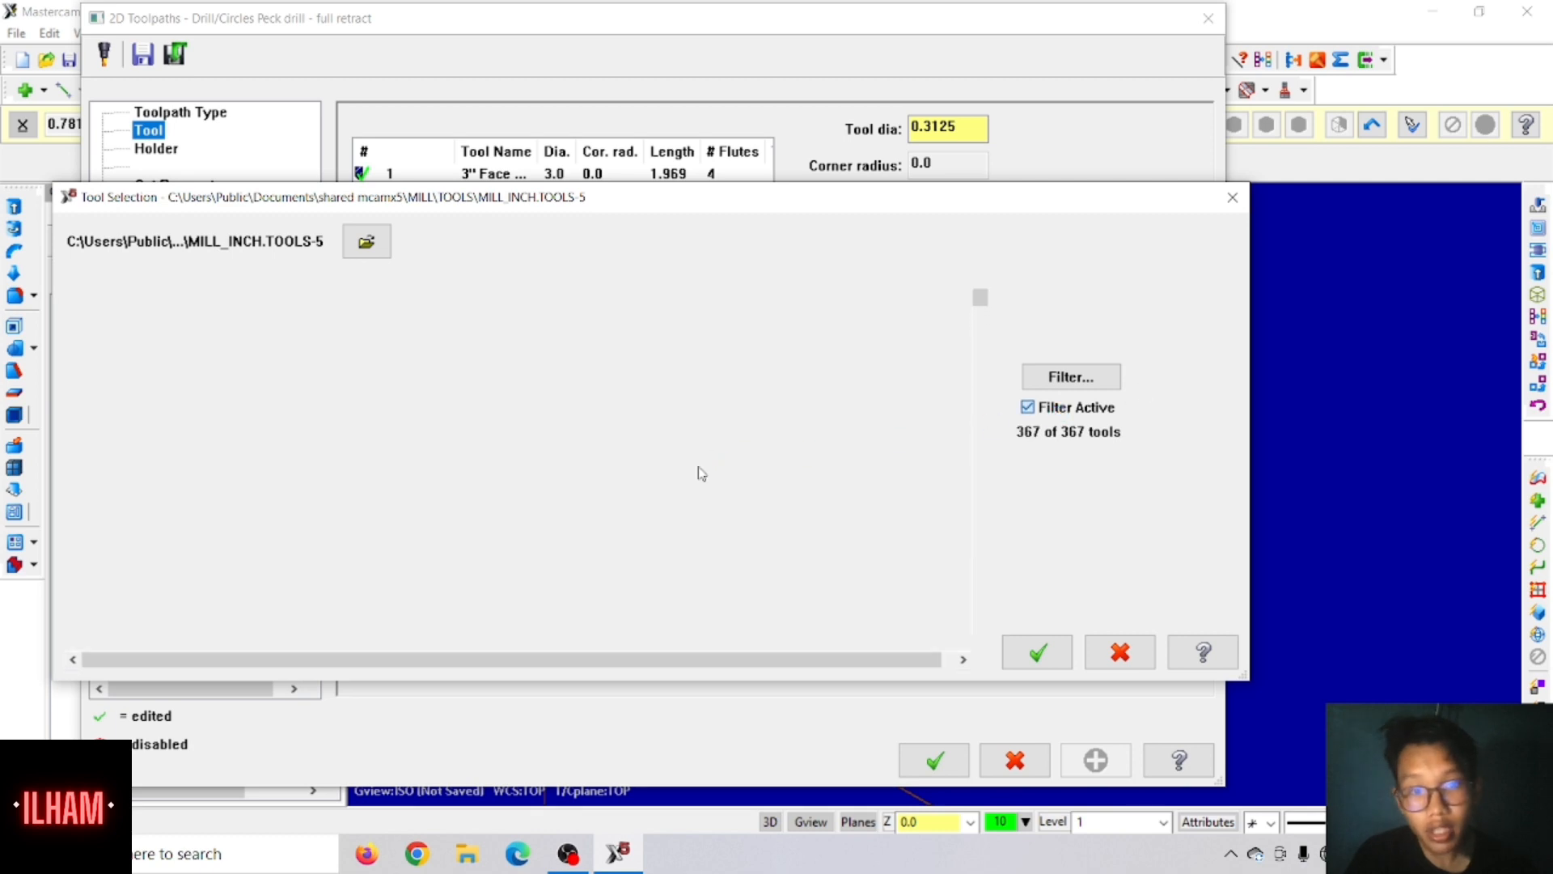
pyautogui.scroll(-20, 698, 468)
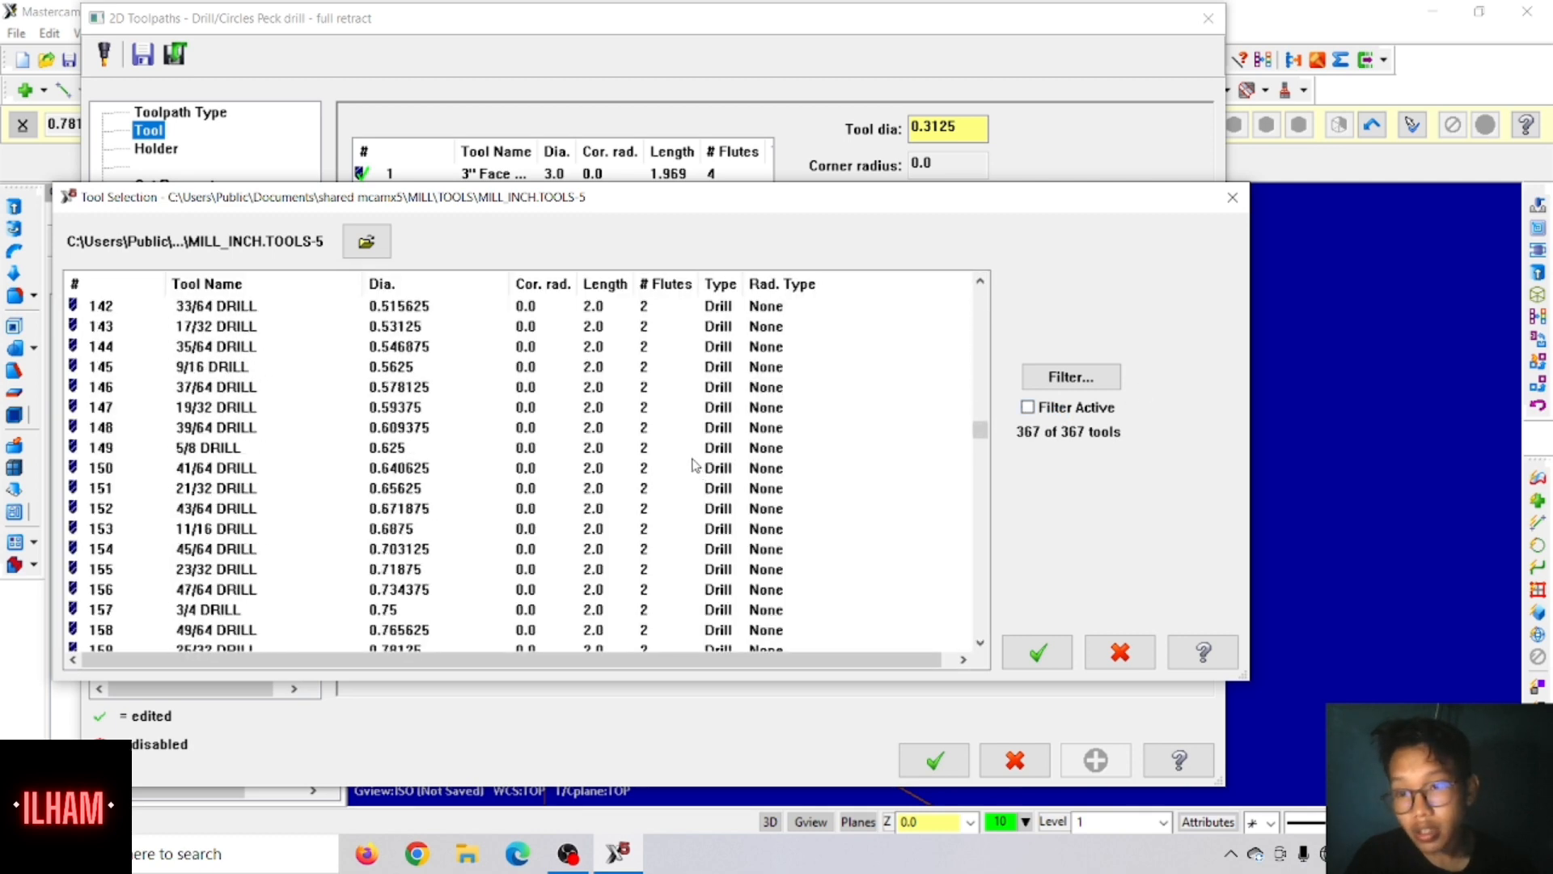
pyautogui.scroll(-3, 676, 460)
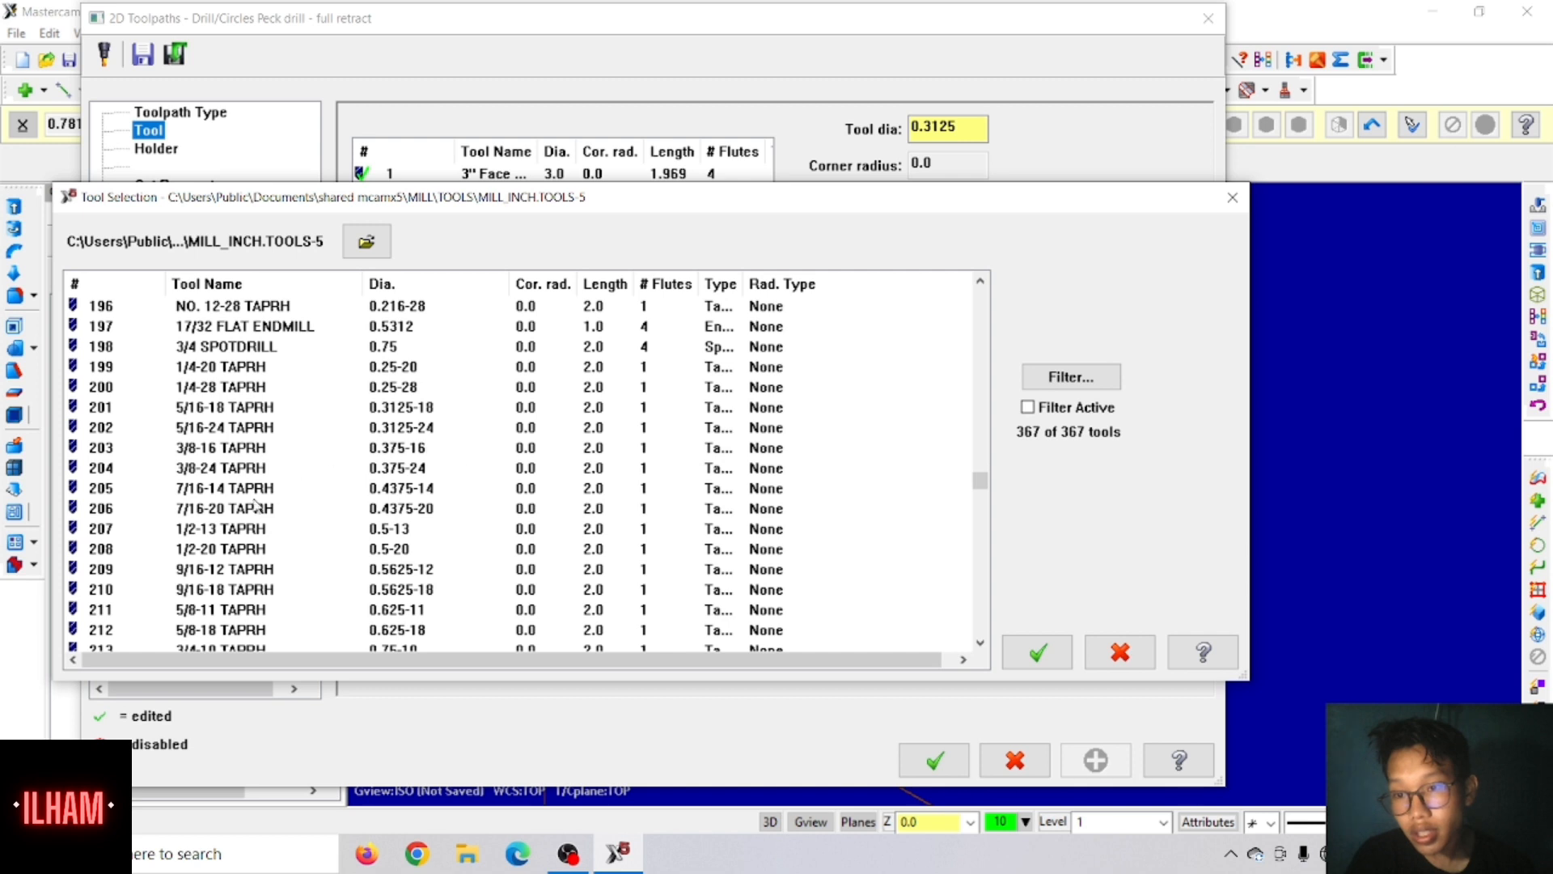
pyautogui.click(118, 452)
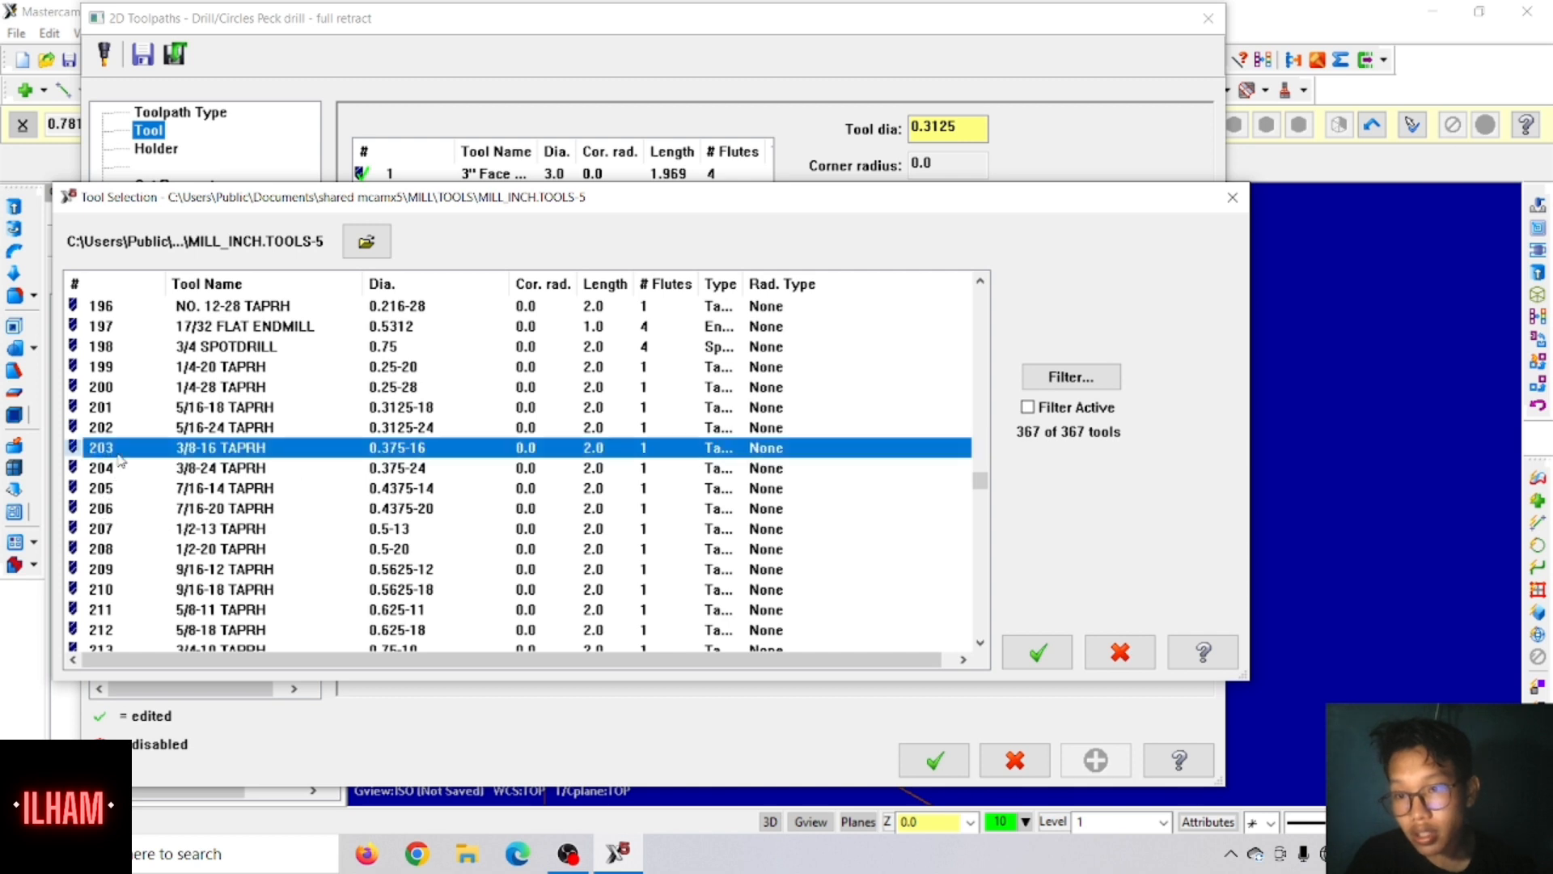
pyautogui.click(1041, 654)
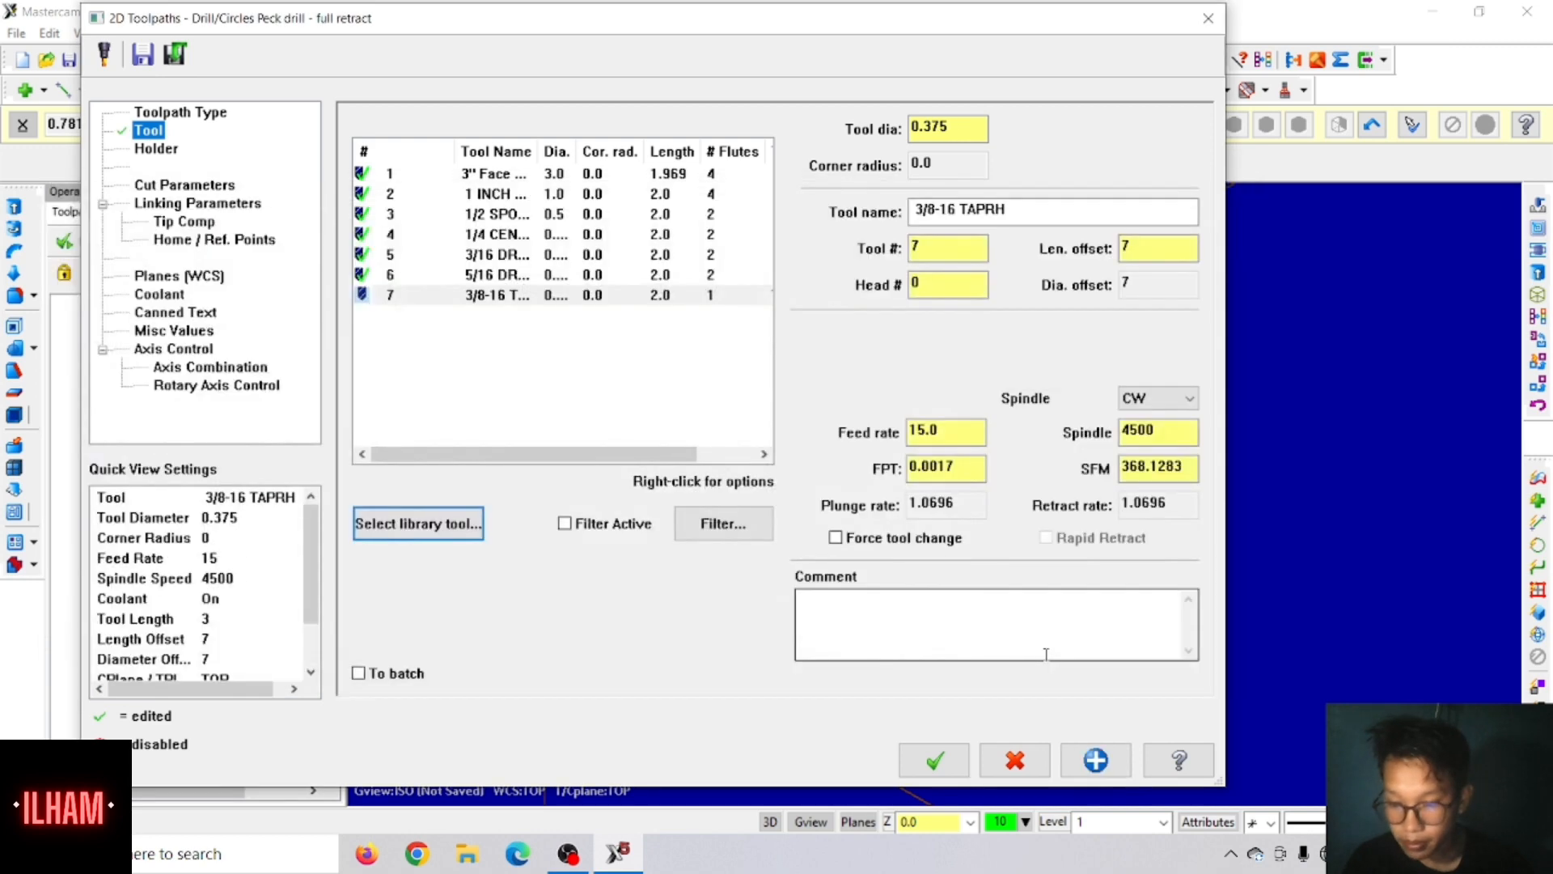
# Step: Set the 3/8-16 tap's spindle speed to 713
pyautogui.doubleClick(950, 437)
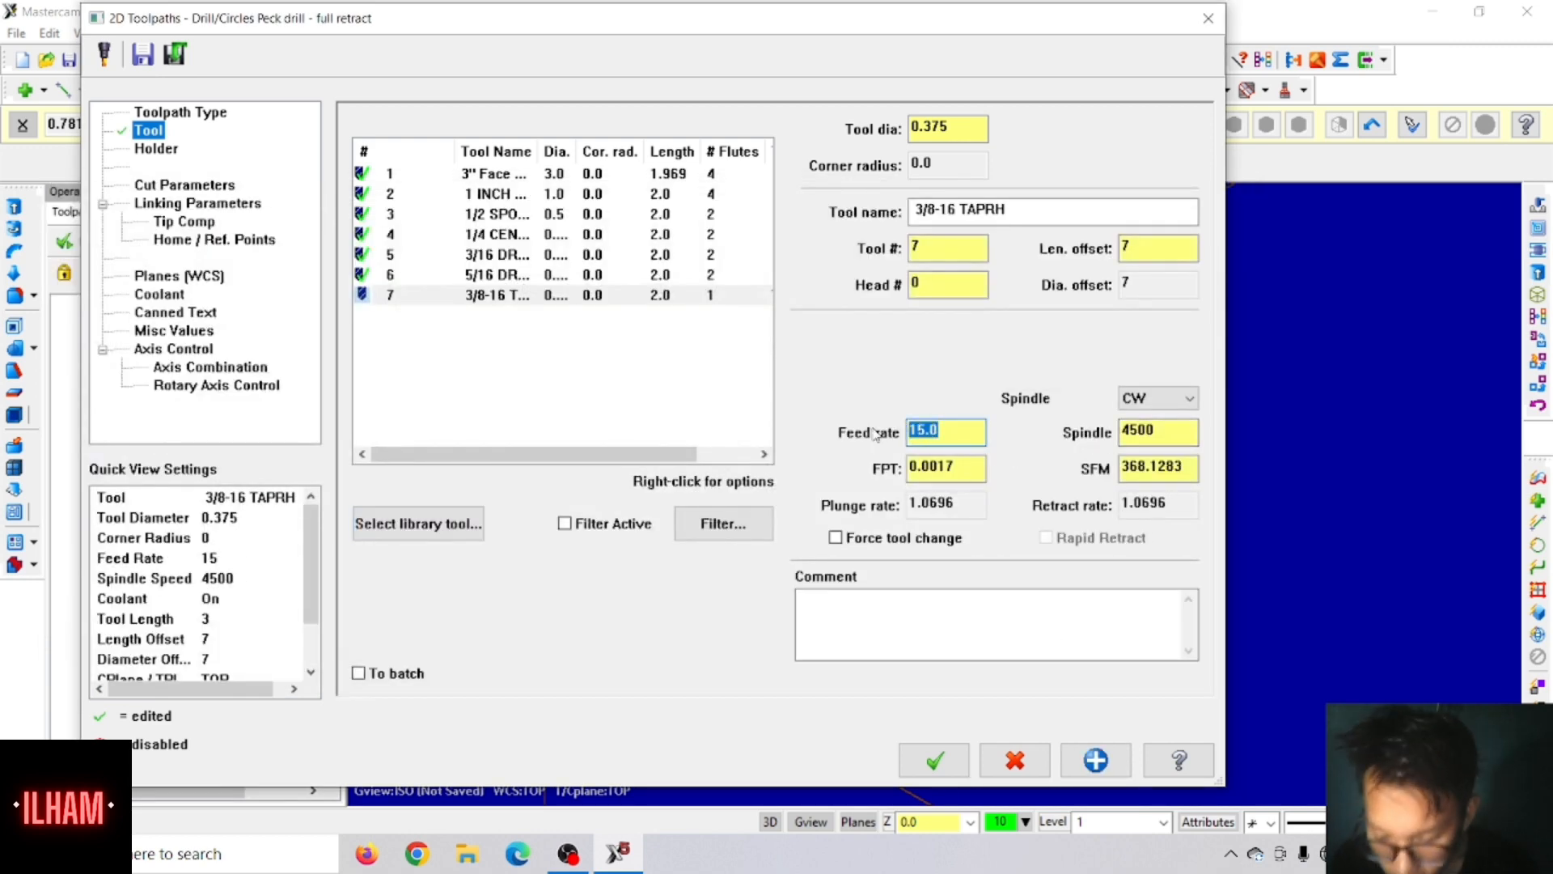
pyautogui.doubleClick(1141, 433)
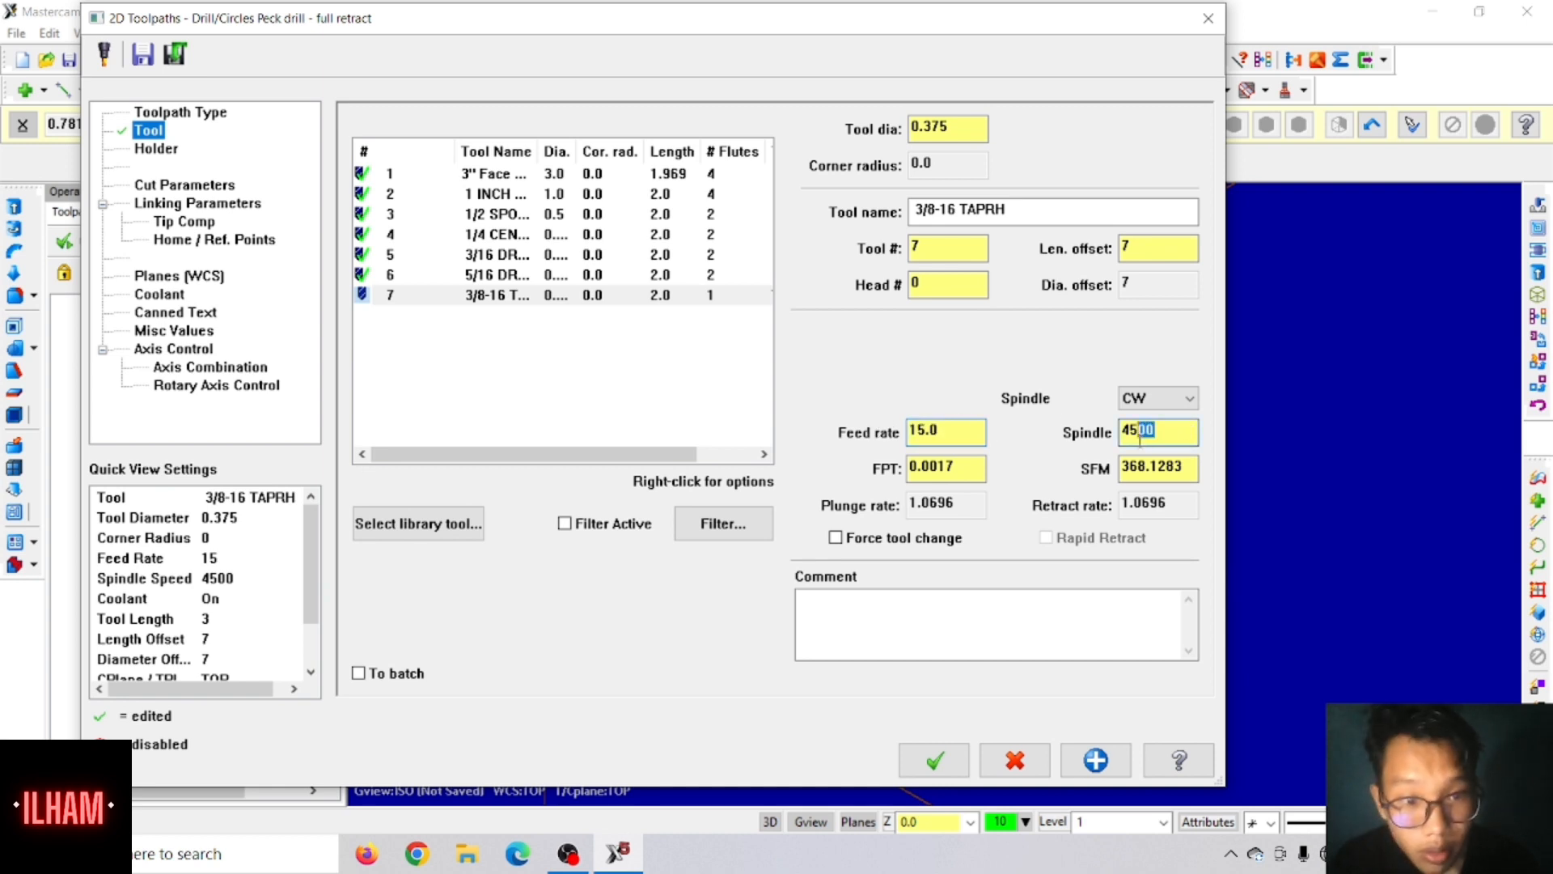
pyautogui.write('7')
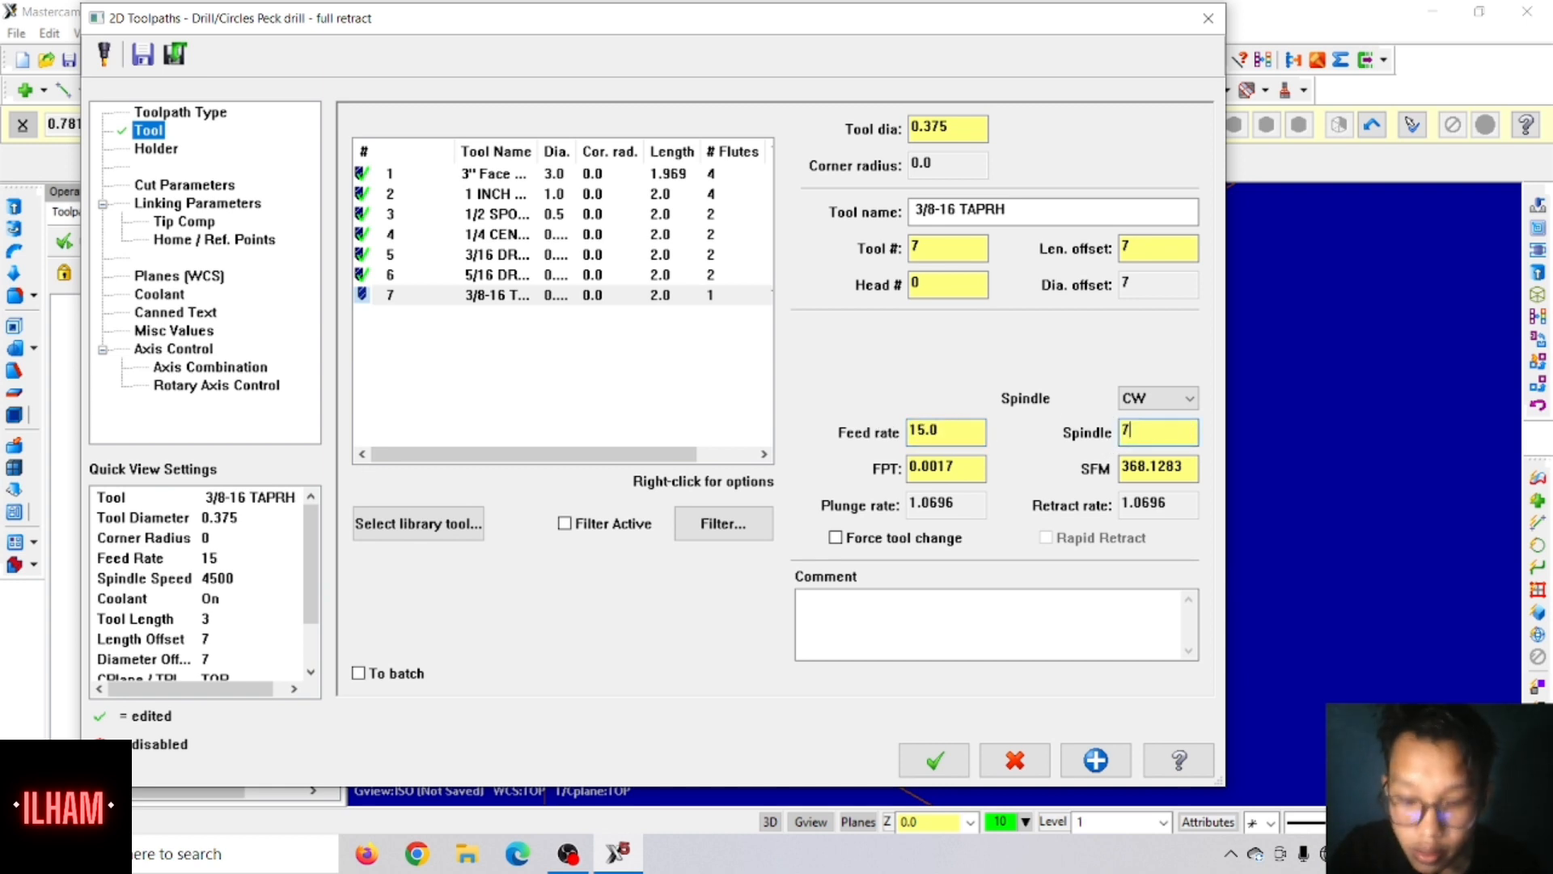
pyautogui.write('13')
pyautogui.press('Return')
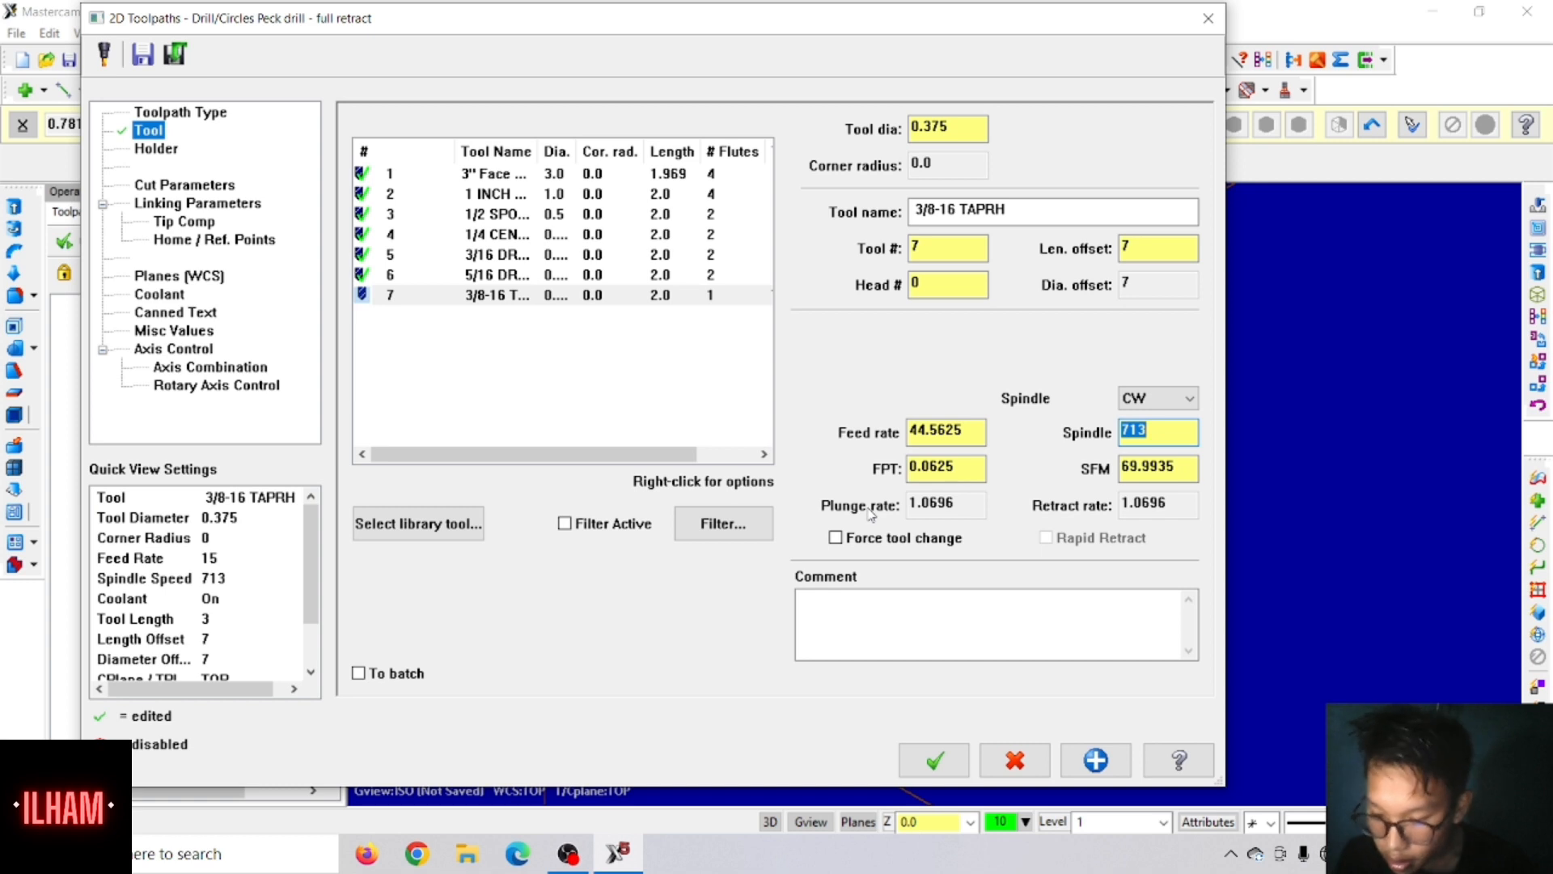
# Step: Set the tapping operation's depth to -0.2 and its top of stock to 0.325
pyautogui.click(167, 191)
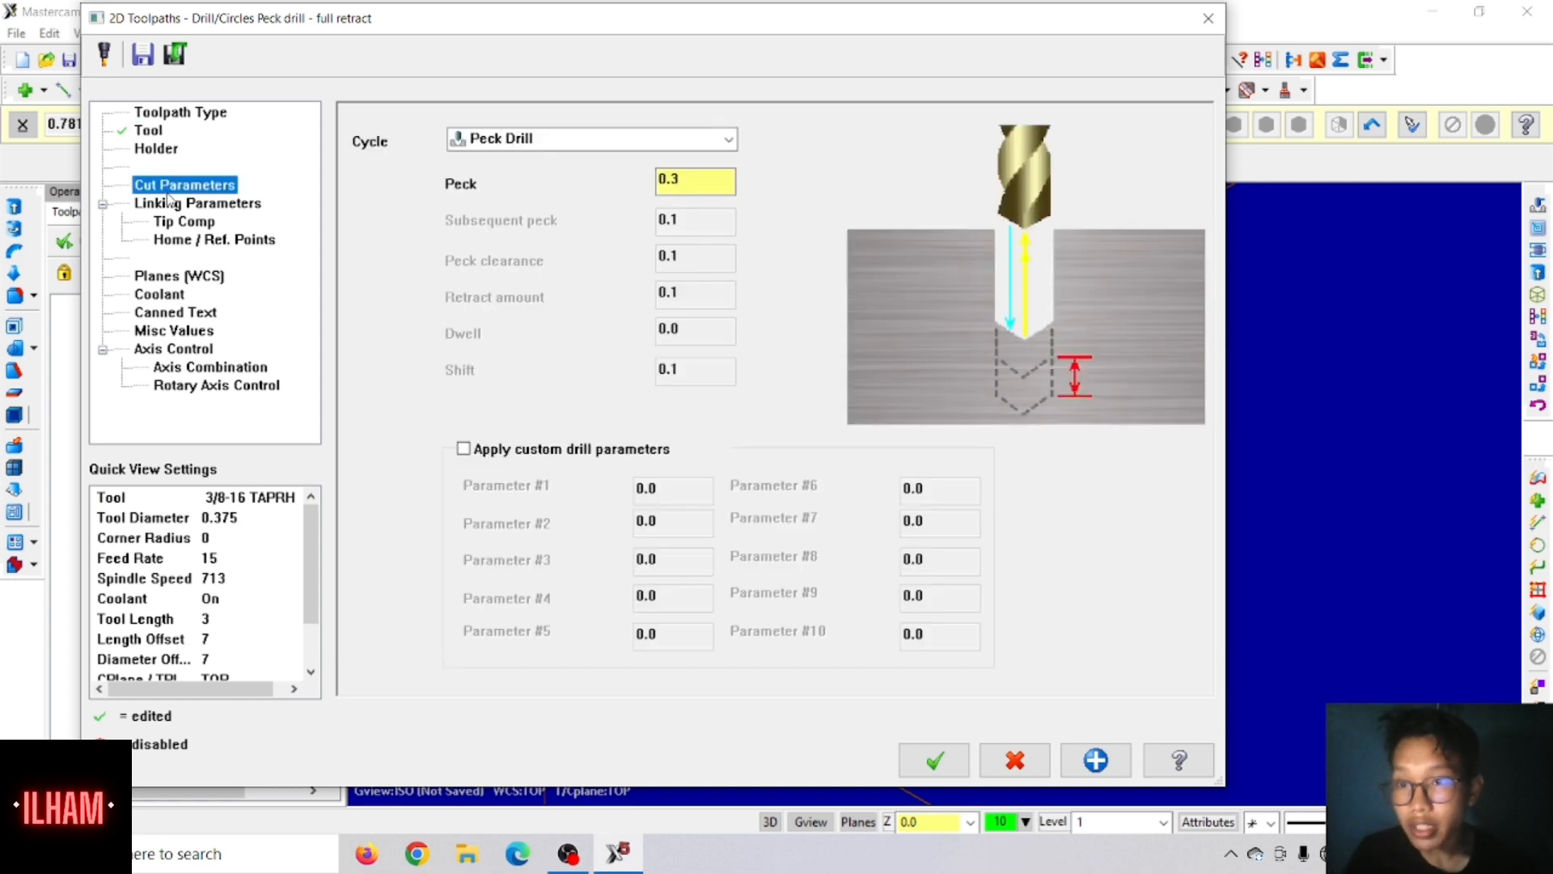
pyautogui.click(176, 205)
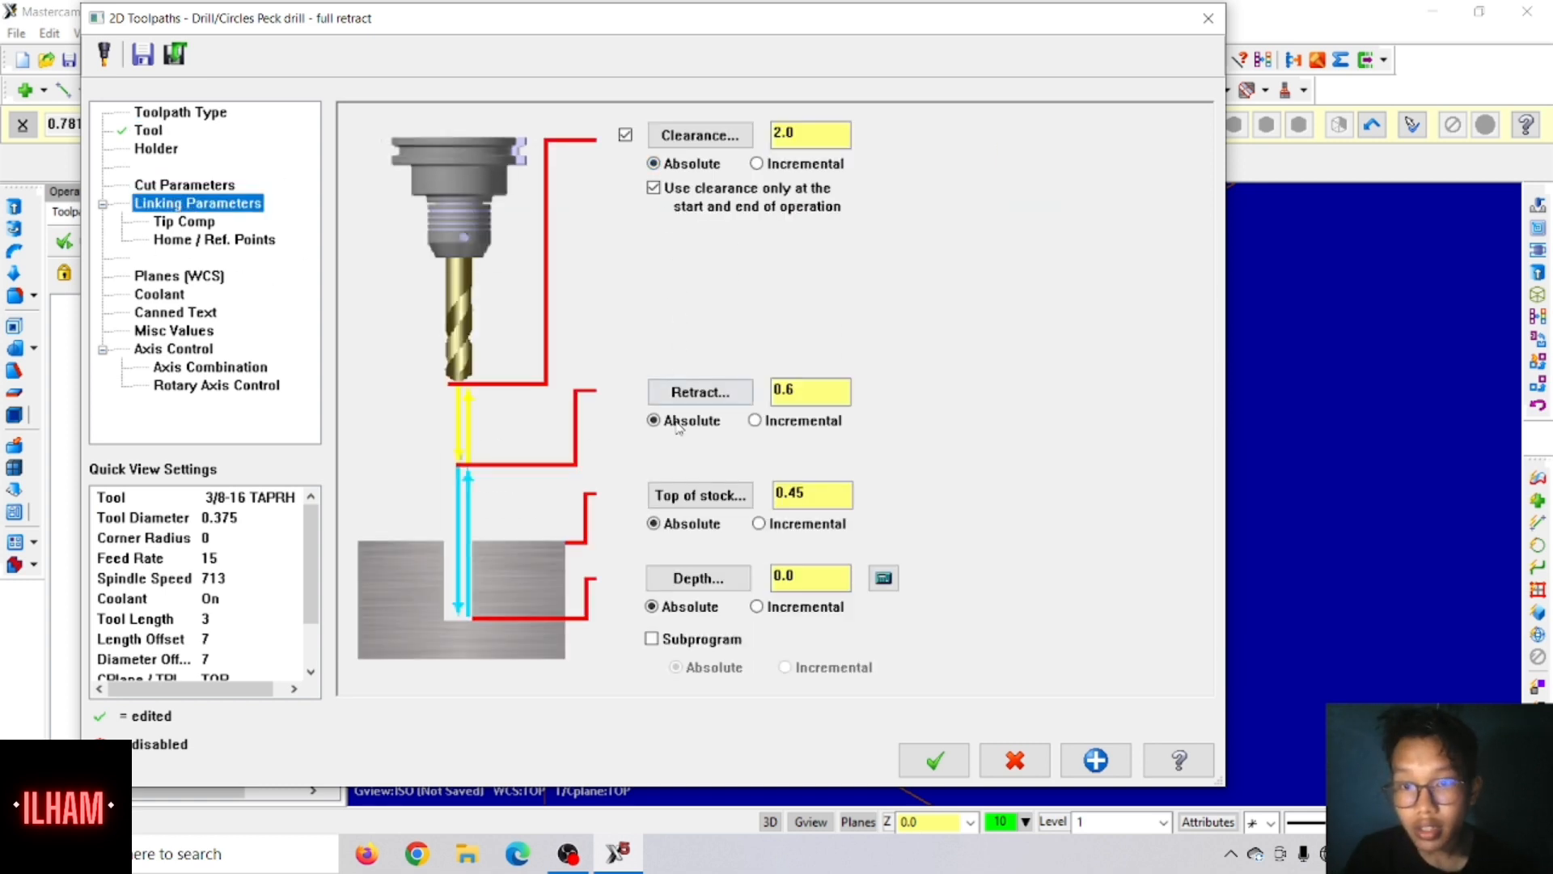
pyautogui.doubleClick(809, 578)
pyautogui.press('BackSpace')
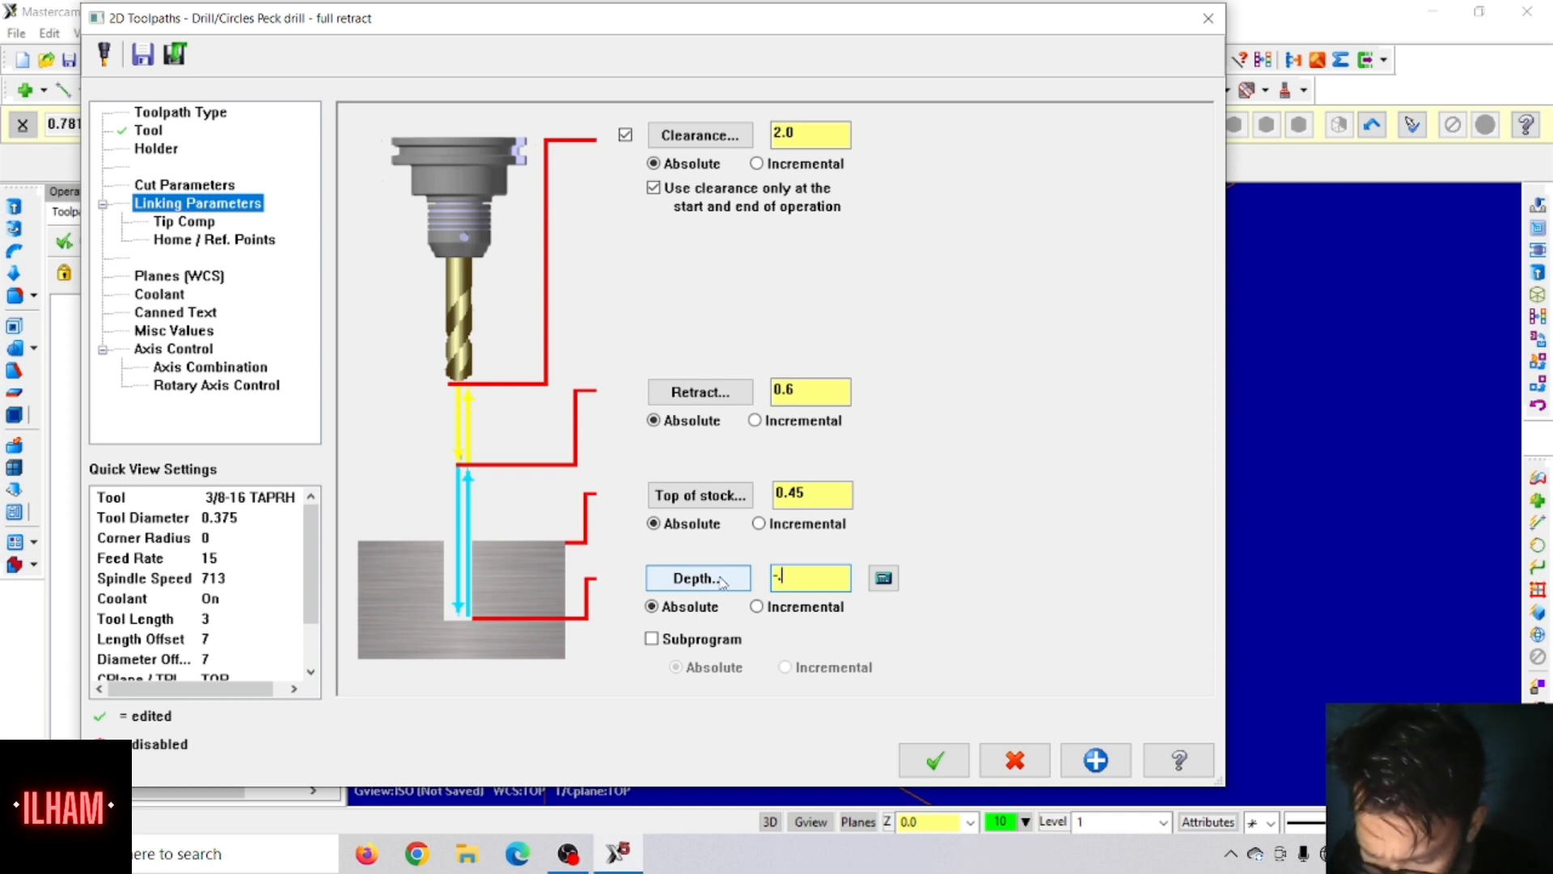
pyautogui.write('2')
pyautogui.press('Return')
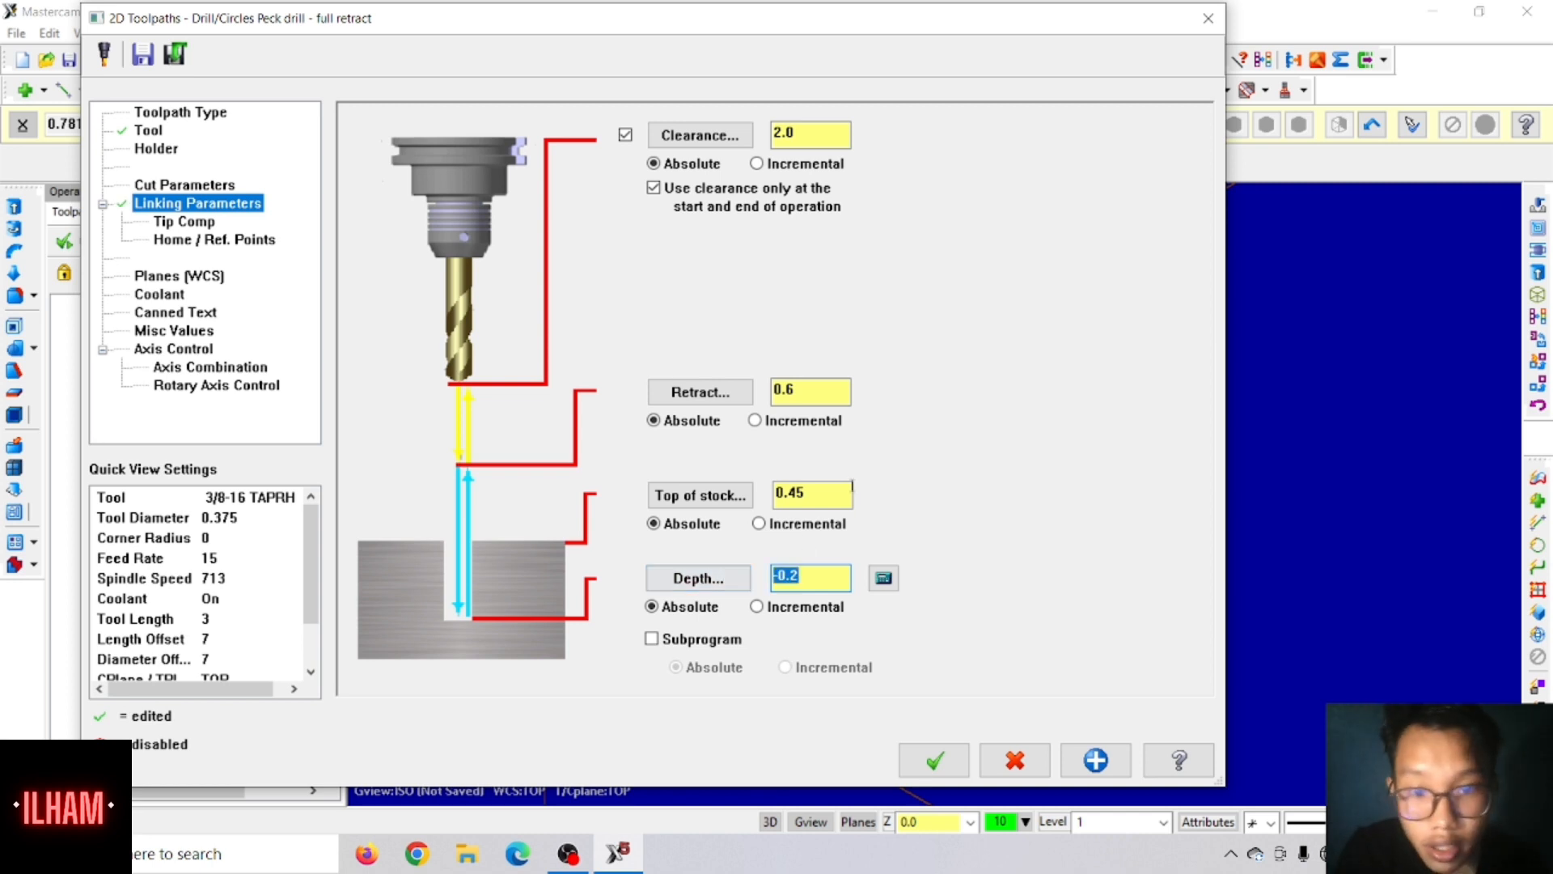
pyautogui.doubleClick(822, 488)
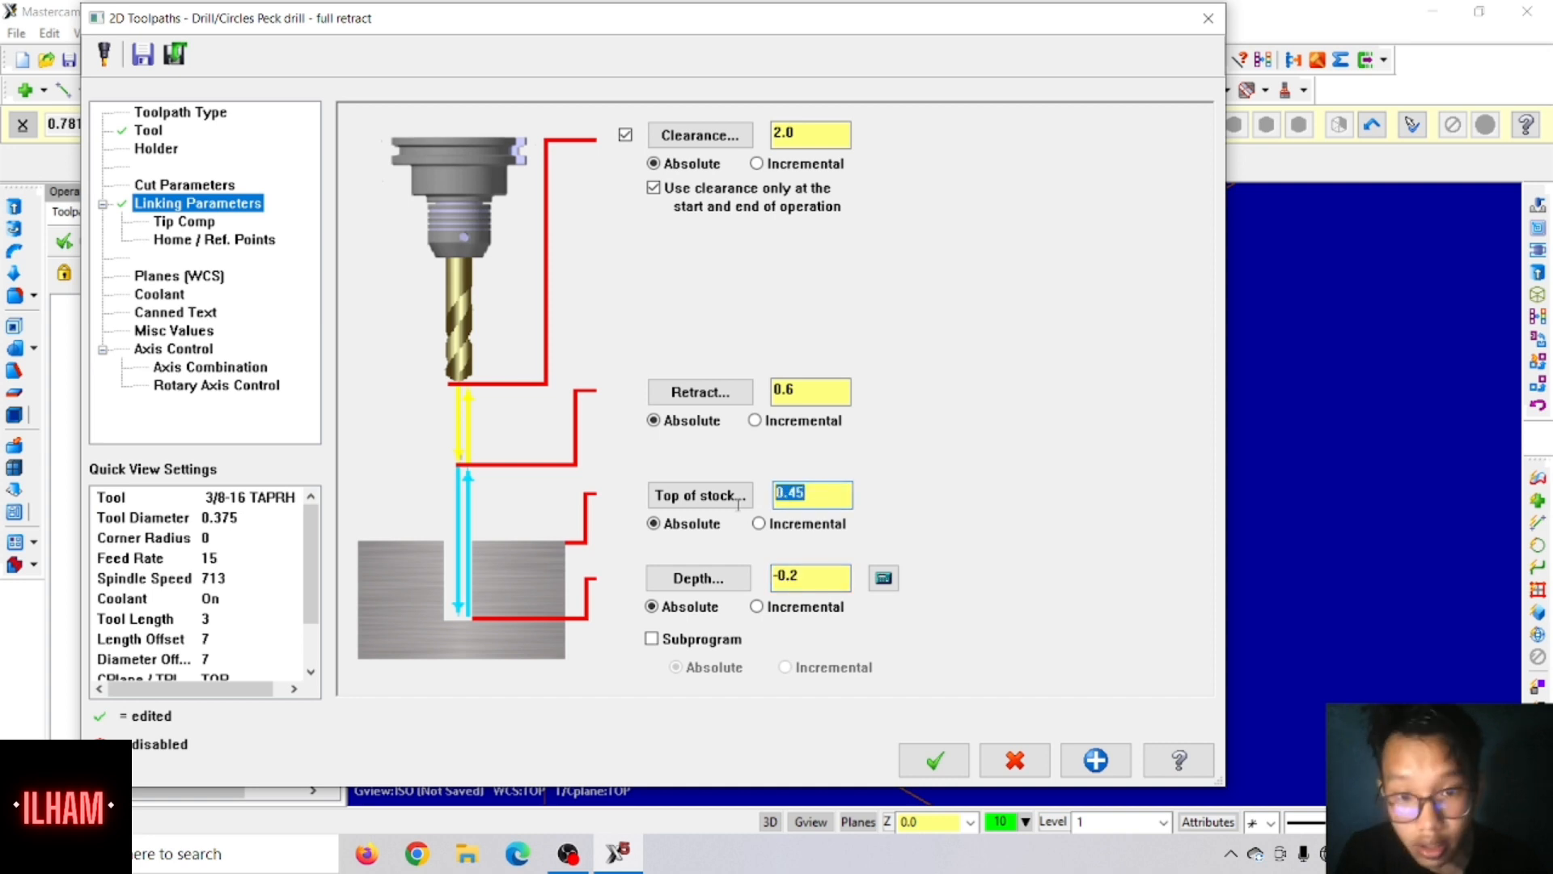
pyautogui.write('.325')
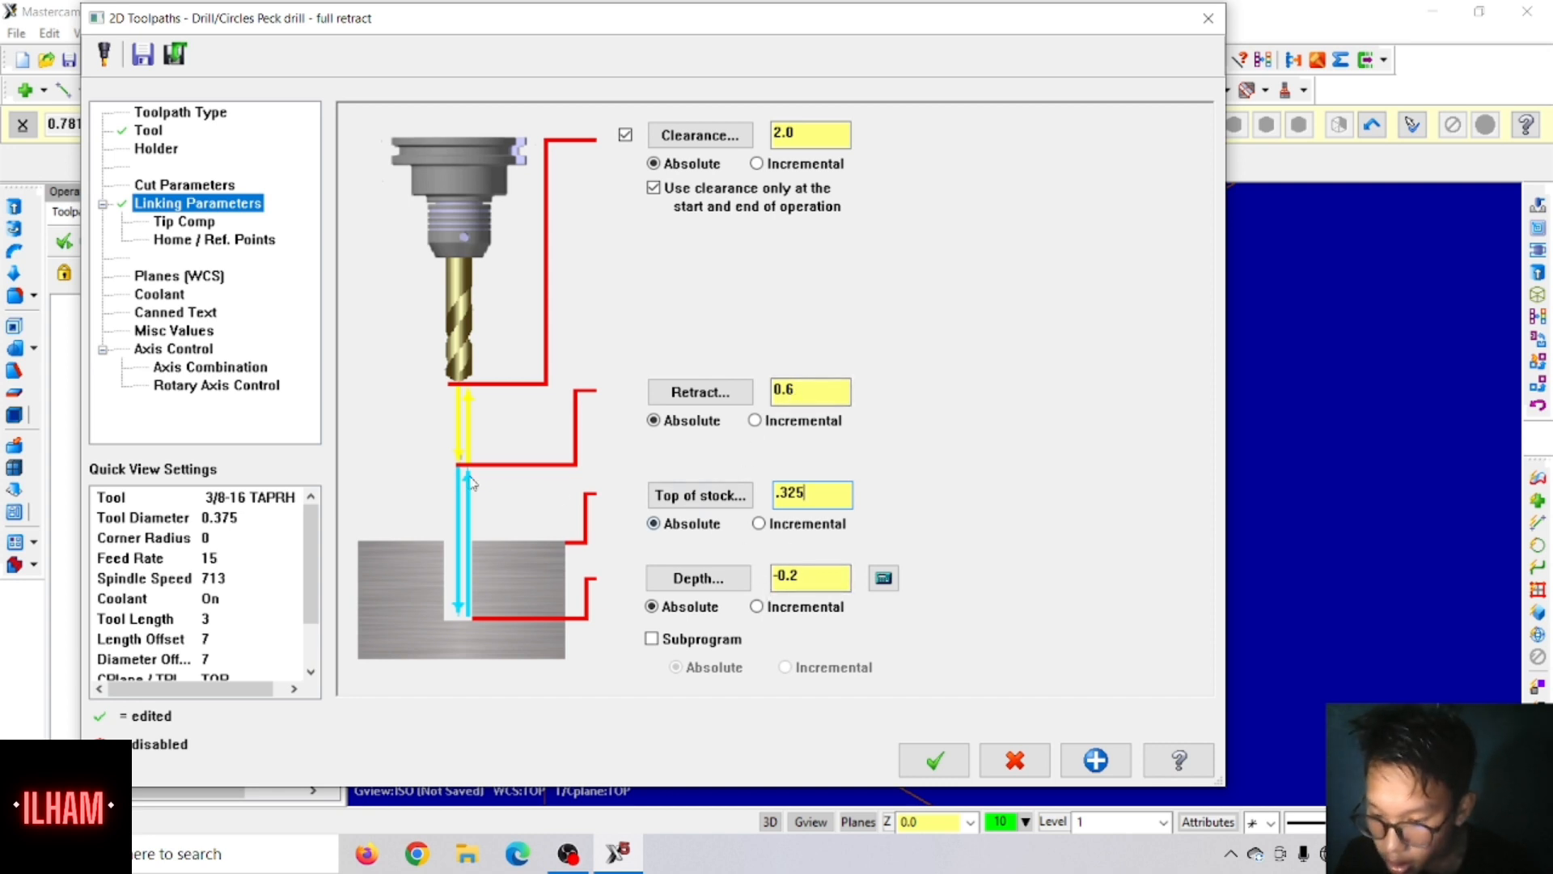
# Step: Turn off tip compensation for the 3/8-16 tap, change the operation's cycle to Tap and accept the parameters
pyautogui.click(191, 222)
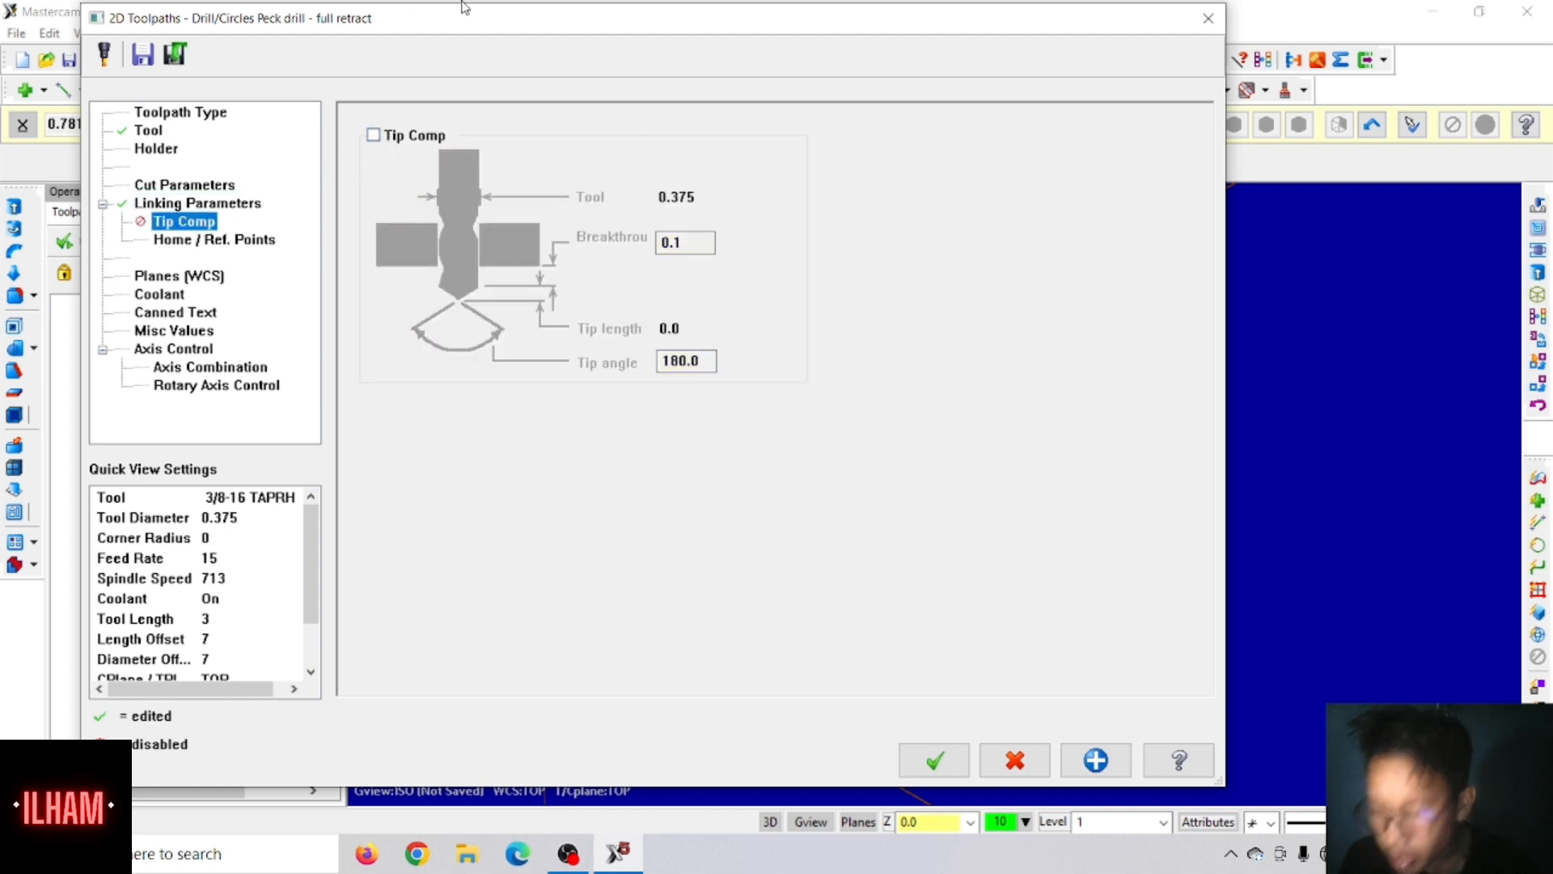
pyautogui.click(239, 186)
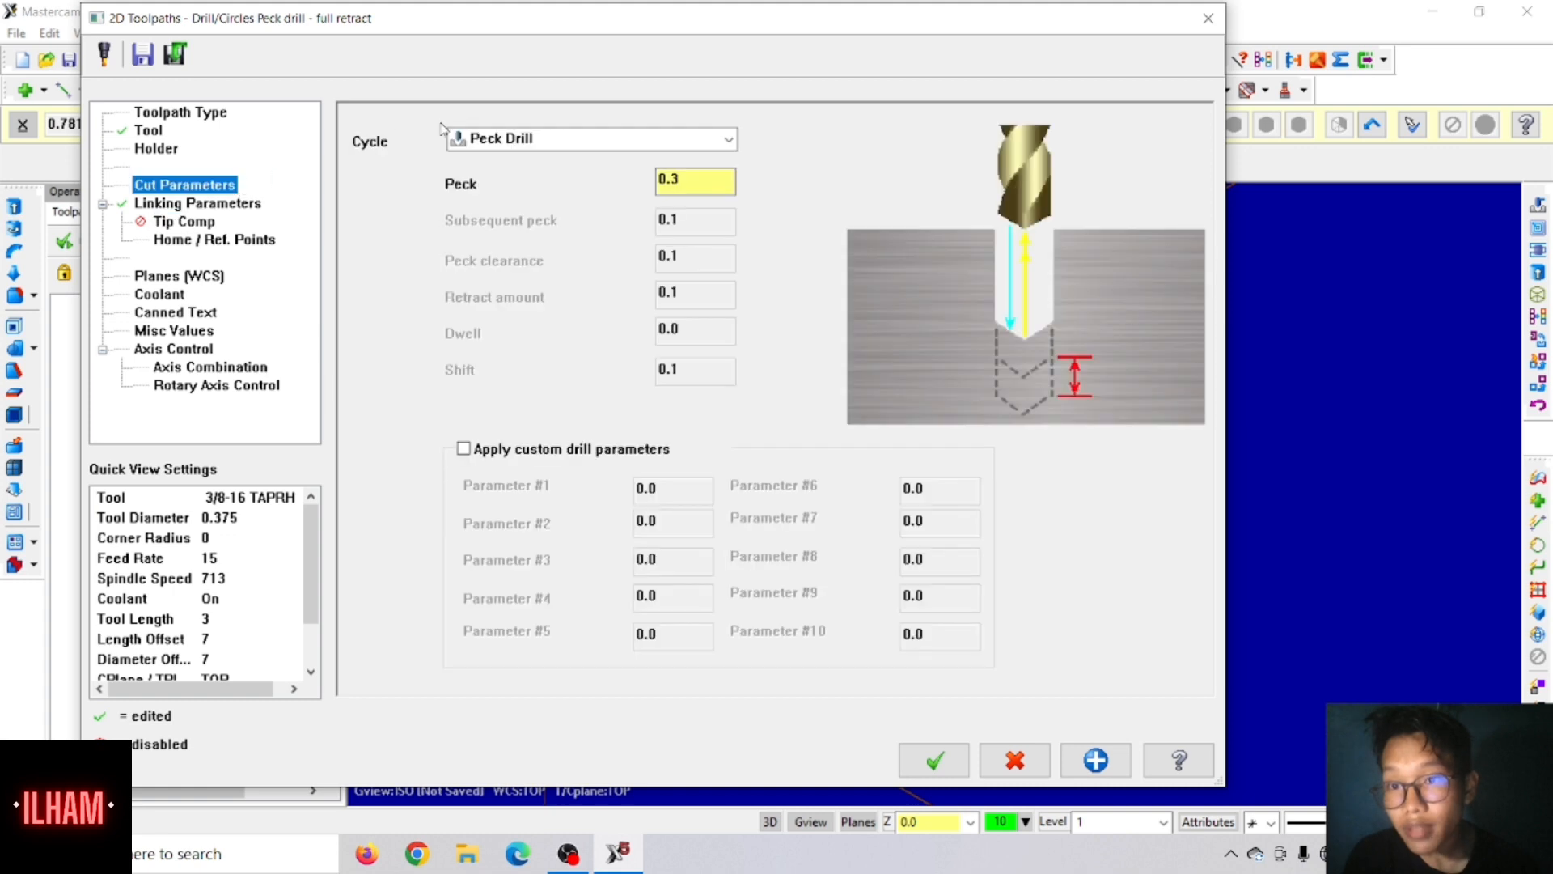
pyautogui.click(528, 145)
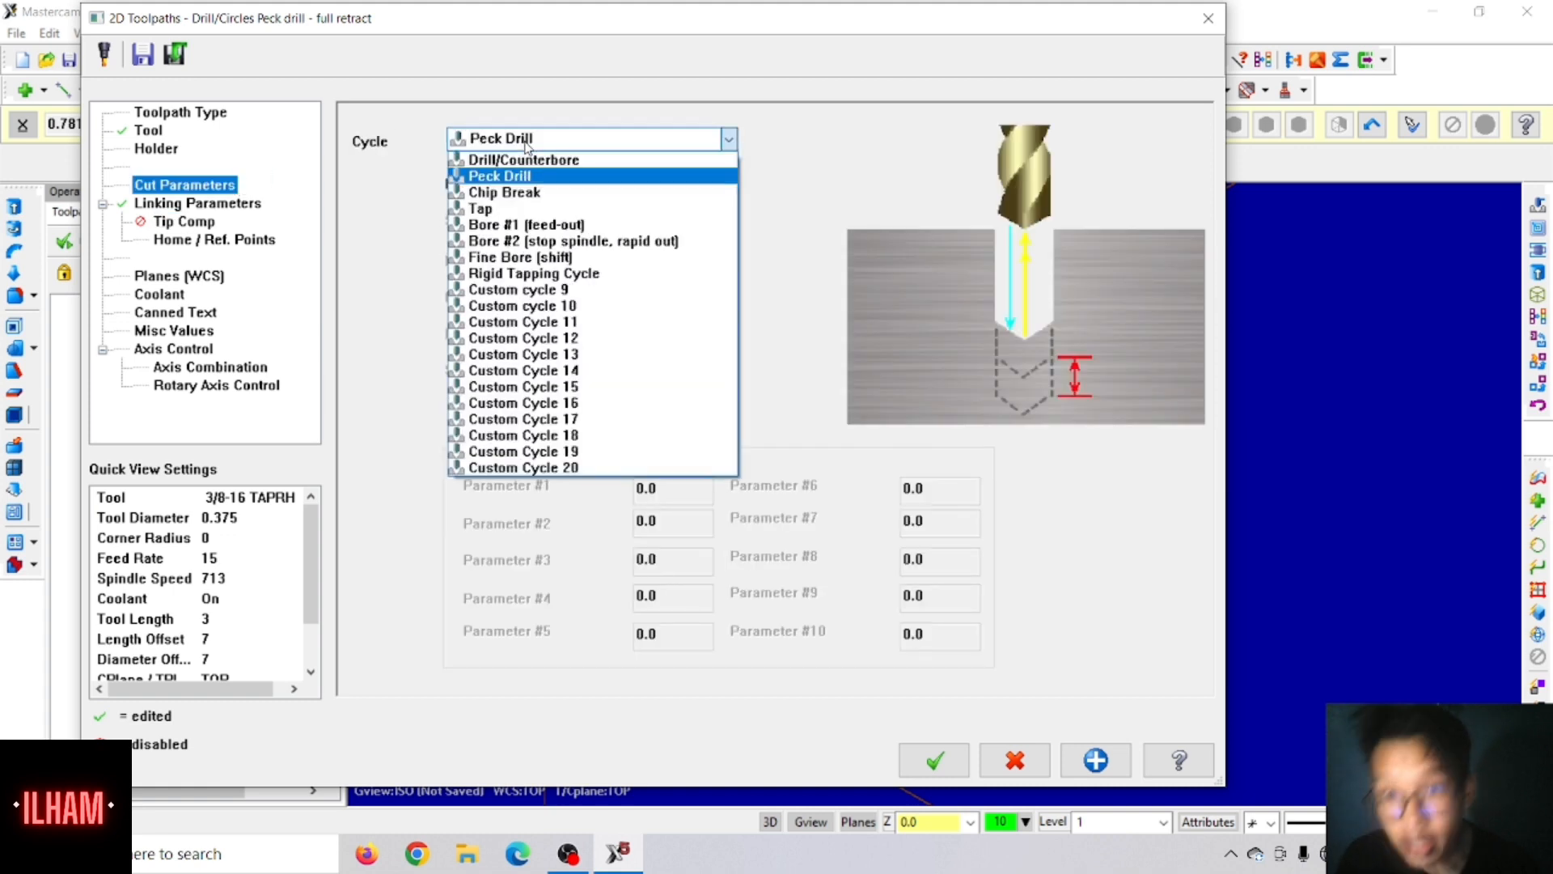
pyautogui.click(505, 207)
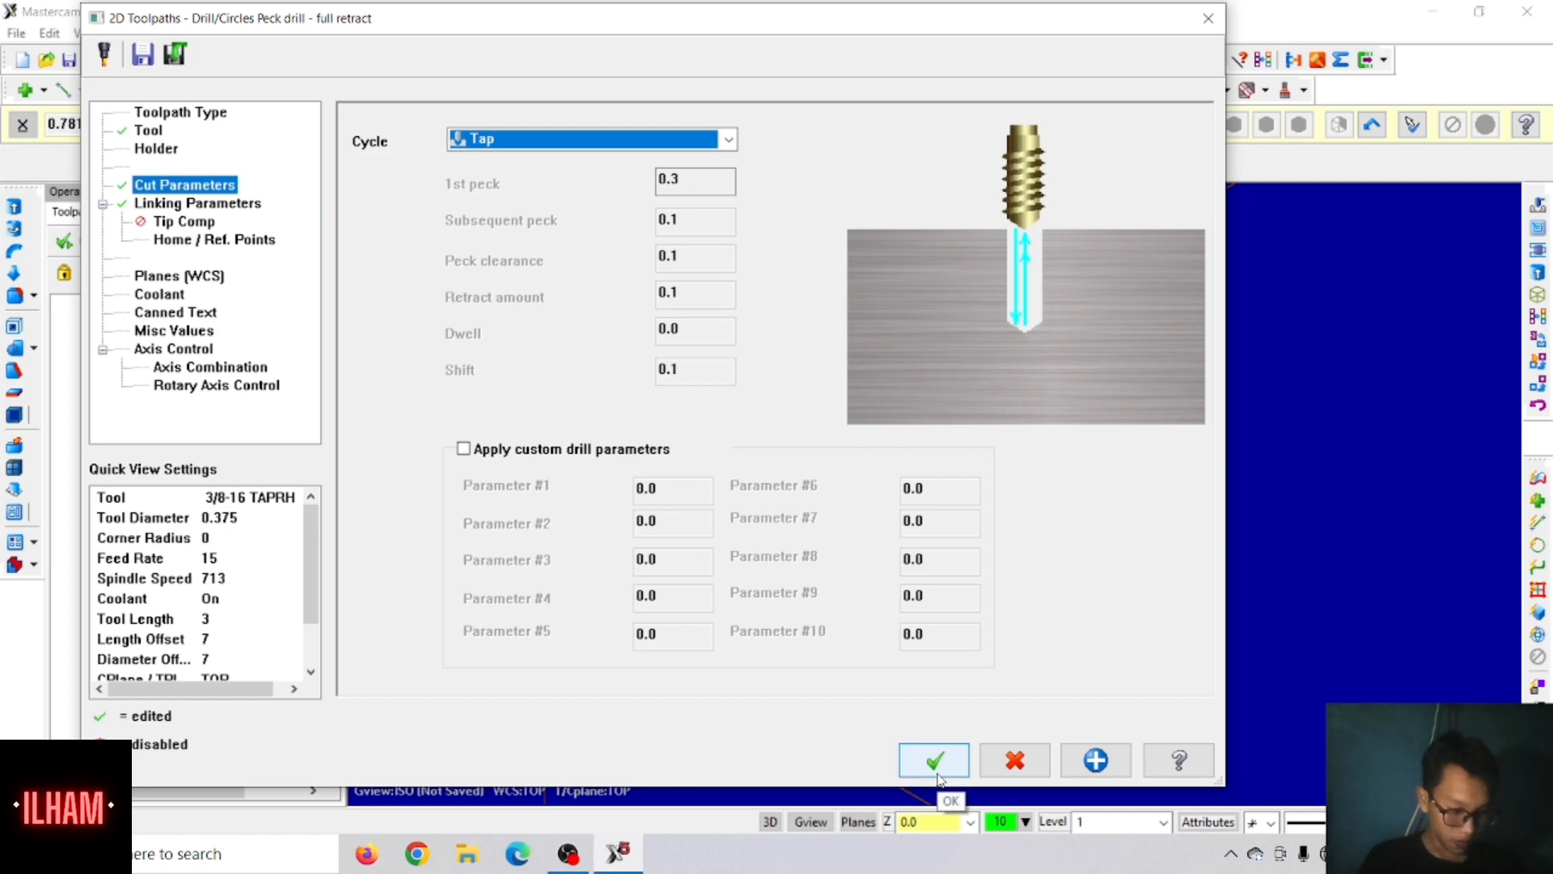
pyautogui.click(935, 763)
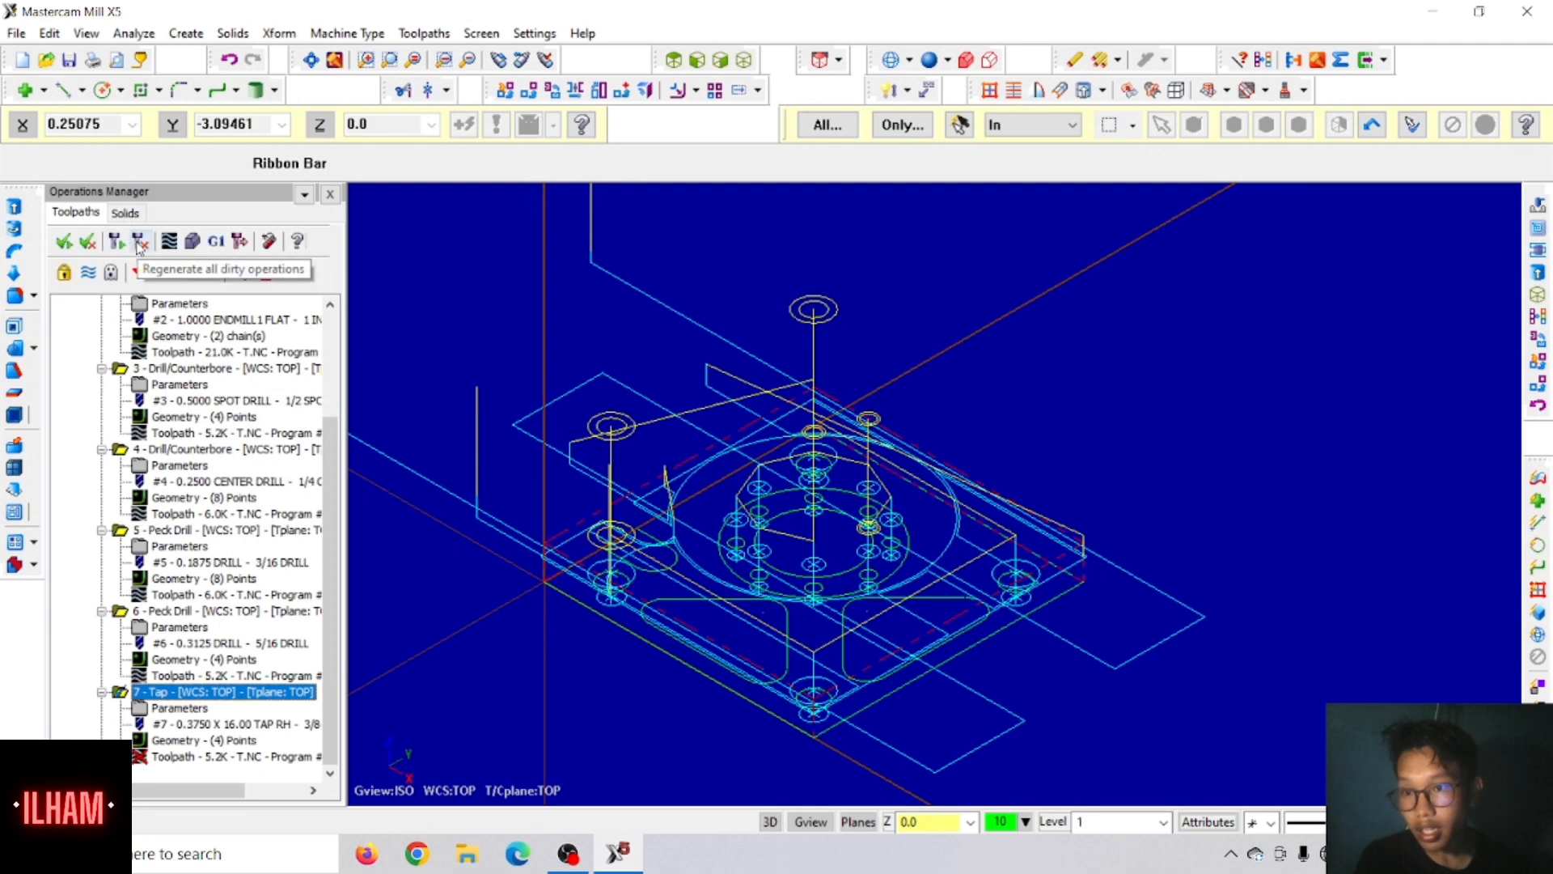
# Step: Regenerate the dirty tap operation and hide the displayed toolpaths of the whole machine group
pyautogui.click(139, 242)
pyautogui.scroll(5, 121, 308)
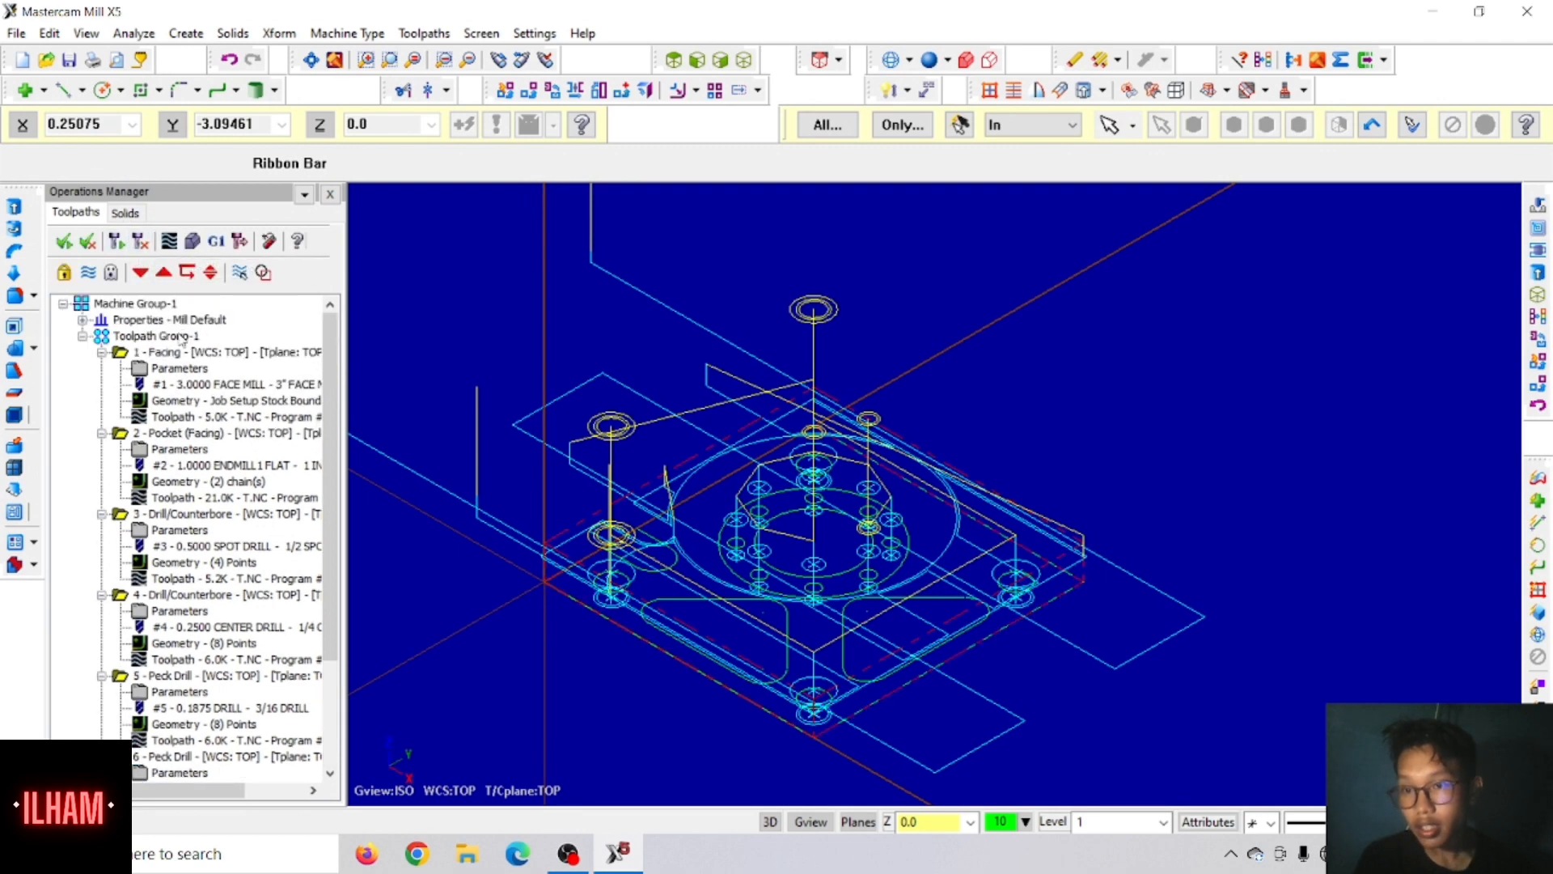
pyautogui.click(106, 304)
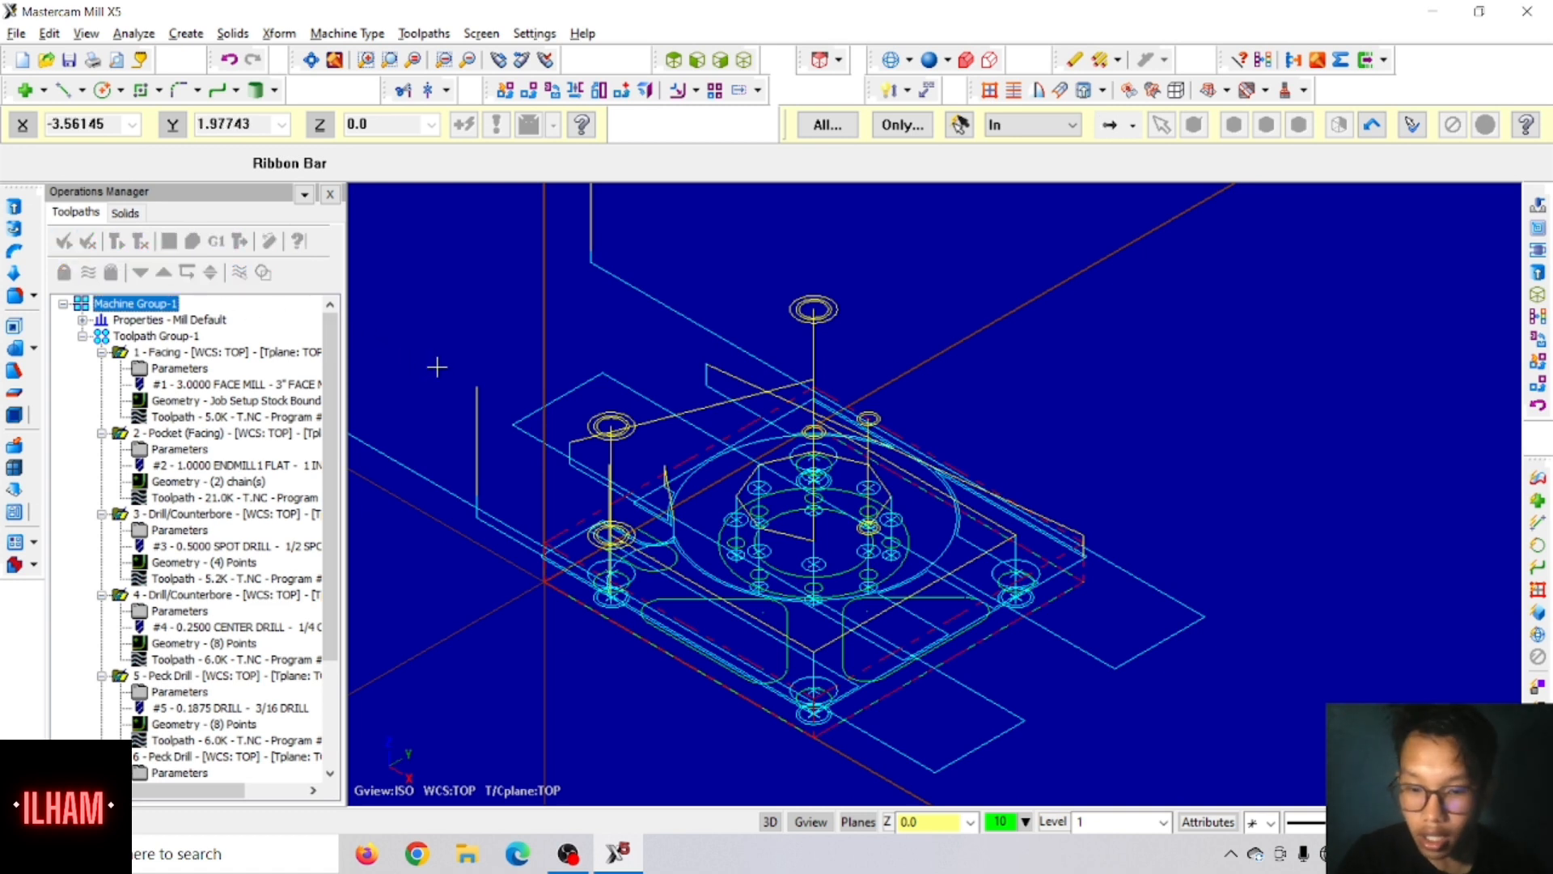
pyautogui.hotkey('alt', 't')
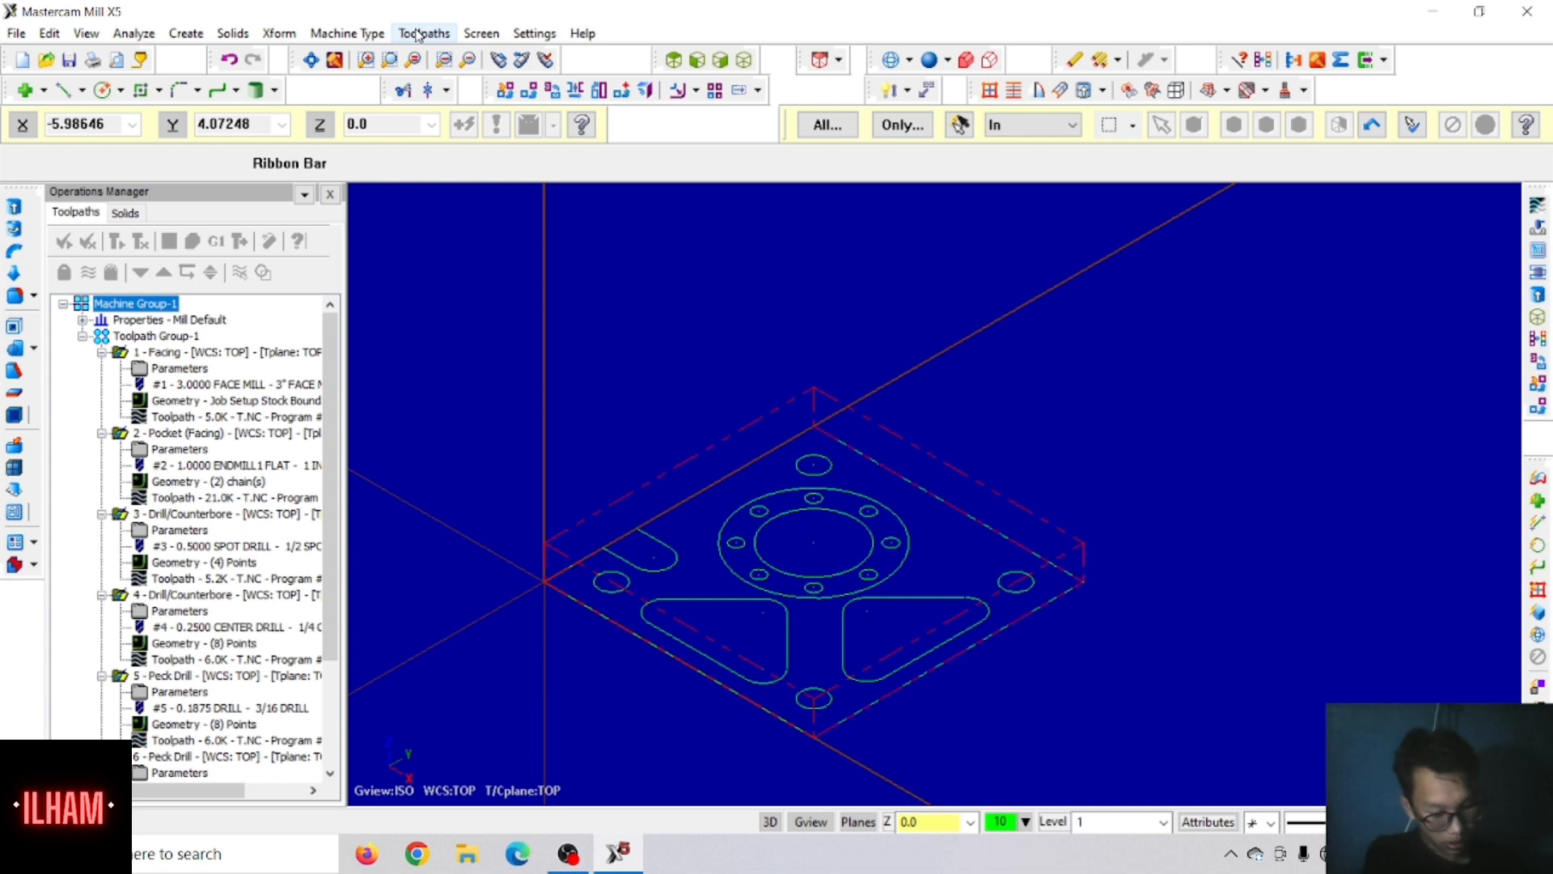
# Step: Start a Pocket toolpath chained on the two rounded triangular pockets at the plate's front, reversing the first chain's direction
pyautogui.click(418, 35)
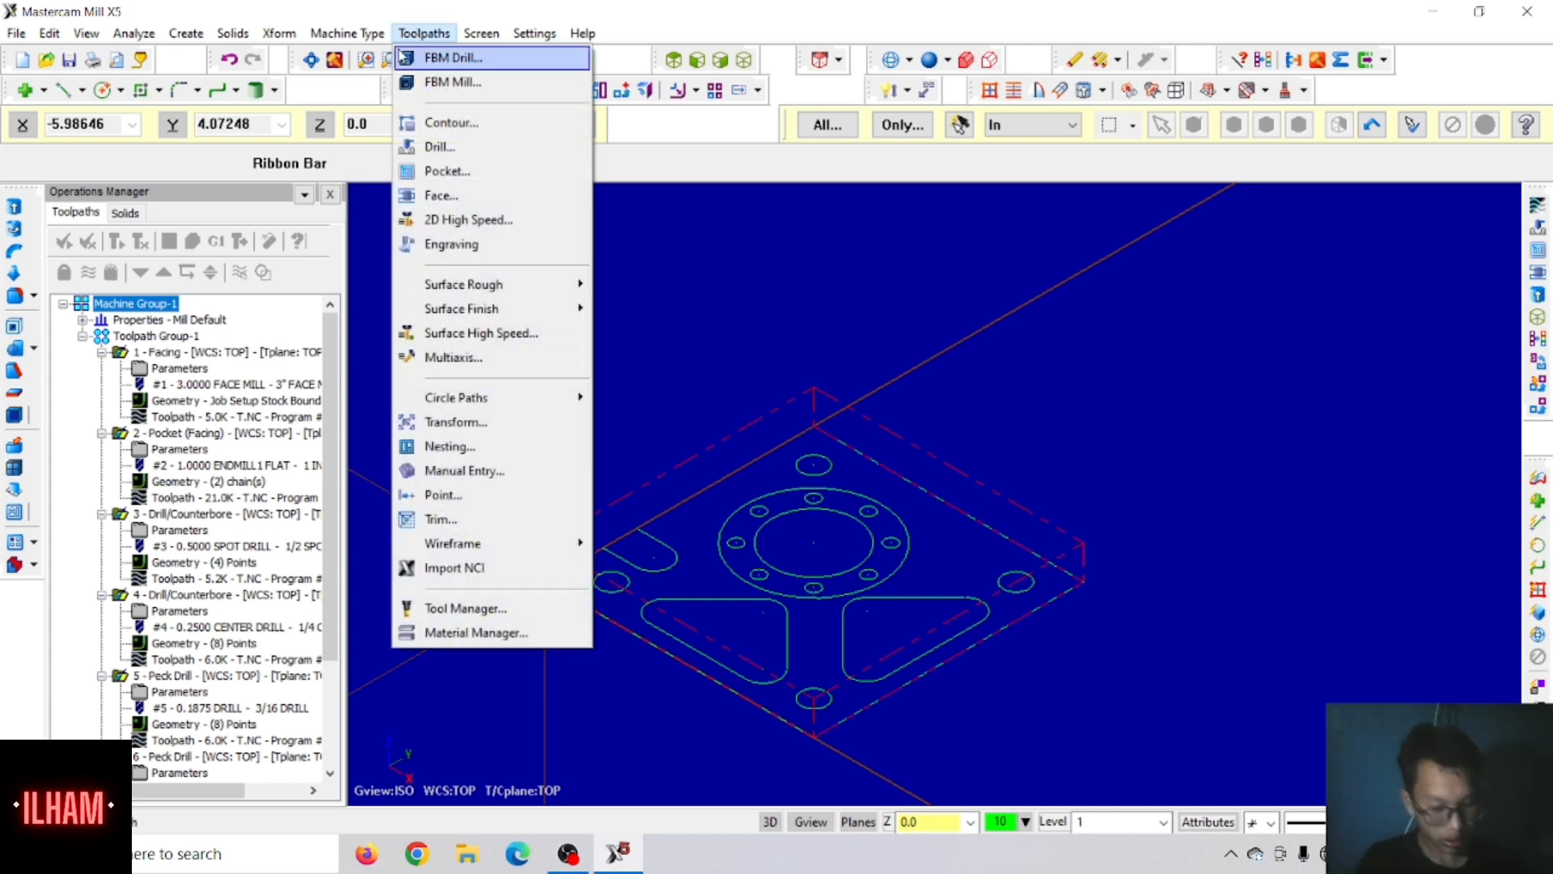
pyautogui.click(458, 176)
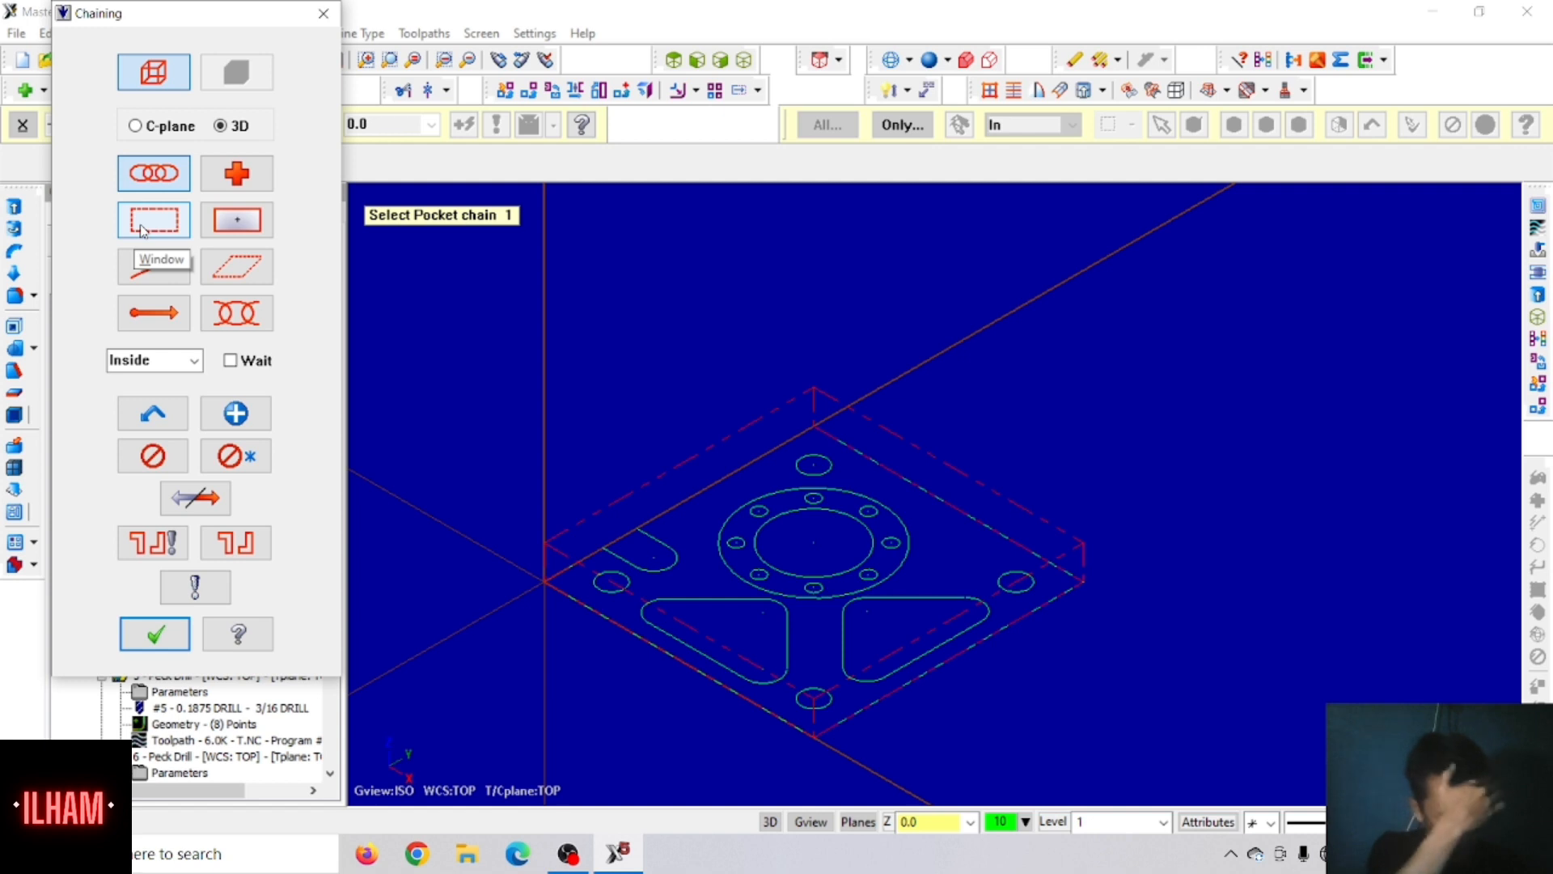
pyautogui.click(937, 647)
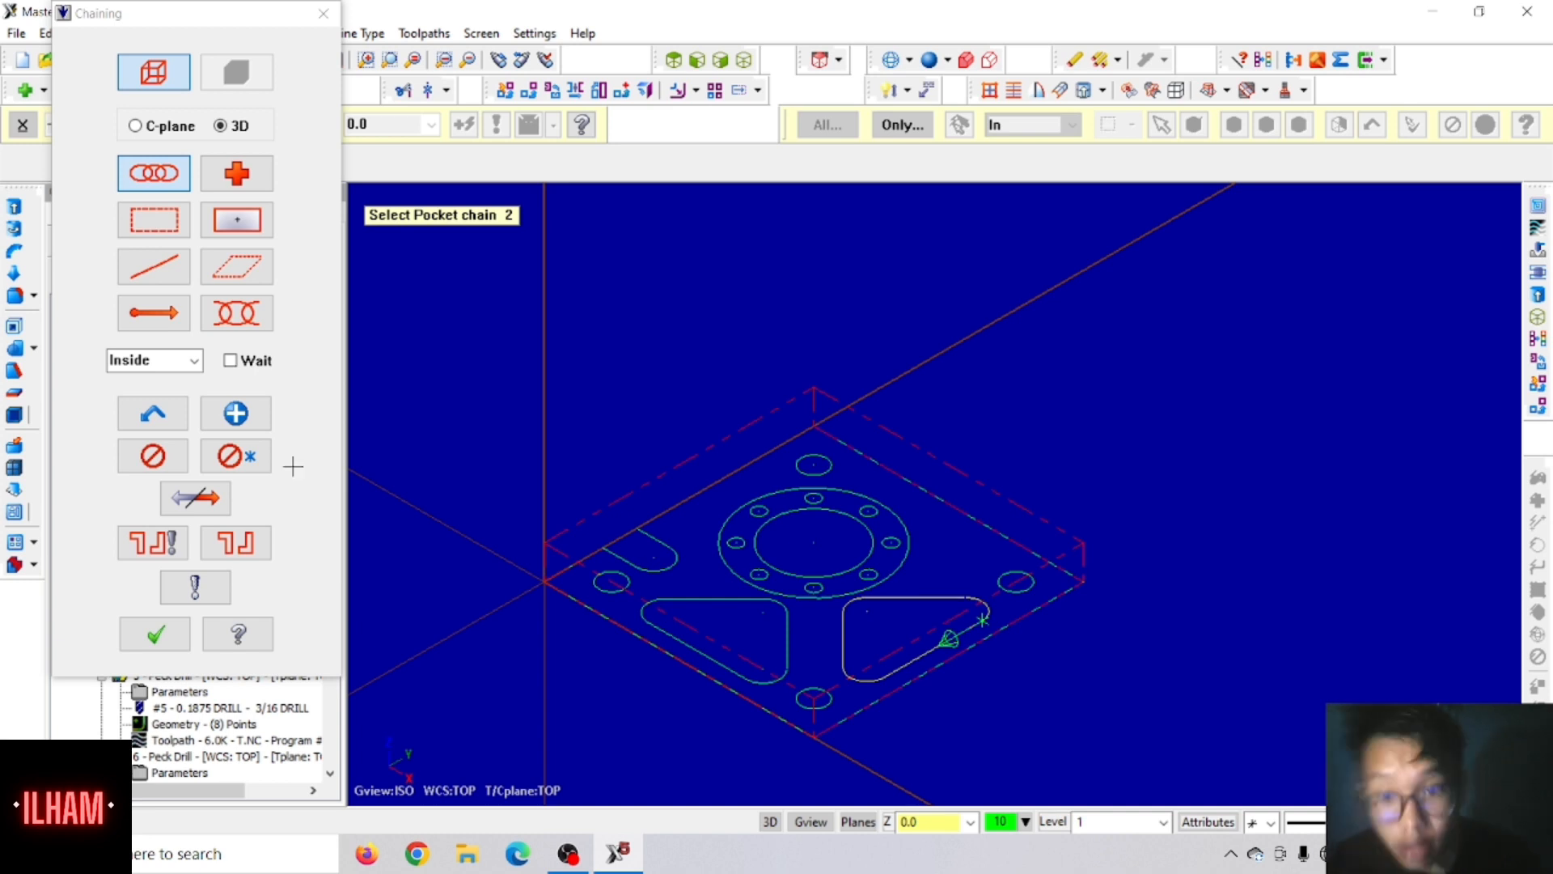
pyautogui.click(190, 505)
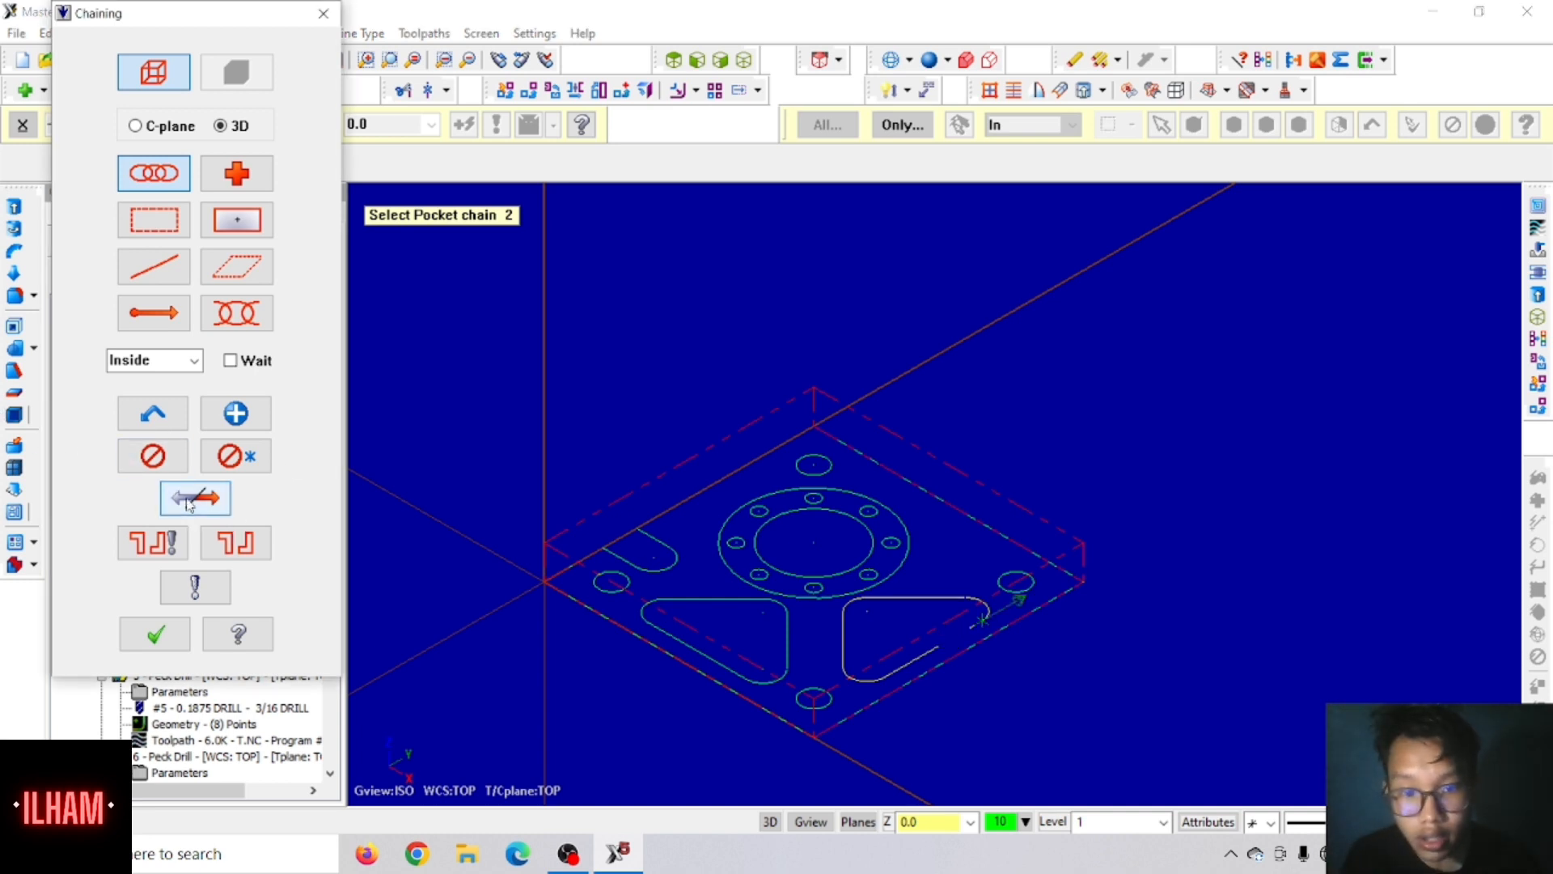
pyautogui.click(705, 654)
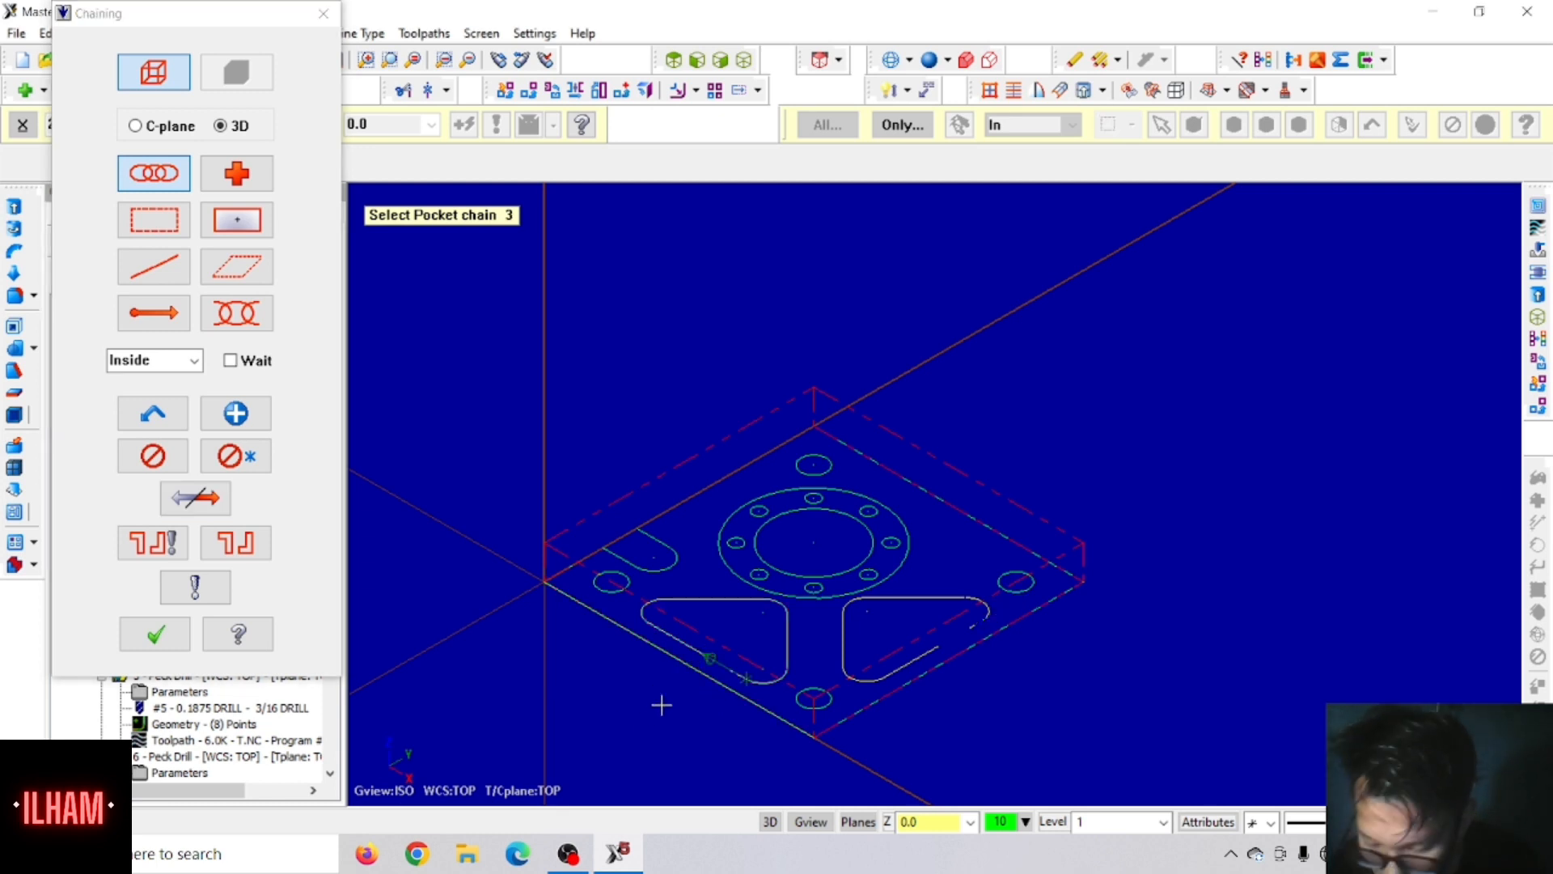
pyautogui.click(193, 502)
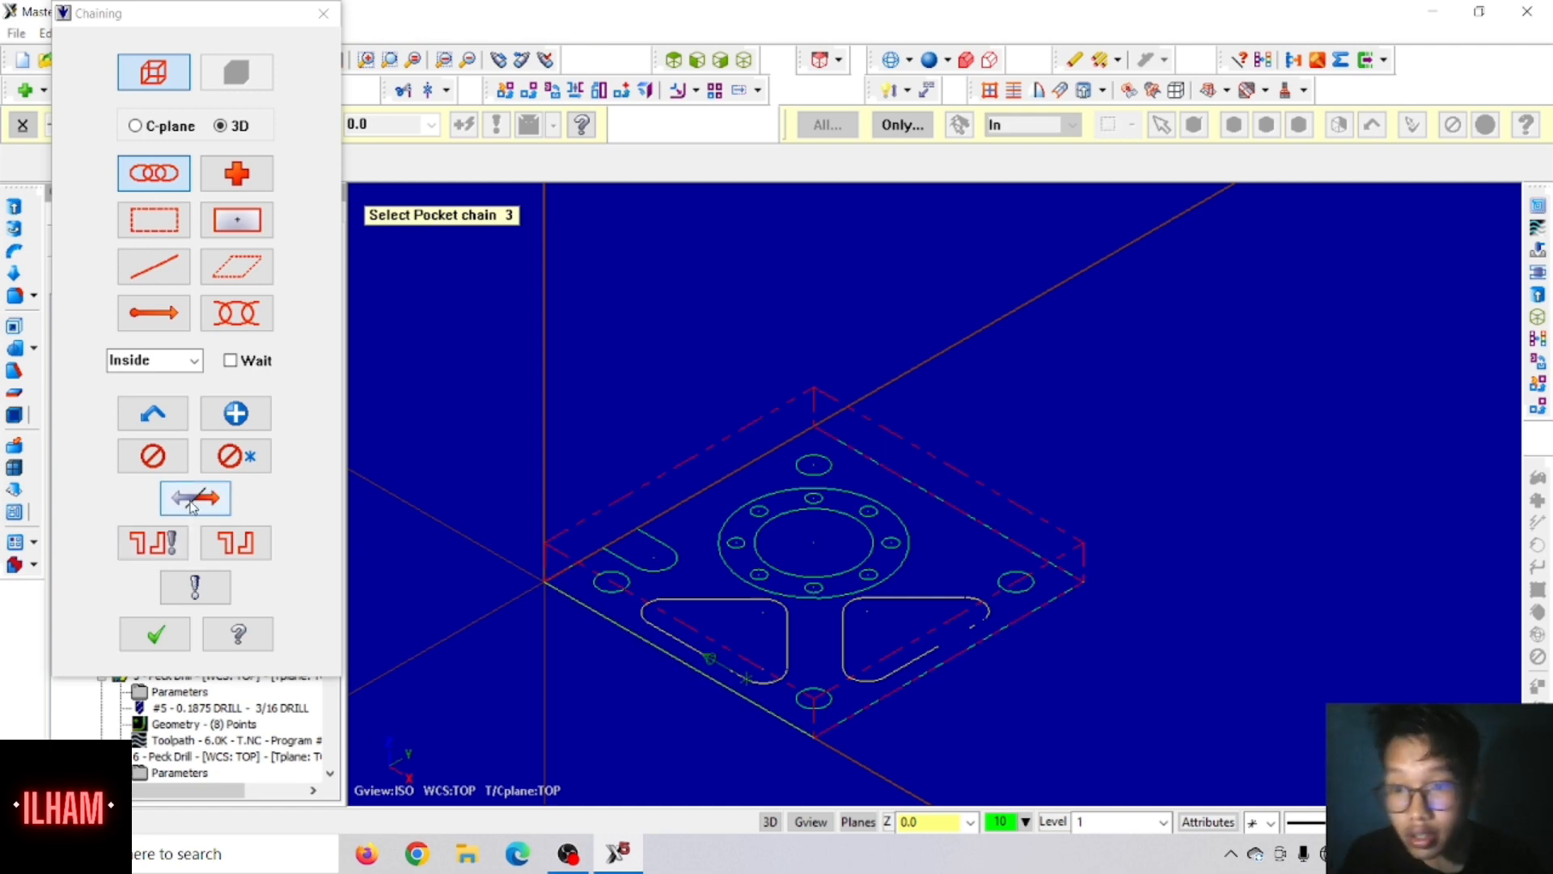
pyautogui.click(155, 632)
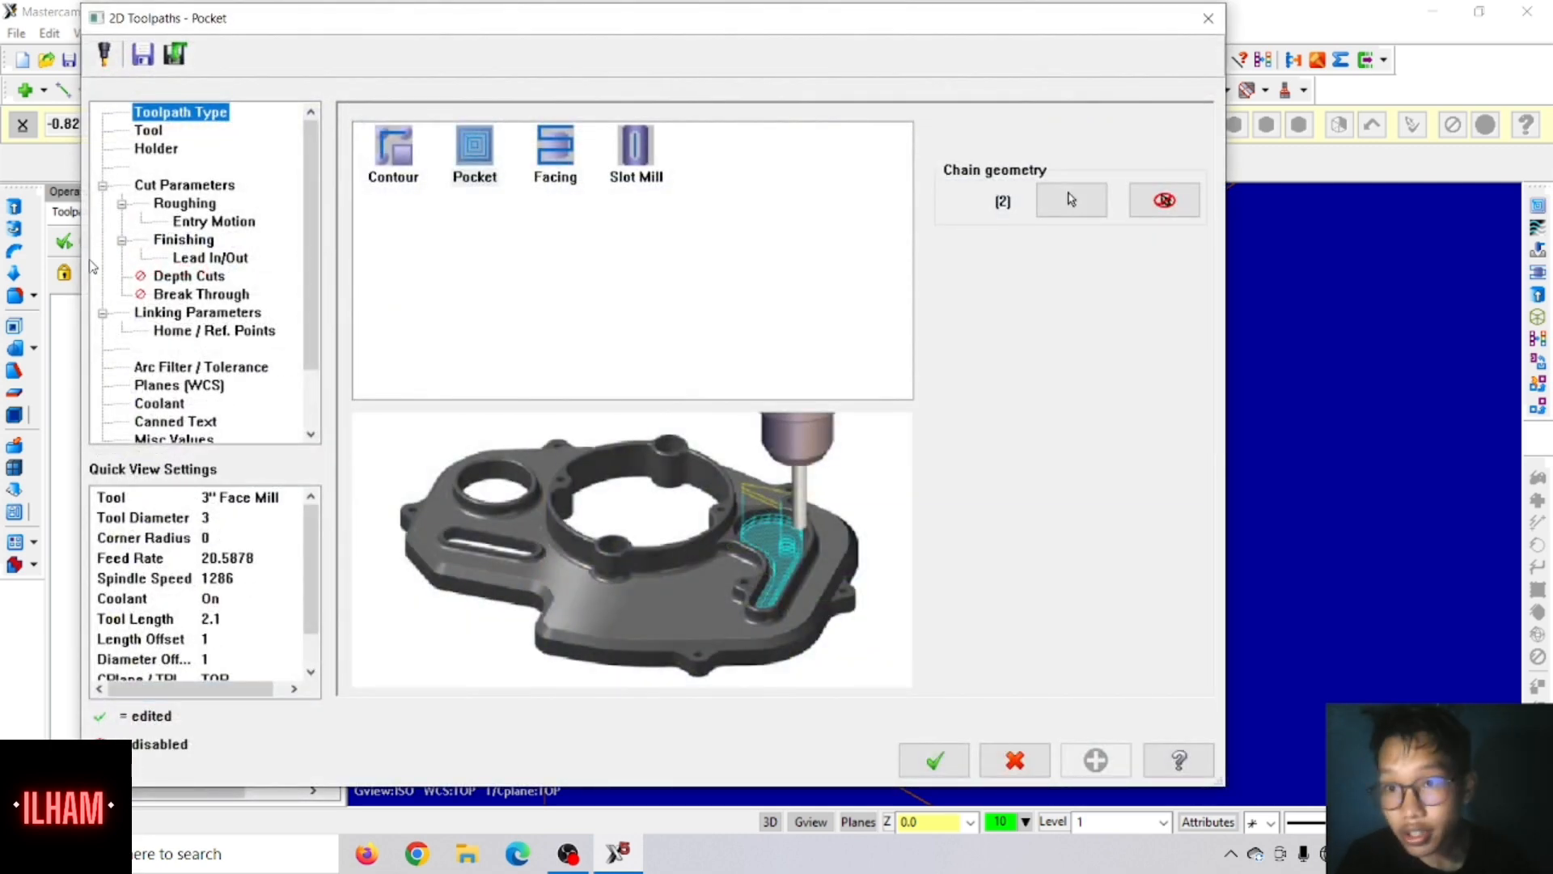
# Step: Pick the 1/2 FLAT ENDMILL from the tool library for the pocket toolpath
pyautogui.click(145, 130)
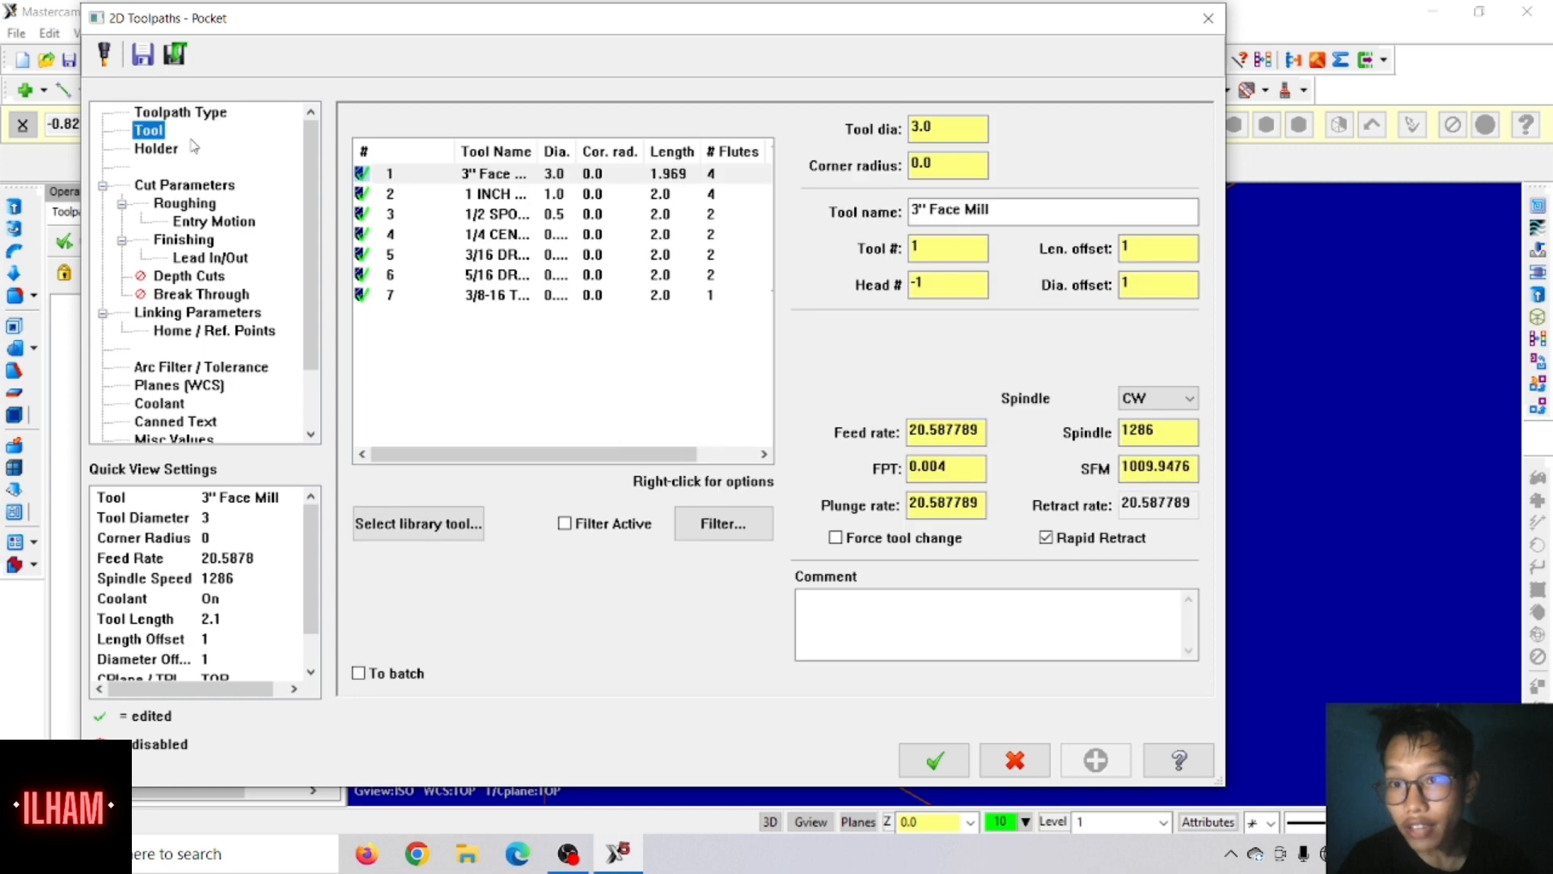
pyautogui.click(418, 525)
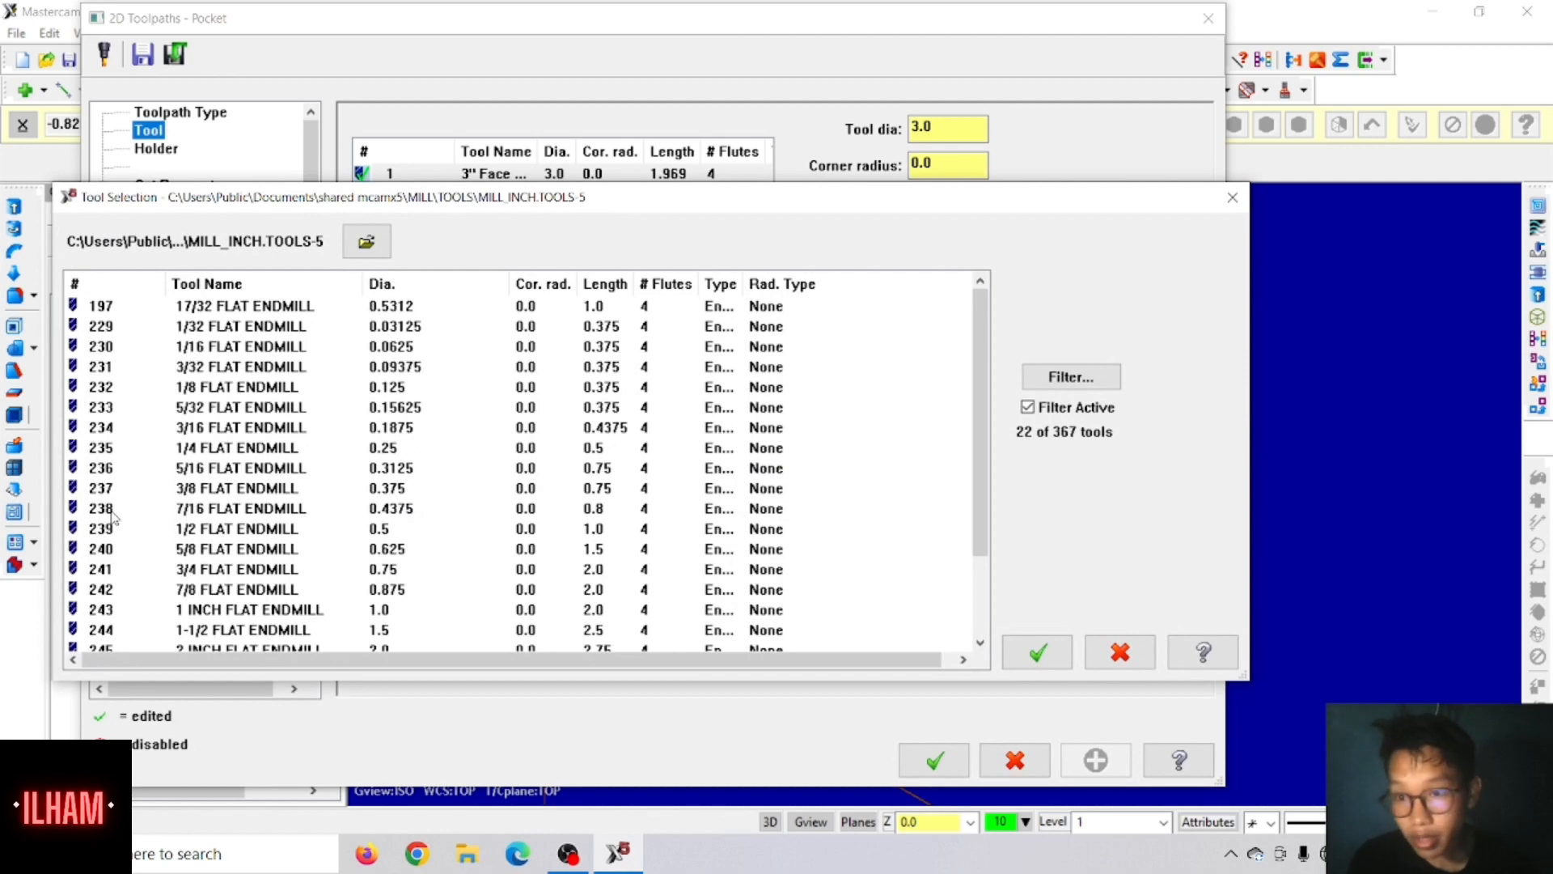
pyautogui.click(116, 528)
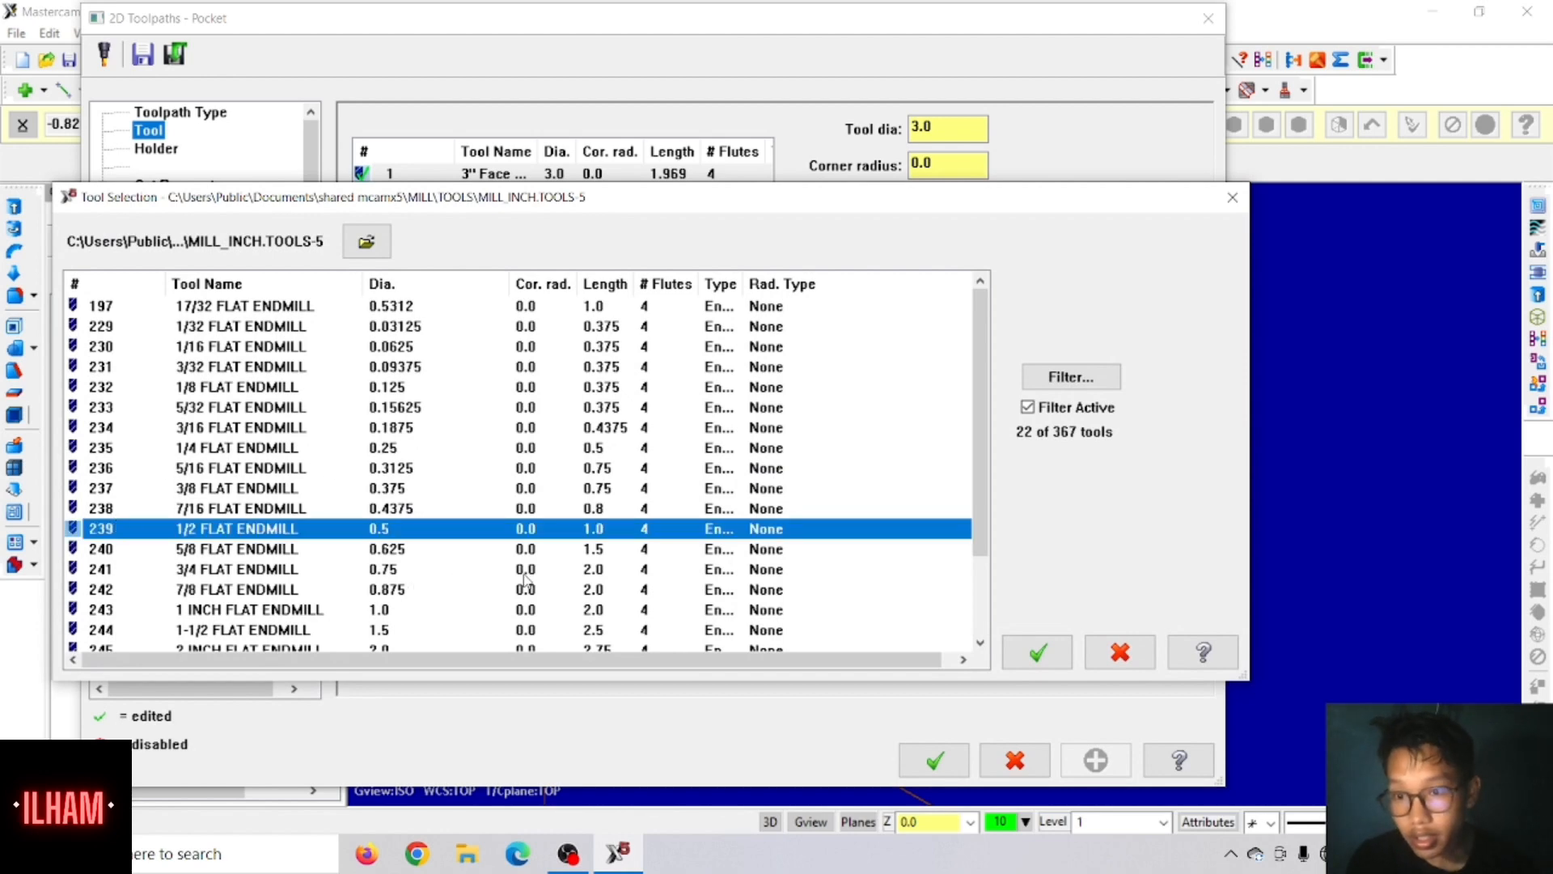
pyautogui.click(1038, 653)
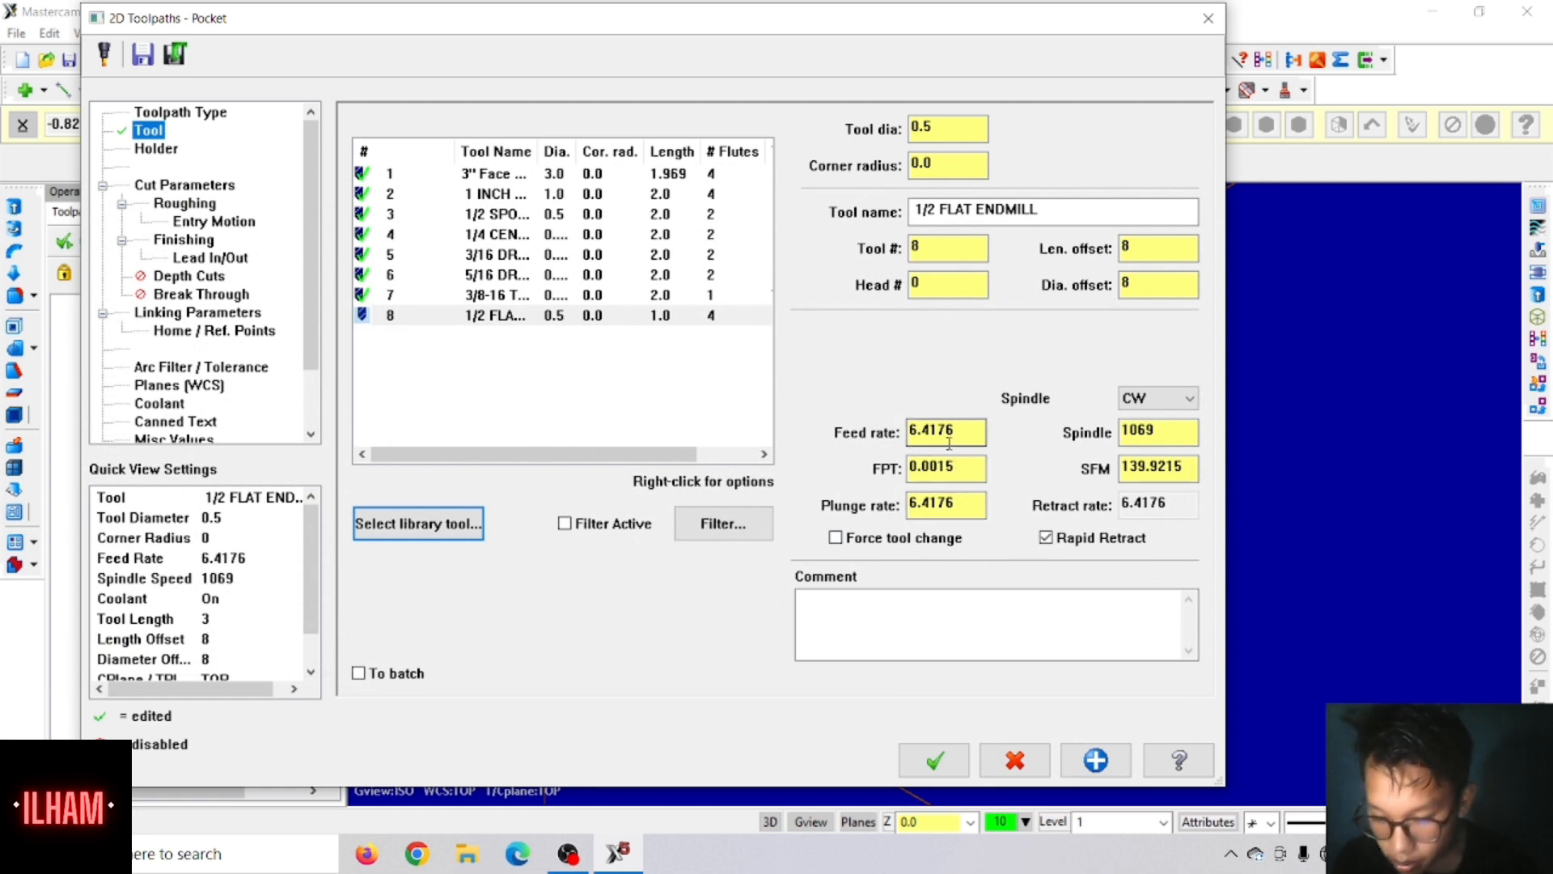
# Step: Set the 1/2 flat endmill's feed rate and plunge rate to 10 and its spindle speed to 3000, and check the coolant
pyautogui.moveTo(949, 439); pyautogui.dragTo(832, 447)
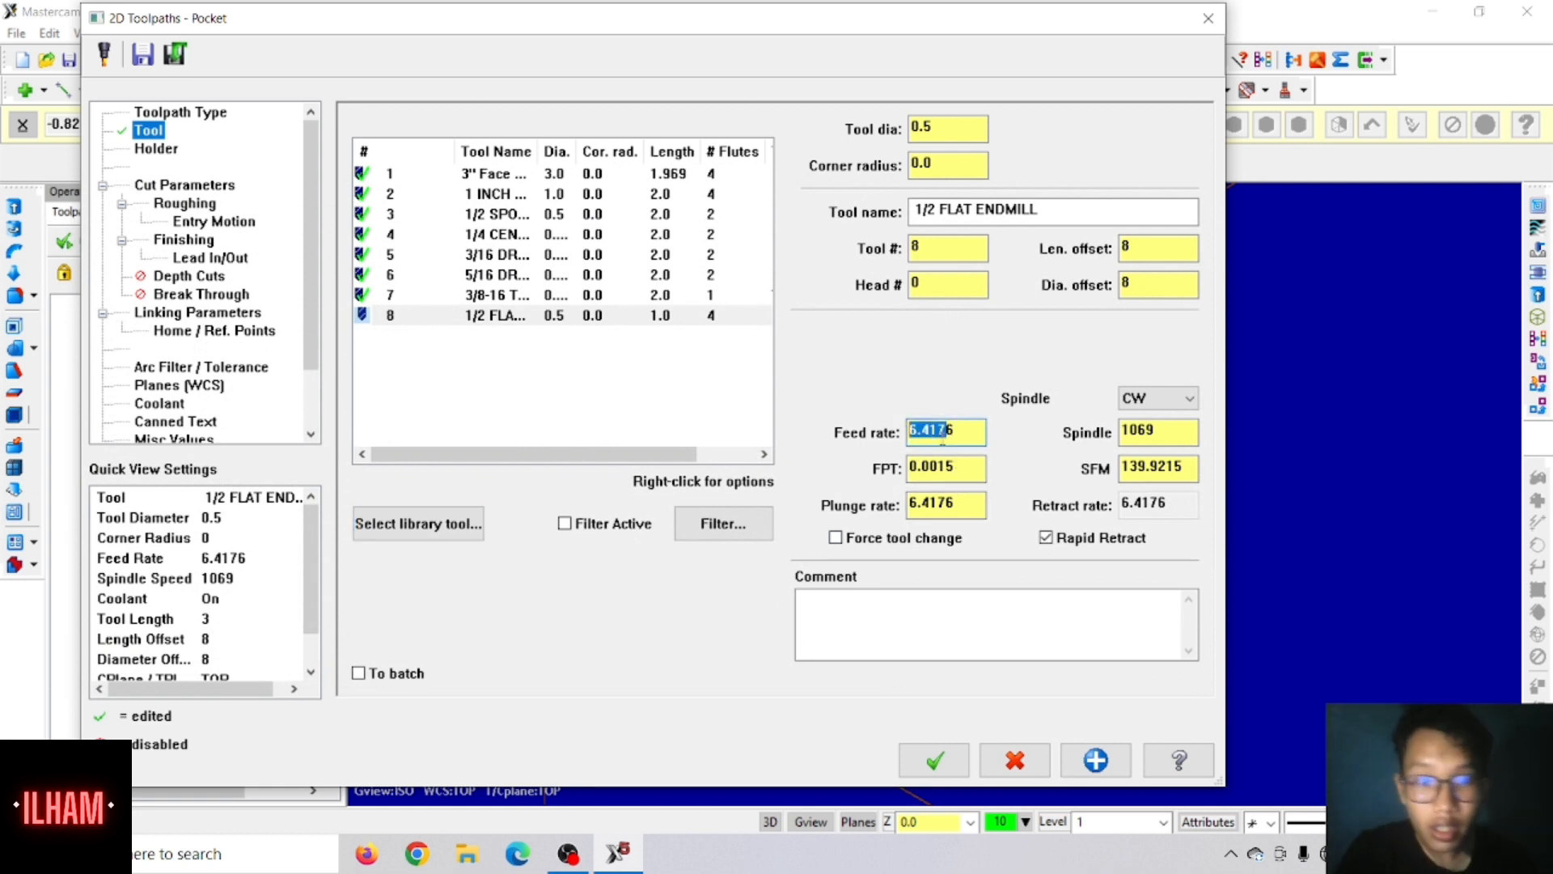
pyautogui.moveTo(961, 437); pyautogui.dragTo(854, 447)
pyautogui.write('10')
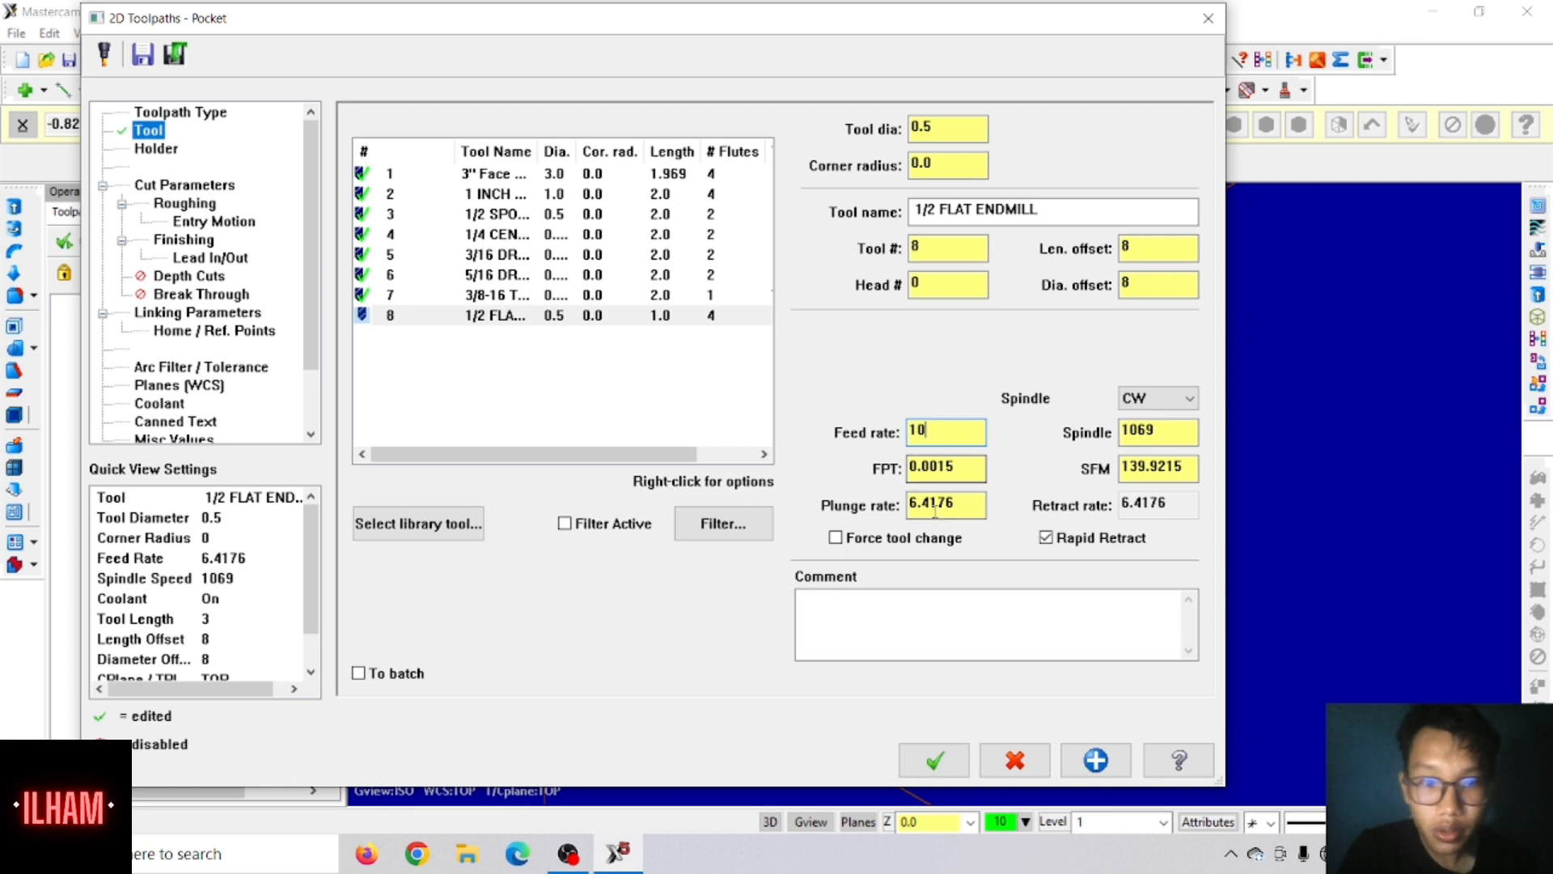
pyautogui.moveTo(962, 513); pyautogui.dragTo(909, 517)
pyautogui.write('10')
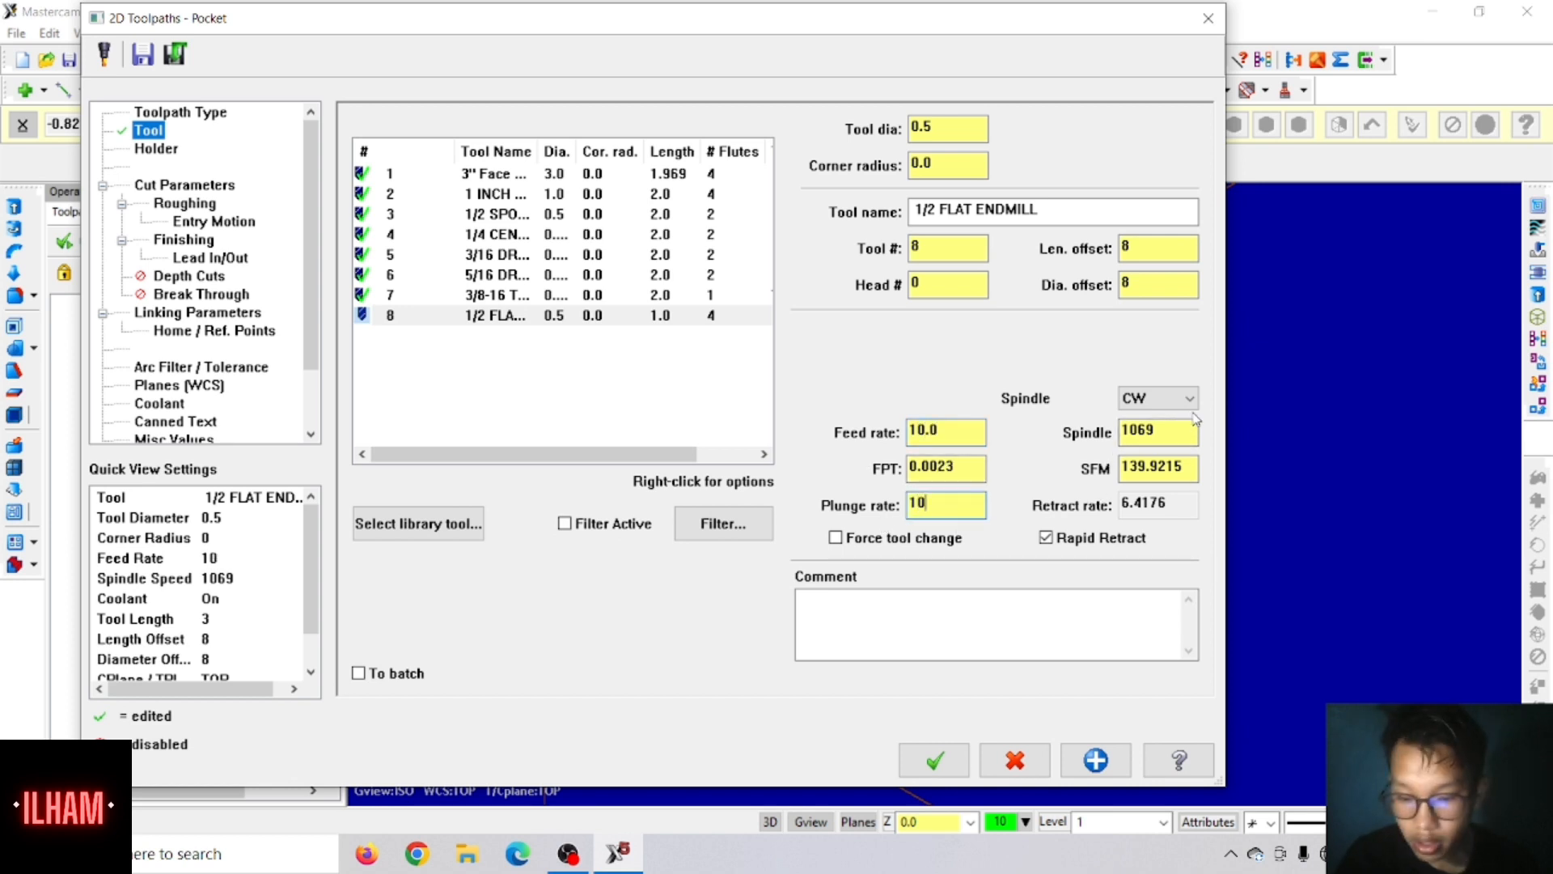
pyautogui.moveTo(1196, 432); pyautogui.dragTo(1107, 441)
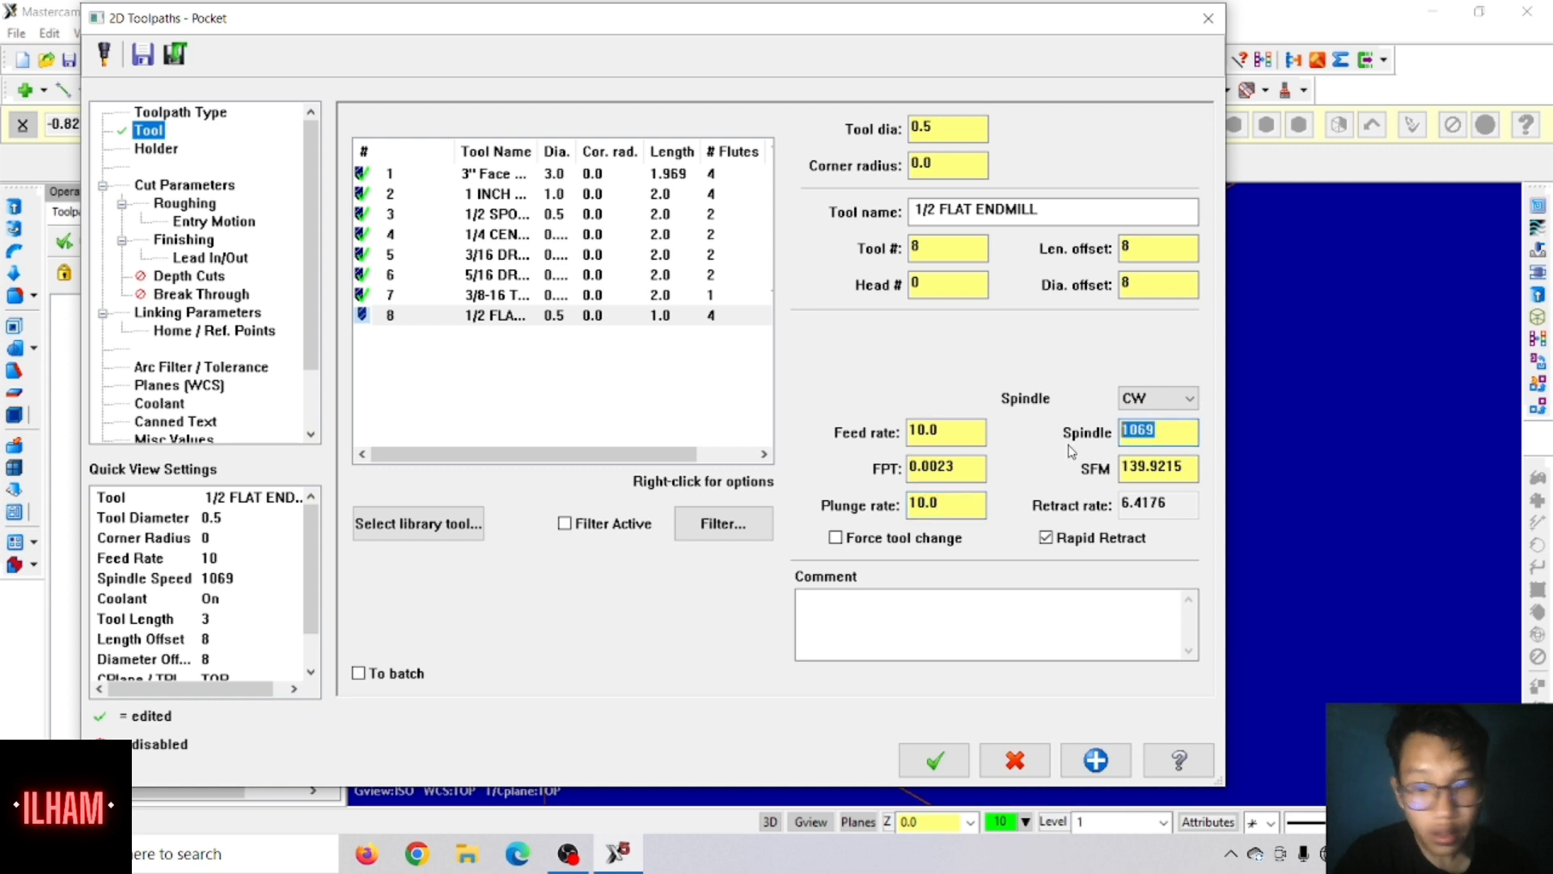
pyautogui.write('3000')
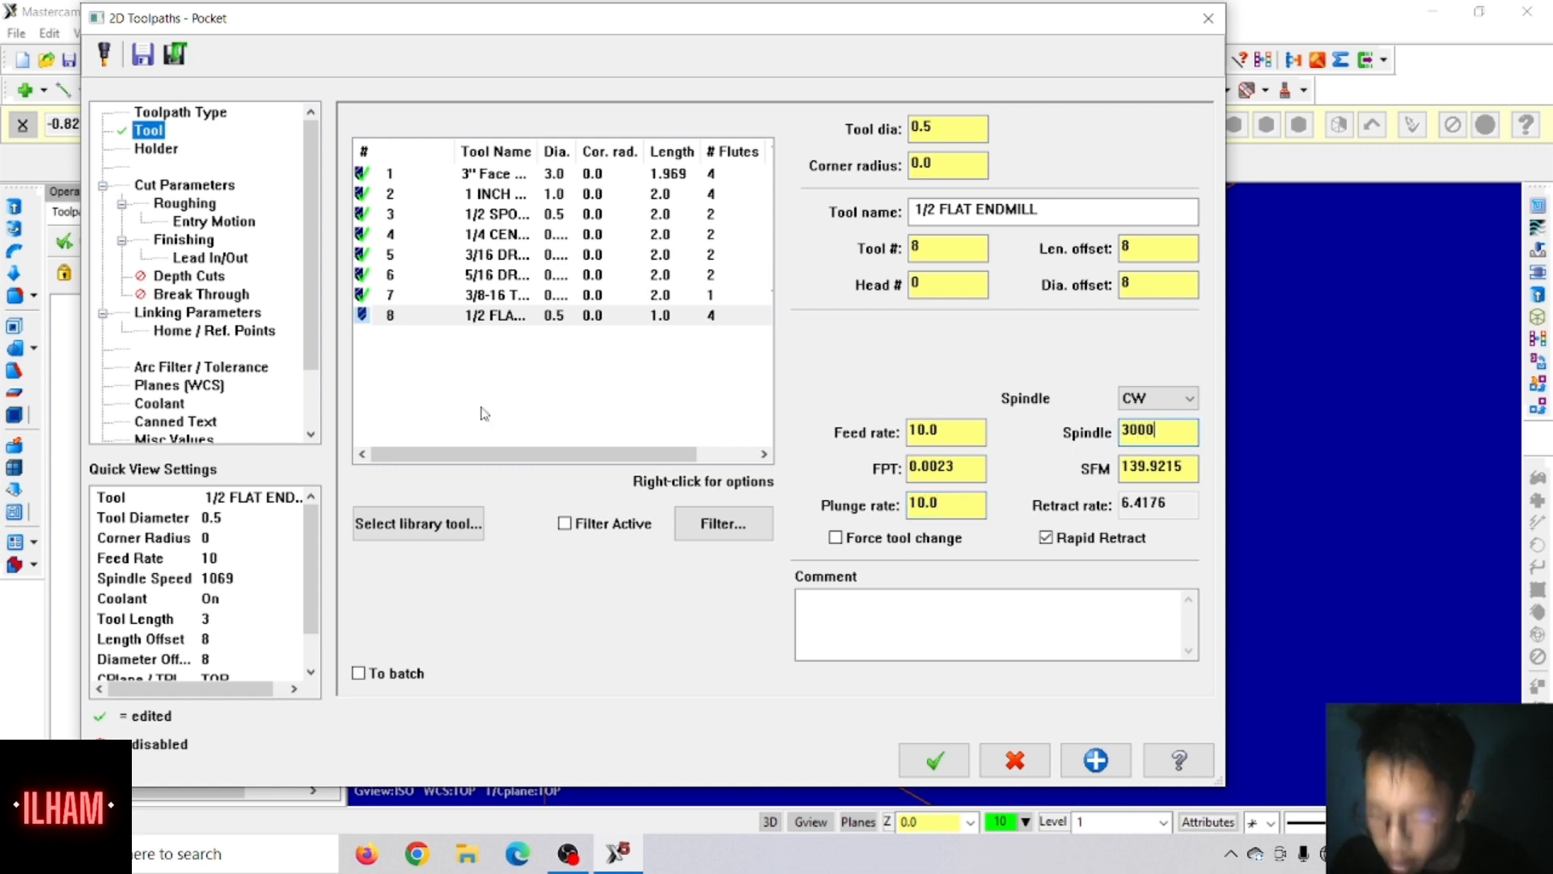
pyautogui.click(155, 401)
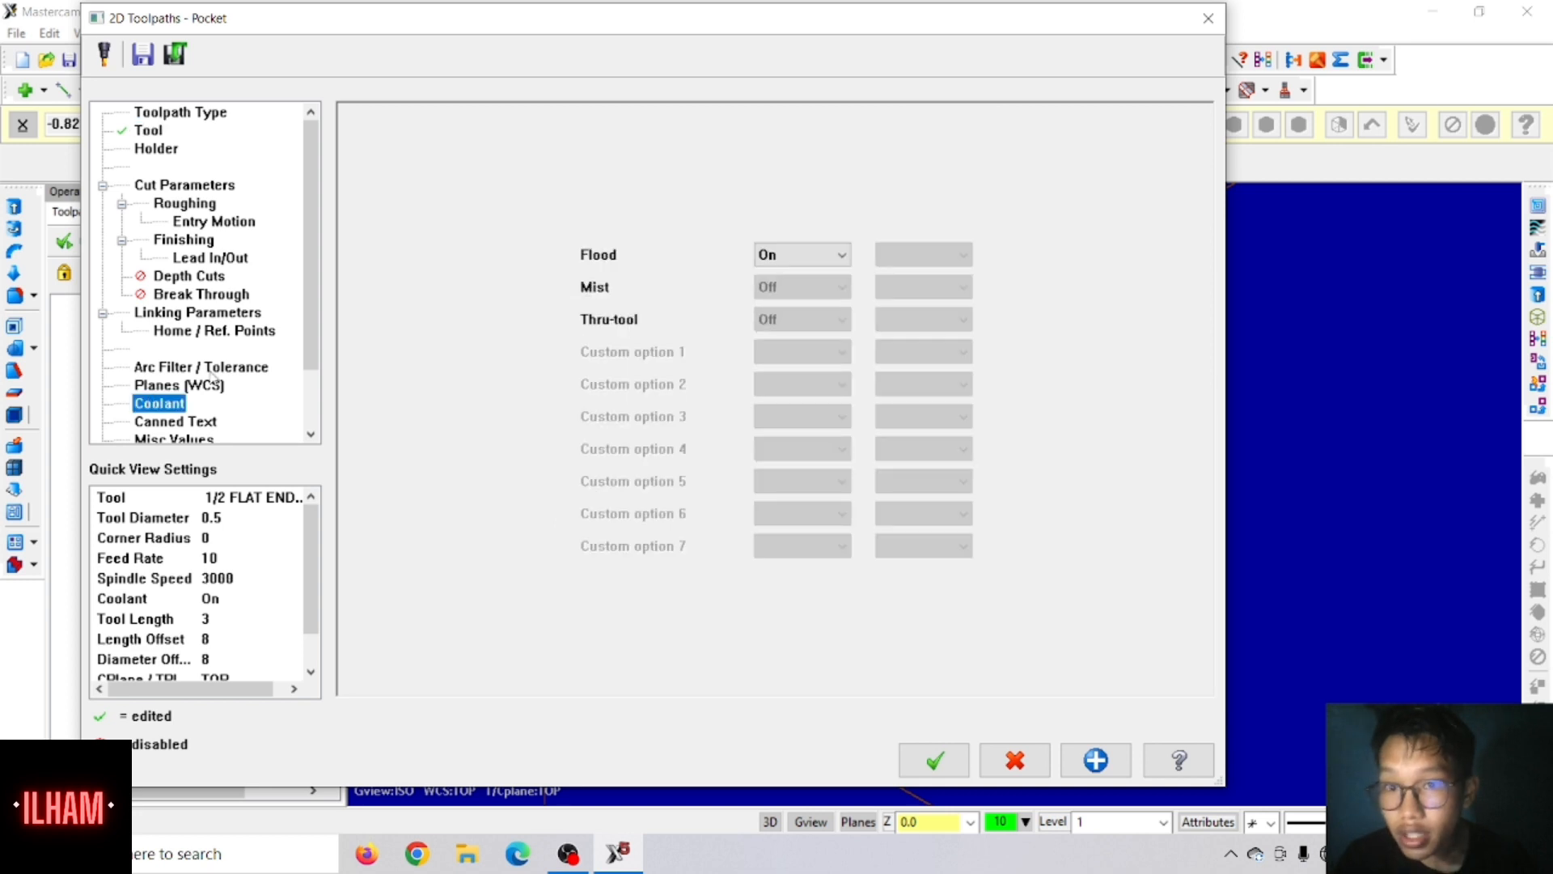
# Step: Set the pocket's depth to 0.075 and its top of stock to 0.325 in the linking parameters
pyautogui.click(189, 316)
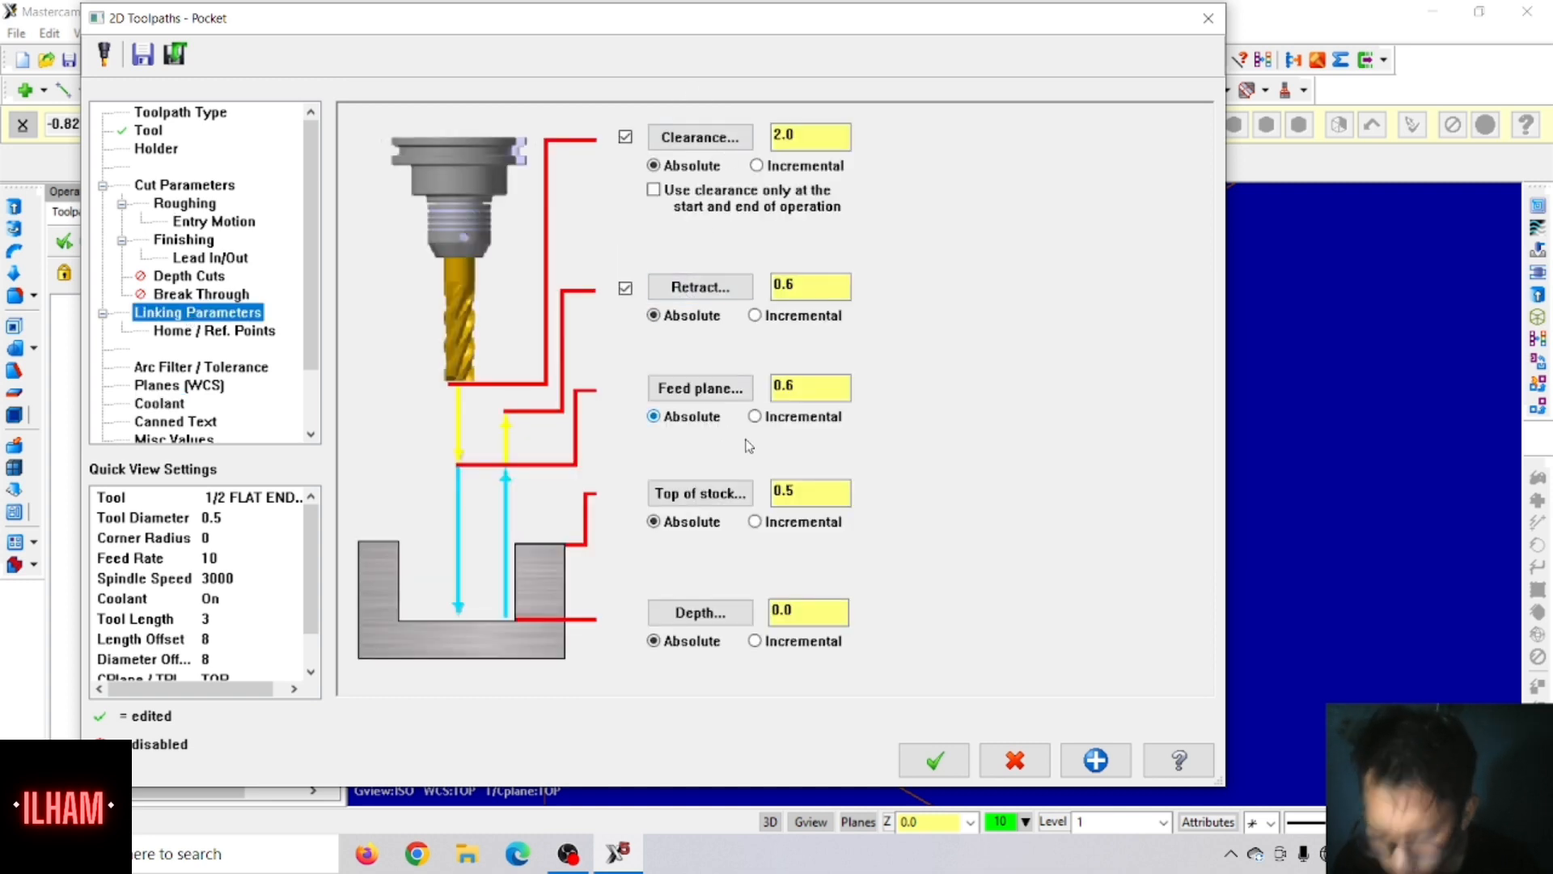
pyautogui.moveTo(799, 612); pyautogui.dragTo(684, 623)
pyautogui.write('-')
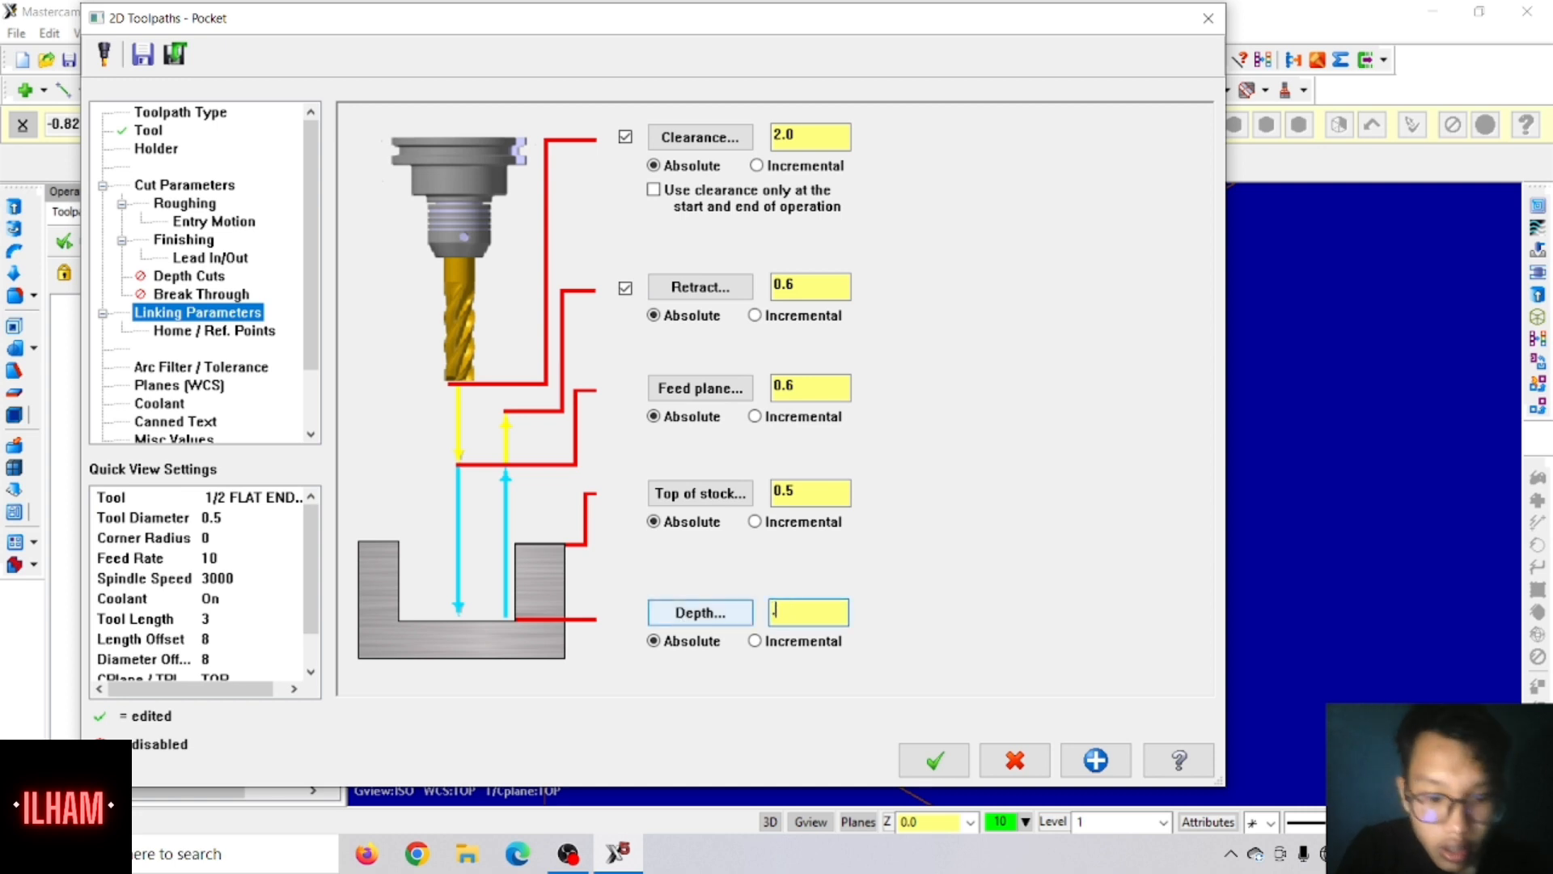
pyautogui.write('07')
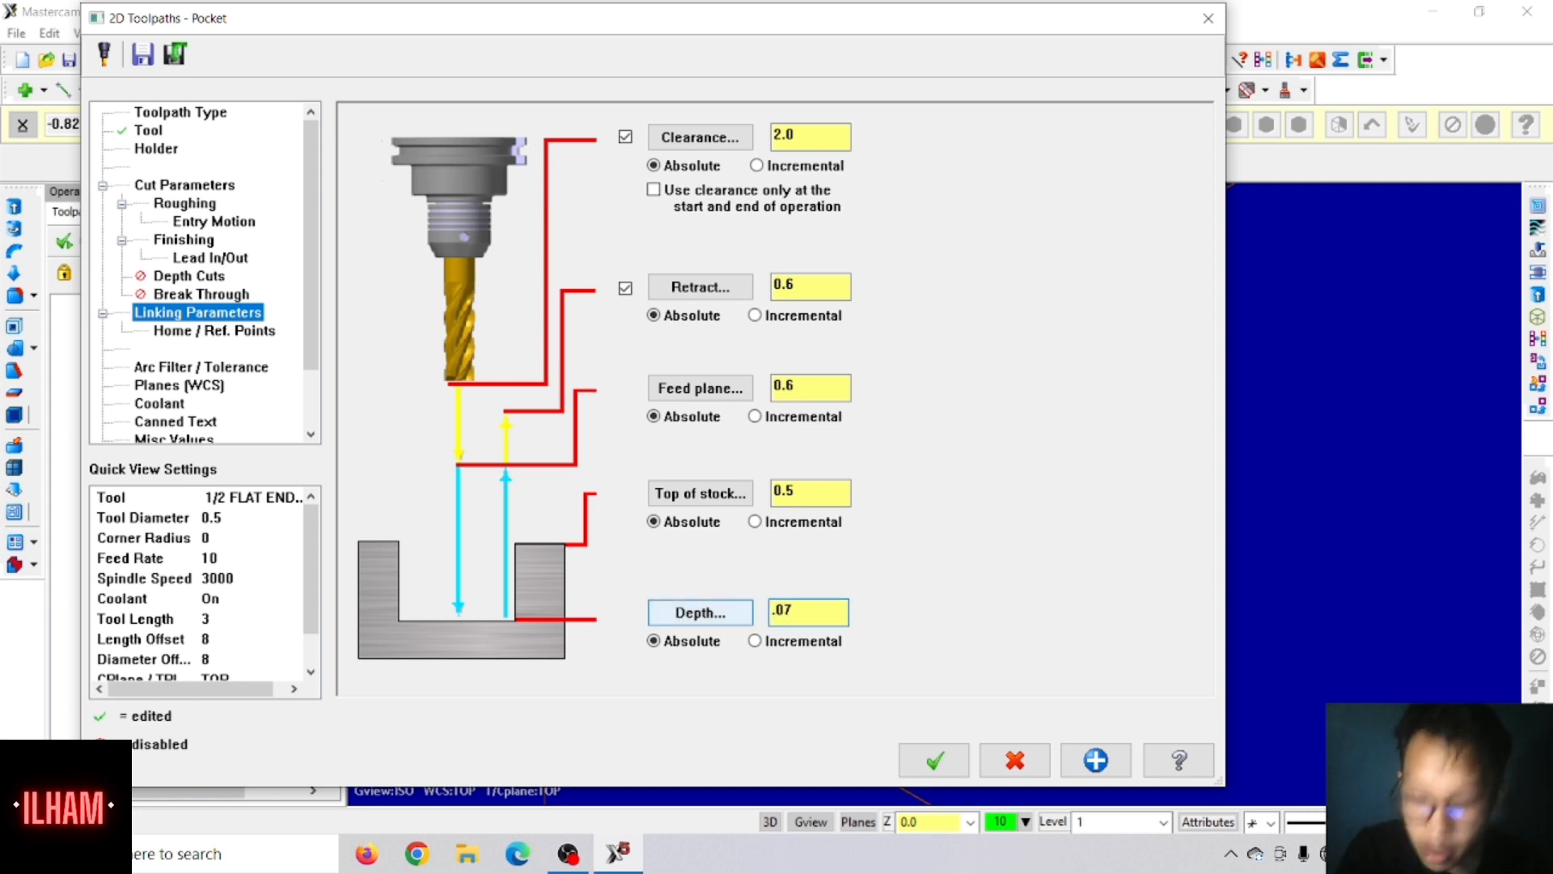
pyautogui.write('5')
pyautogui.moveTo(803, 493); pyautogui.dragTo(768, 490)
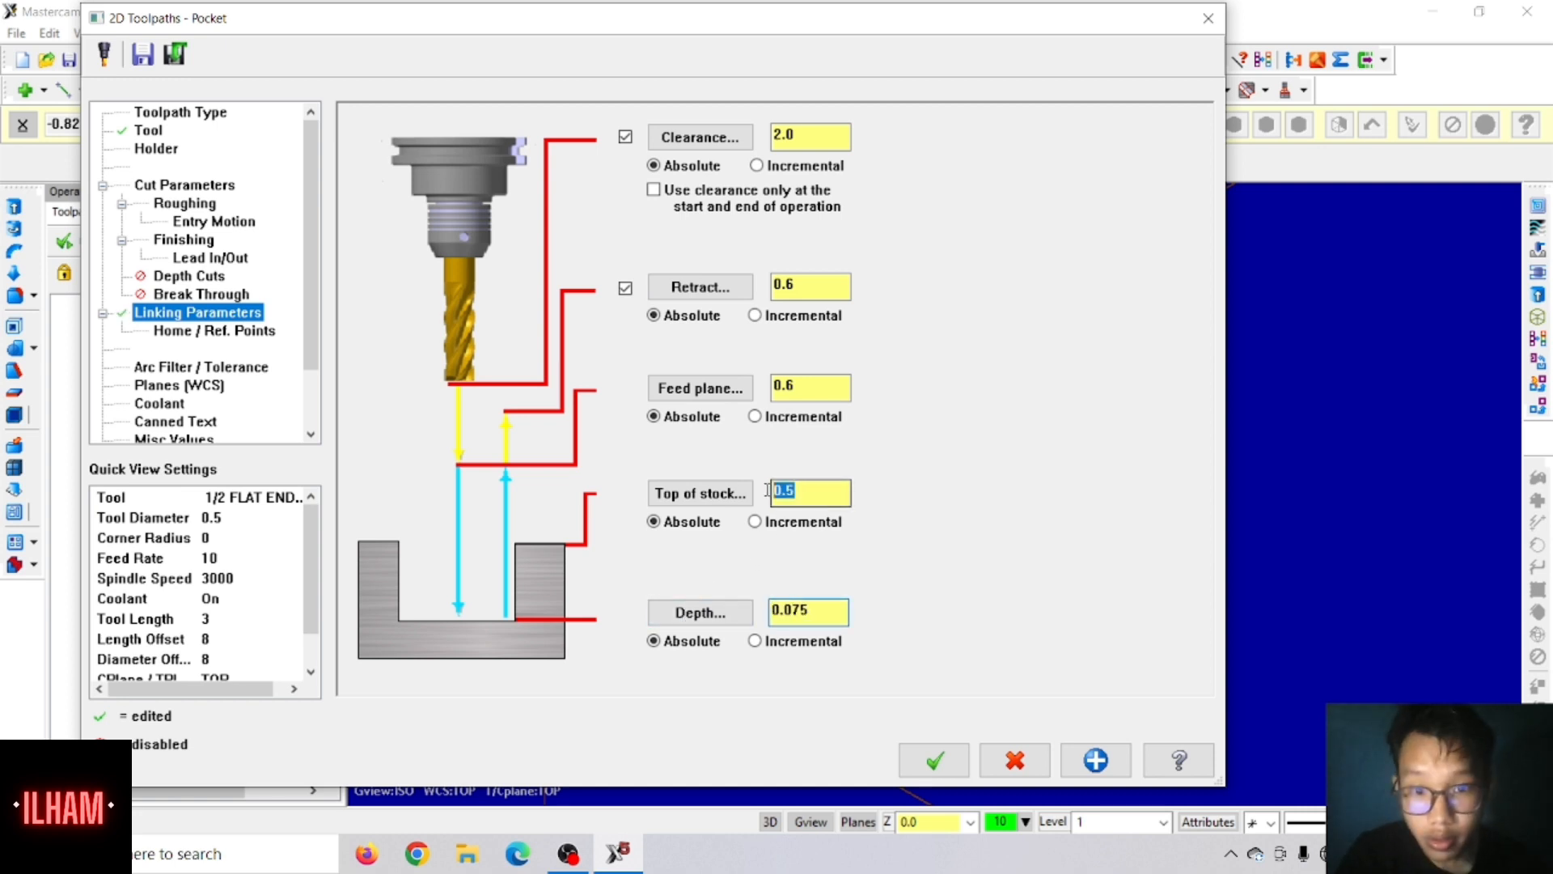
pyautogui.write('.')
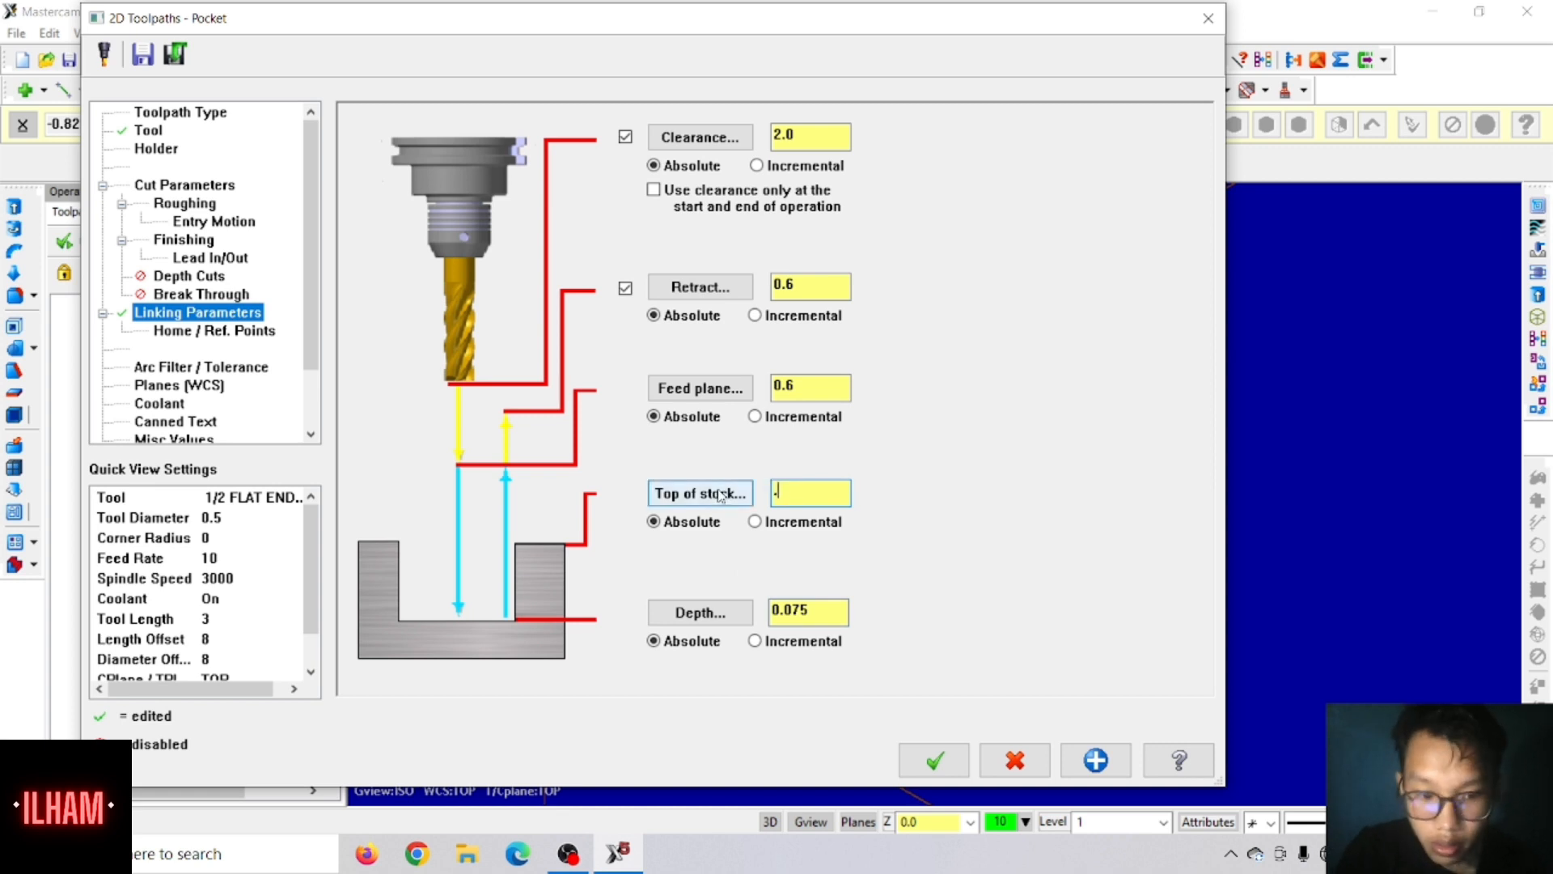
pyautogui.write('325')
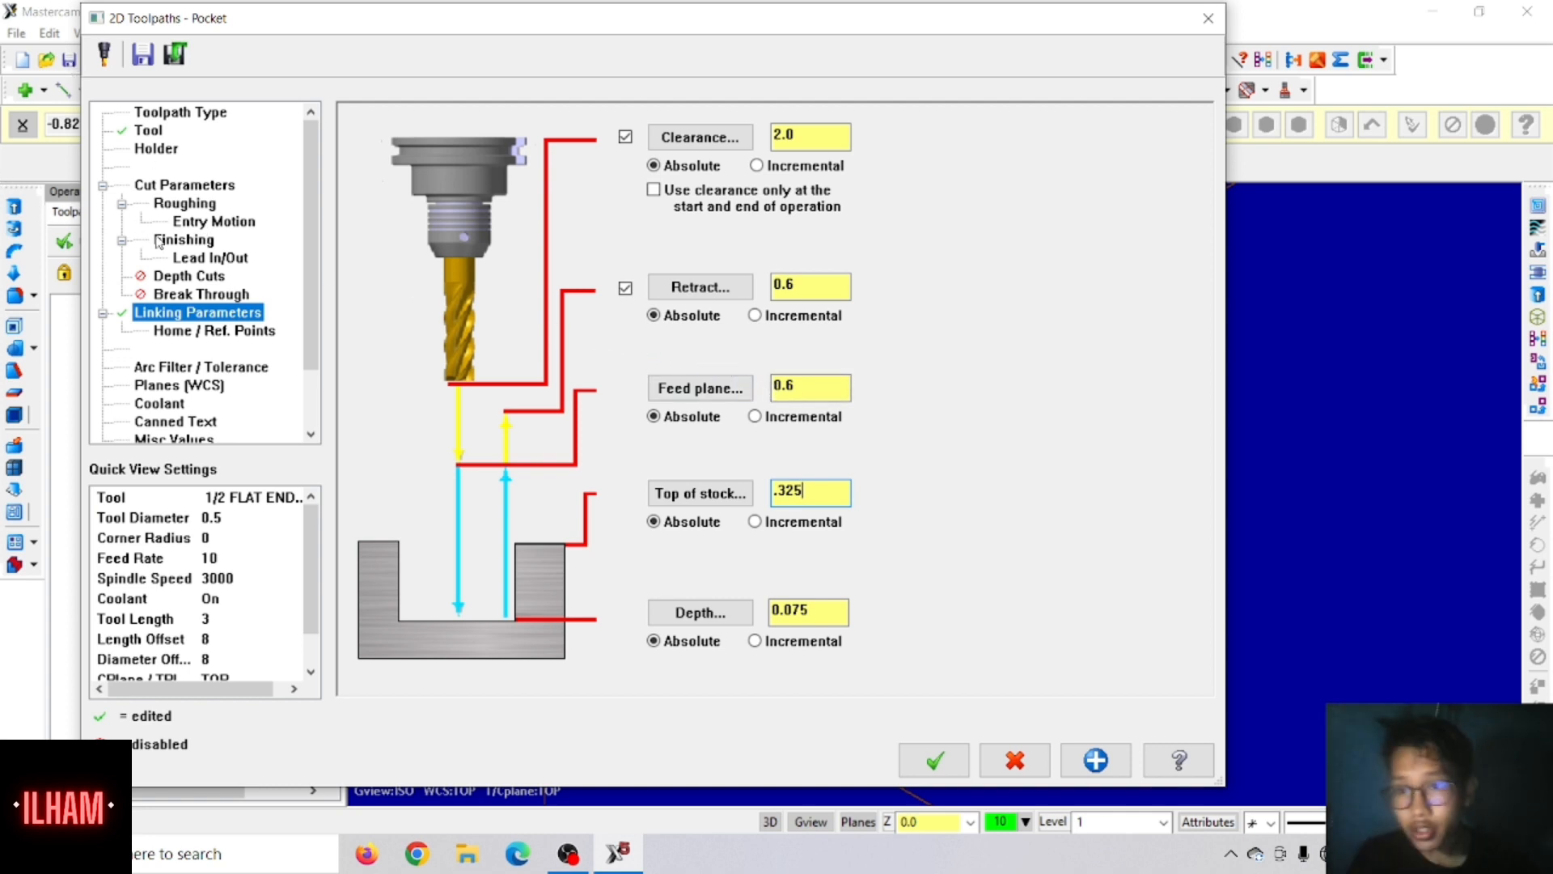
# Step: Enable depth cuts for the pocket with a max rough step of 0.125 and keep the tool down
pyautogui.click(195, 277)
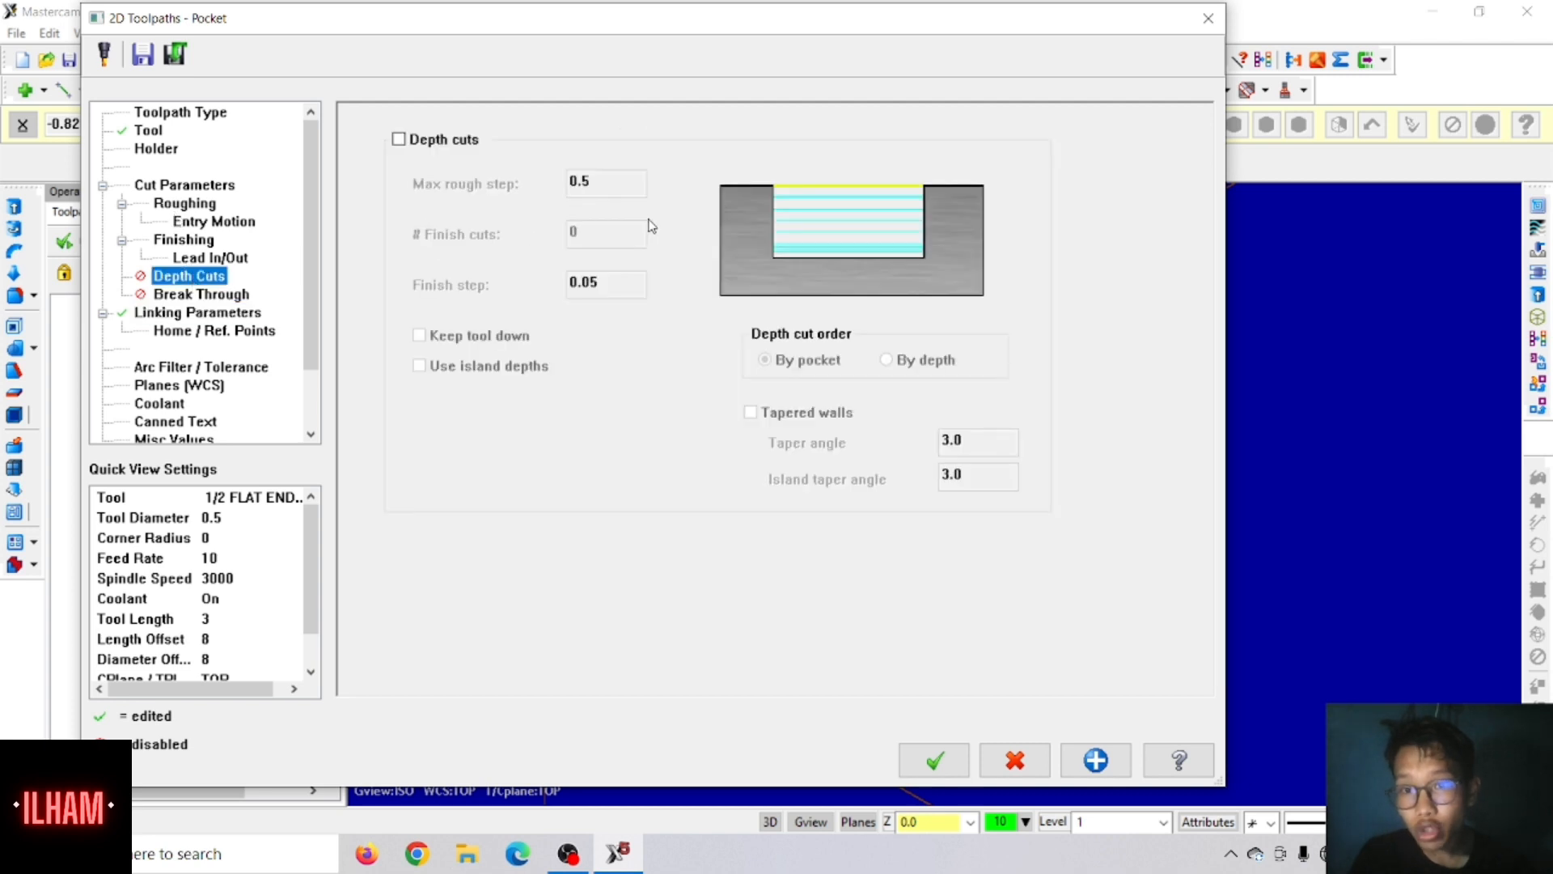
pyautogui.click(413, 140)
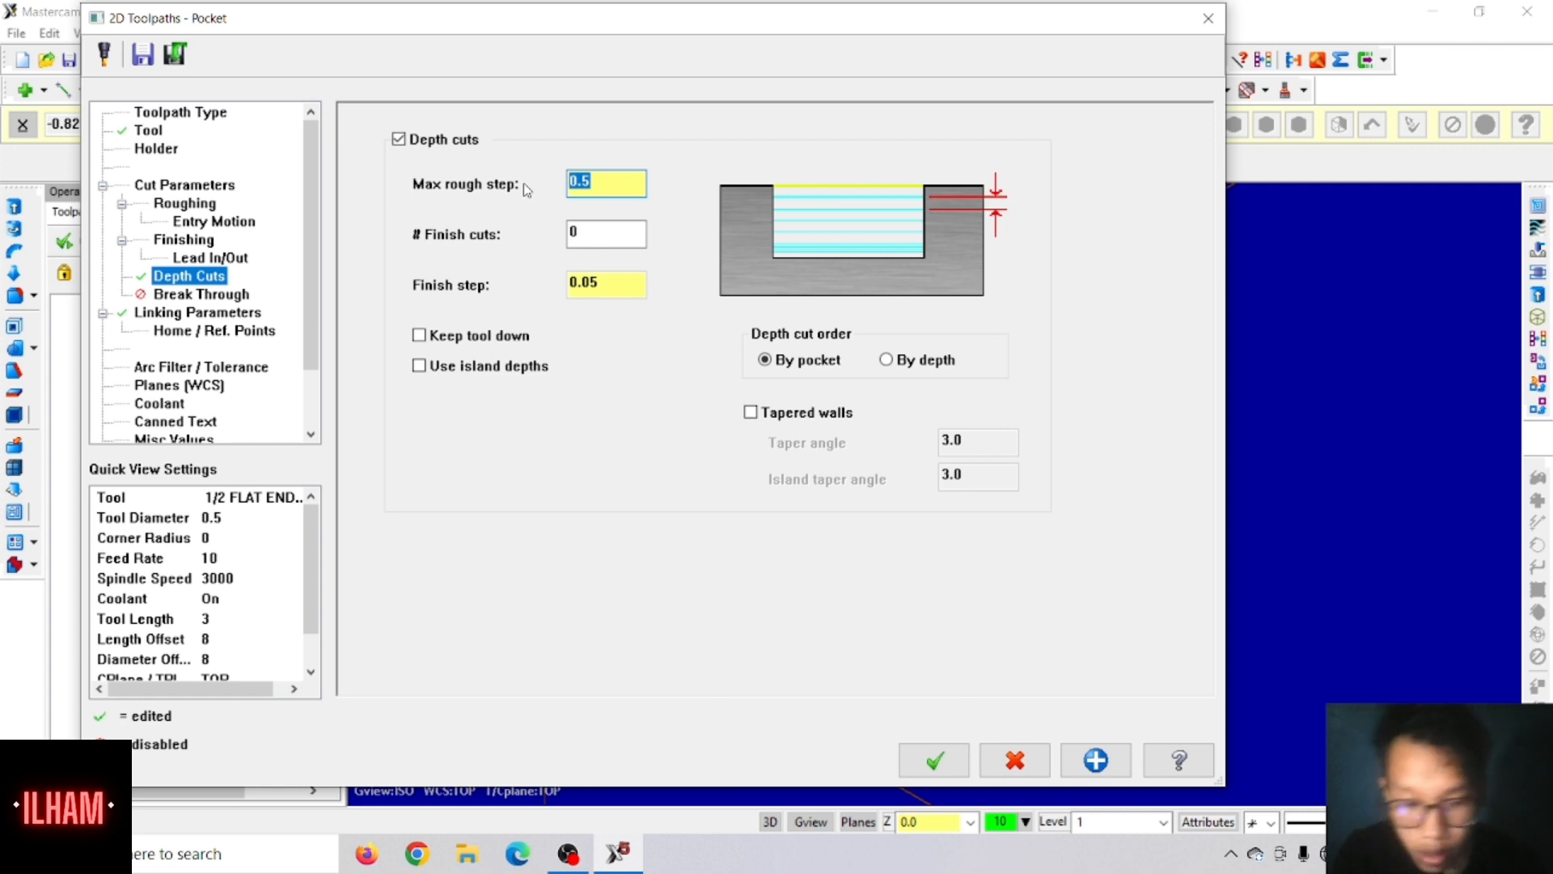
pyautogui.write('.125')
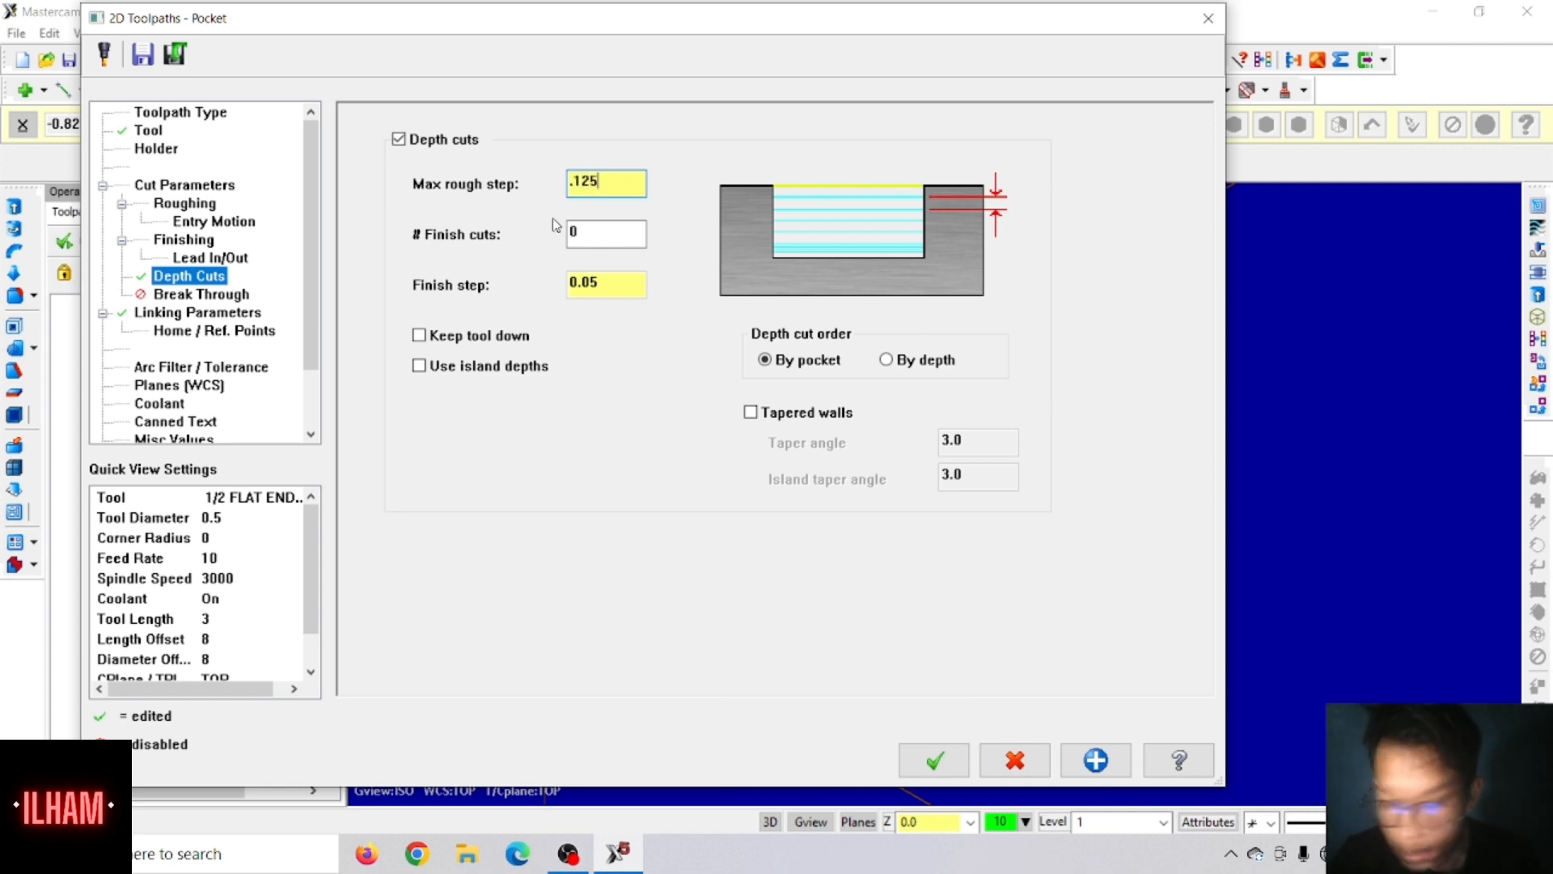
pyautogui.press('Return')
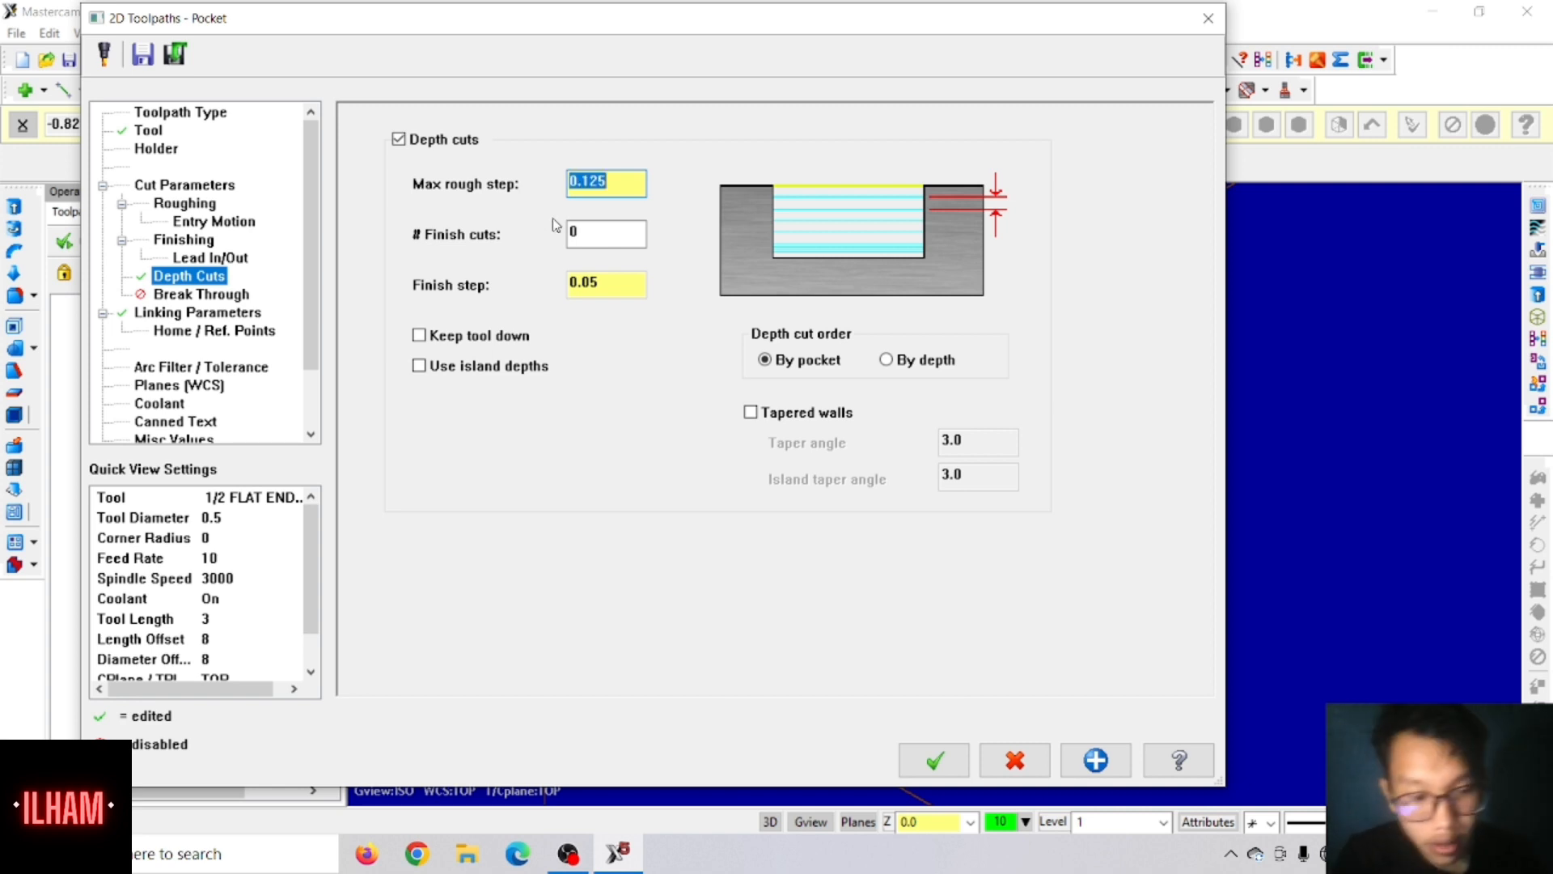
pyautogui.click(420, 336)
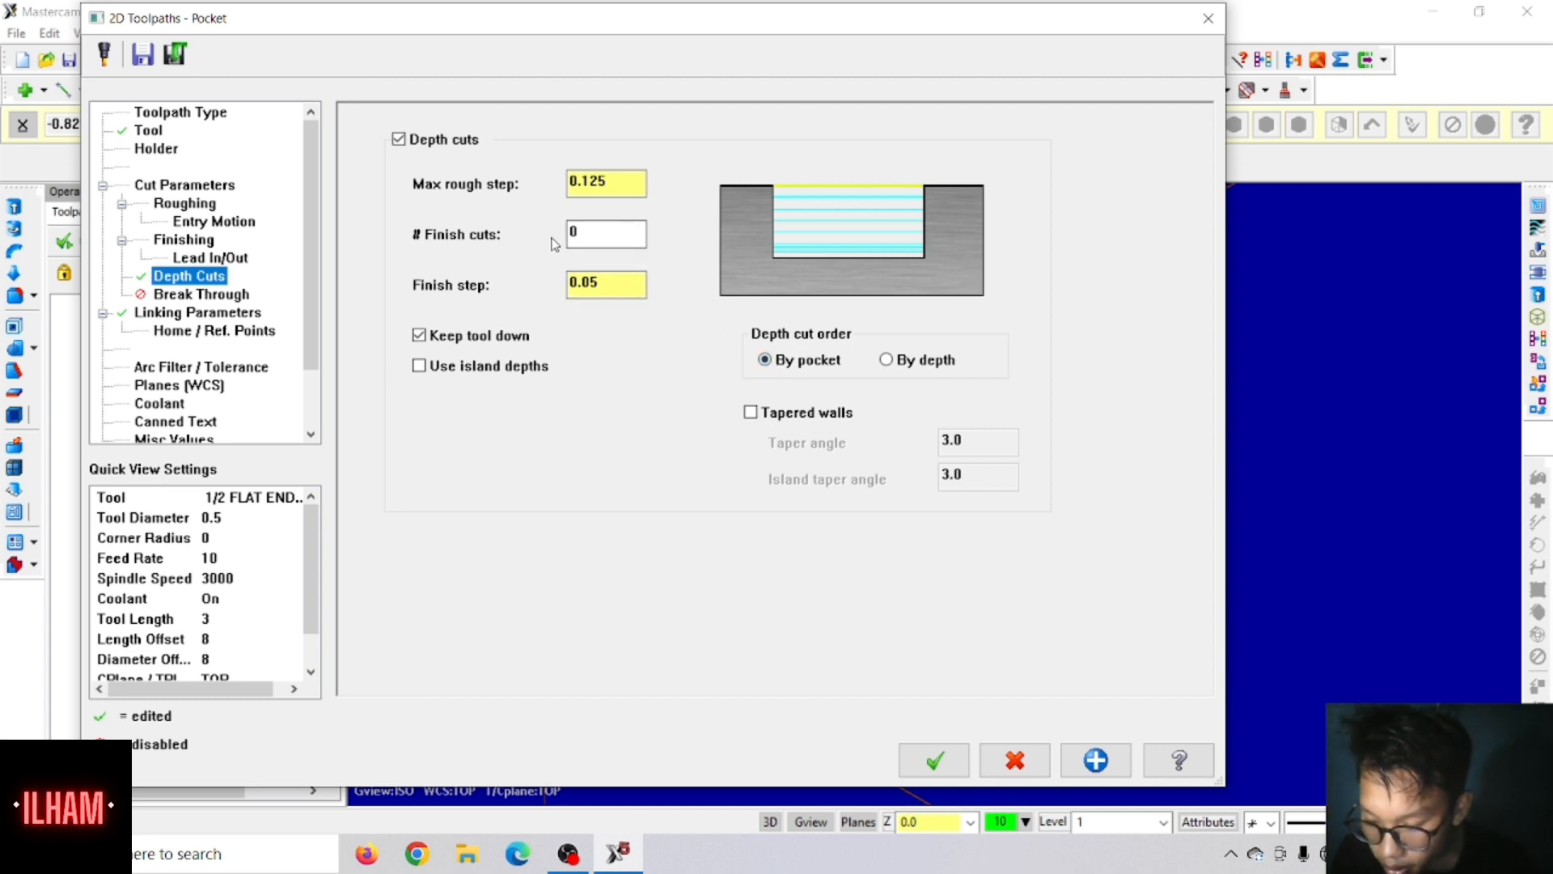
# Step: Set the roughing method to Constant Overlap Spiral and the entry motion to Ramp
pyautogui.click(179, 206)
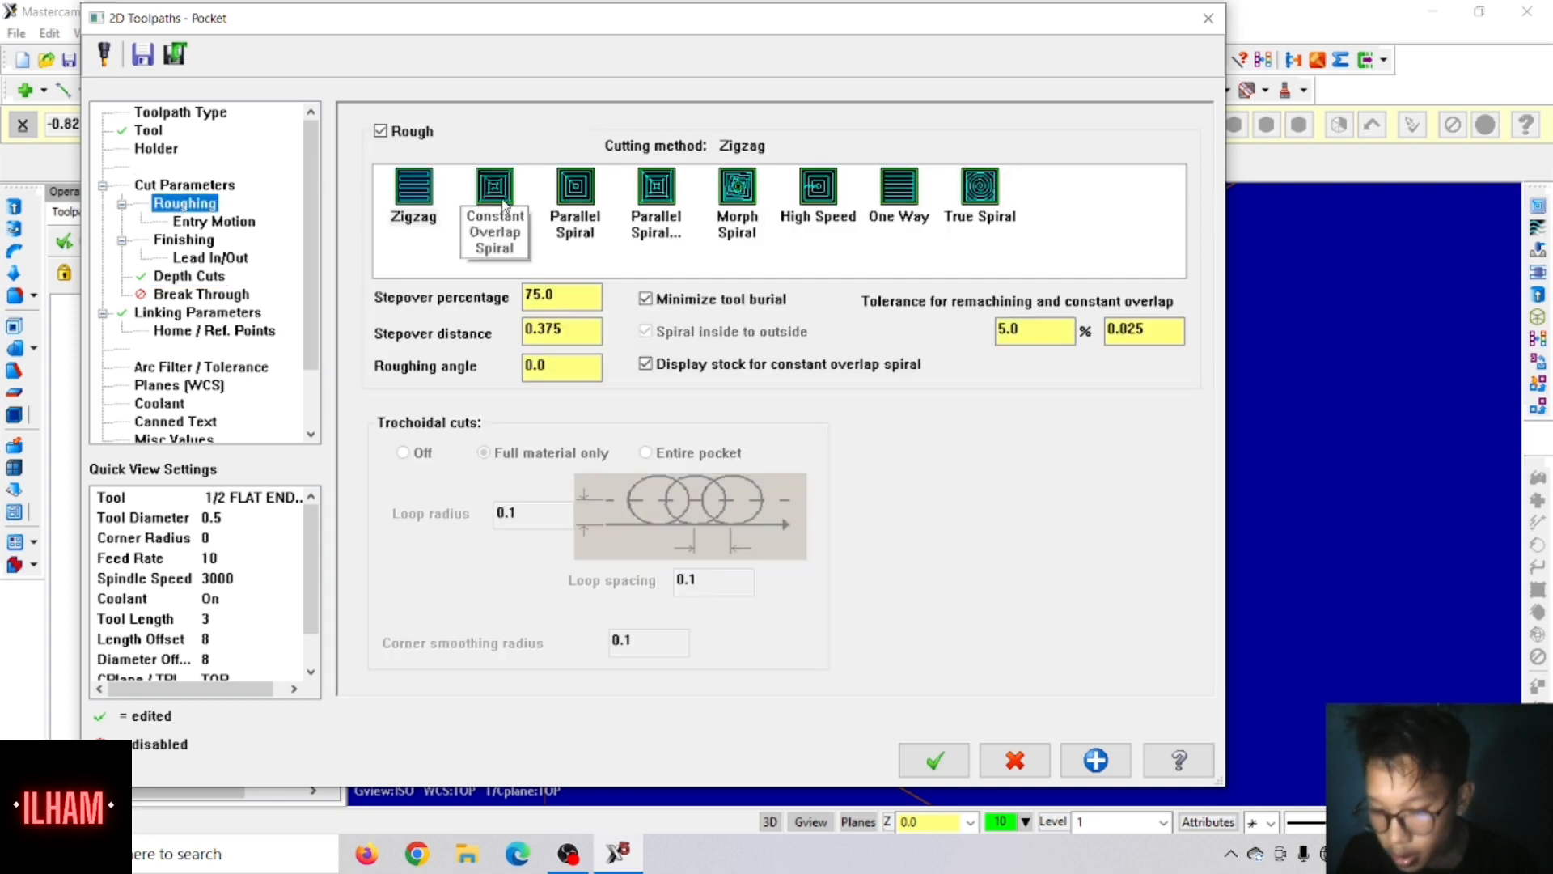
pyautogui.click(495, 194)
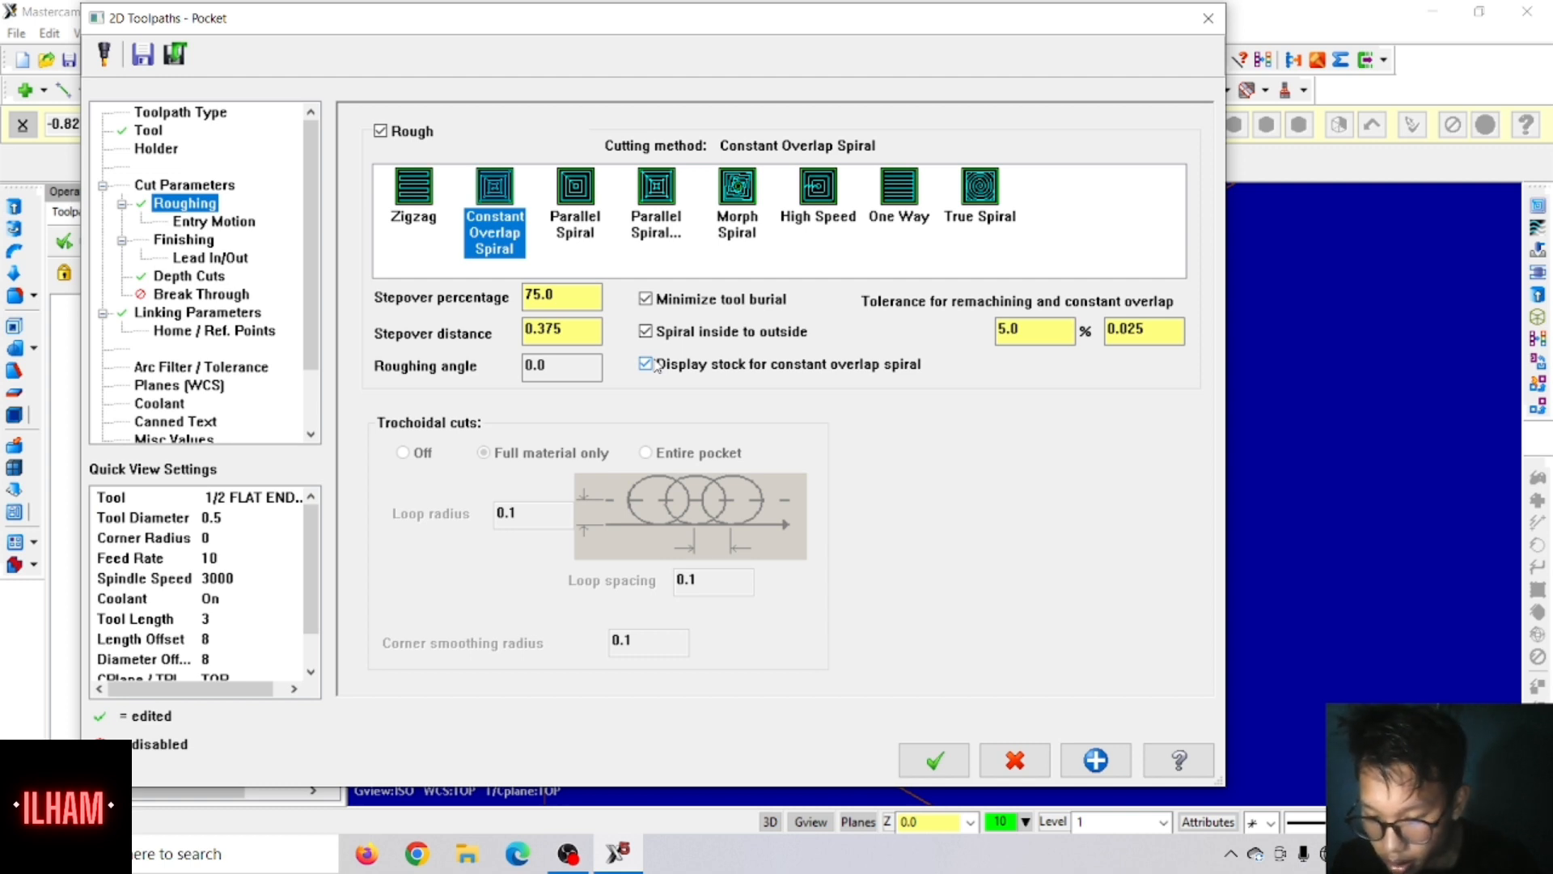
pyautogui.click(209, 222)
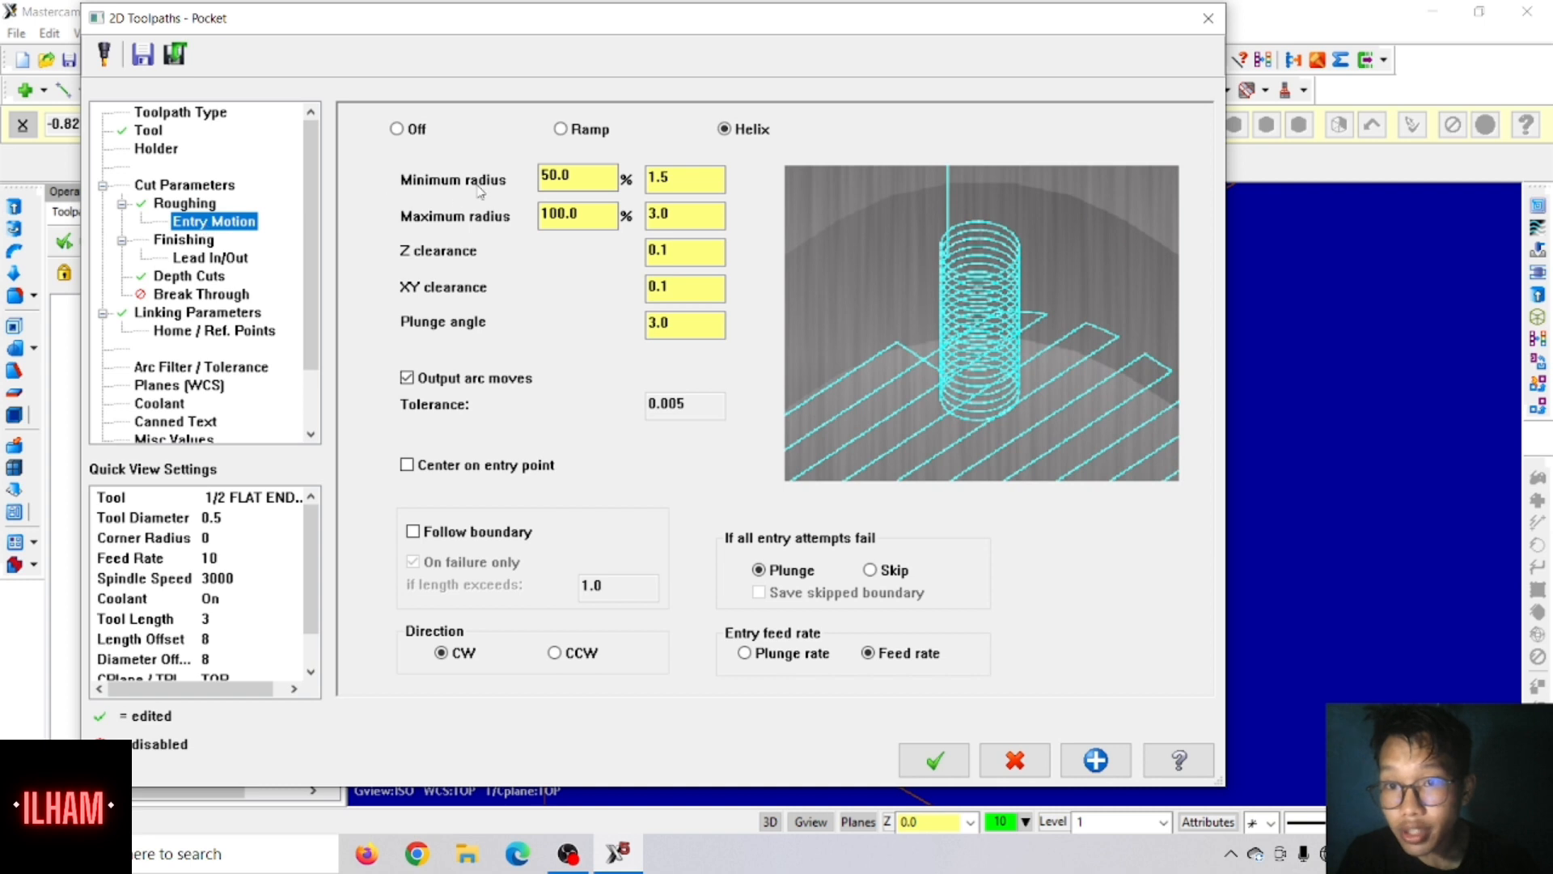
pyautogui.click(560, 129)
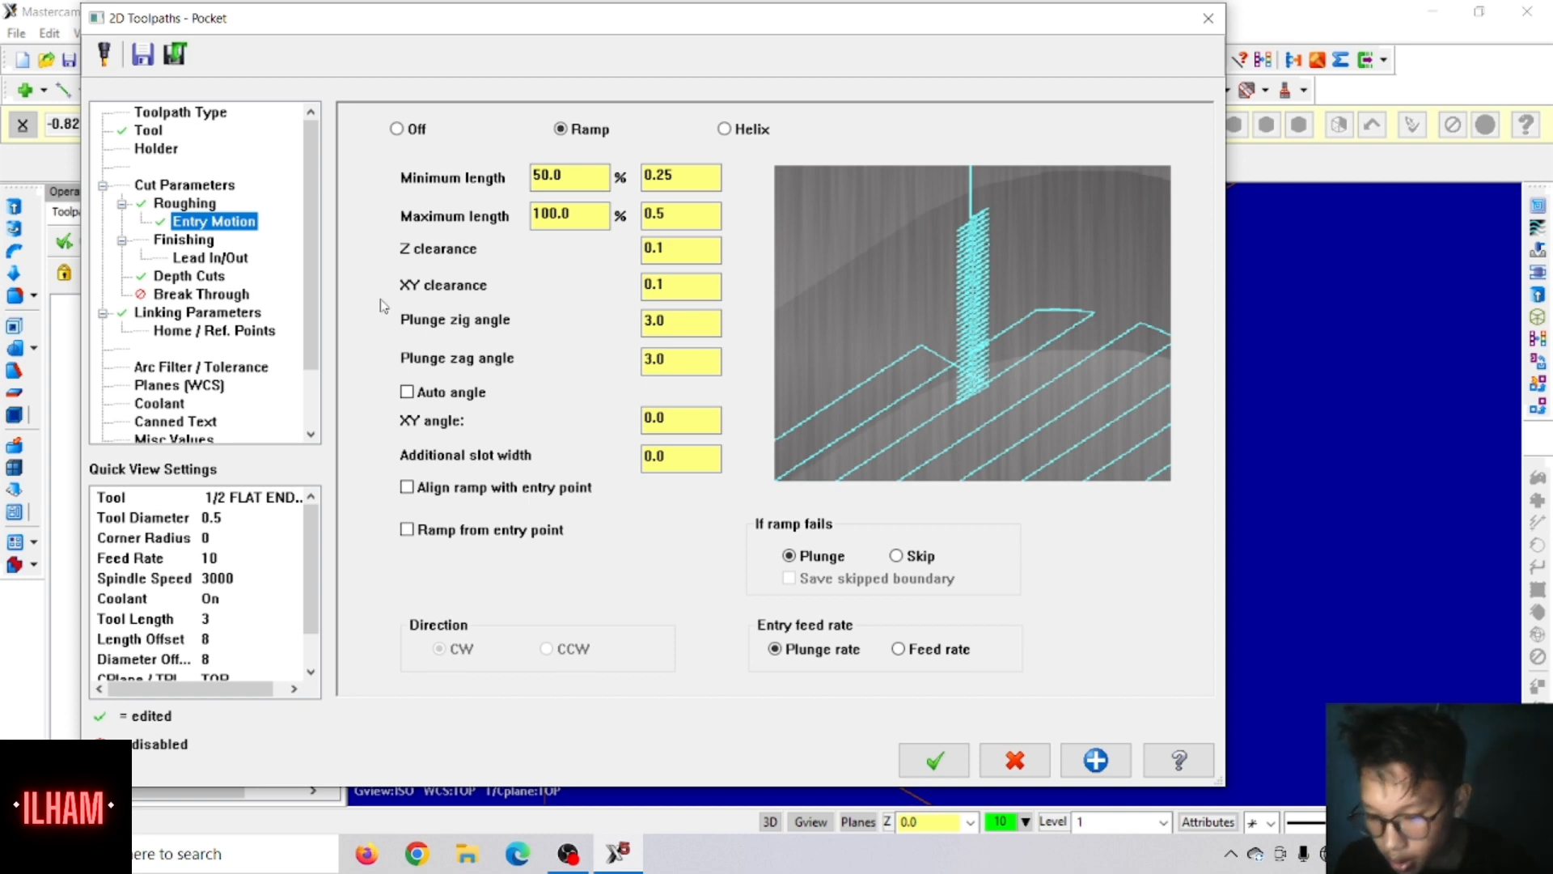
# Step: Set the finish pass spacing to 0.015, finish only at final depth, disable finishing after roughing all pockets, and keep the tool down
pyautogui.click(153, 243)
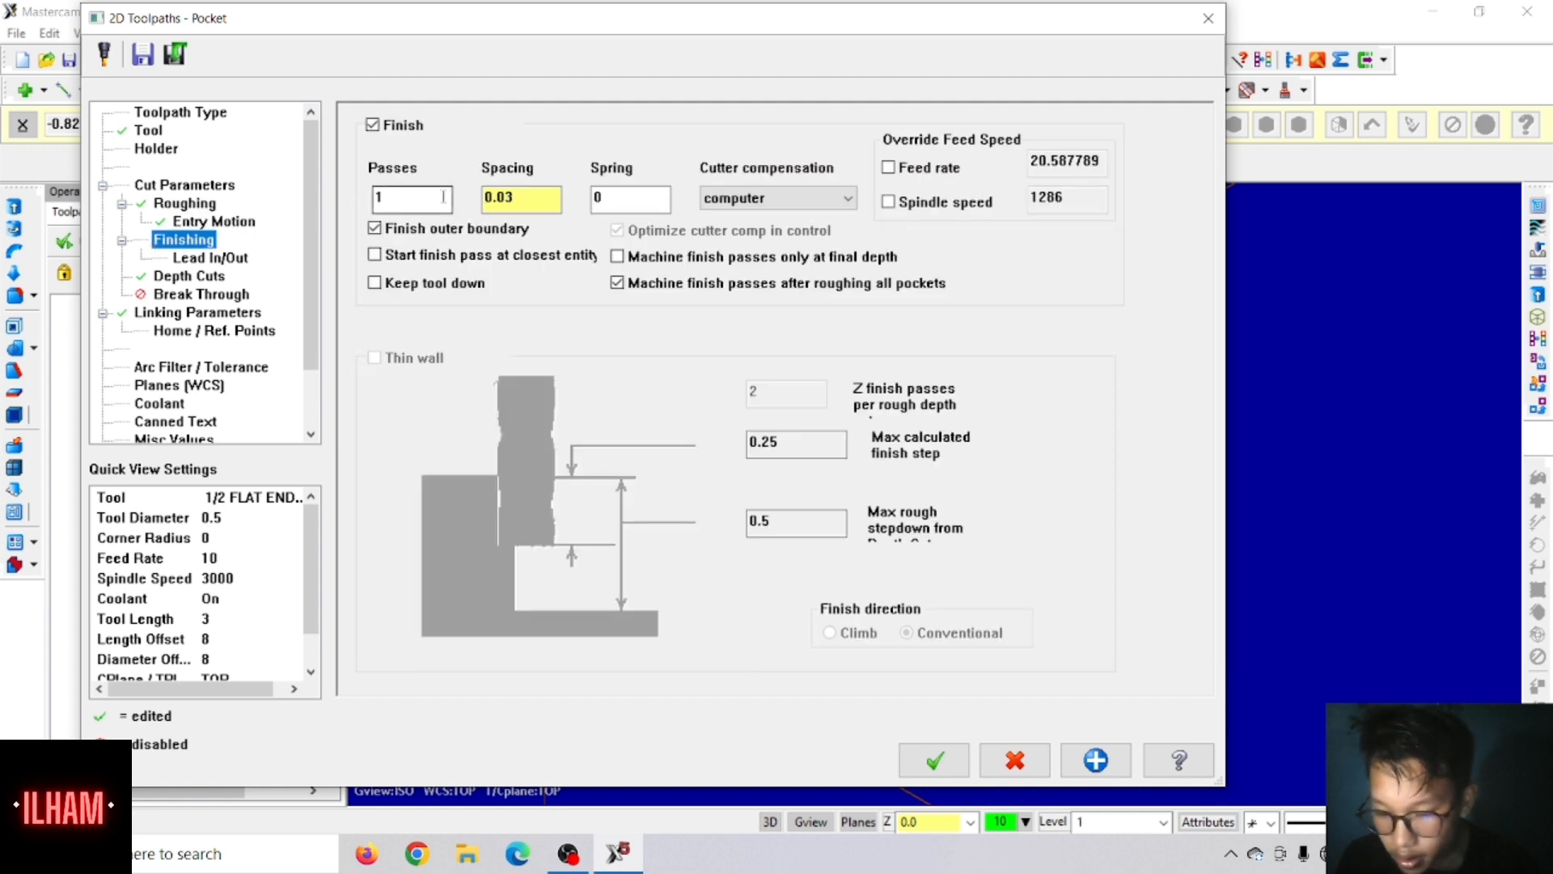
pyautogui.click(533, 197)
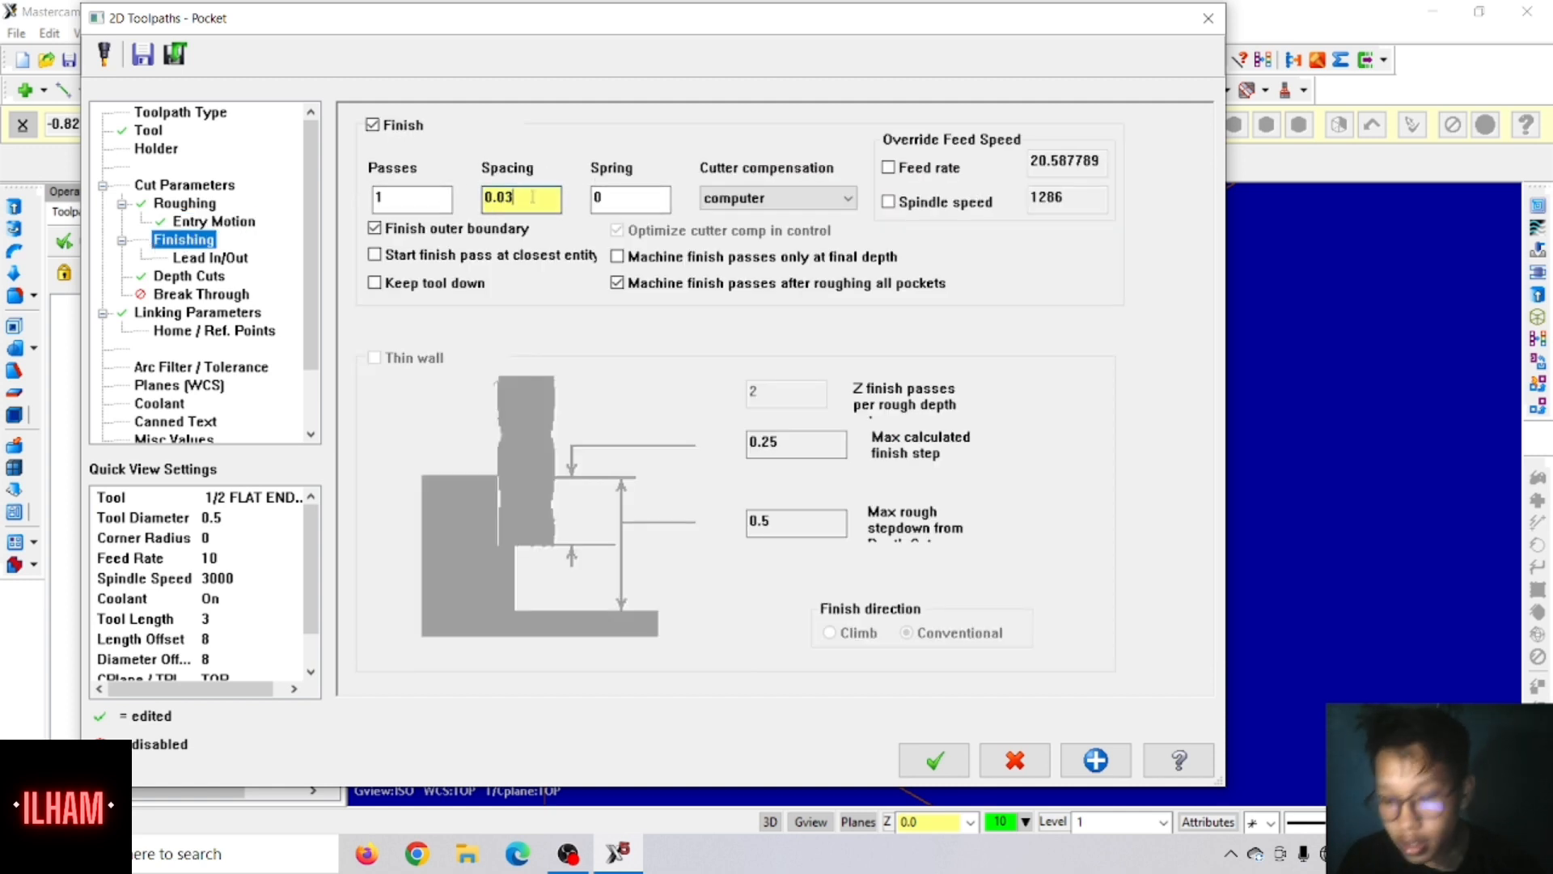
pyautogui.doubleClick(534, 197)
pyautogui.write('.0')
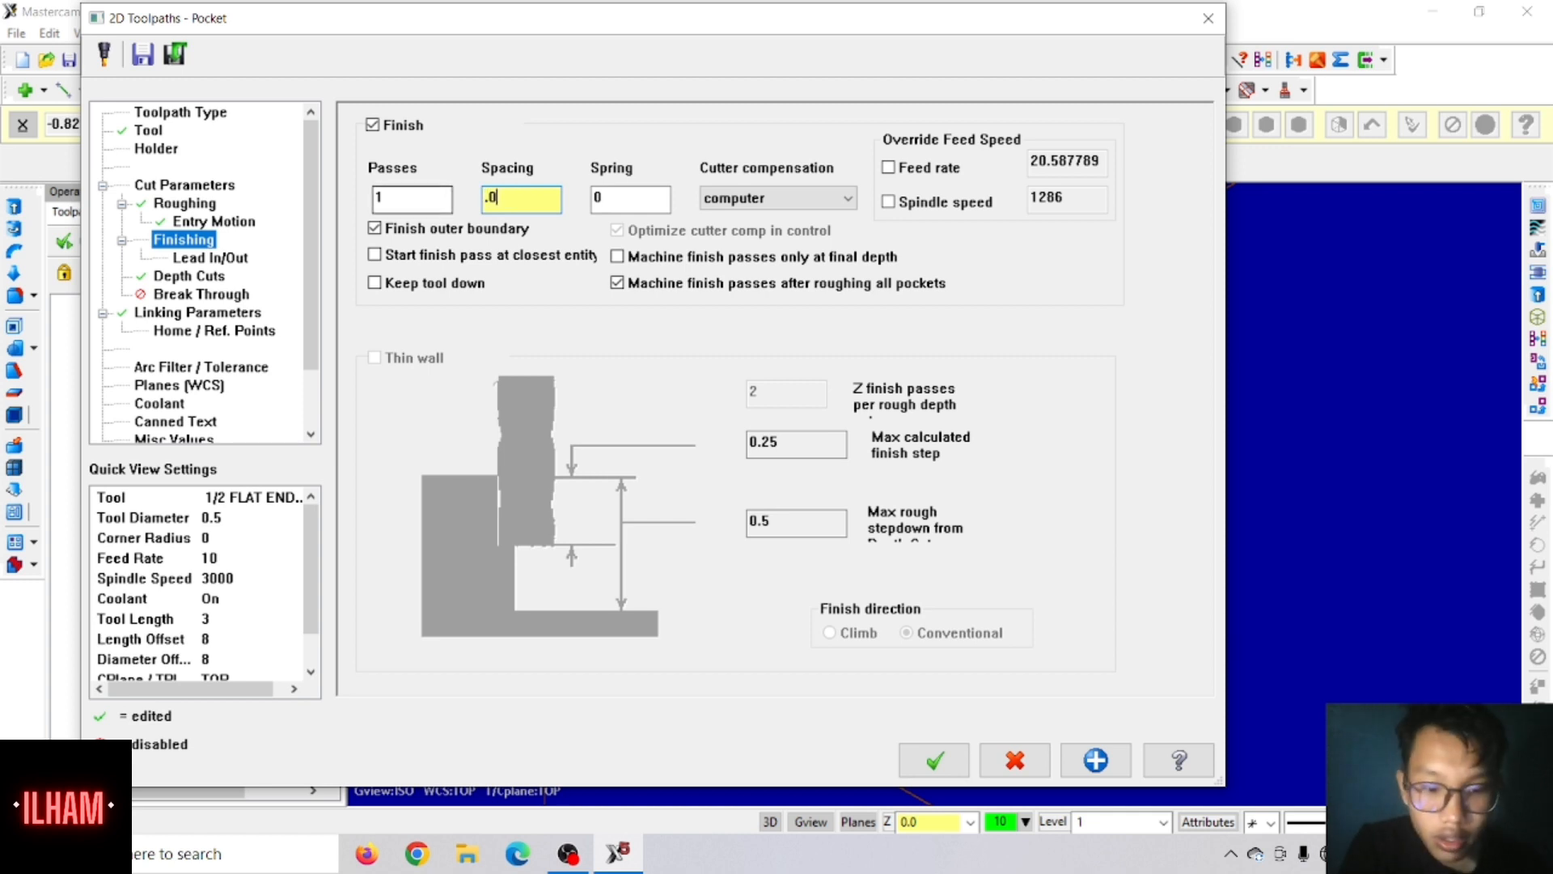
pyautogui.write('15')
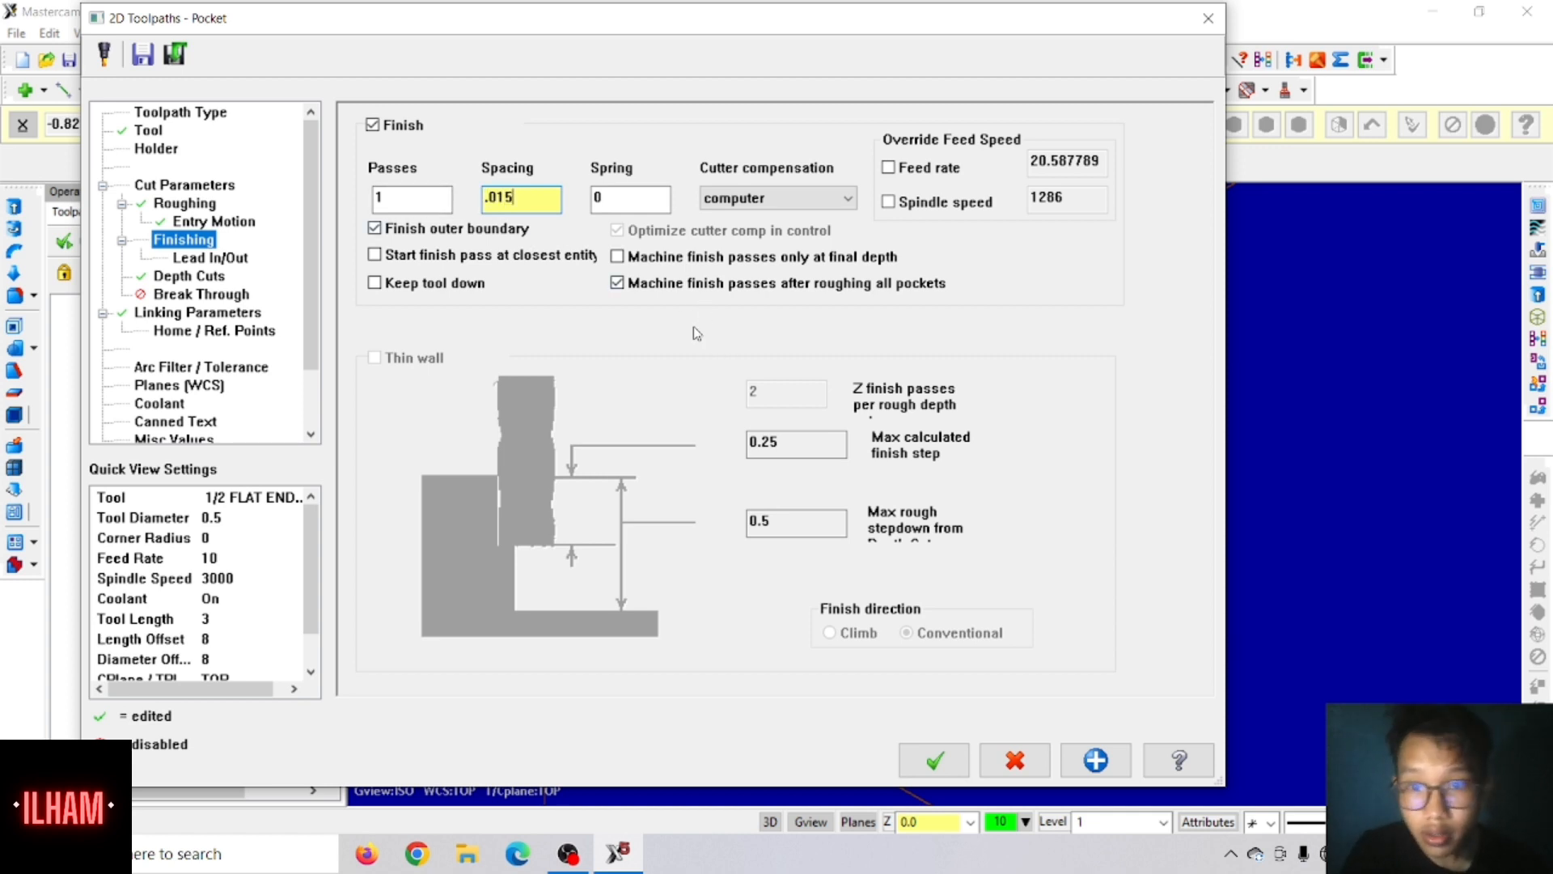
pyautogui.click(617, 258)
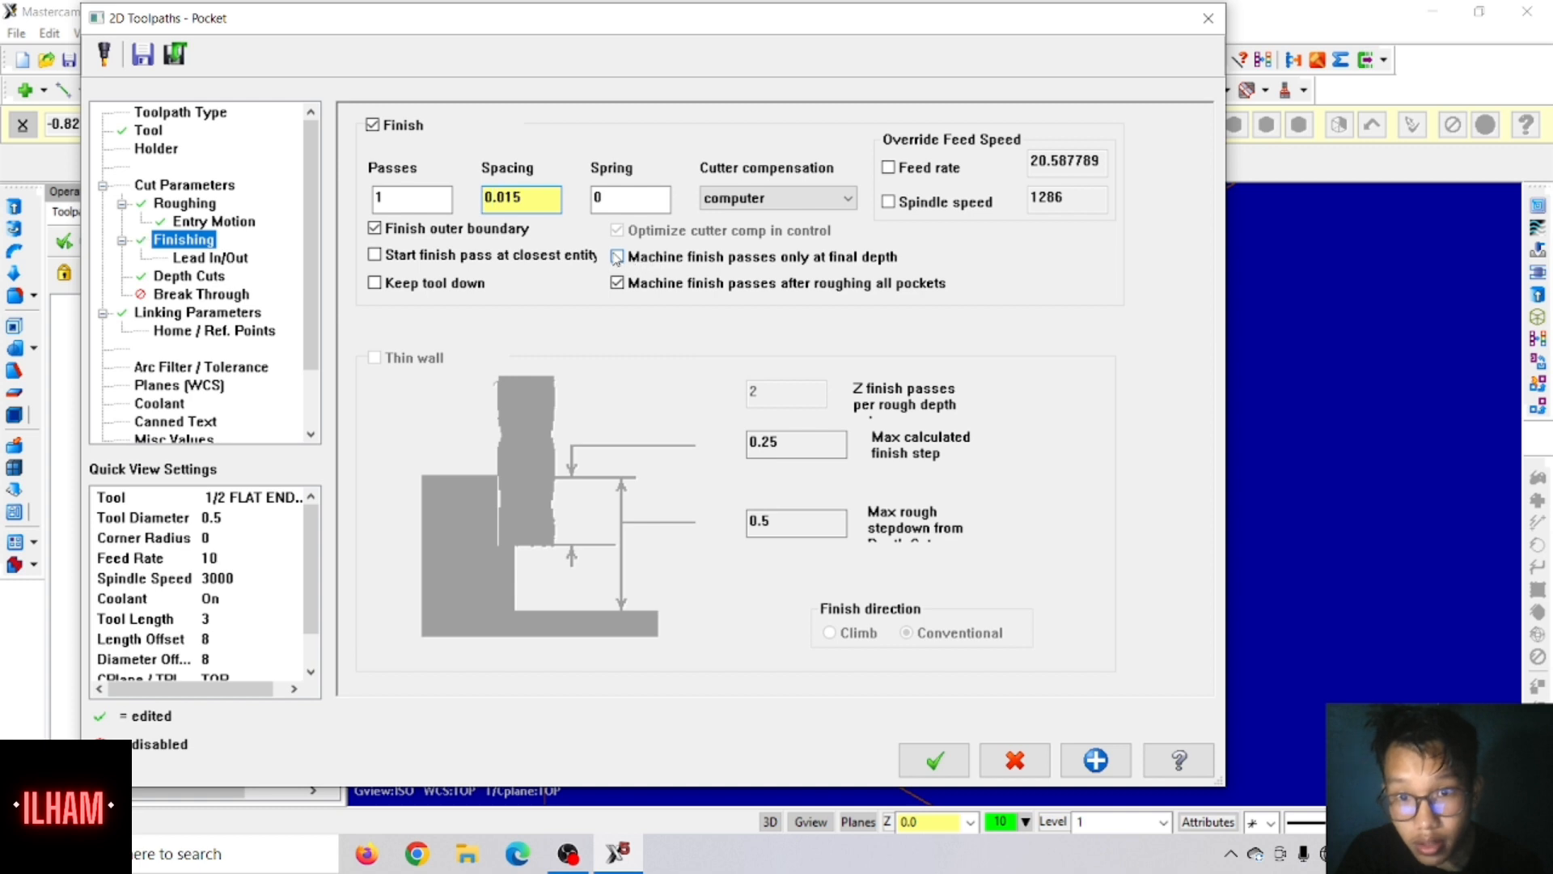
pyautogui.click(617, 285)
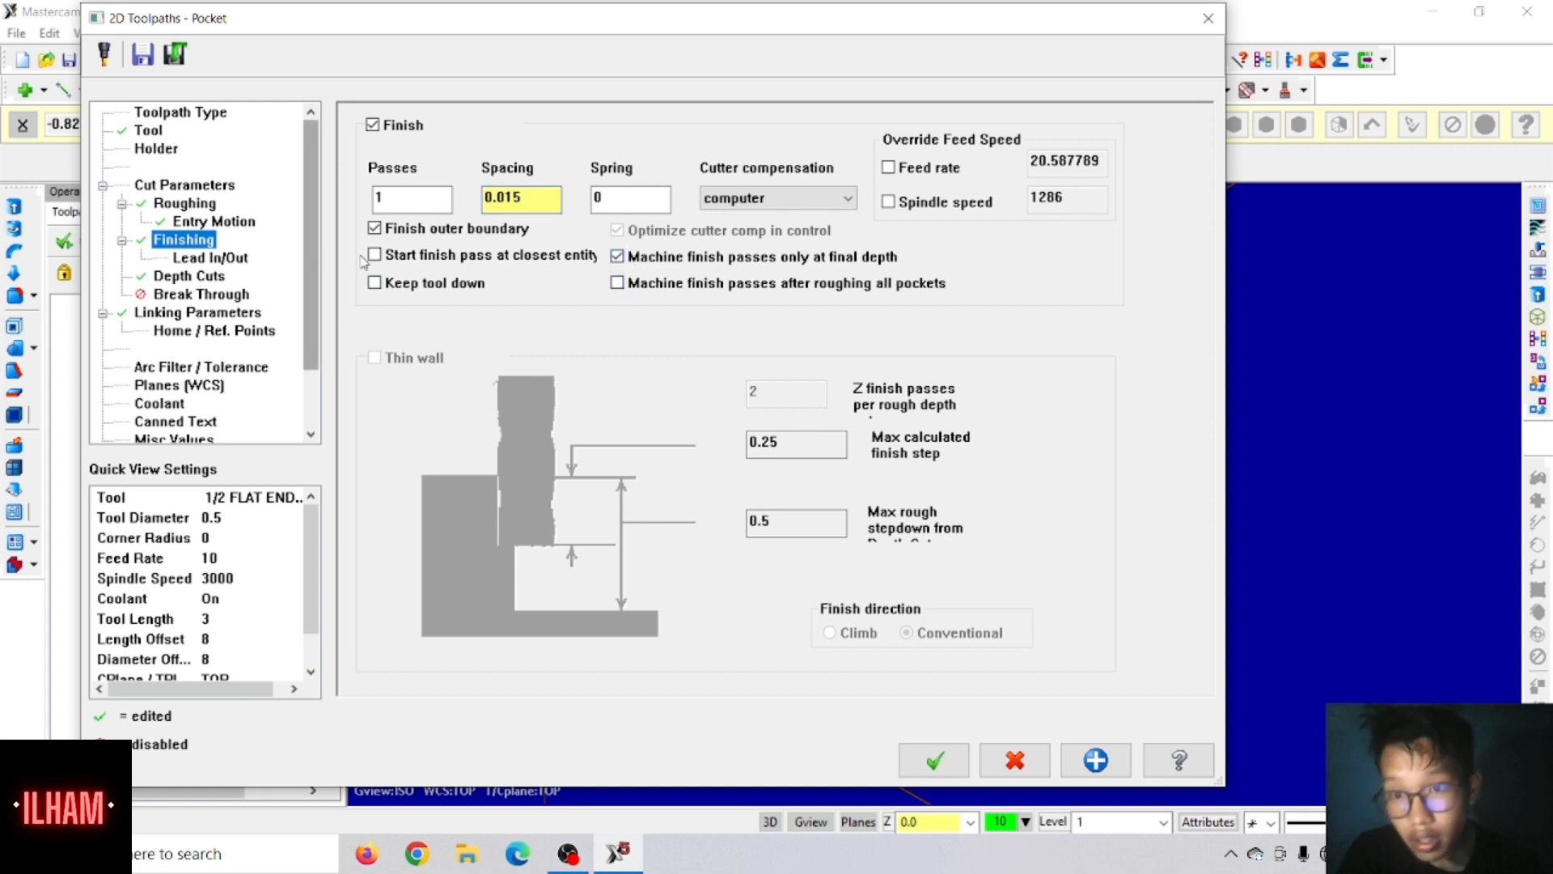
pyautogui.click(374, 283)
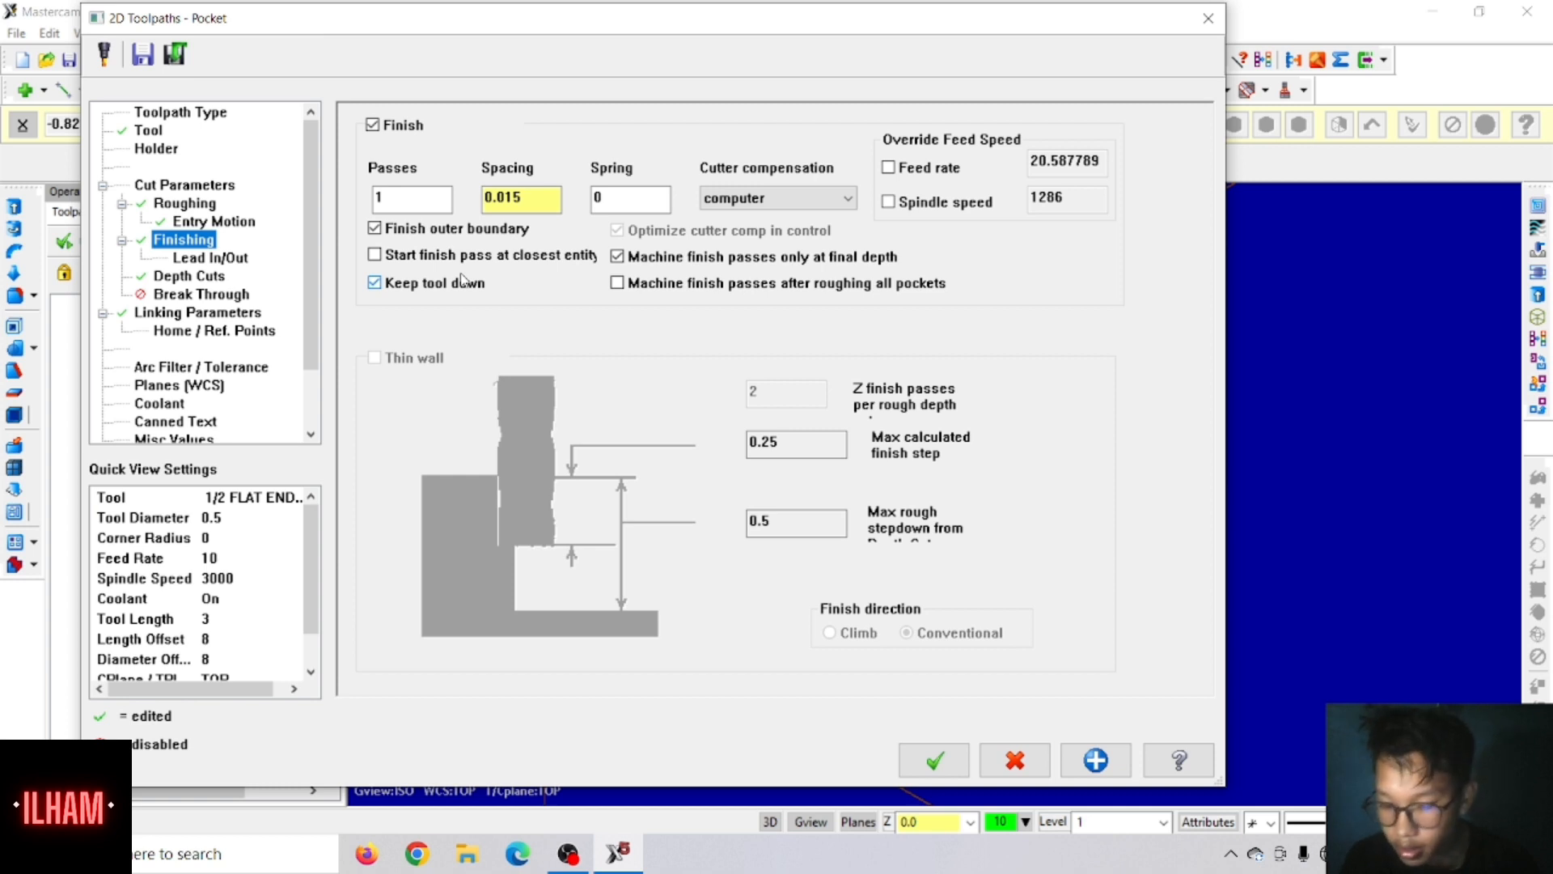
# Step: Change the pocket type from Facing to Standard in the cut parameters and generate the triangular pocket toolpath
pyautogui.click(208, 257)
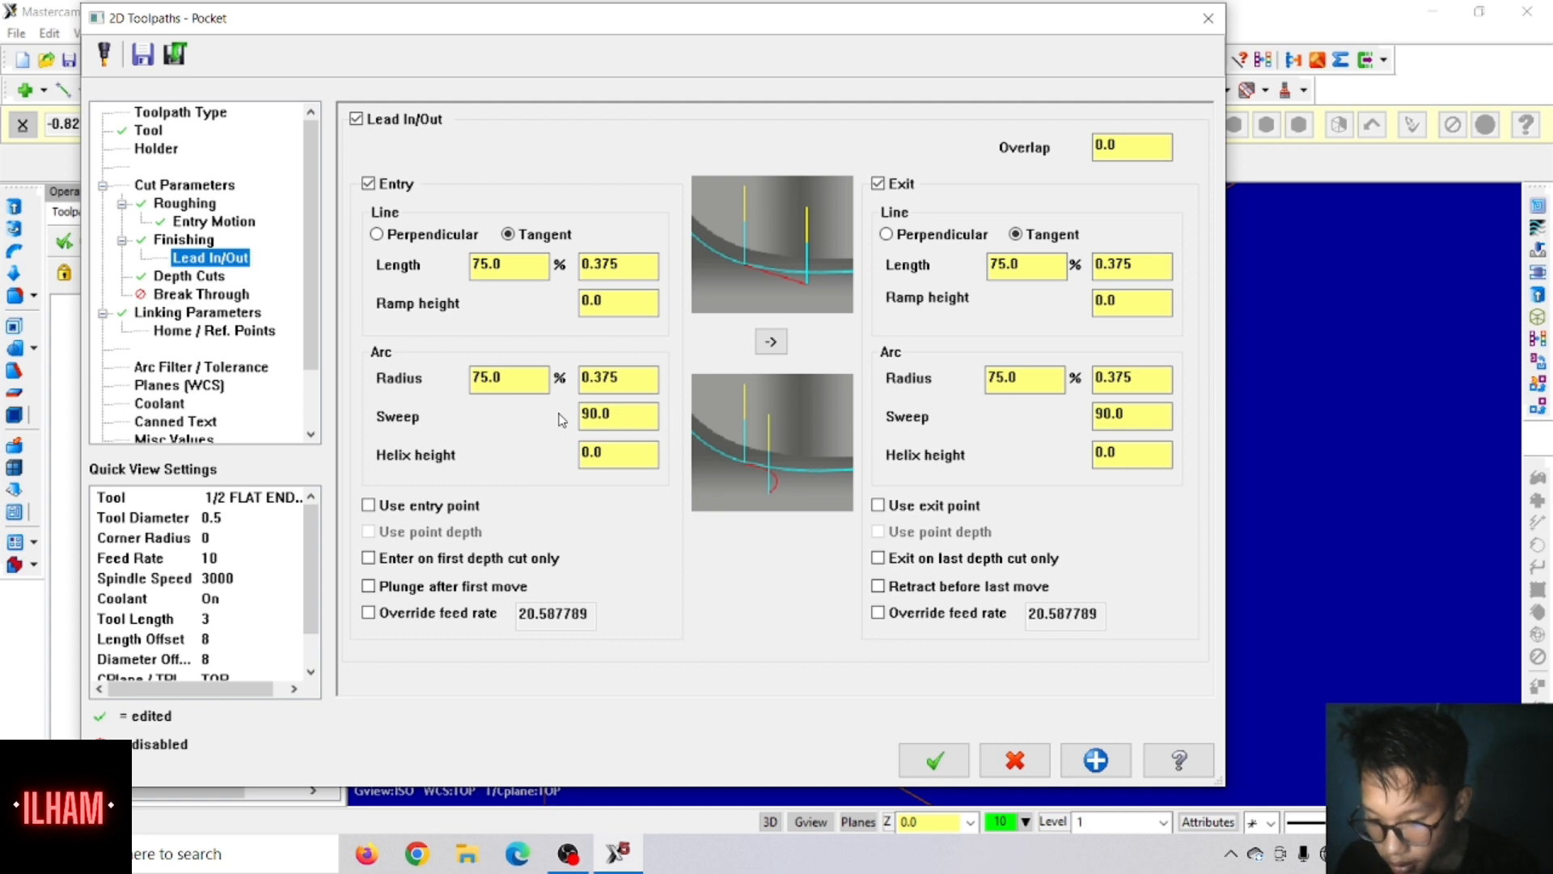
pyautogui.click(166, 186)
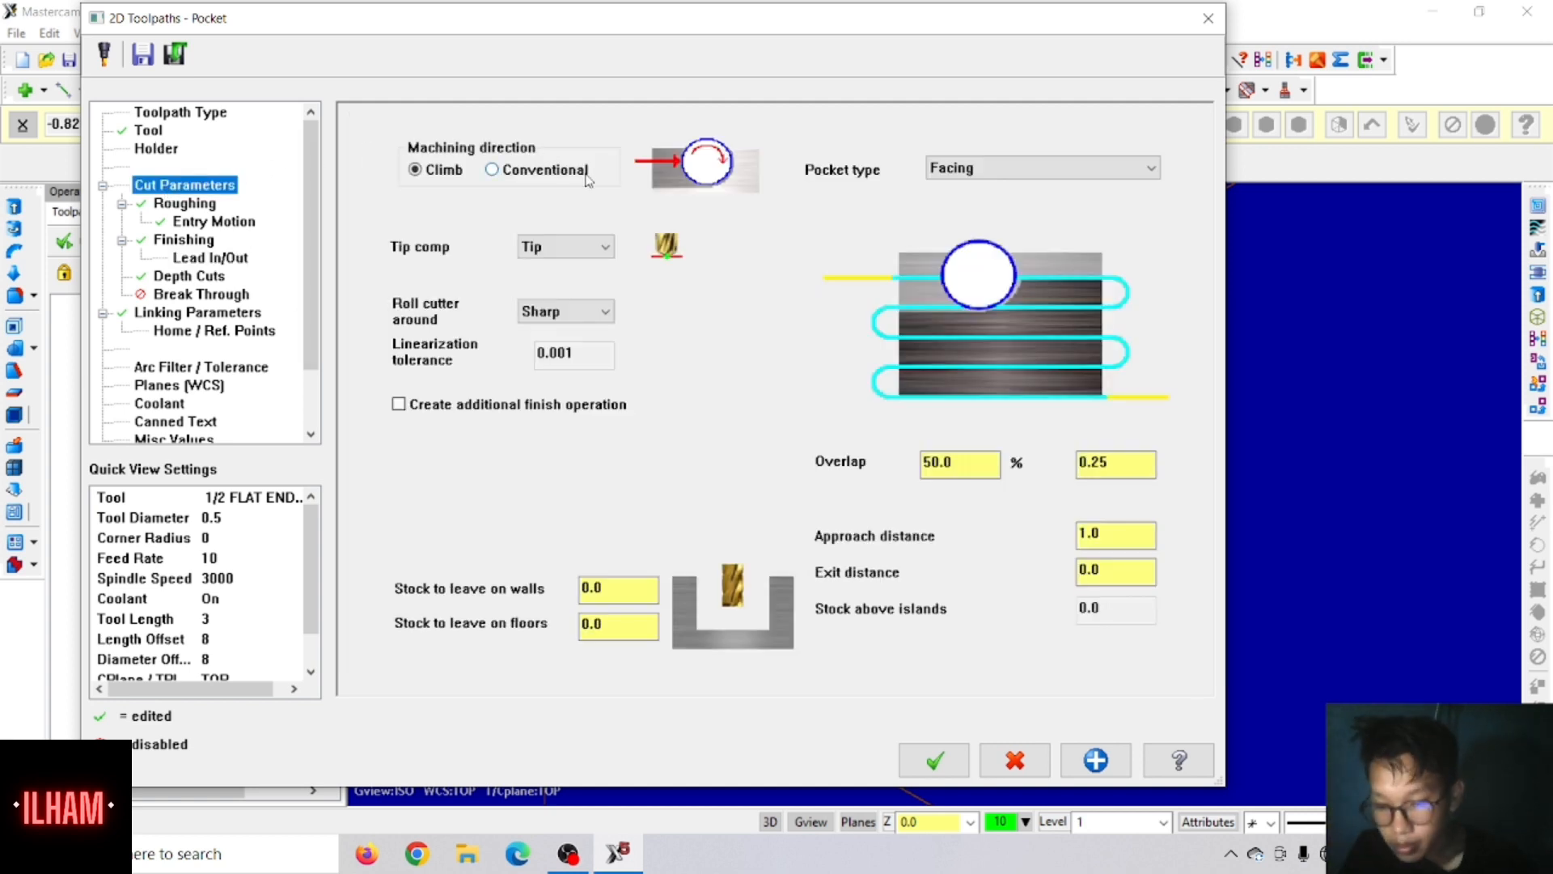
pyautogui.click(975, 166)
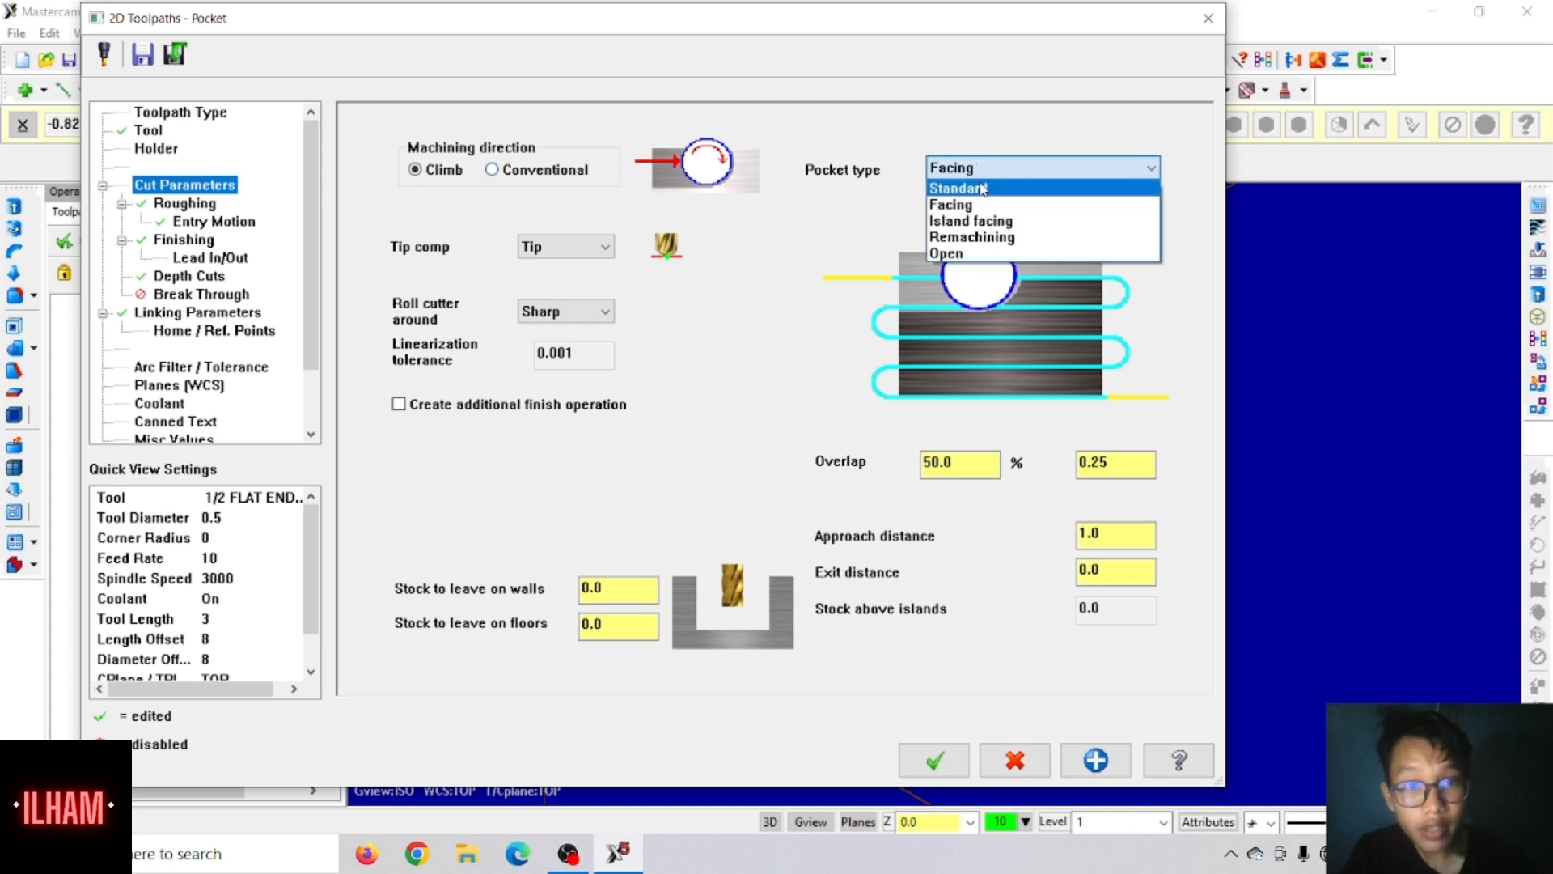
pyautogui.click(979, 189)
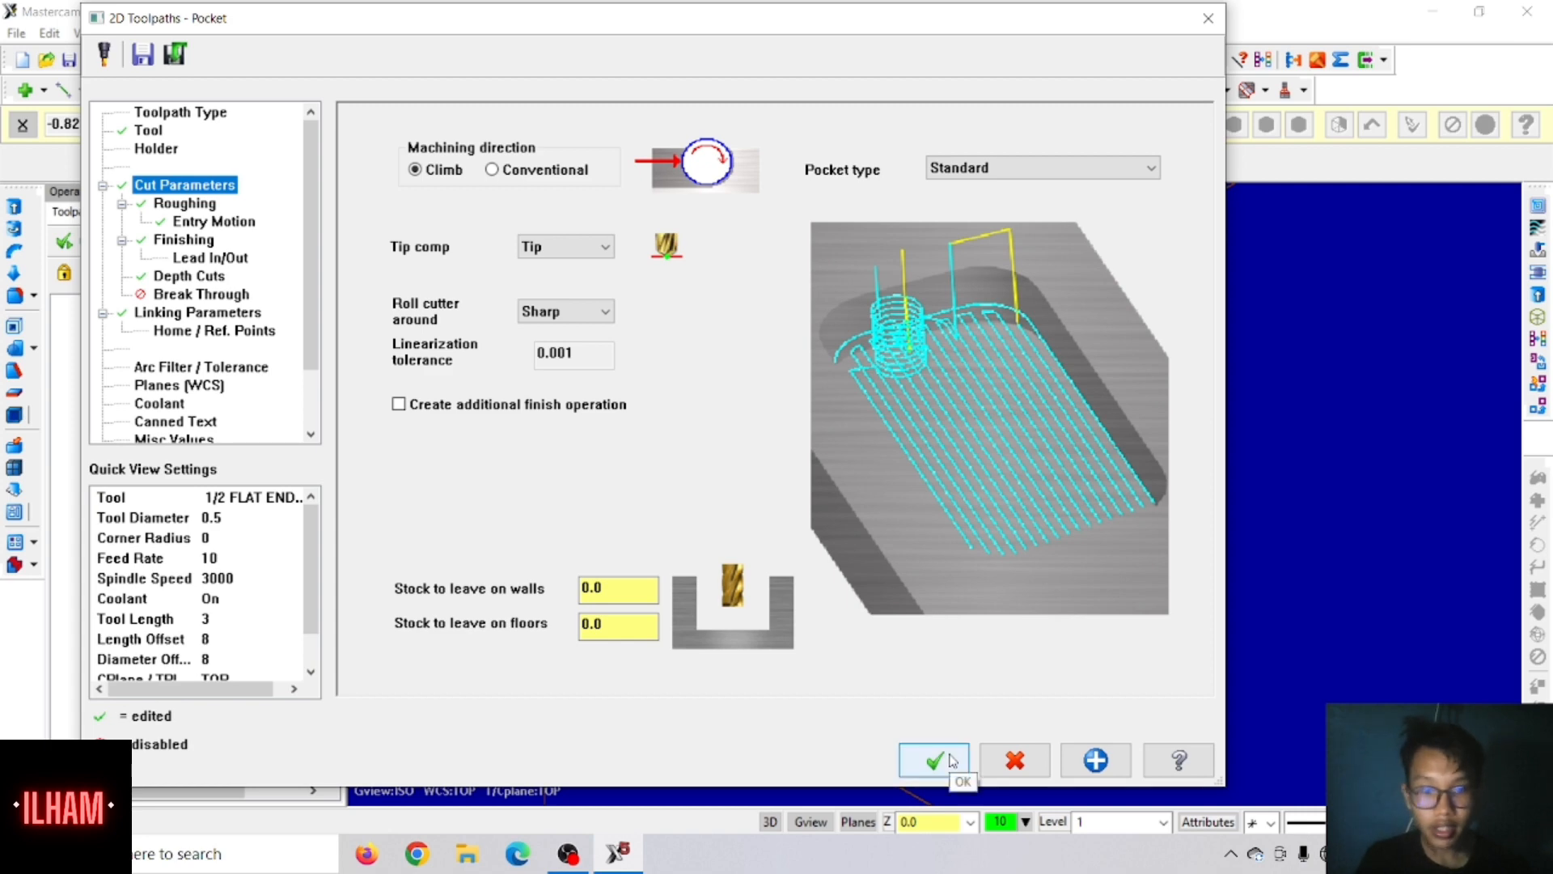
pyautogui.click(935, 761)
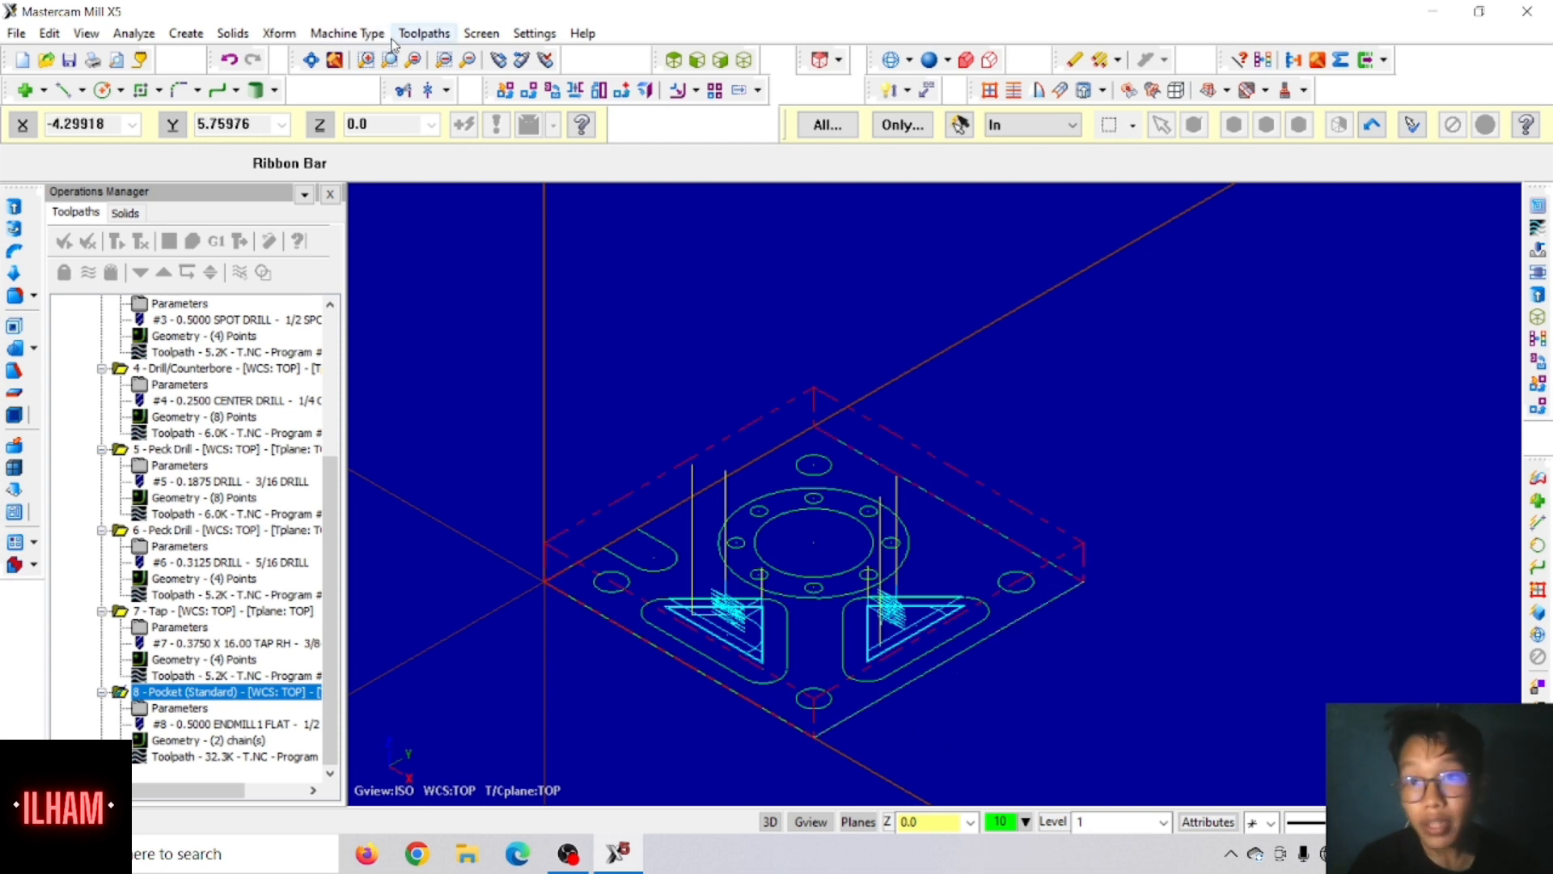
# Step: Start a Circle Mill toolpath and select the inner of the plate's two large central circles as its entity
pyautogui.click(423, 34)
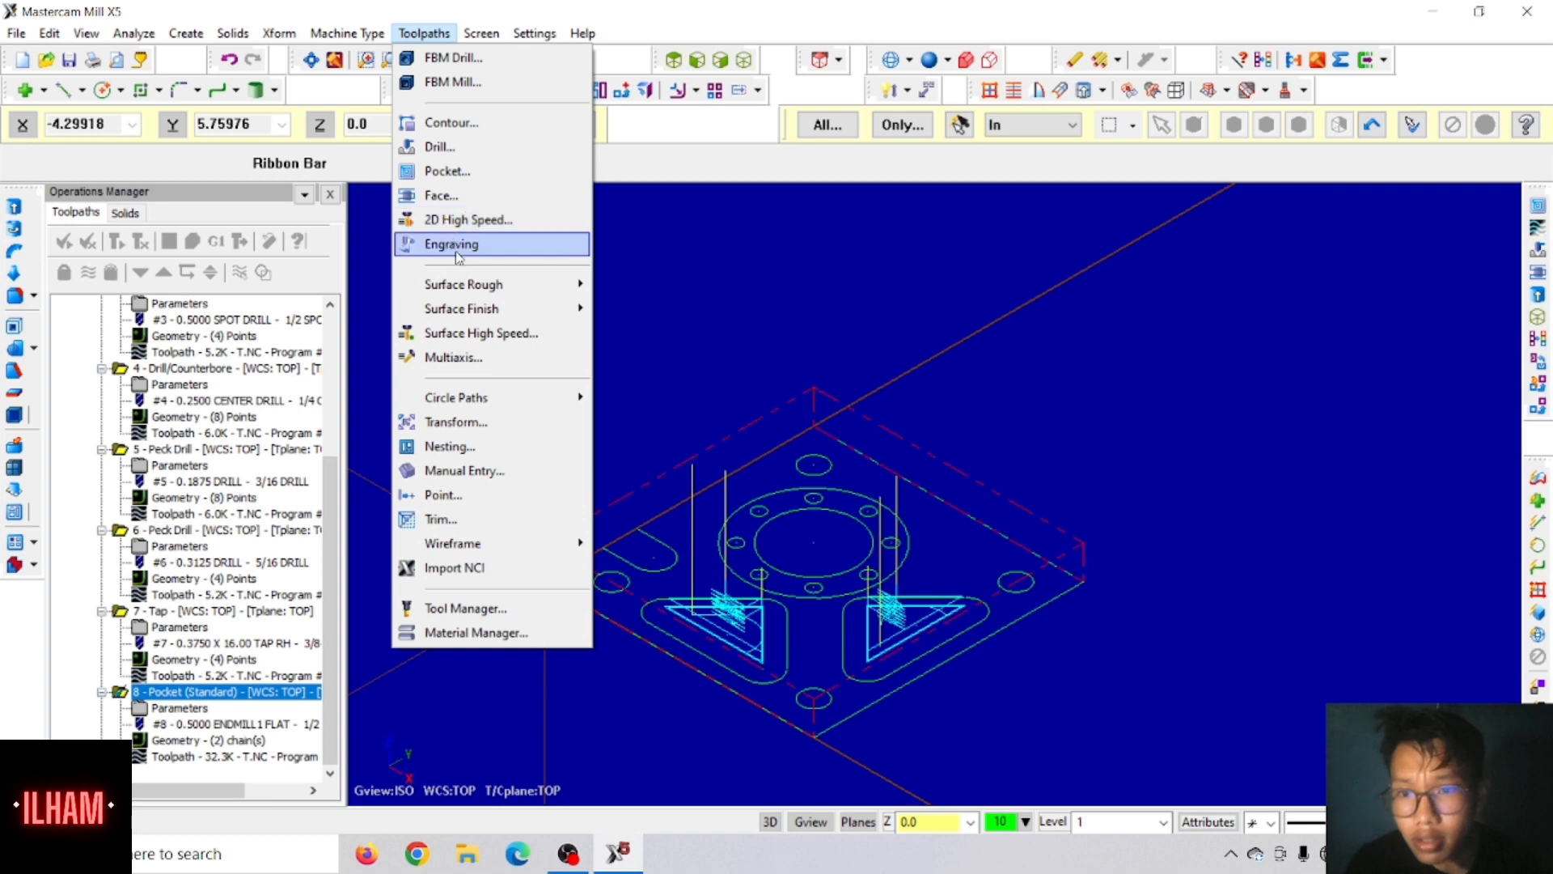
pyautogui.moveTo(481, 312)
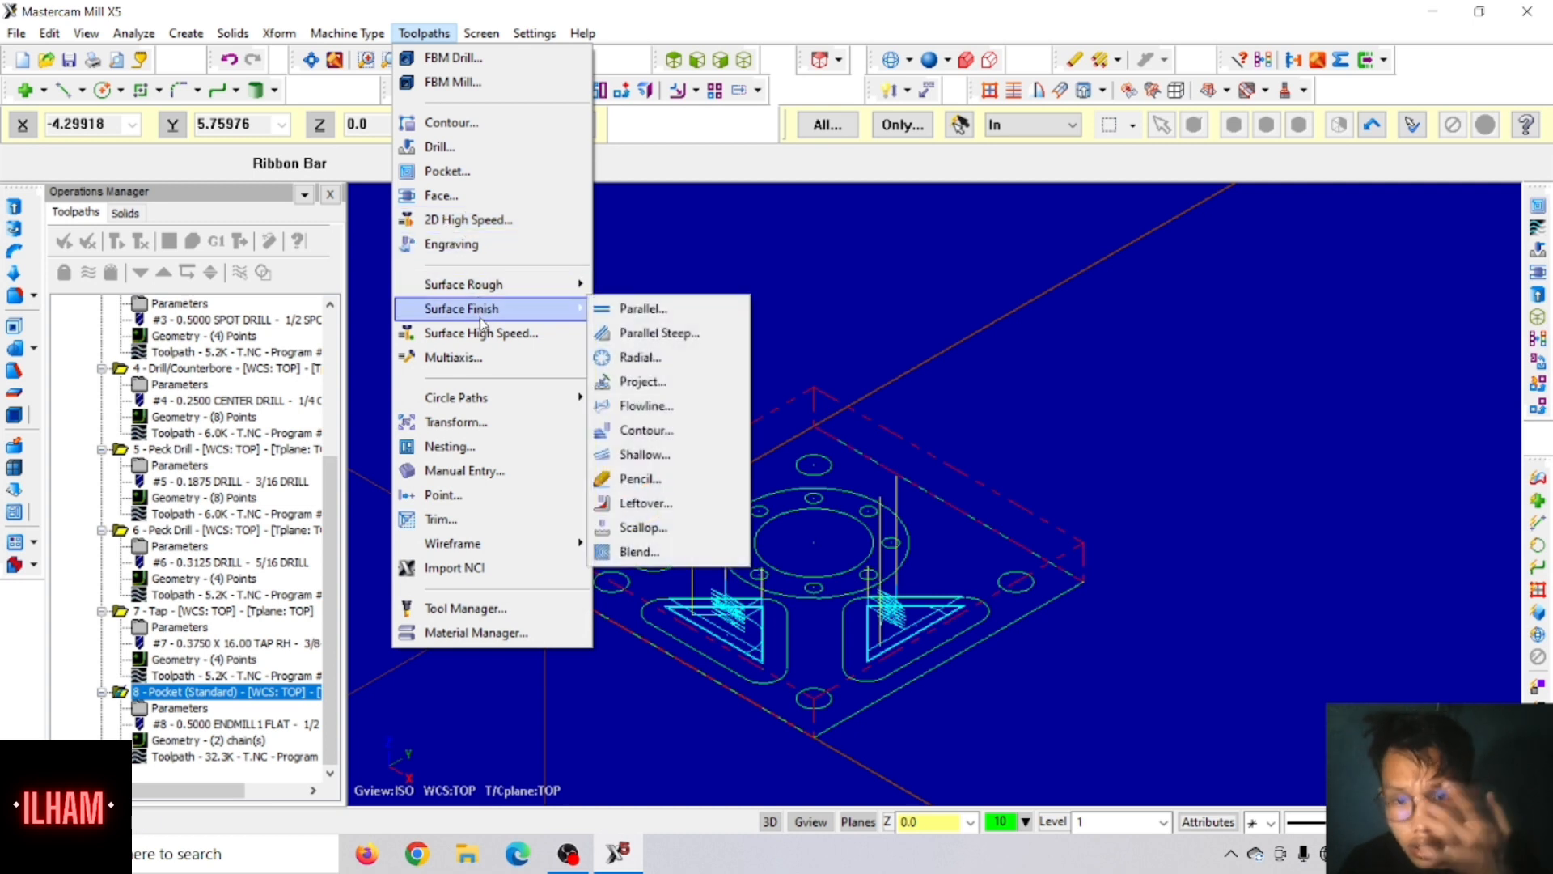
pyautogui.moveTo(447, 399)
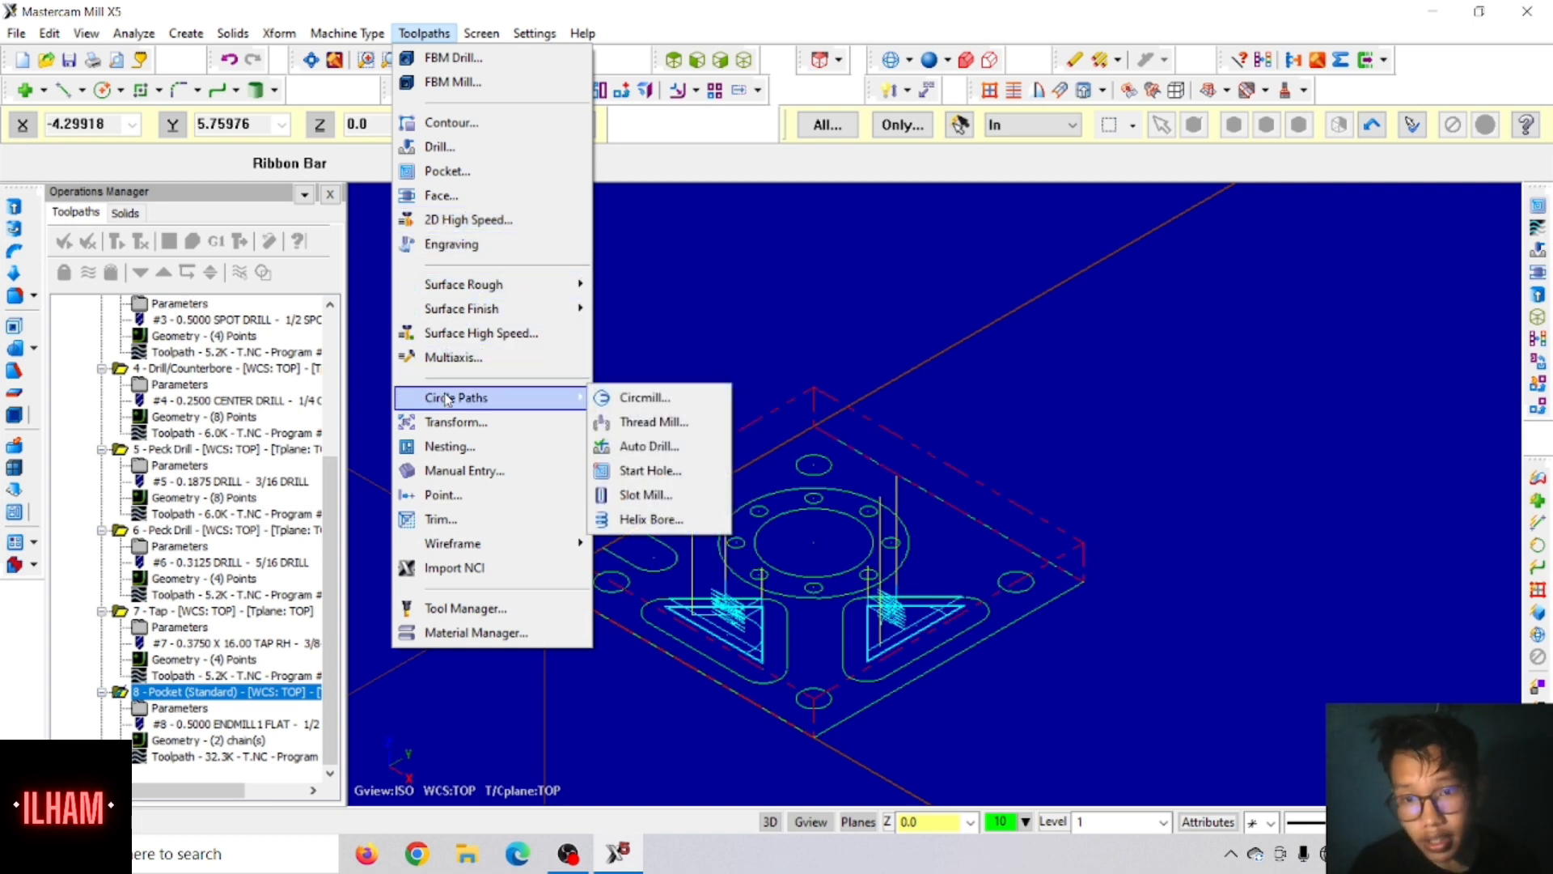
pyautogui.click(619, 398)
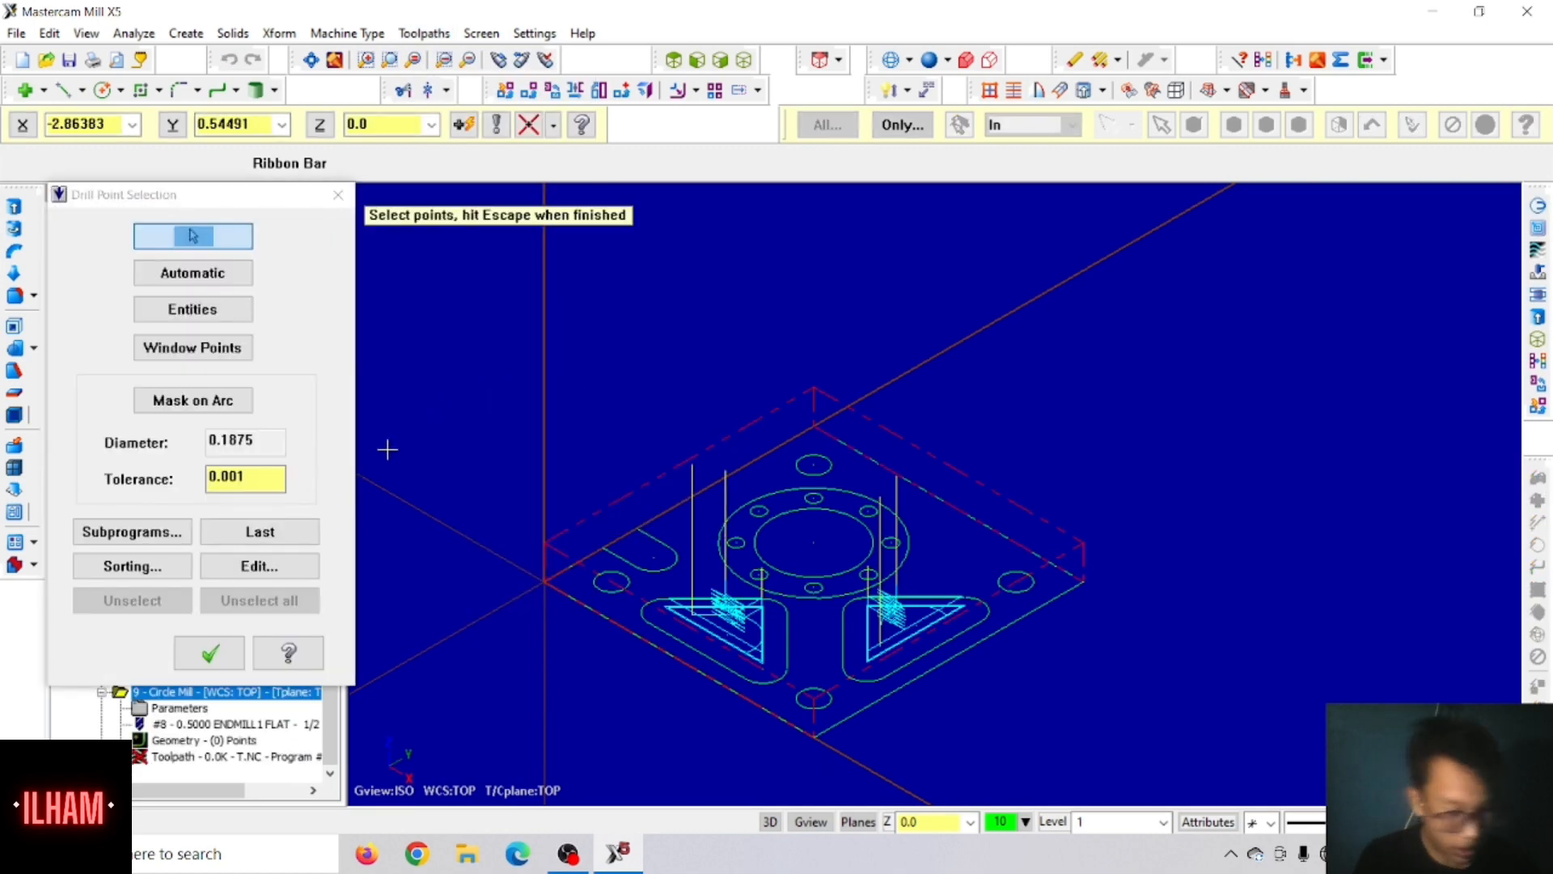
pyautogui.click(214, 312)
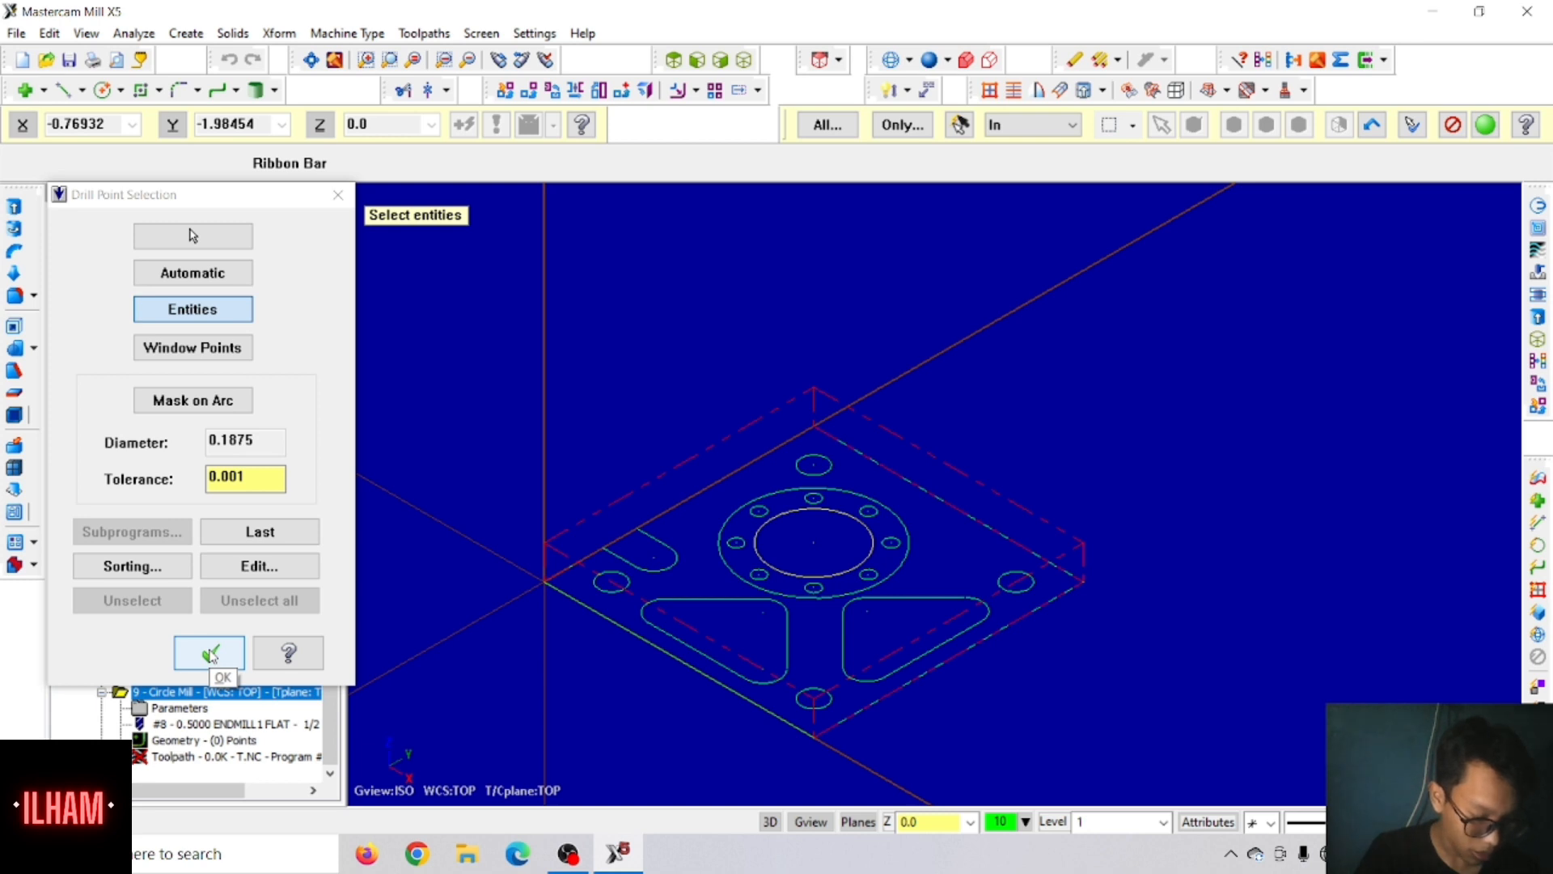
pyautogui.click(211, 654)
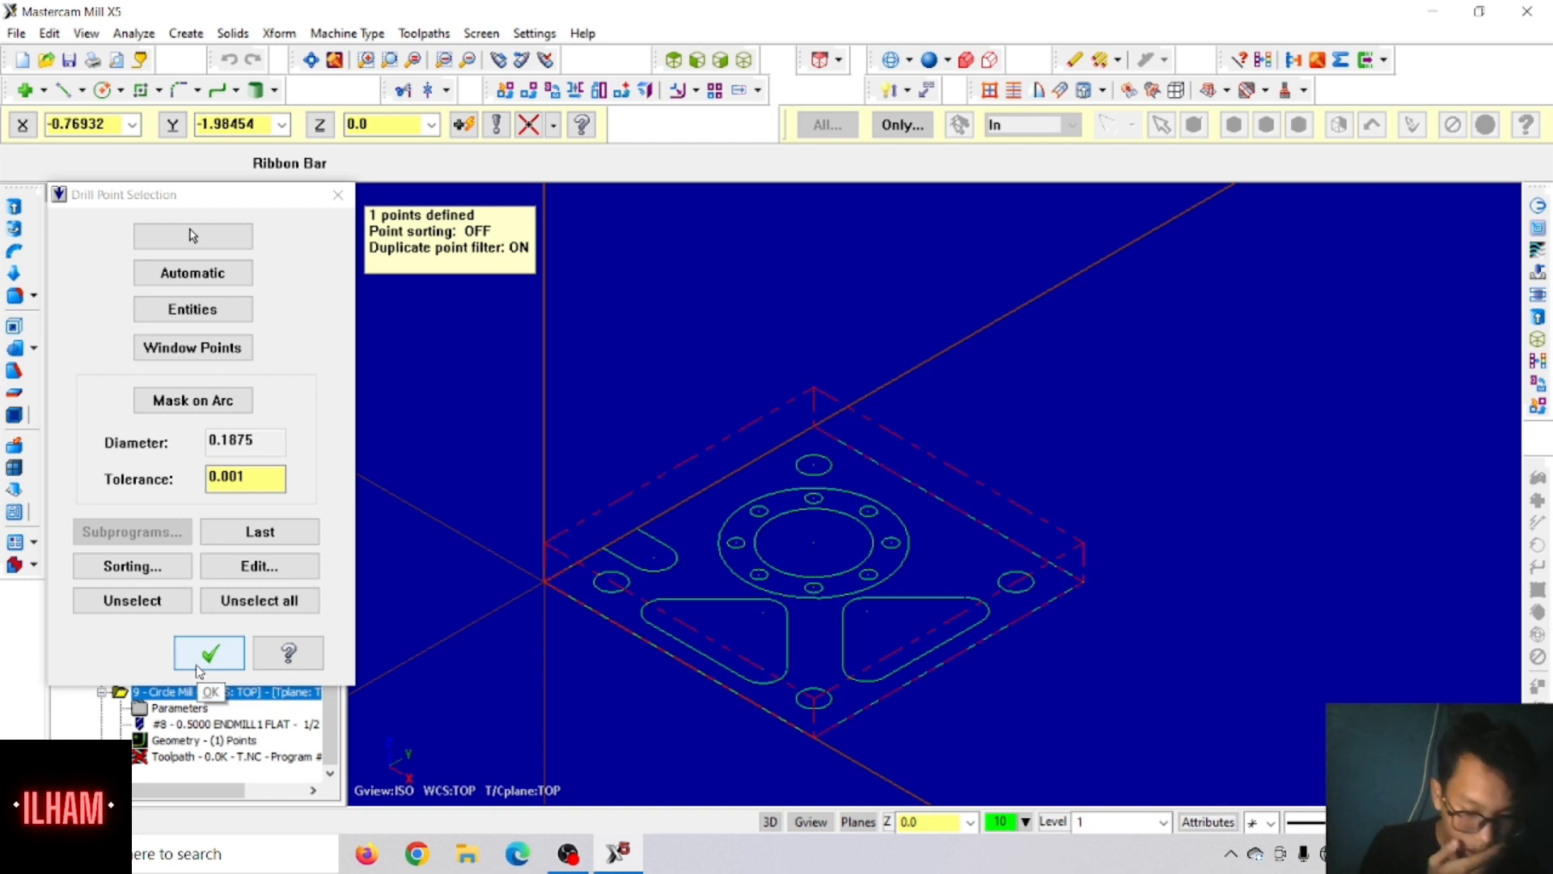
pyautogui.click(204, 662)
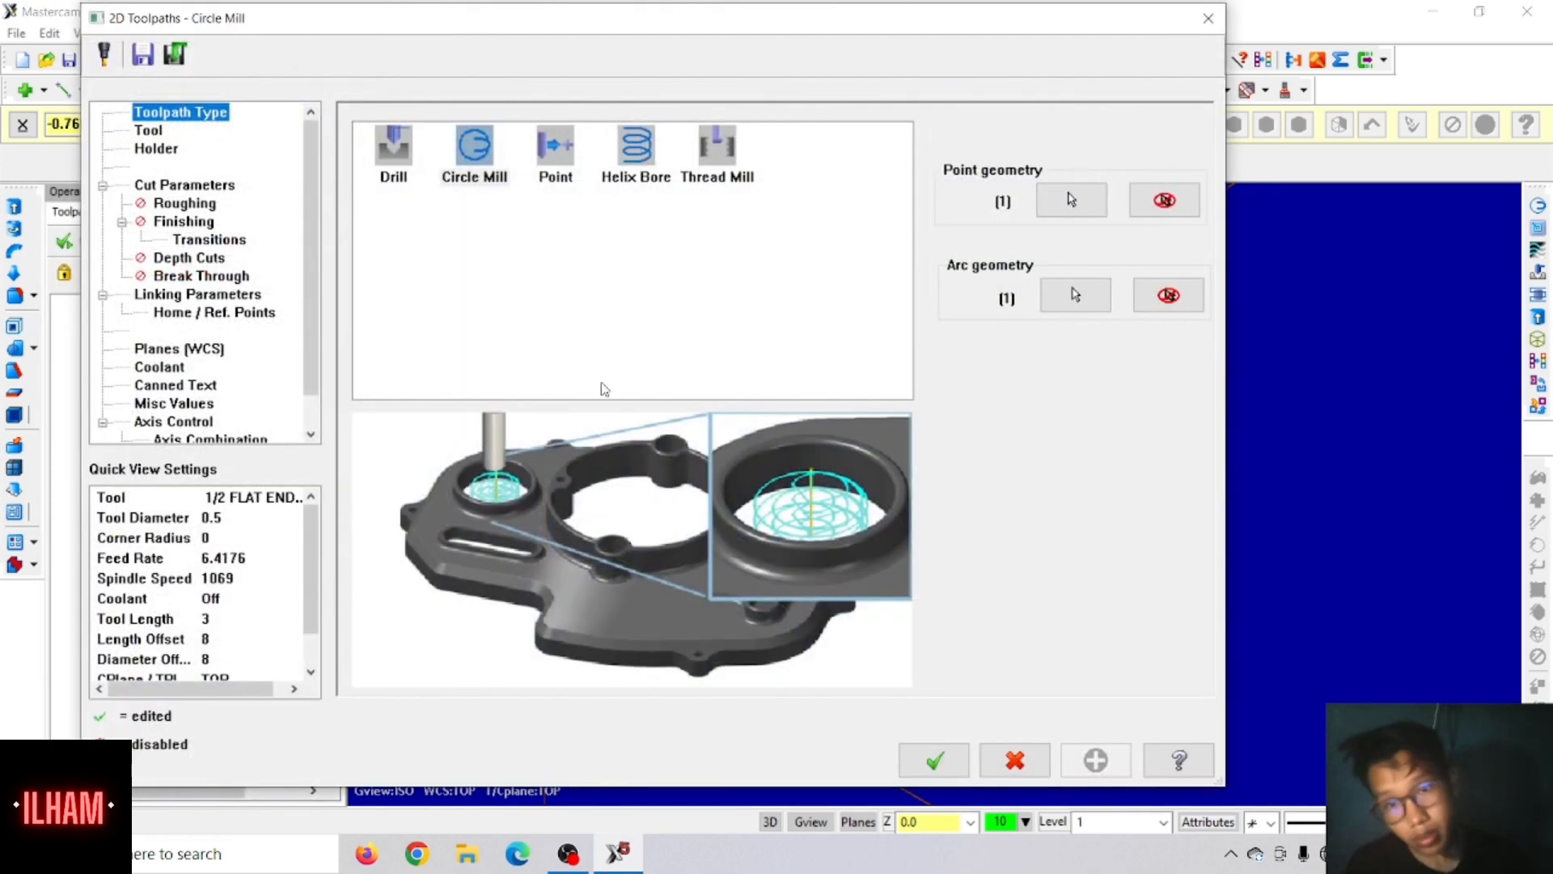
# Step: Choose the 1/2 flat endmill for the circle mill and set feed rate 10, plunge rate 10 and spindle speed 3000
pyautogui.click(162, 134)
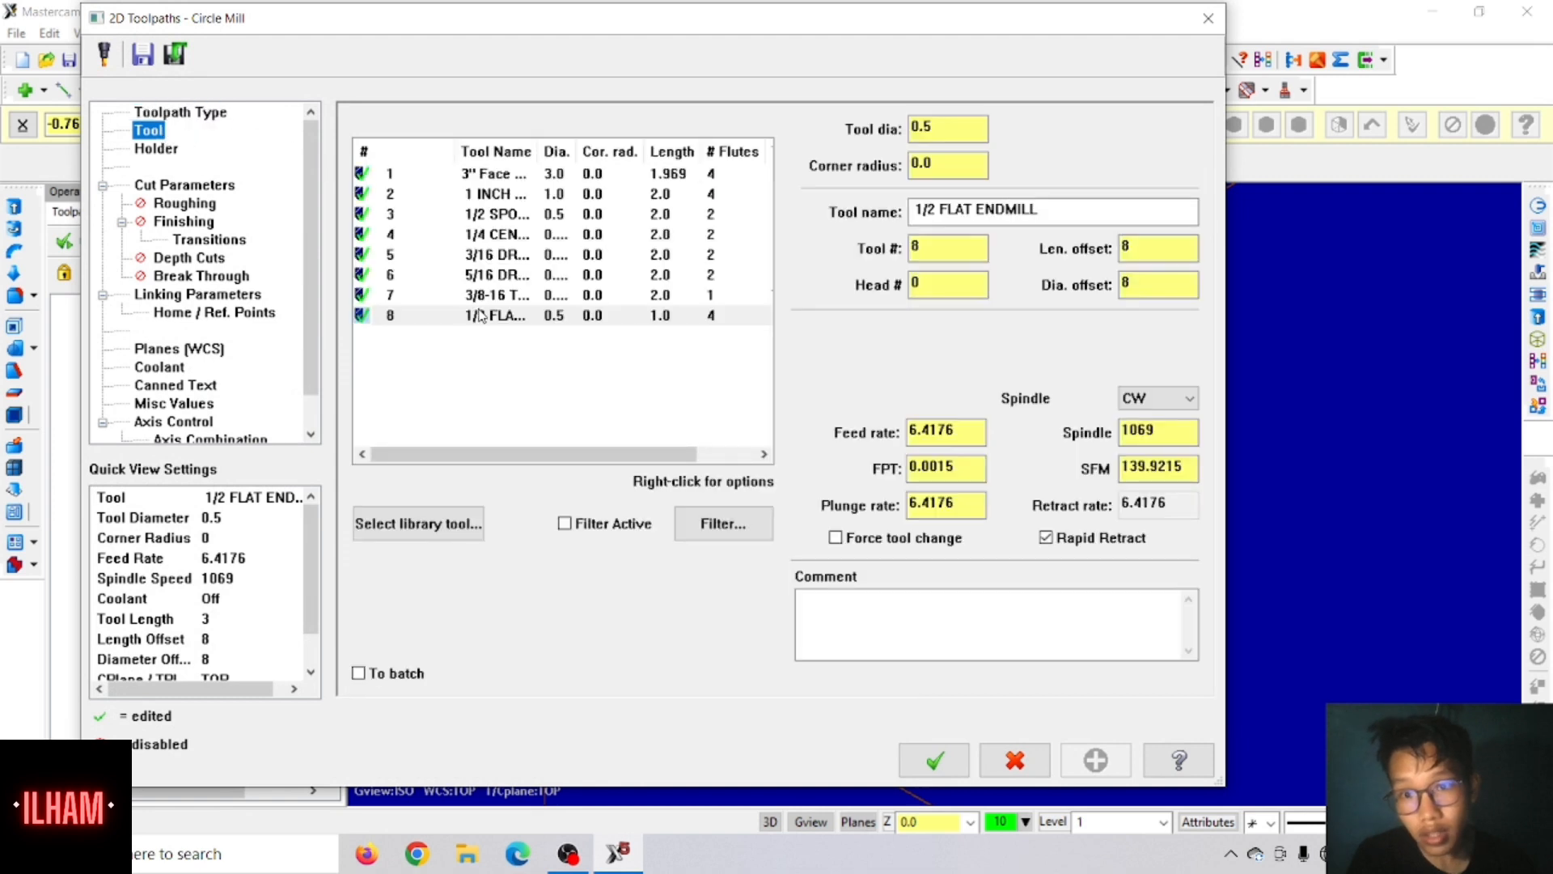
pyautogui.click(510, 317)
pyautogui.moveTo(952, 437); pyautogui.dragTo(857, 435)
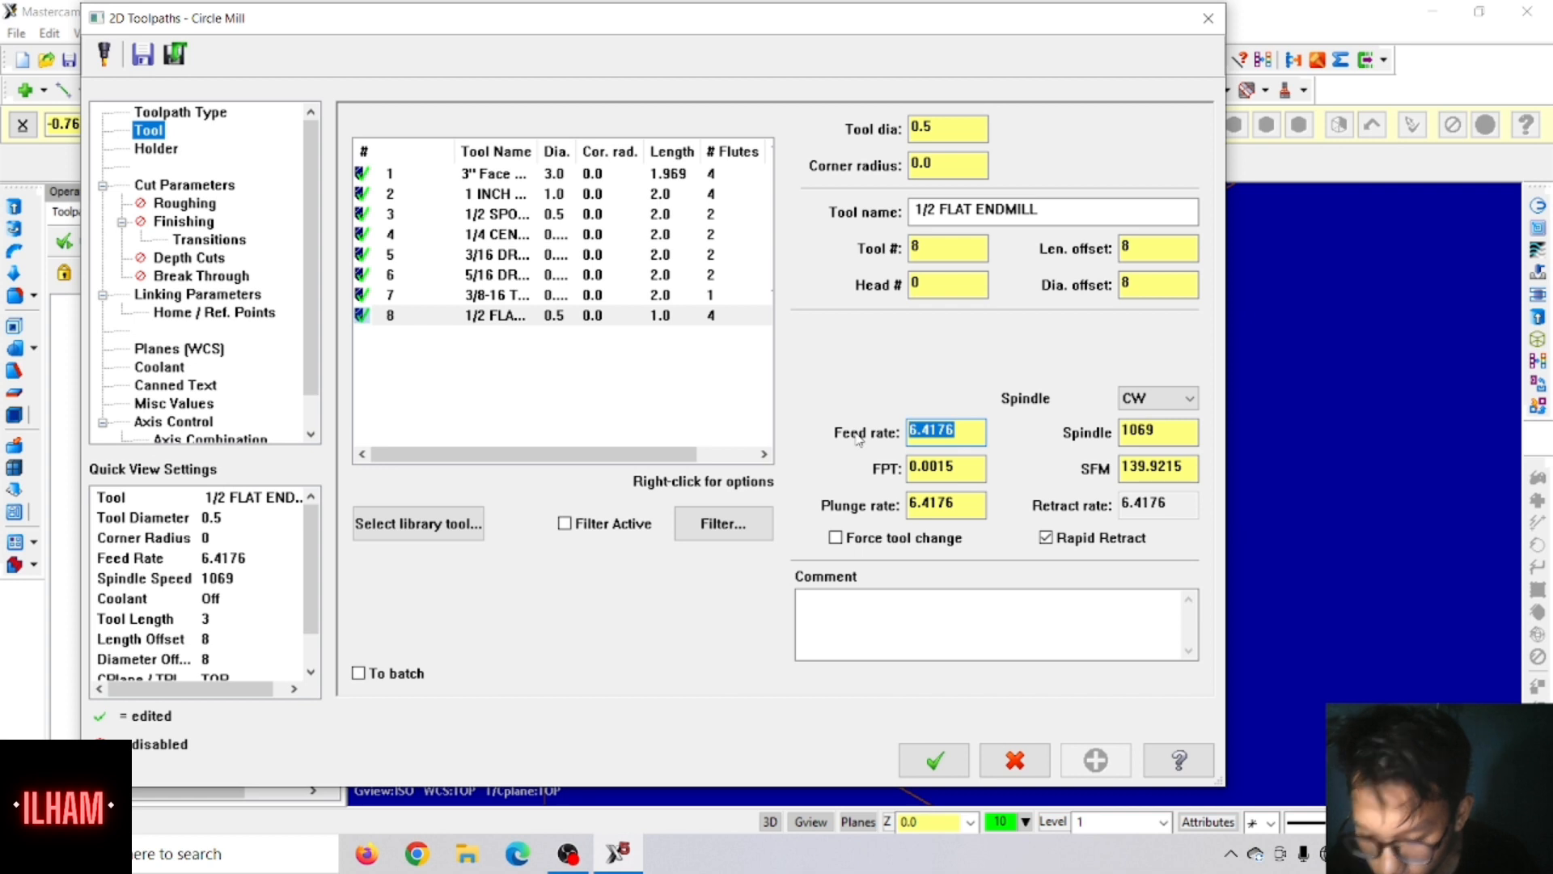
pyautogui.write('10')
pyautogui.press('Tab')
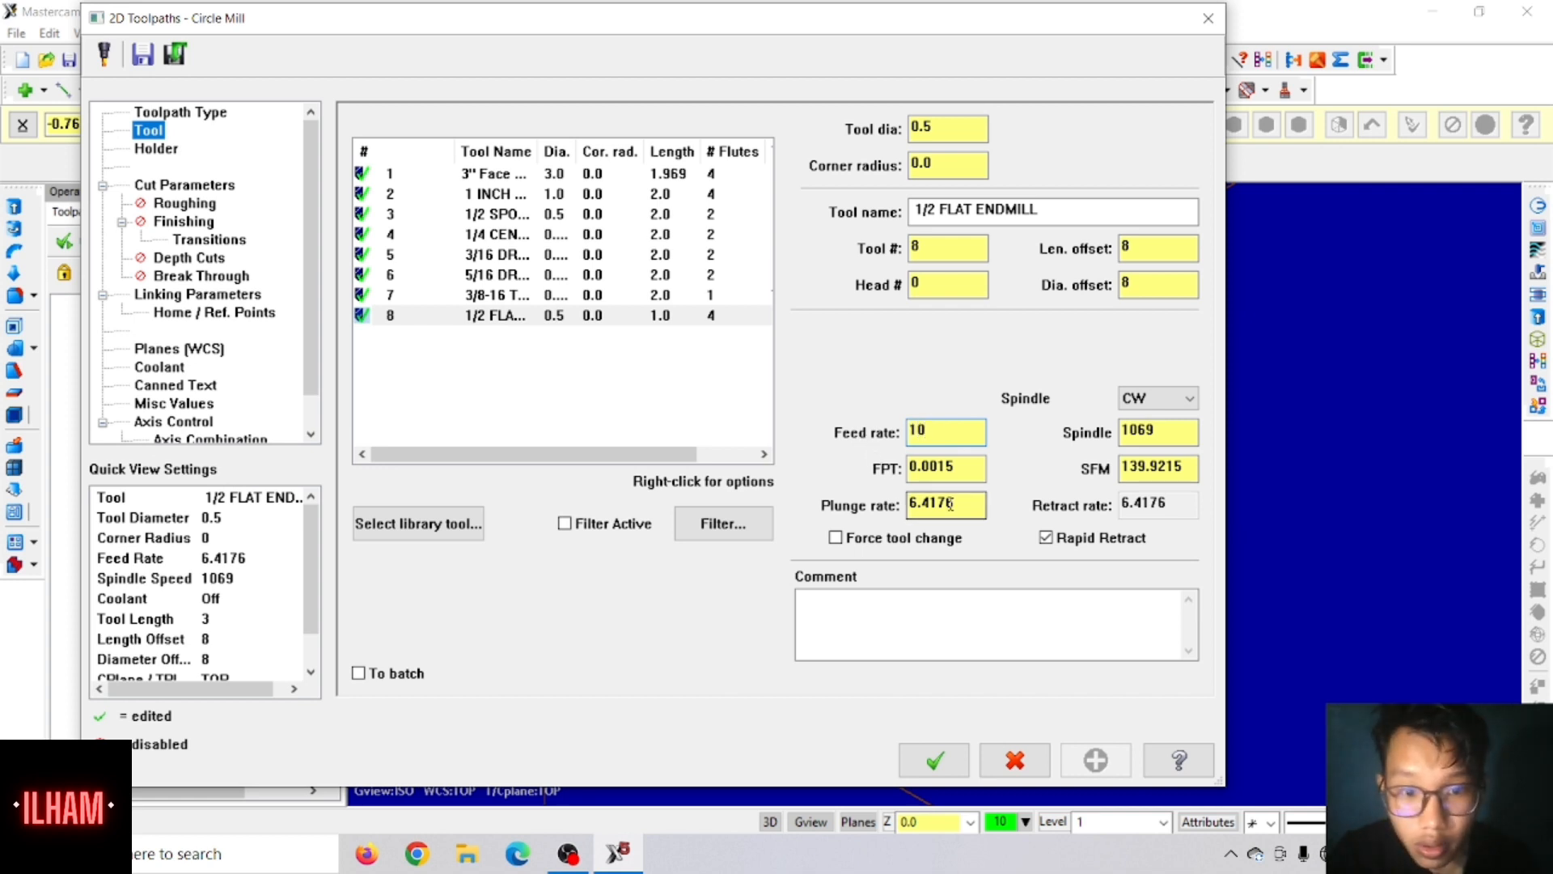
pyautogui.write('10')
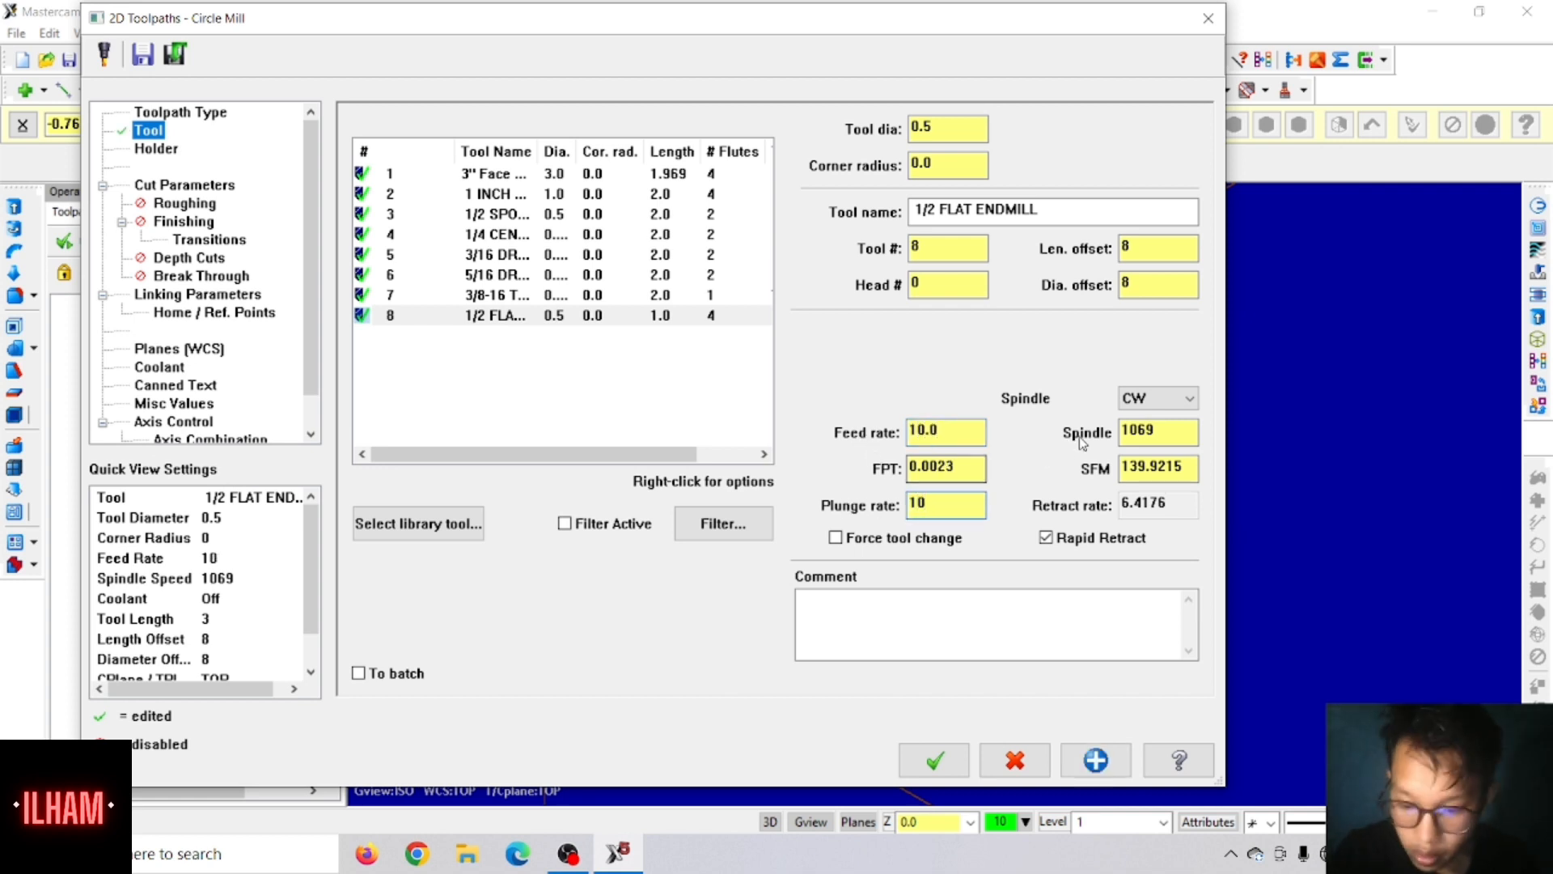
pyautogui.press('Tab')
pyautogui.write('30')
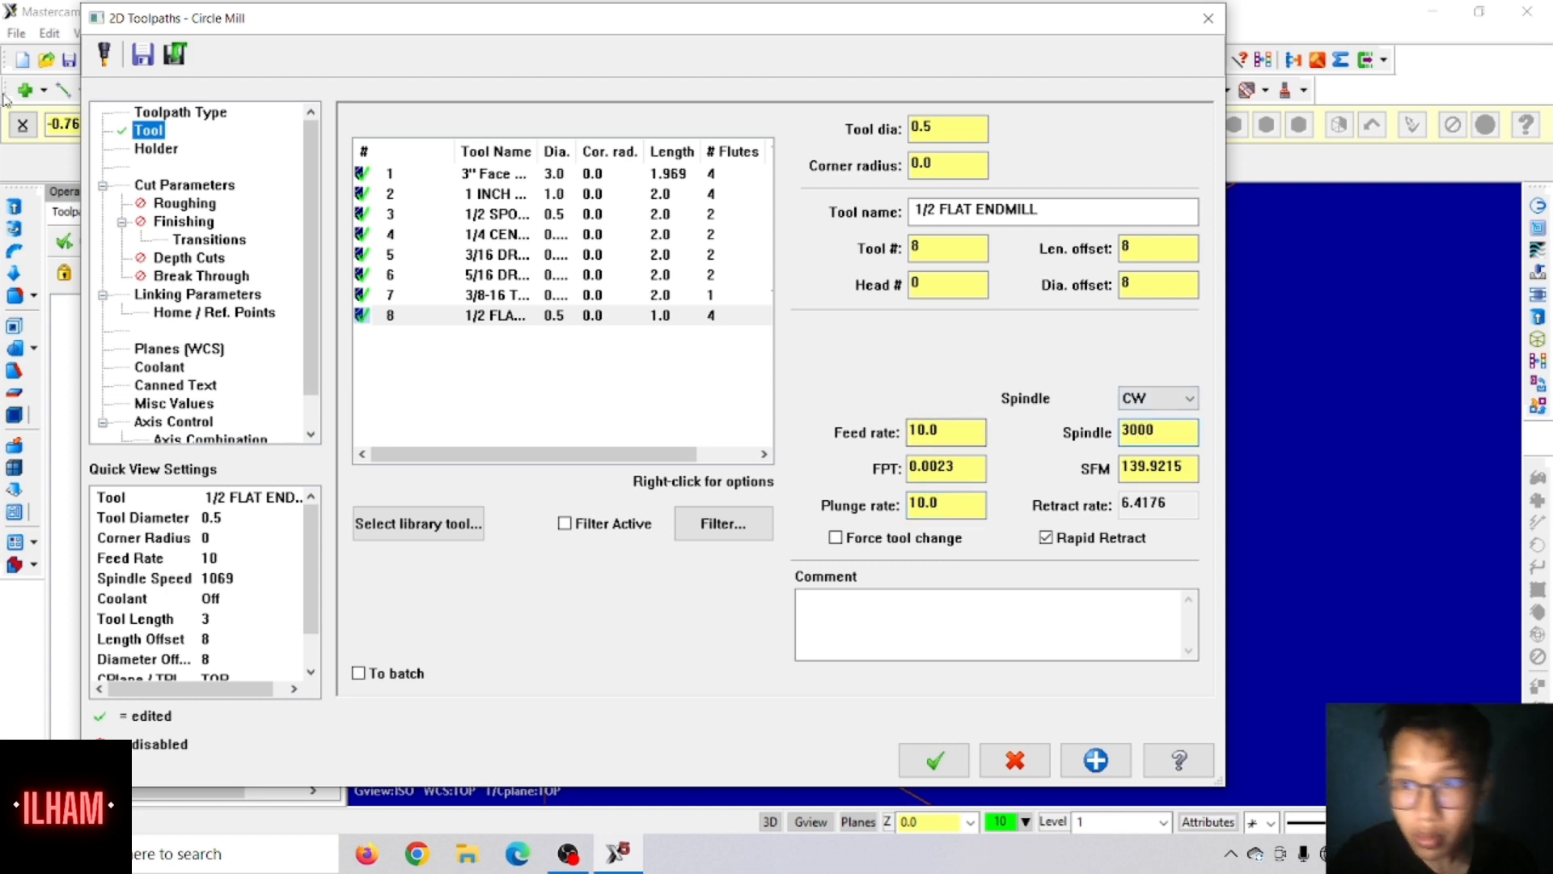
# Step: Turn on flood coolant for the circle mill toolpath
pyautogui.click(164, 368)
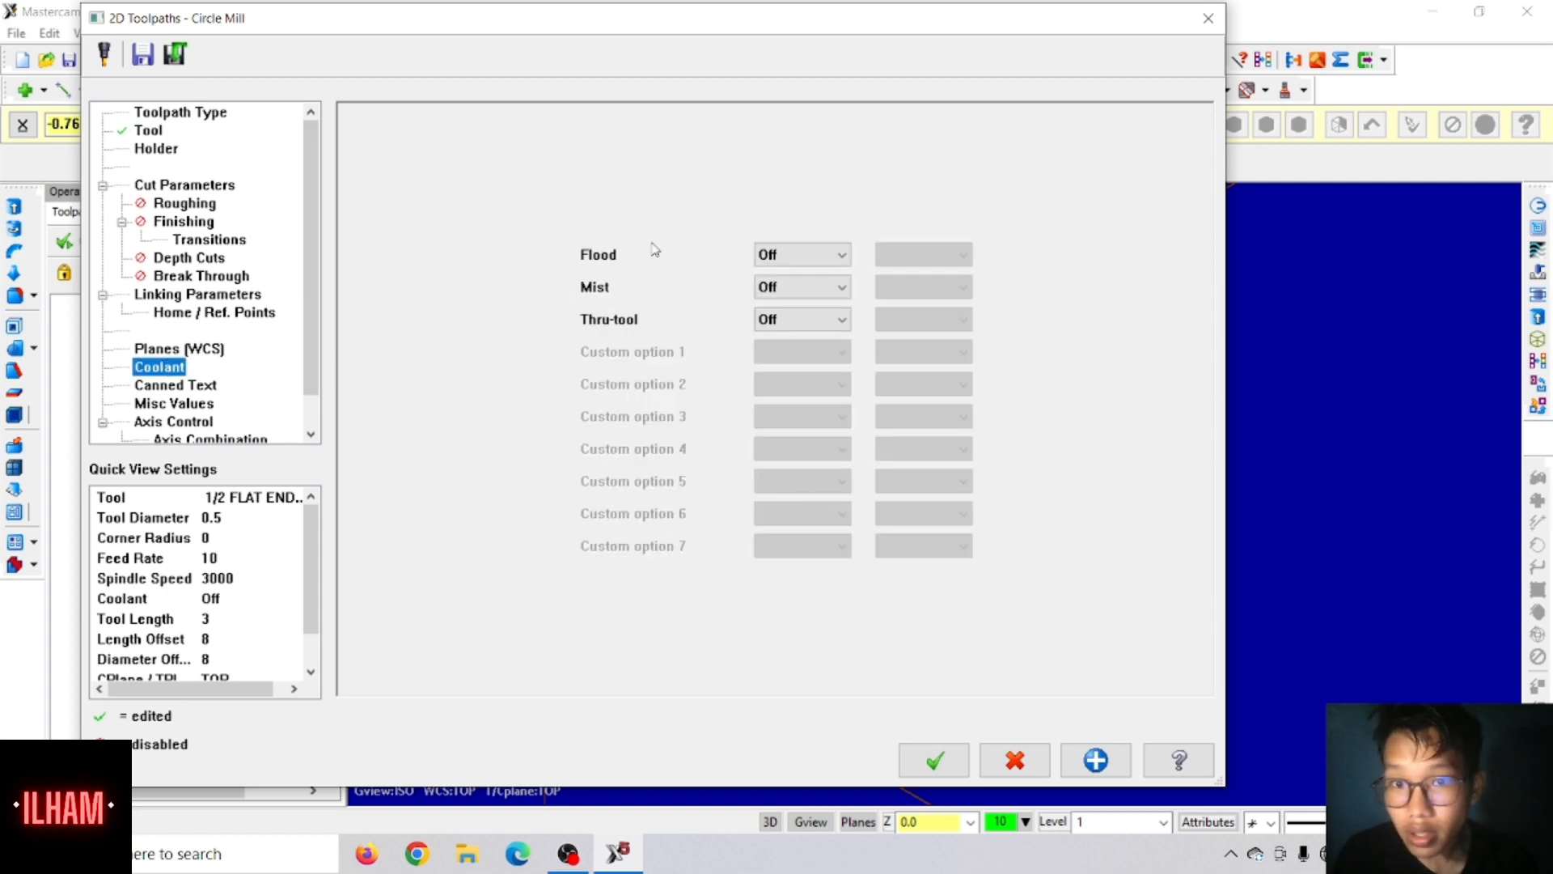
pyautogui.click(765, 255)
pyautogui.click(772, 276)
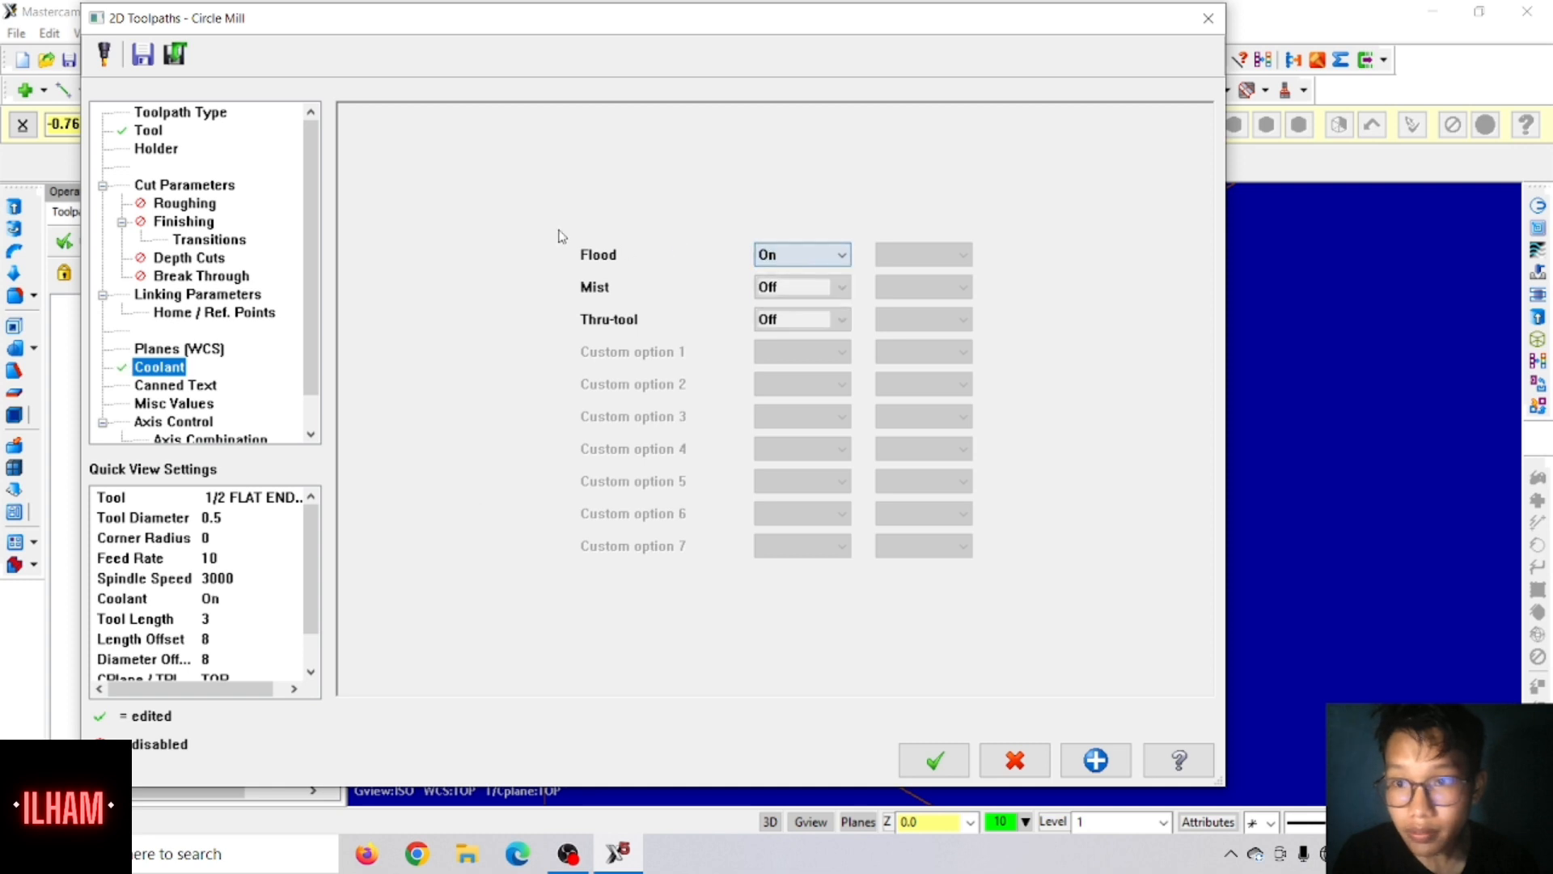
# Step: Set the circle mill's top of stock to 0.45 in the linking parameters
pyautogui.click(210, 311)
pyautogui.click(216, 296)
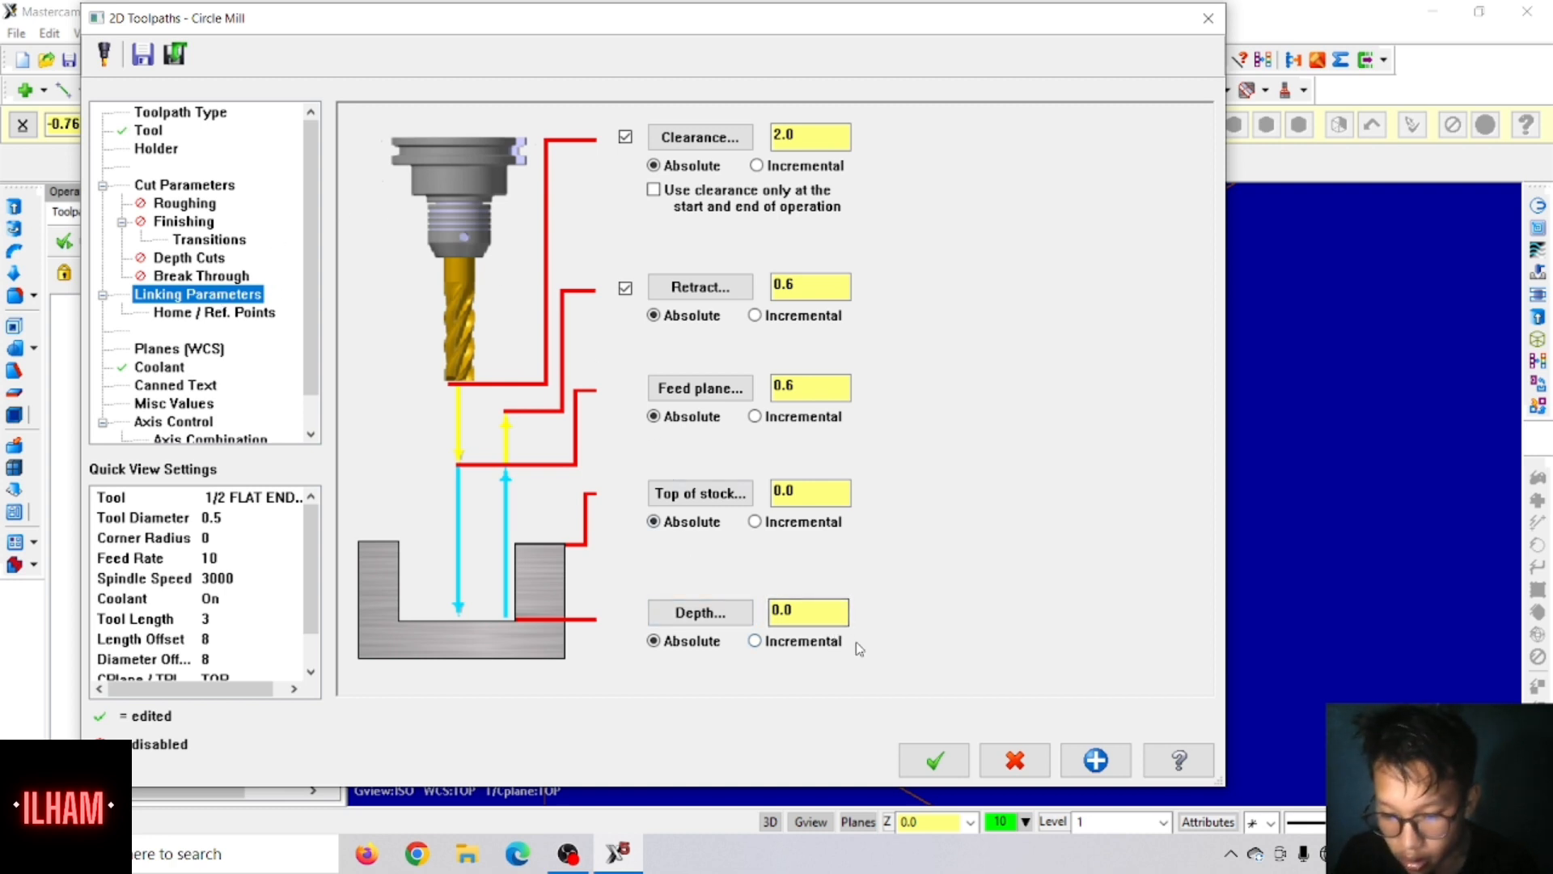
pyautogui.doubleClick(819, 493)
pyautogui.write('.')
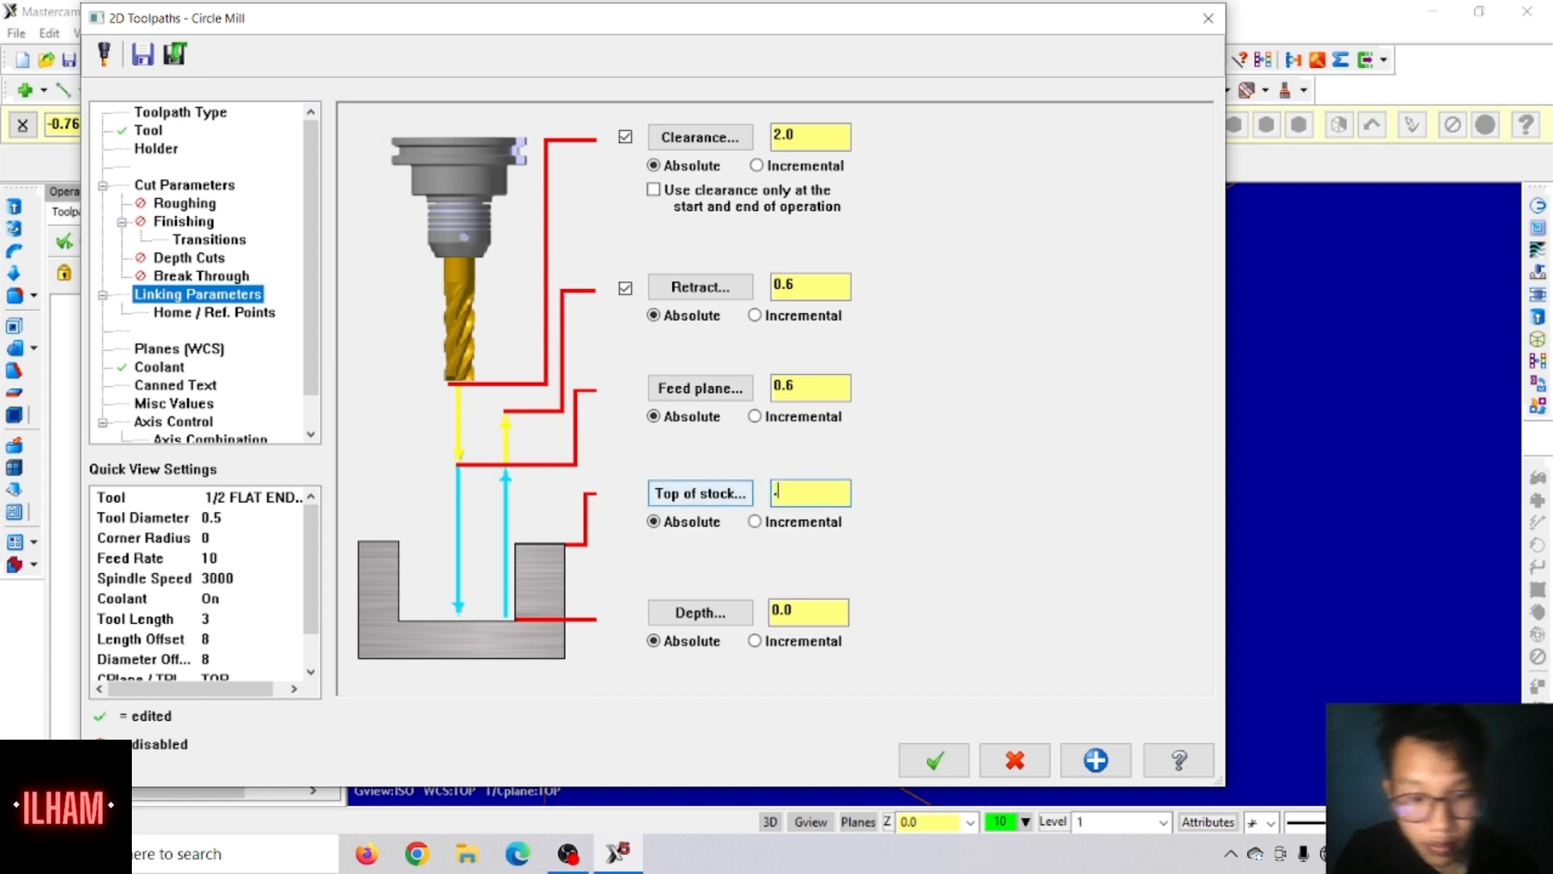
pyautogui.write('45')
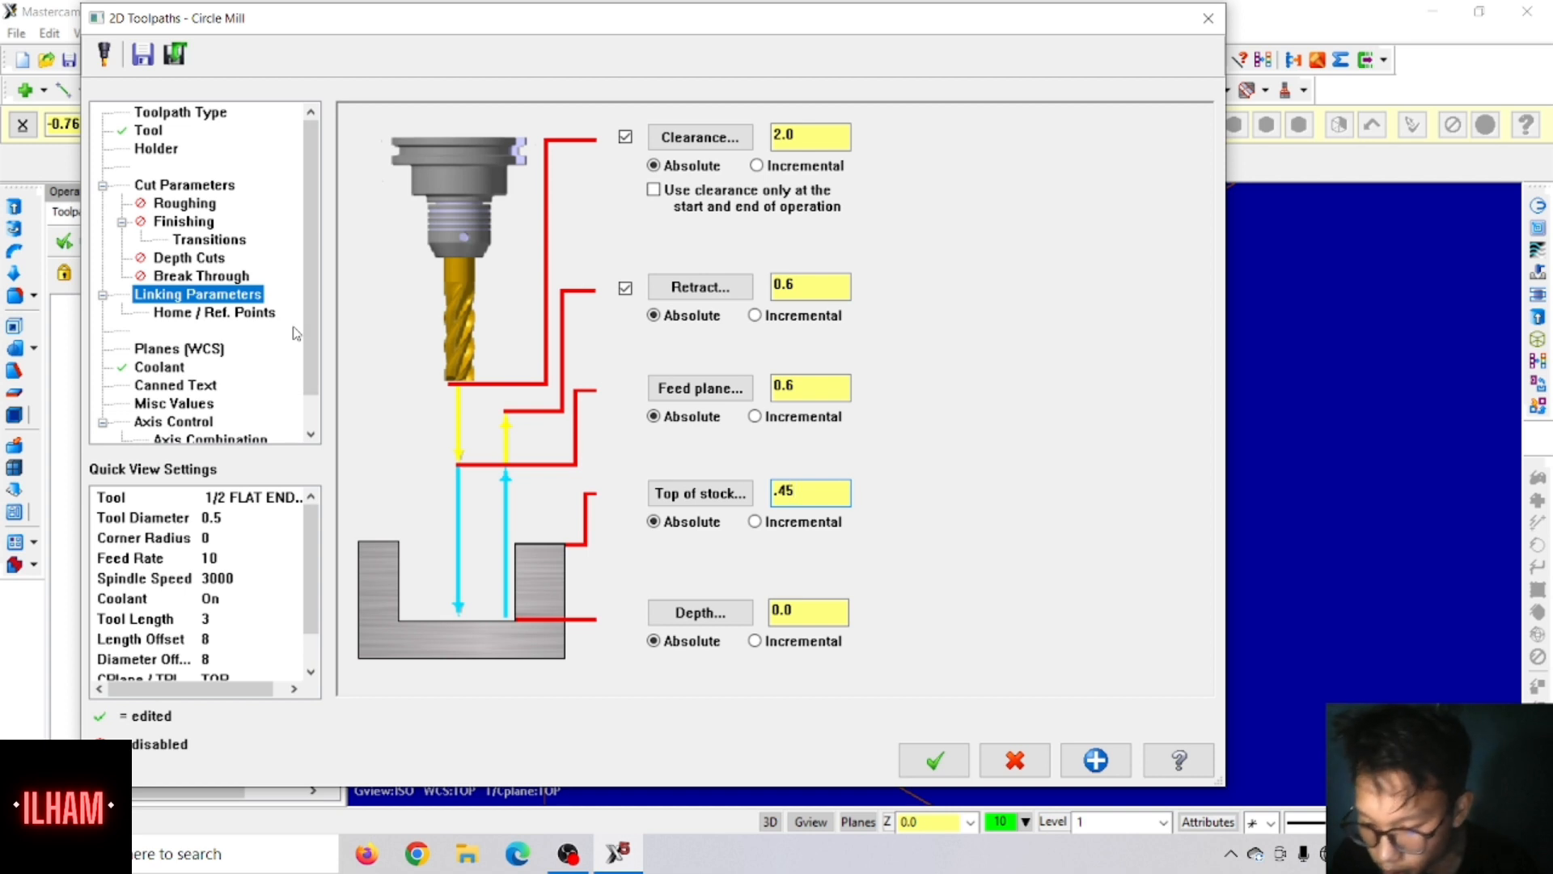
# Step: Enable roughing for the circle mill, and enable finishing with both semi-finish and finish passes
pyautogui.click(195, 207)
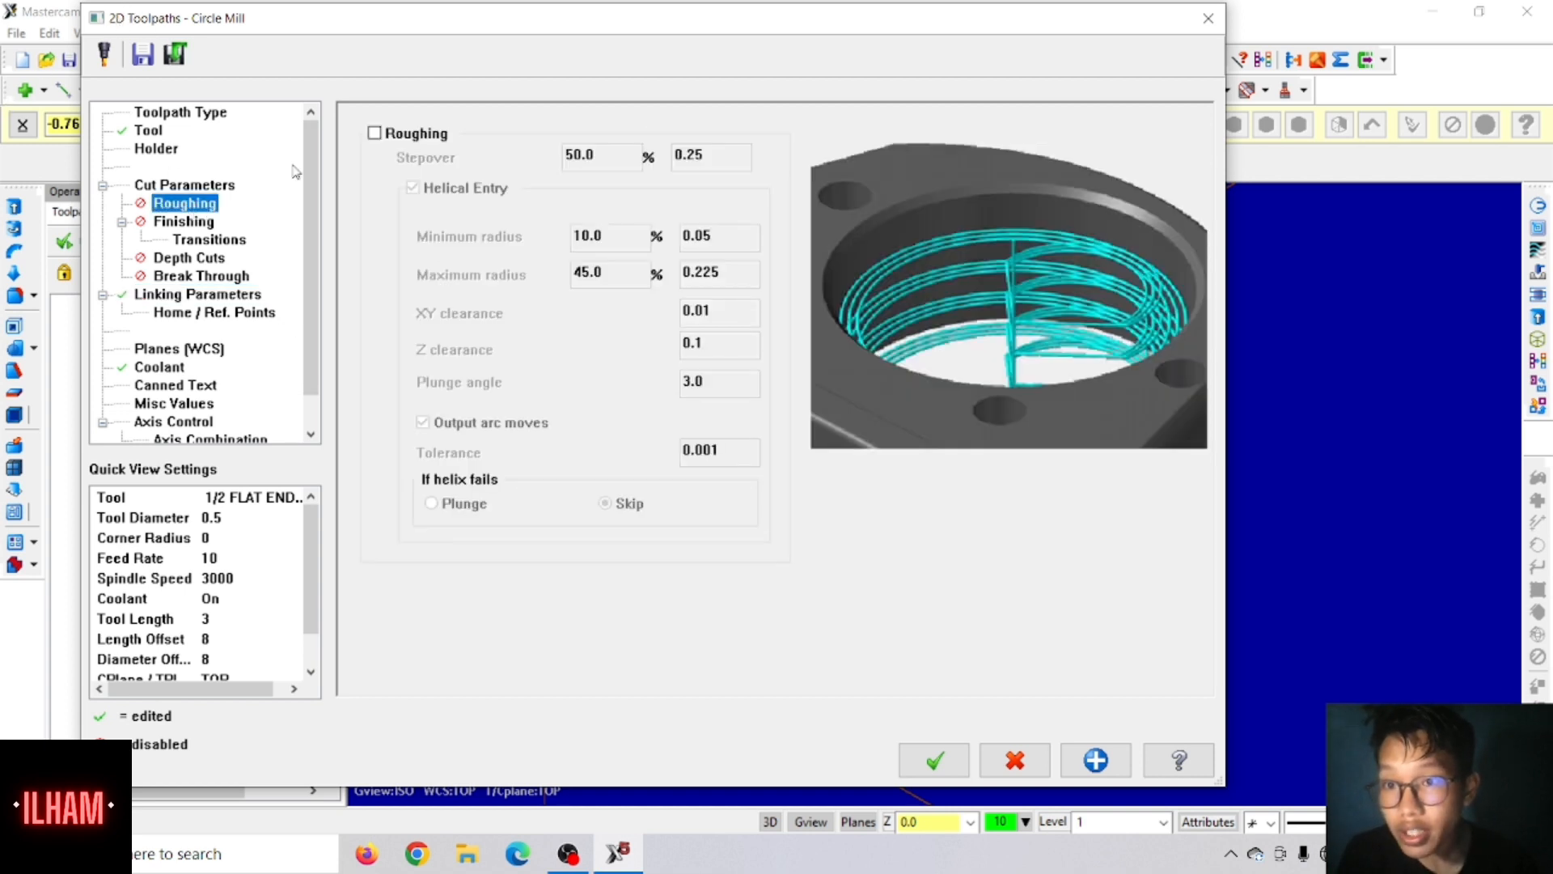
pyautogui.click(374, 133)
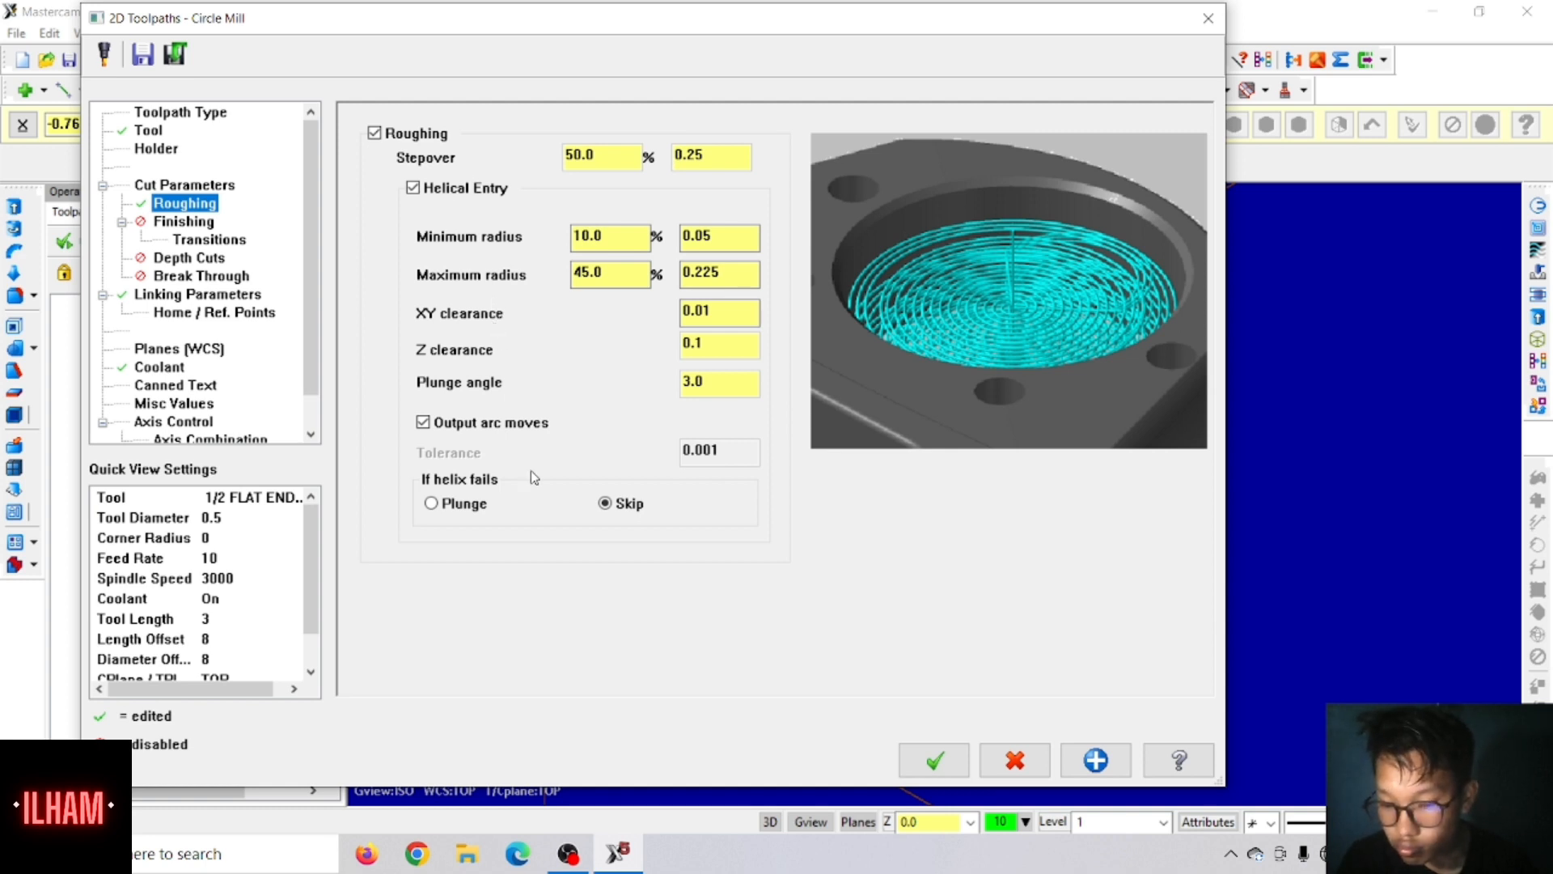
pyautogui.click(209, 217)
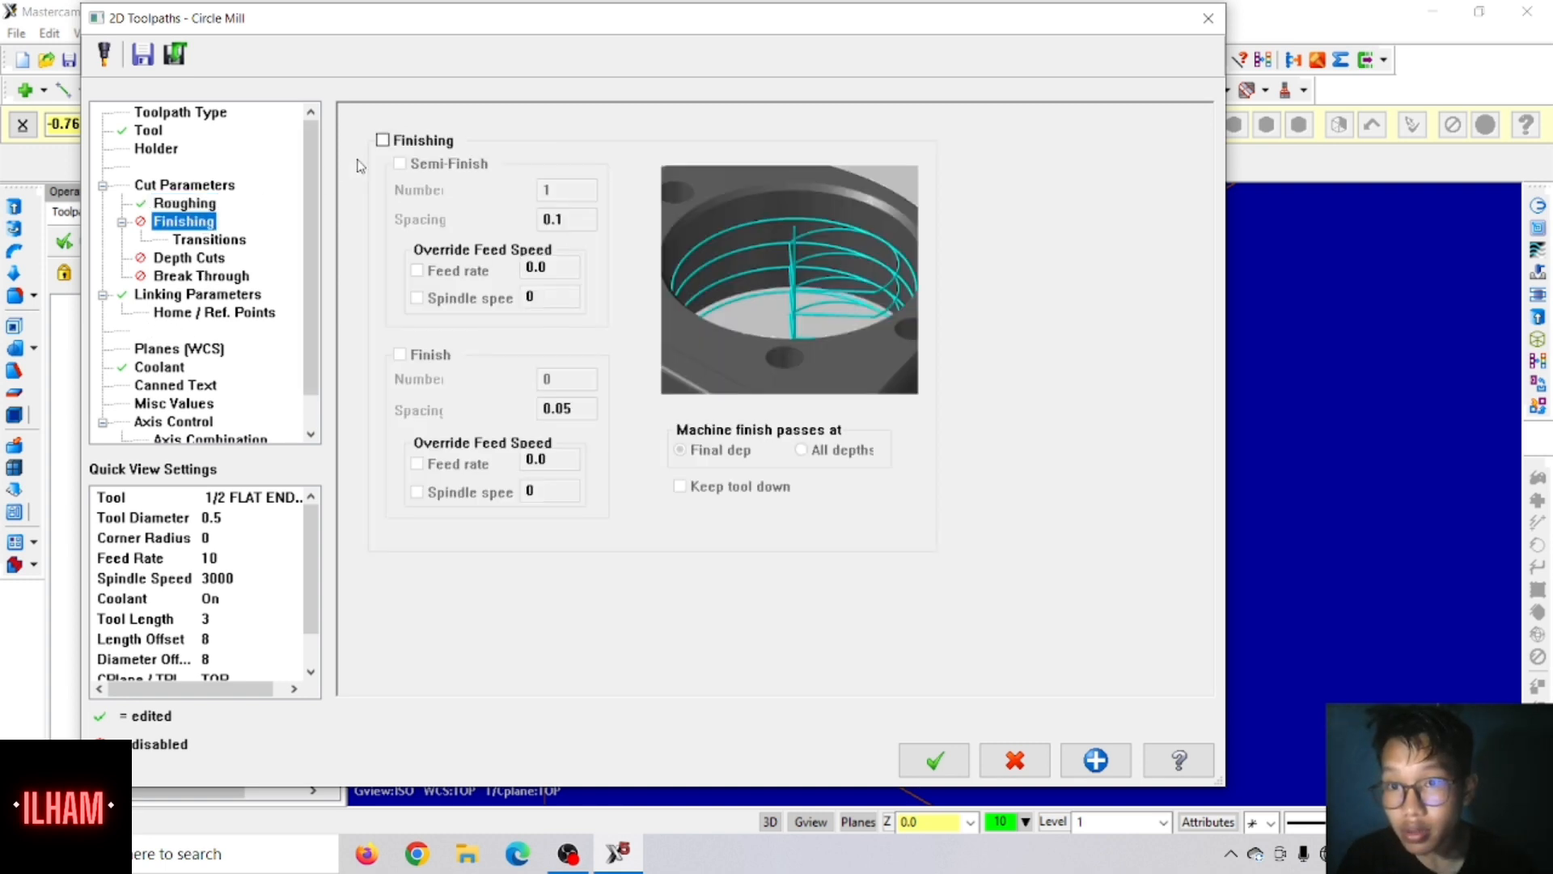
pyautogui.click(383, 140)
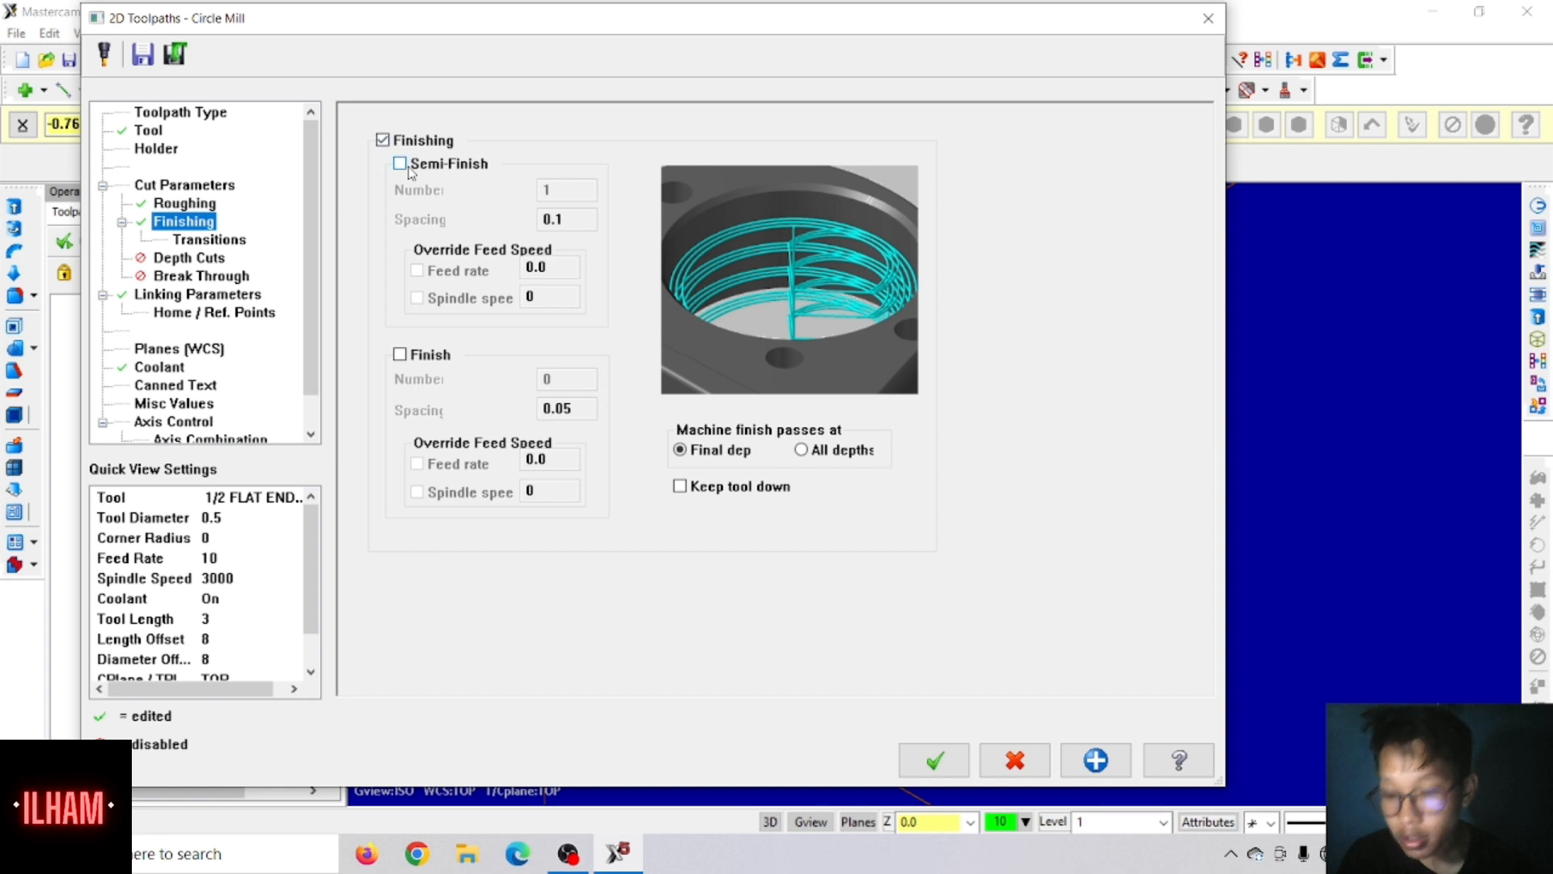
pyautogui.click(401, 165)
pyautogui.click(399, 354)
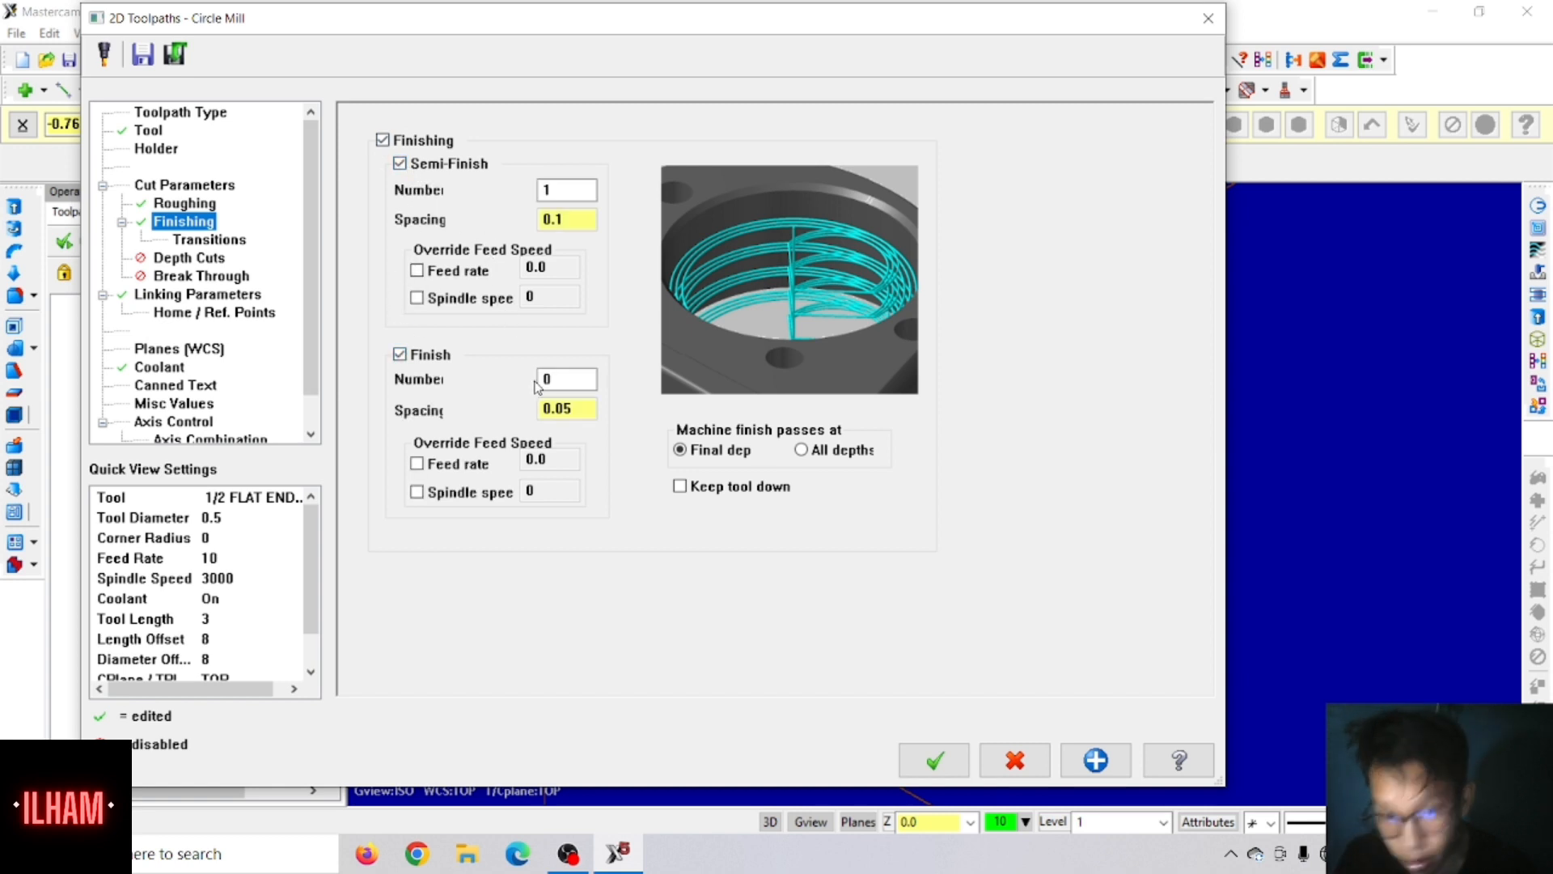
# Step: Set one finish pass with 0.007 spacing, set the semi-finish spacing to 0, and keep the tool down
pyautogui.doubleClick(572, 377)
pyautogui.write('1')
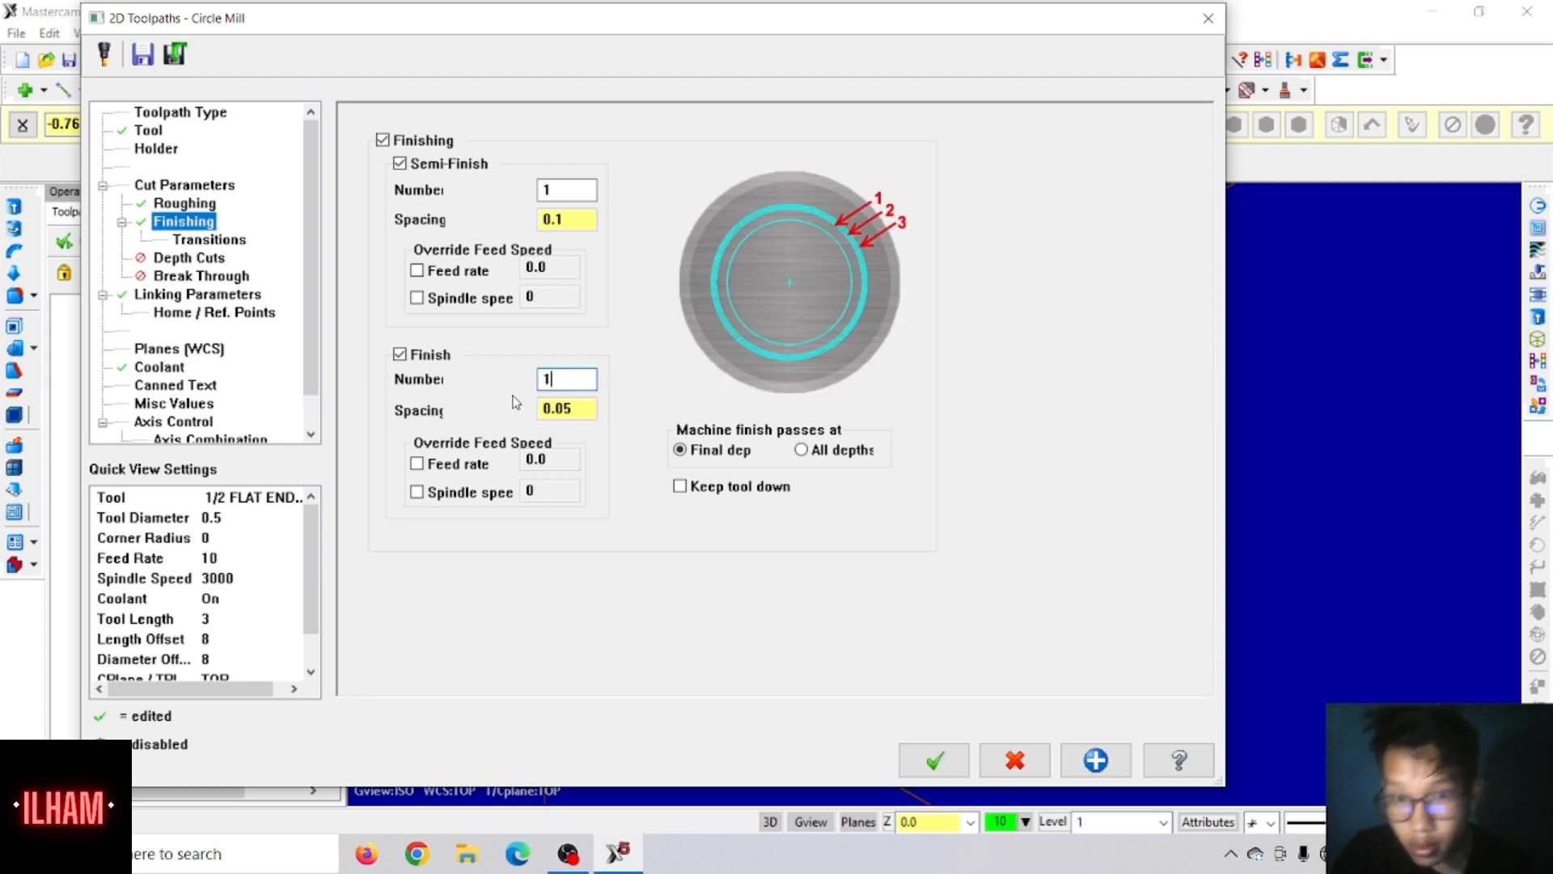
pyautogui.click(576, 408)
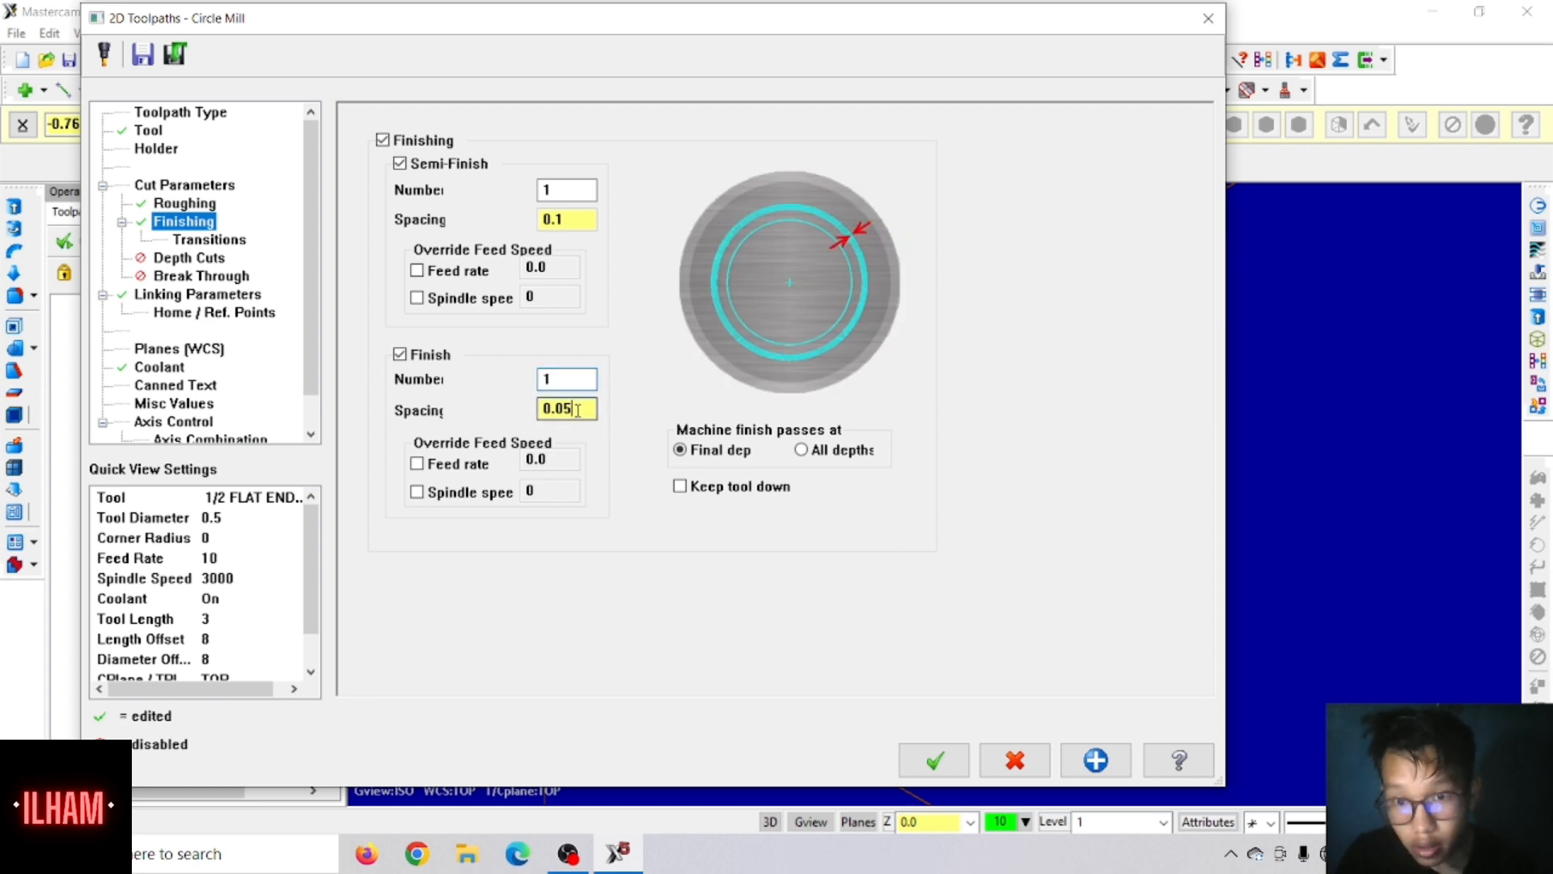
pyautogui.write('0')
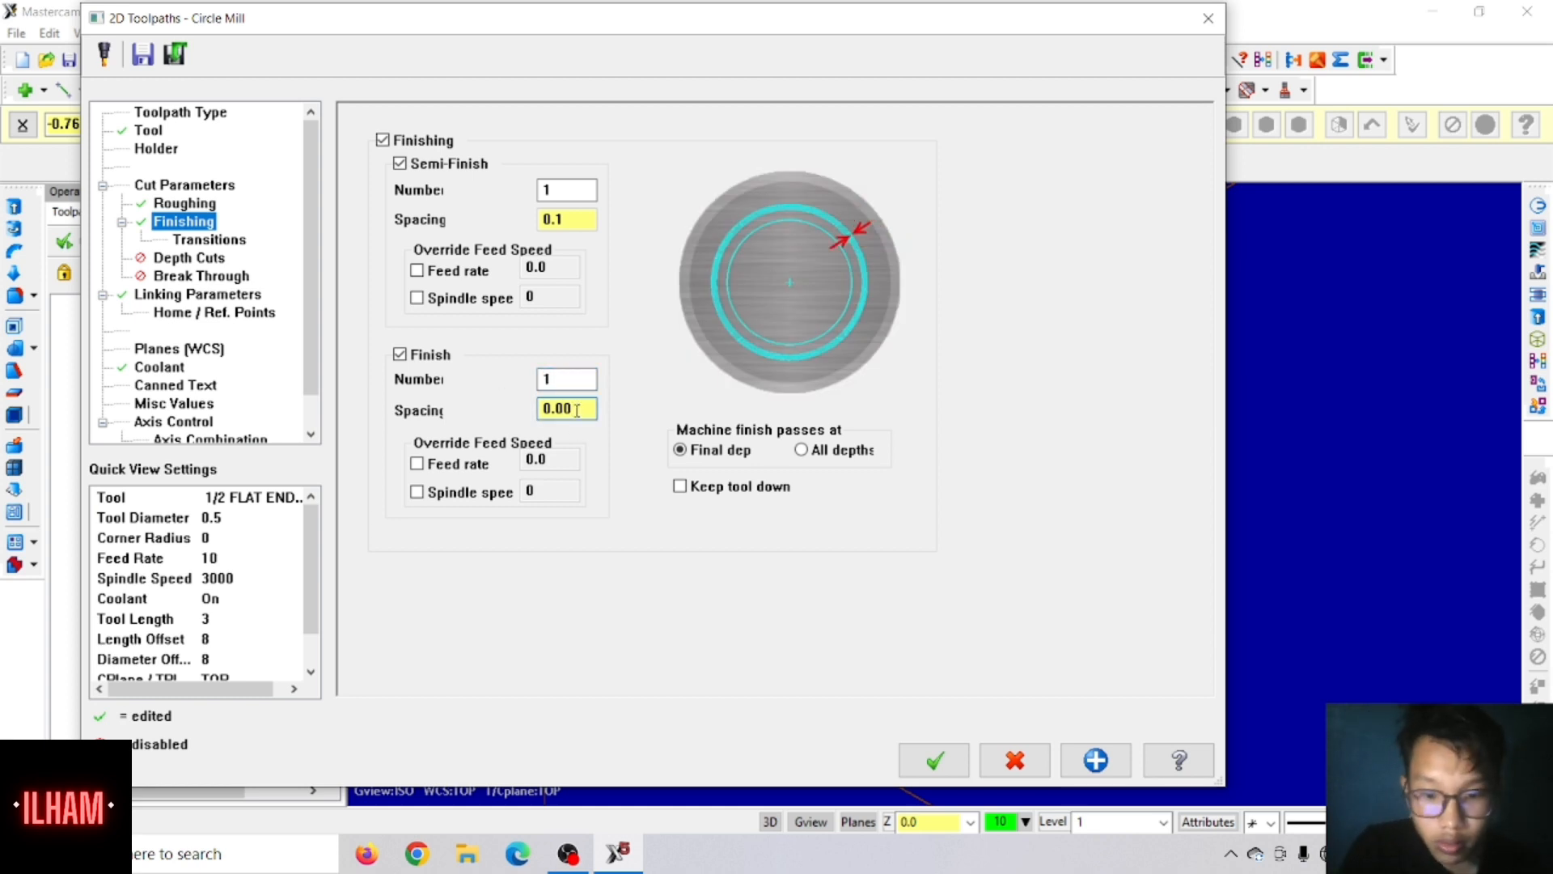
pyautogui.write('7')
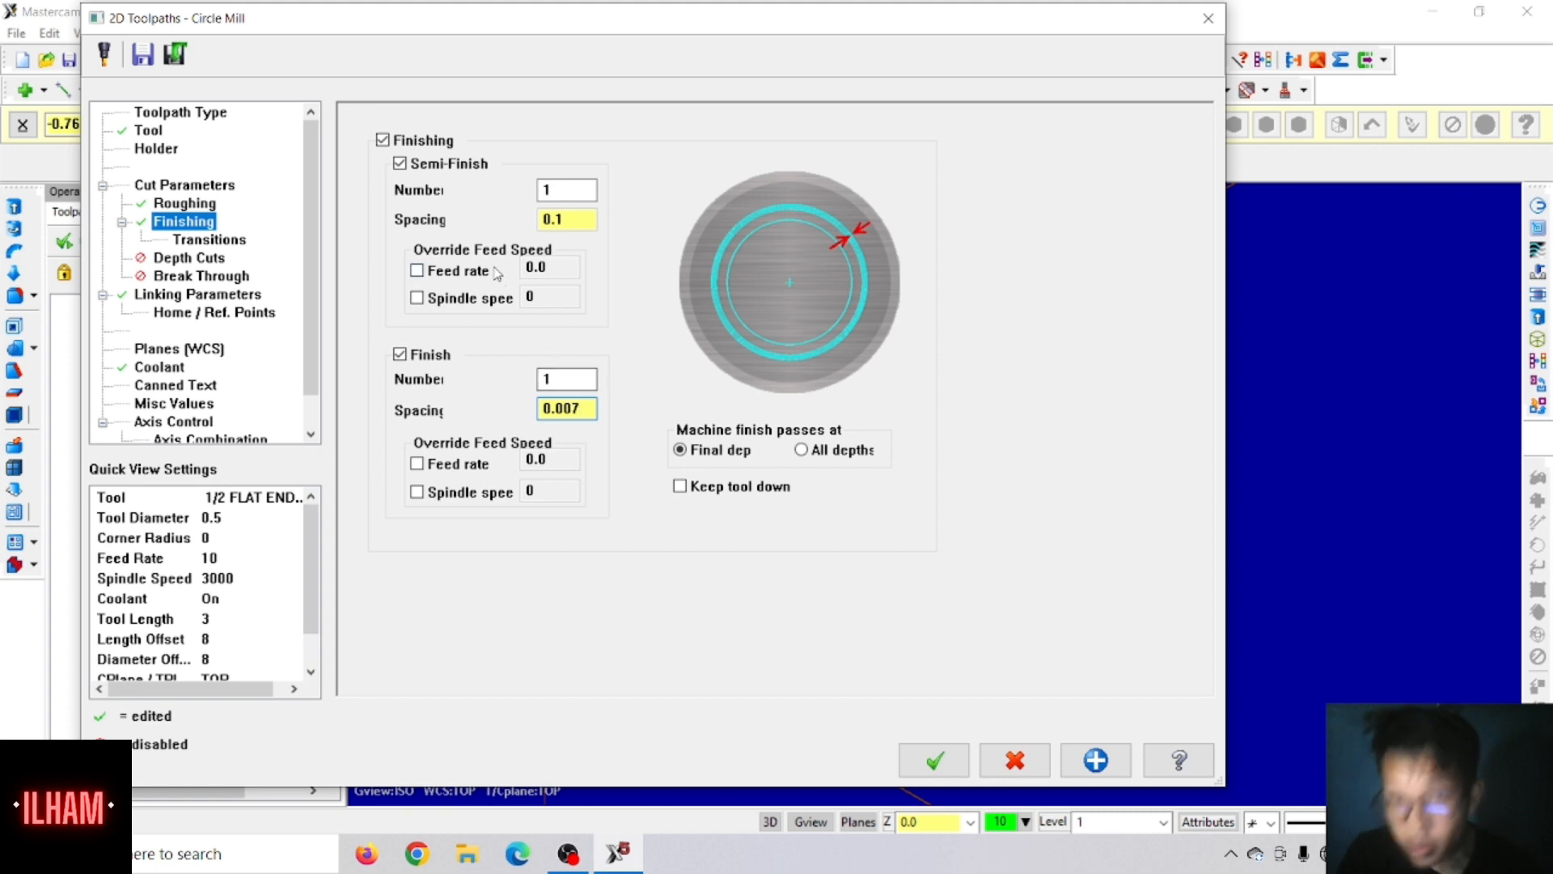
pyautogui.moveTo(571, 220); pyautogui.dragTo(537, 223)
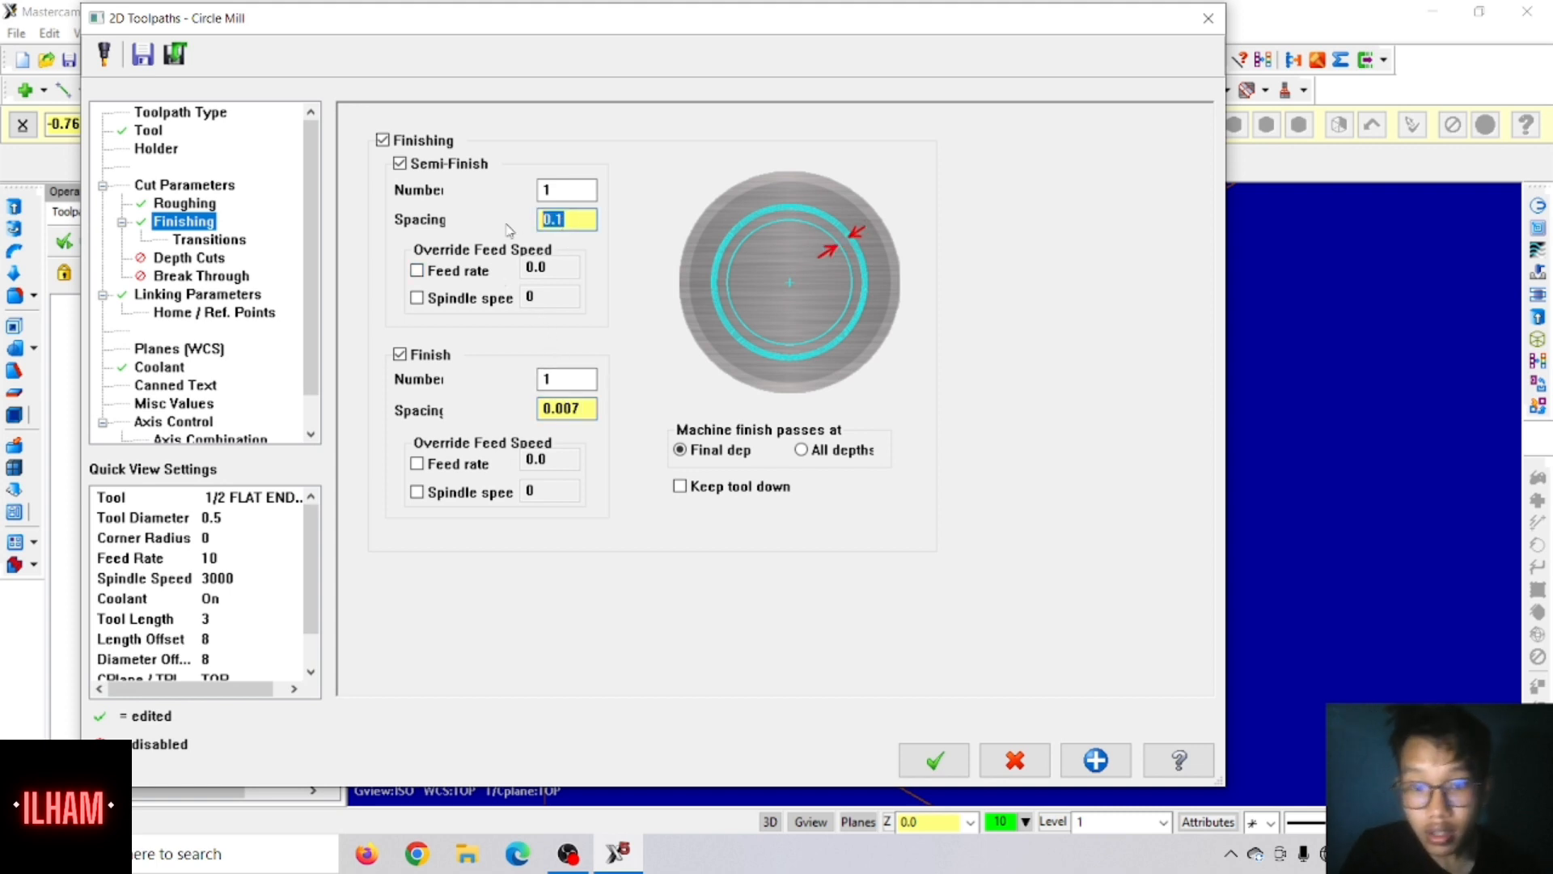
pyautogui.write('0')
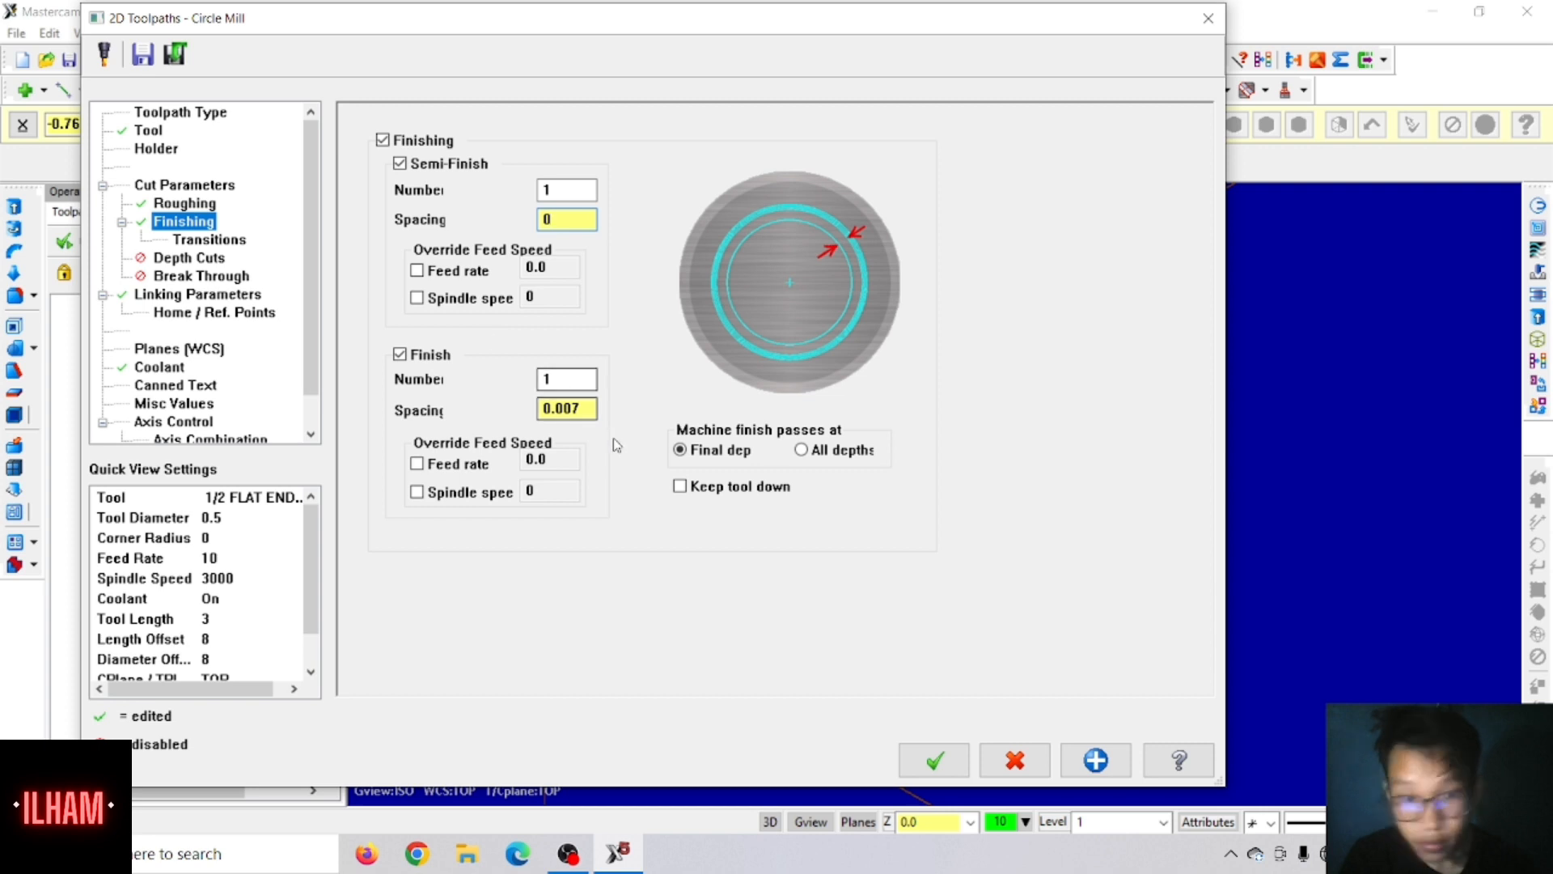
pyautogui.click(678, 487)
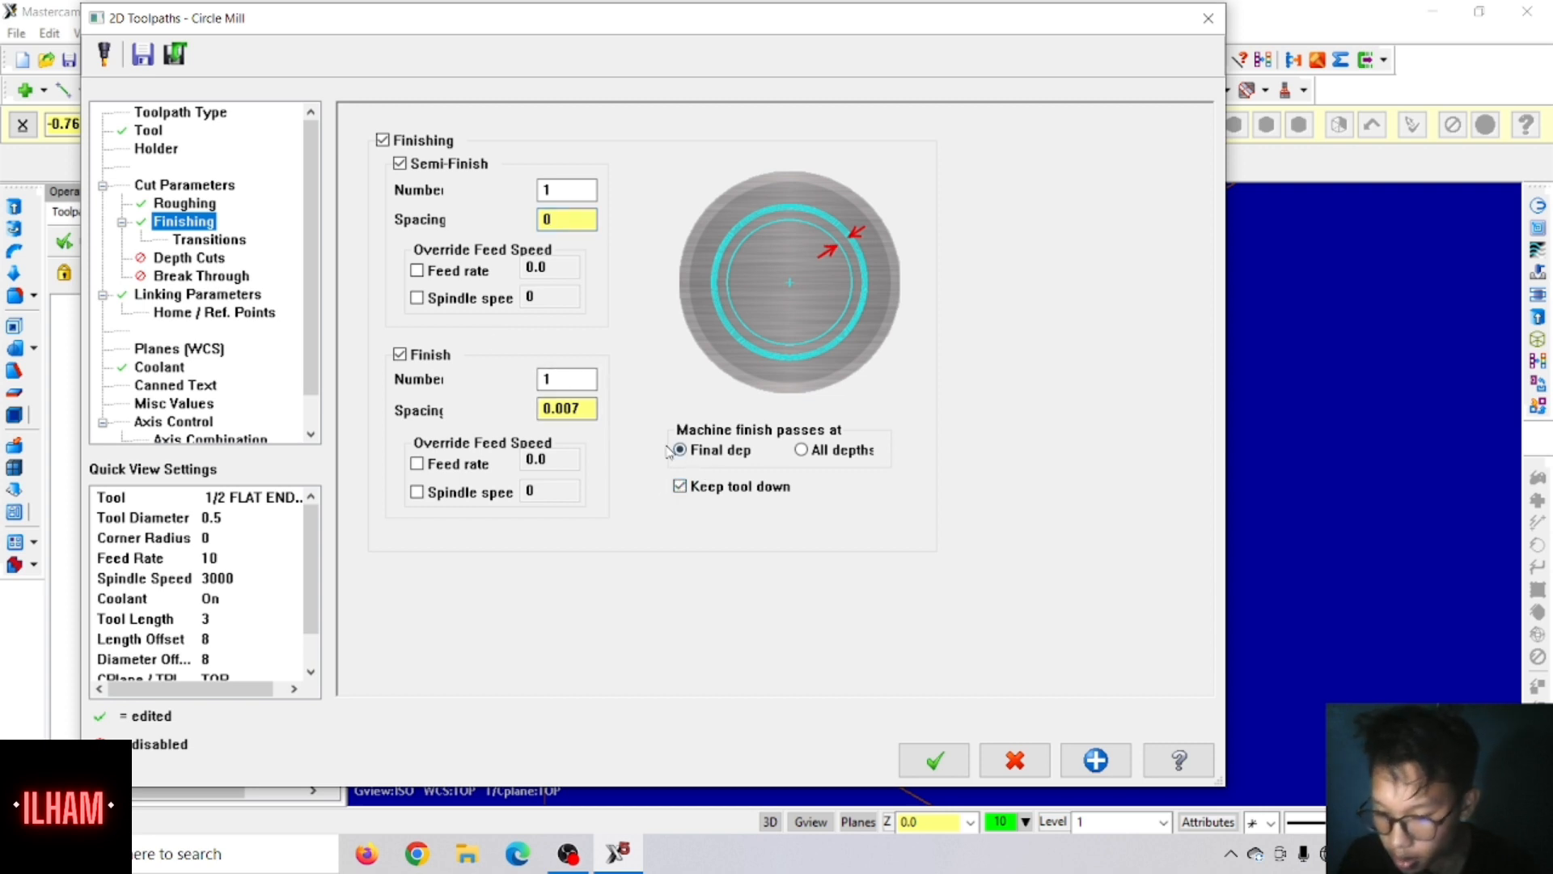
# Step: Enable depth cuts for the circle mill with a max rough step of 0.25, and keep the tool down
pyautogui.click(200, 259)
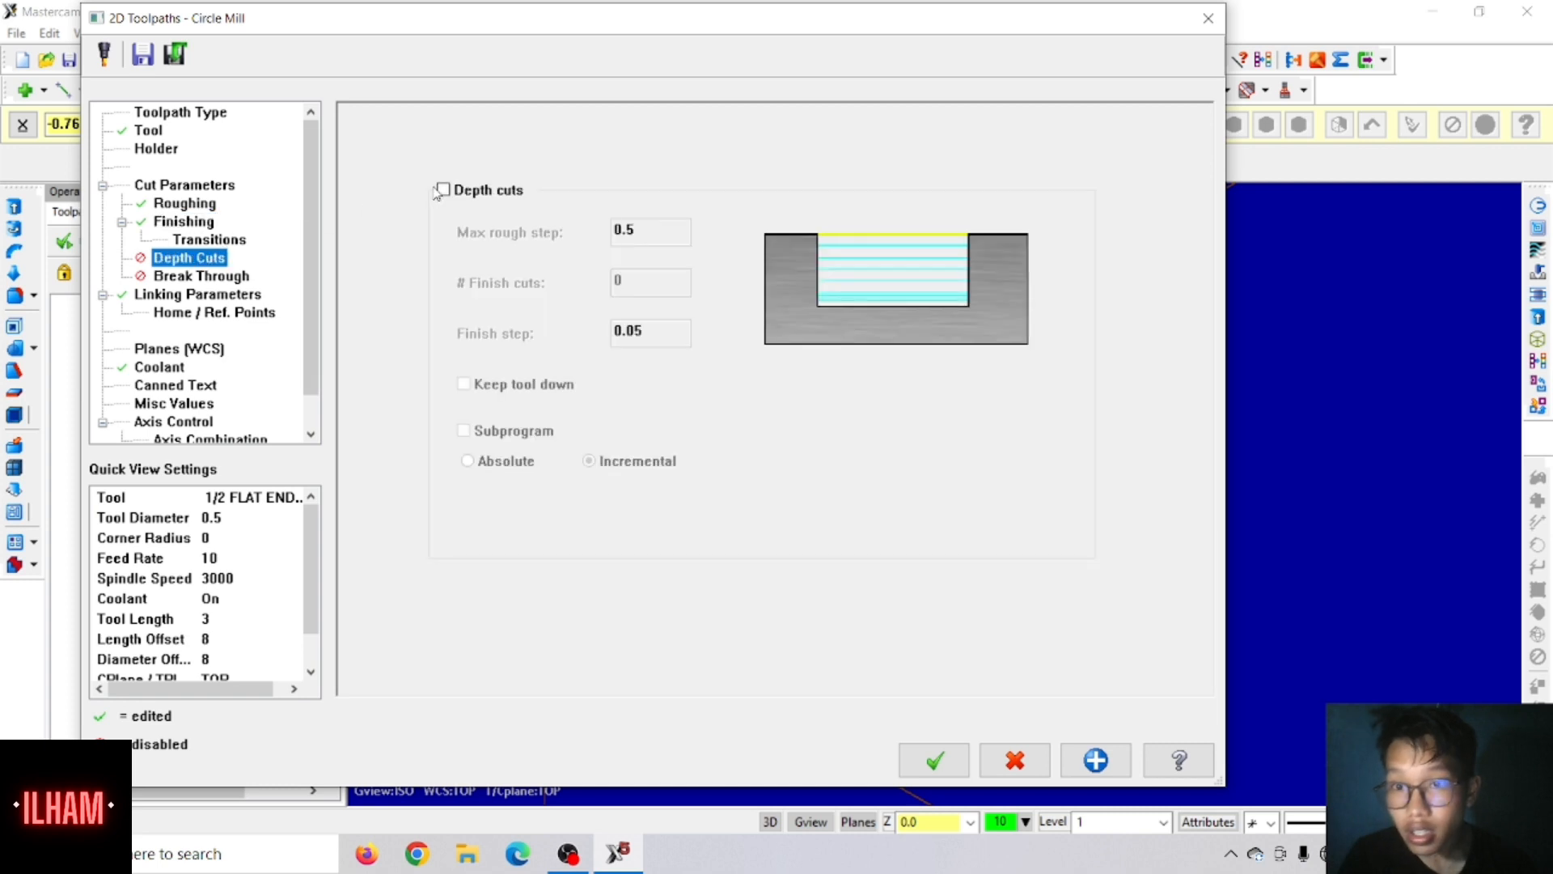
pyautogui.click(459, 192)
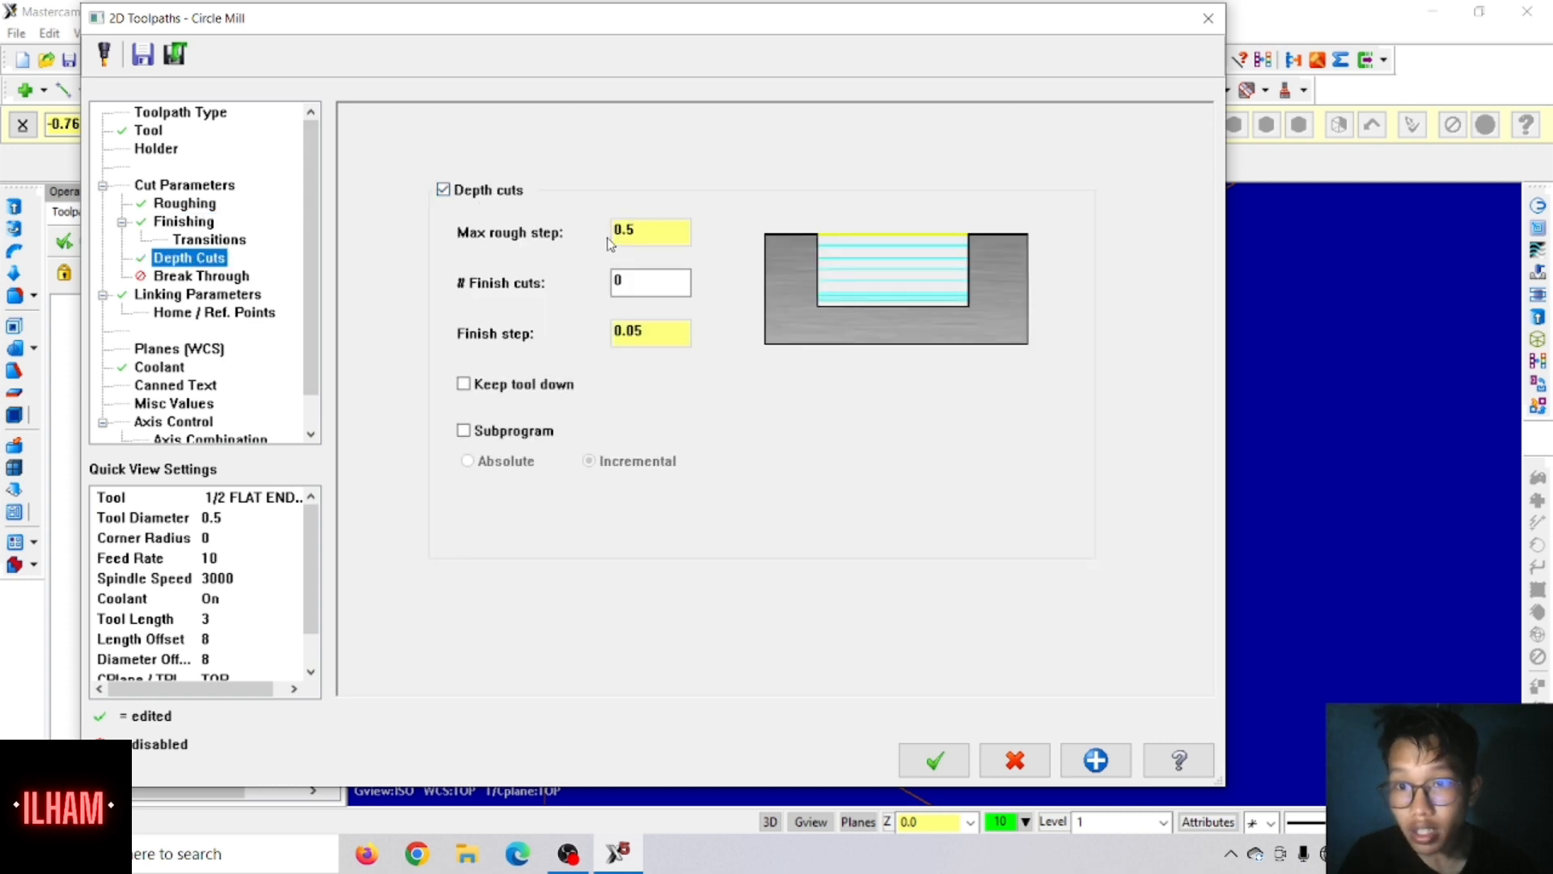
pyautogui.doubleClick(642, 234)
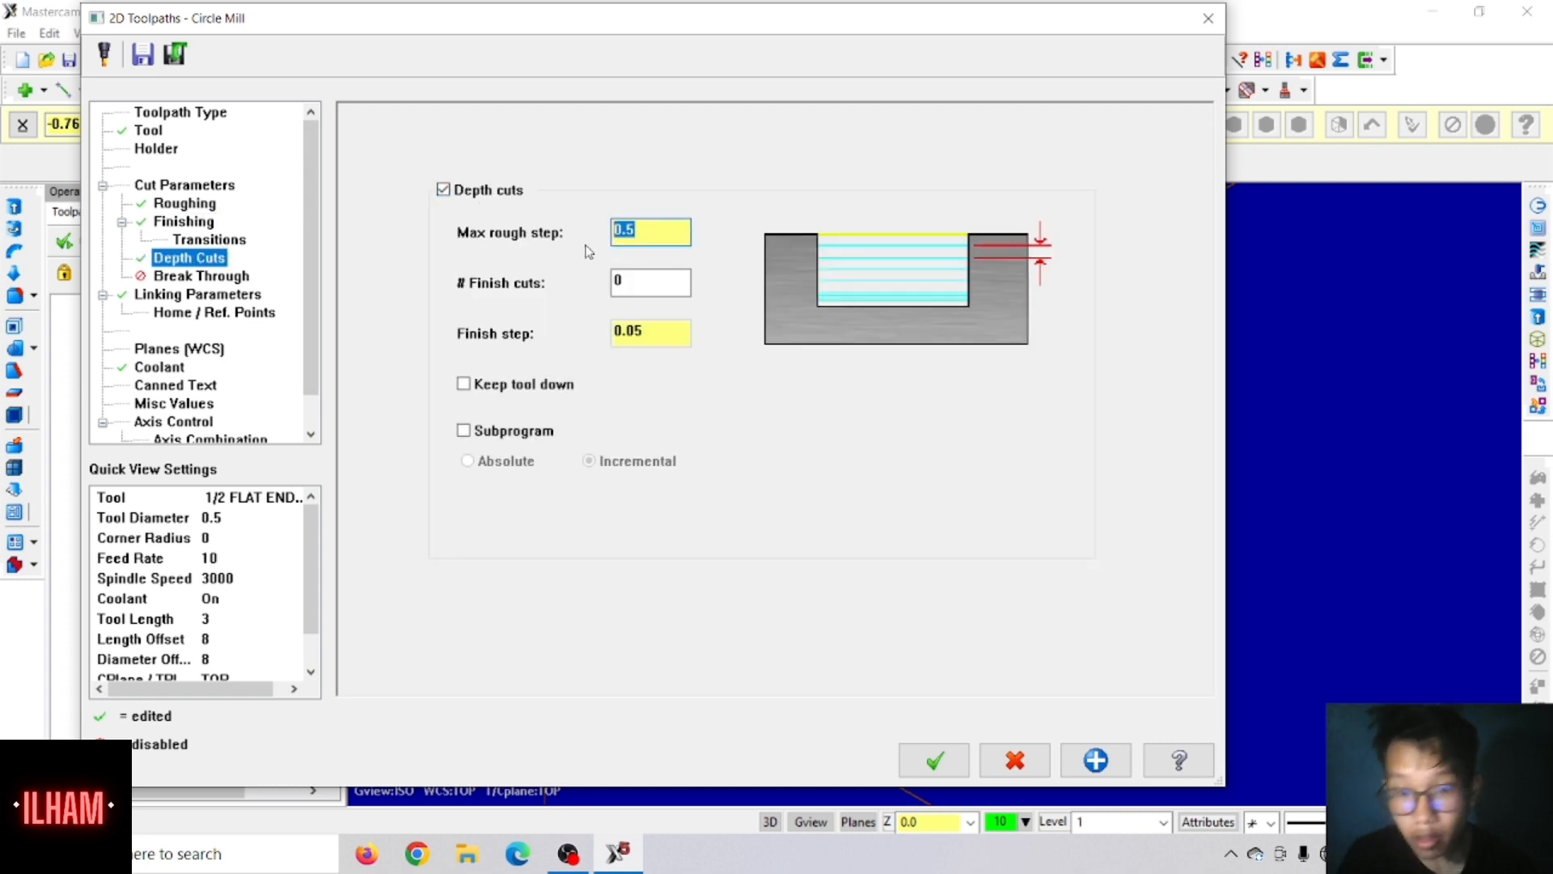
pyautogui.write('.')
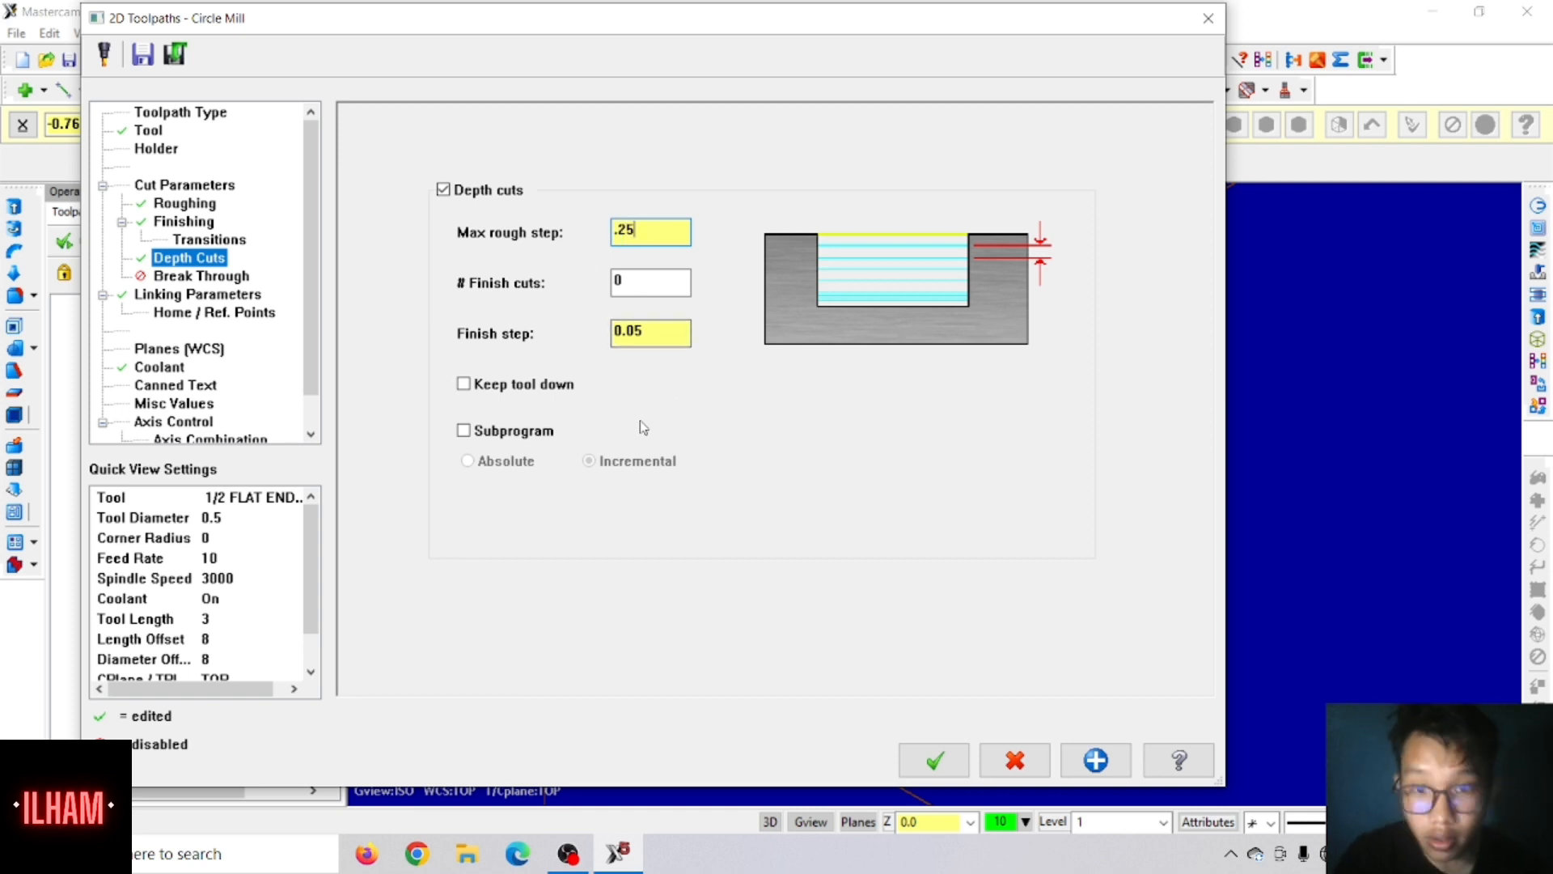
pyautogui.click(483, 392)
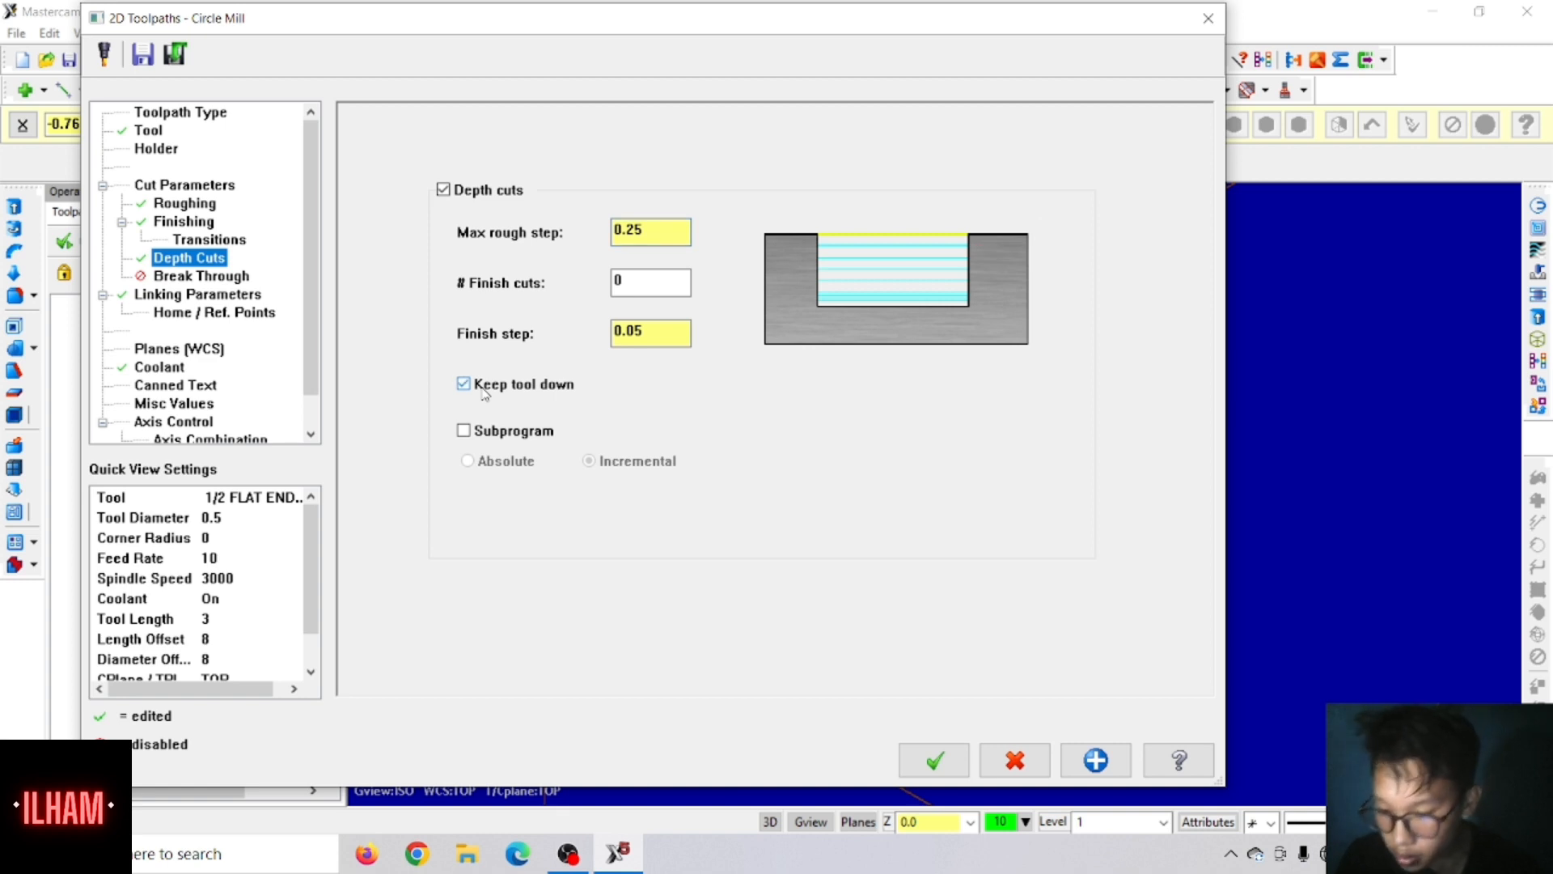
# Step: Enable break through with an amount of 0.01 and accept the circle mill toolpath
pyautogui.click(194, 276)
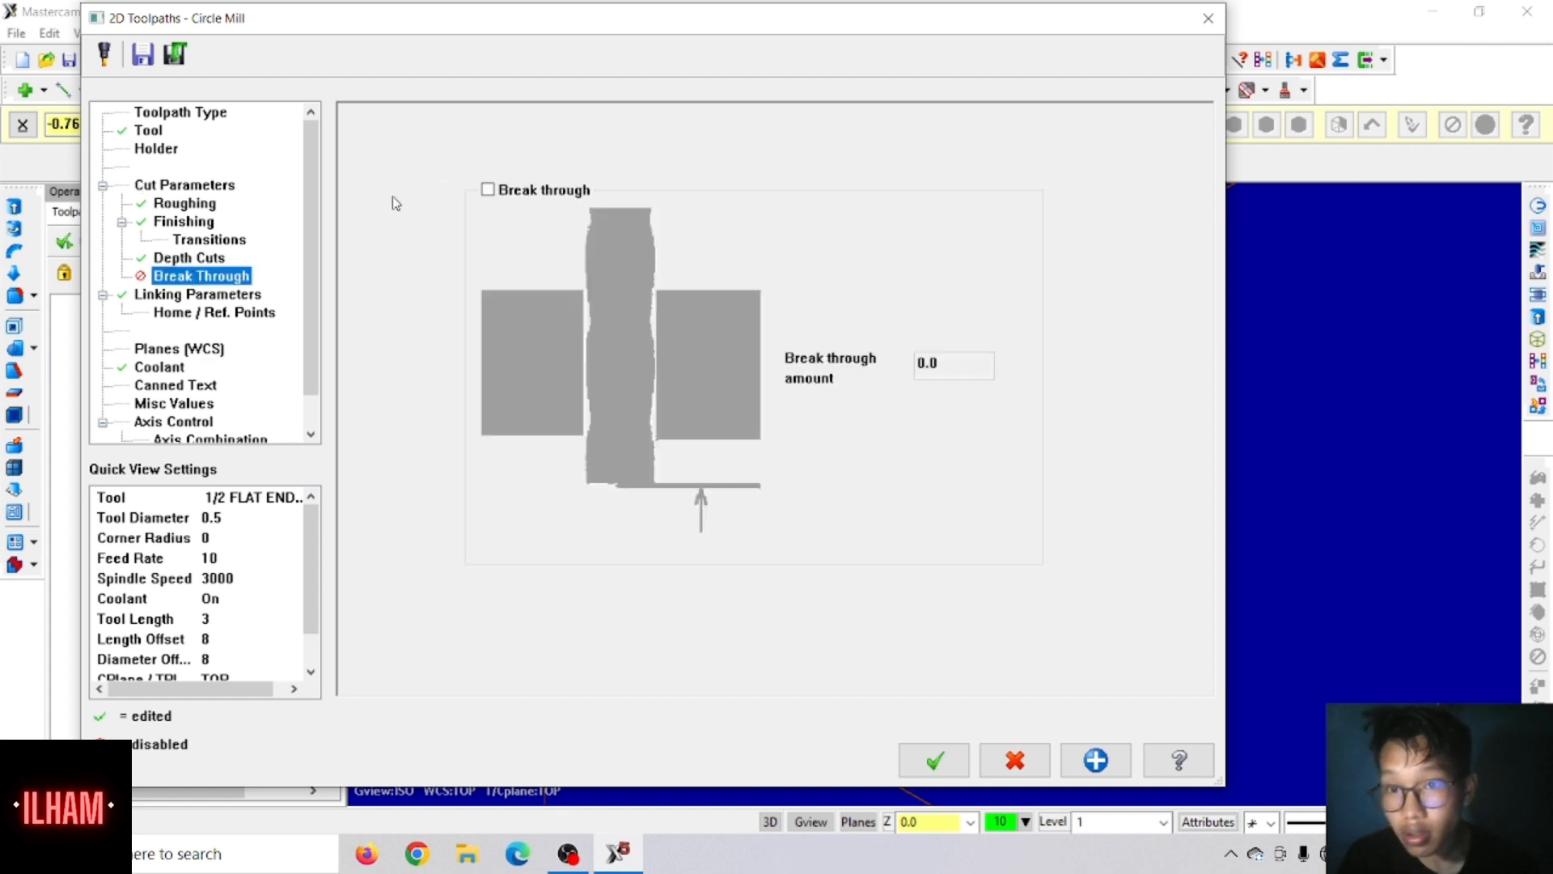
pyautogui.click(487, 190)
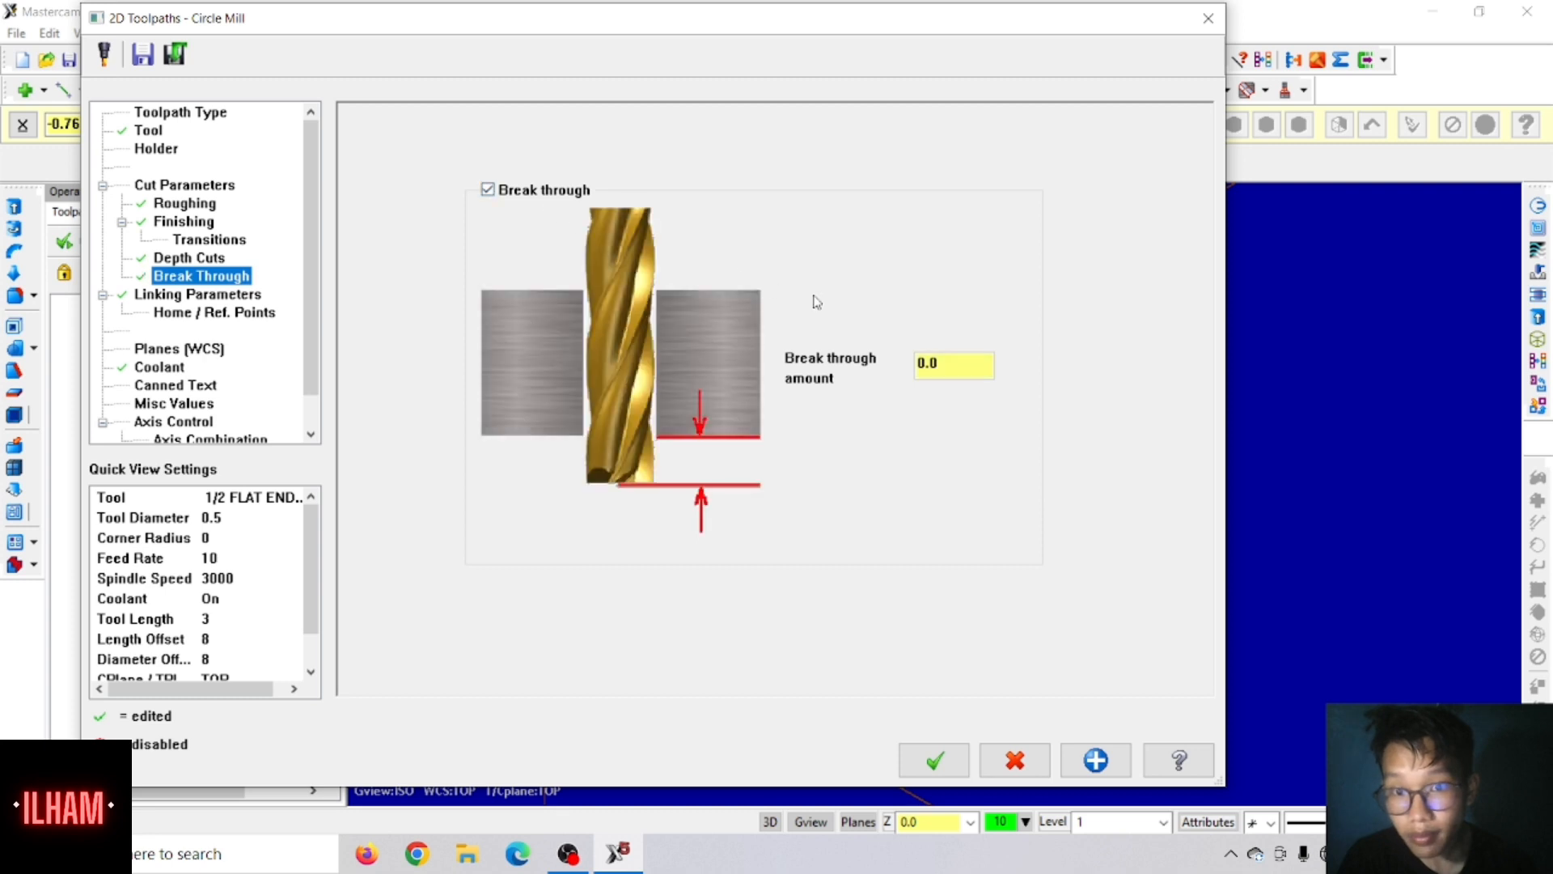
pyautogui.click(932, 361)
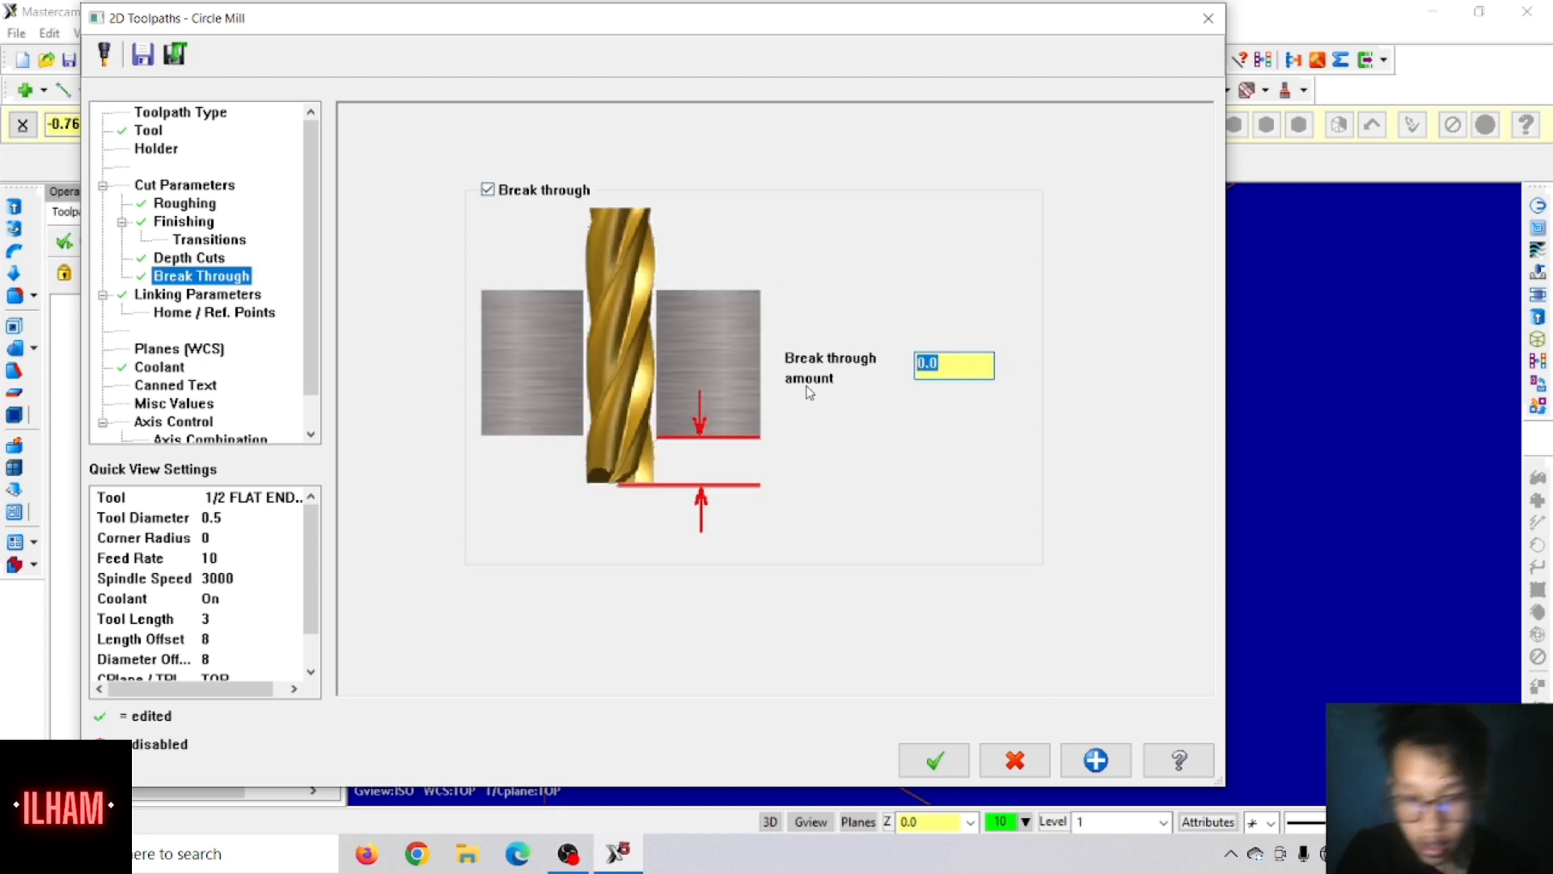
pyautogui.write('.')
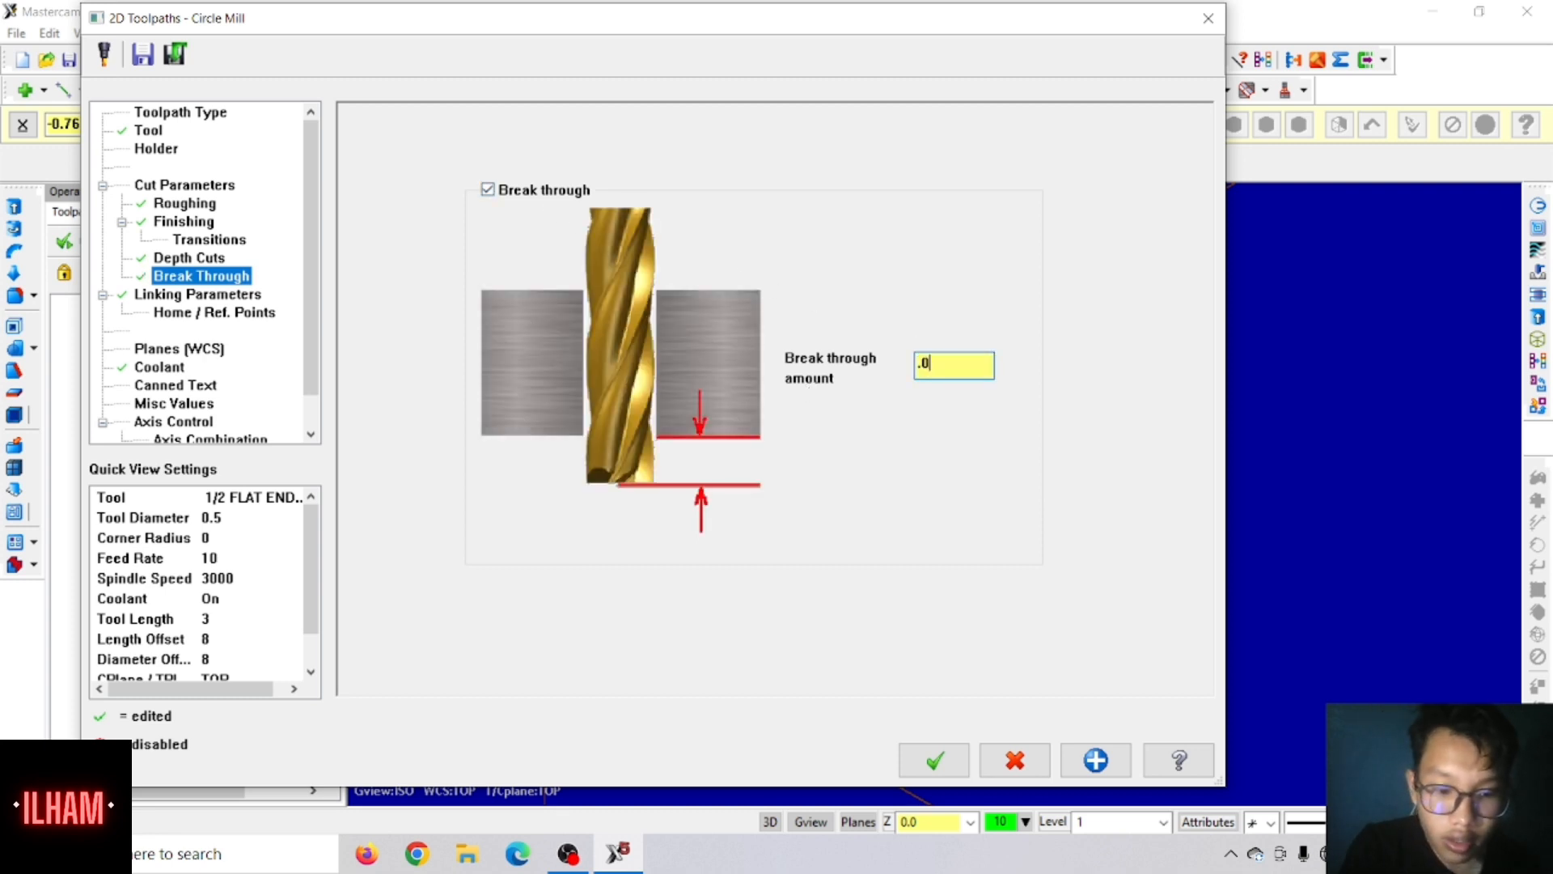
pyautogui.write('01')
pyautogui.press('Return')
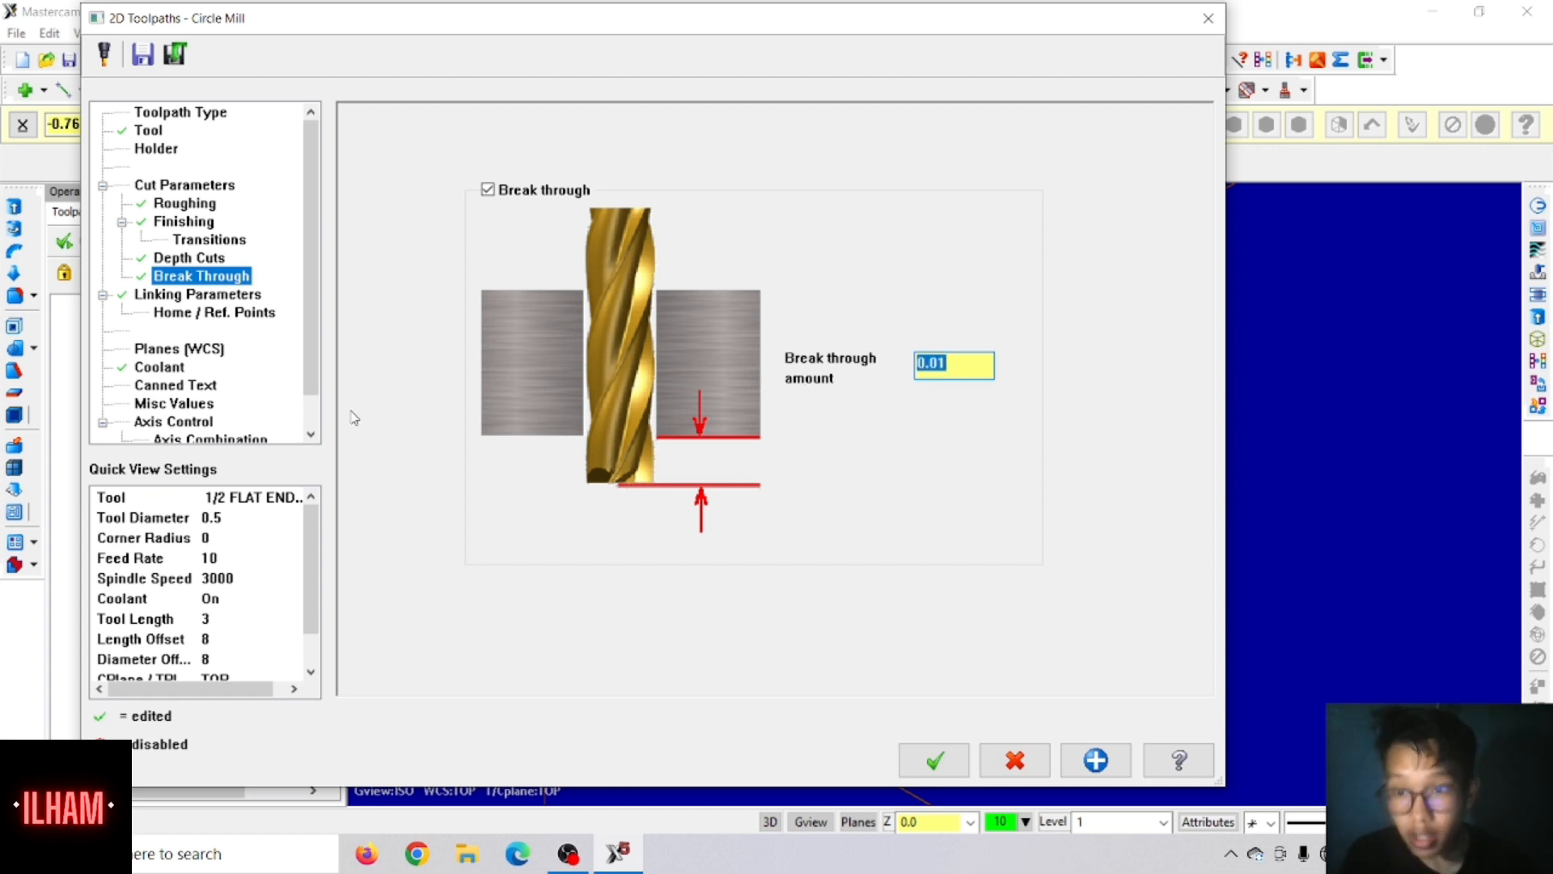
pyautogui.click(936, 769)
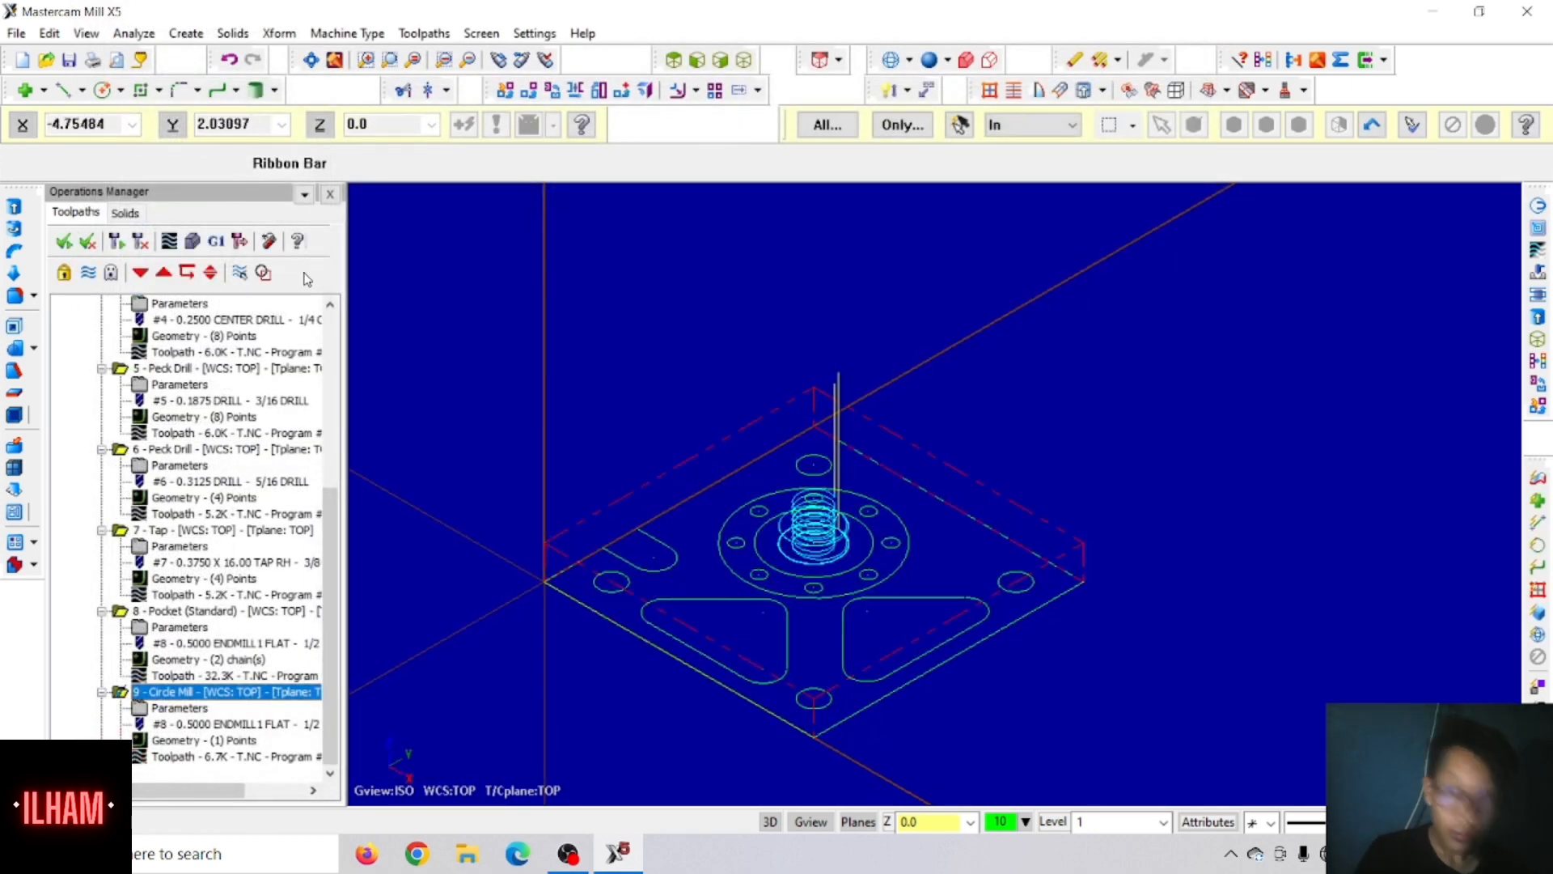
# Step: Start a contour toolpath and chain the open slot profile on the plate's edge, reversing the chain direction
pyautogui.click(424, 34)
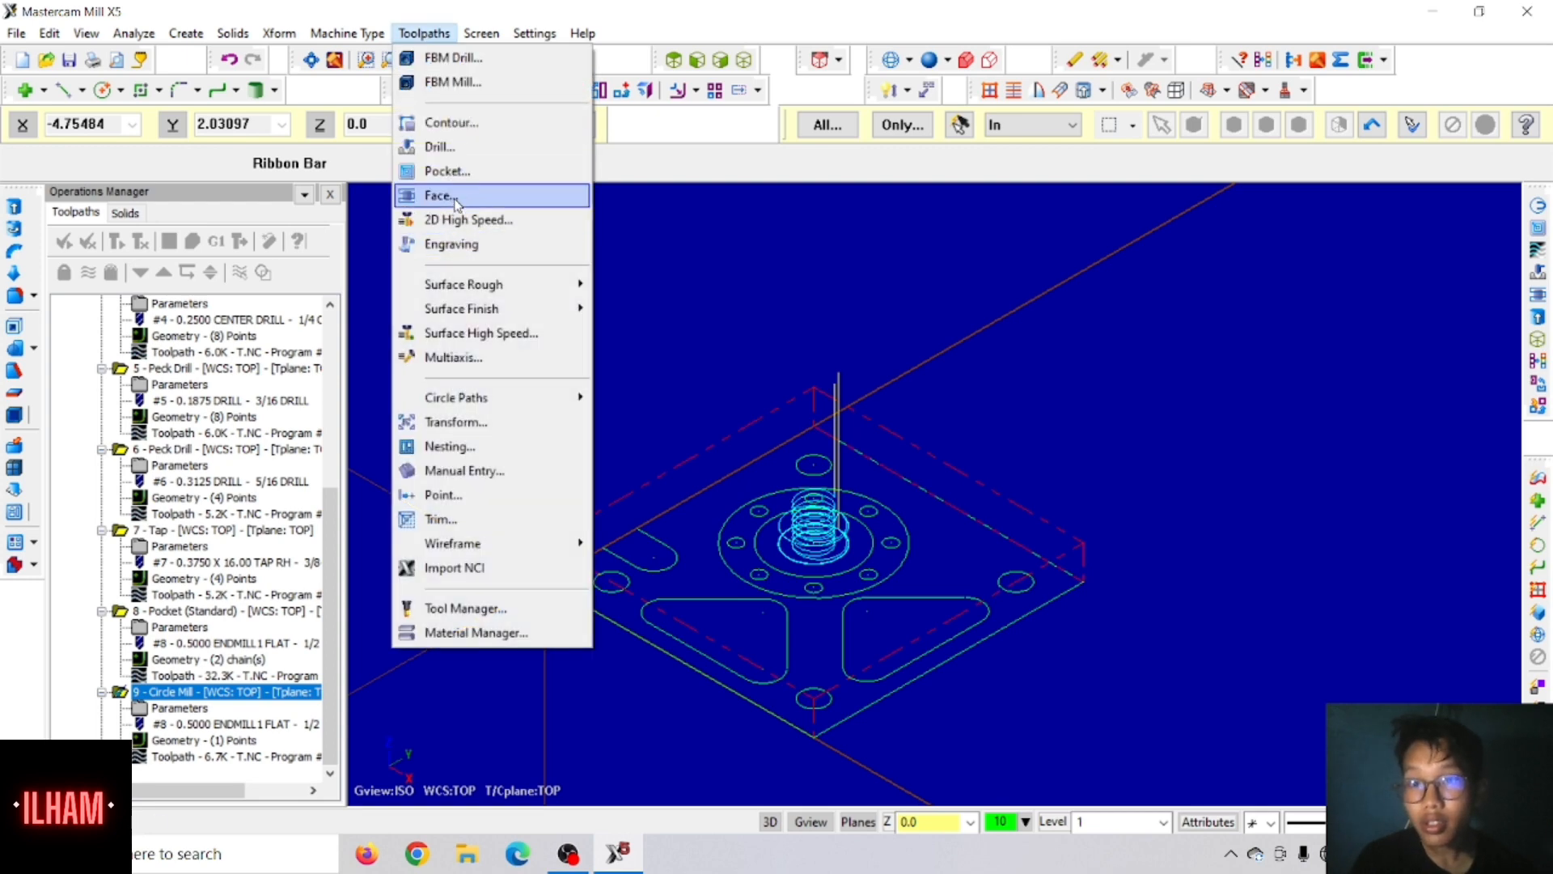
pyautogui.click(453, 123)
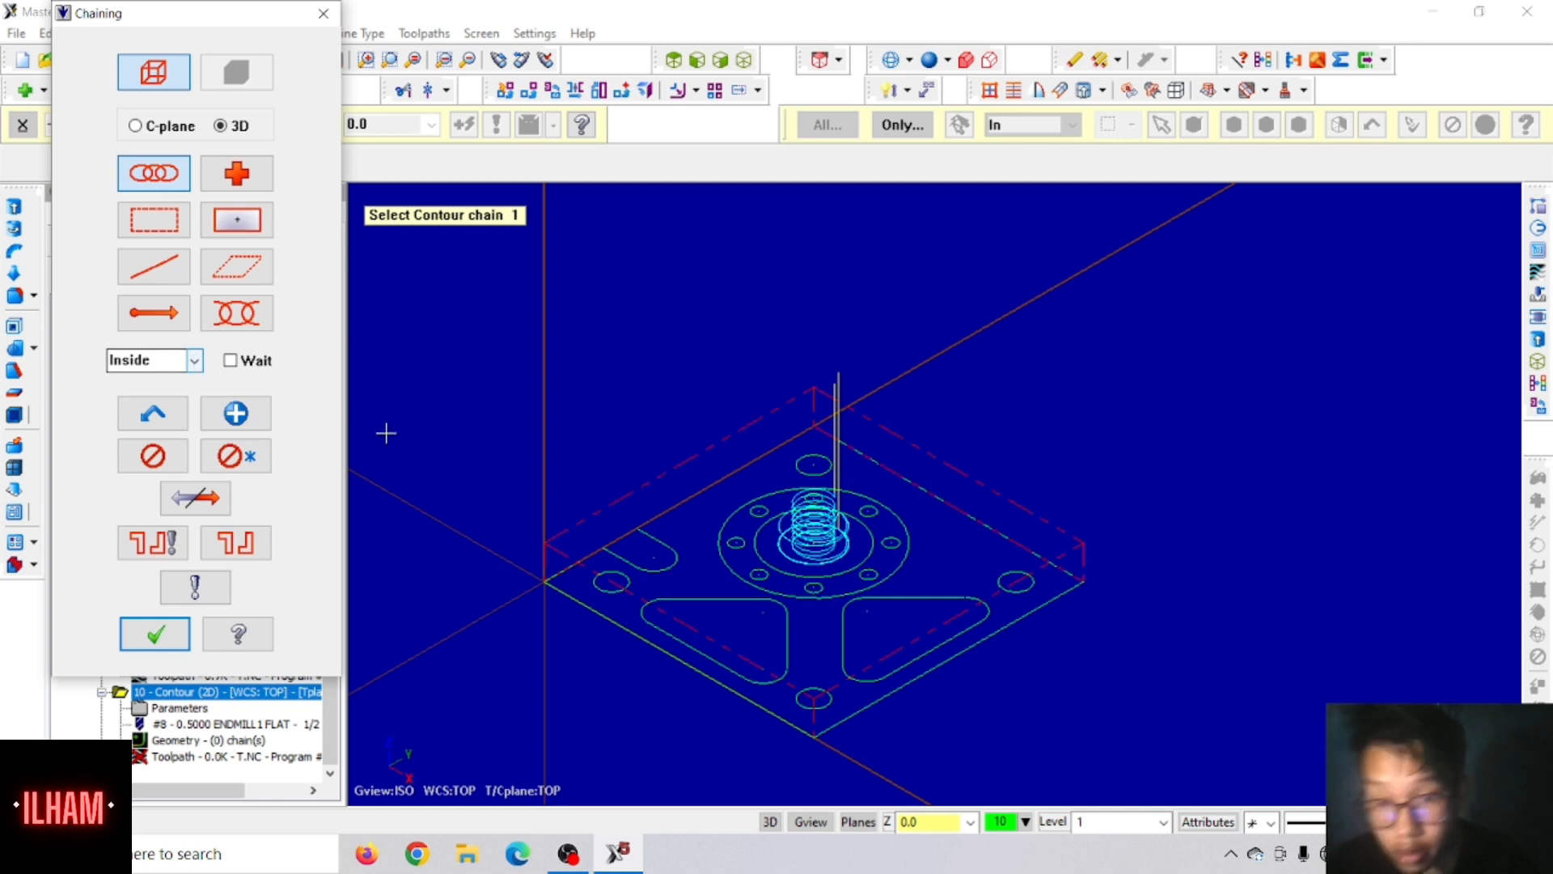
pyautogui.click(623, 564)
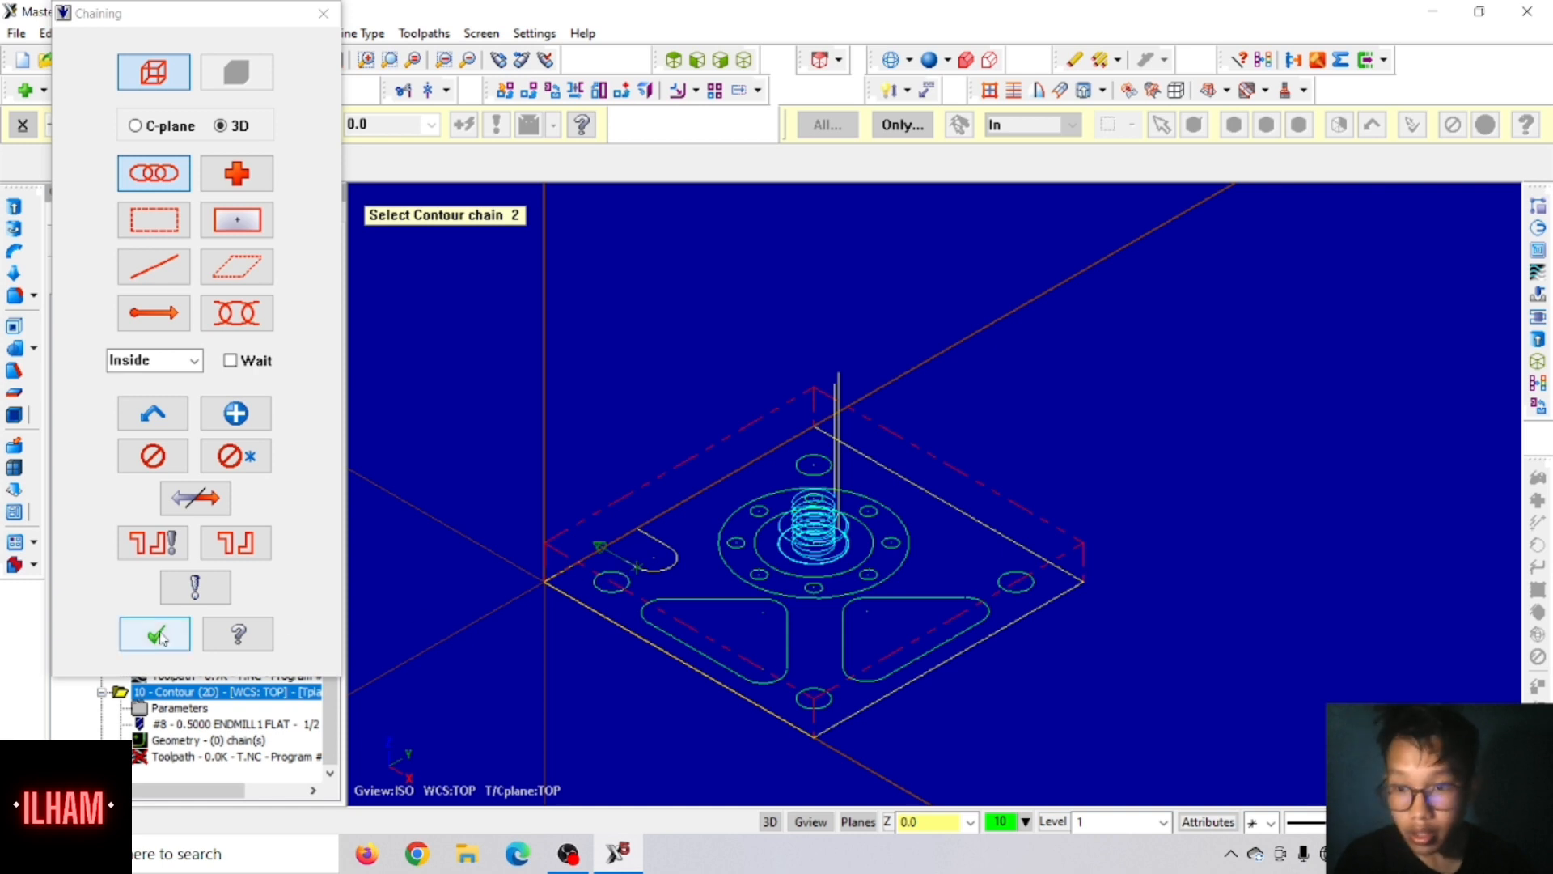
pyautogui.click(195, 497)
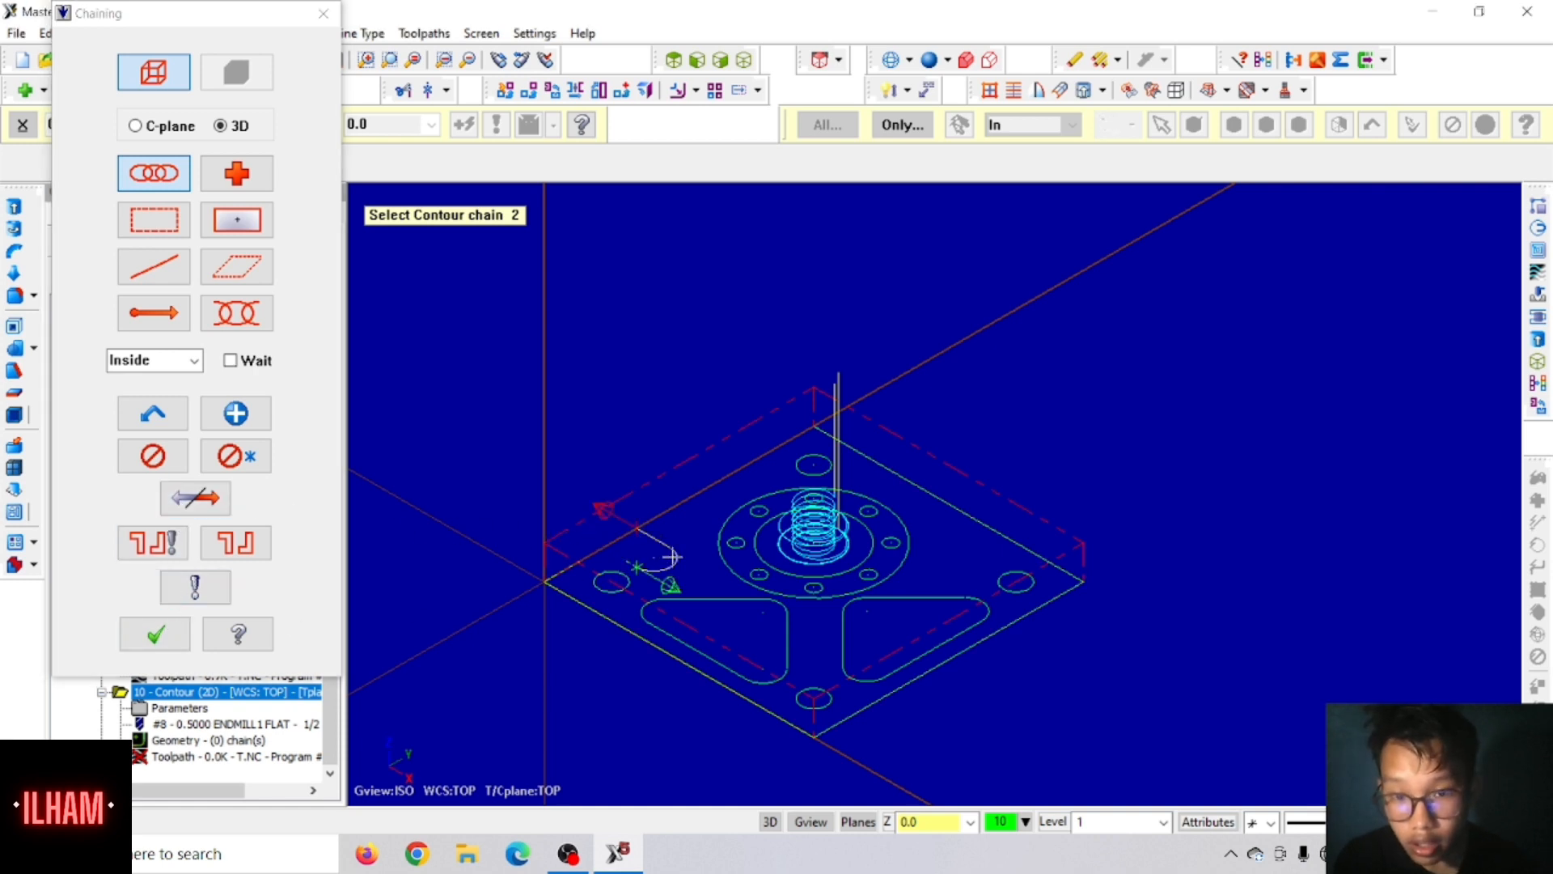
pyautogui.scroll(2, 681, 561)
pyautogui.scroll(-1, 684, 560)
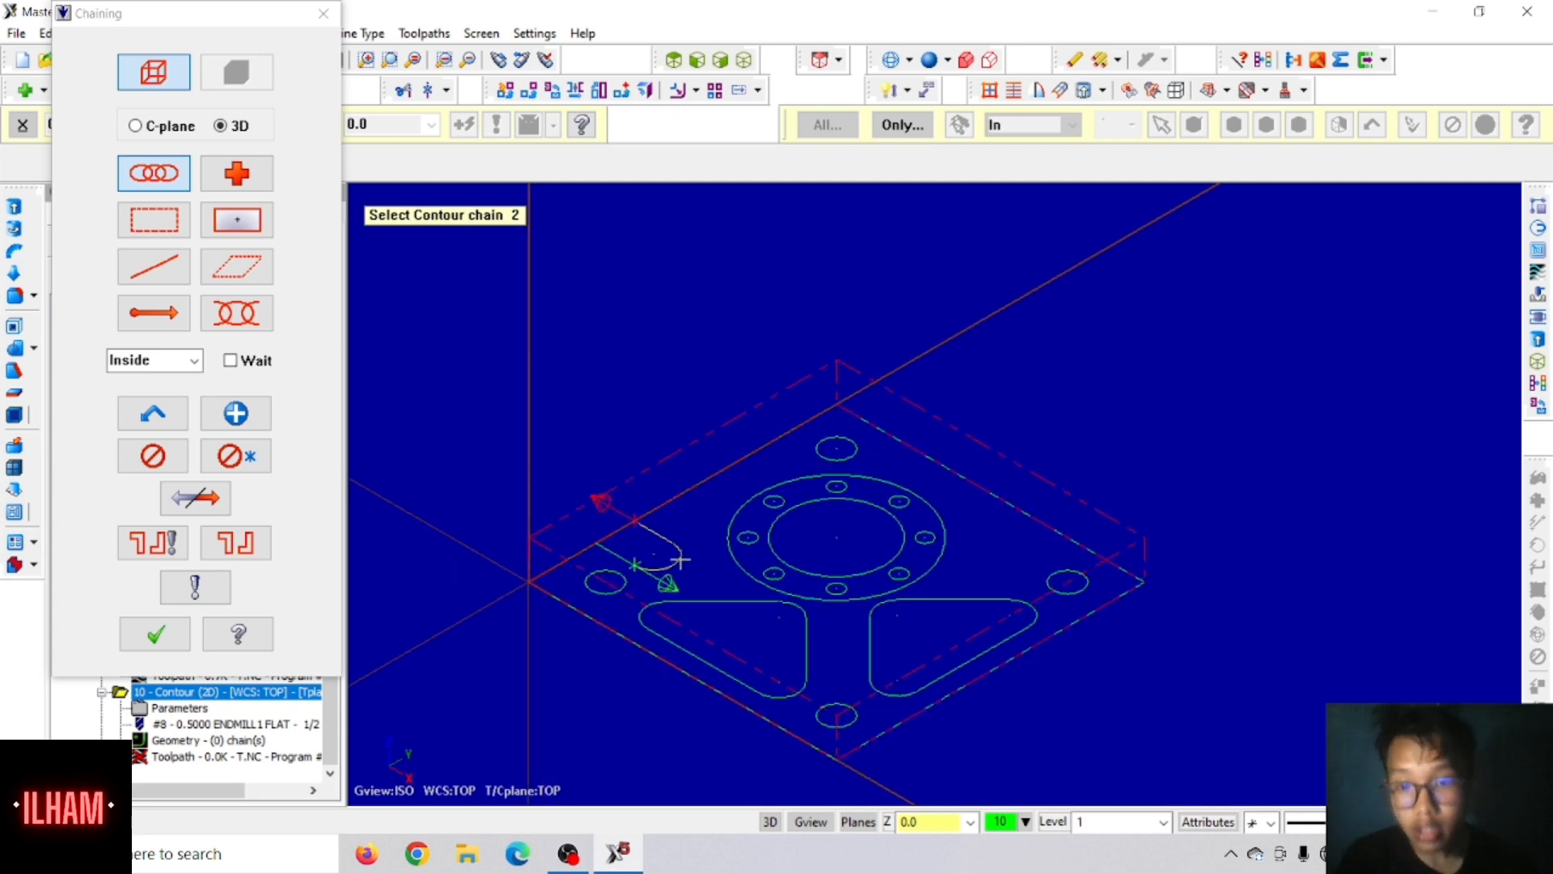
pyautogui.click(179, 639)
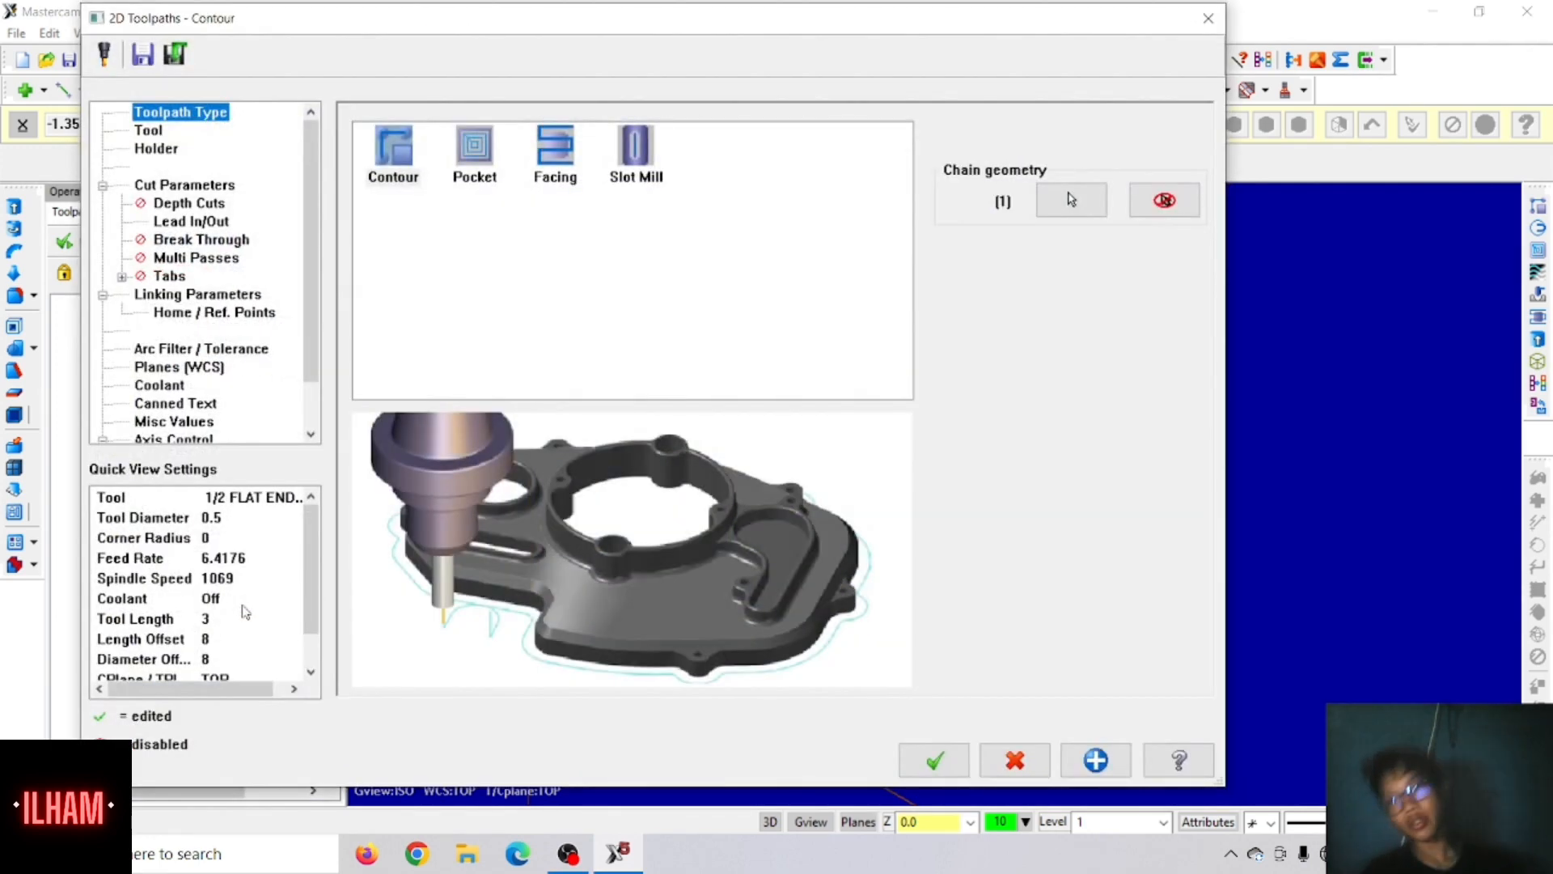
# Step: Choose the 3/8 flat endmill from the tool library for the contour toolpath
pyautogui.click(154, 132)
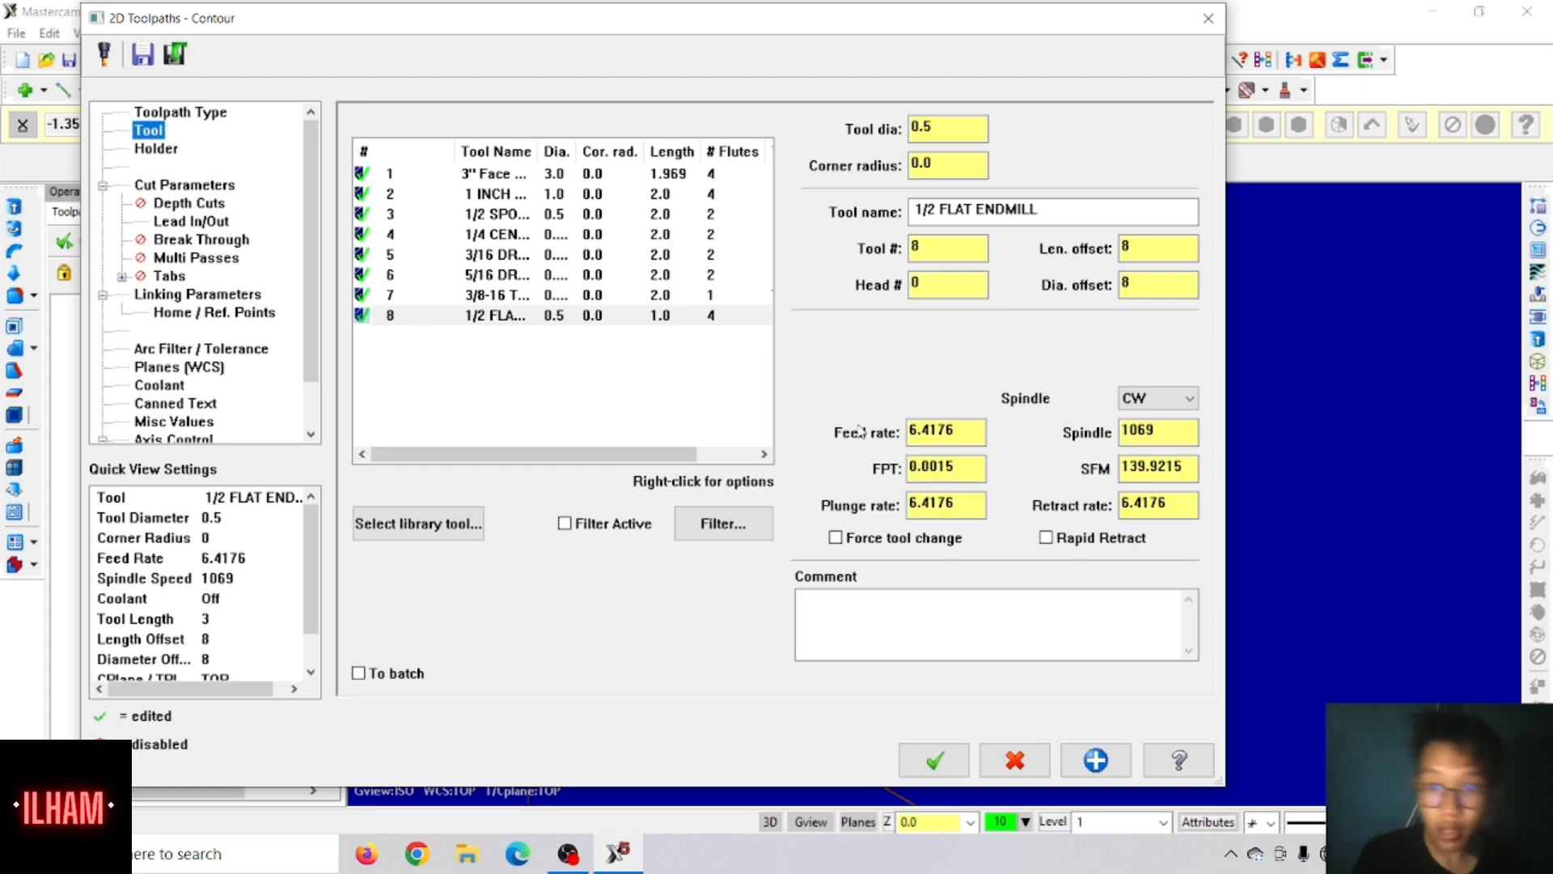
pyautogui.click(394, 527)
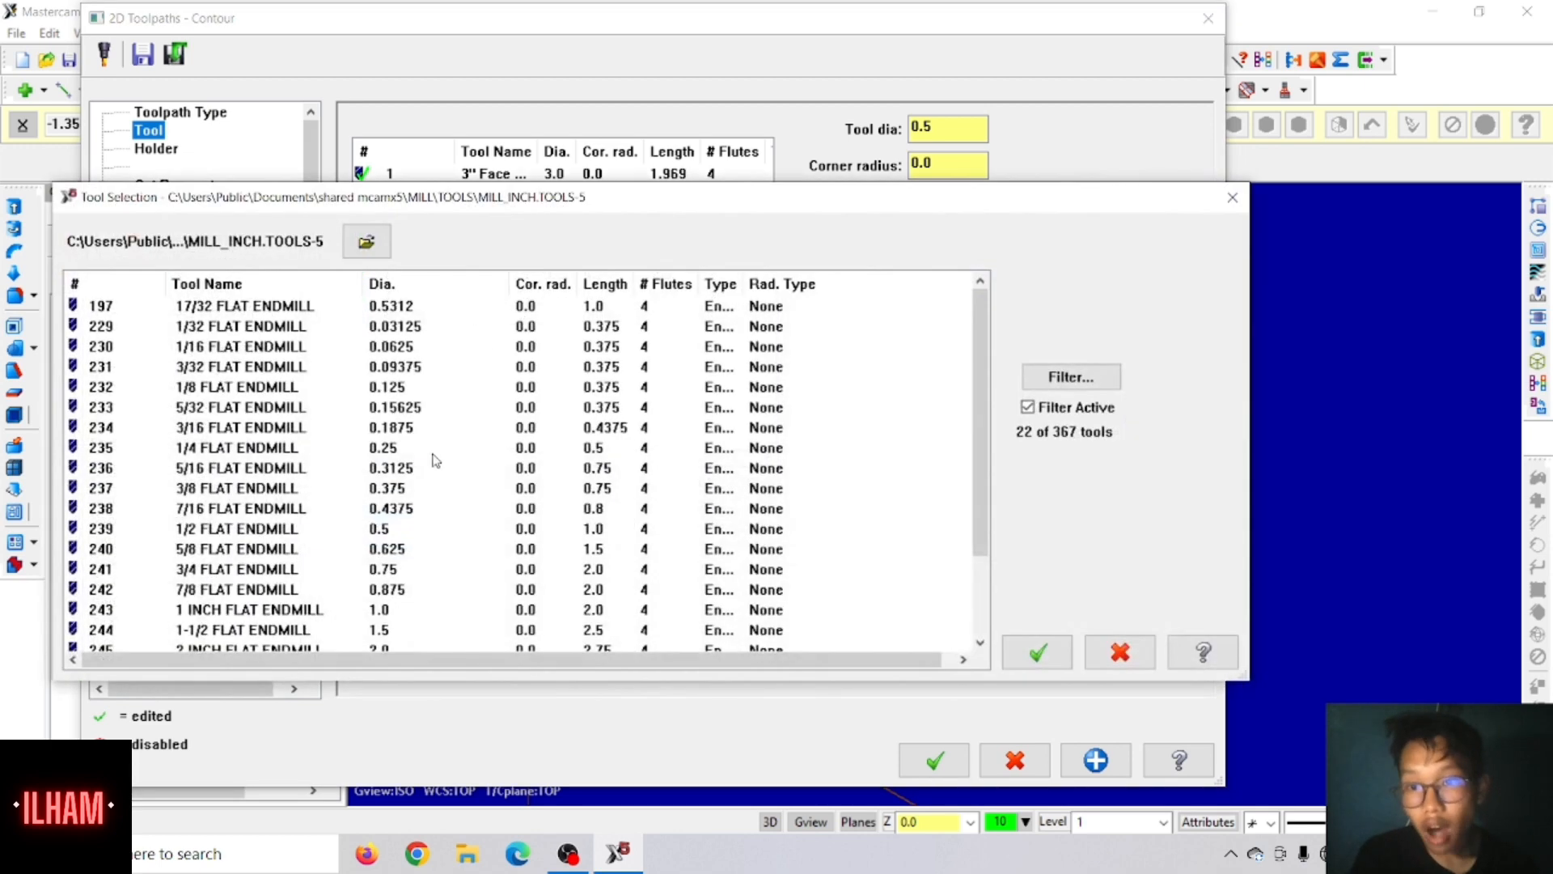
pyautogui.click(134, 476)
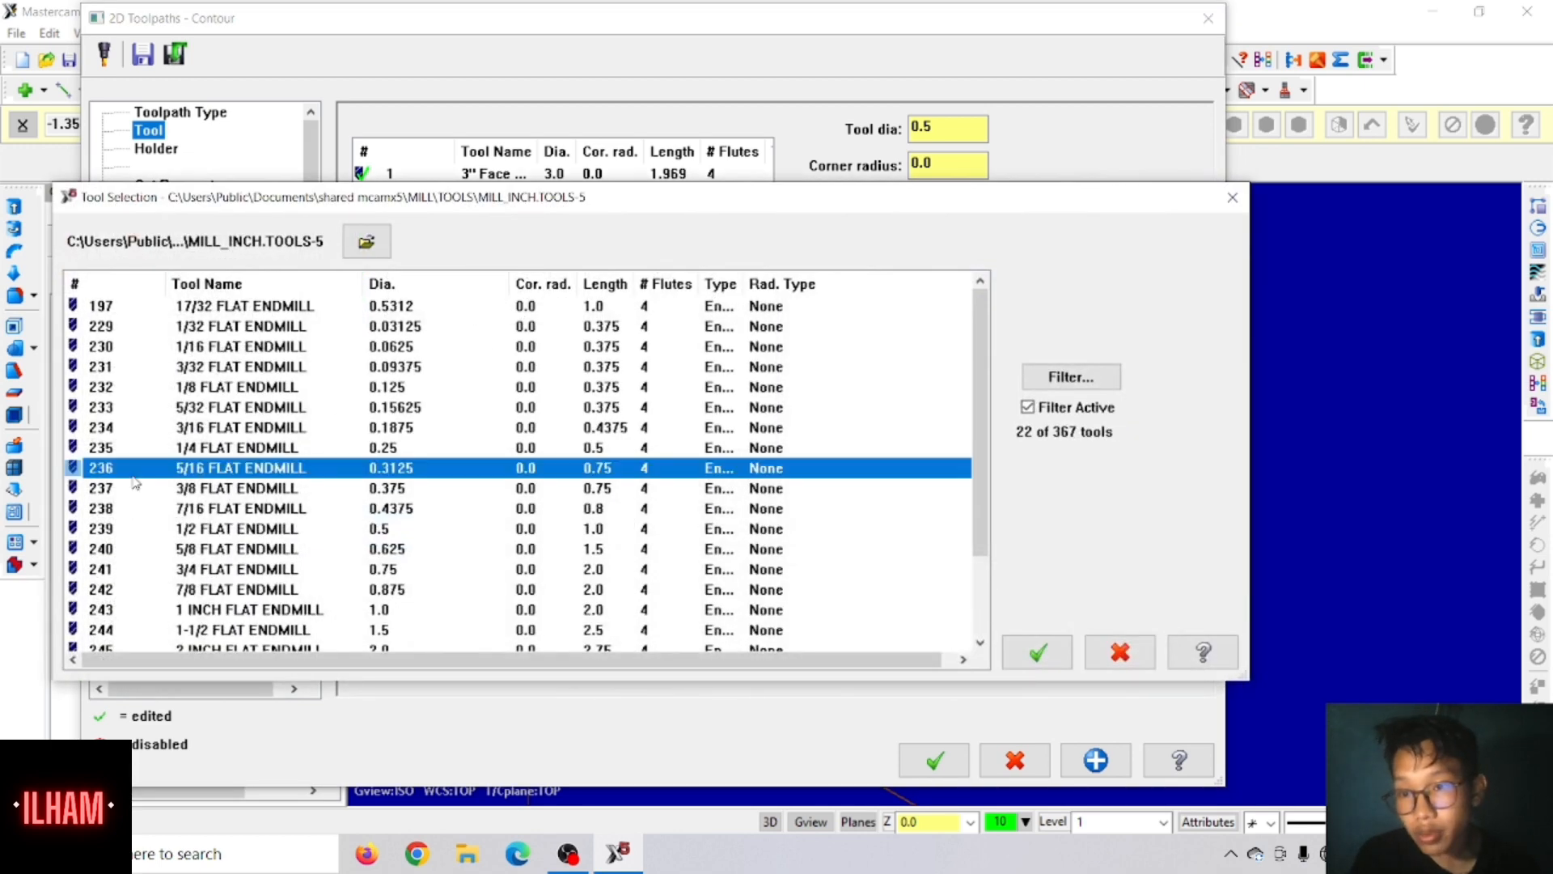
pyautogui.click(134, 488)
pyautogui.click(1039, 651)
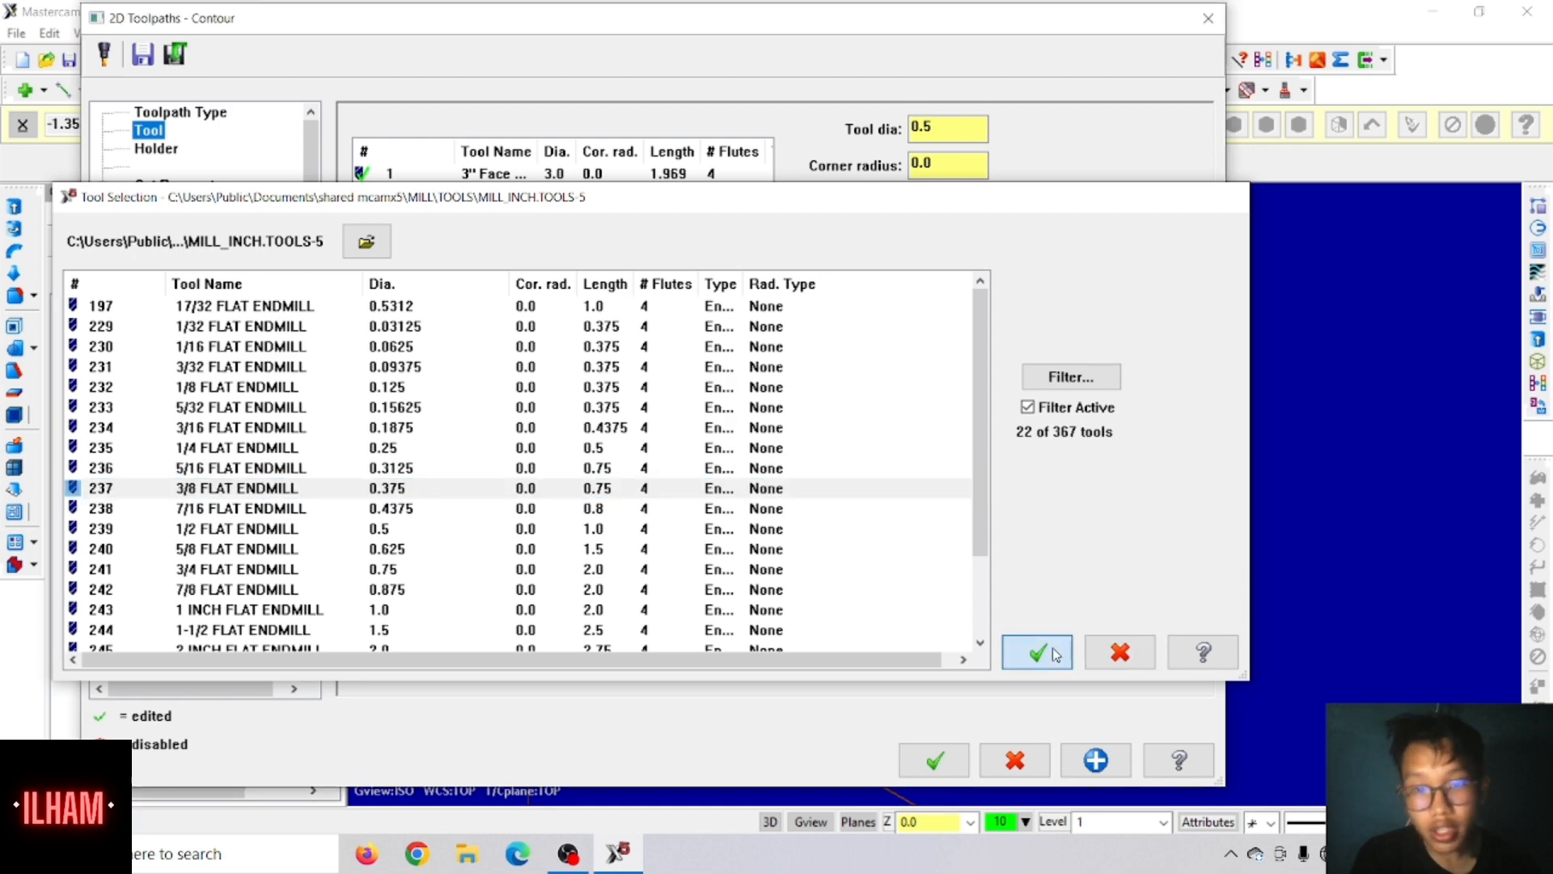
# Step: Set the endmill's feed rate and plunge rate to 8 and spindle speed to 4750, and enable rapid retract
pyautogui.click(893, 441)
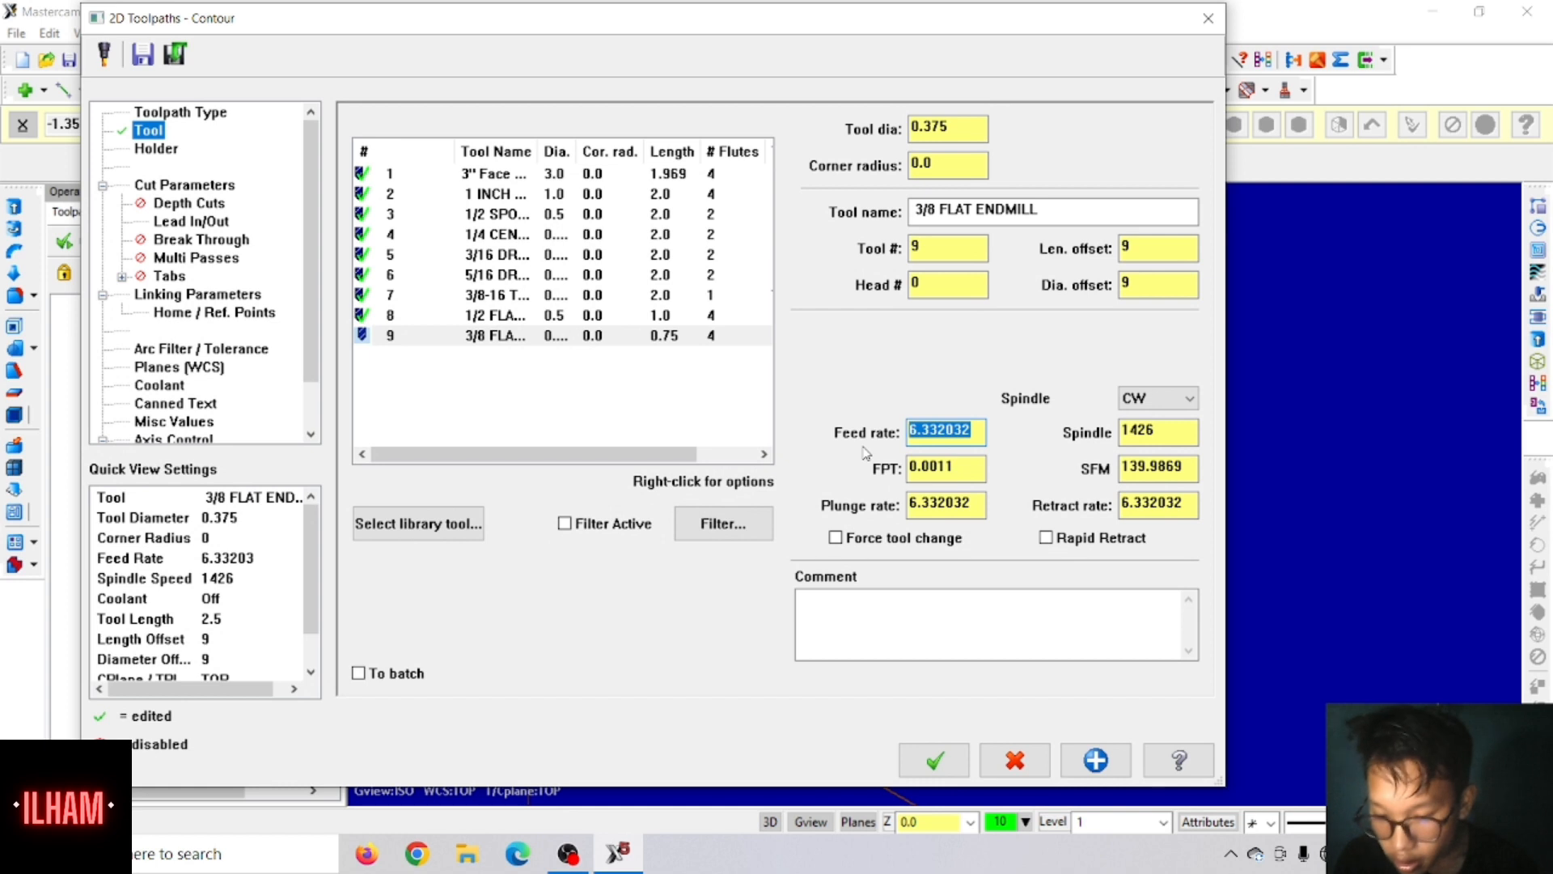
pyautogui.write('8')
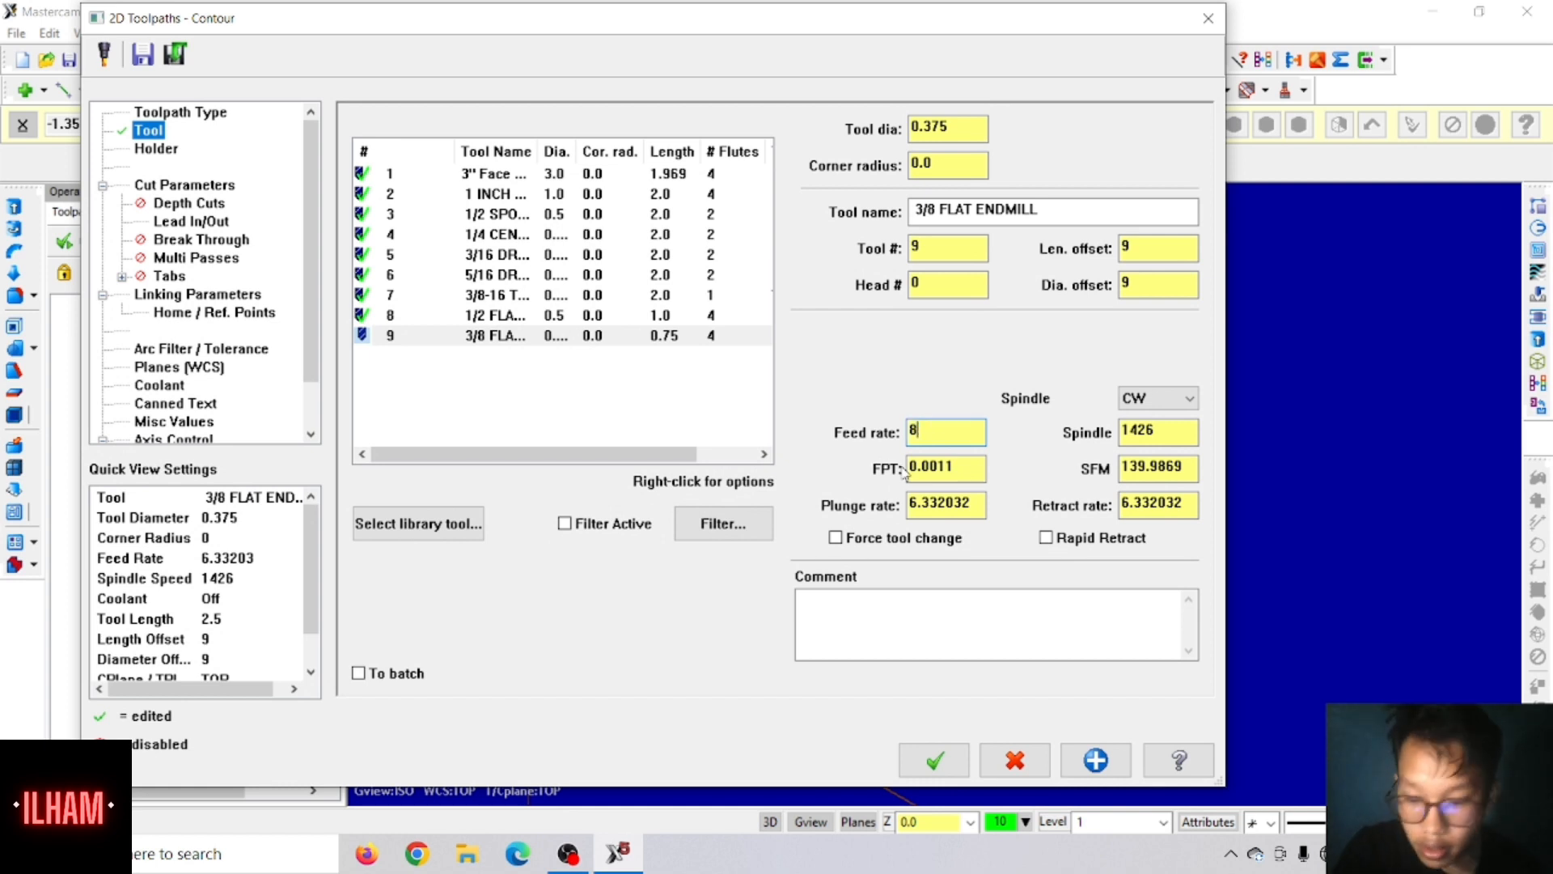
pyautogui.moveTo(971, 503); pyautogui.dragTo(877, 522)
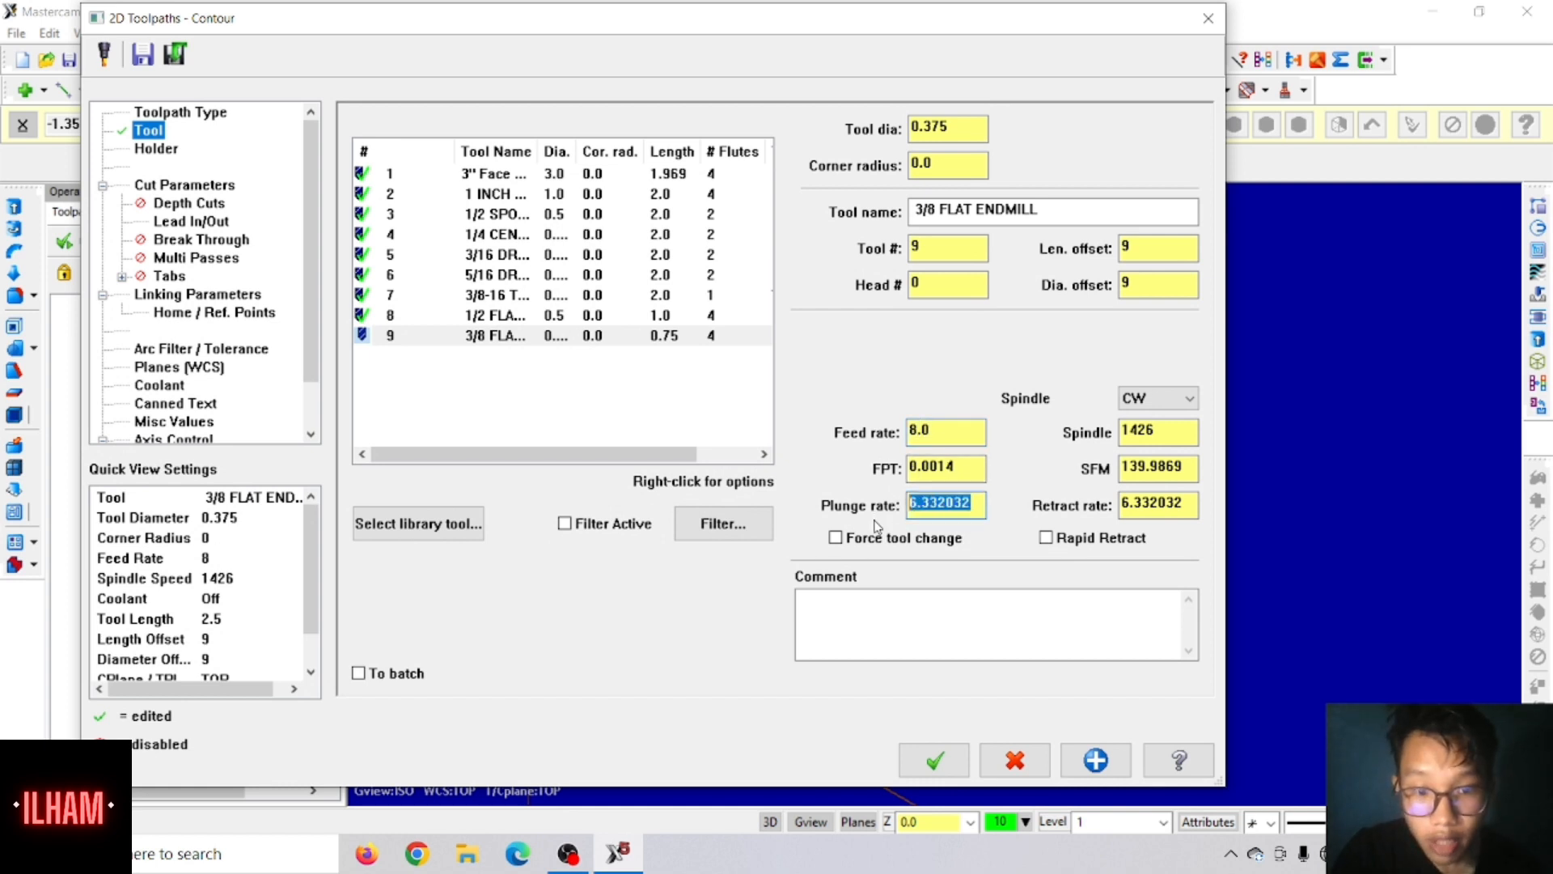
pyautogui.write('8')
pyautogui.doubleClick(1164, 432)
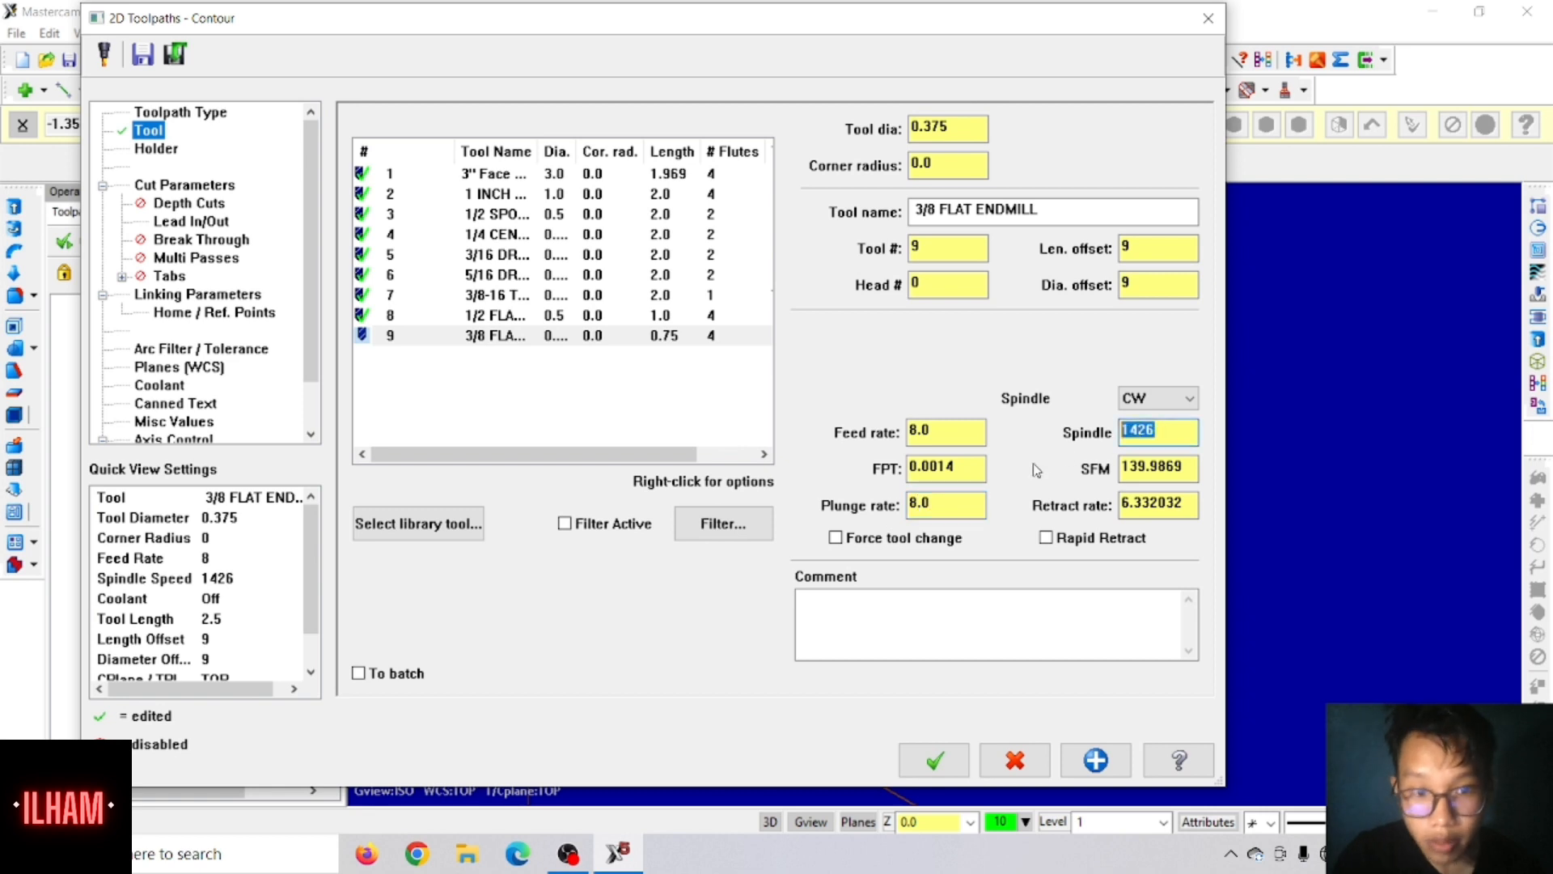
pyautogui.write('4750')
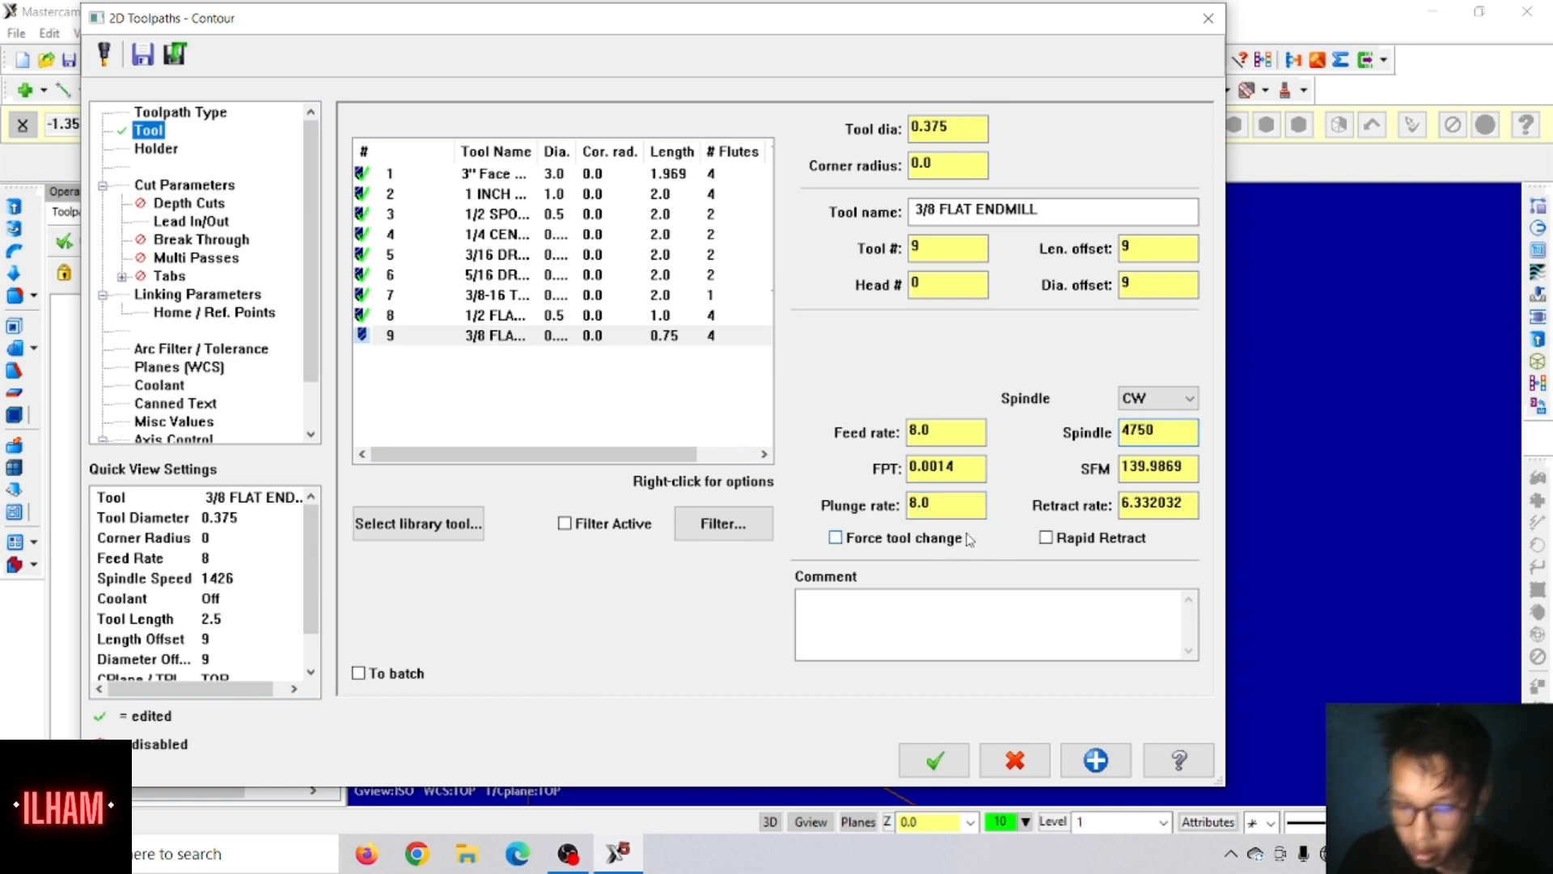
pyautogui.click(1044, 538)
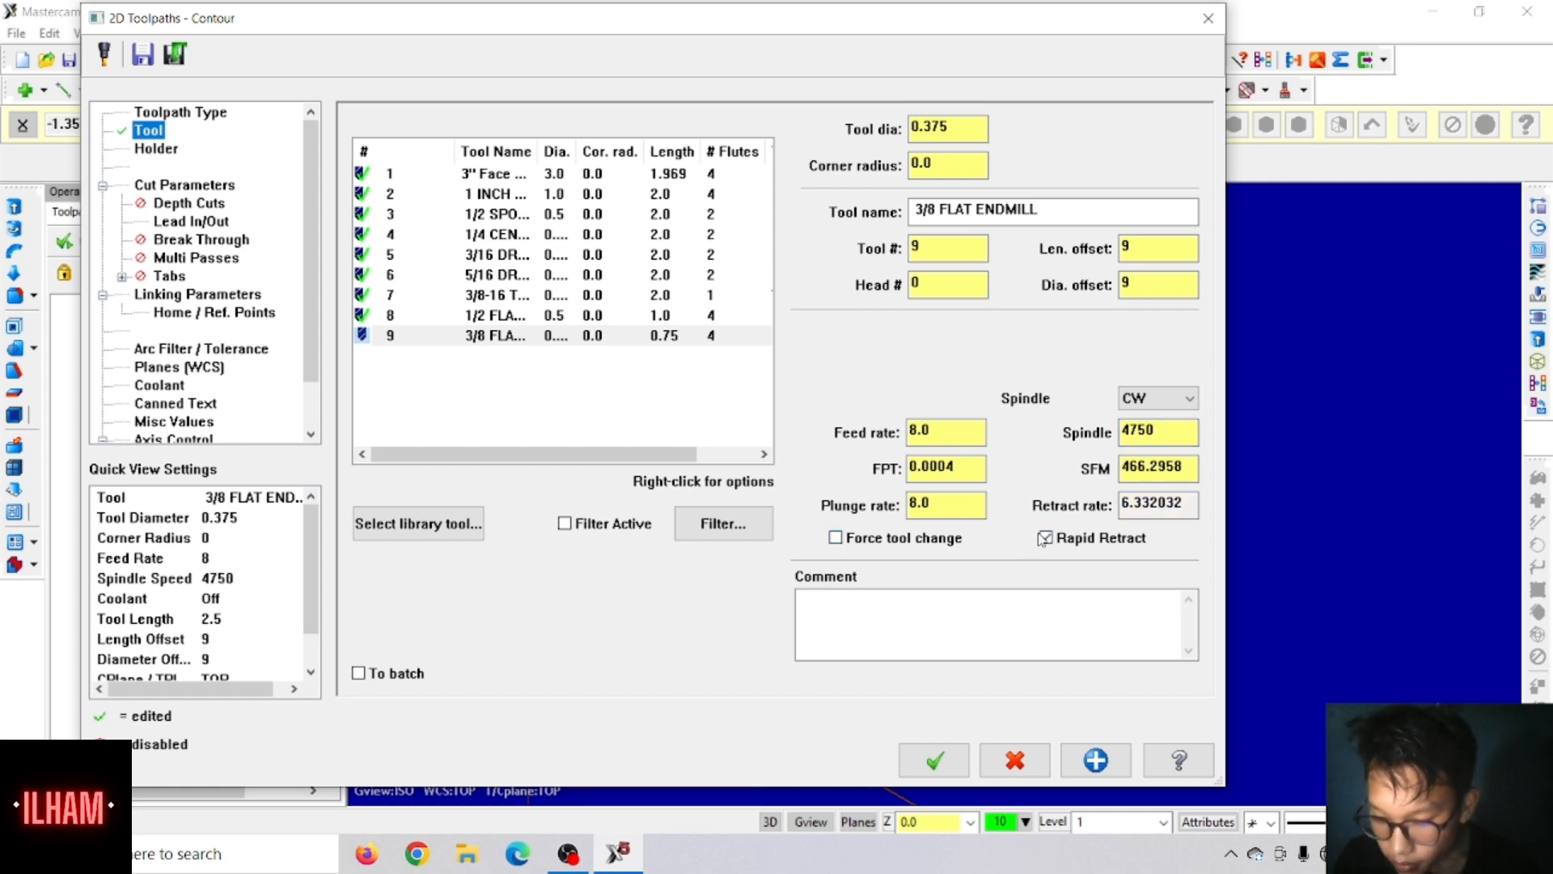
# Step: Turn on flood coolant for the contour toolpath
pyautogui.click(160, 385)
pyautogui.click(825, 254)
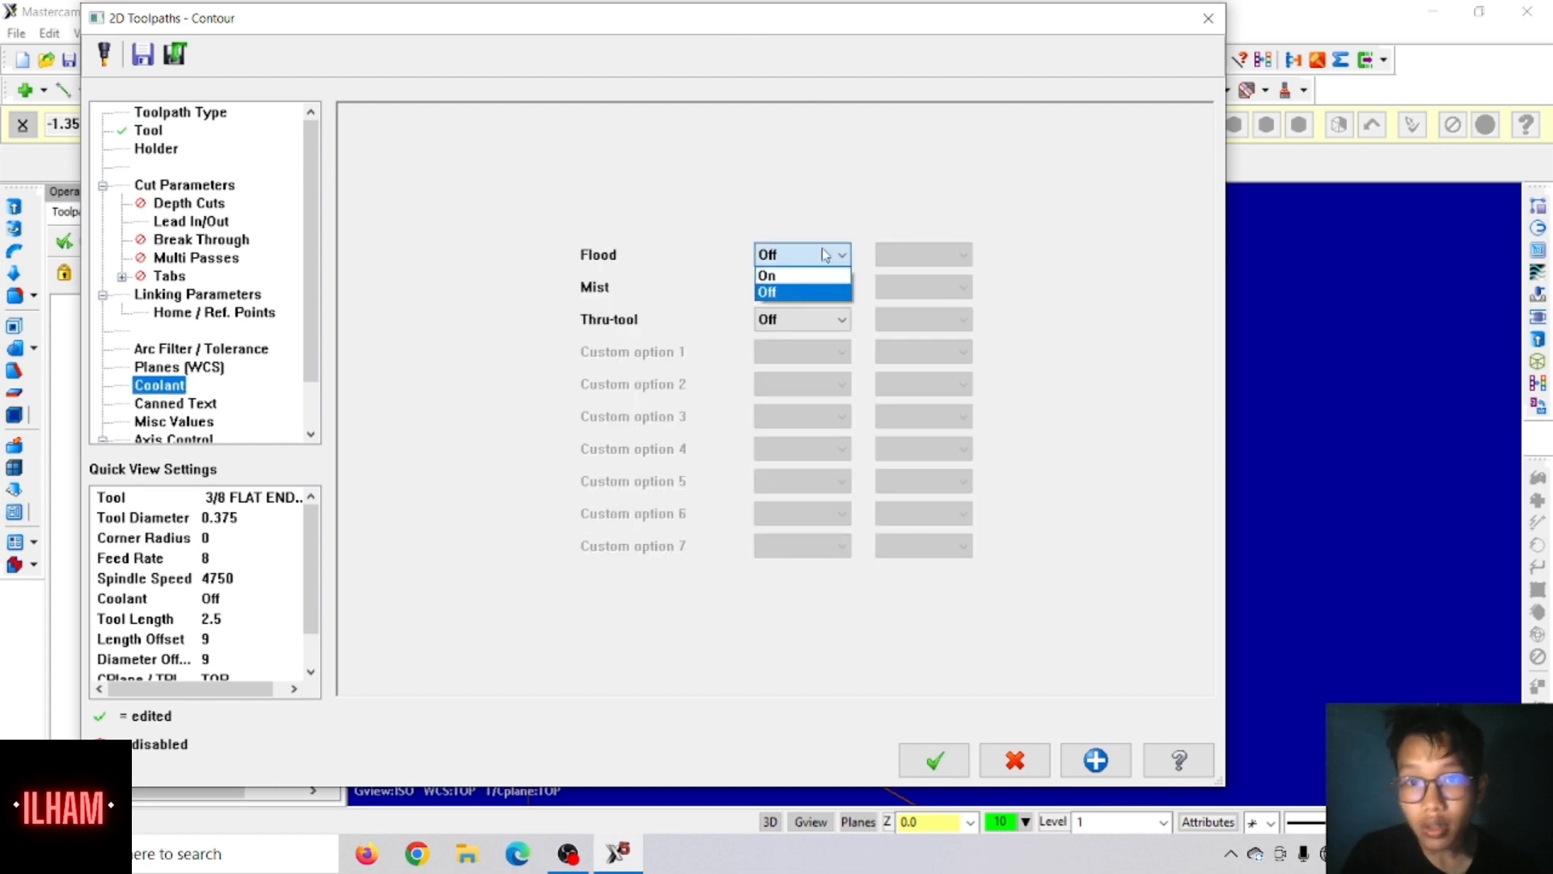
pyautogui.click(797, 286)
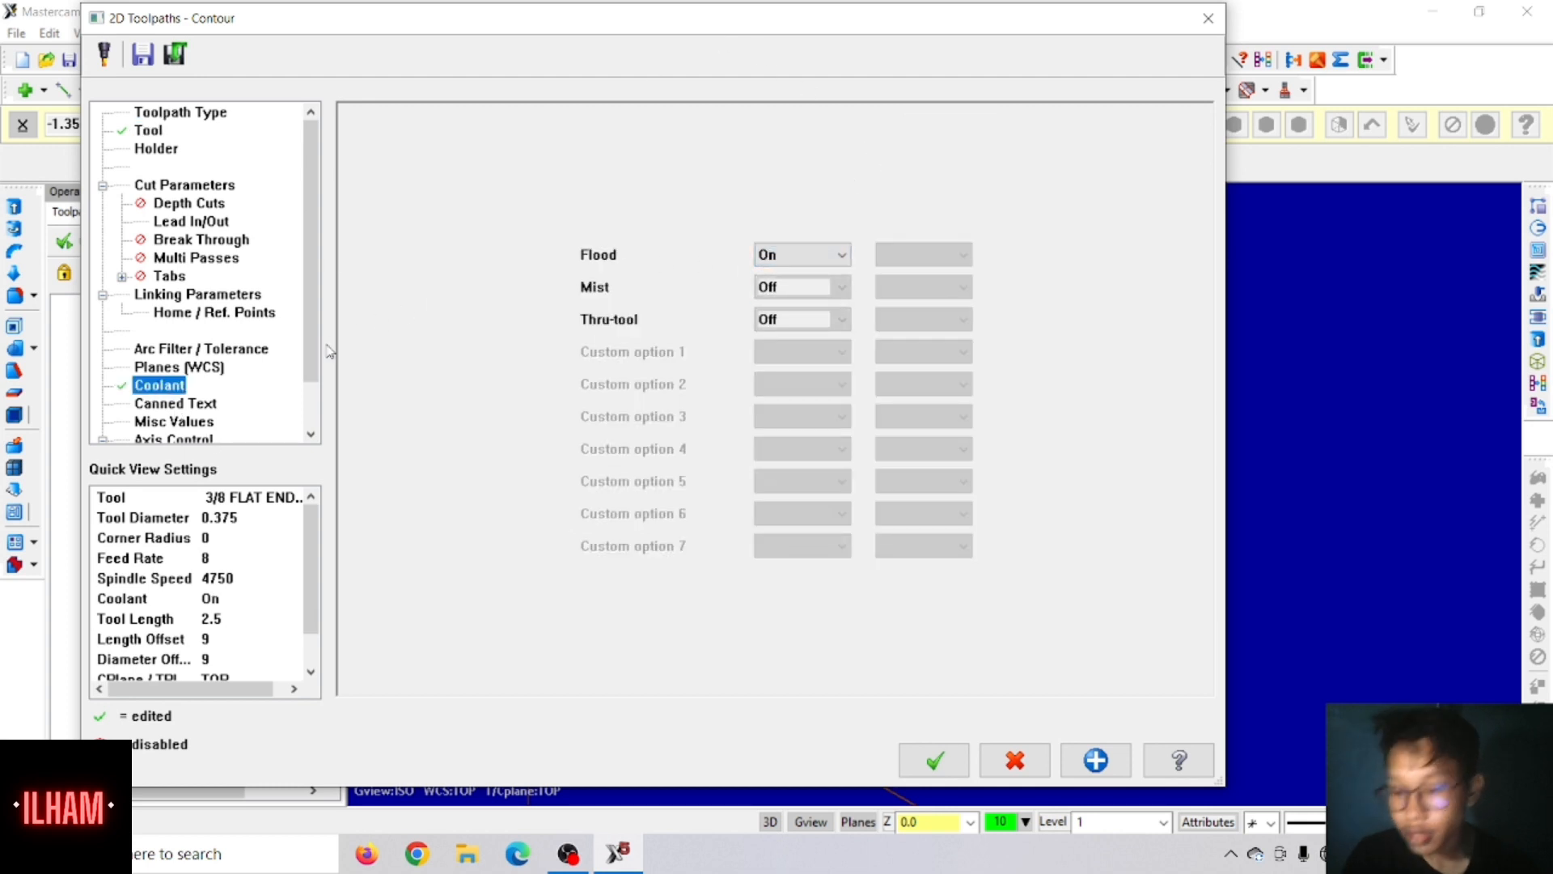
# Step: Make the contour's depth absolute and set its top of stock to 0.325 in the linking parameters
pyautogui.click(198, 295)
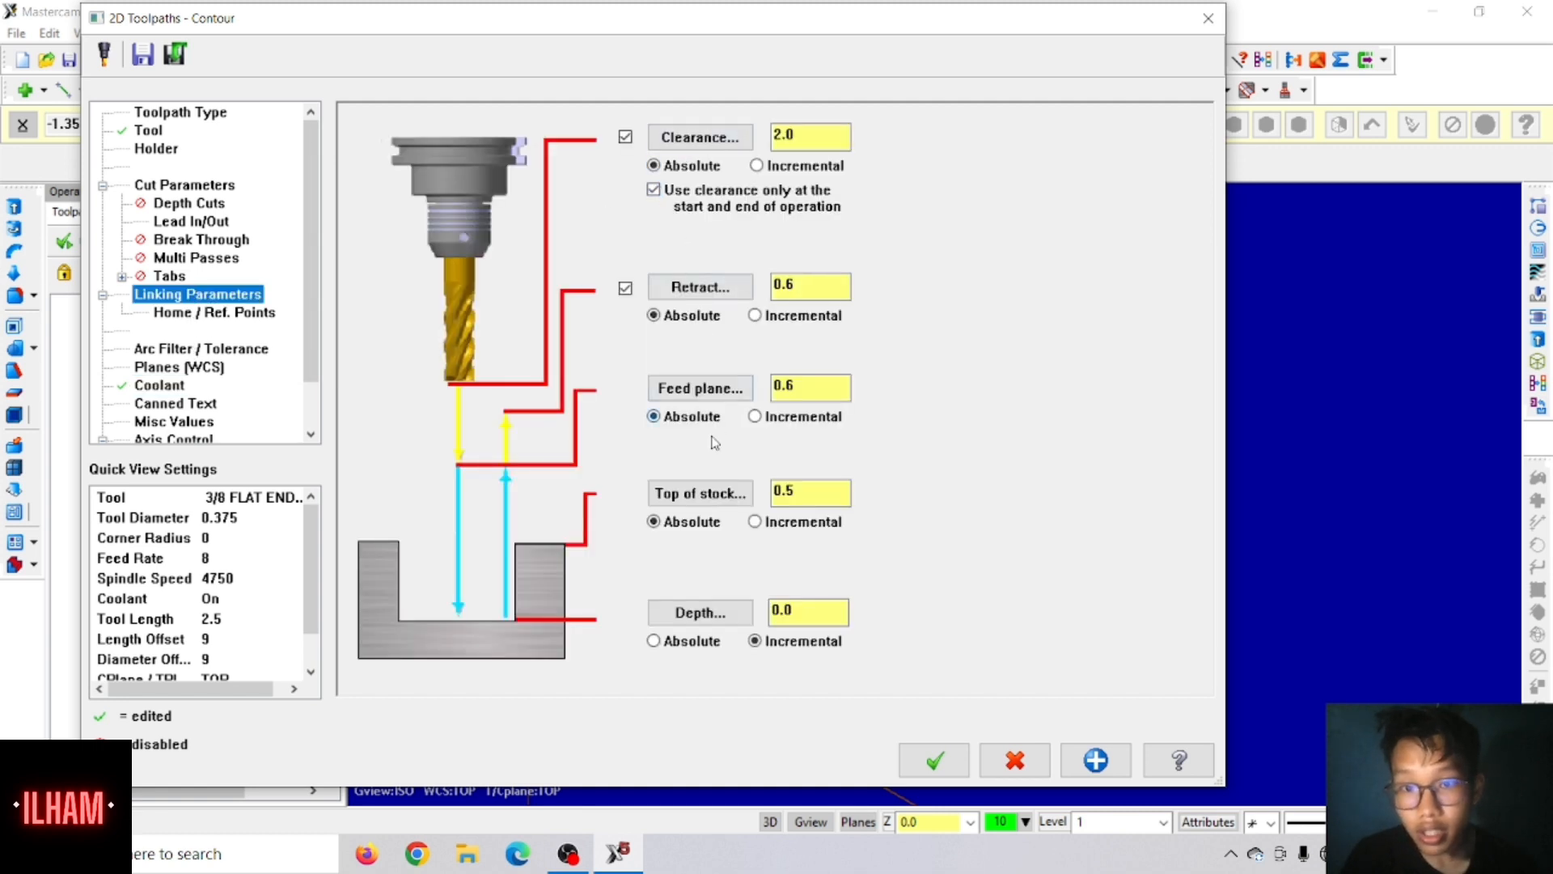
pyautogui.click(654, 640)
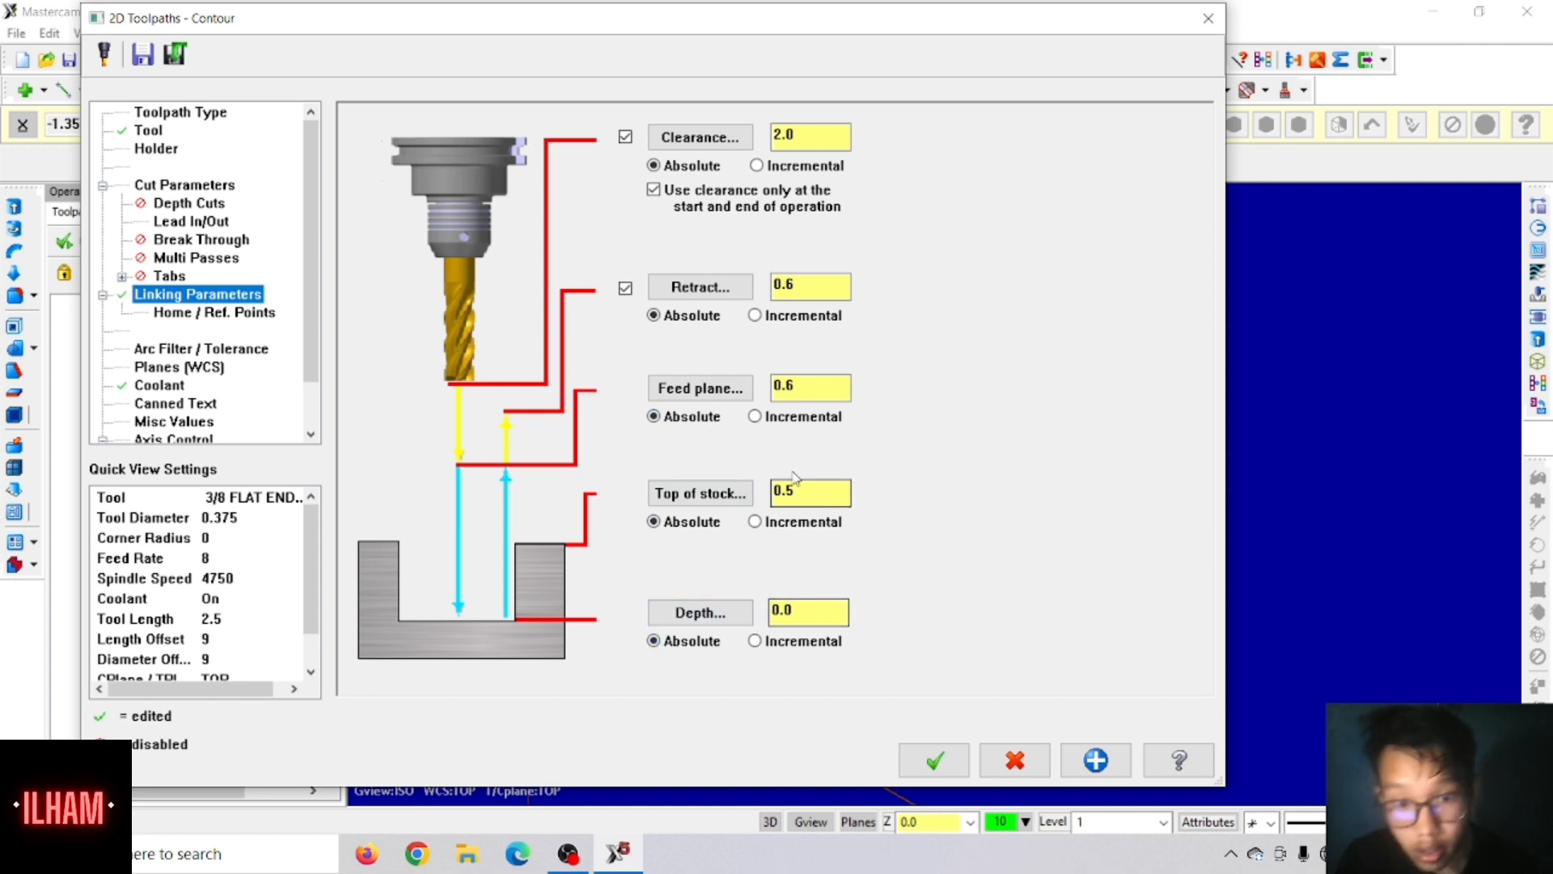
pyautogui.doubleClick(819, 491)
pyautogui.write('.325')
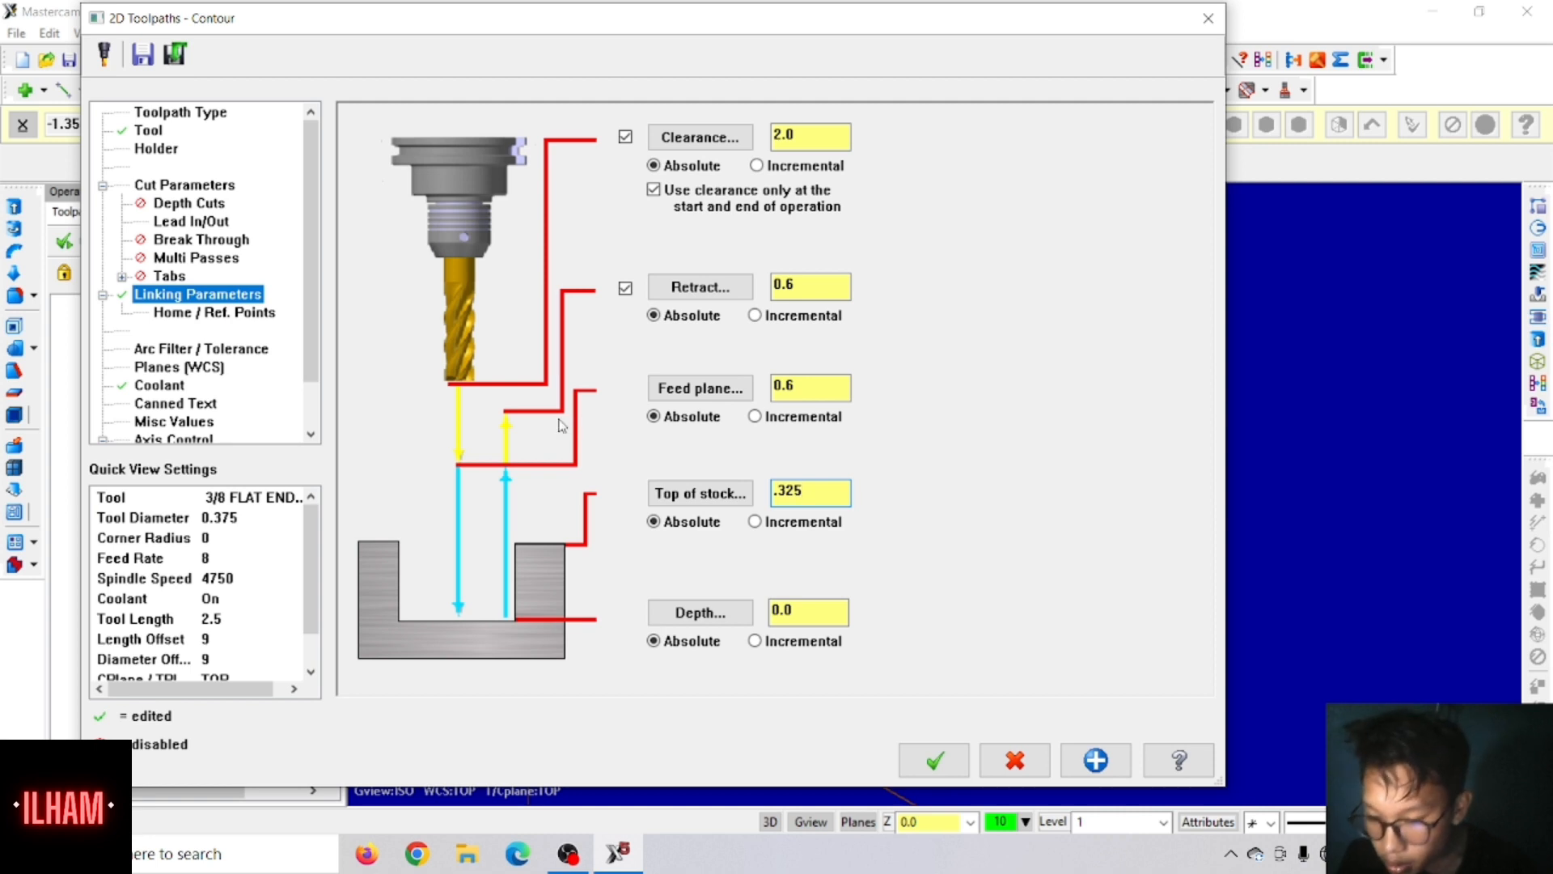
# Step: Turn off entering and exiting at the midpoint of closed contours and the entry move in the contour's lead in/out settings
pyautogui.click(212, 227)
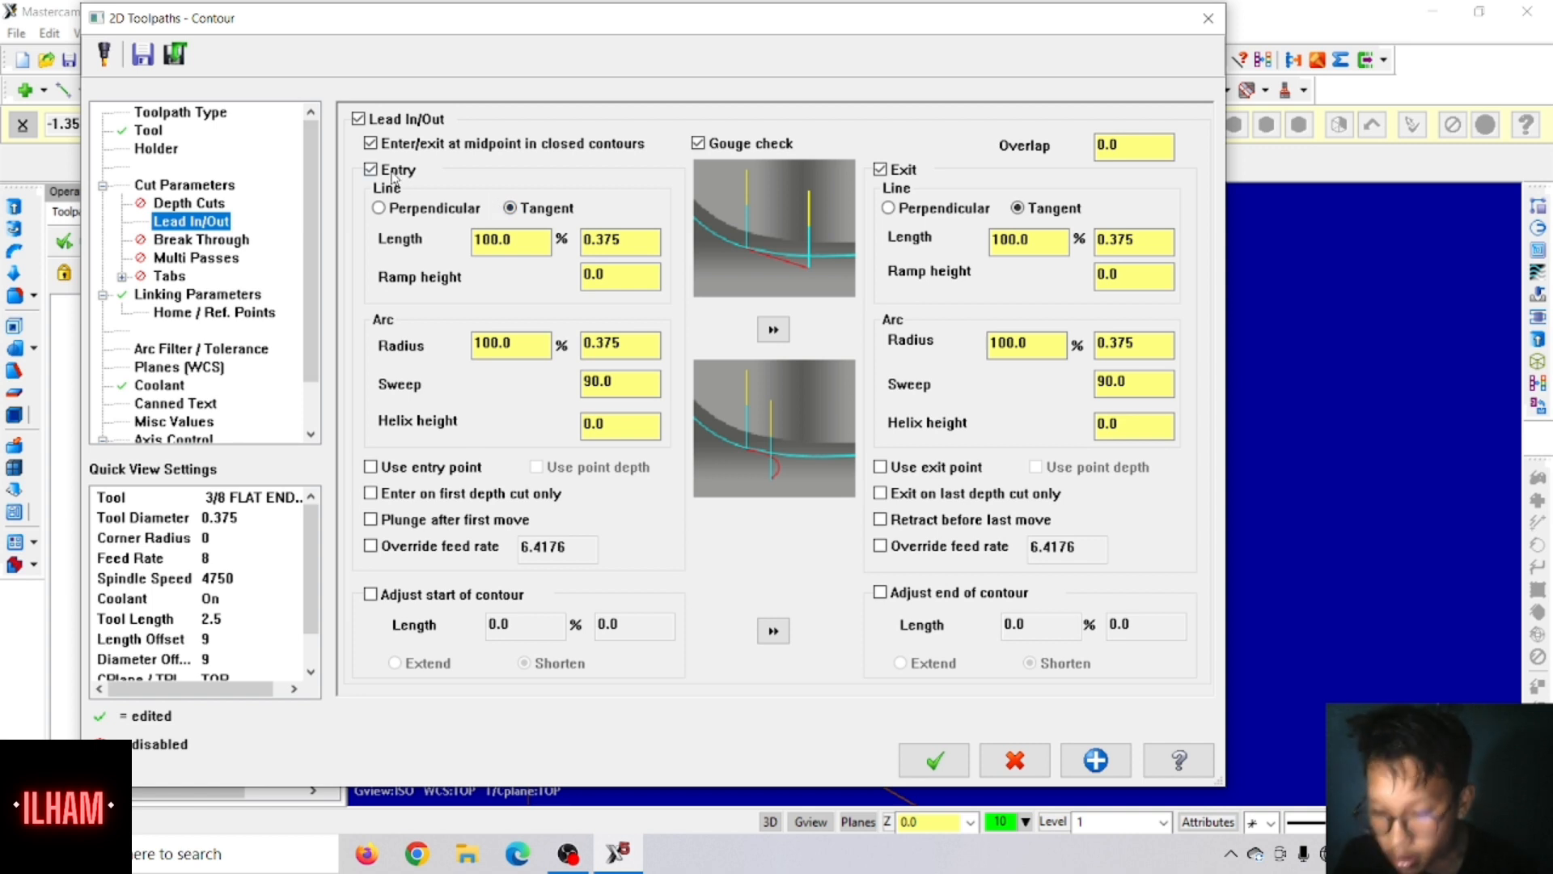
pyautogui.click(373, 146)
pyautogui.click(370, 171)
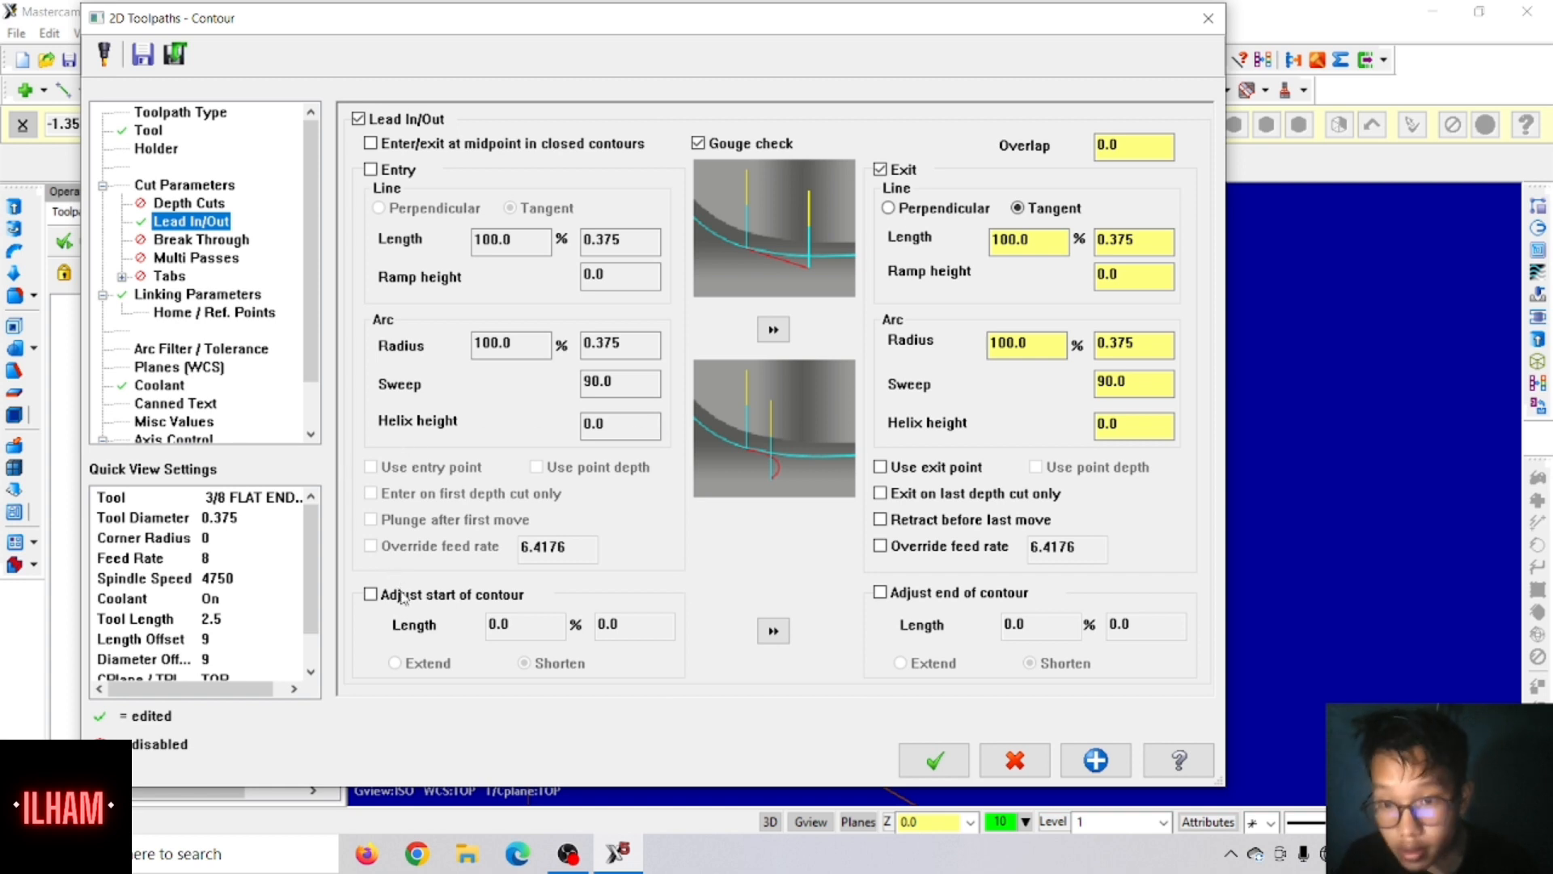
# Step: Adjust the start and end of the contour by a length of 100% (0.375), with both set to extend
pyautogui.click(370, 595)
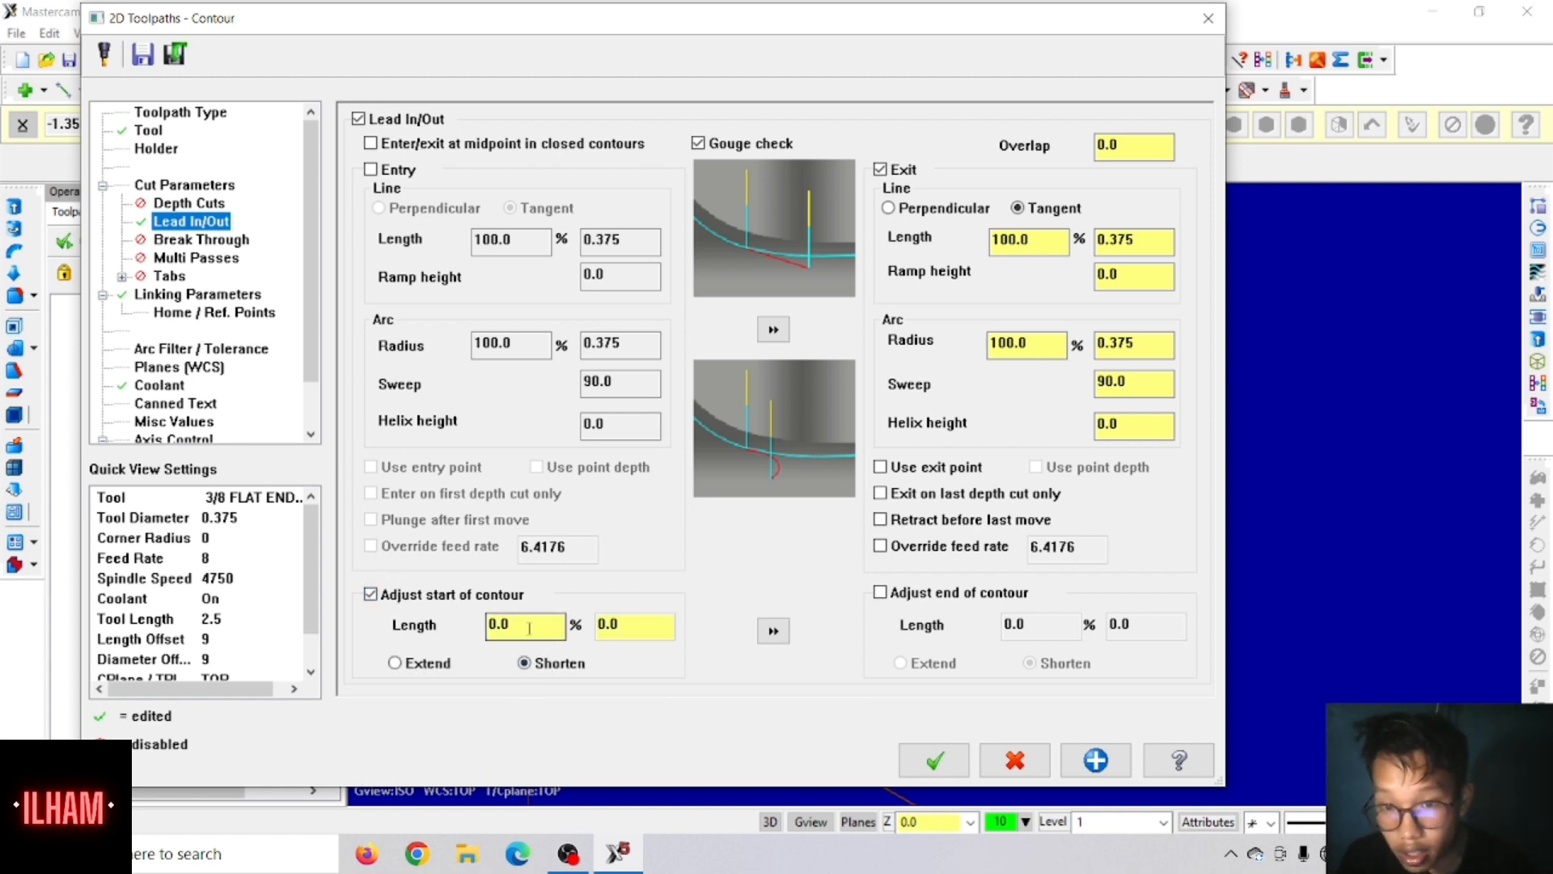
pyautogui.moveTo(525, 627); pyautogui.dragTo(471, 623)
pyautogui.write('100')
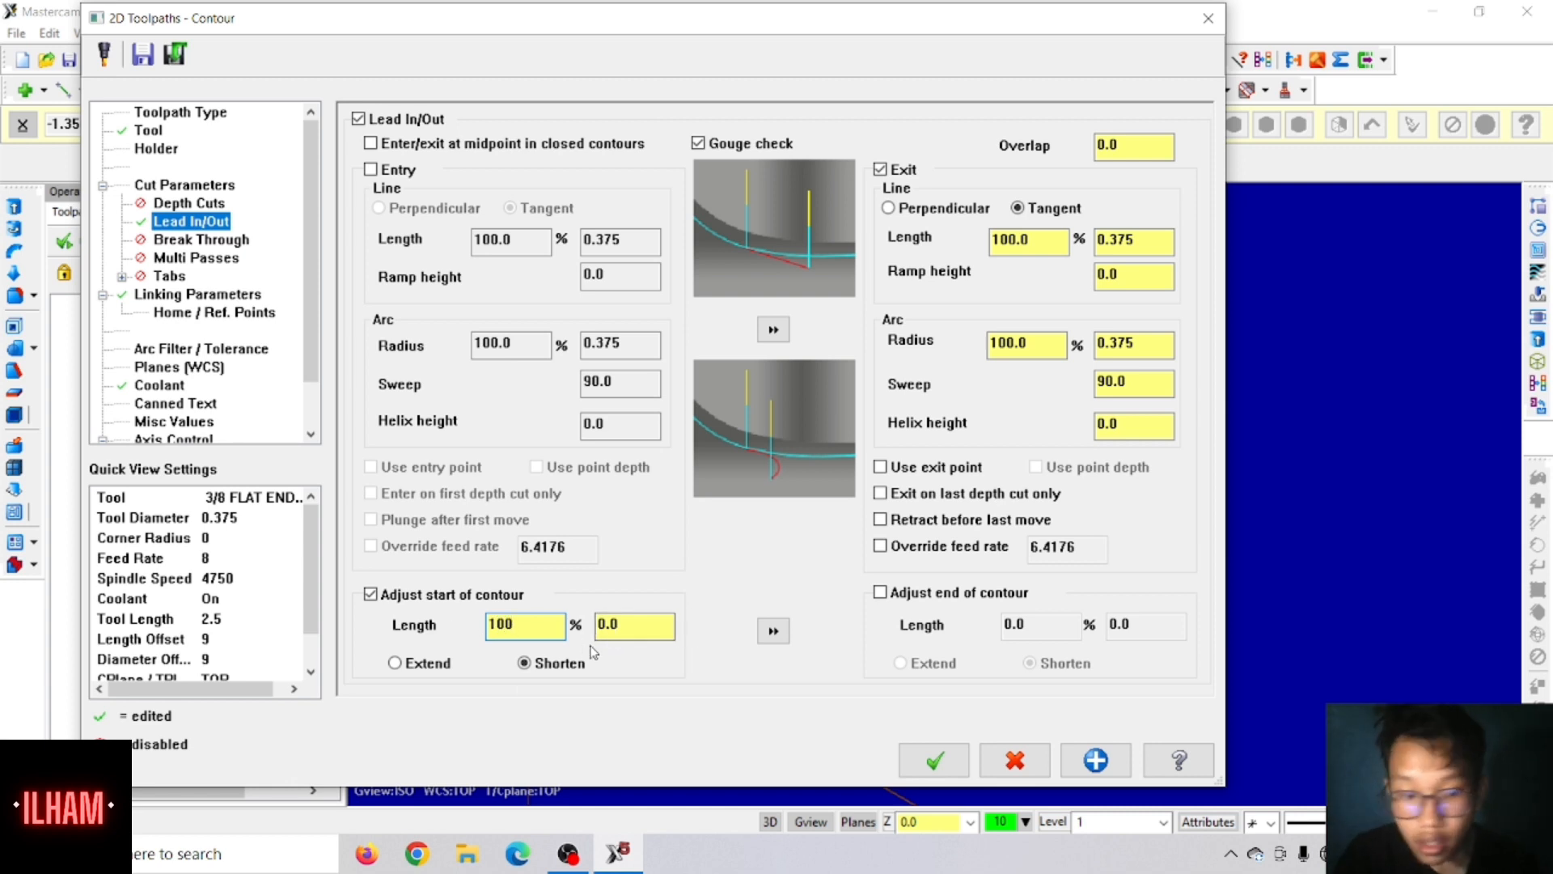
pyautogui.press('Return')
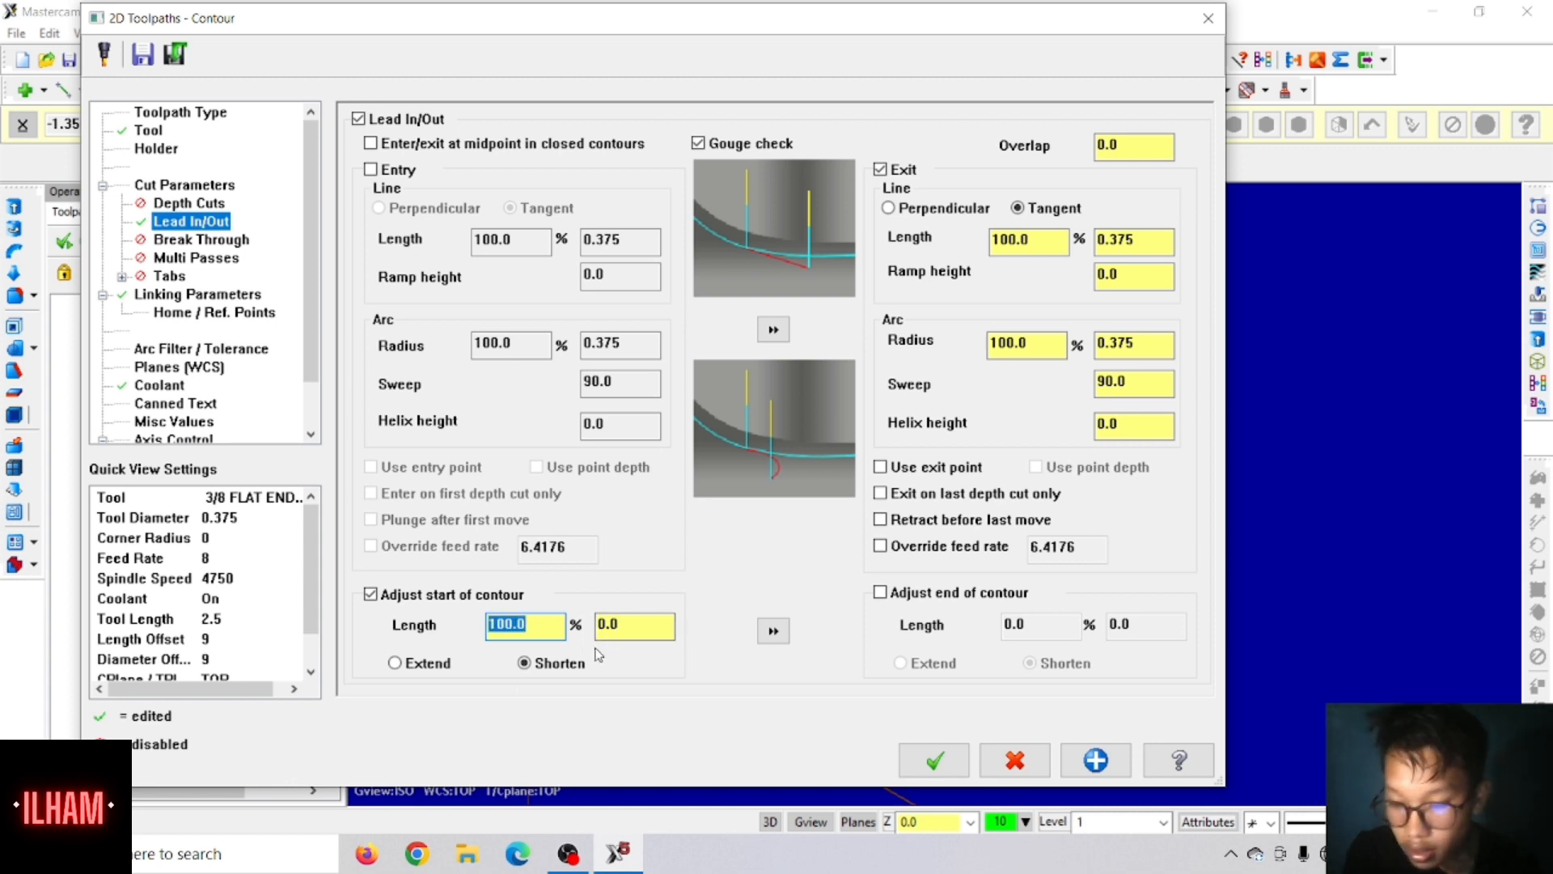
pyautogui.doubleClick(611, 625)
pyautogui.write('0.375')
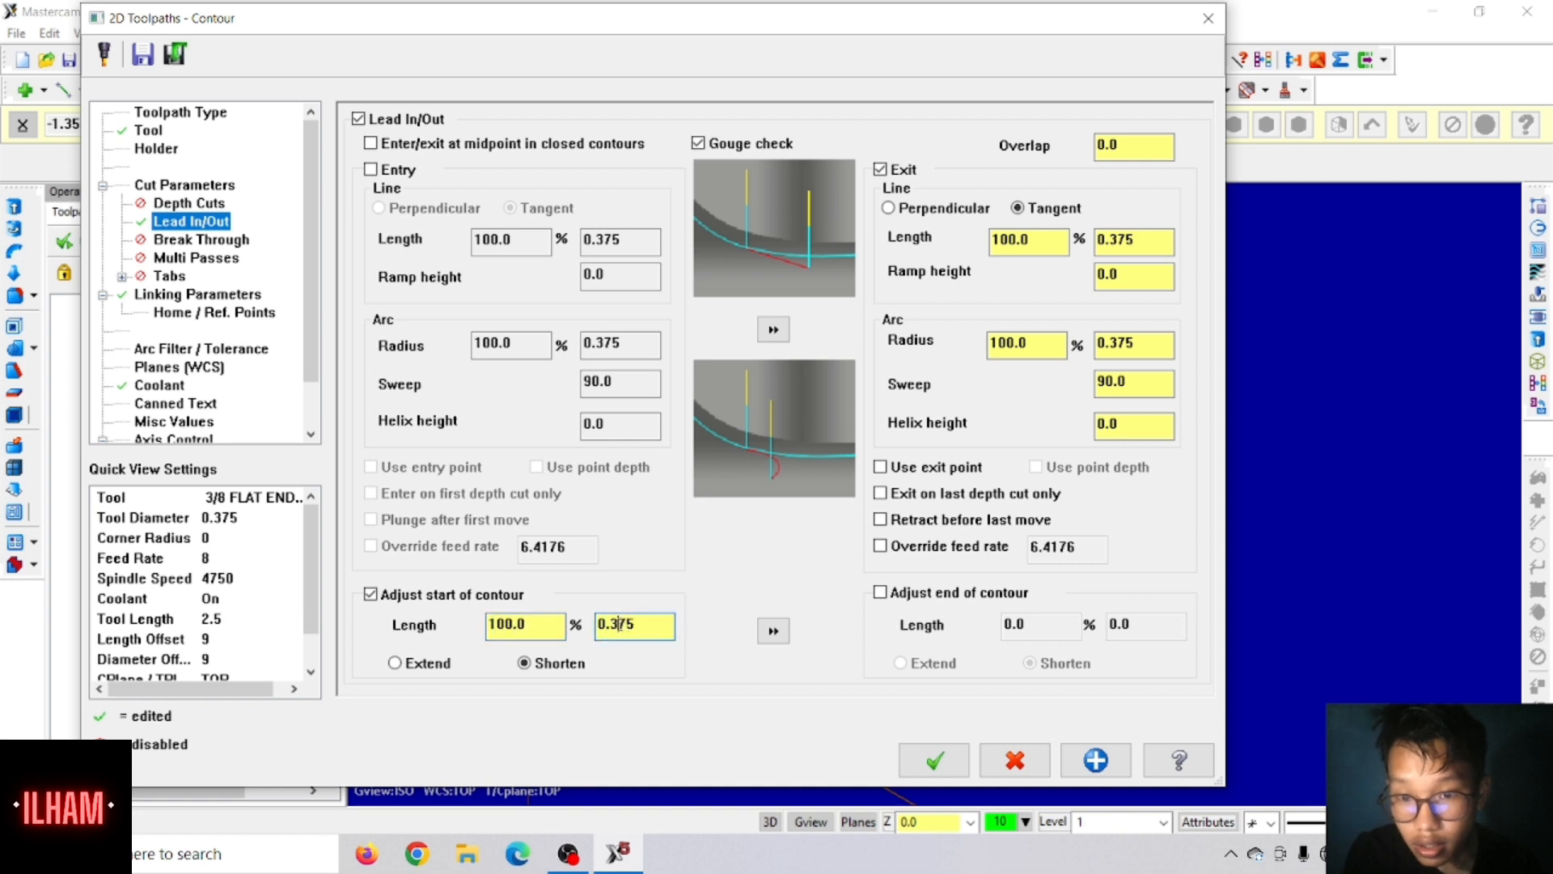
pyautogui.click(773, 632)
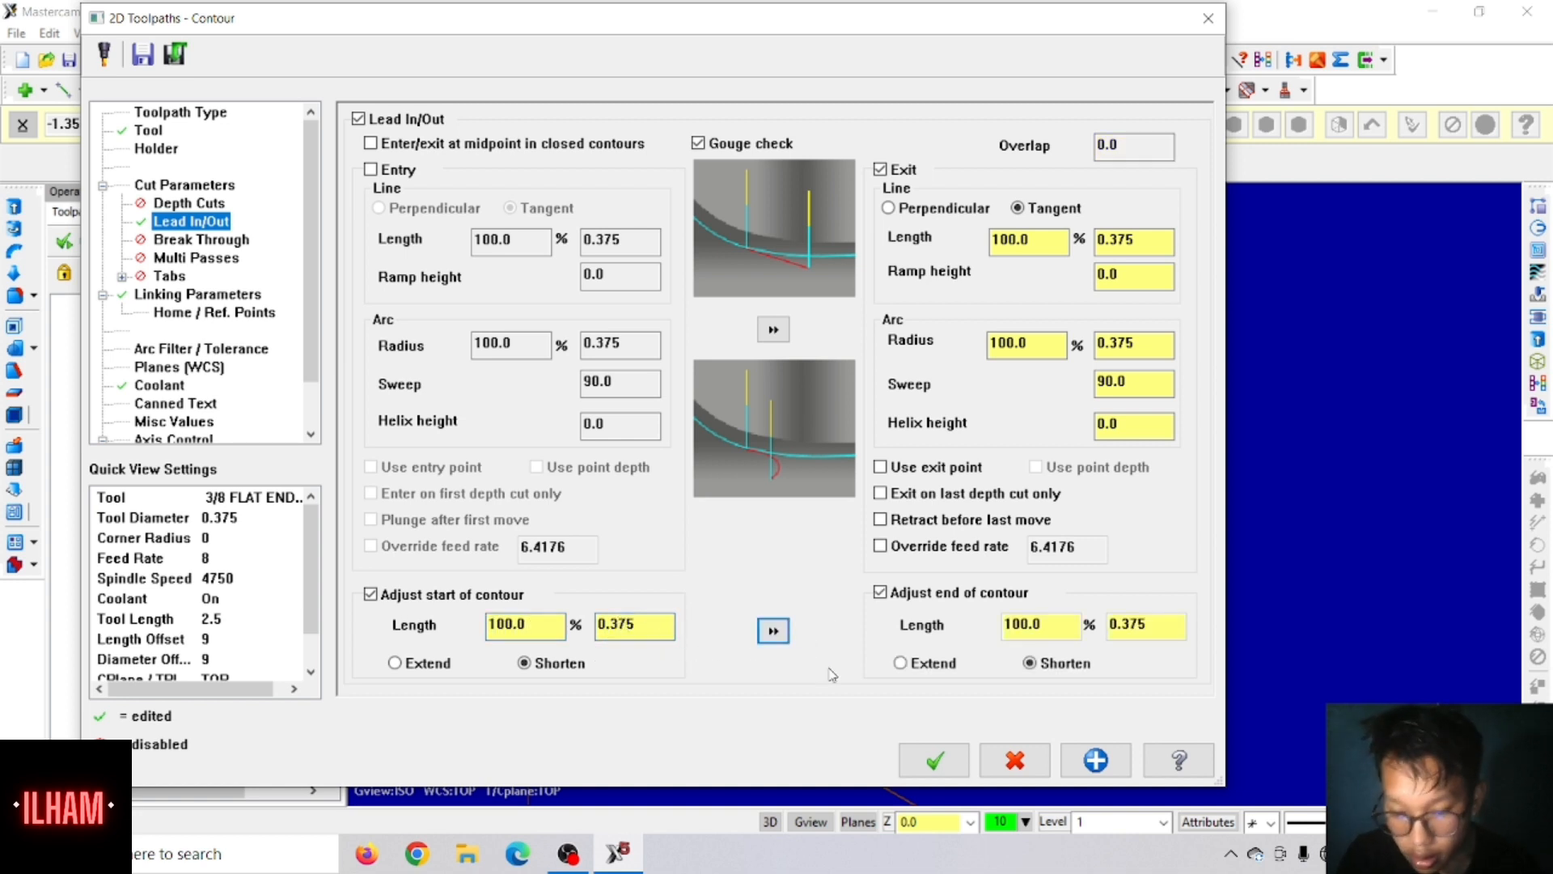
pyautogui.click(914, 665)
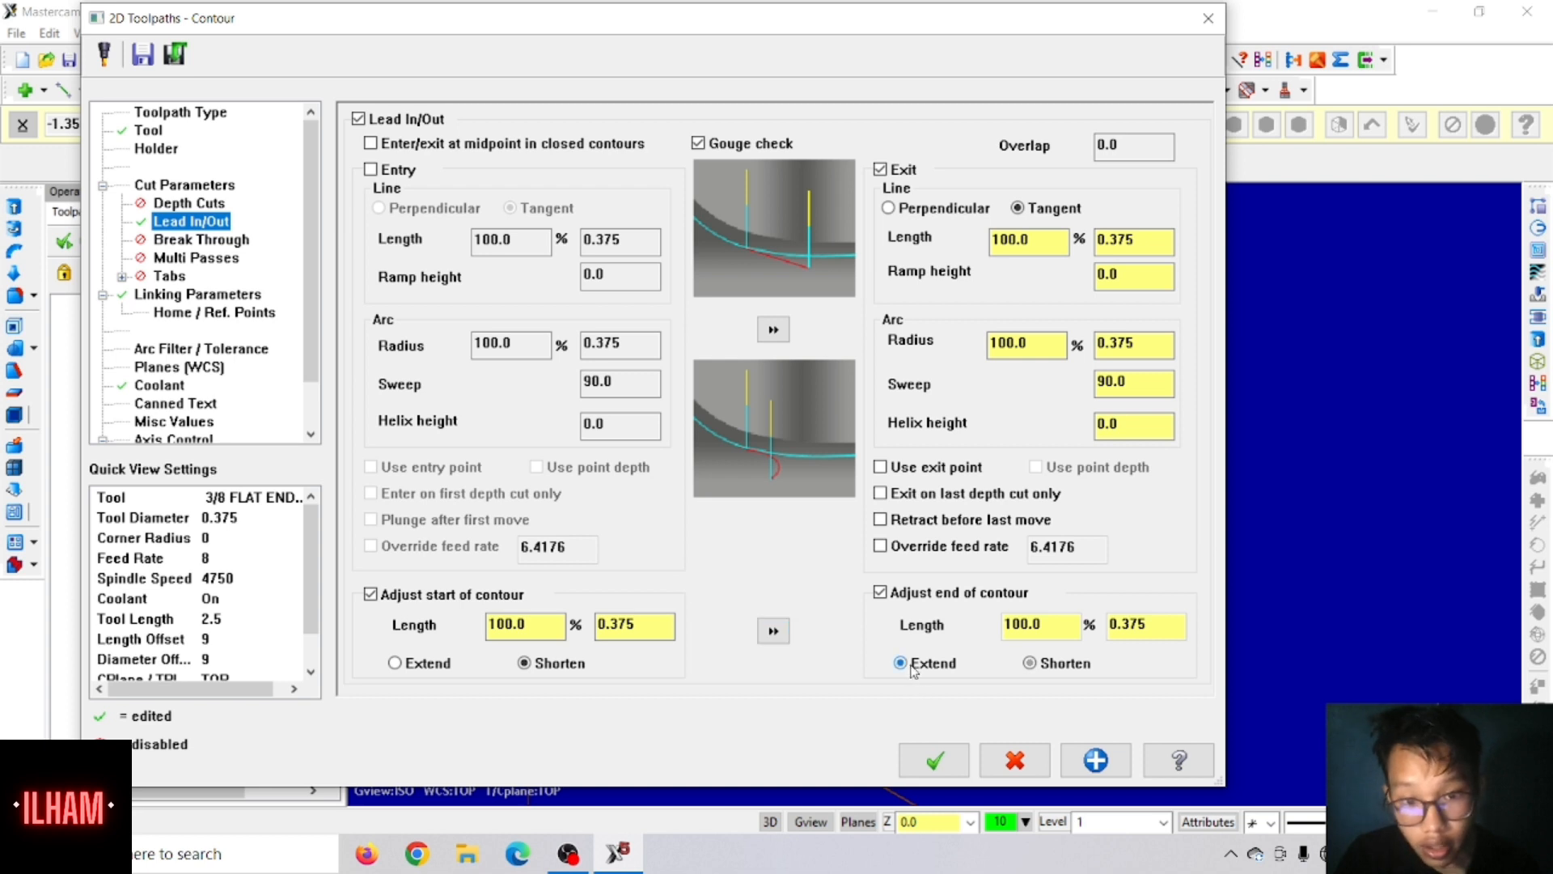
pyautogui.click(429, 668)
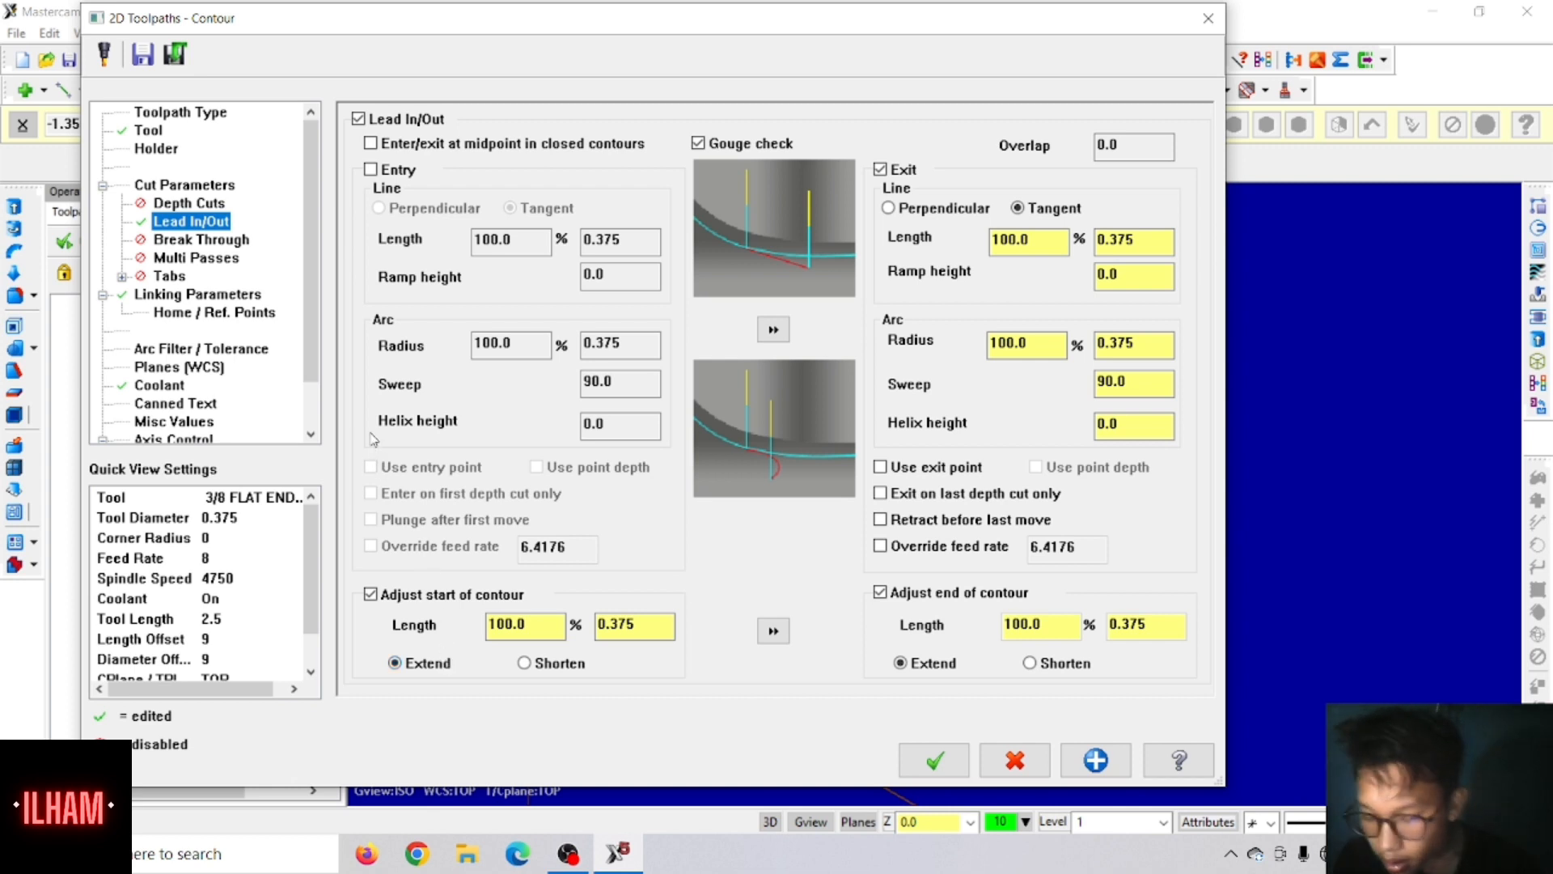
# Step: Enable depth cuts for the contour with a max rough step of 0.125 and keep the tool down
pyautogui.click(190, 204)
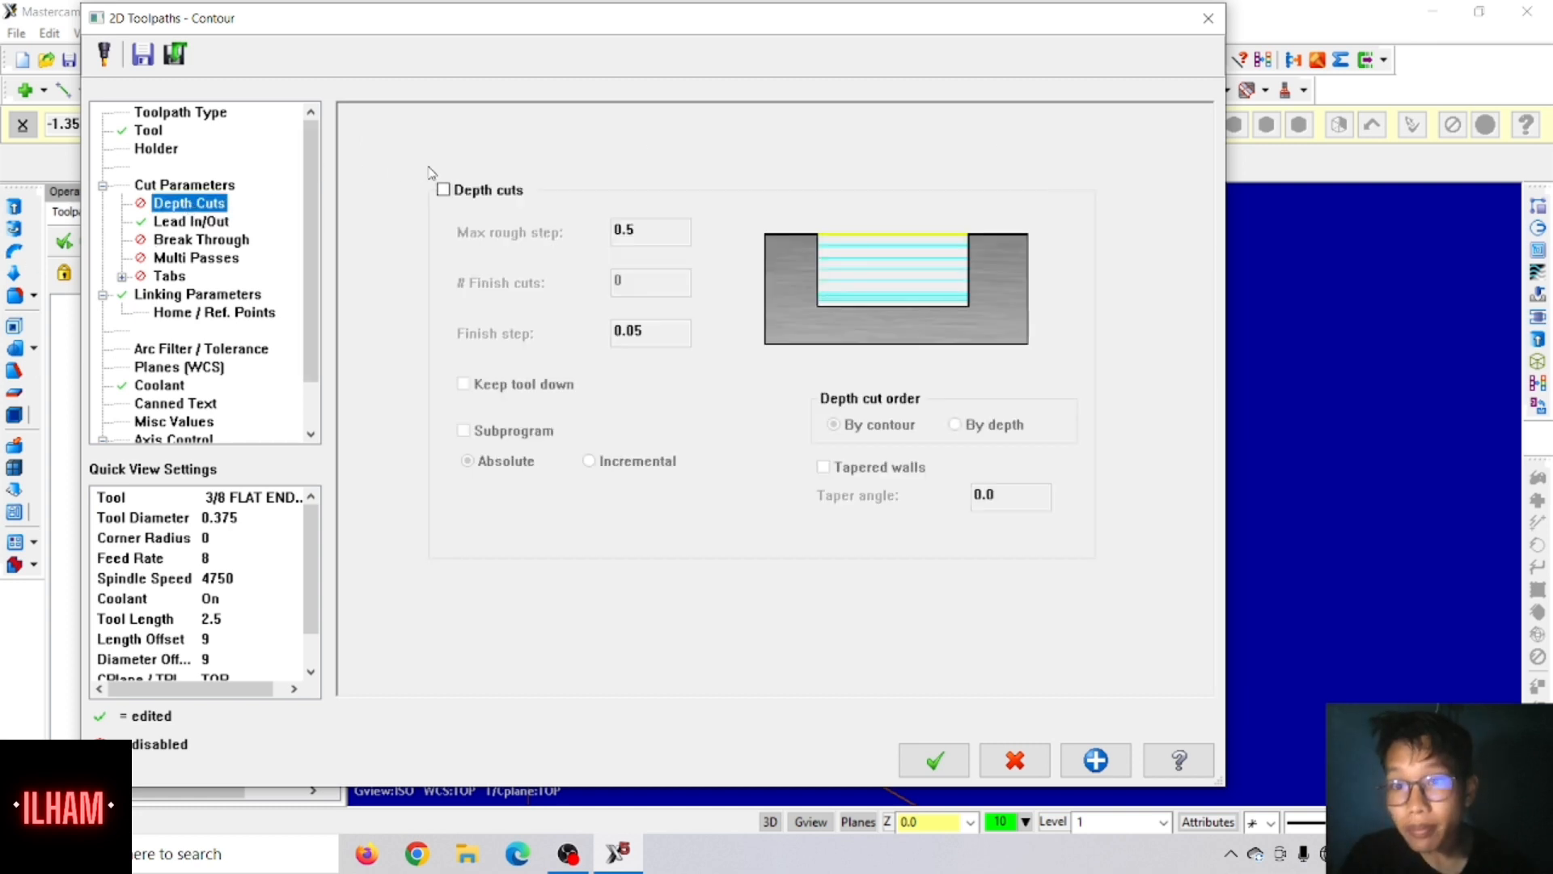
pyautogui.click(476, 195)
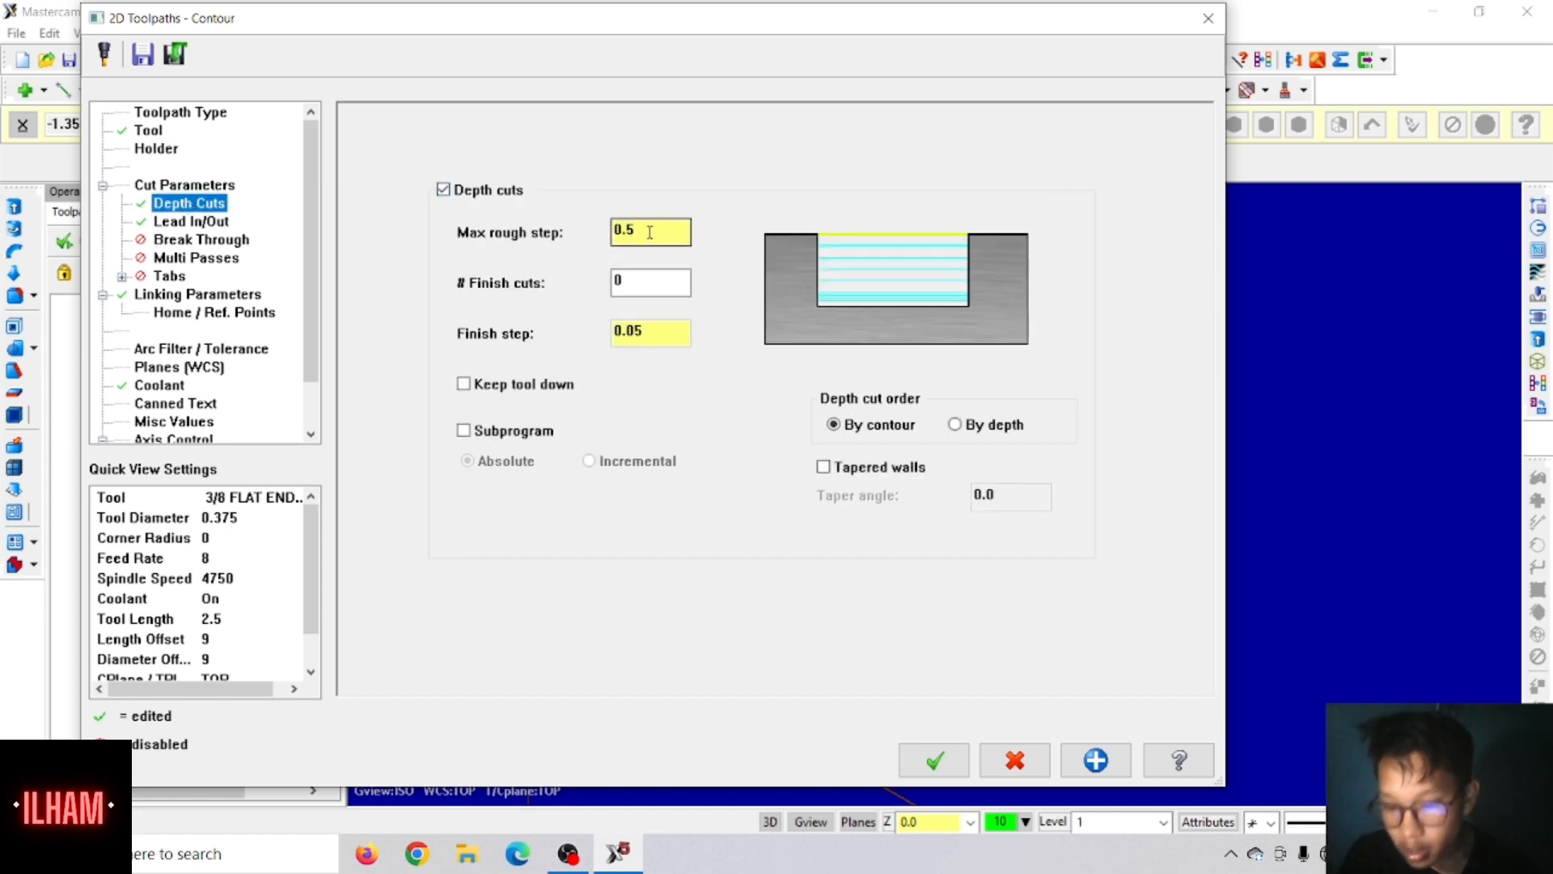
pyautogui.moveTo(650, 233); pyautogui.dragTo(594, 246)
pyautogui.write('.')
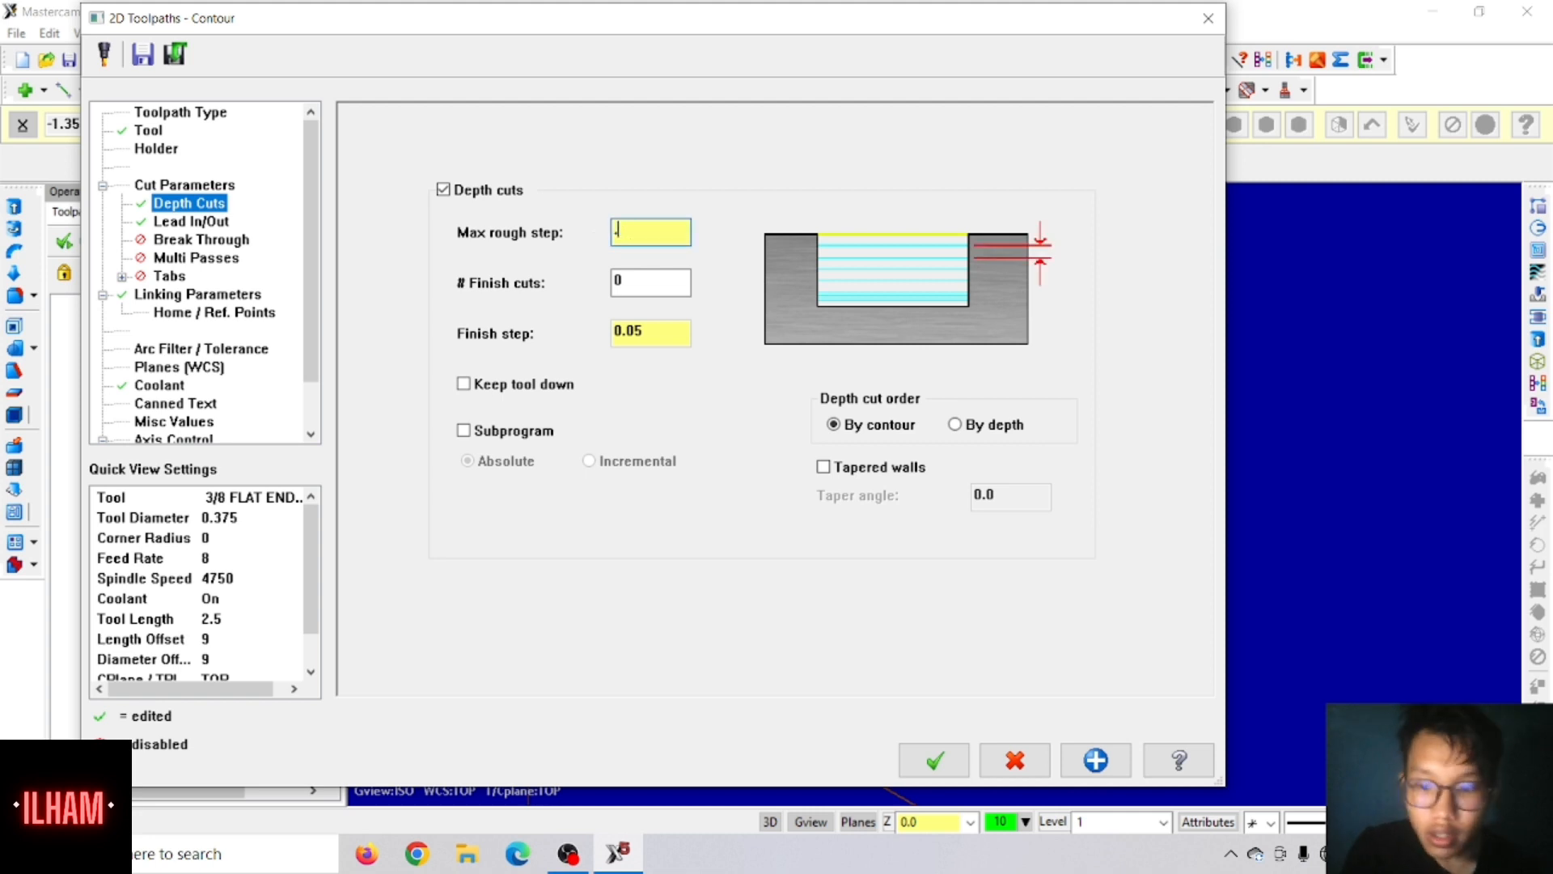
pyautogui.click(640, 289)
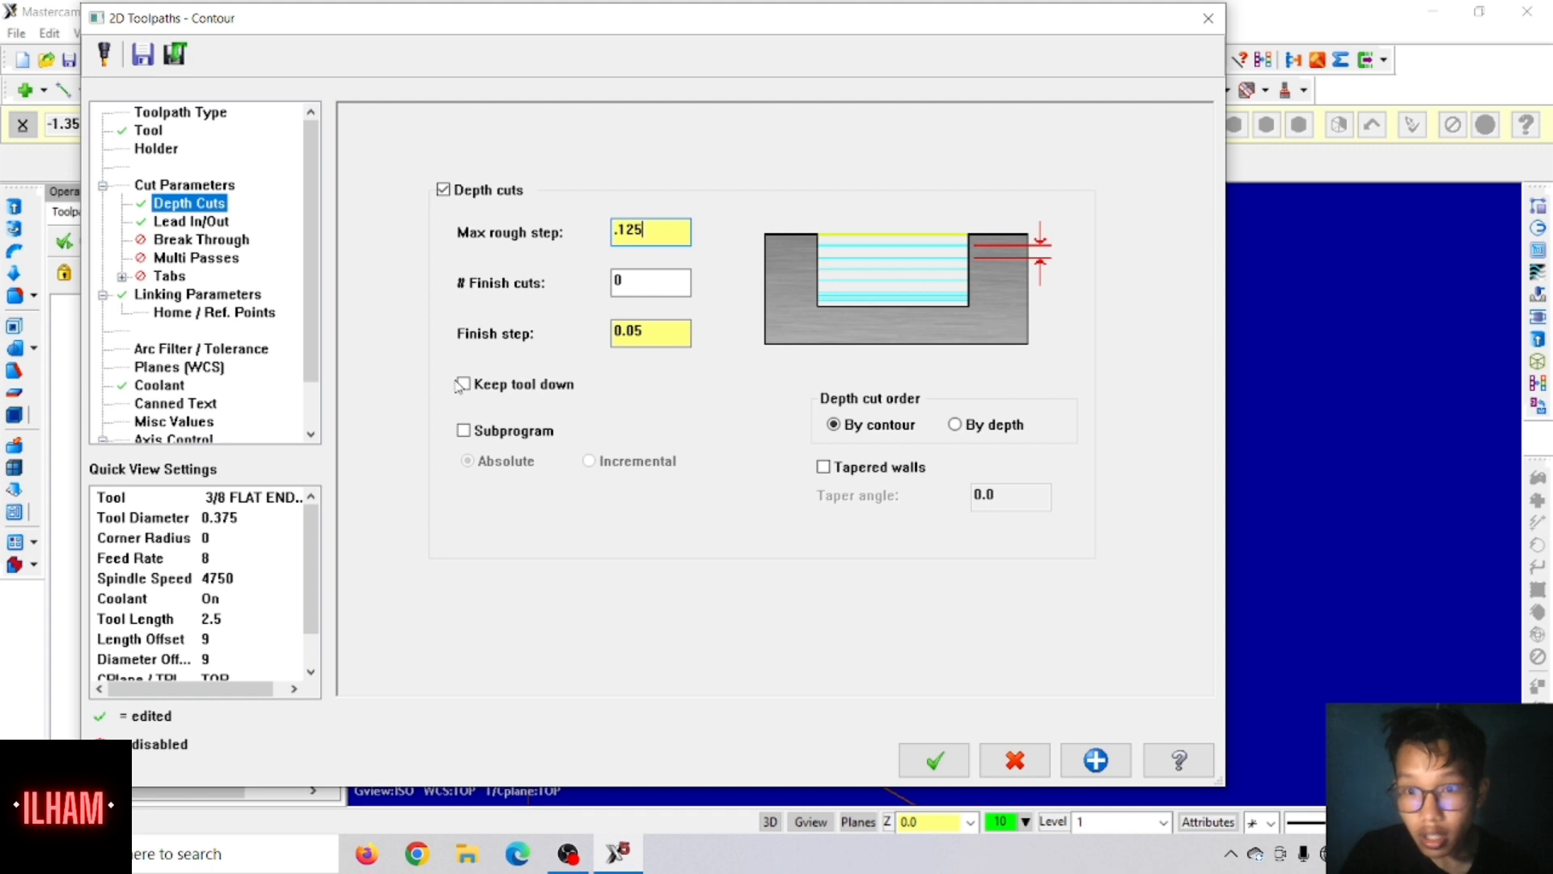
pyautogui.click(548, 392)
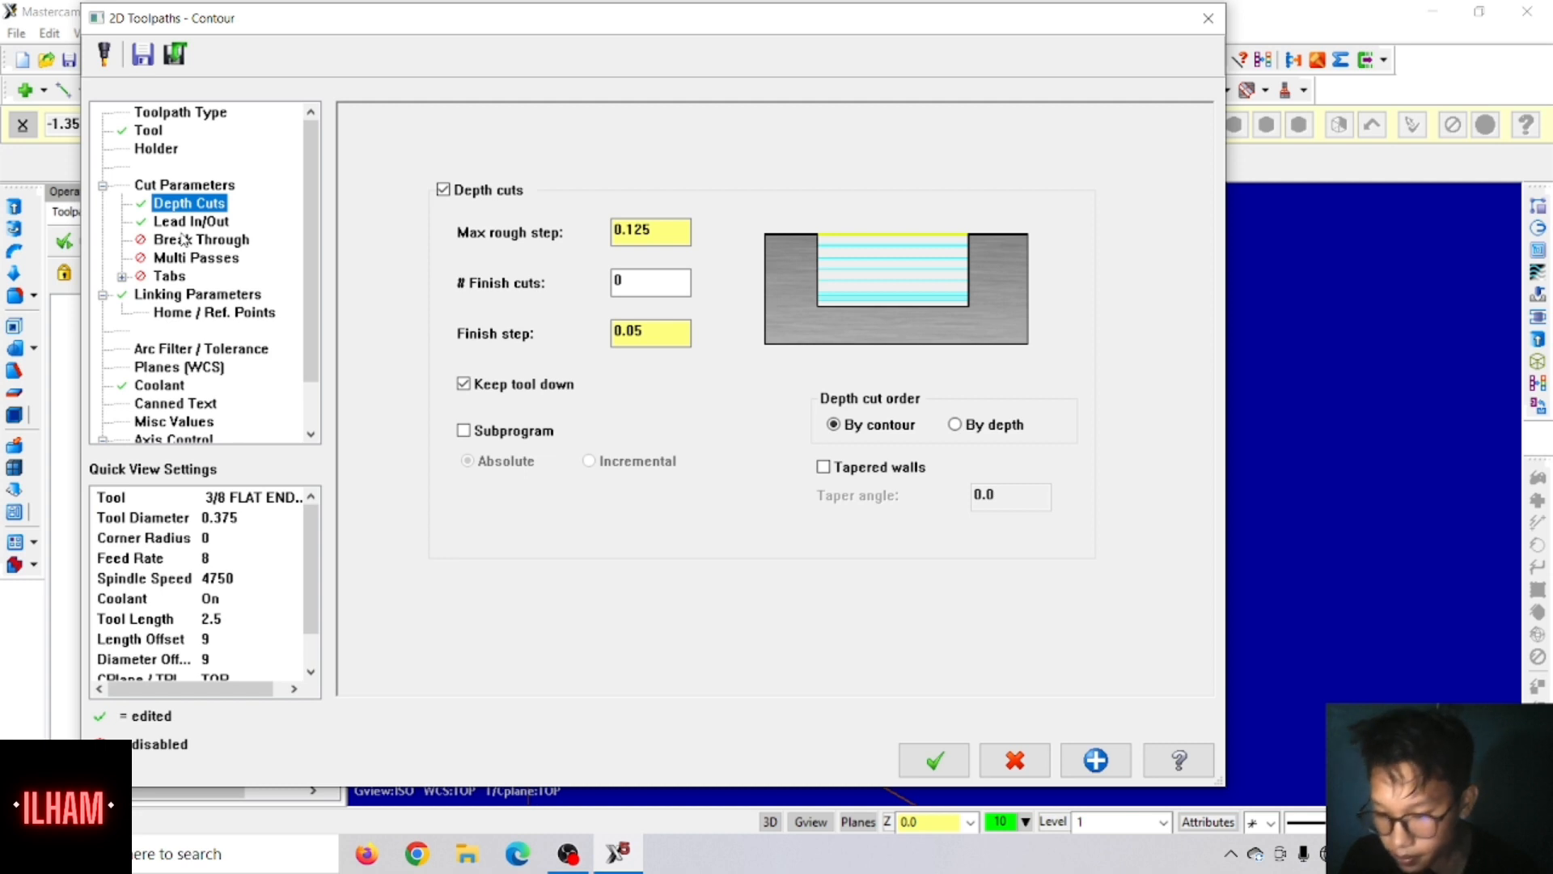
# Step: Enable break through for the contour toolpath with an amount of 0.01
pyautogui.click(163, 241)
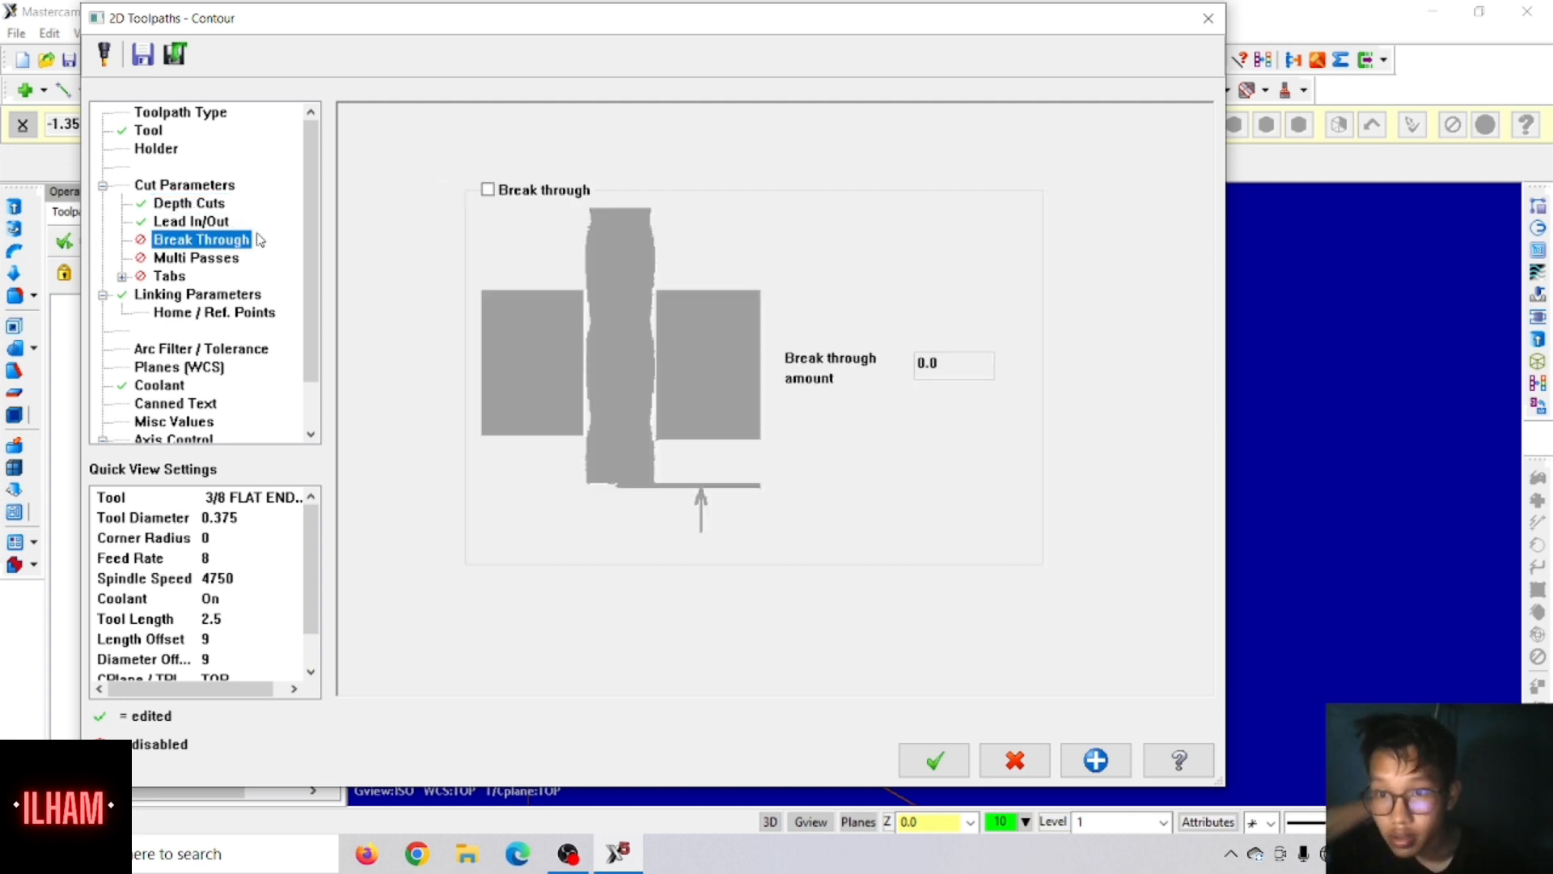
pyautogui.click(488, 191)
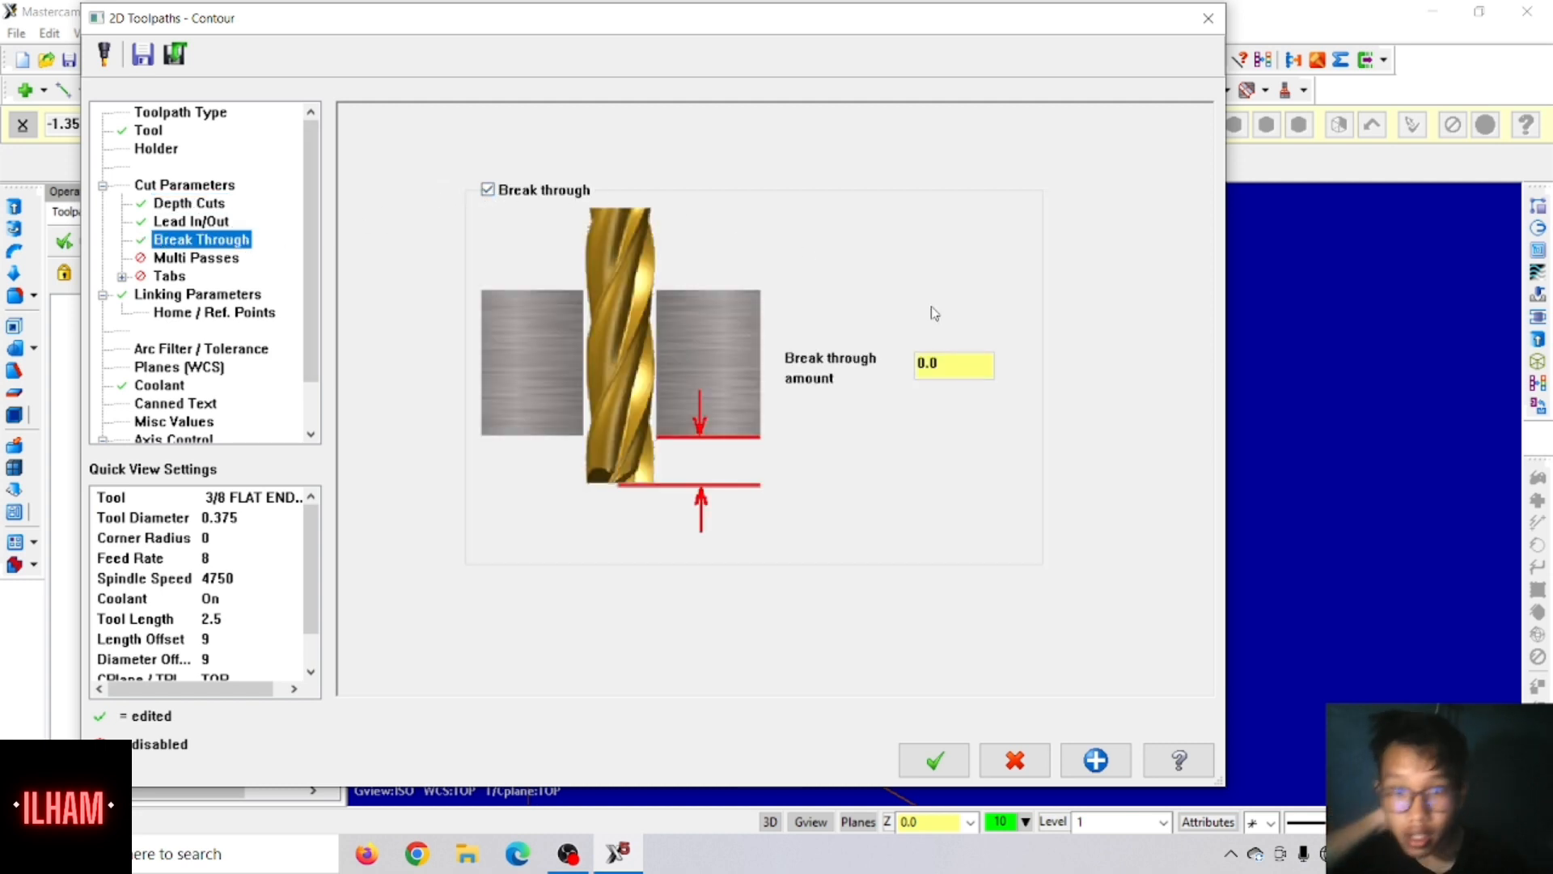
pyautogui.click(943, 364)
pyautogui.write('.')
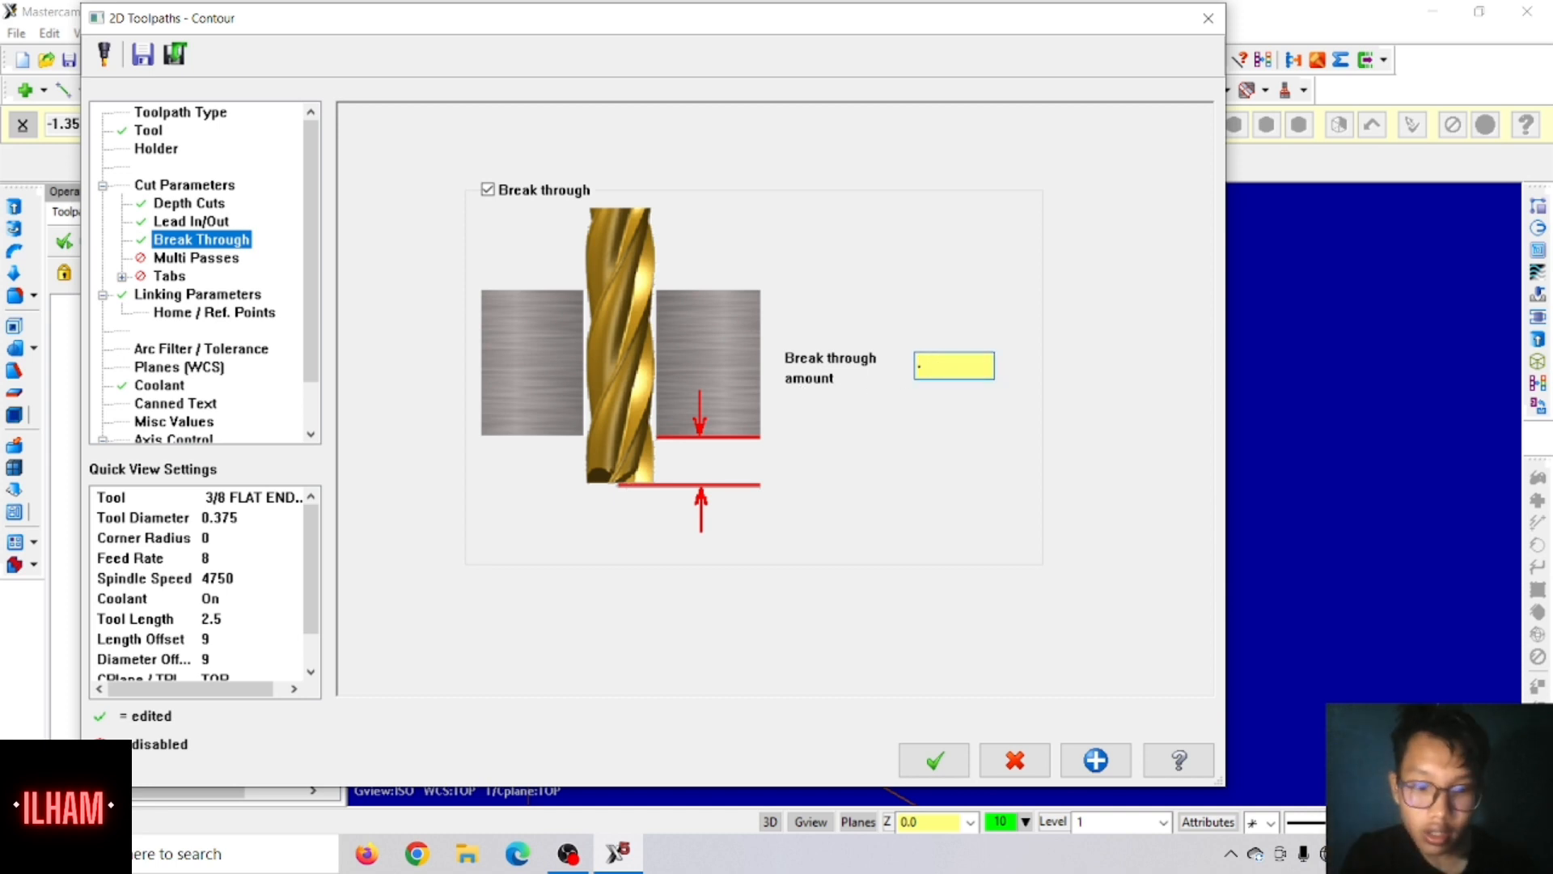
pyautogui.write('01')
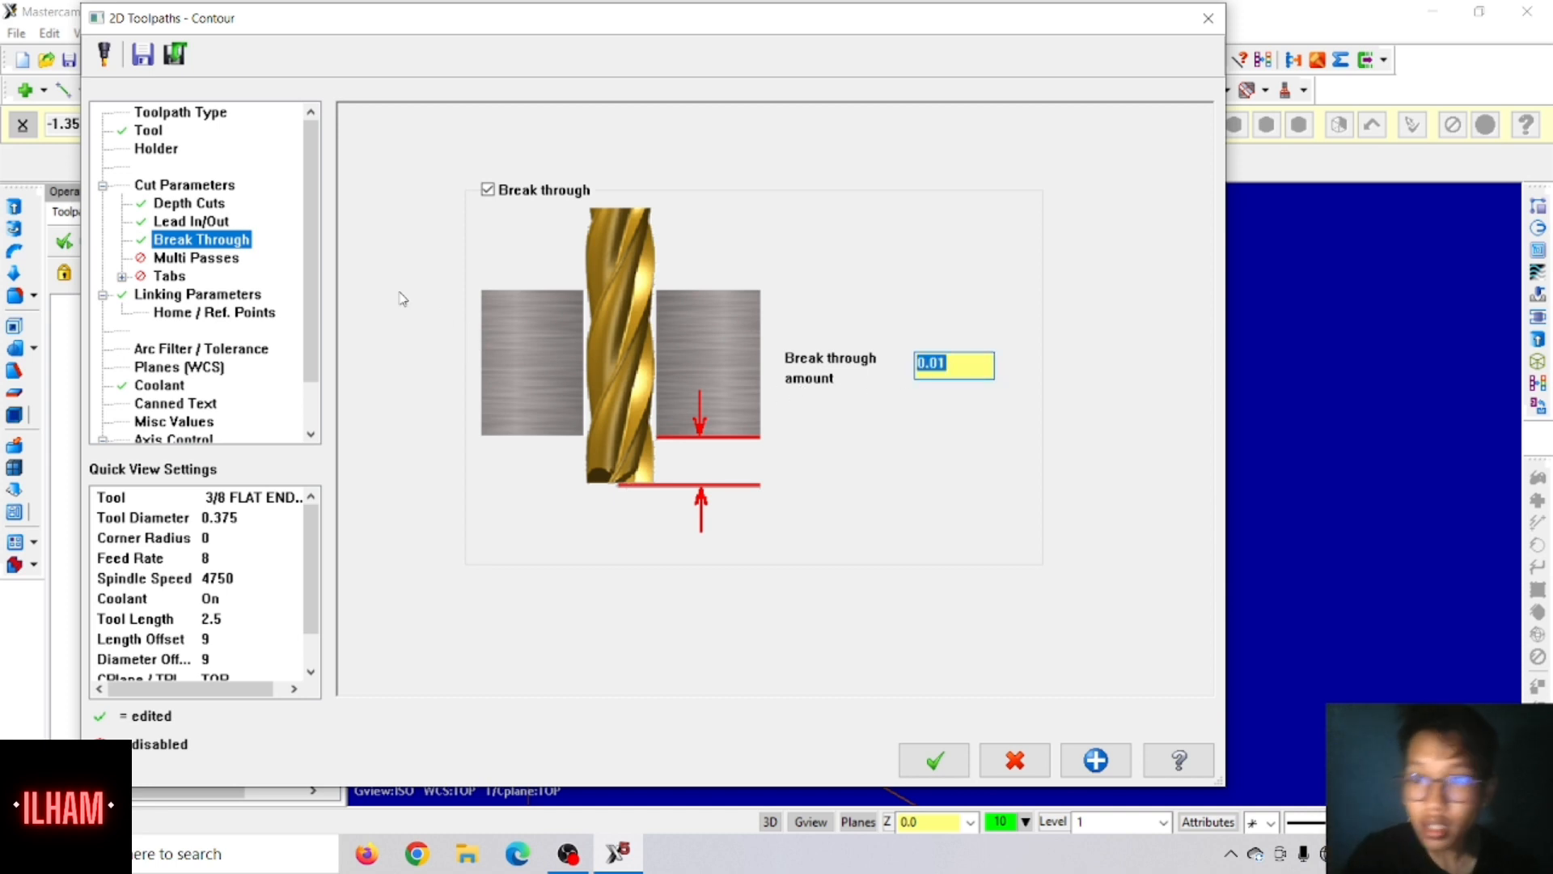
# Step: Enable multi passes with rough spacing 0, one finish pass spaced 0.01 at final depth and the tool kept down, and generate the contour toolpath
pyautogui.click(214, 262)
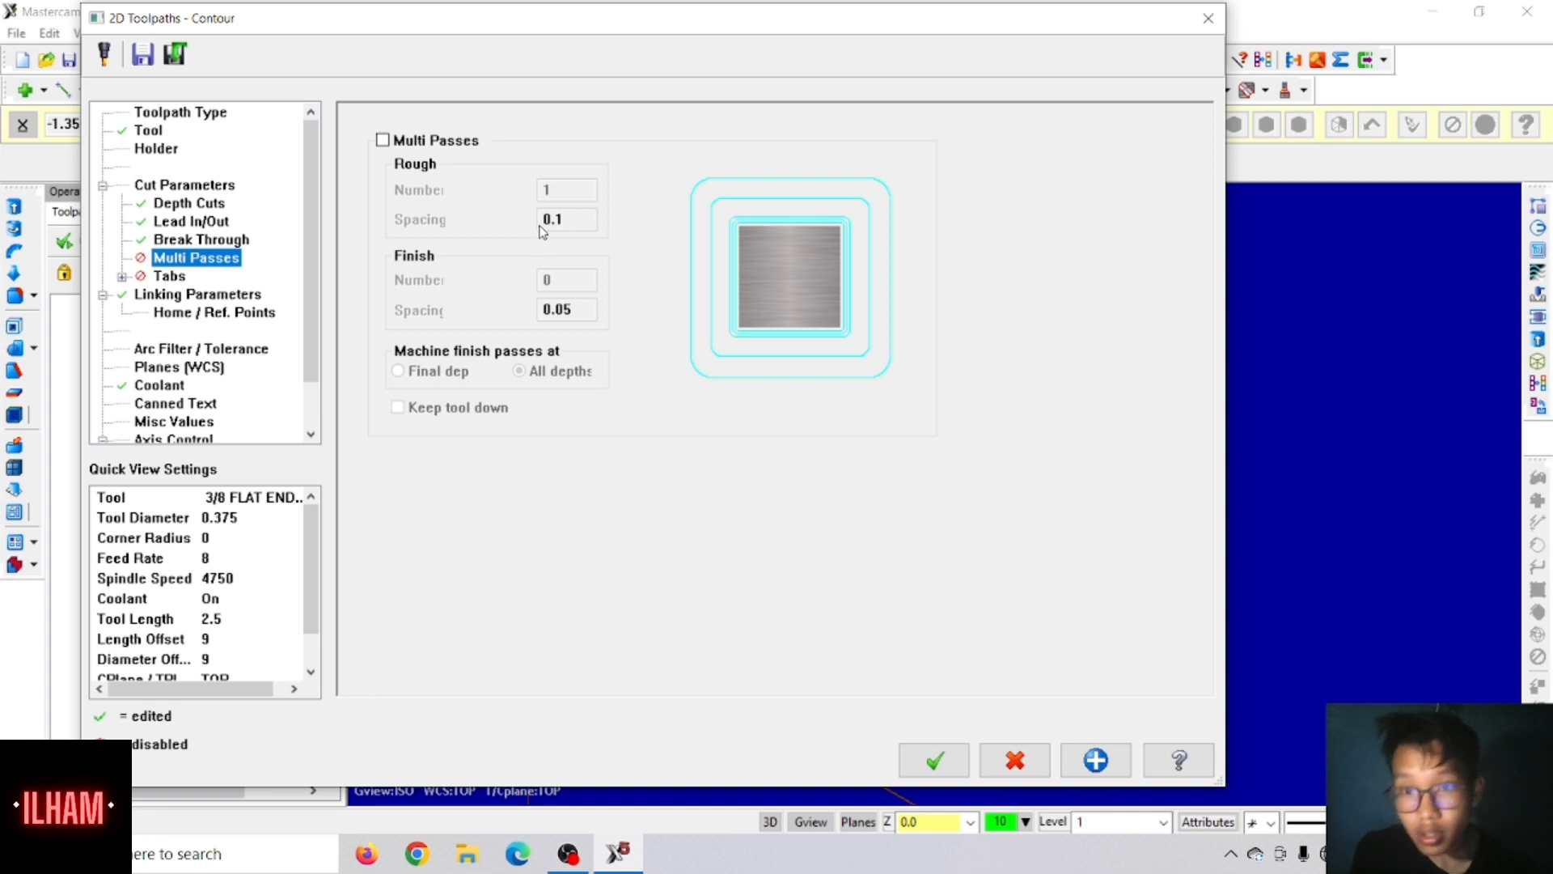
pyautogui.click(382, 140)
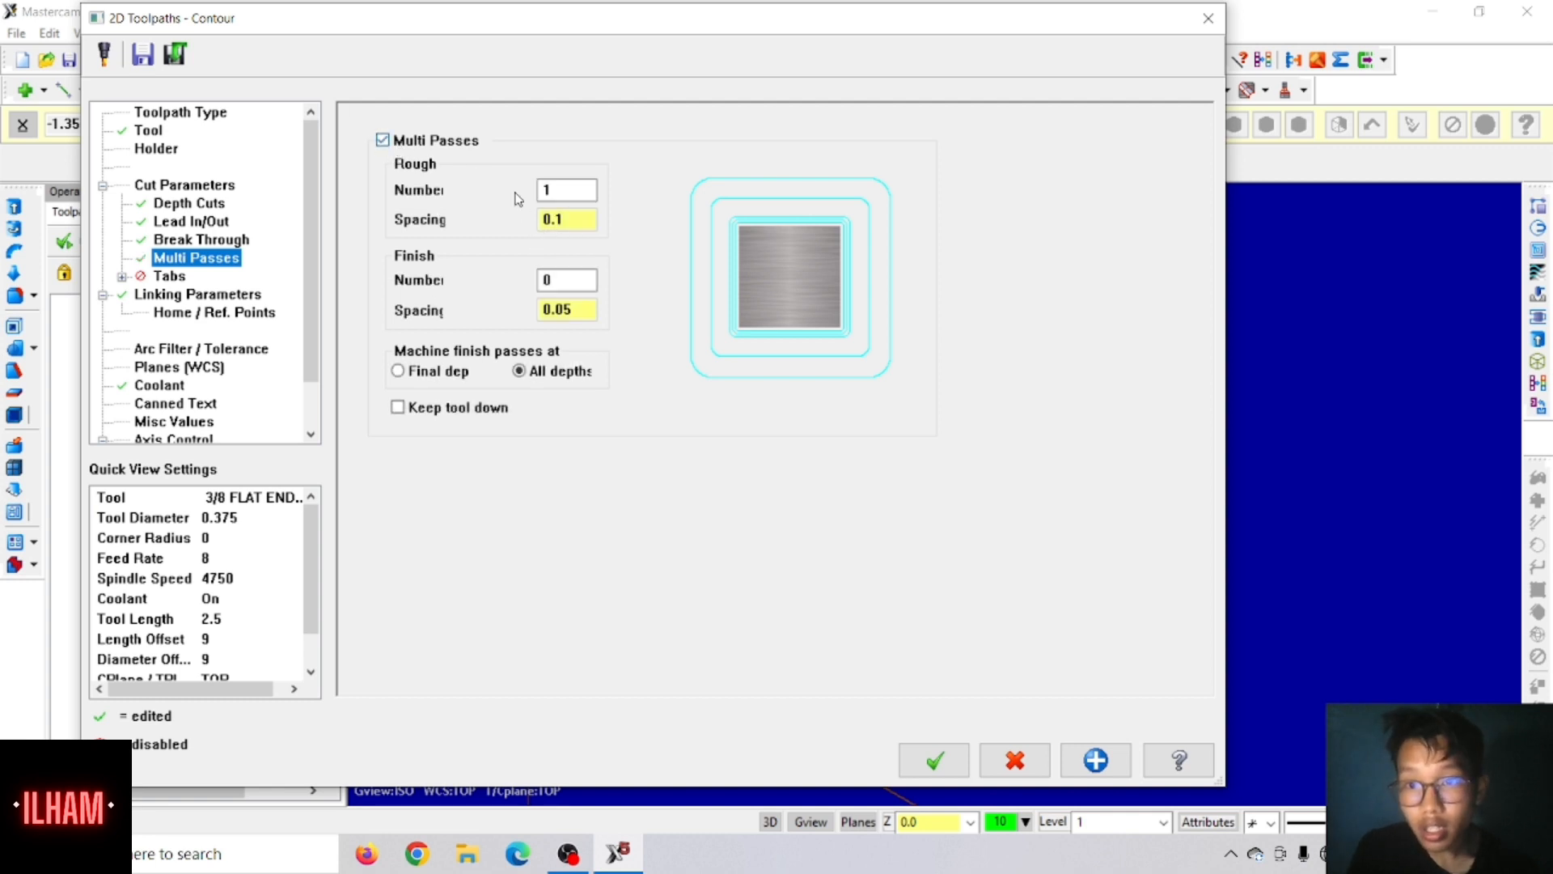
pyautogui.doubleClick(567, 219)
pyautogui.write('0')
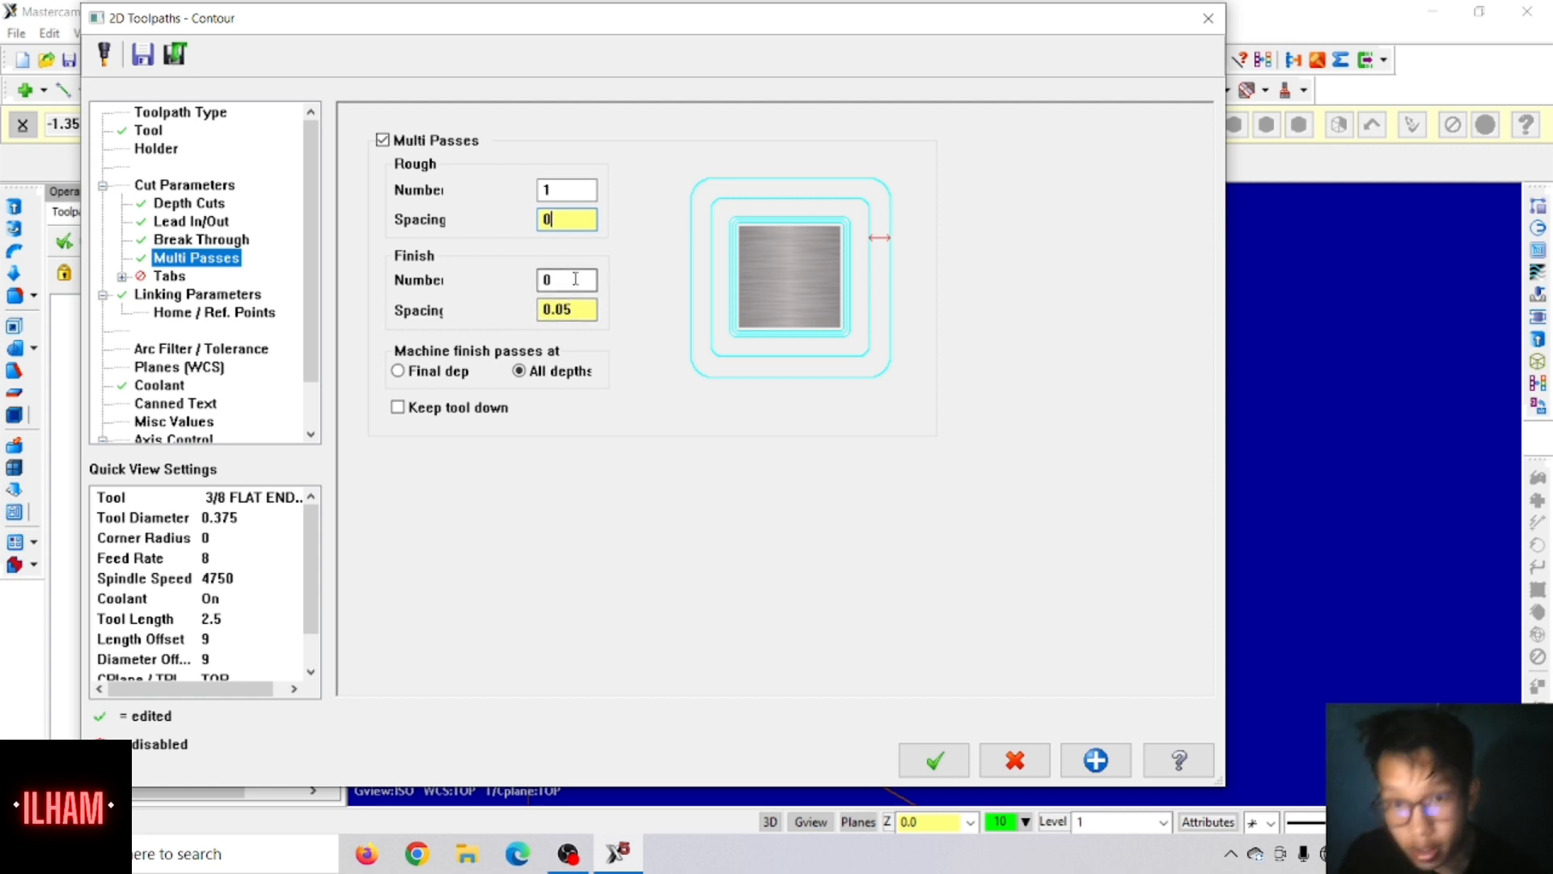
pyautogui.moveTo(575, 281); pyautogui.dragTo(500, 317)
pyautogui.write('1')
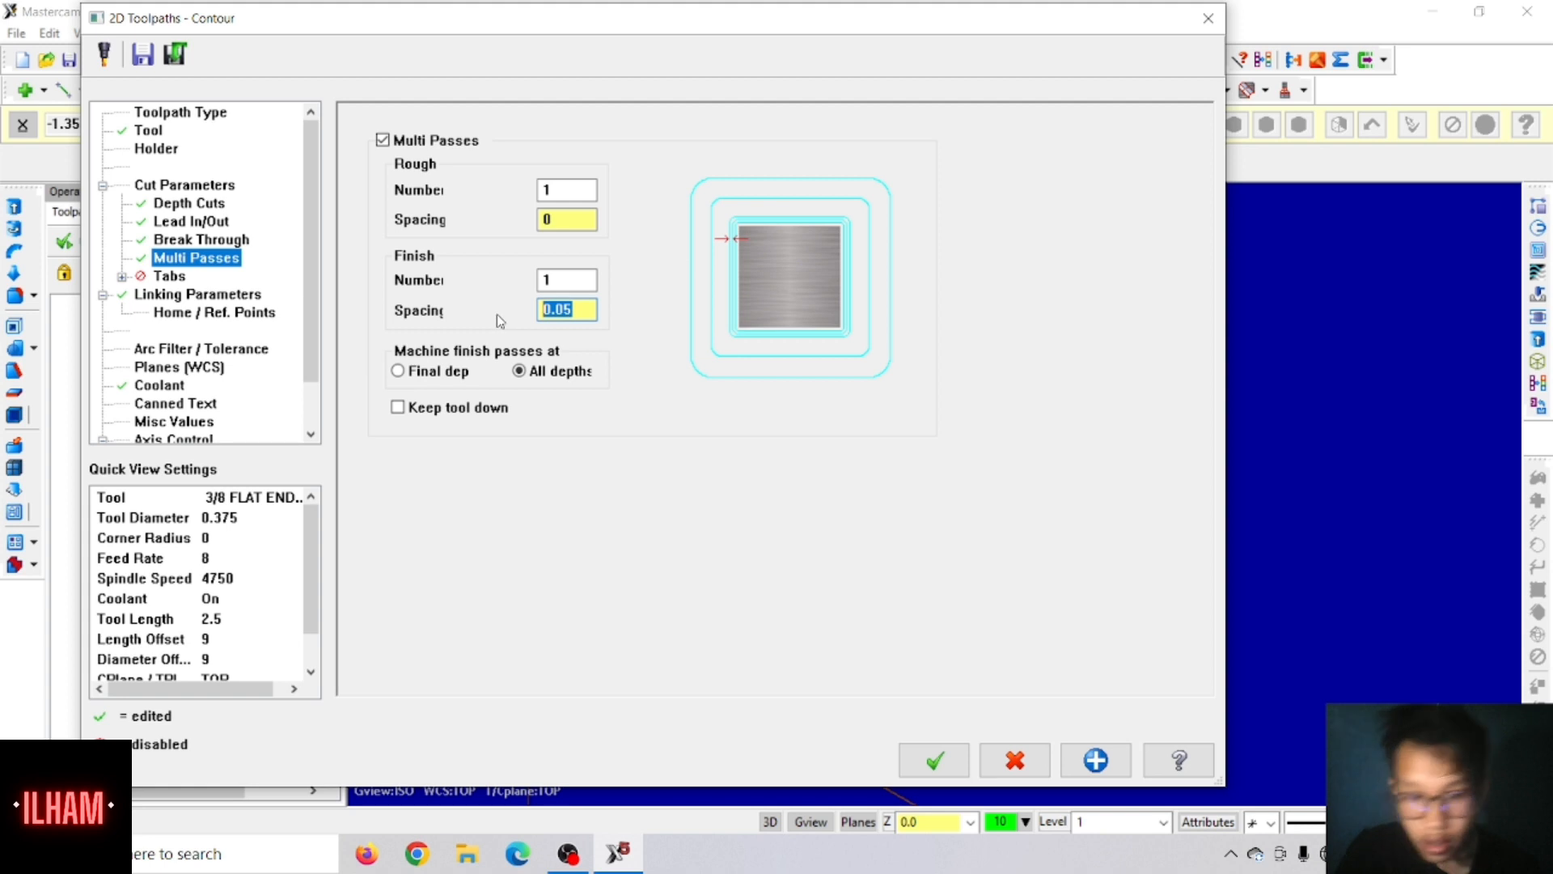
pyautogui.write('0')
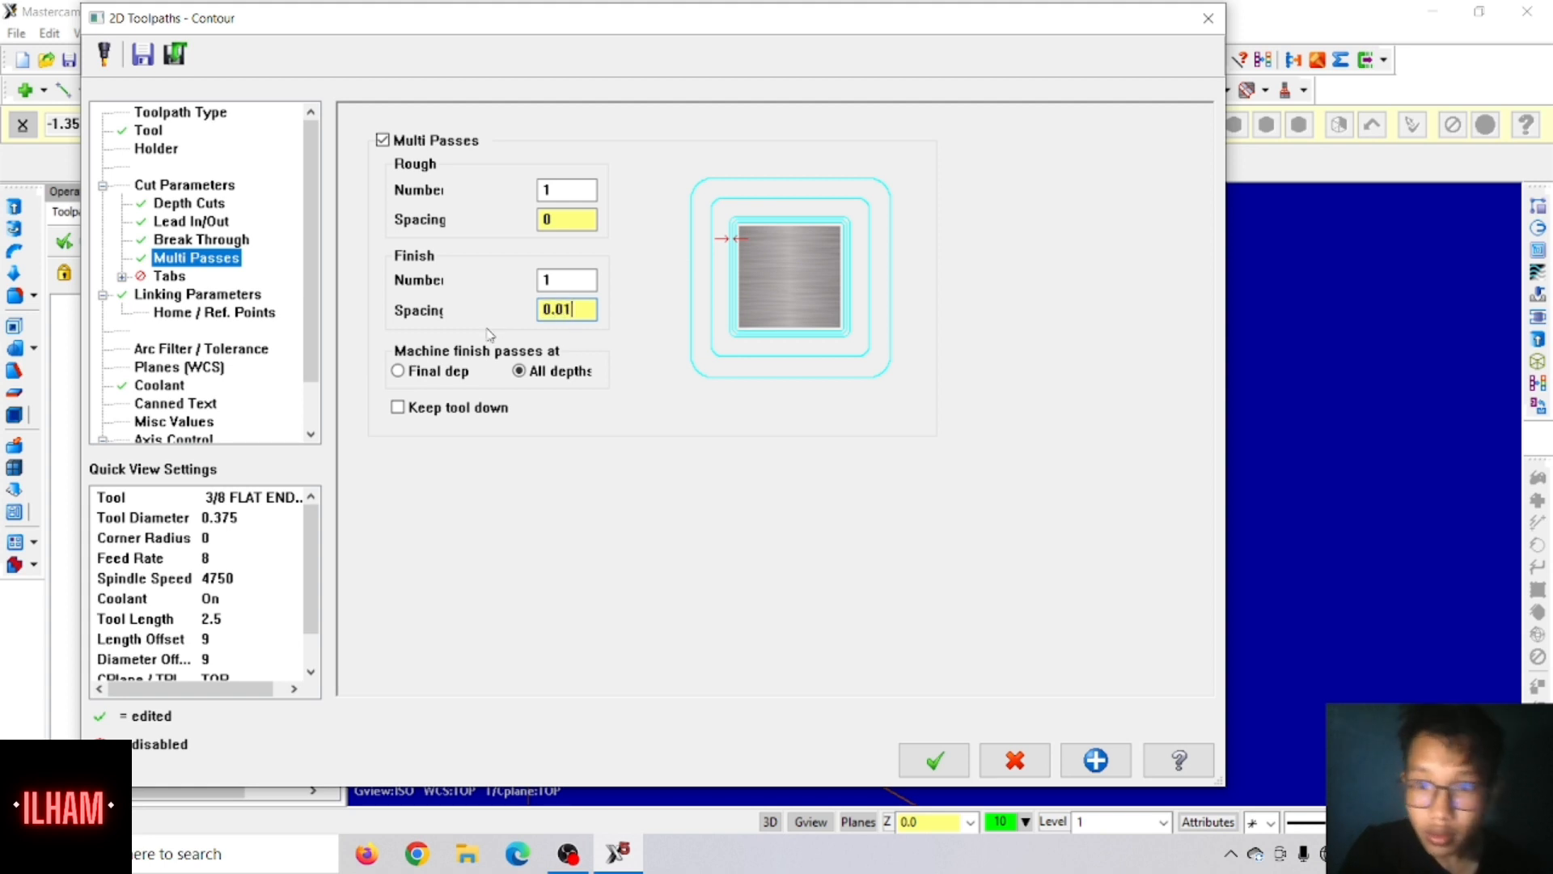
pyautogui.click(399, 374)
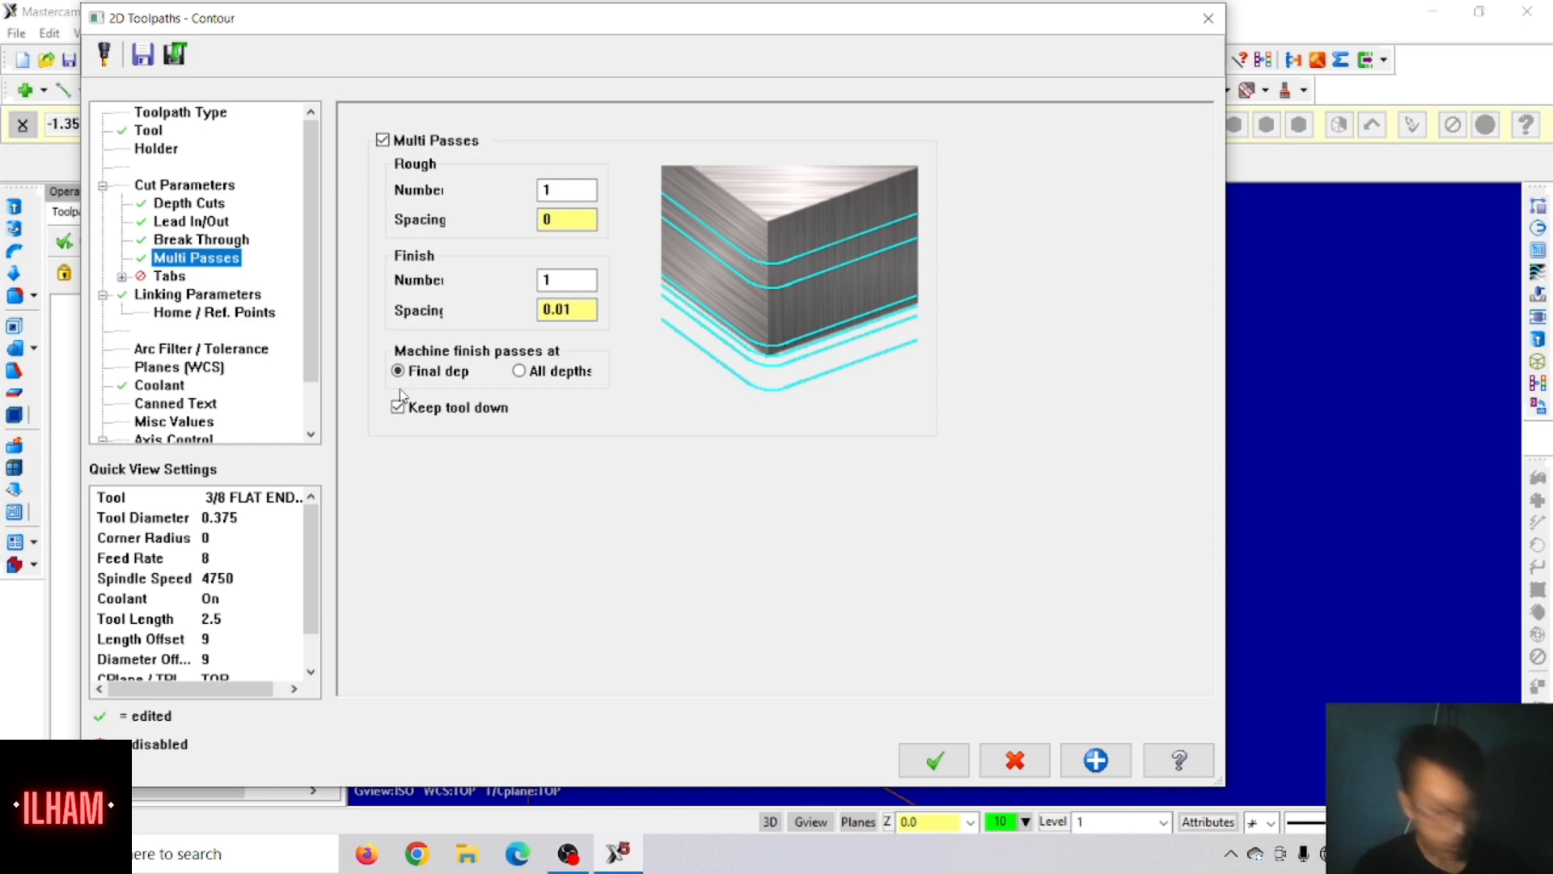
pyautogui.click(937, 762)
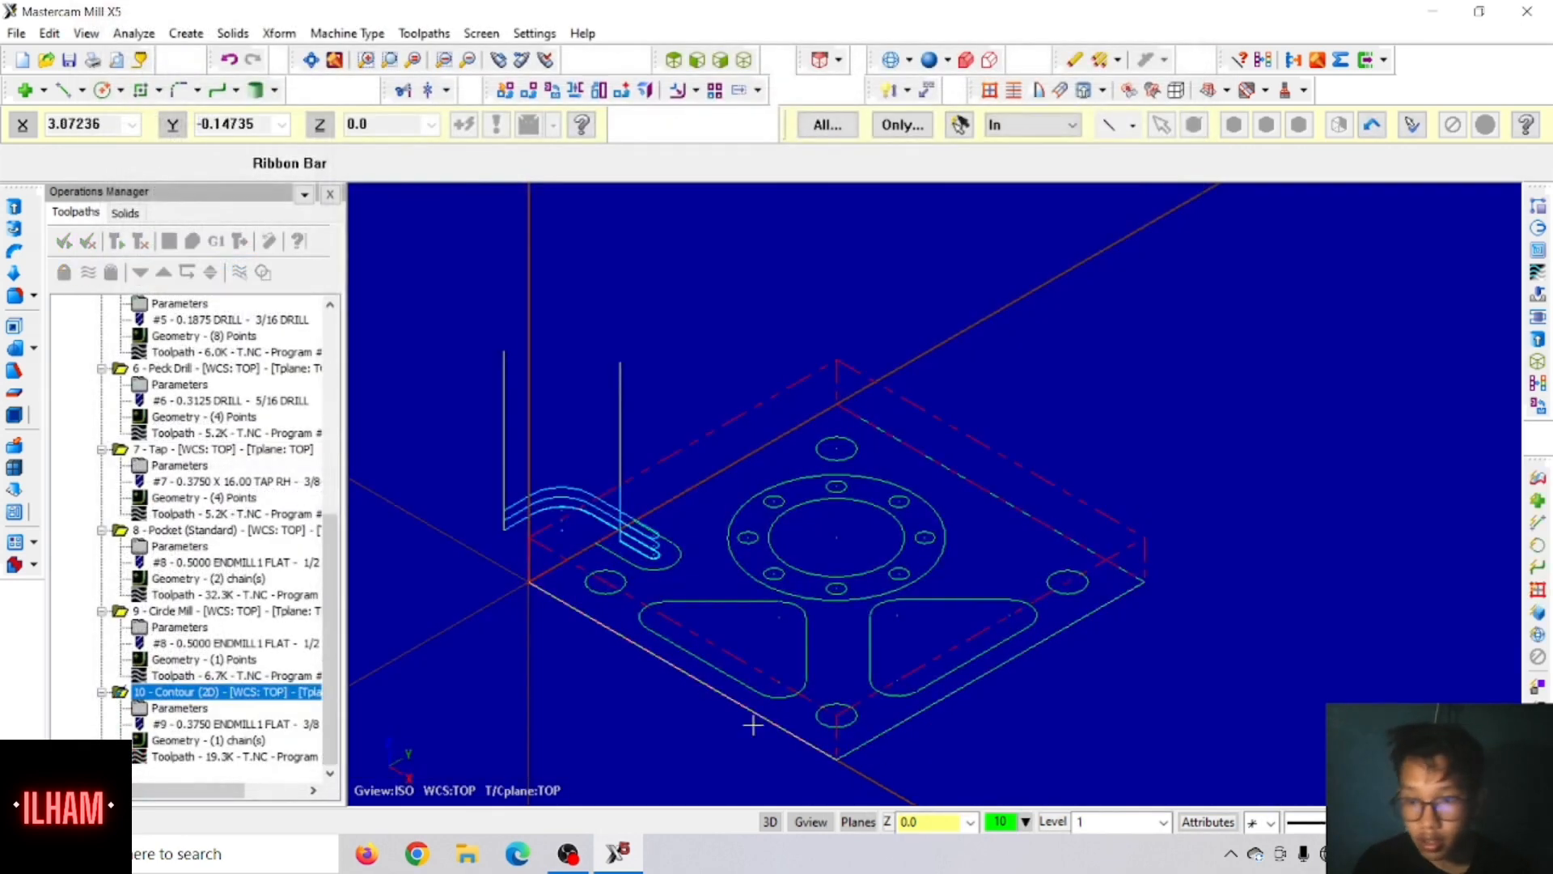
# Step: Select all operations in Machine Group-1 and display their toolpaths on the plate
pyautogui.scroll(8, 122, 324)
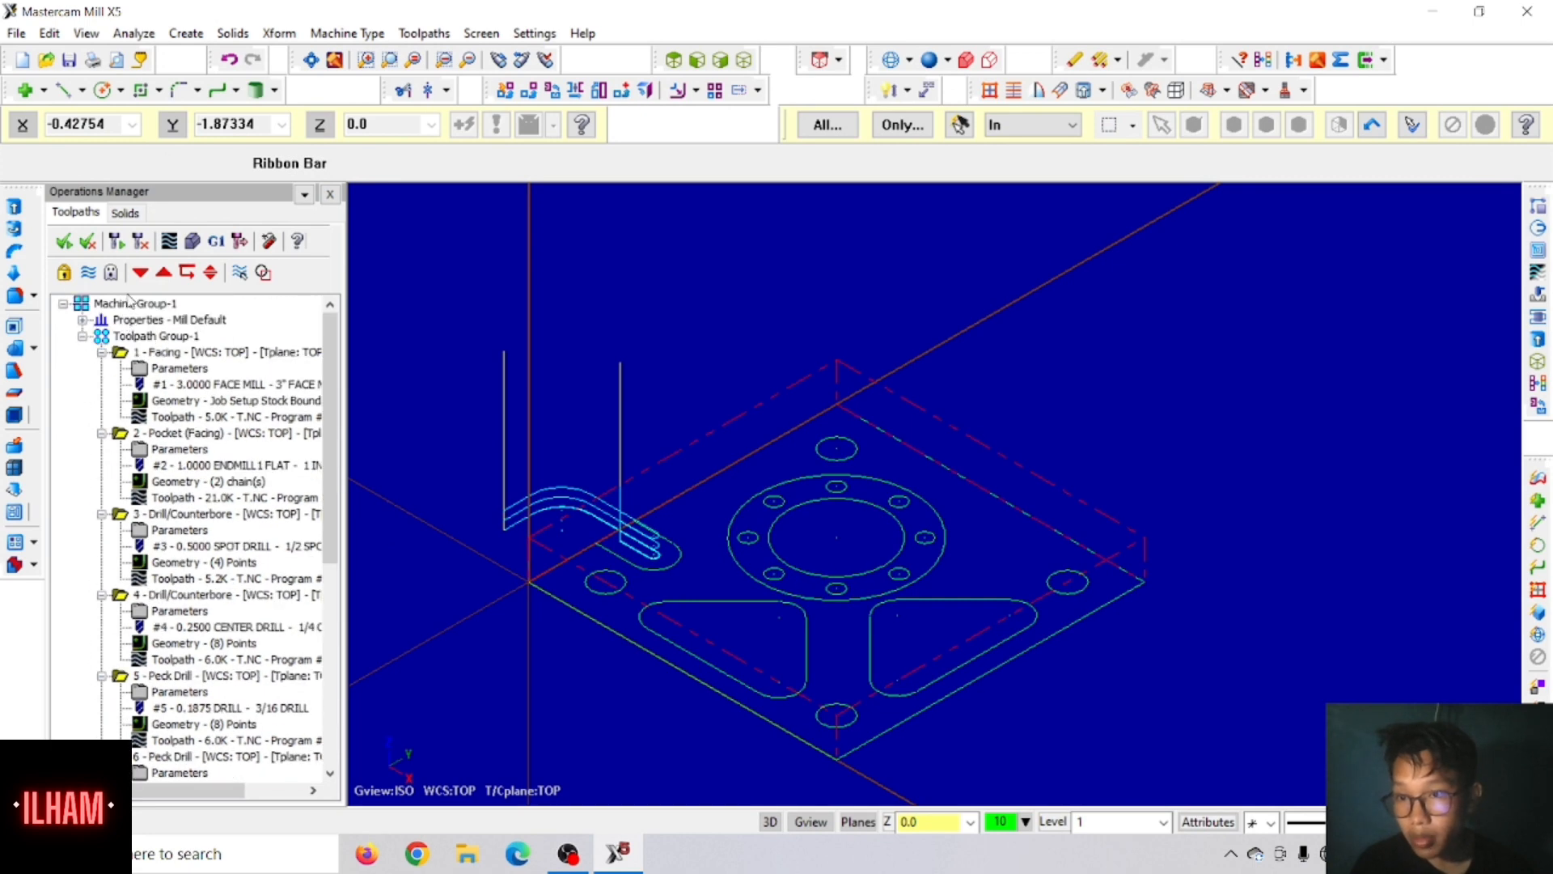
pyautogui.click(129, 302)
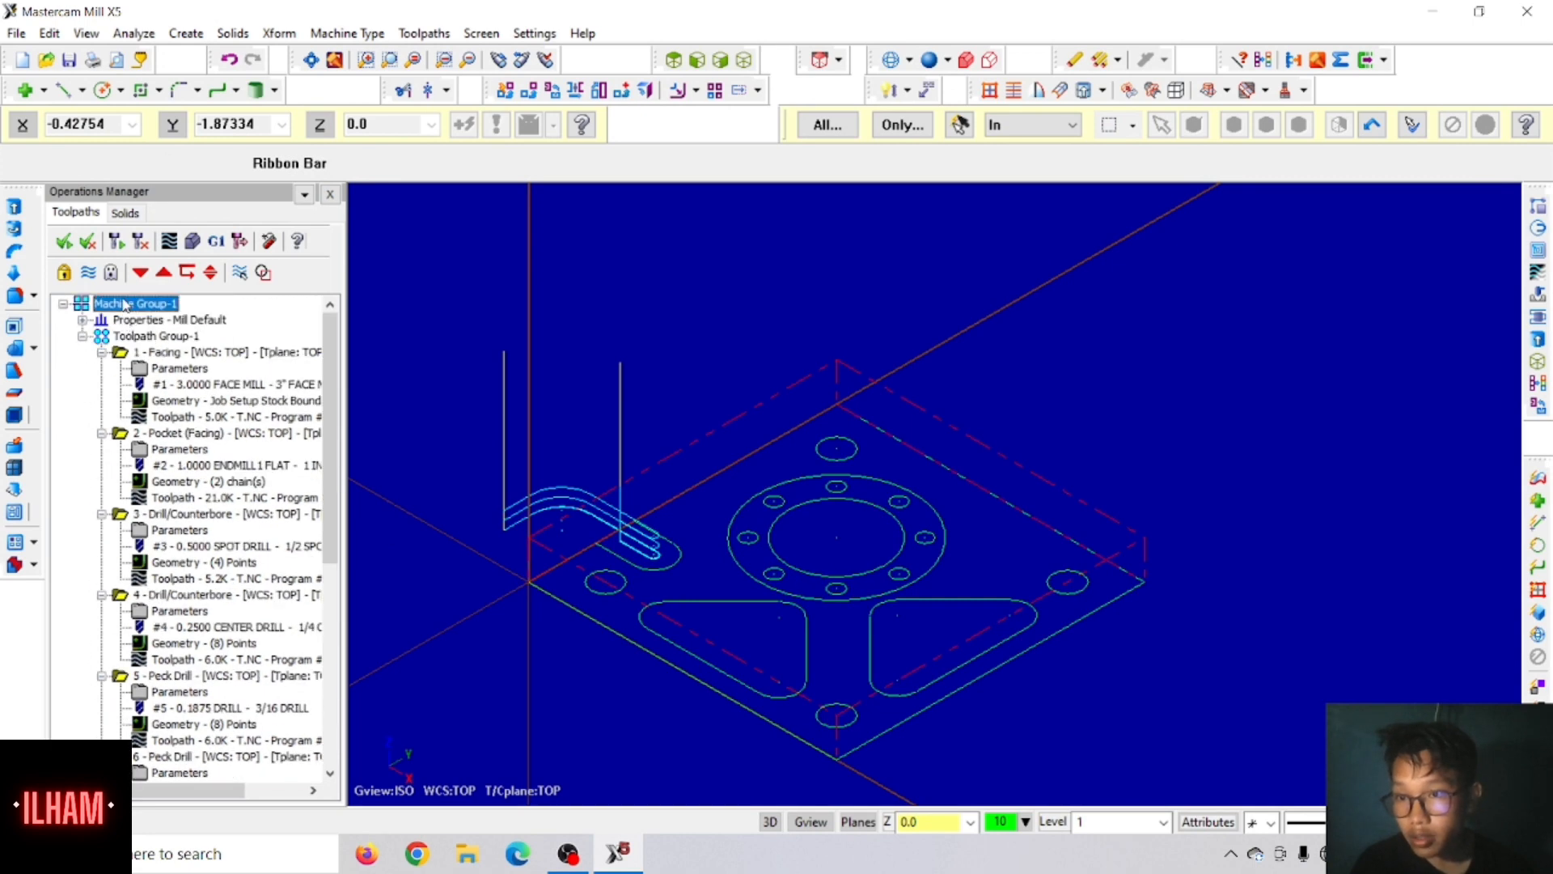
pyautogui.click(57, 244)
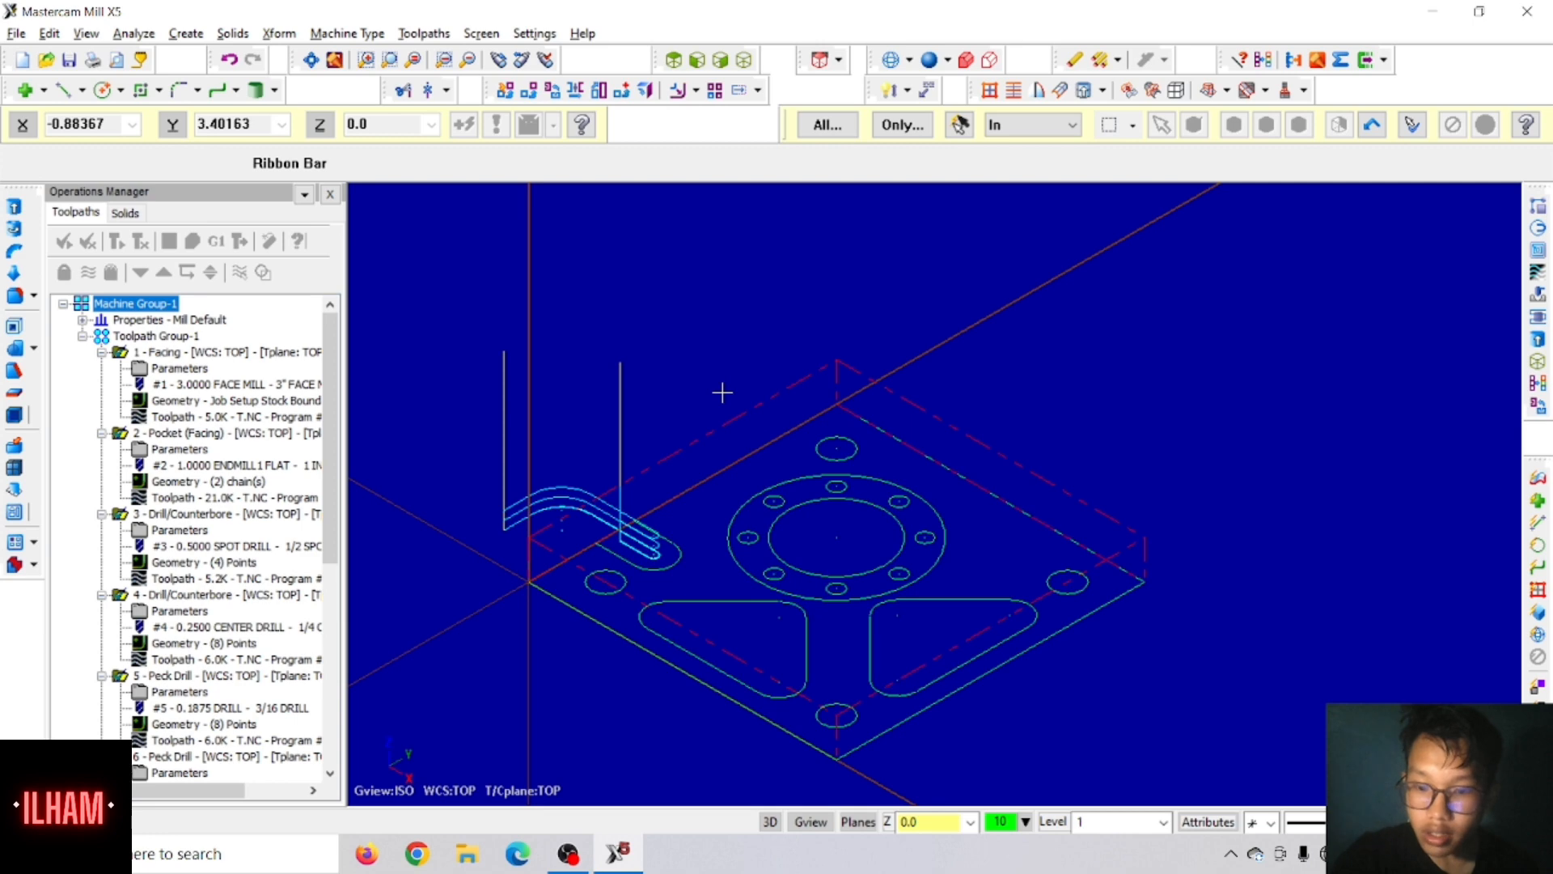
pyautogui.hotkey('alt', 't')
pyautogui.scroll(-3, 723, 393)
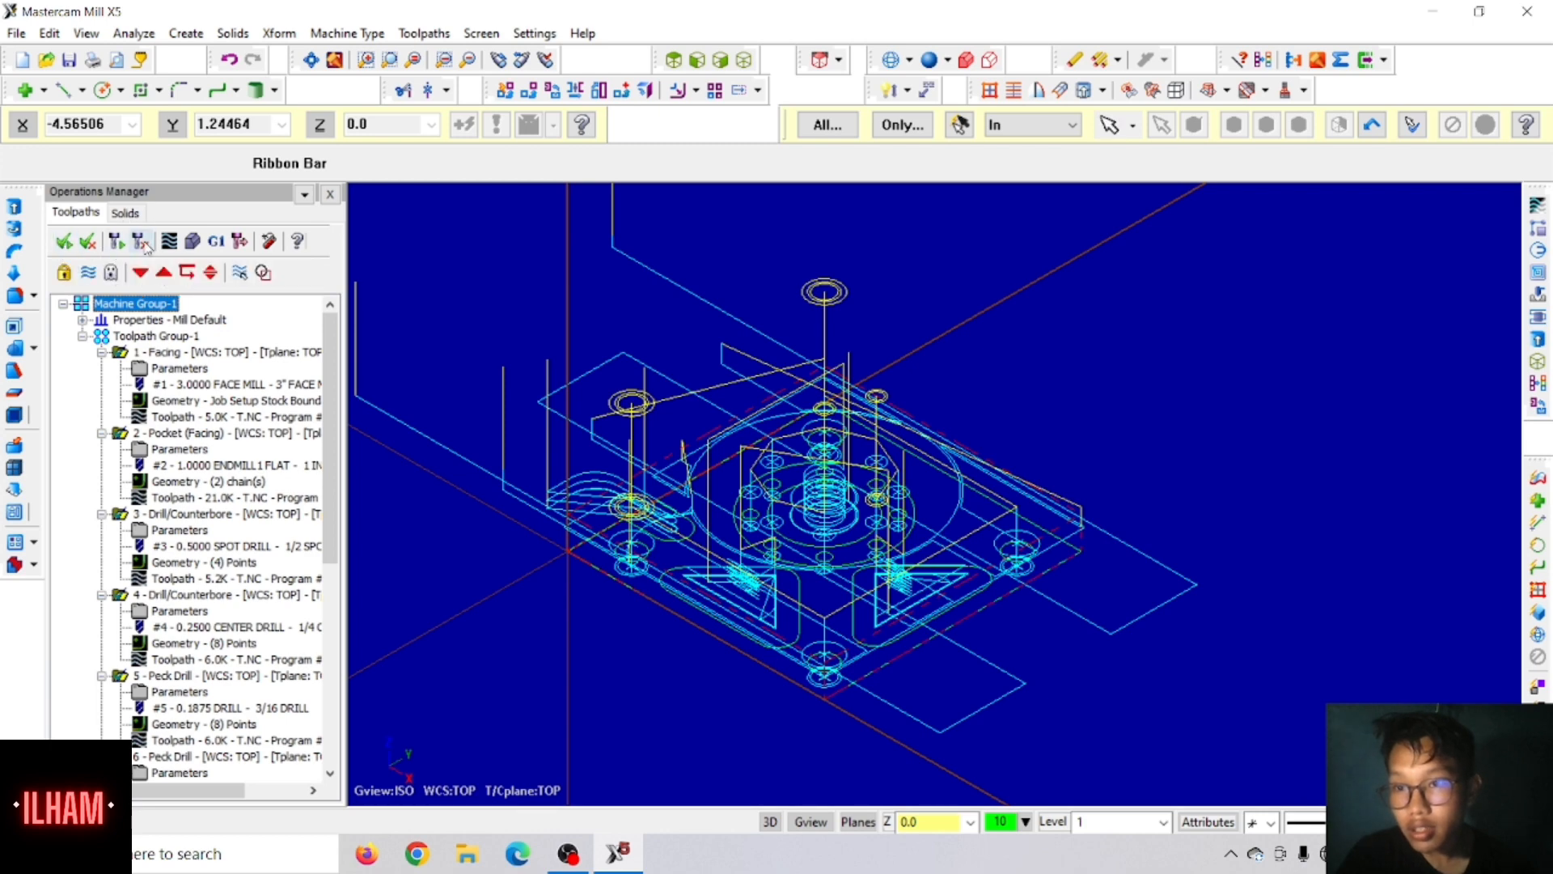
# Step: Run the Verify simulation of all operations at maximum display quality and slightly reduced speed, and inspect the machined plate
pyautogui.click(192, 241)
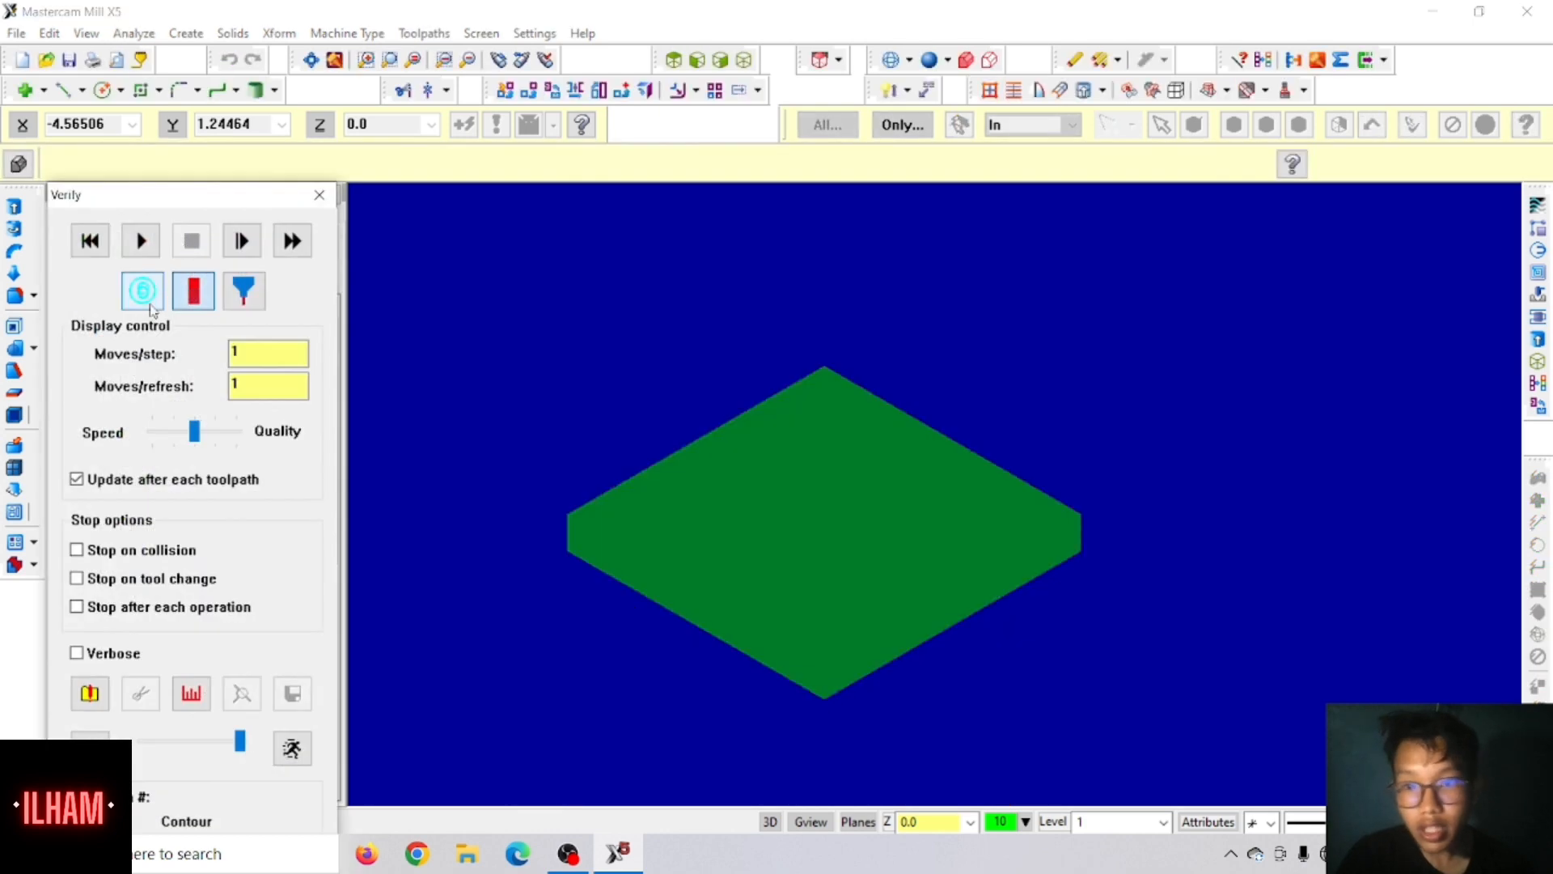
pyautogui.moveTo(196, 433); pyautogui.dragTo(237, 433)
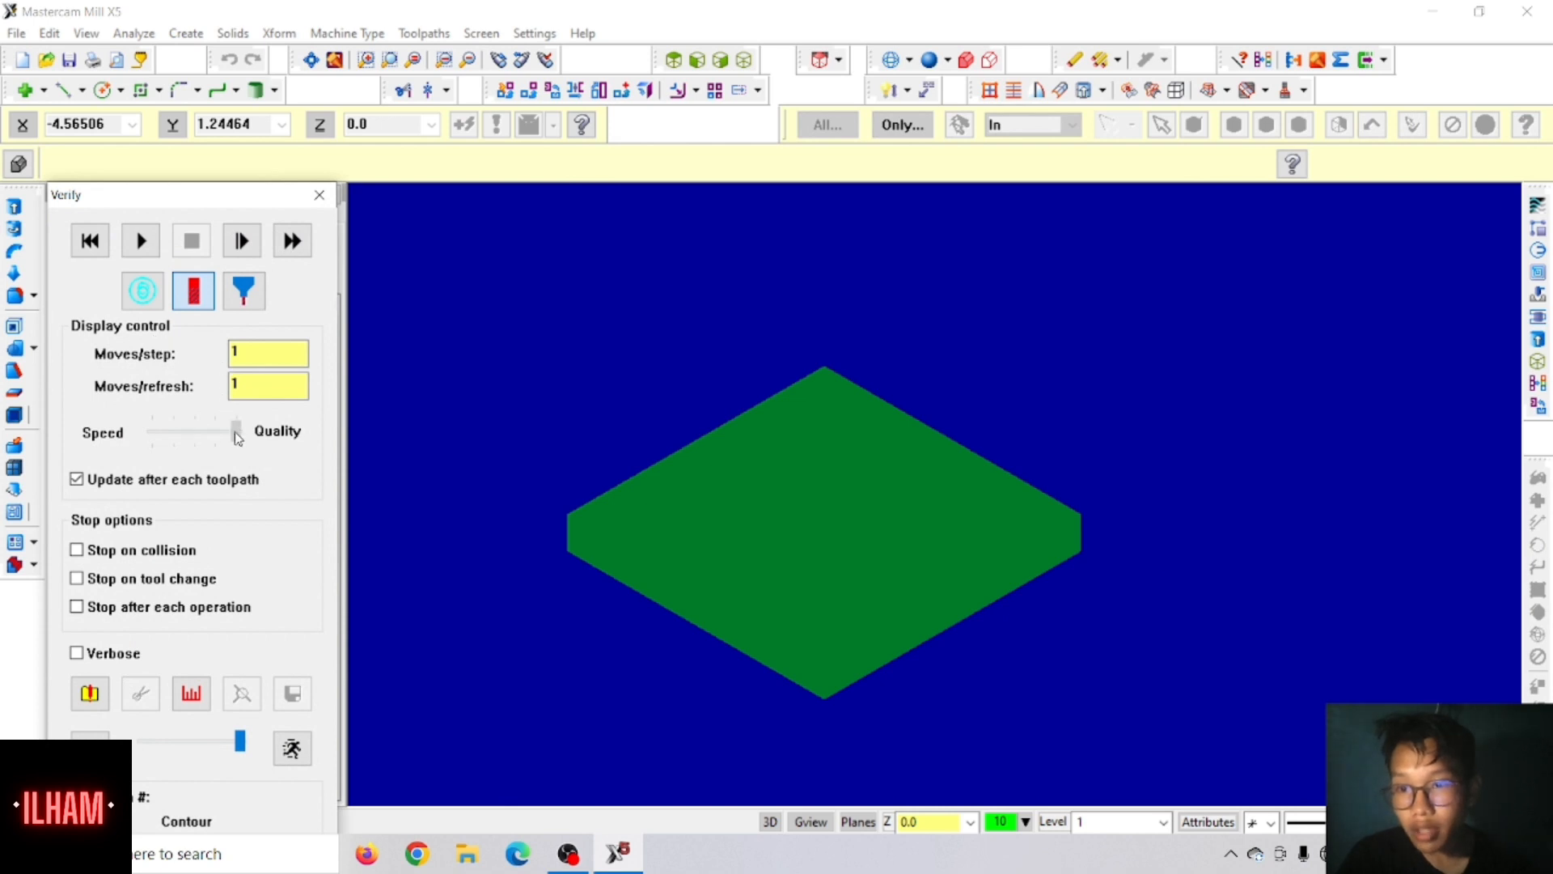
pyautogui.moveTo(239, 741); pyautogui.dragTo(229, 740)
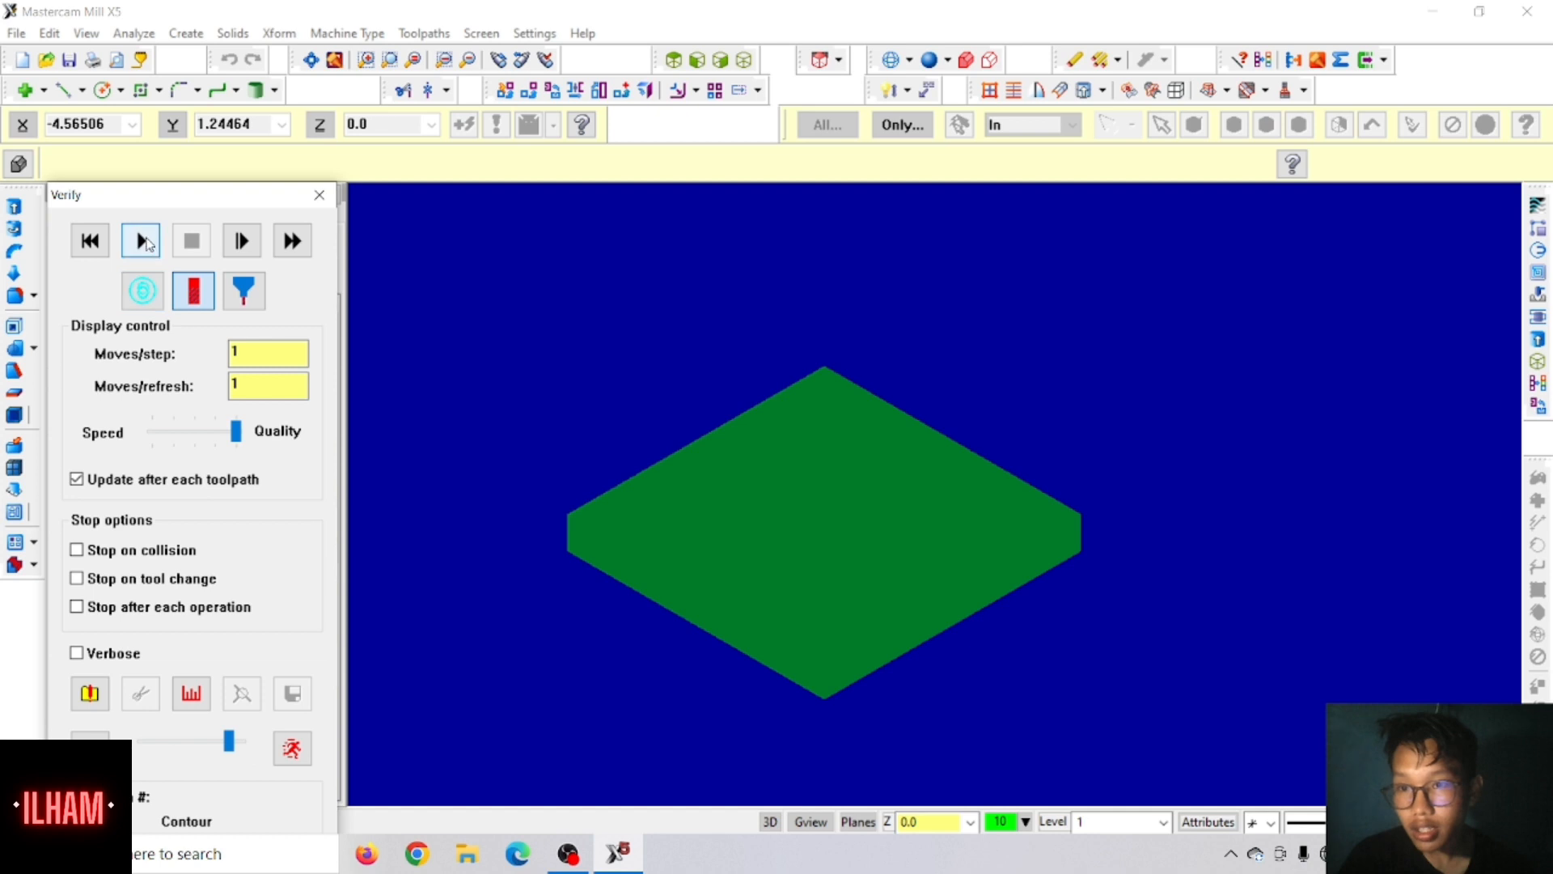
pyautogui.click(140, 240)
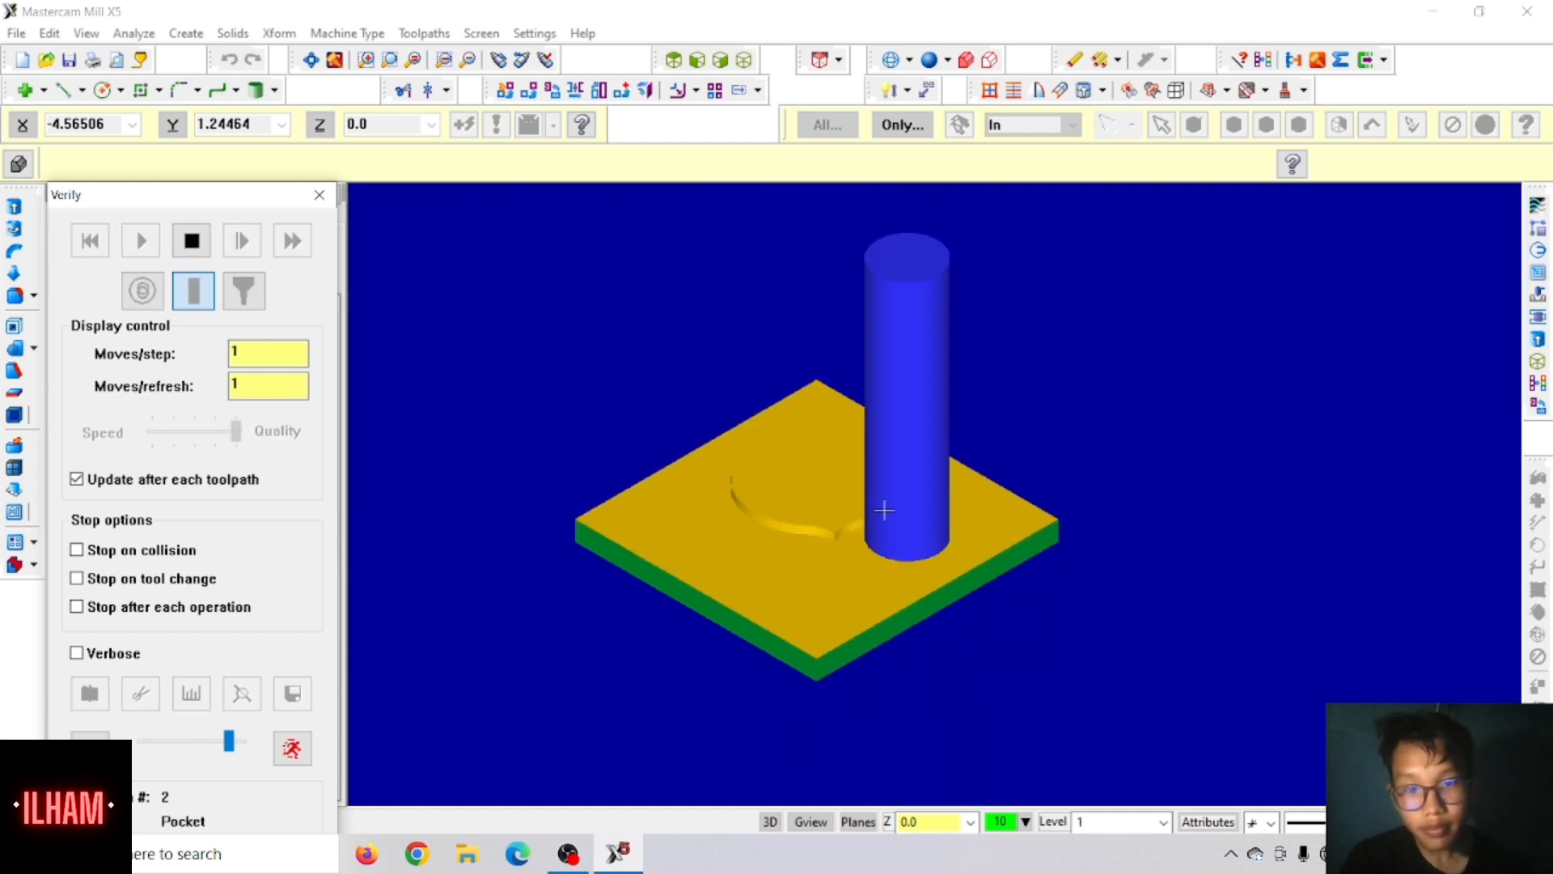
pyautogui.moveTo(887, 509); pyautogui.dragTo(885, 572, button='middle')
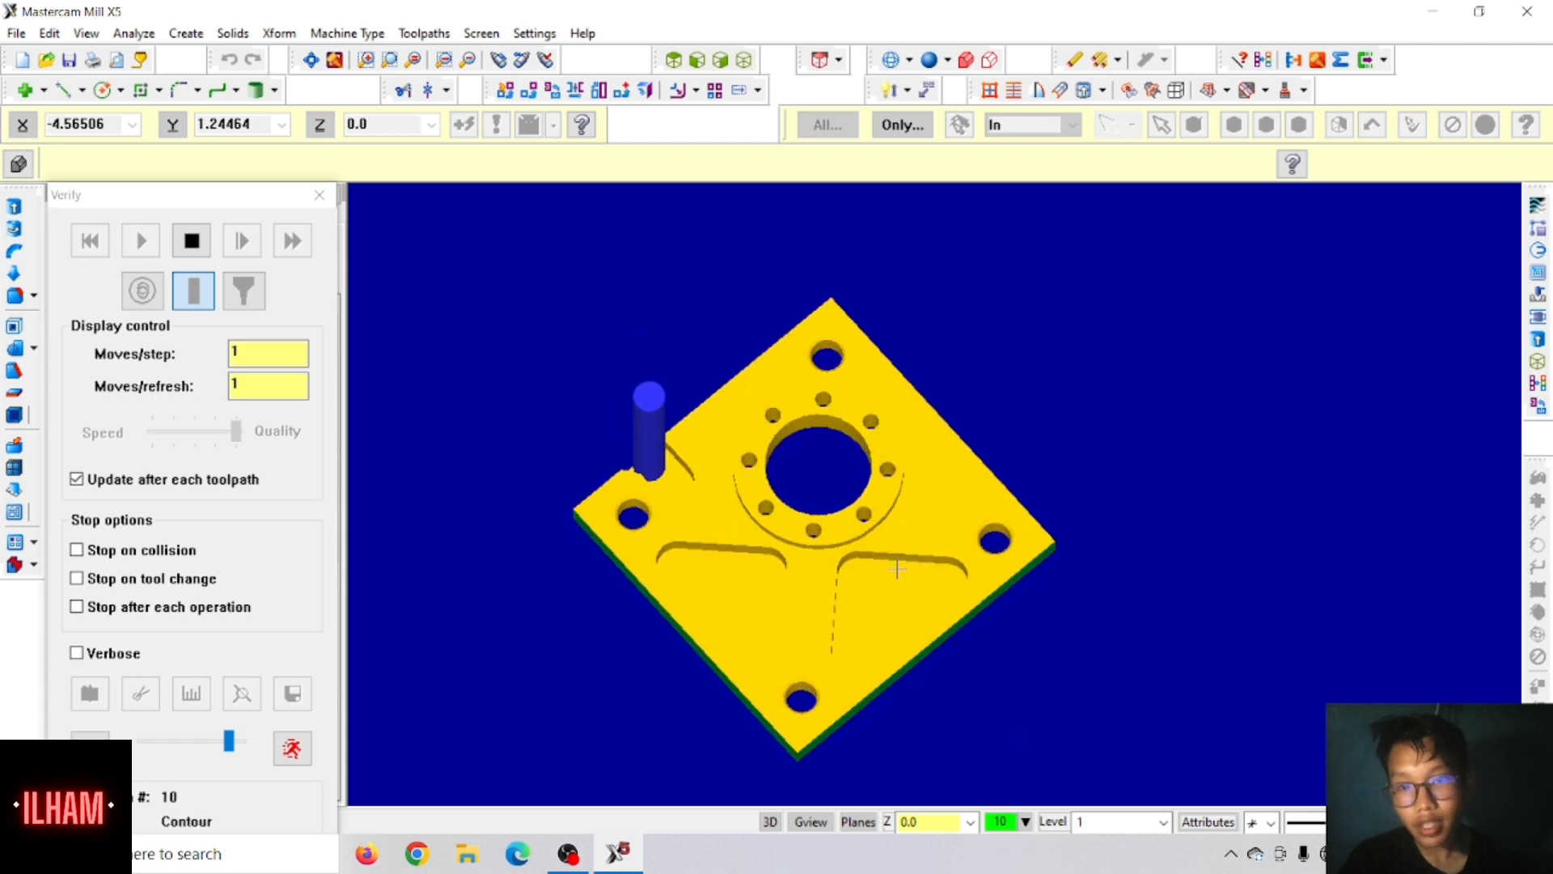
pyautogui.moveTo(900, 568); pyautogui.dragTo(955, 613, button='middle')
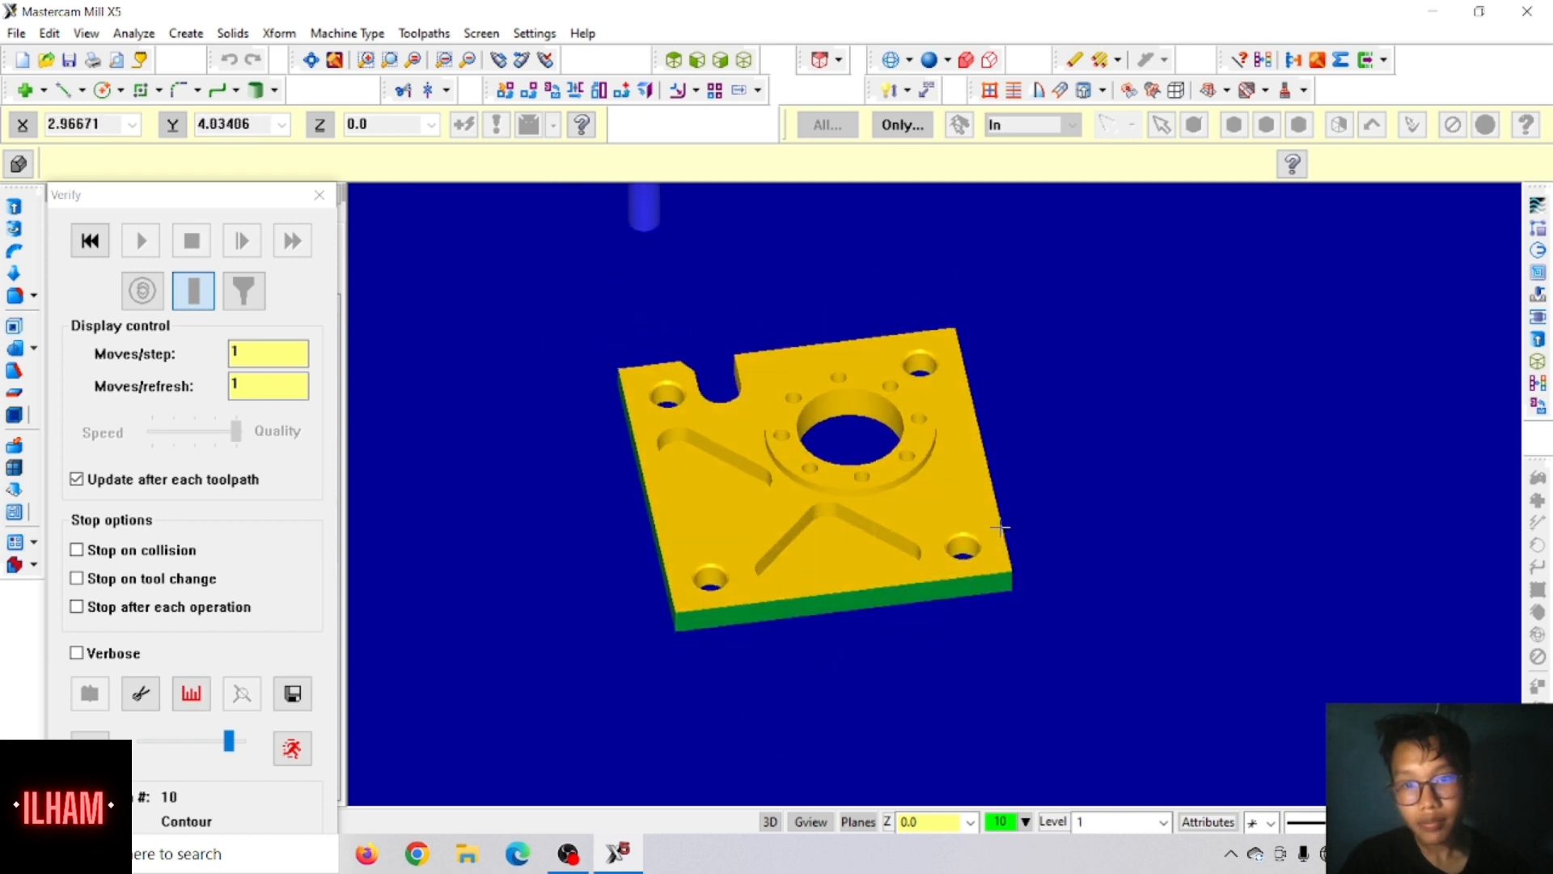